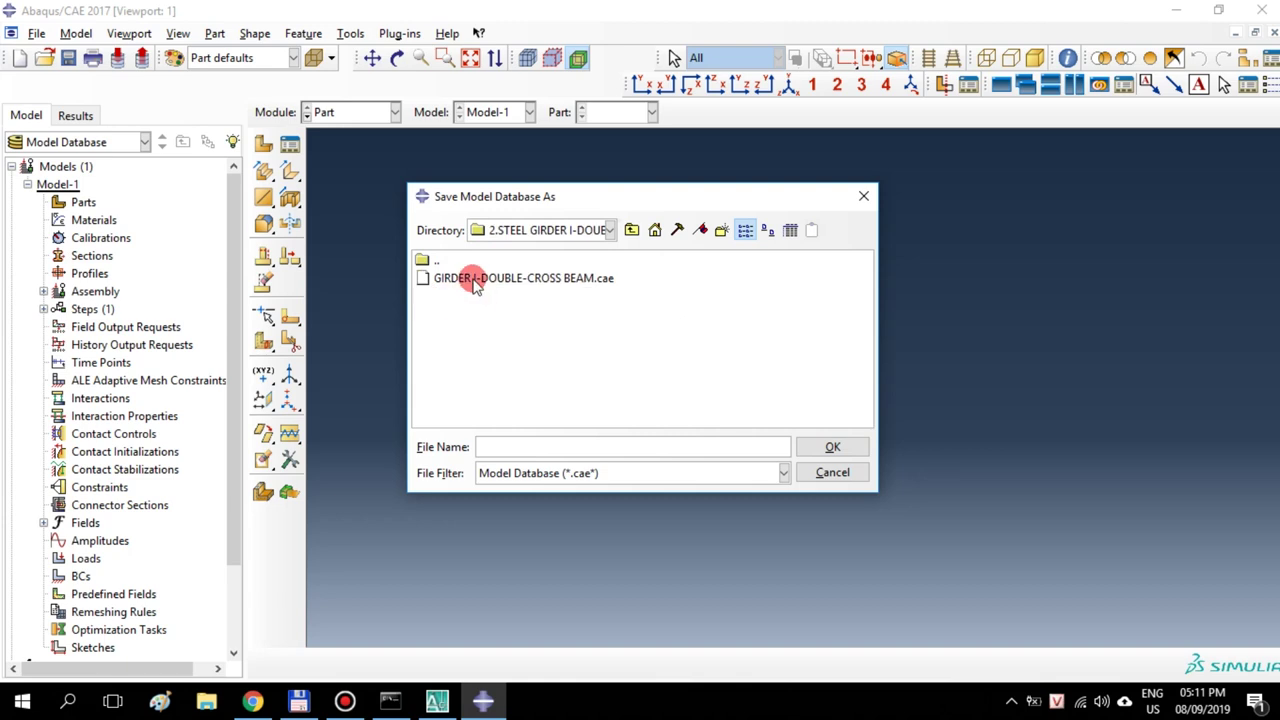
Save the model database as GIRDER I-DOUBLE-CROSS BEAM.cae, overwriting the existing file
left_click(471, 277)
left_click(822, 443)
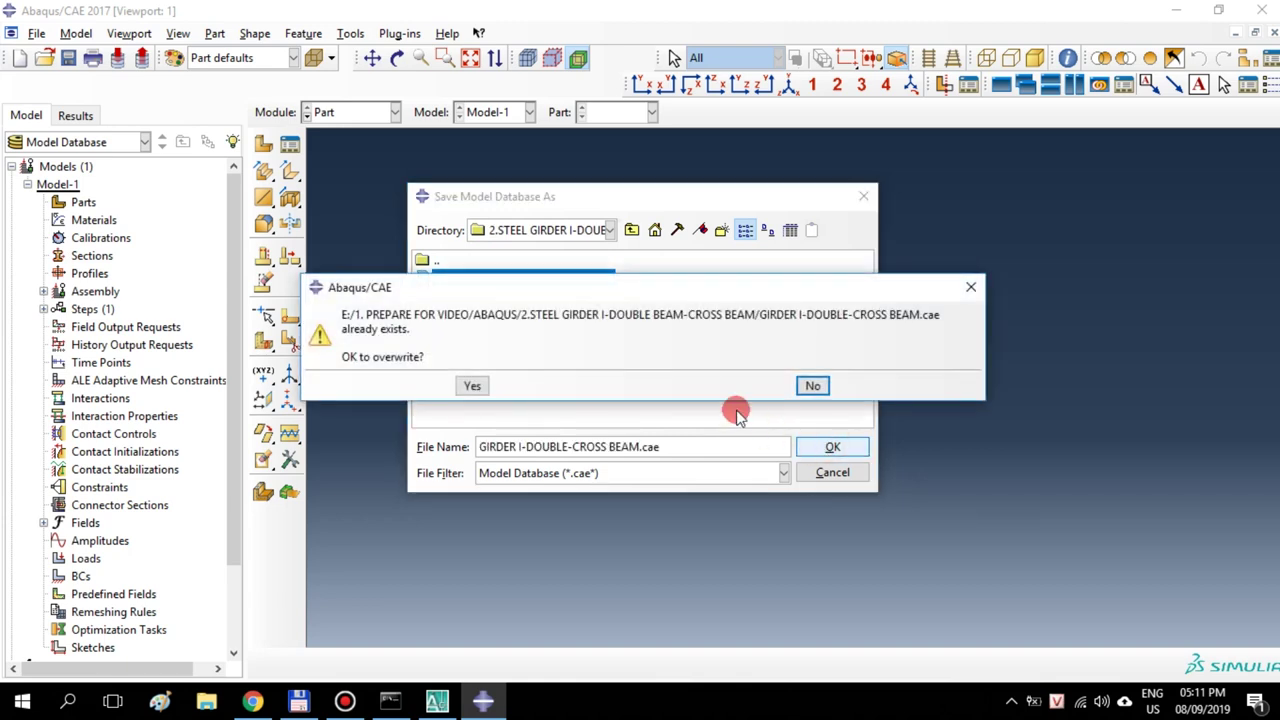
left_click(477, 388)
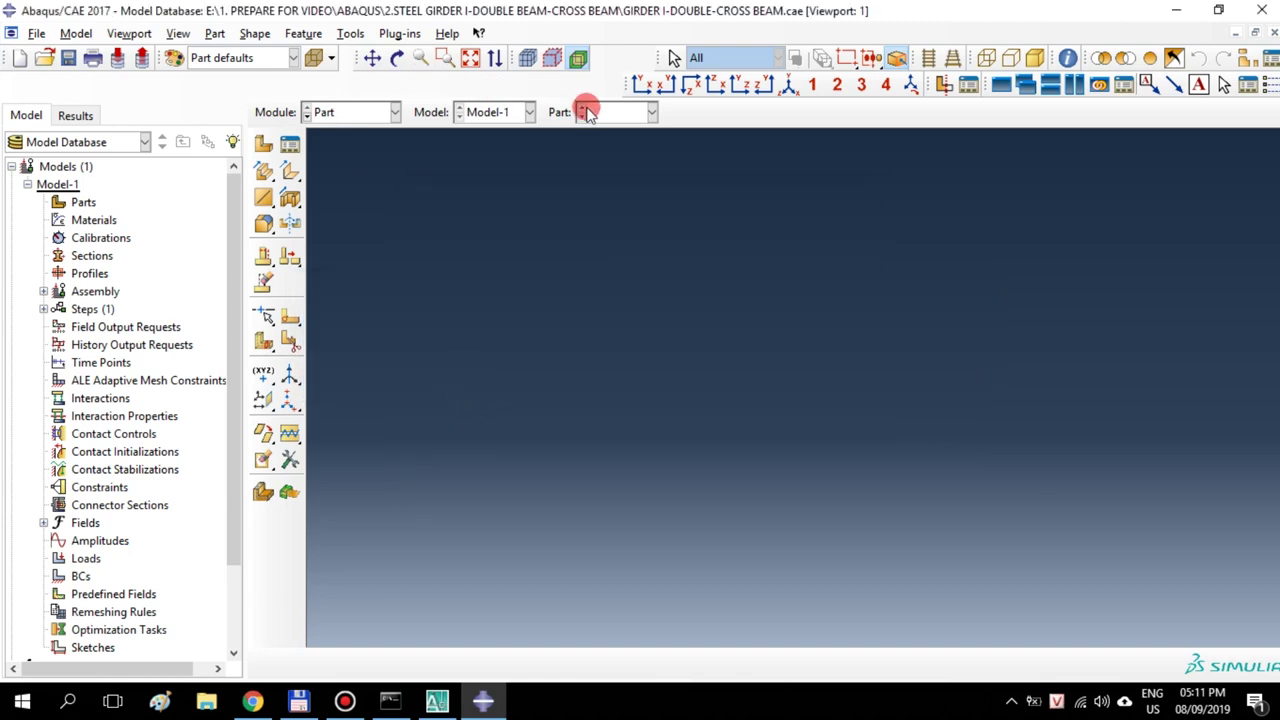
Create a 3D deformable part named GIRDER I as a shell extrusion with an approximate size of 5000
left_click(266, 145)
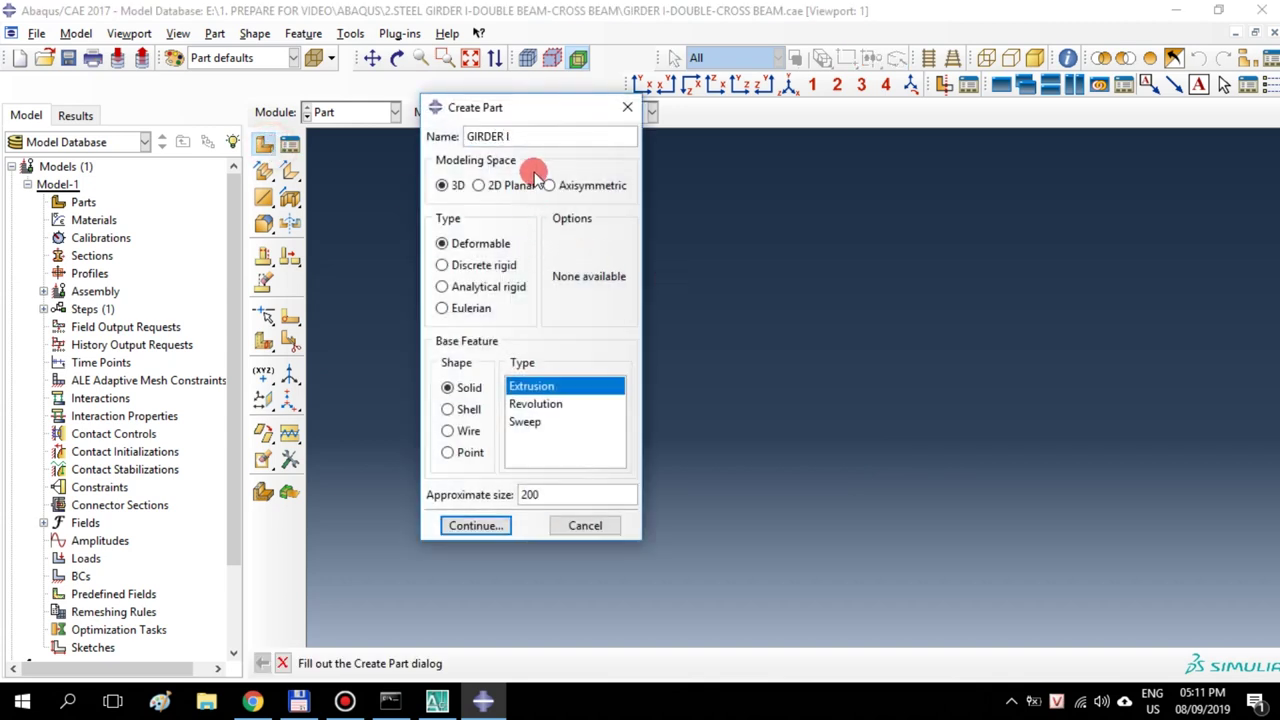
left_click(449, 409)
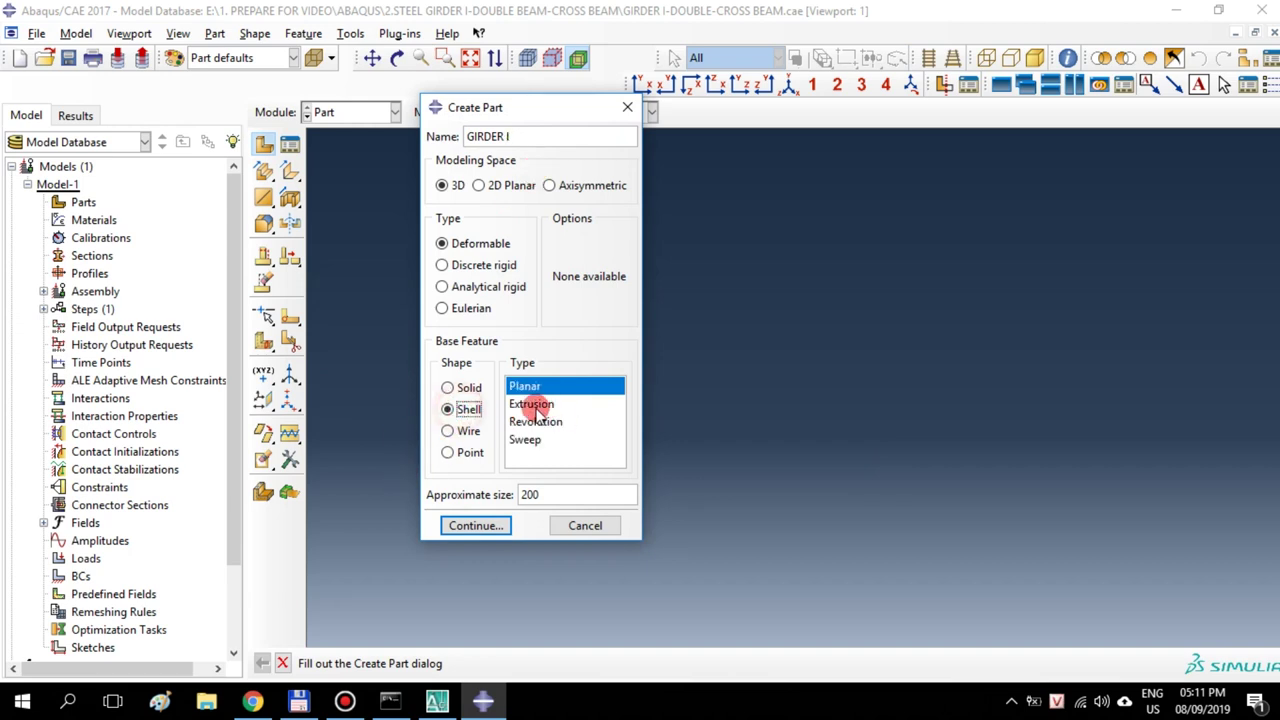
double_click(528, 494)
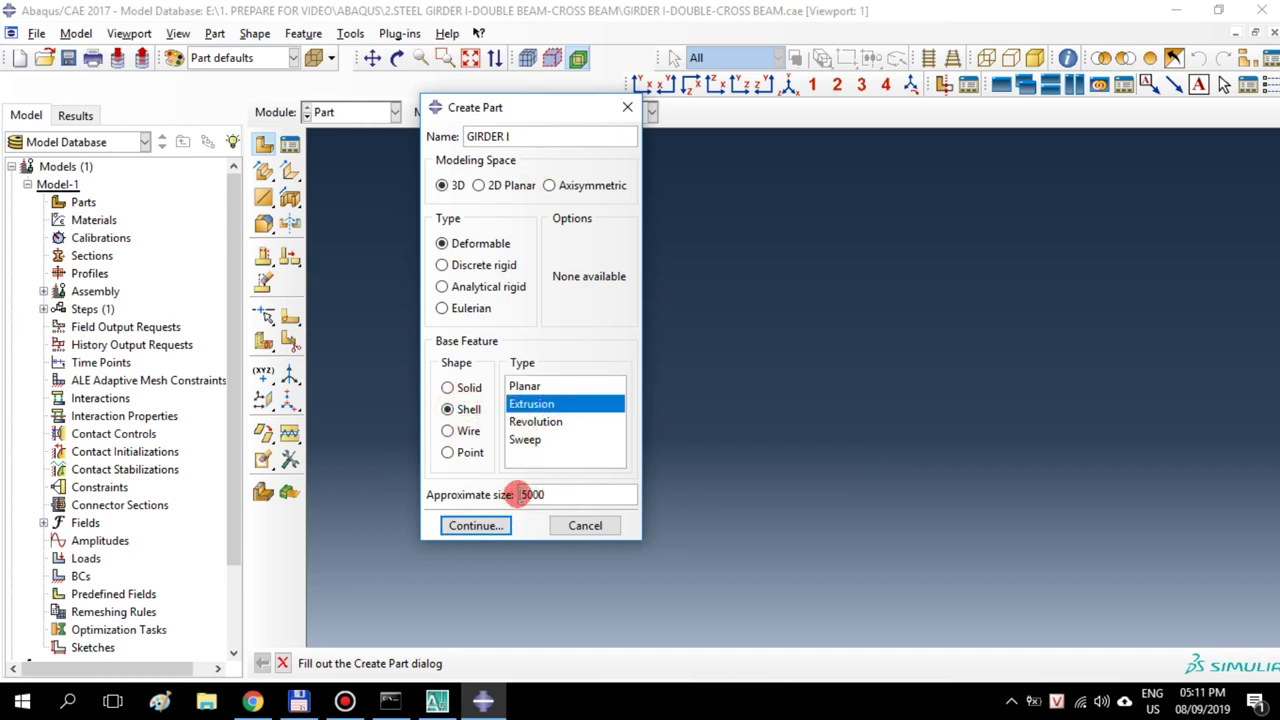
type("5000")
left_click(487, 526)
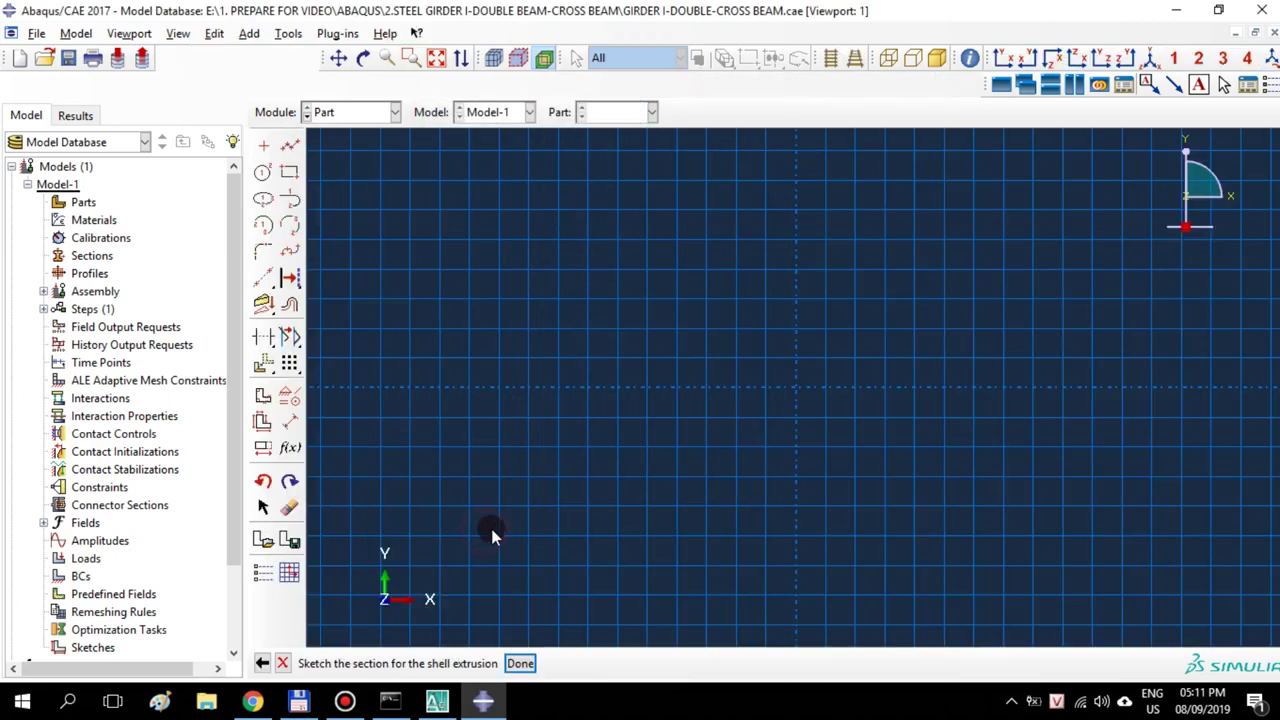
Check the section coordinates in the AutoCAD drawing, and sketch the bottom flange line in Abaqus/CAE from (0,10) to (300,10)
left_click(290, 146)
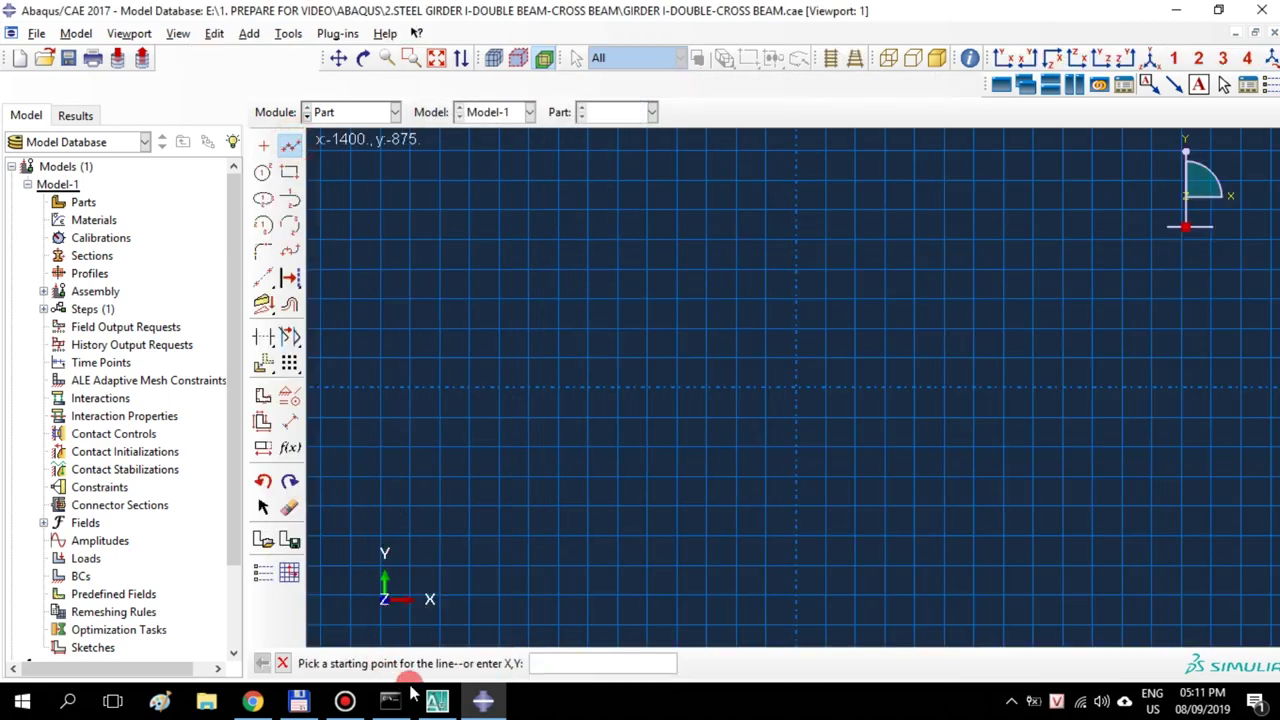
left_click(436, 700)
scroll(545, 320, "up", 5)
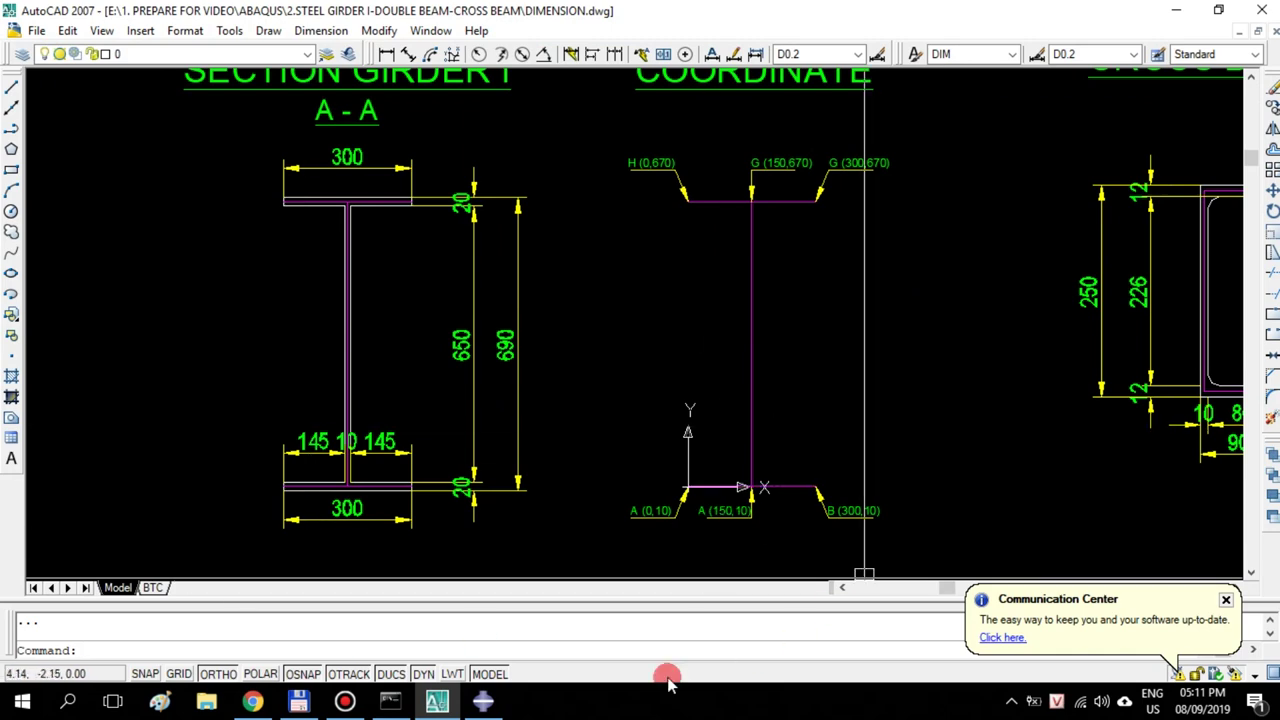
left_click(490, 703)
left_click(622, 660)
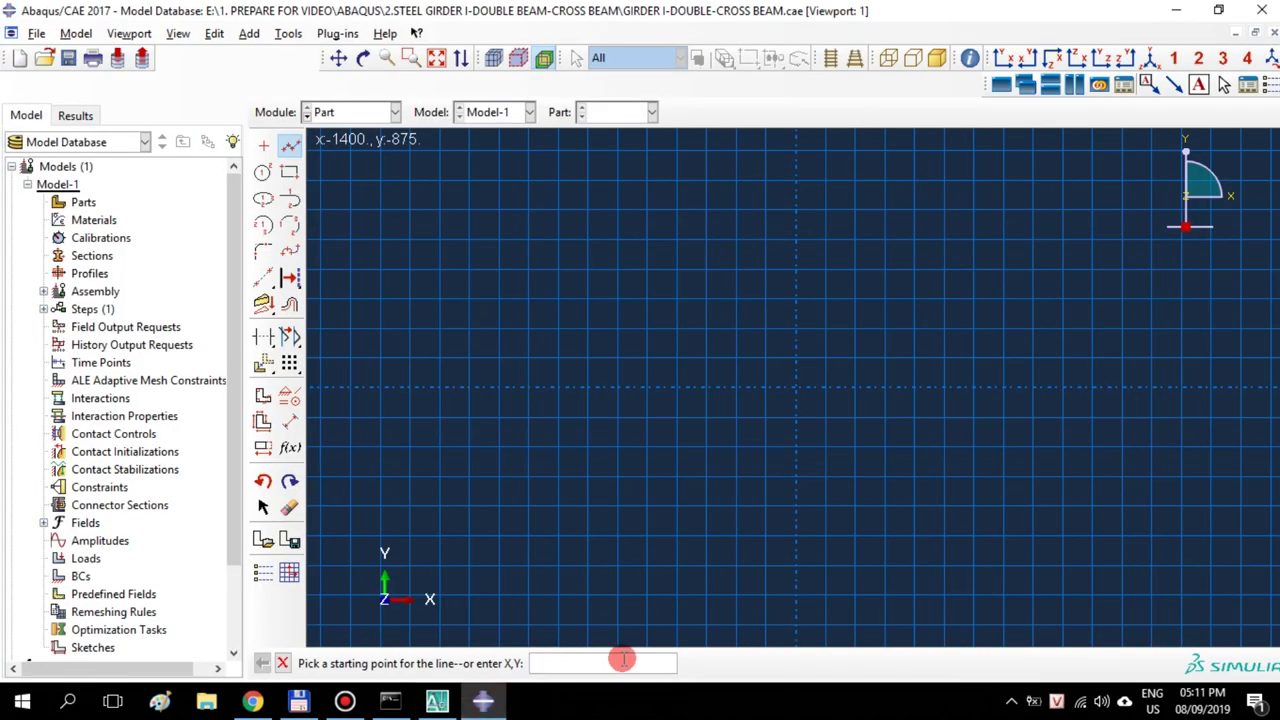
type("0,10")
key("Return")
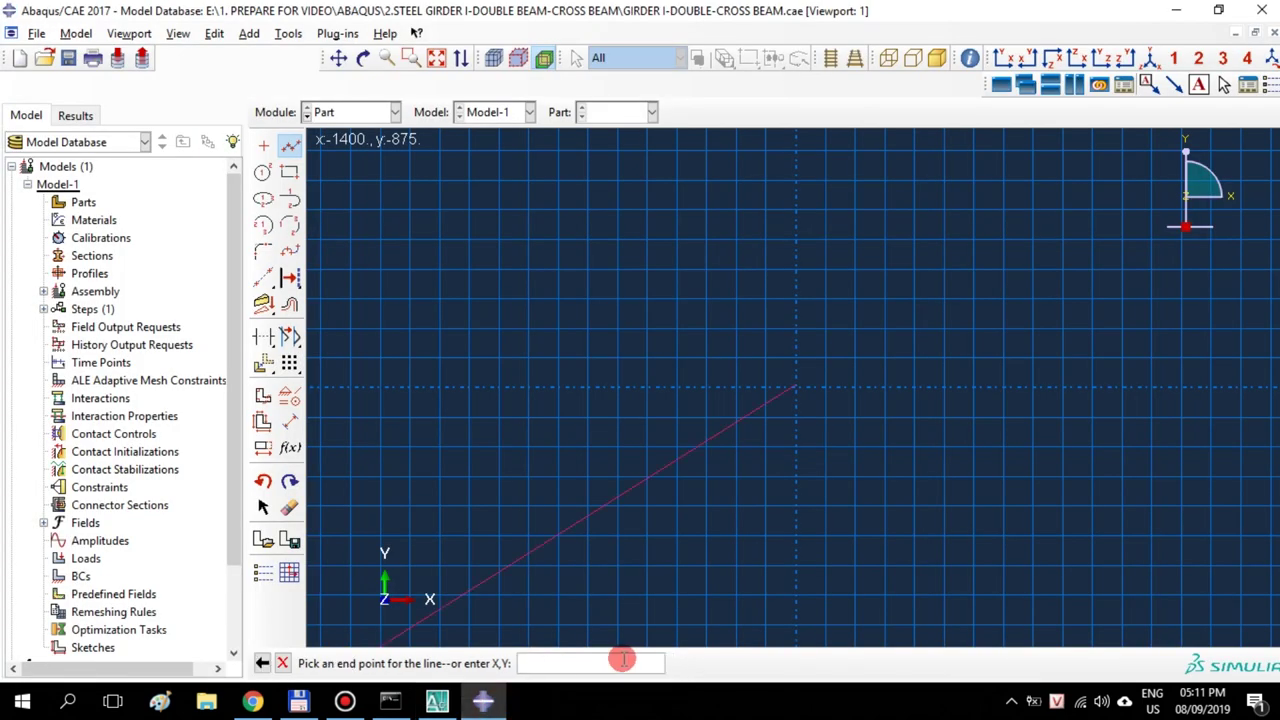
type("300,10")
key("Return")
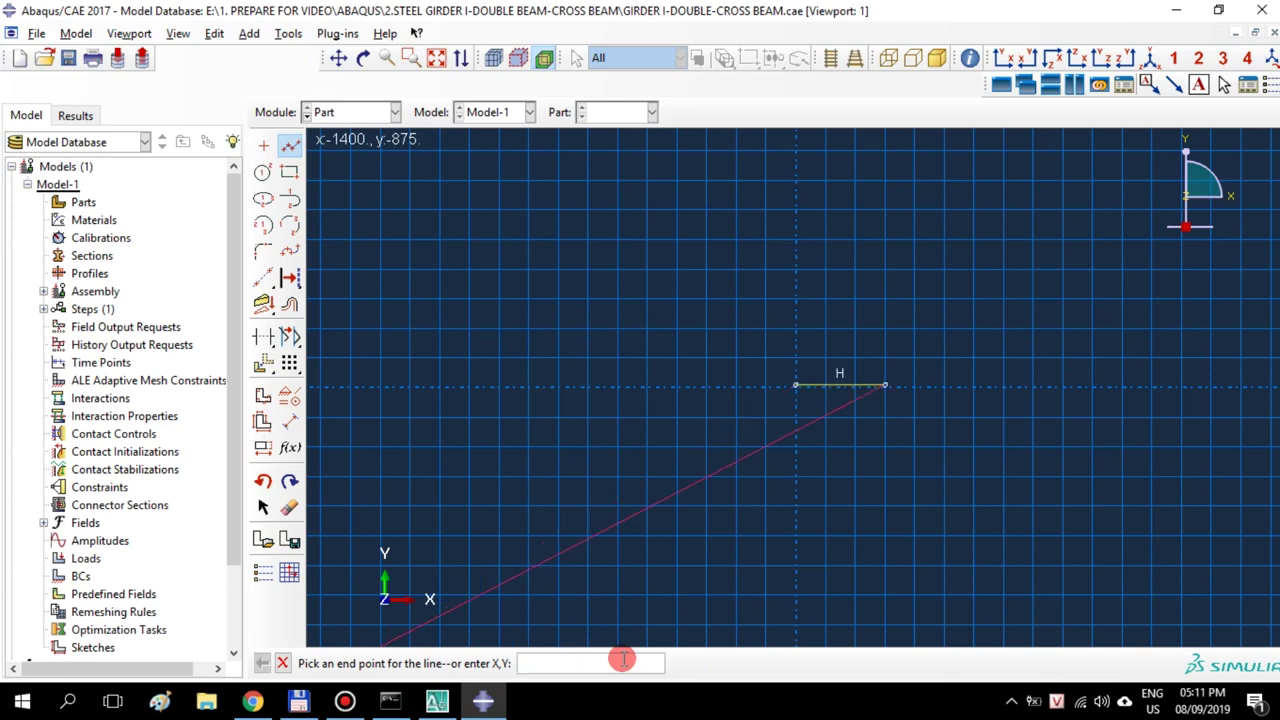
key("Escape")
Sketch the vertical web line from (150,10) to (150,670)
left_click(290, 146)
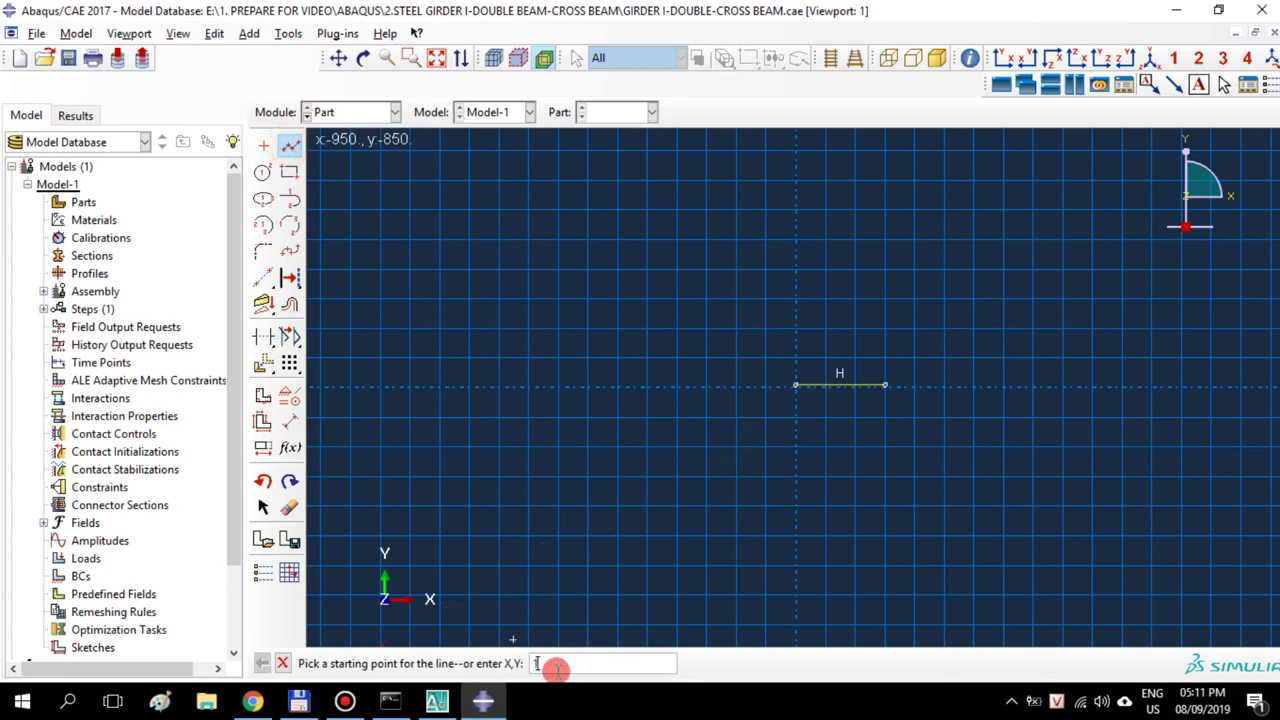
type("150,10")
key("Return")
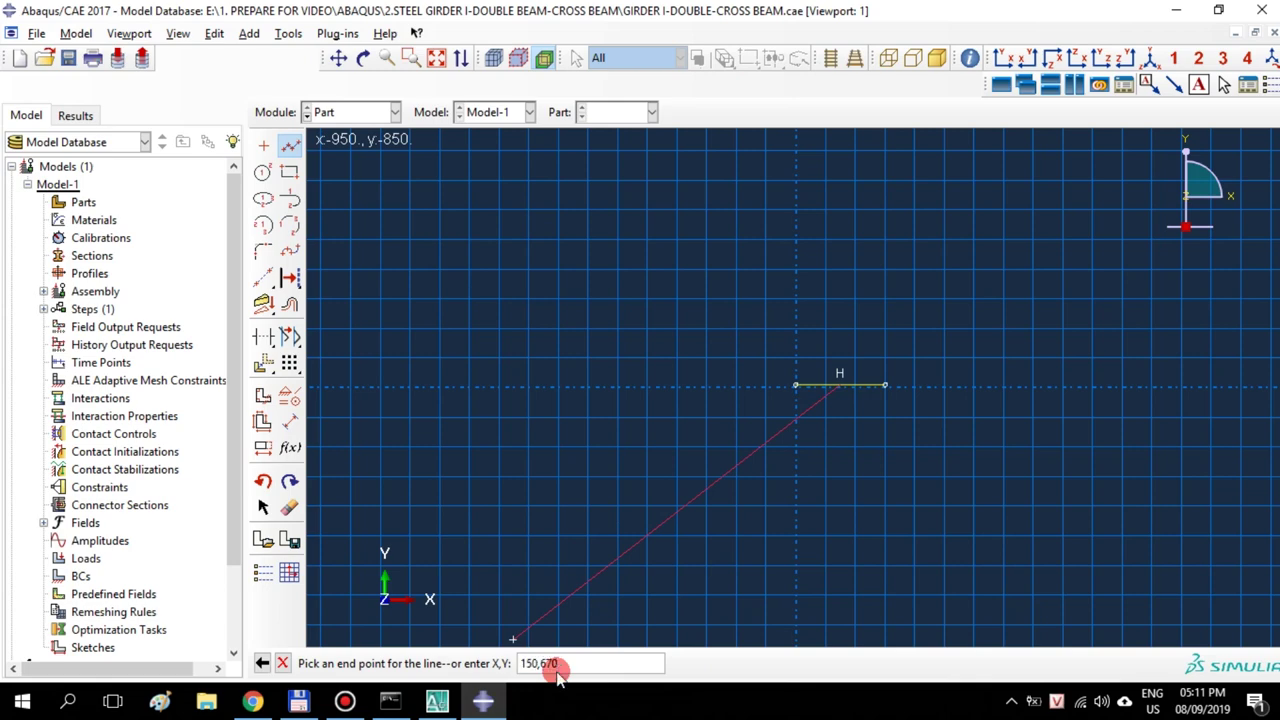
type("150,670")
key("Return")
key("Escape")
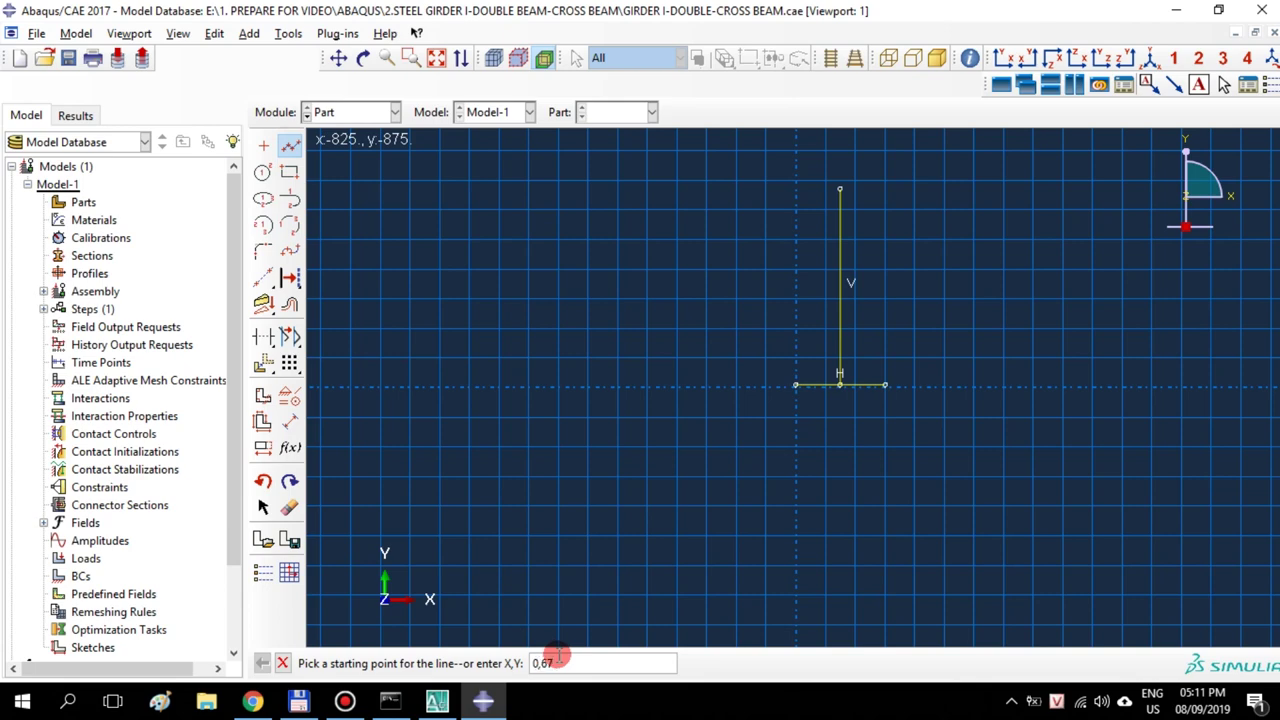
Sketch the top flange line from (0,670) to (300,670) and finish the section sketch
key("Return")
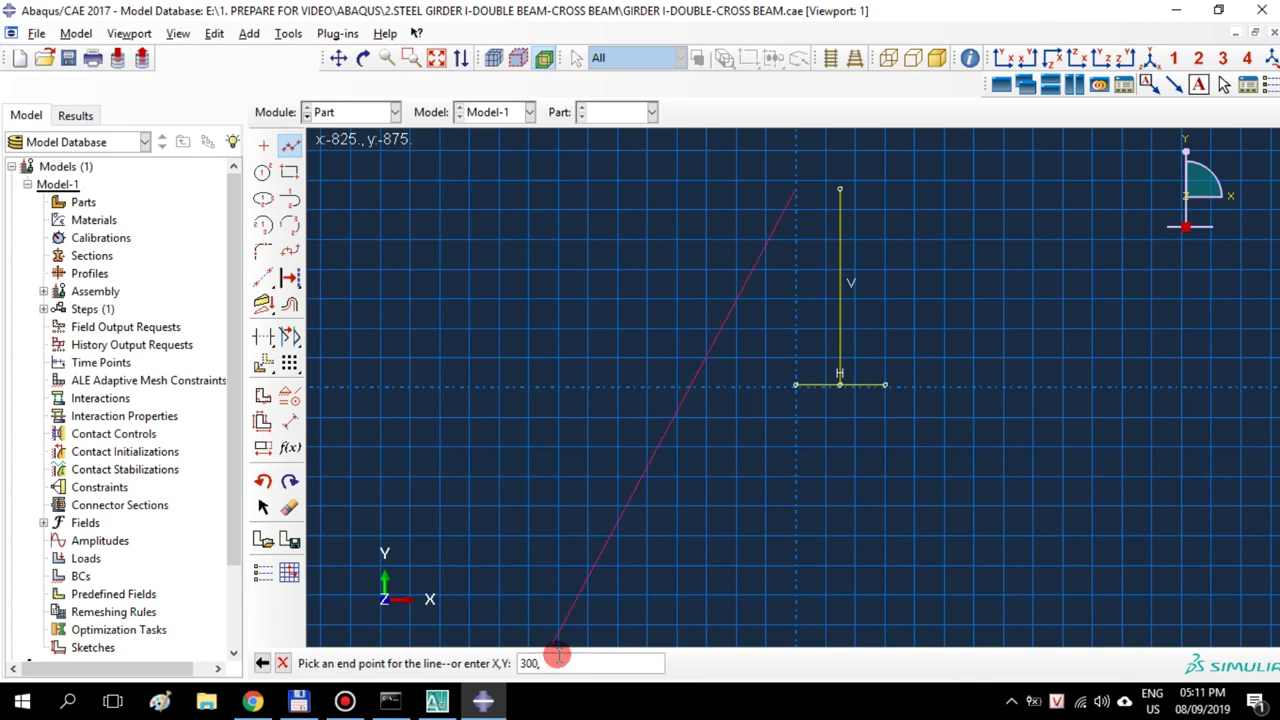
type("300,670")
key("Return")
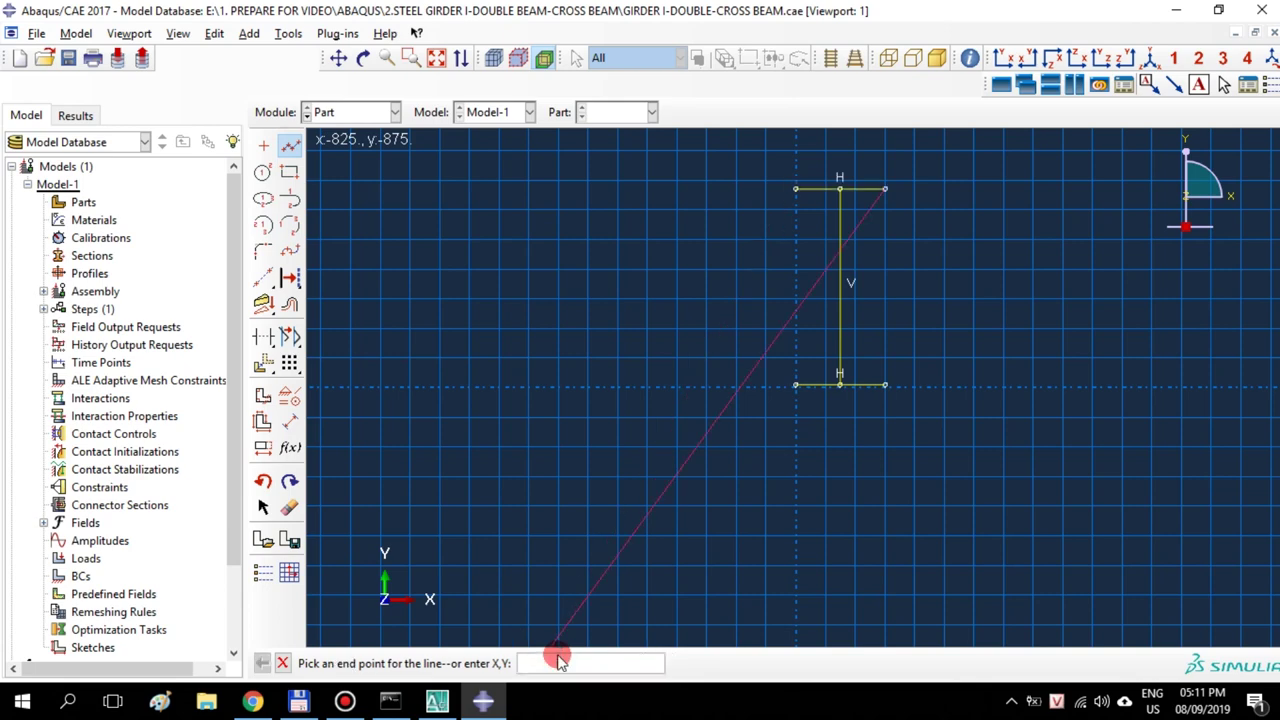
key("Escape")
left_click(520, 664)
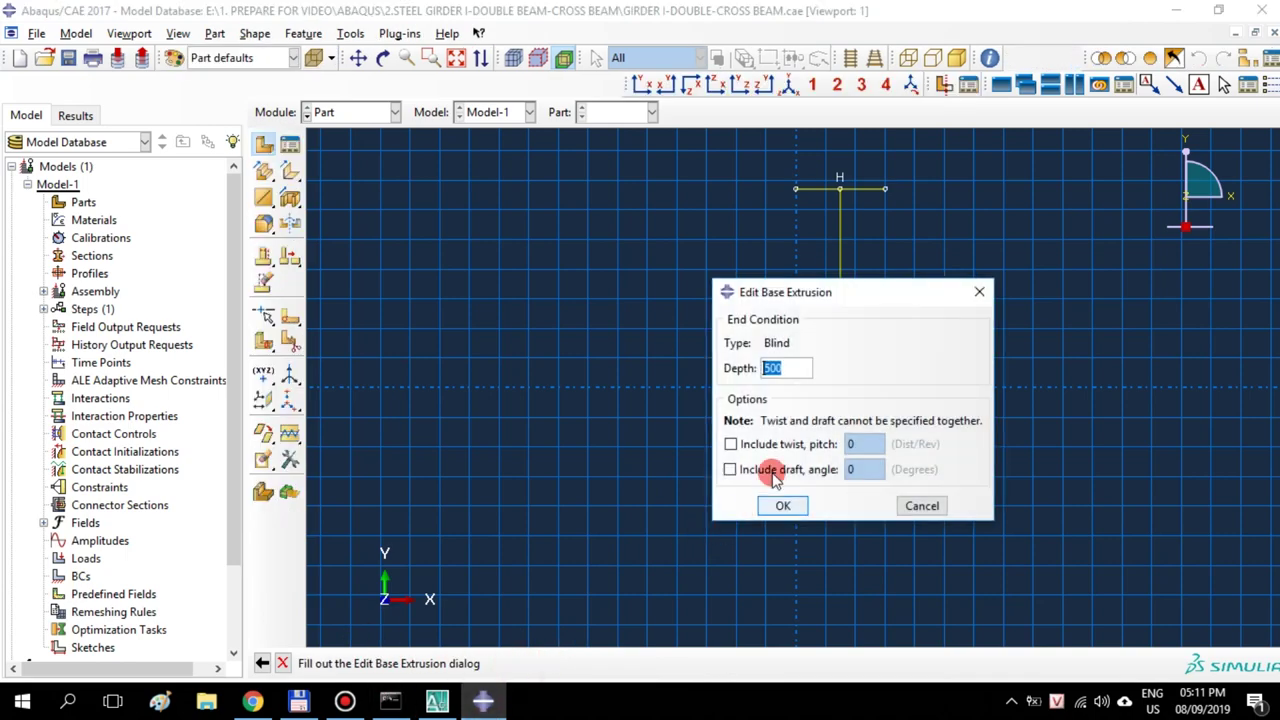
Switch to the AutoCAD drawing and examine the girder length in the general view of the bridge
left_click(436, 701)
scroll(540, 494, "down", 5)
scroll(640, 383, "up", 5)
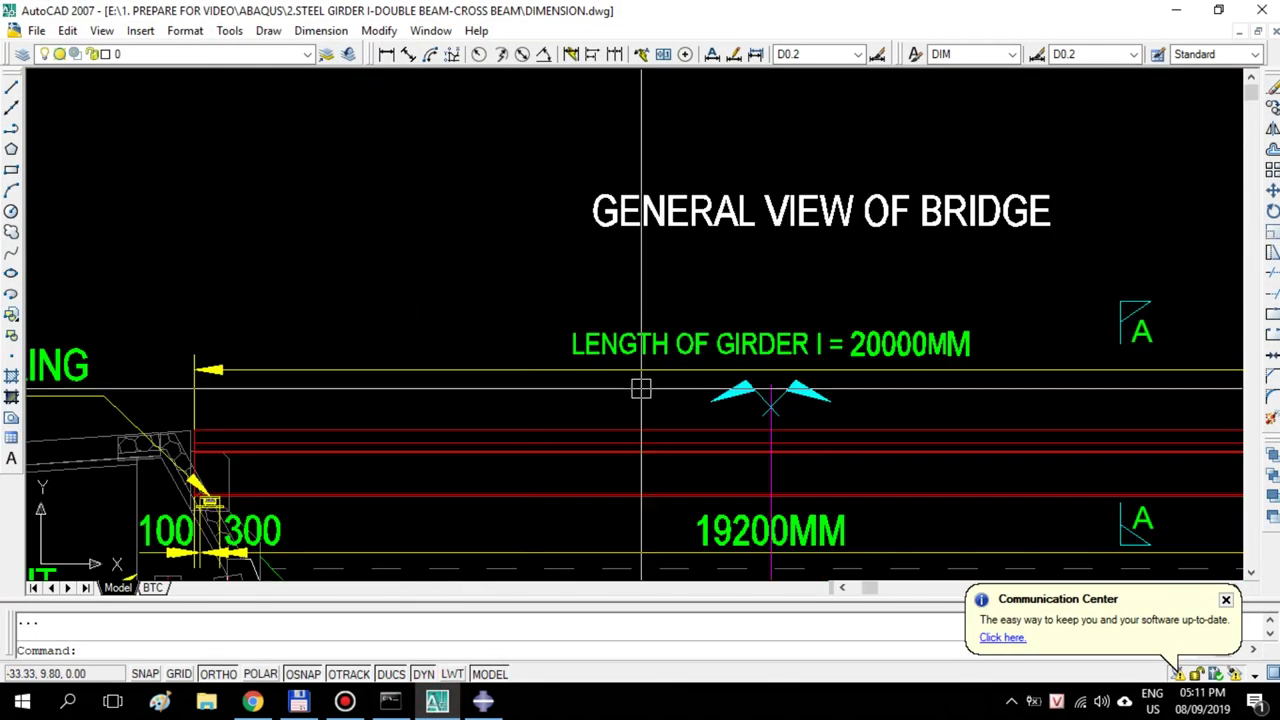
left_click(640, 380)
left_click(886, 429)
scroll(736, 322, "up", 2)
key("Escape")
scroll(736, 322, "down", 3)
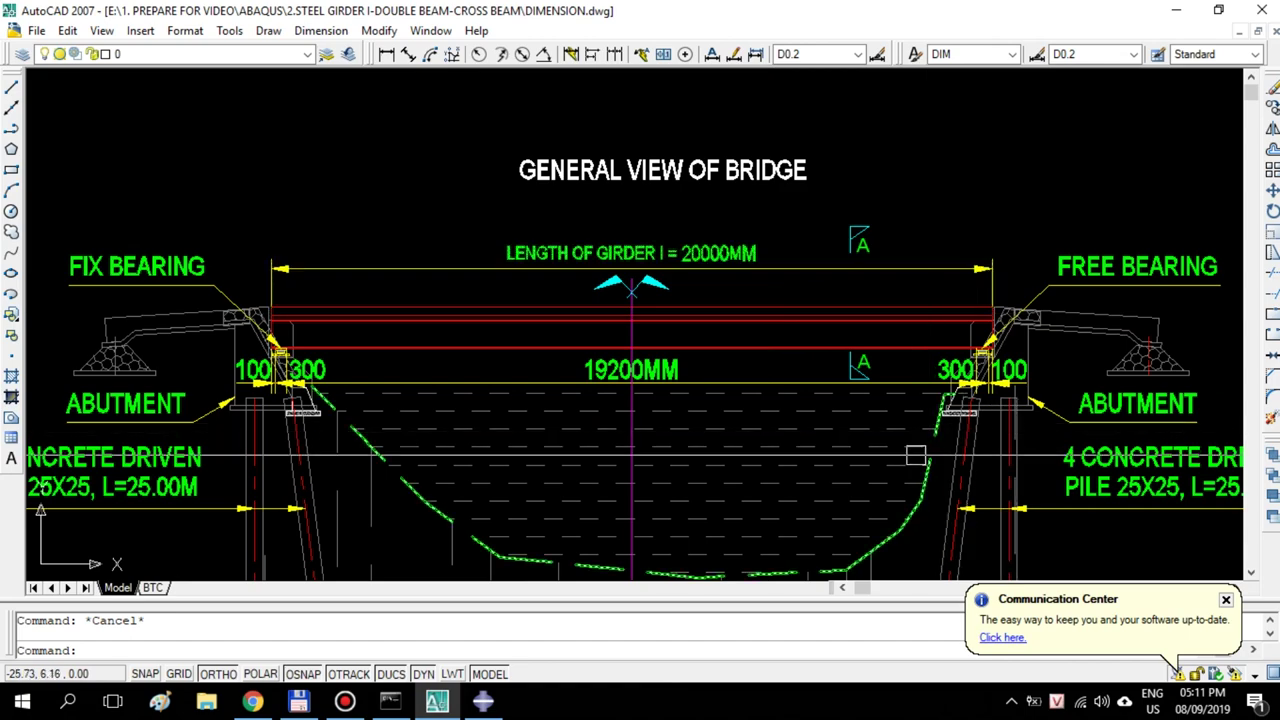
scroll(454, 502, "down", 4)
scroll(860, 470, "up", 4)
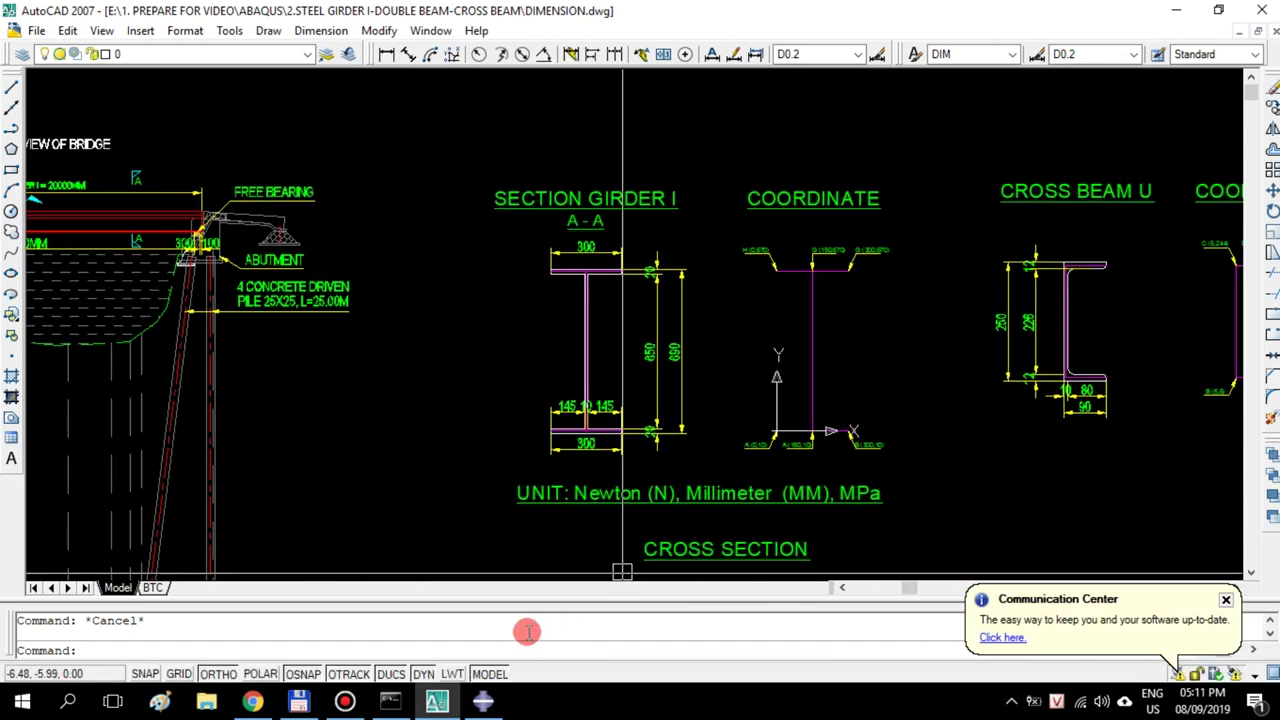
Return to Abaqus/CAE and extrude the I-section shell to a depth of 20000
left_click(483, 701)
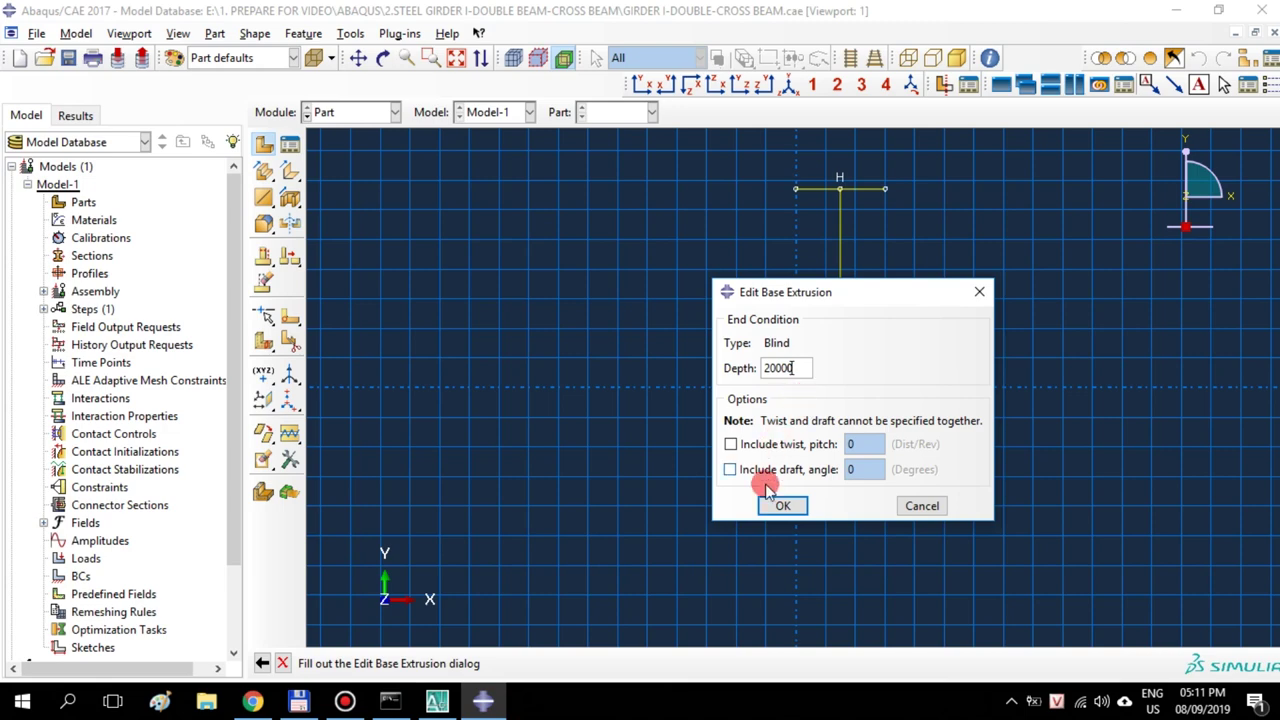
left_click(786, 505)
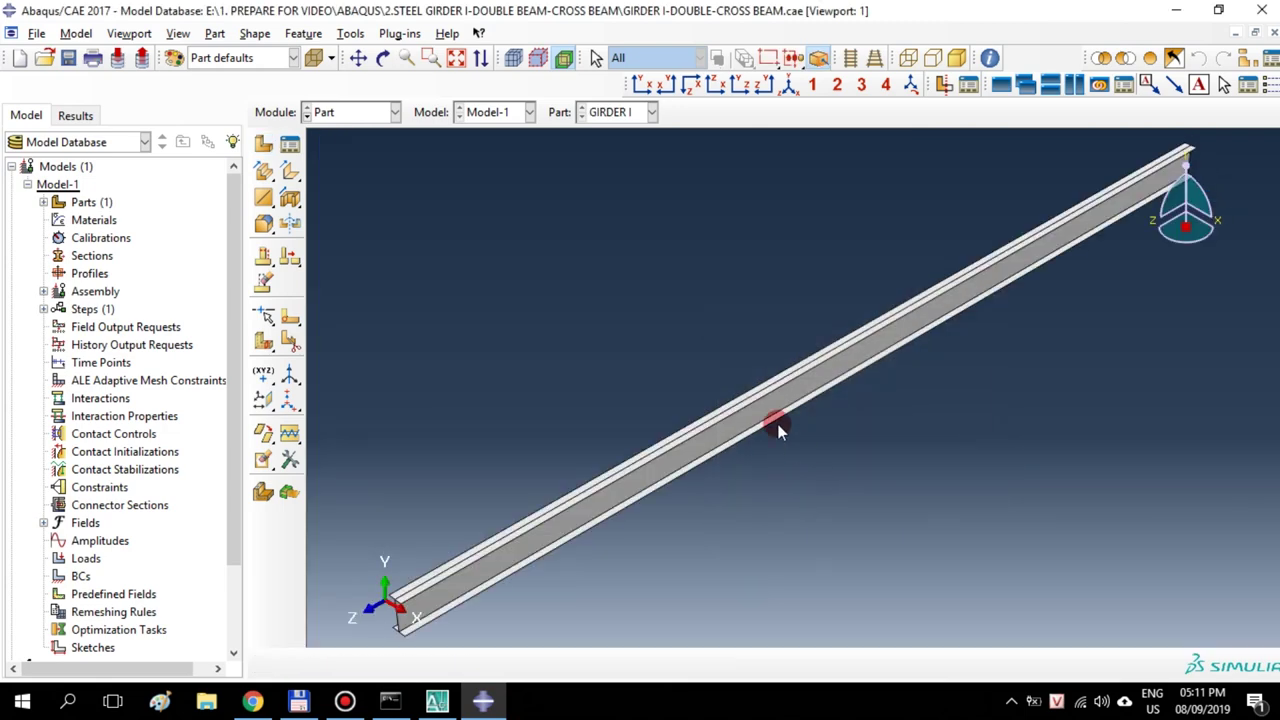
mouse_move(720, 513)
middle_mouse_down("ctrl+alt")
mouse_move(737, 517)
mouse_move(736, 500)
middle_mouse_up("ctrl+alt")
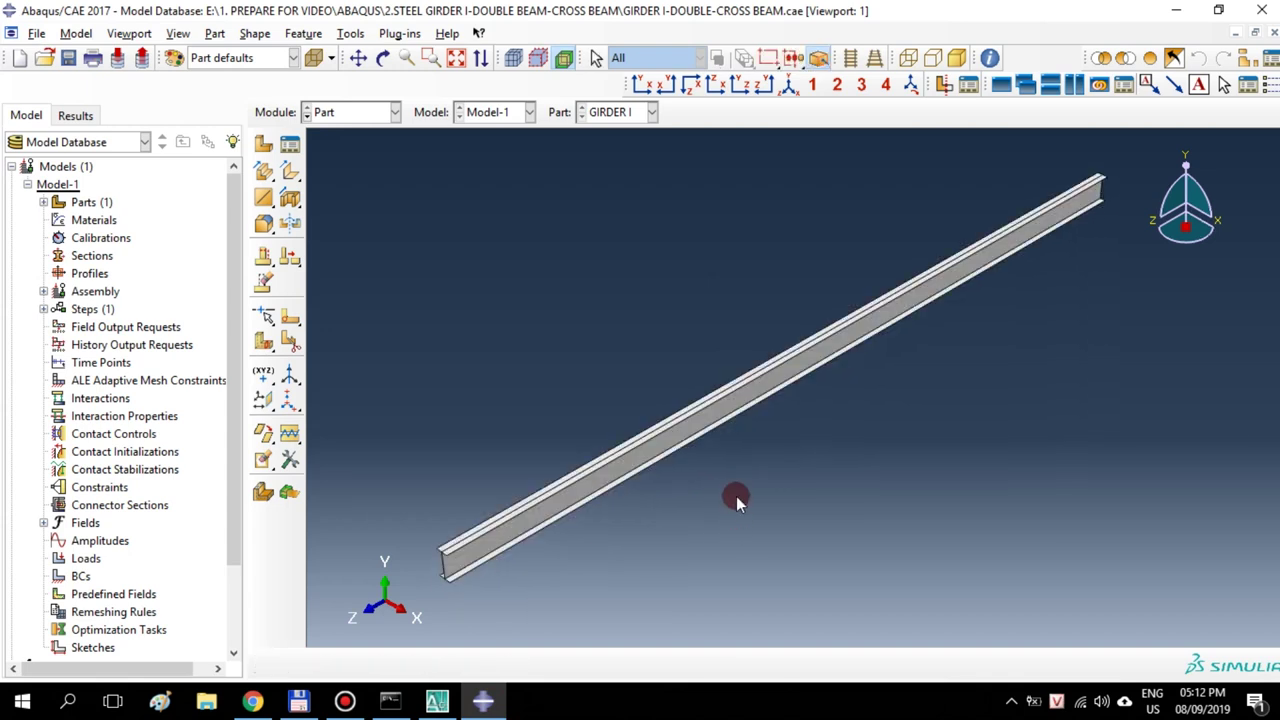
Create a geometry set on the GIRDER I part containing the girder's web face
left_click(43, 202)
left_click(58, 220)
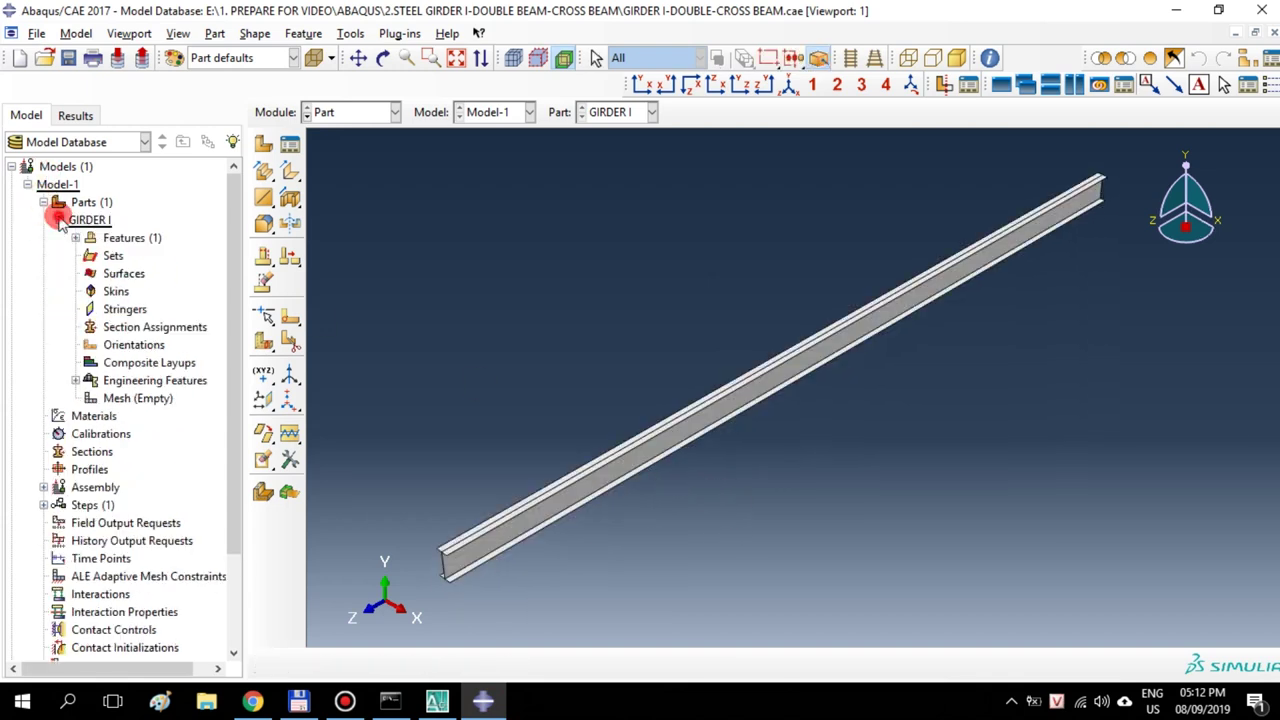
double_click(108, 256)
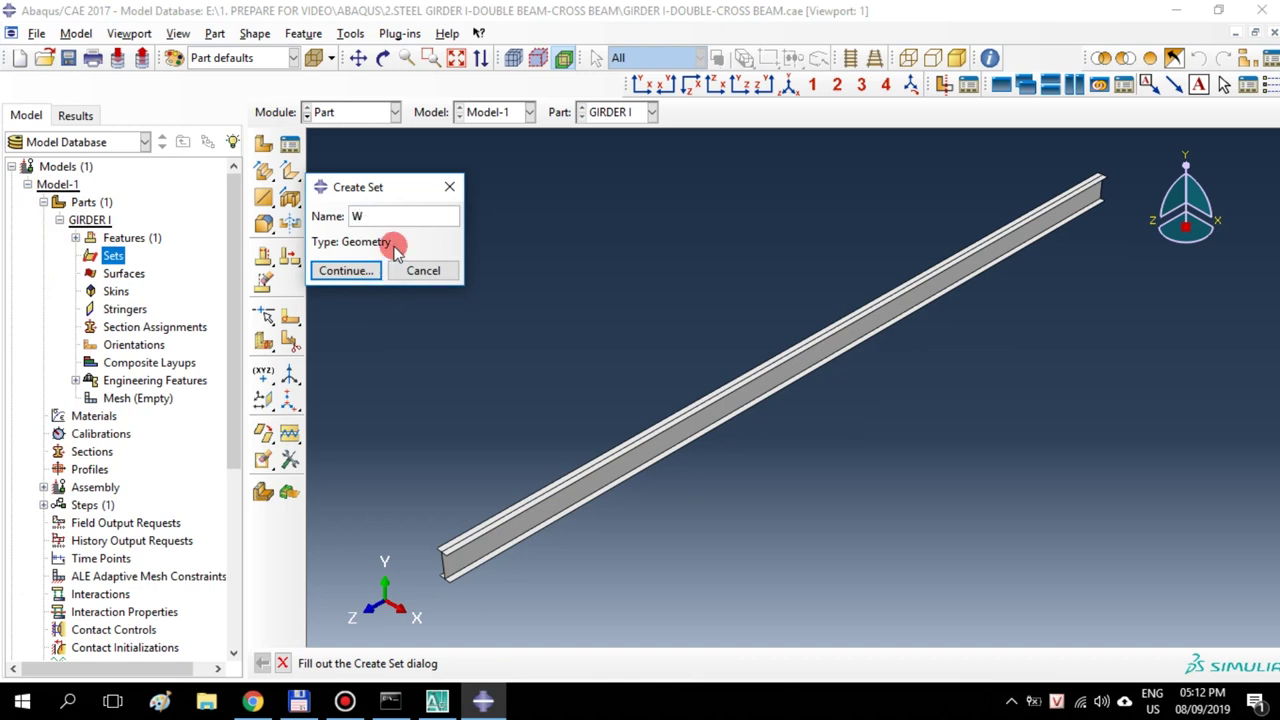
left_click(371, 271)
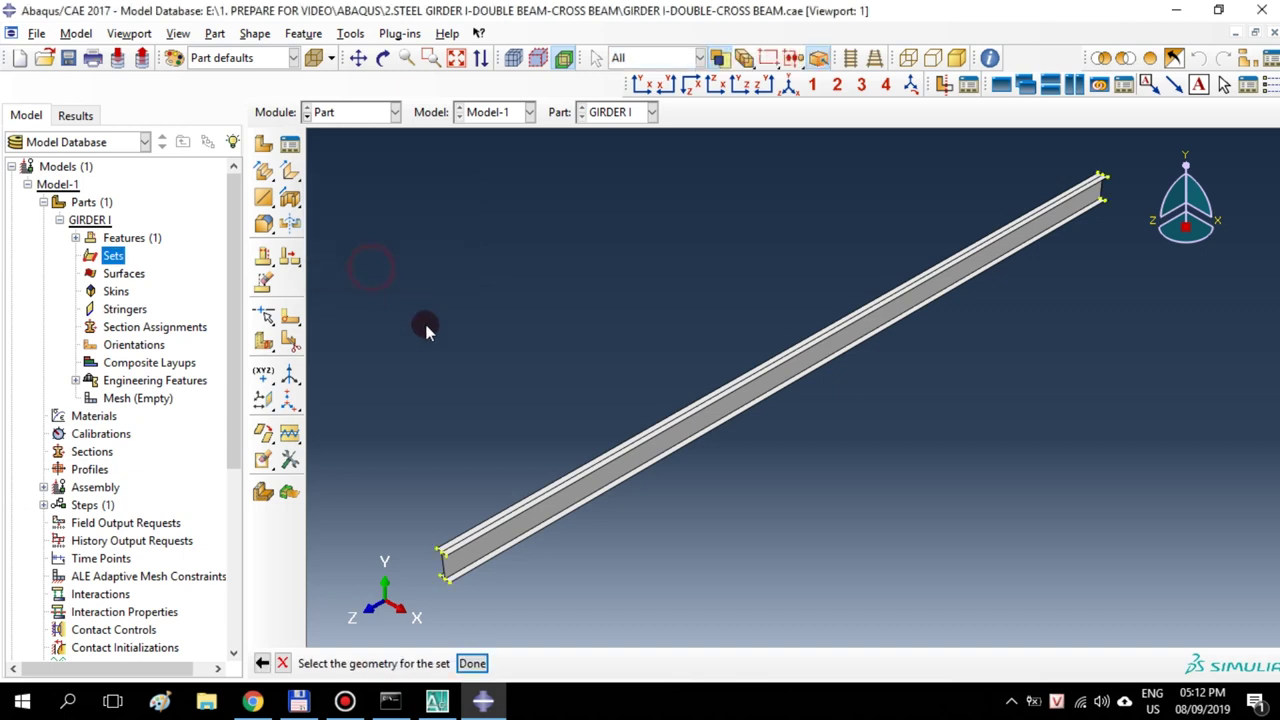
left_click(741, 88)
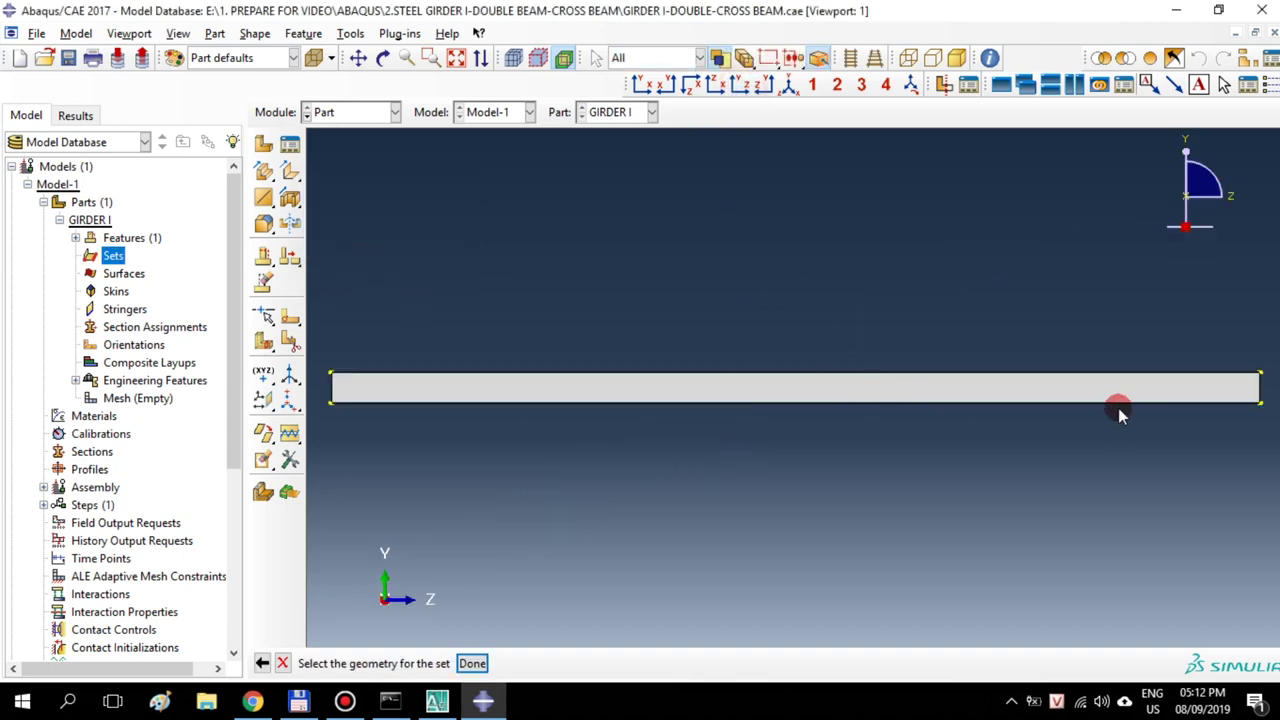
left_click(325, 388)
left_click(788, 84)
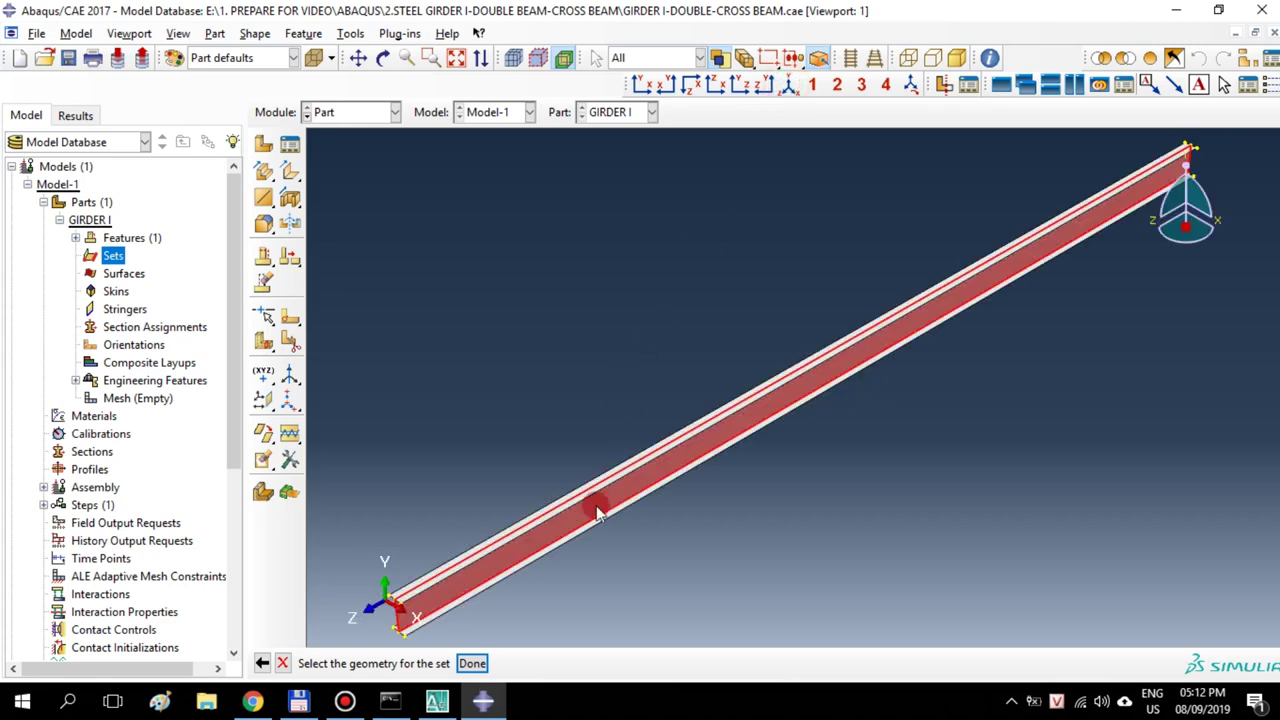
left_click(470, 664)
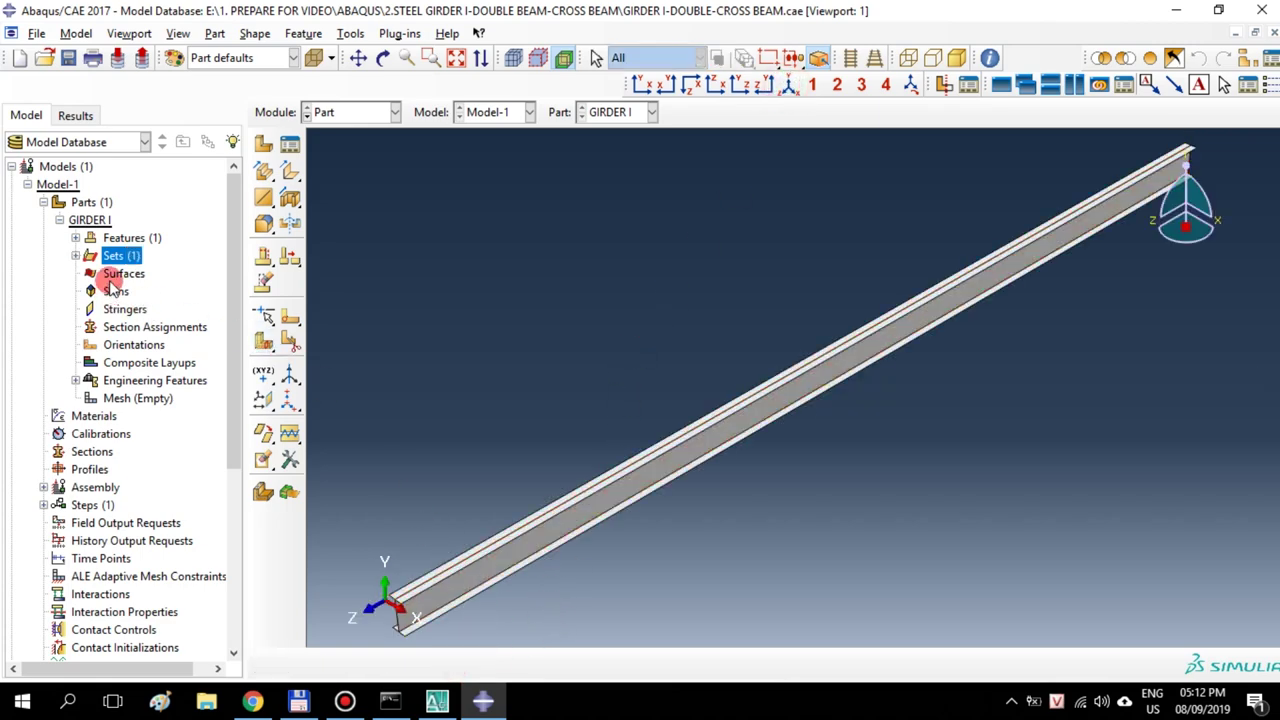
Create a geometry set named FLANGE containing the girder's top and bottom flange faces
double_click(115, 256)
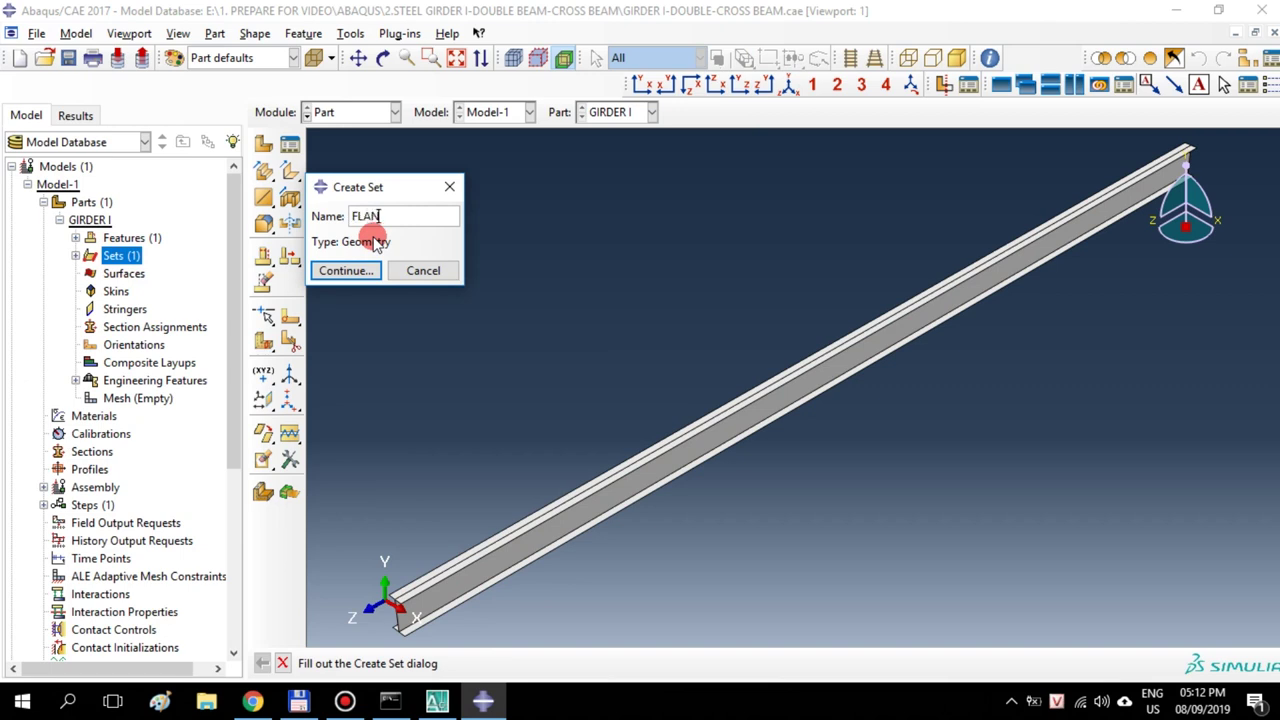
left_click(360, 271)
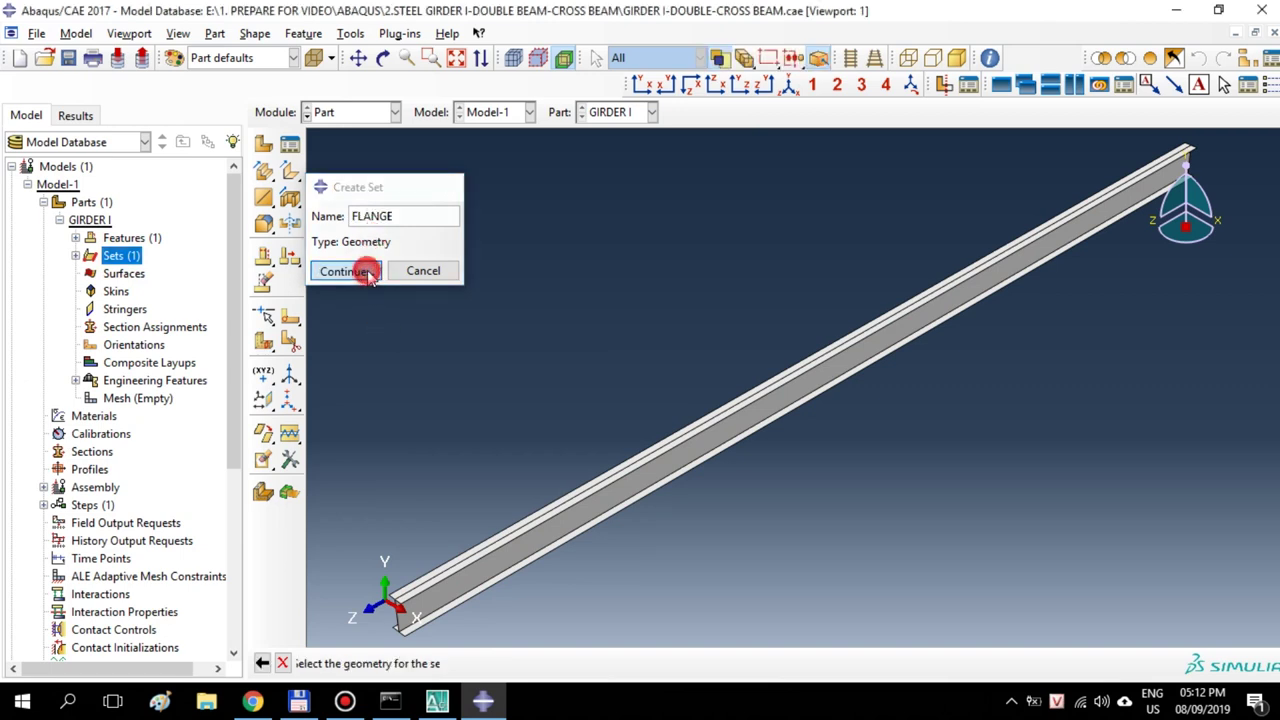
left_click(736, 85)
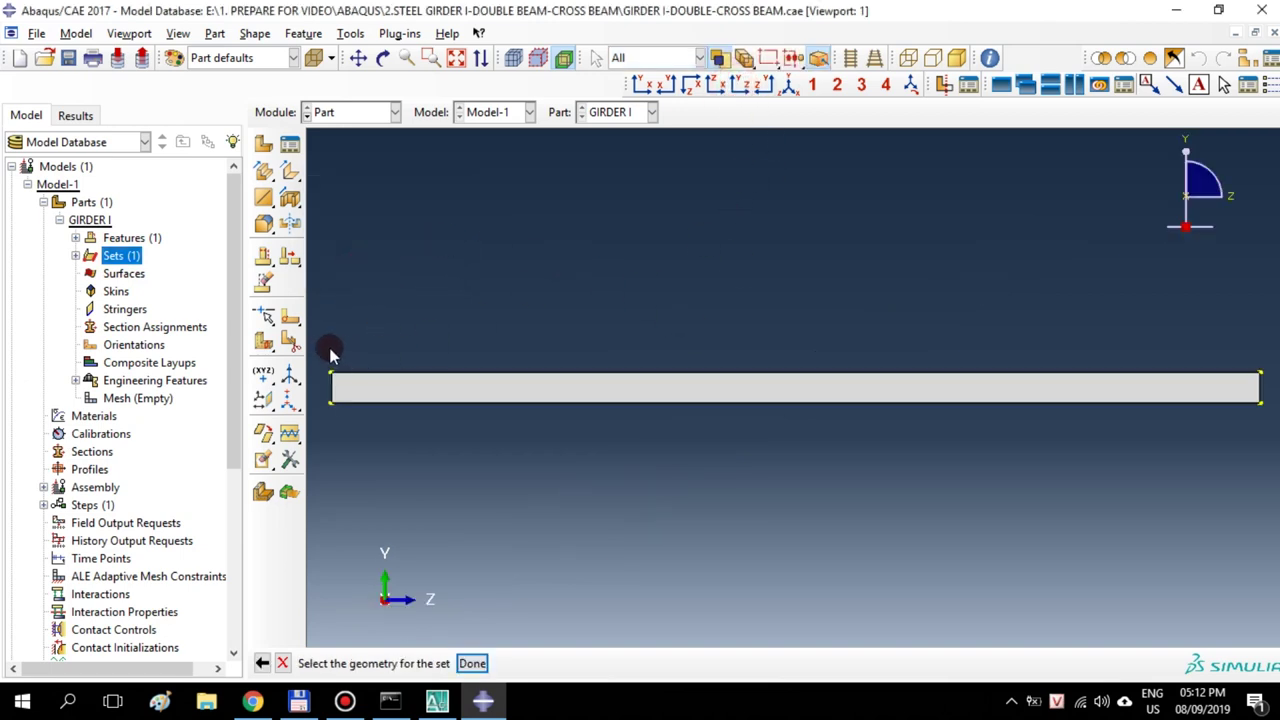
left_click_drag(331, 352, 1272, 440)
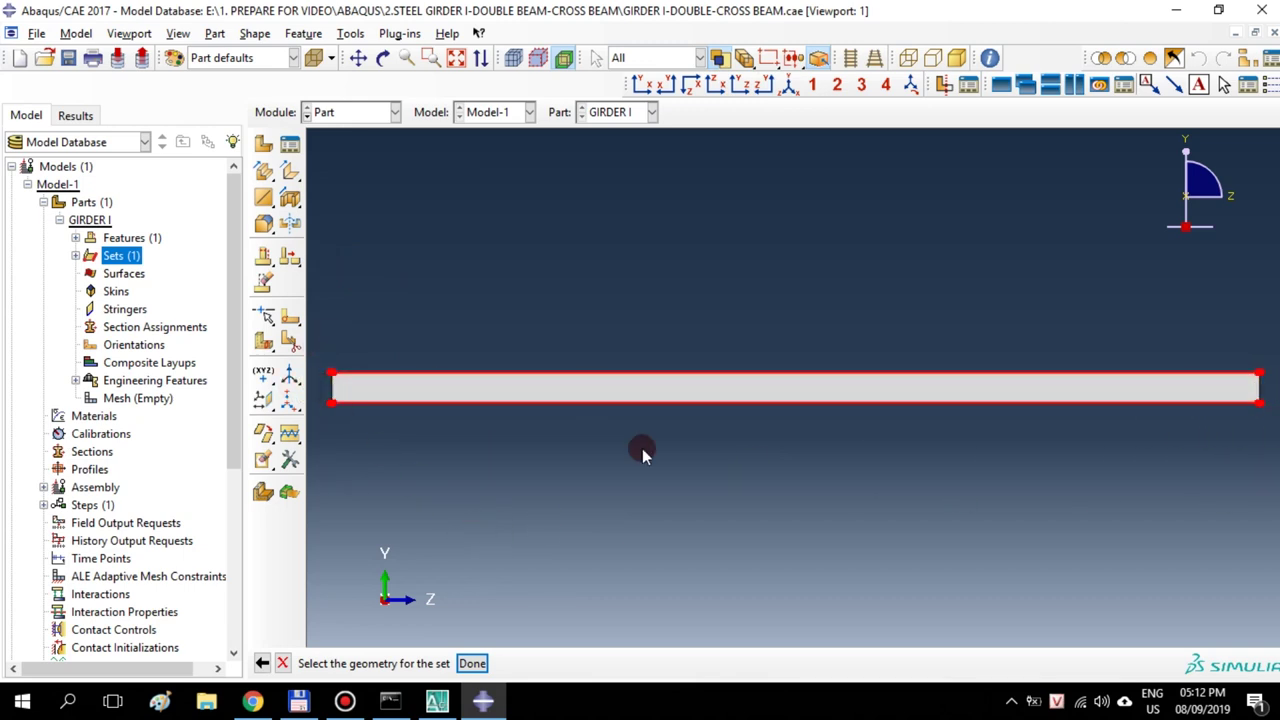
left_click(788, 85)
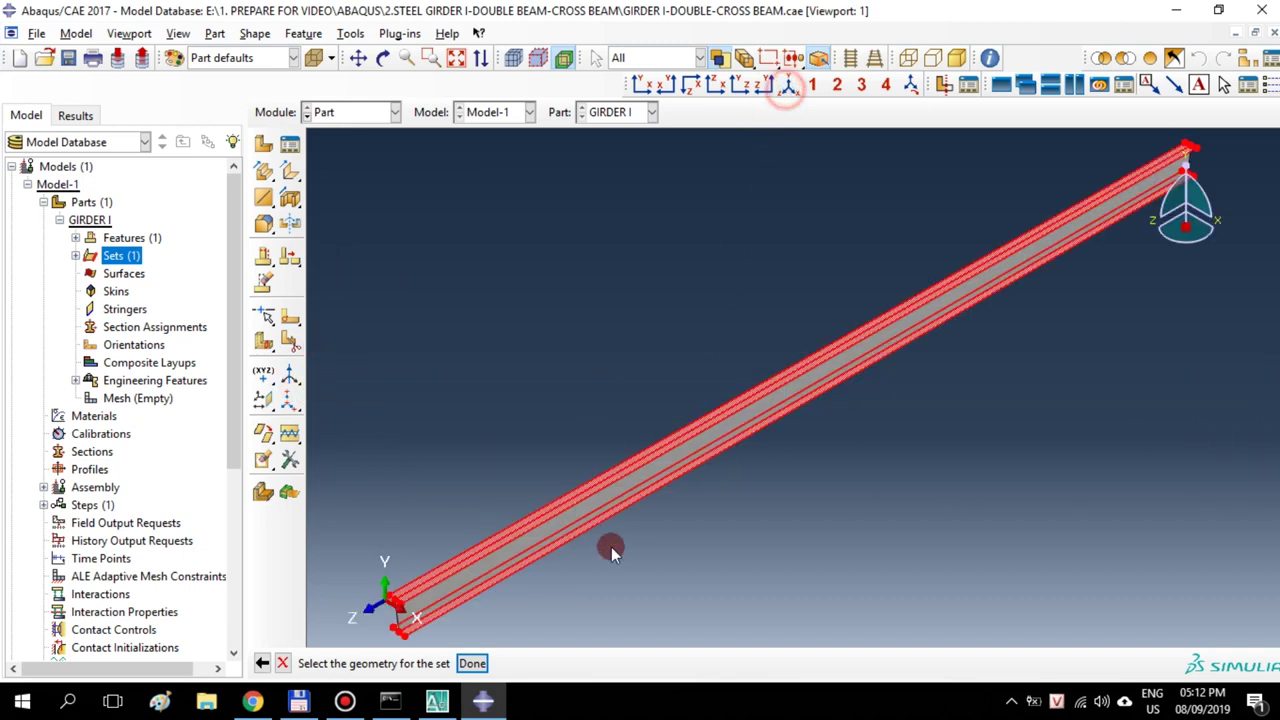
left_click(472, 663)
Create a surface named TOP on the purple side of the GIRDER I part's top flange faces
left_click(124, 274)
double_click(128, 275)
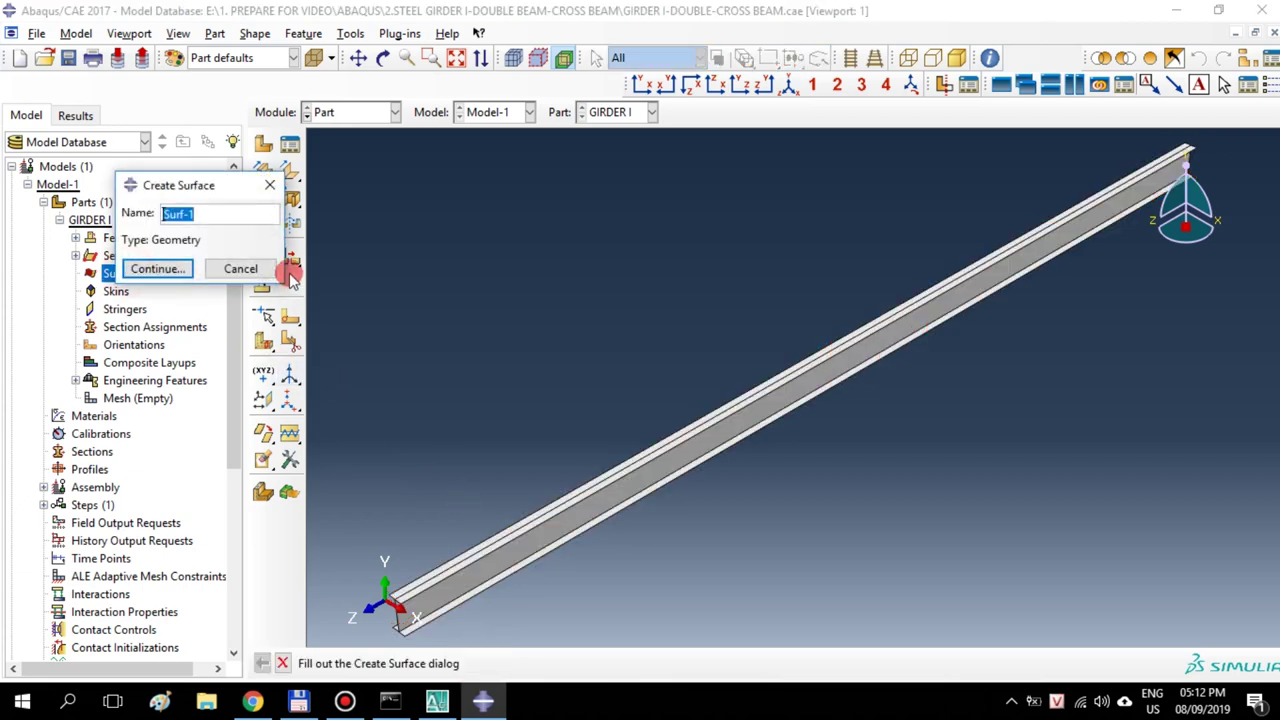
type("TOP")
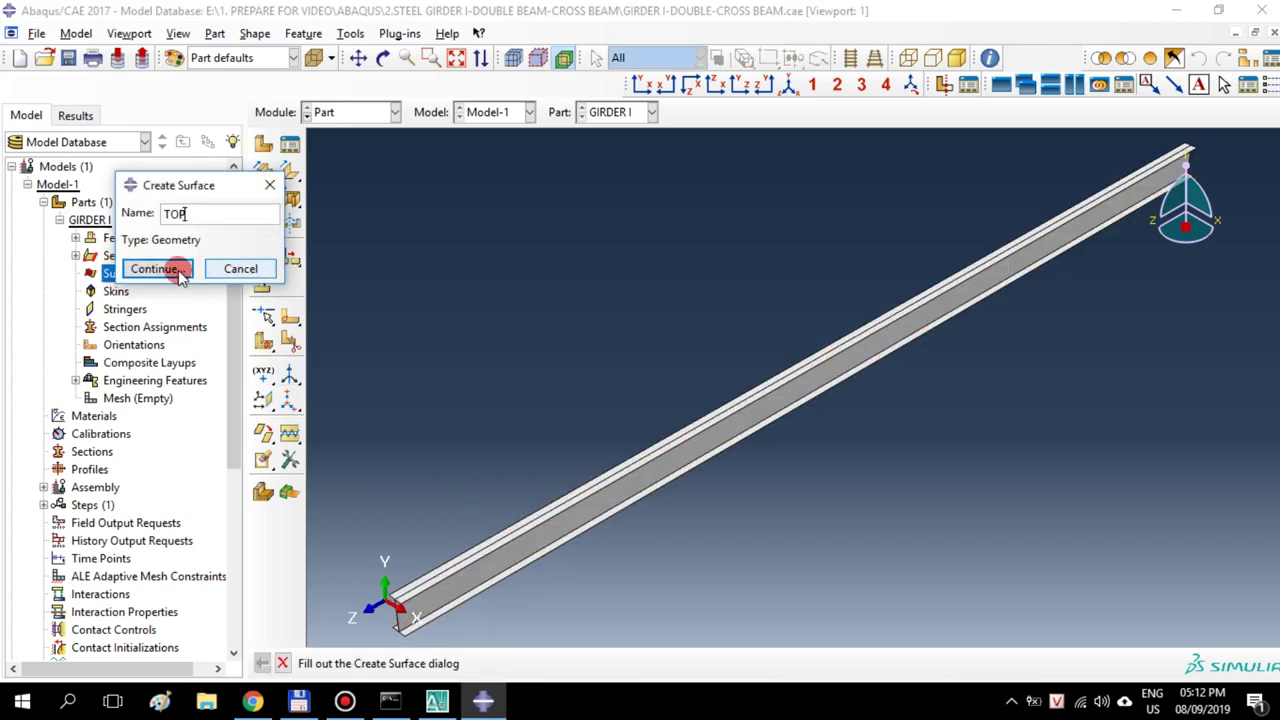
left_click(165, 268)
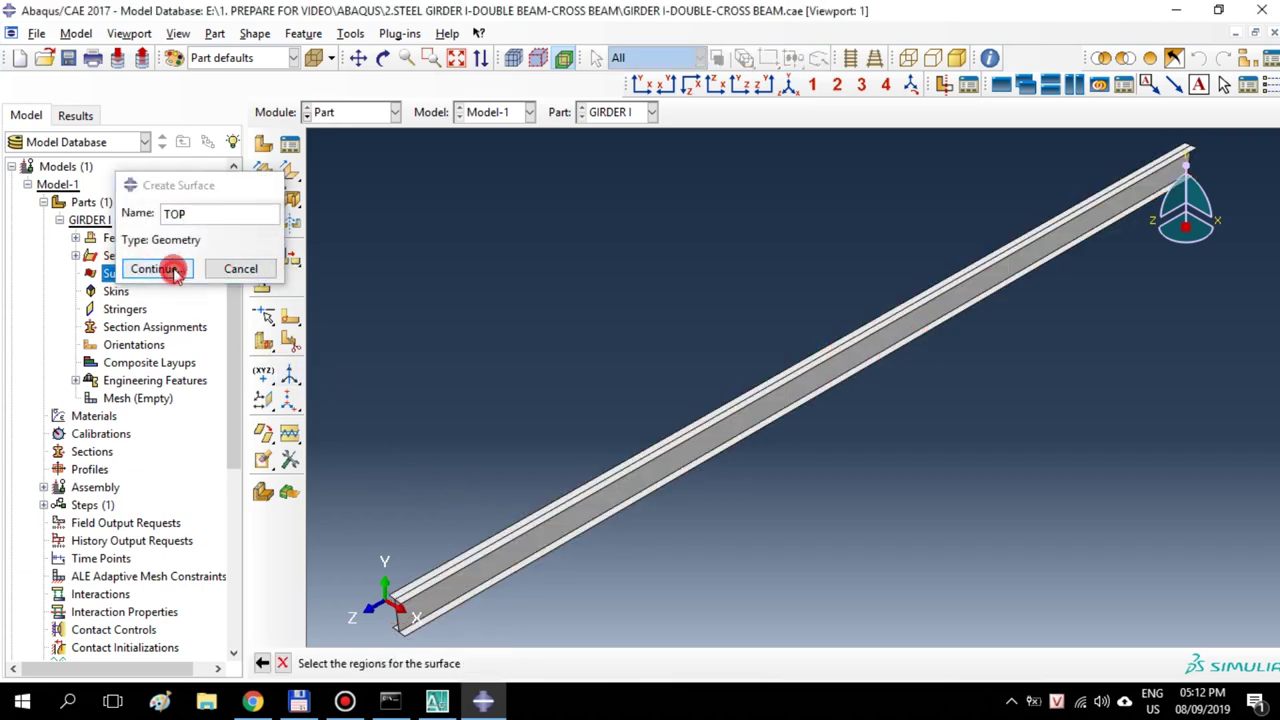
left_click(470, 540)
scroll(472, 545, "up", 2)
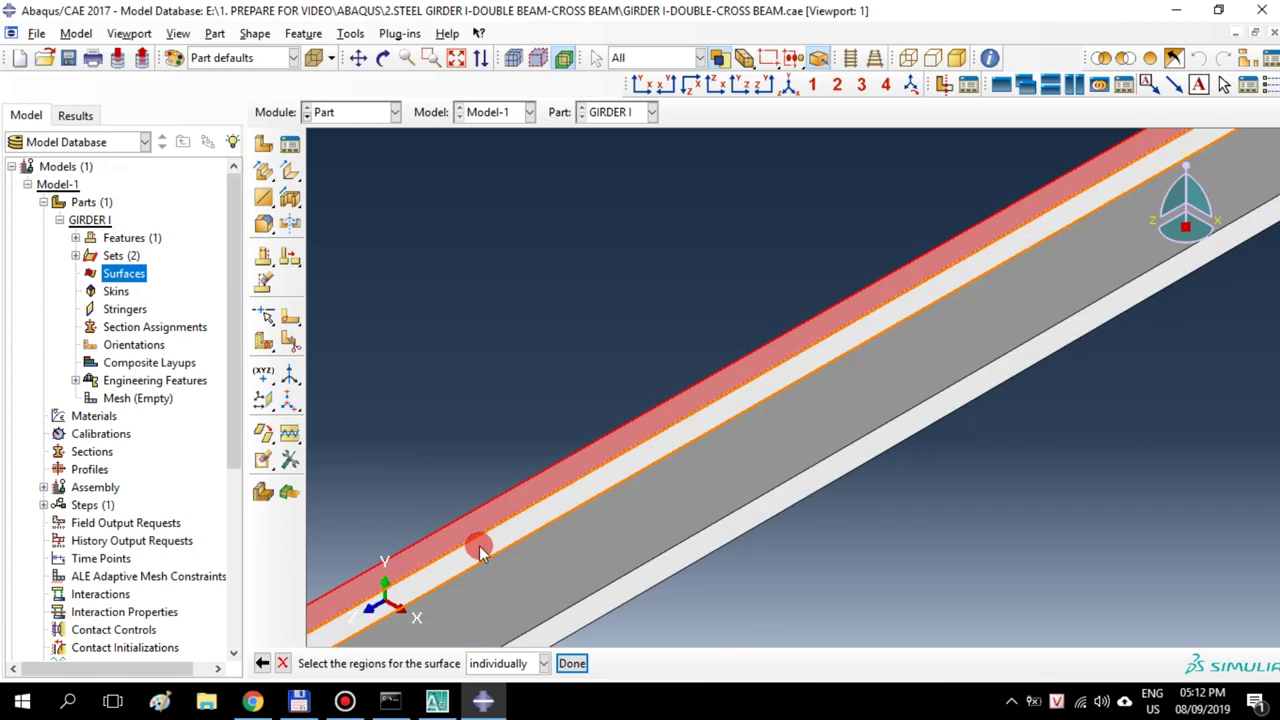
left_click(575, 662)
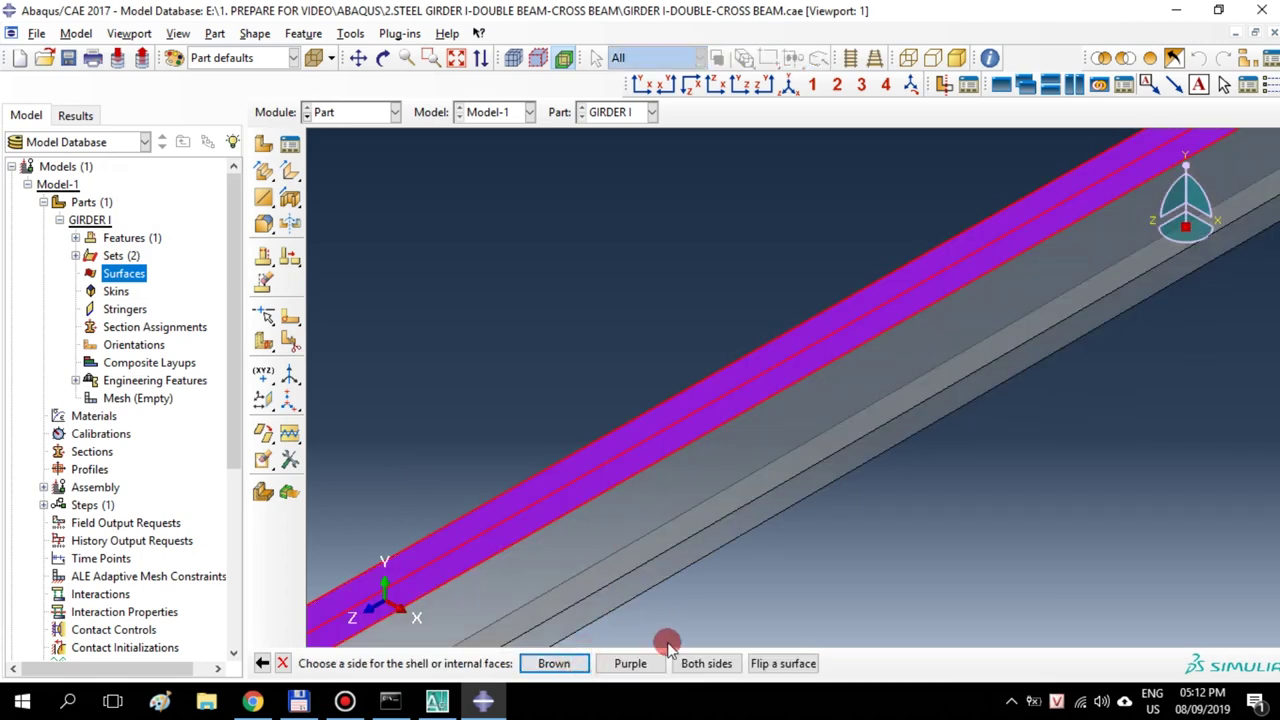
left_click(630, 663)
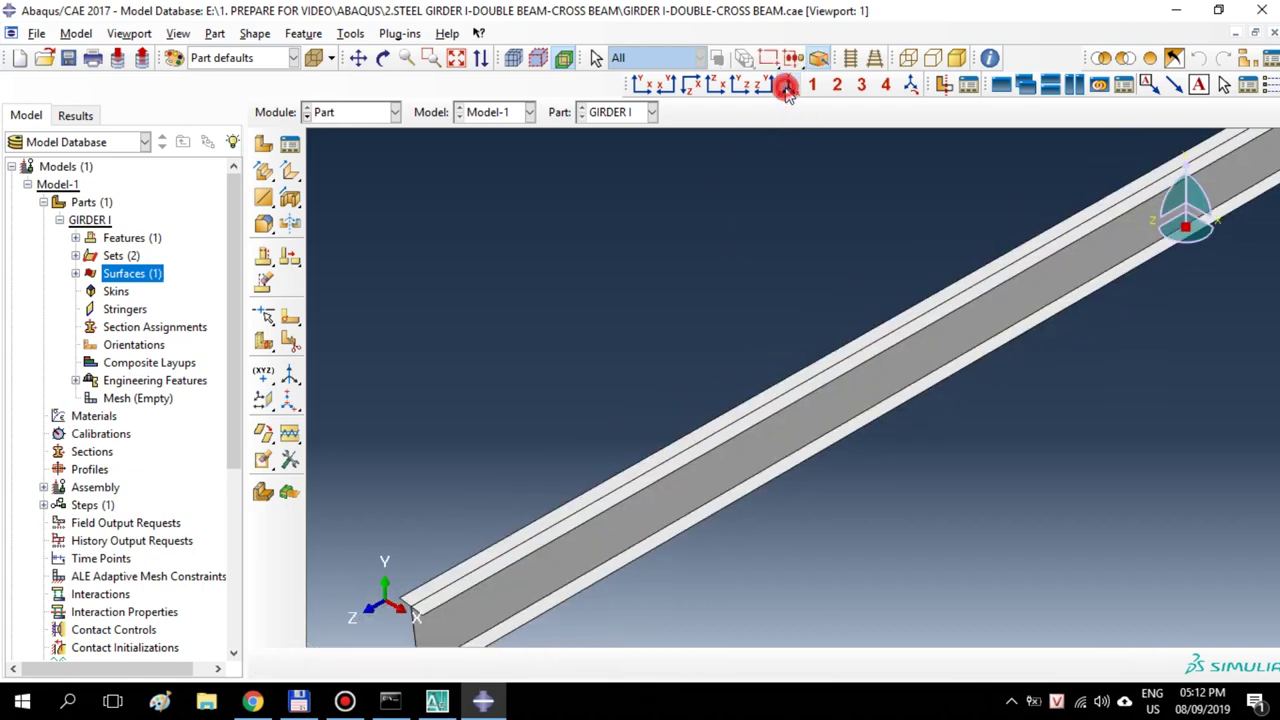
Create a 3D deformable part named CROSS BEAM with a shell extrusion base feature and an approximate size of 5000
left_click(787, 86)
key("F2")
left_click_drag(808, 457, 727, 513)
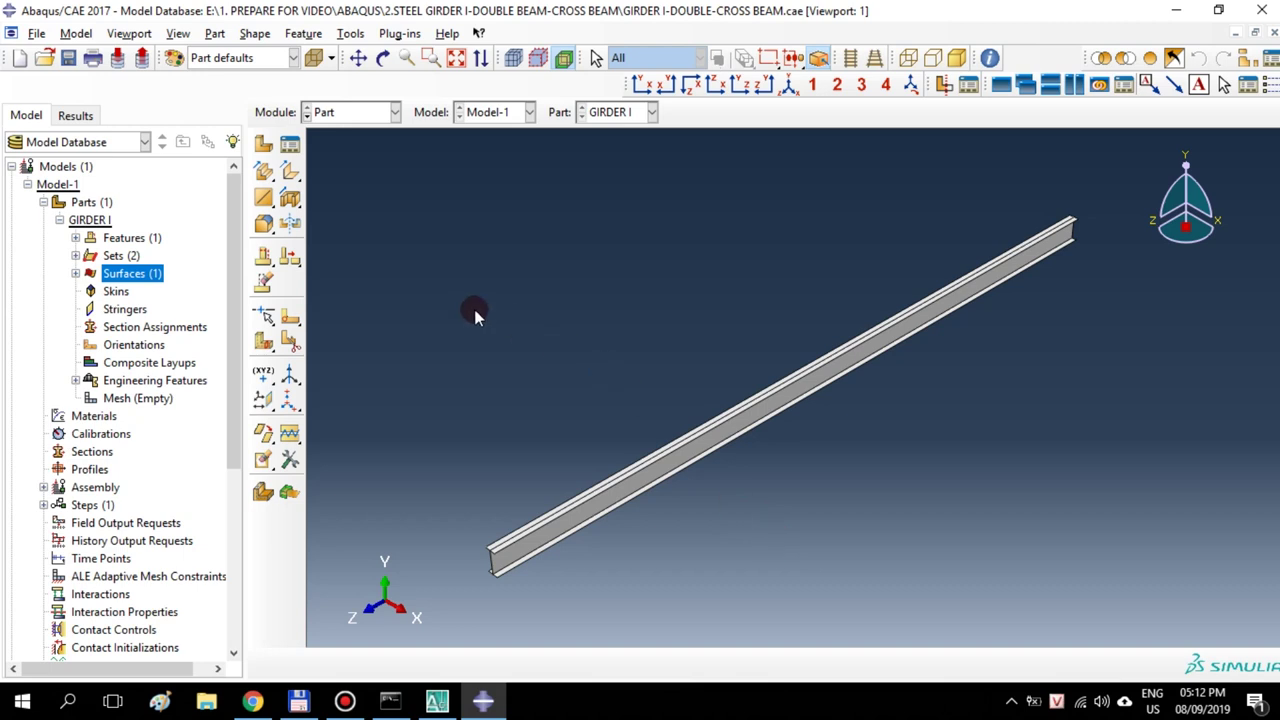
left_click(263, 143)
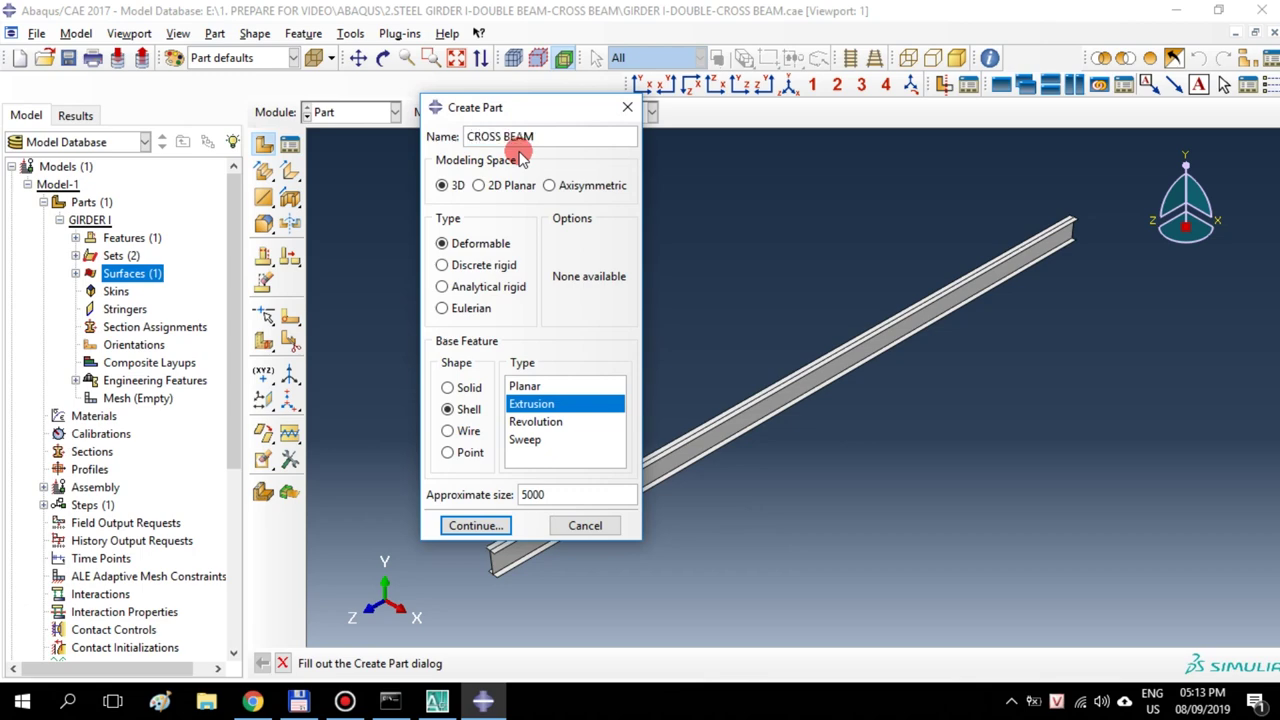
left_click(477, 525)
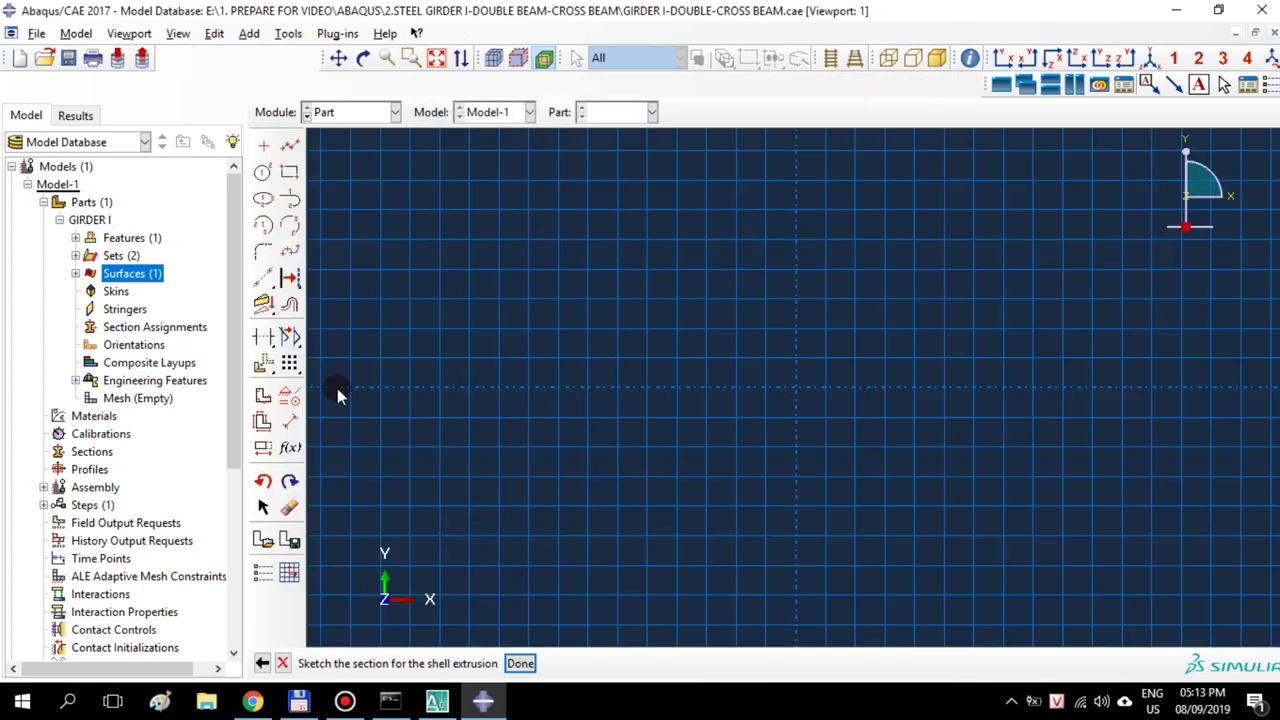
Switch to the AutoCAD drawing and examine the corner coordinates of the Cross Beam U section
left_click(289, 145)
key("alt+Tab")
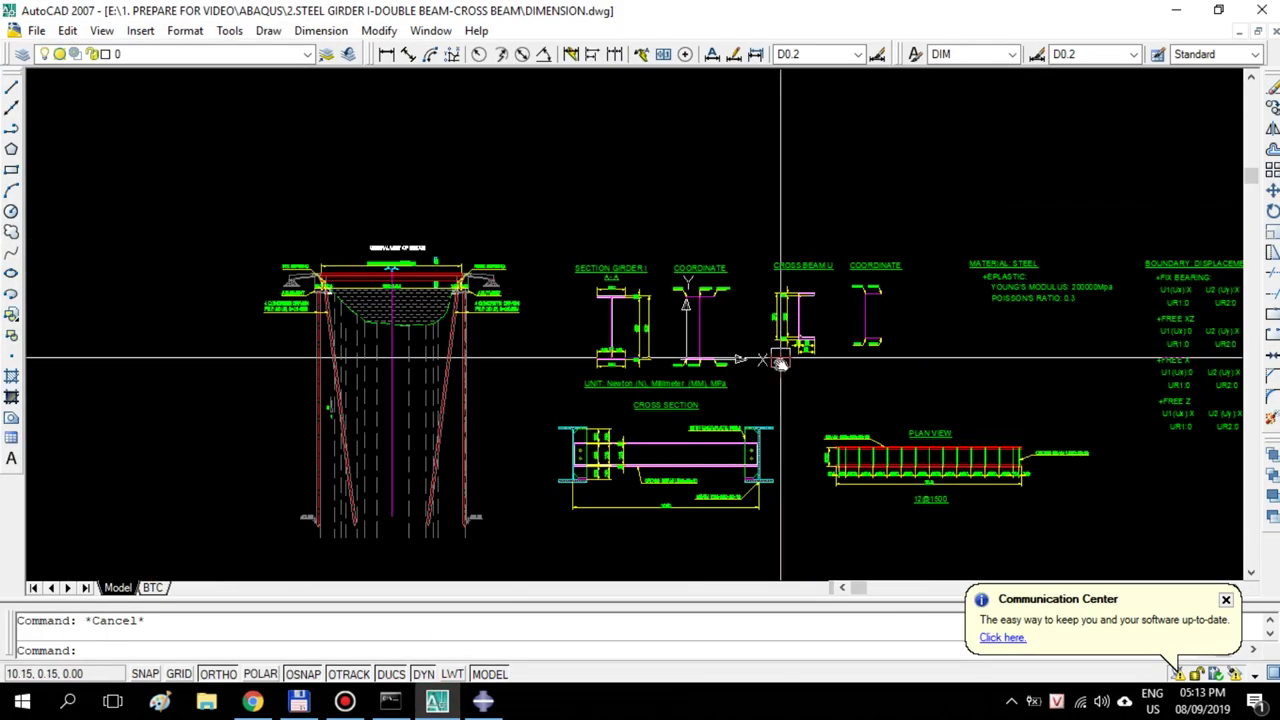
scroll(780, 360, "up", 7)
scroll(686, 403, "down", 3)
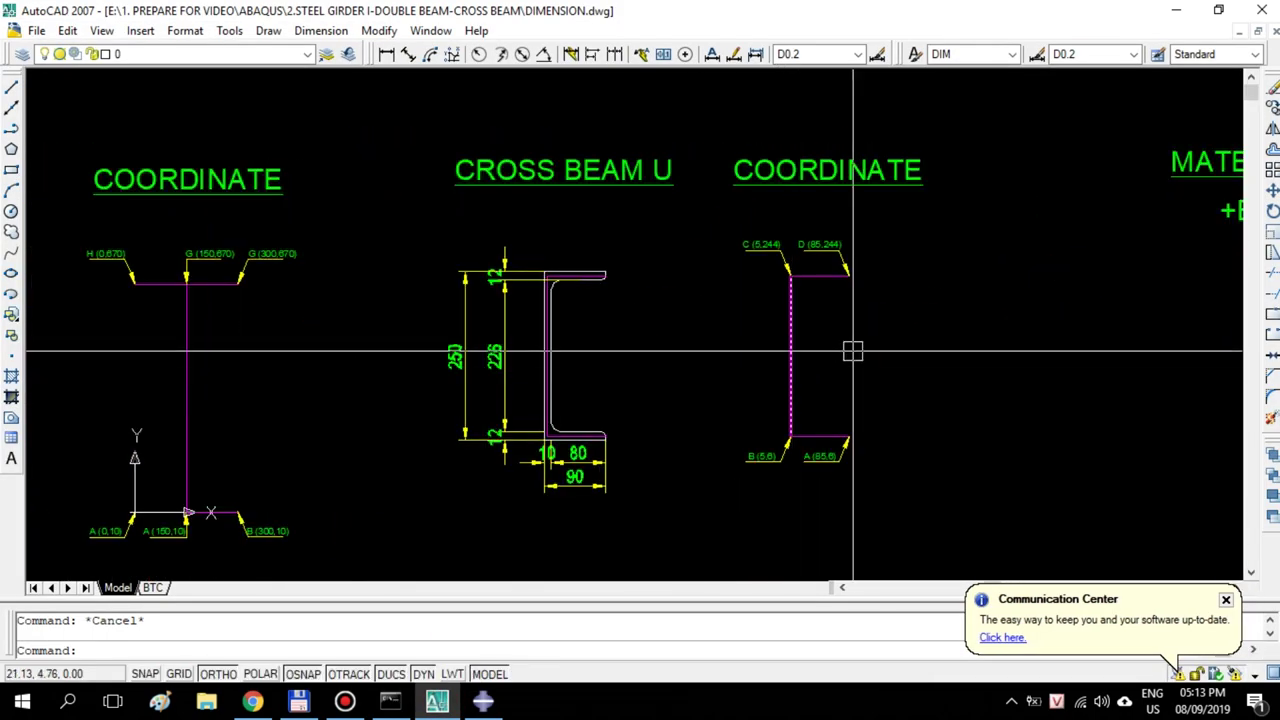
scroll(737, 343, "up", 3)
middle_click_drag(737, 343, 781, 333)
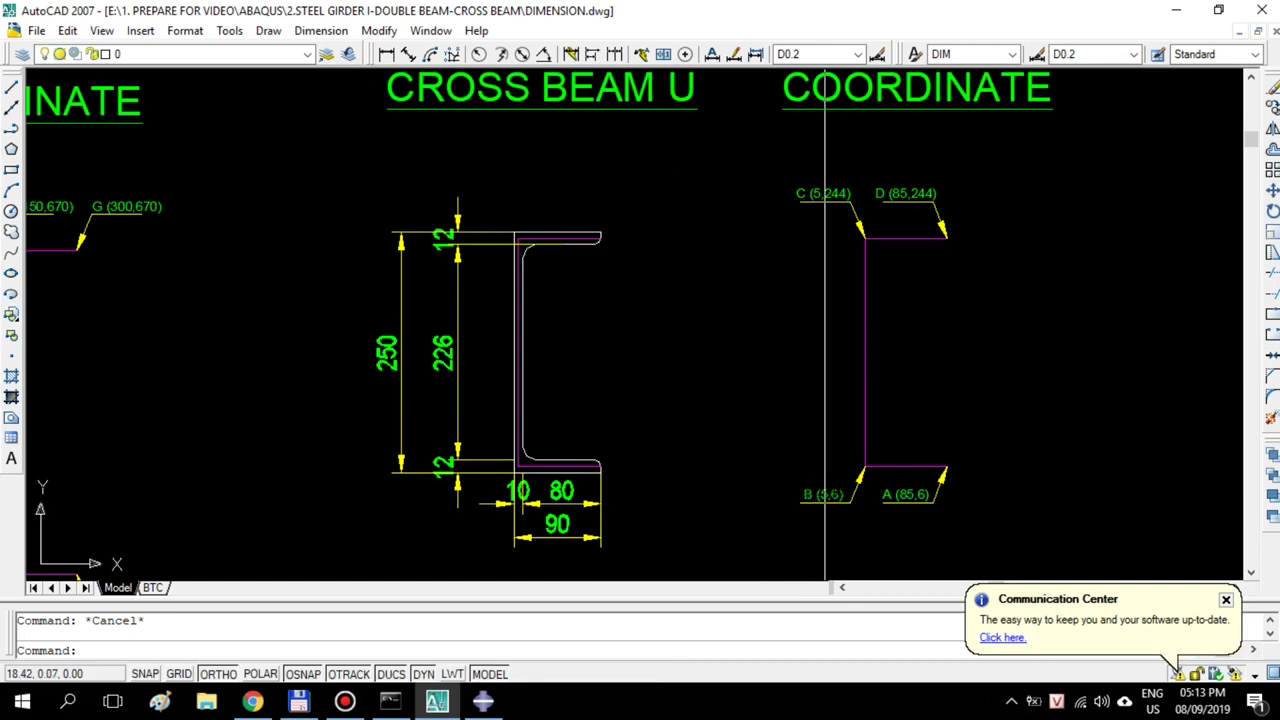
Return to Abaqus/CAE and sketch the channel's bottom flange line from (85,6) to (5,6), checking the coordinates in the AutoCAD drawing
left_click(482, 703)
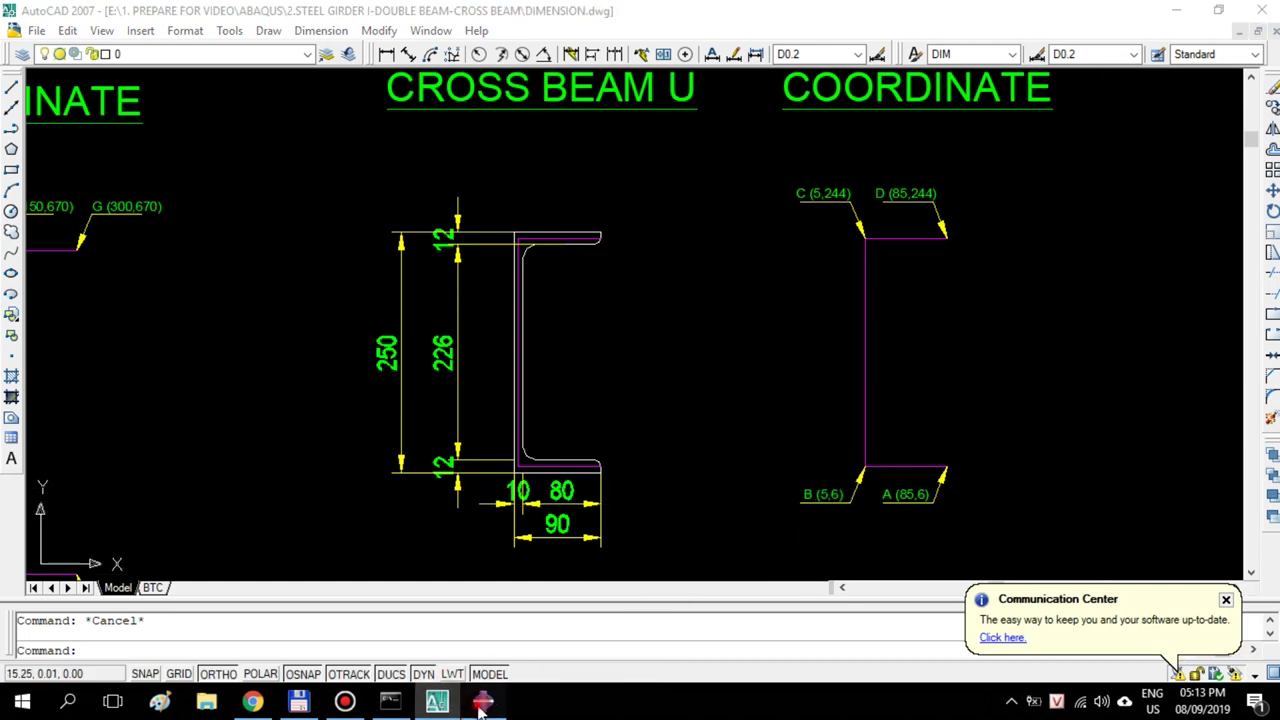
left_click(568, 663)
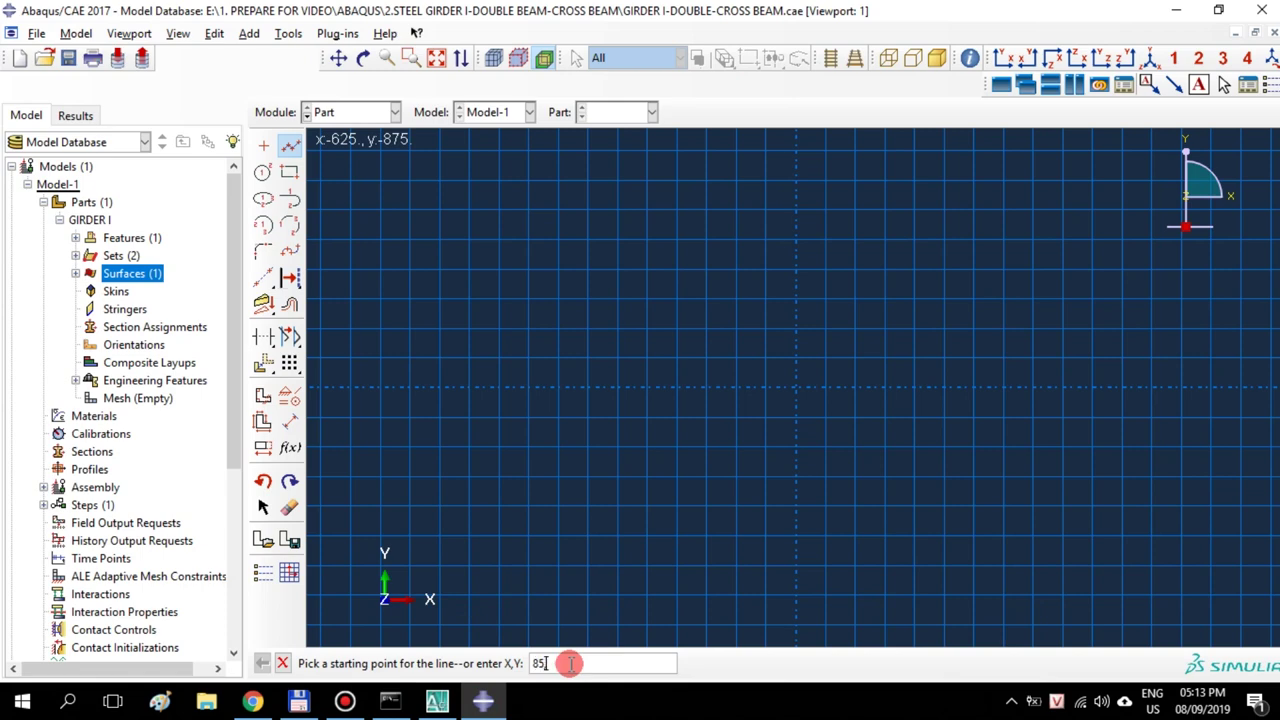
type("85,6")
key("Return")
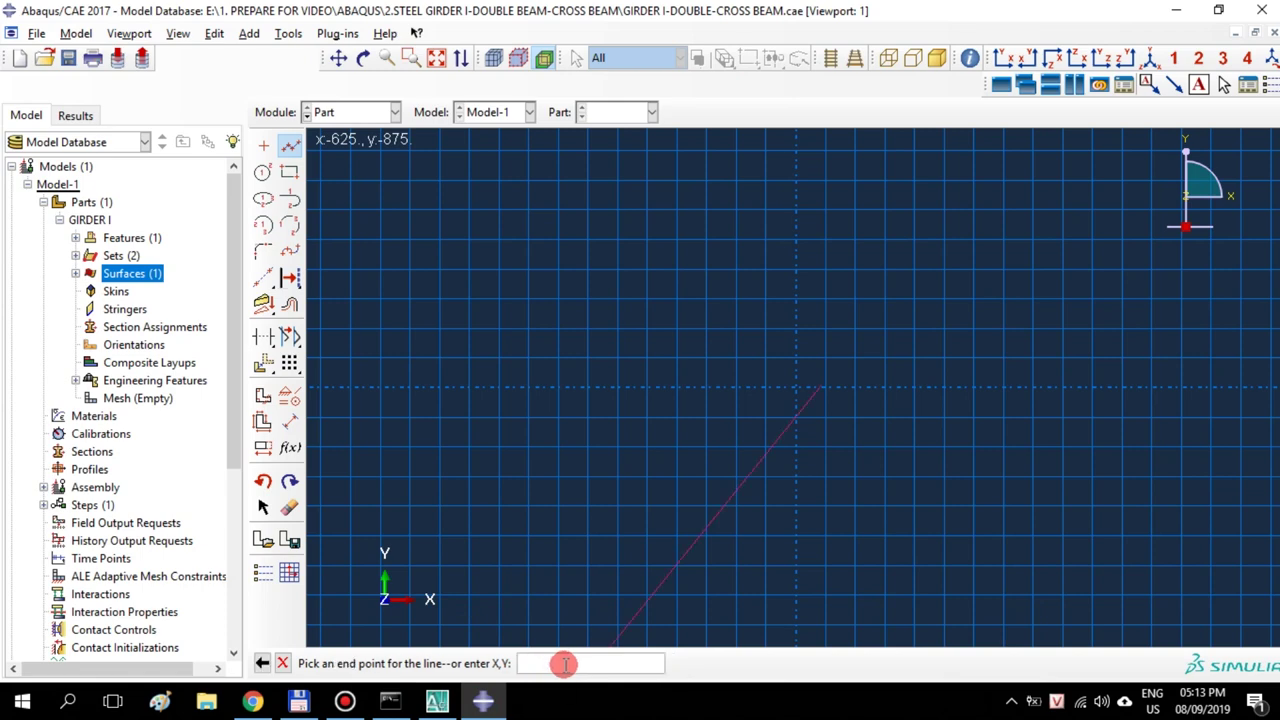
left_click(436, 701)
scroll(656, 467, "up", 4)
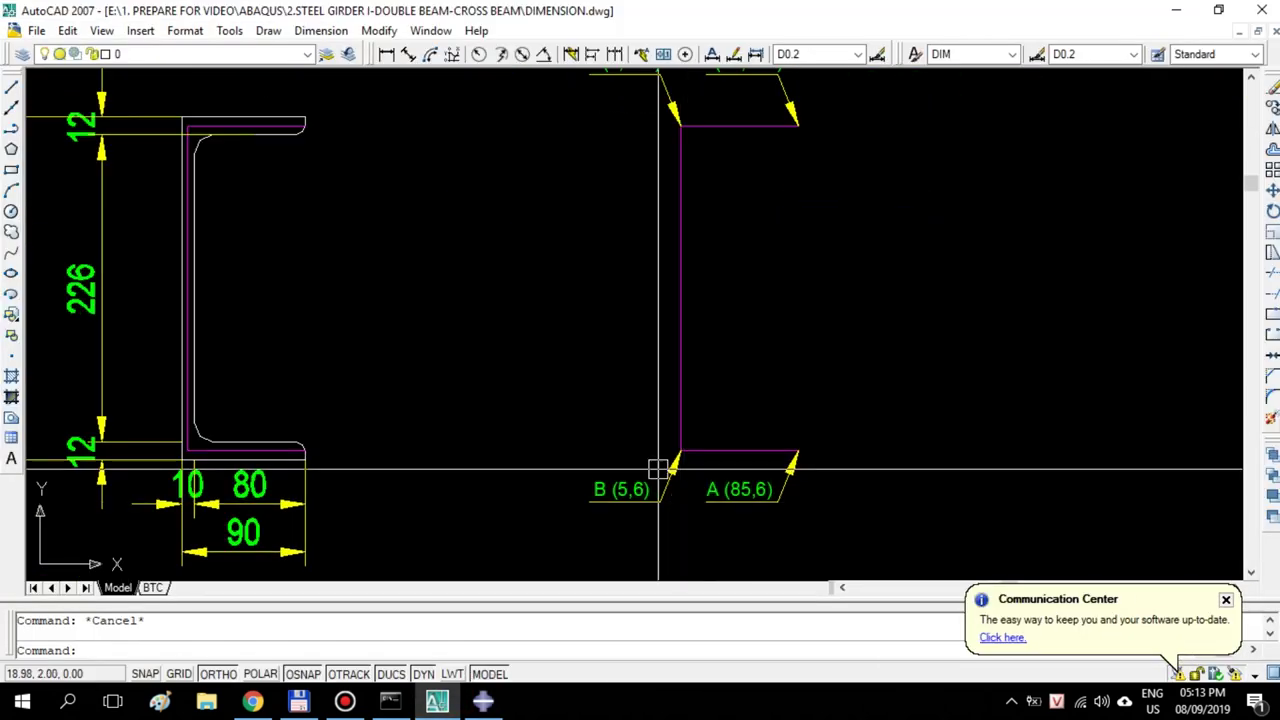
scroll(656, 467, "down", 3)
left_click(483, 701)
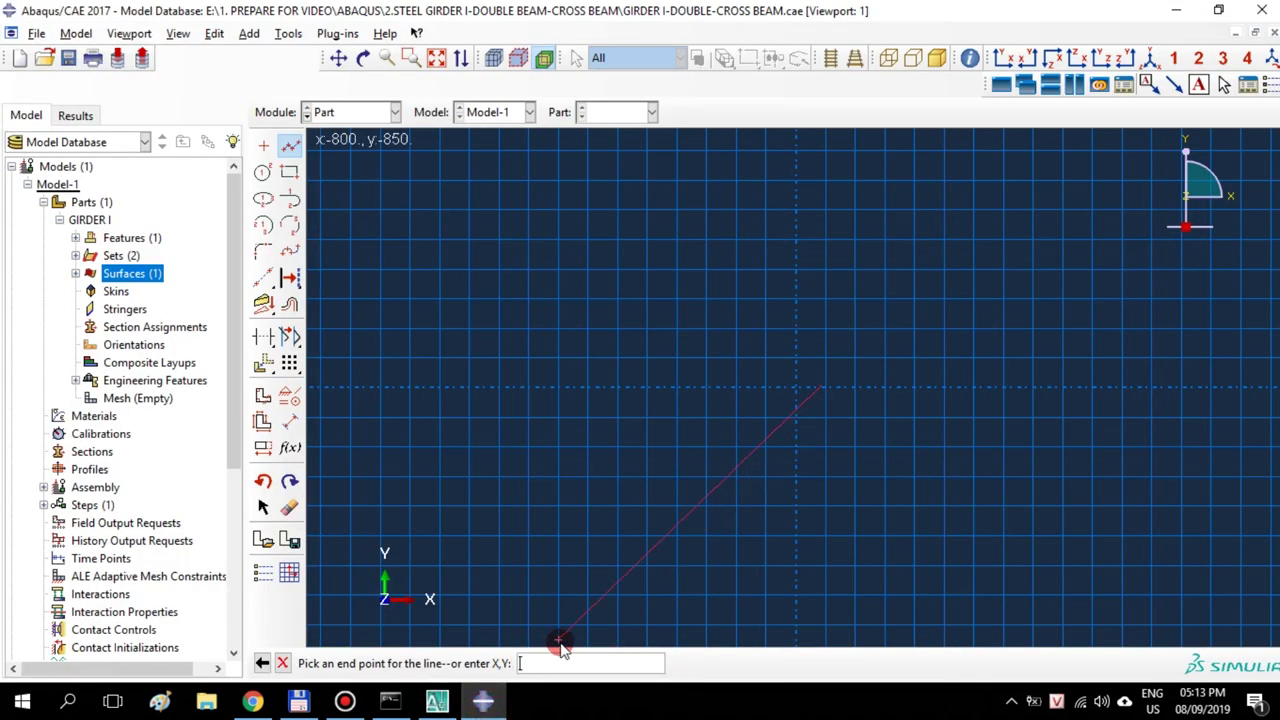
type("5,6")
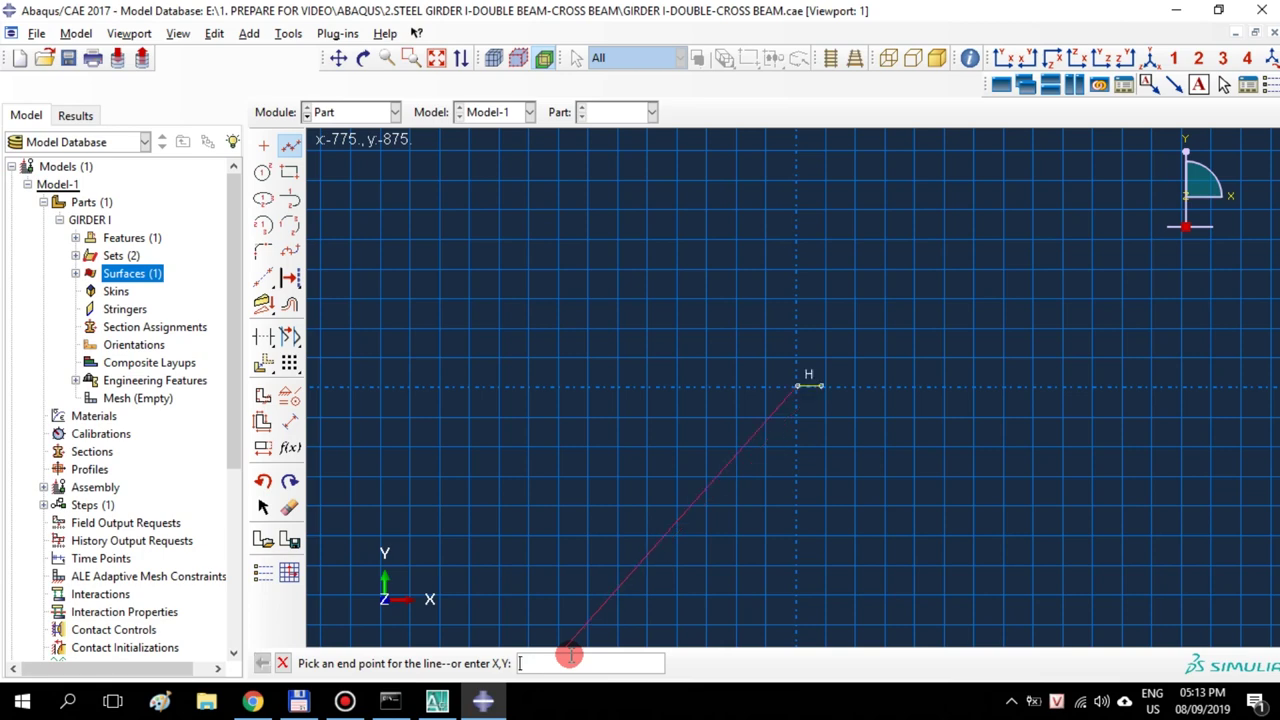
Sketch the channel's web line to (5,244) and top flange line to (85,244), then finish the section sketch
left_click(437, 701)
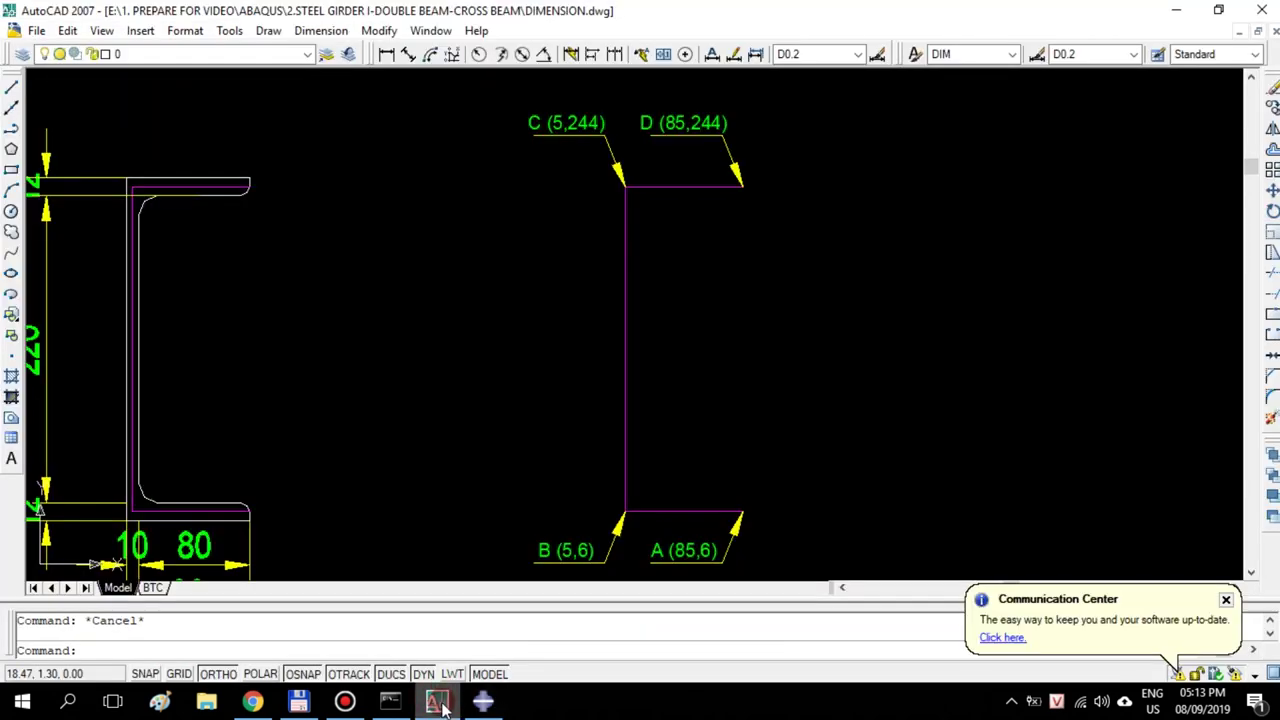
left_click(483, 701)
left_click(565, 660)
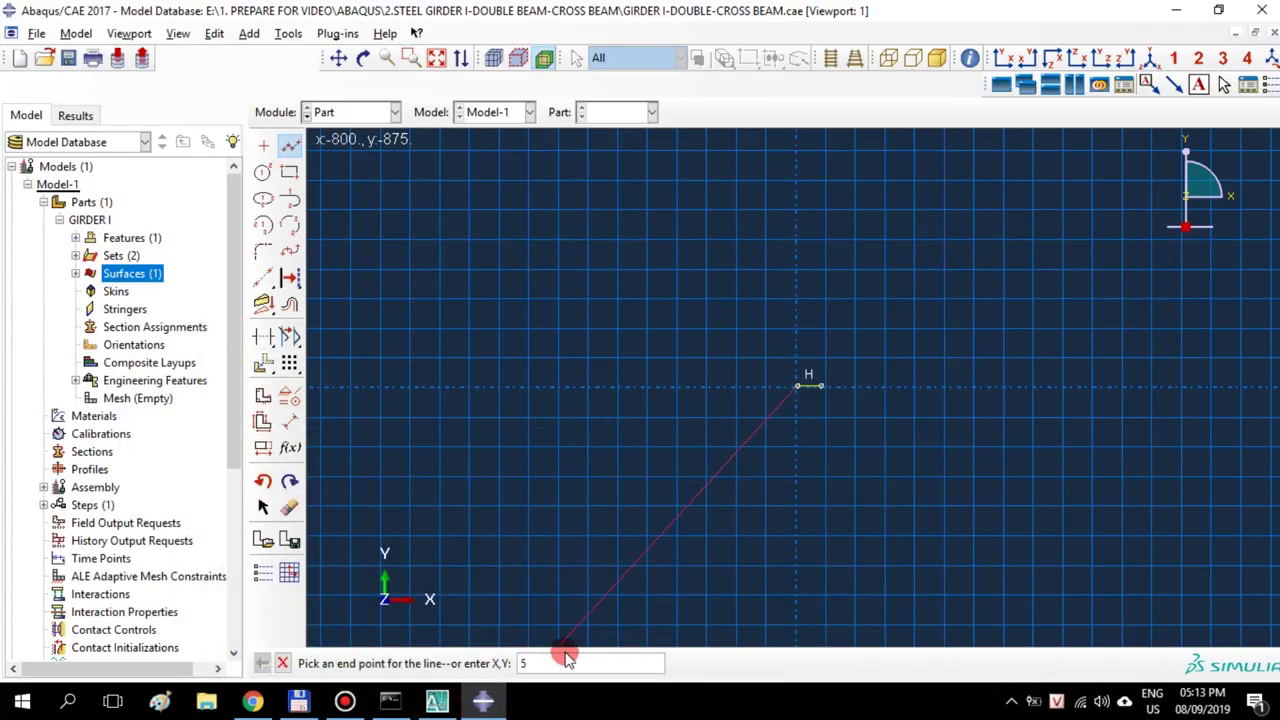
key("Return")
key("Return")
key("Escape")
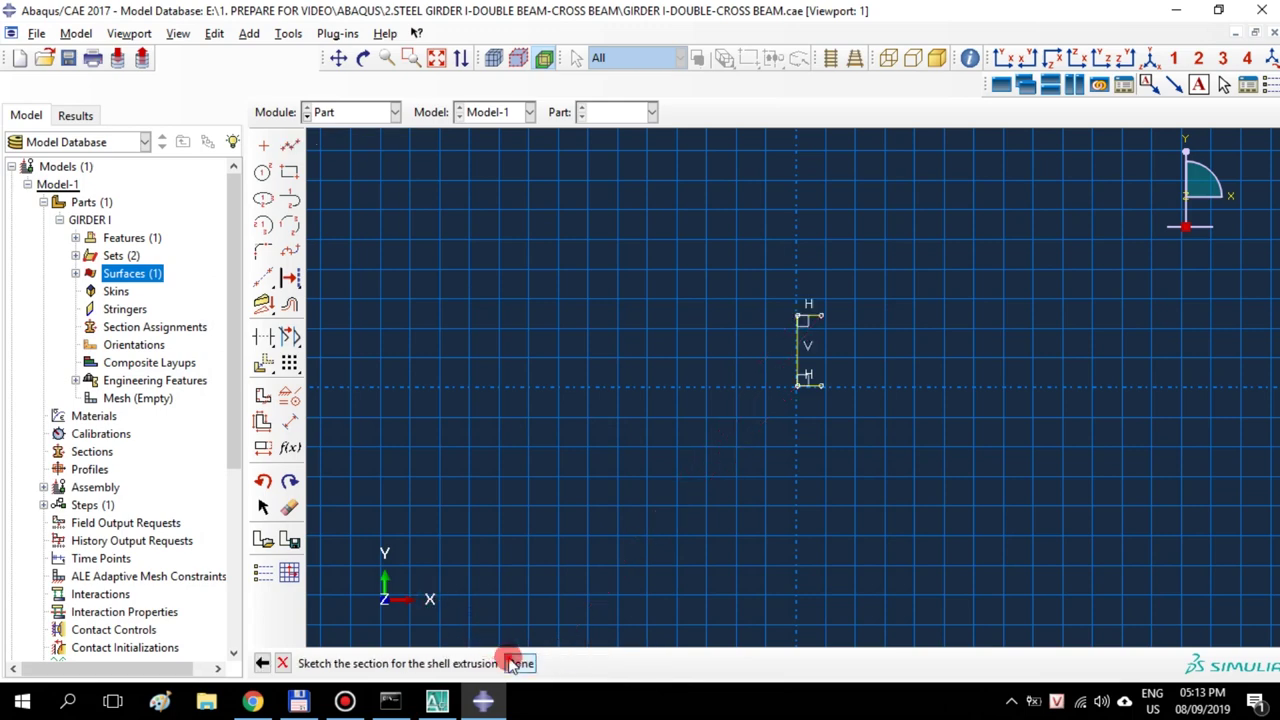
left_click(518, 663)
Switch to the AutoCAD drawing and examine the cross beam and the girder spacing in the cross section view
left_click(437, 701)
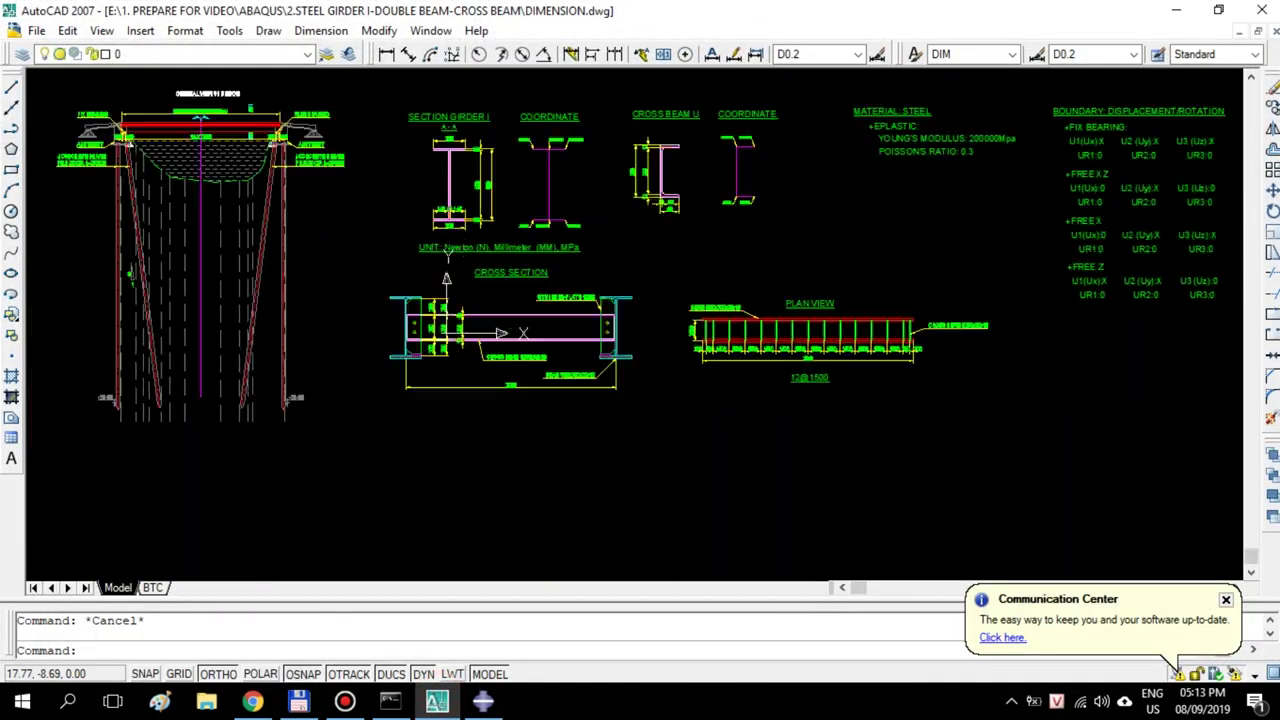
scroll(470, 350, "up", 5)
left_click(634, 183)
left_click(571, 320)
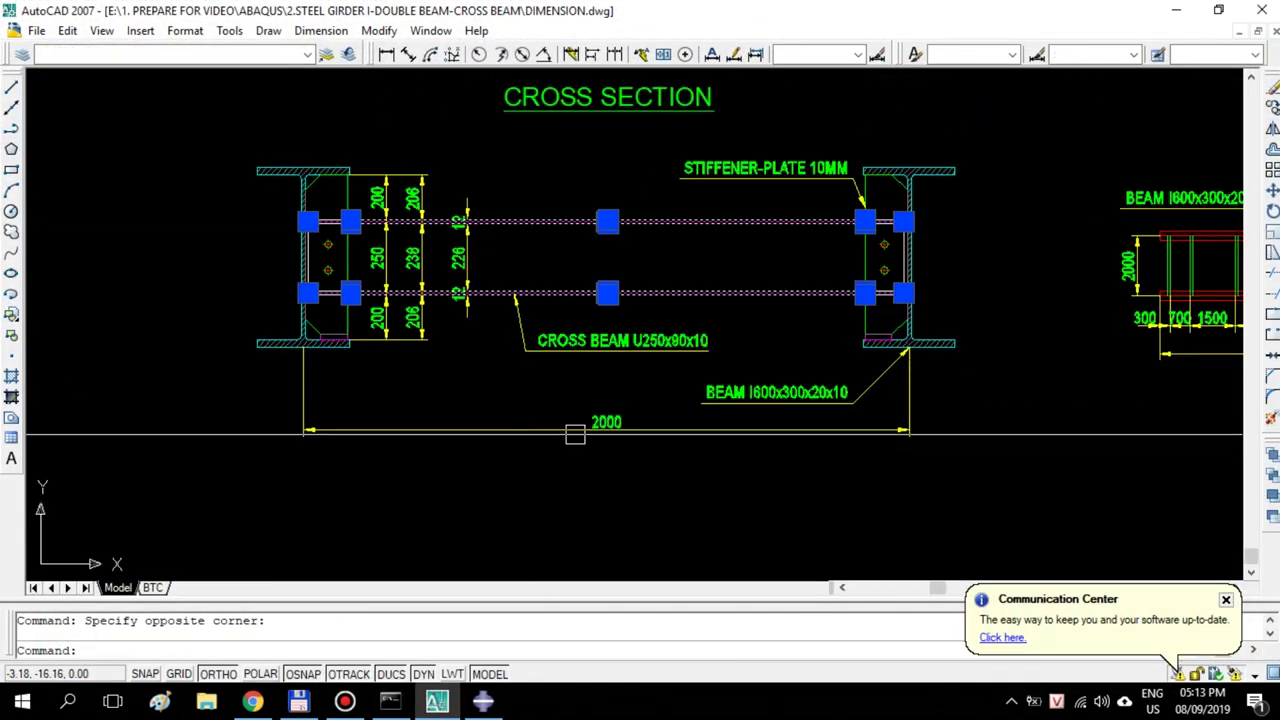
left_click(575, 434)
key("Escape")
scroll(814, 463, "up", 3)
scroll(674, 420, "down", 3)
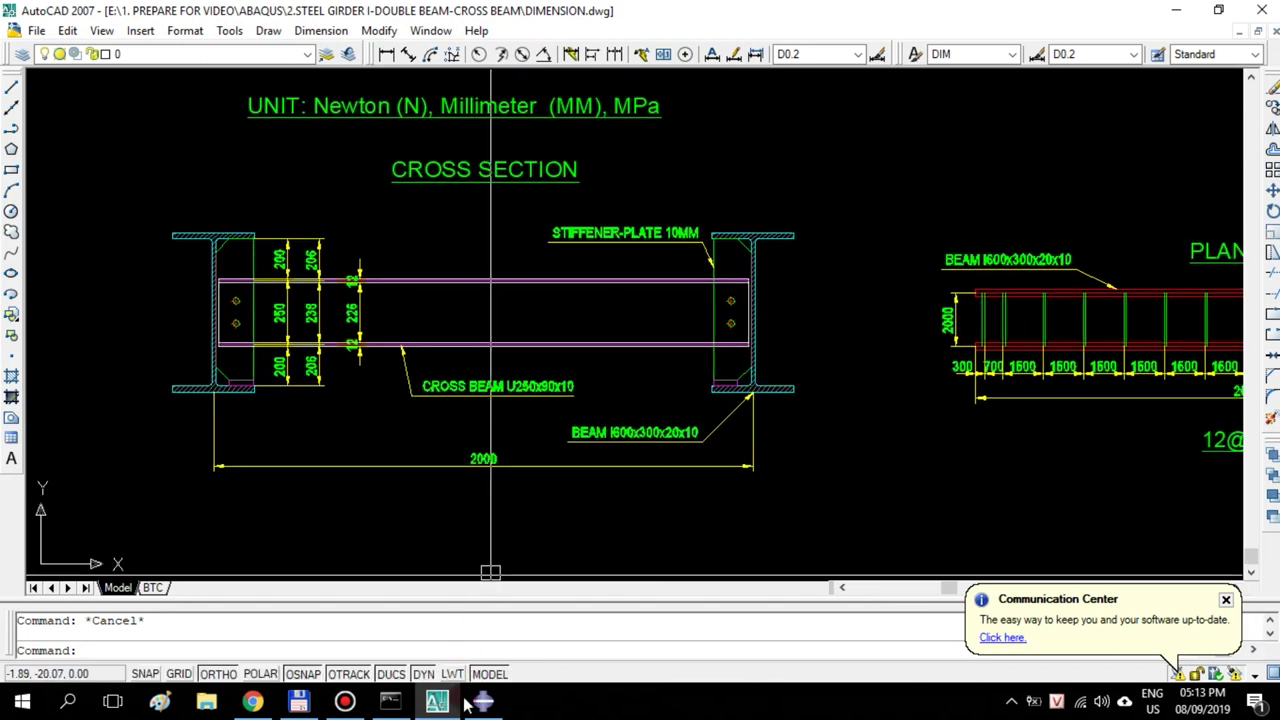
Return to Abaqus/CAE and extrude the channel section to the girder spacing shown in the cross section drawing
left_click(480, 703)
left_click(805, 370)
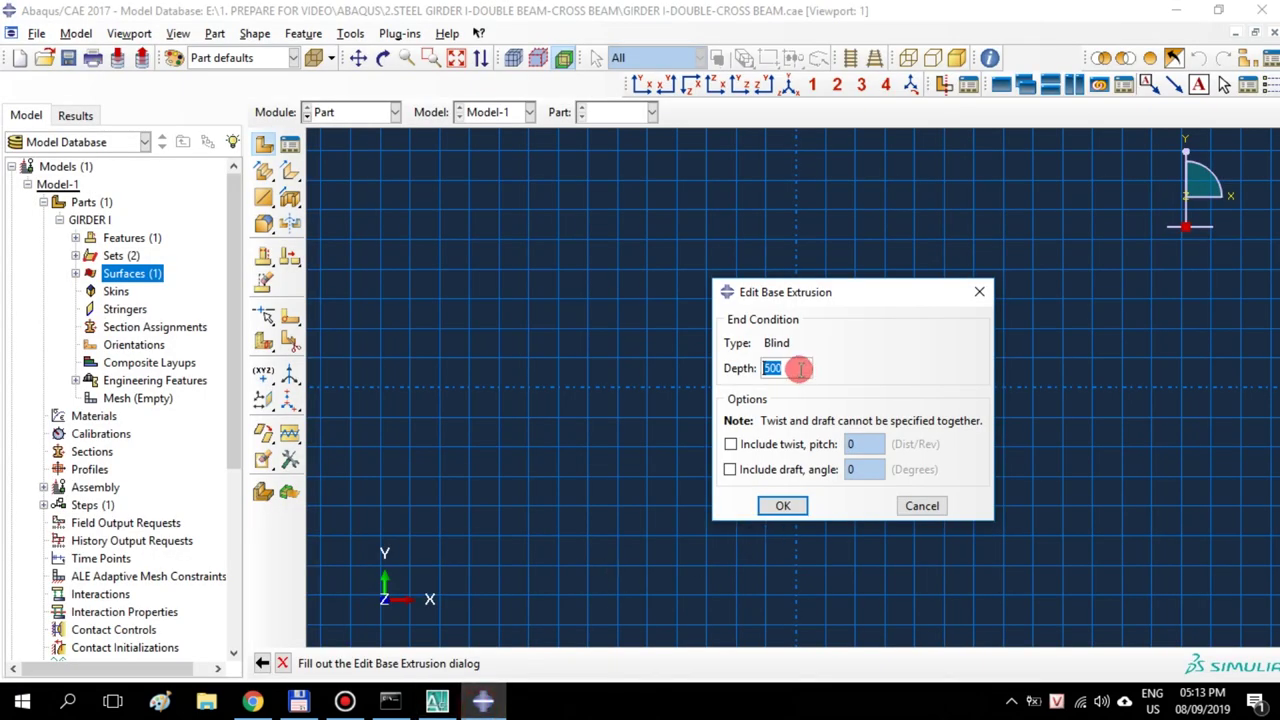
left_click(776, 505)
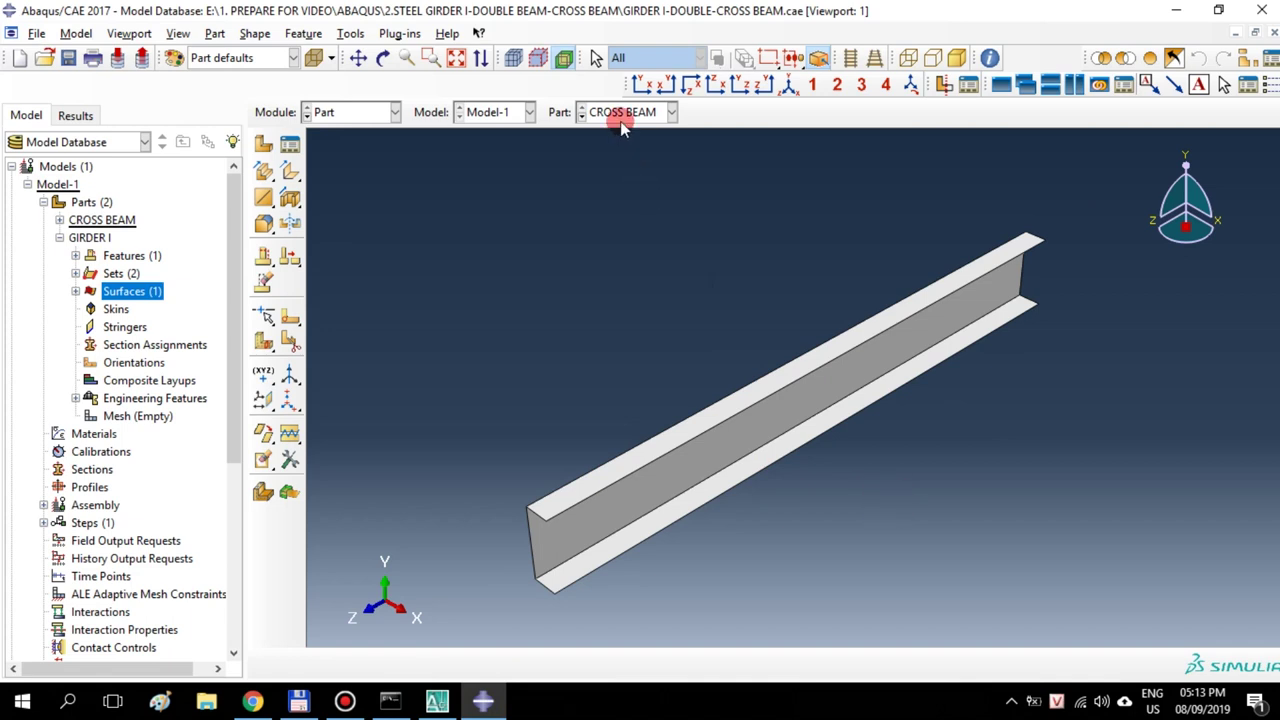
middle_click_drag(662, 473, 502, 452, "ctrl+alt")
Switch to the Property module and create a material named STEEL with isotropic elastic behavior
left_click(365, 119)
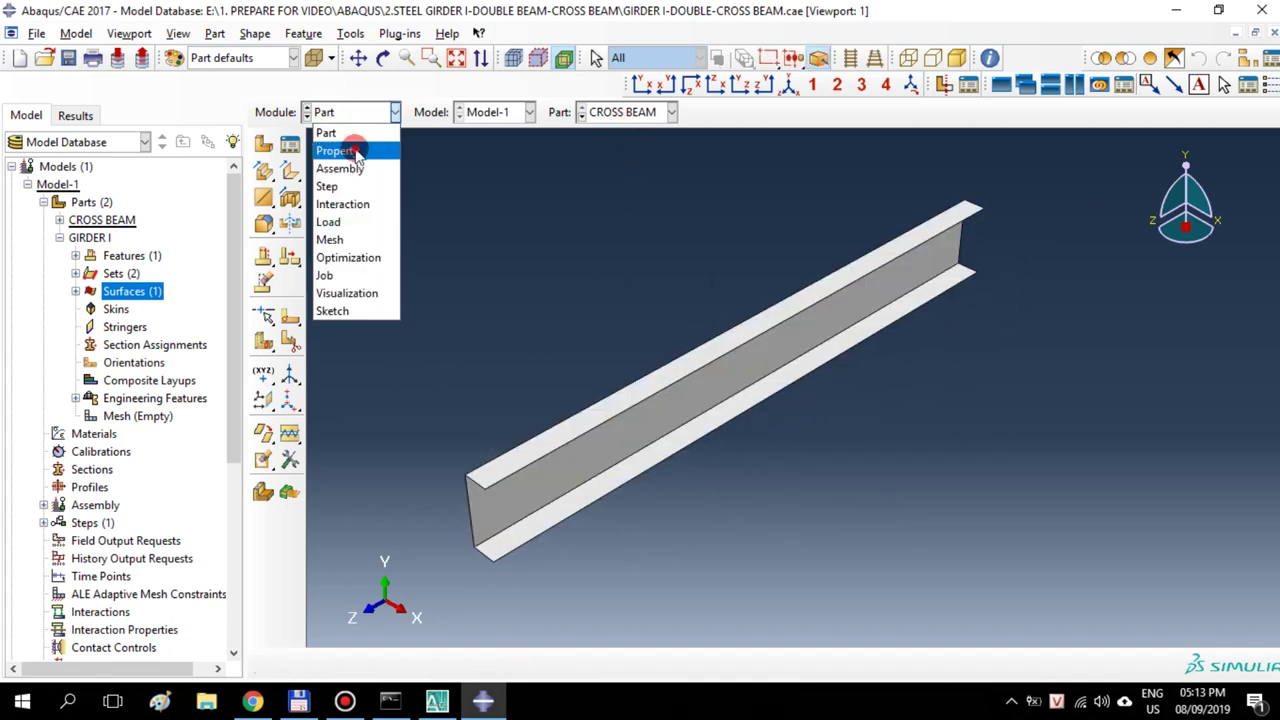
left_click(357, 160)
left_click(263, 143)
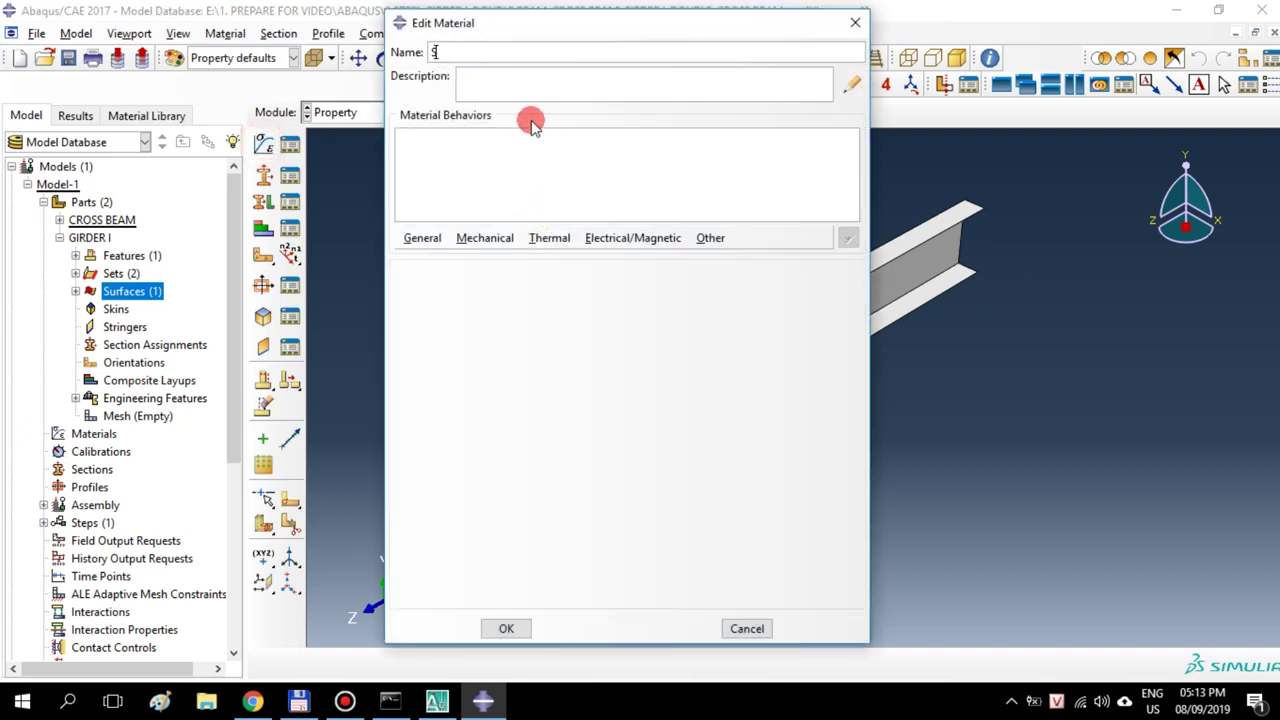
left_click(485, 238)
mouse_move(632, 258)
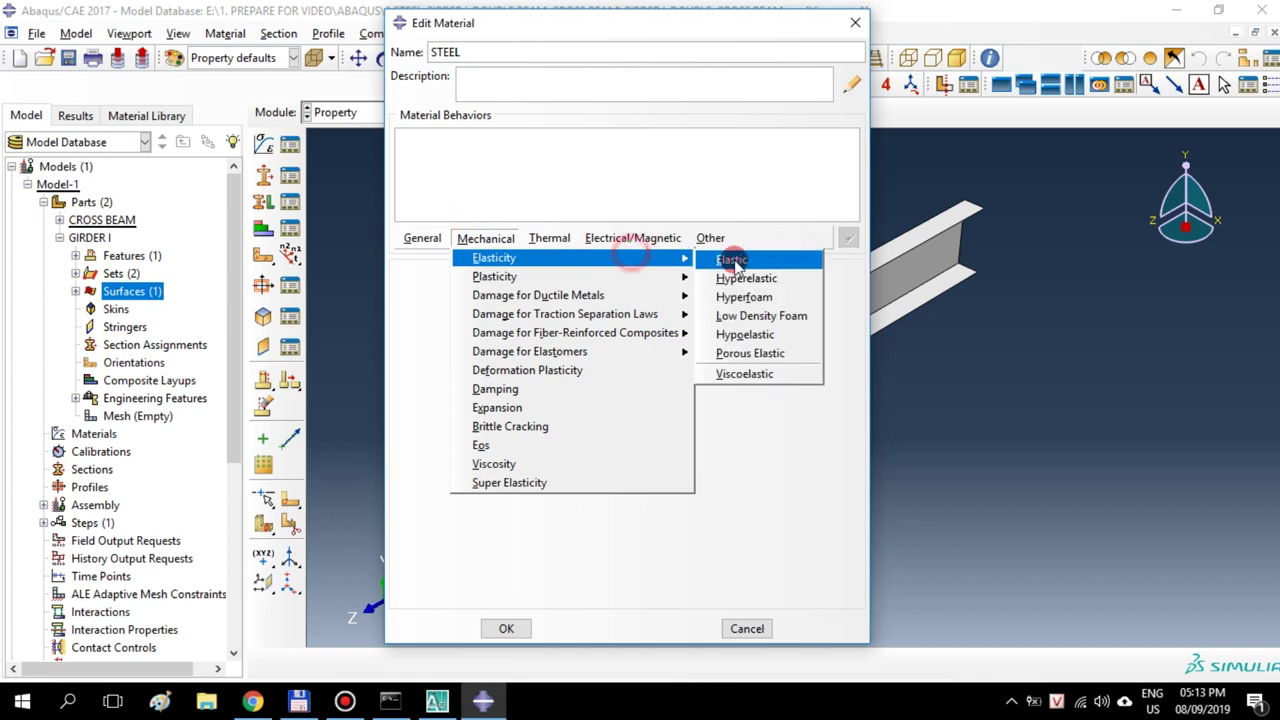
left_click(728, 259)
Set the STEEL material's Young's modulus to 200000 and Poisson's ratio to 0.3
left_click(471, 487)
left_click(478, 489)
type("20")
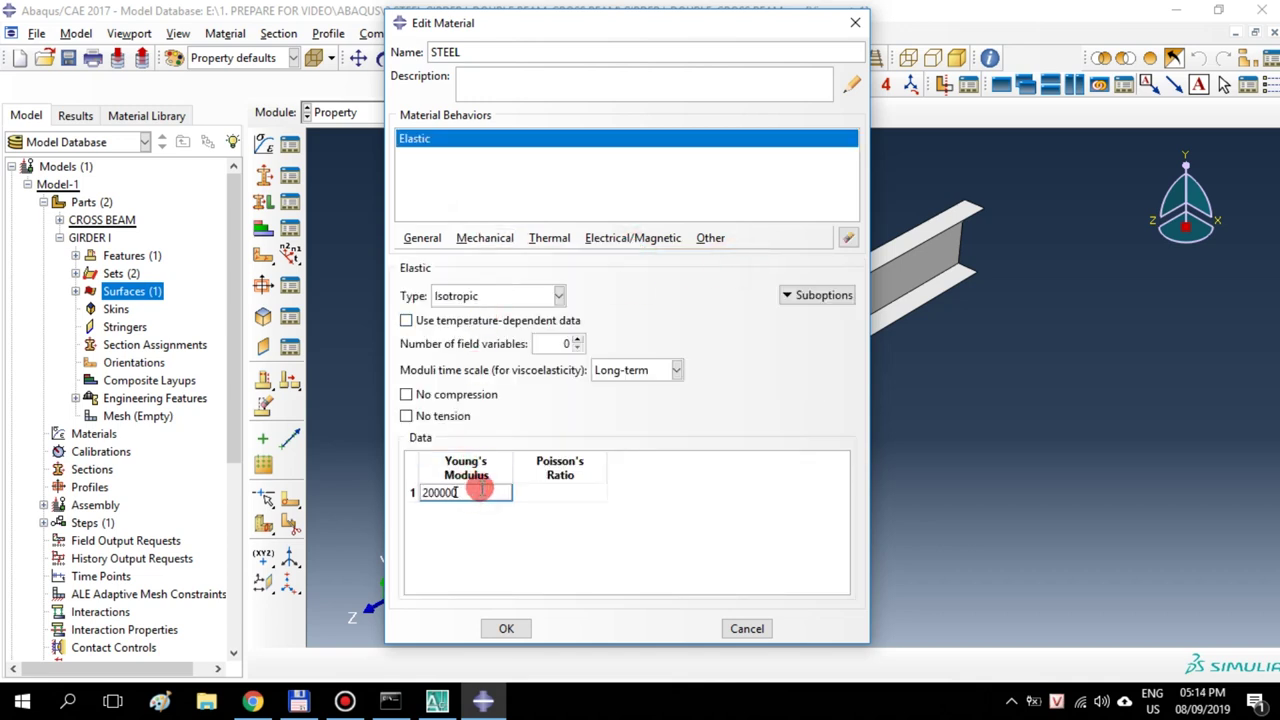
type("0000")
left_click(558, 491)
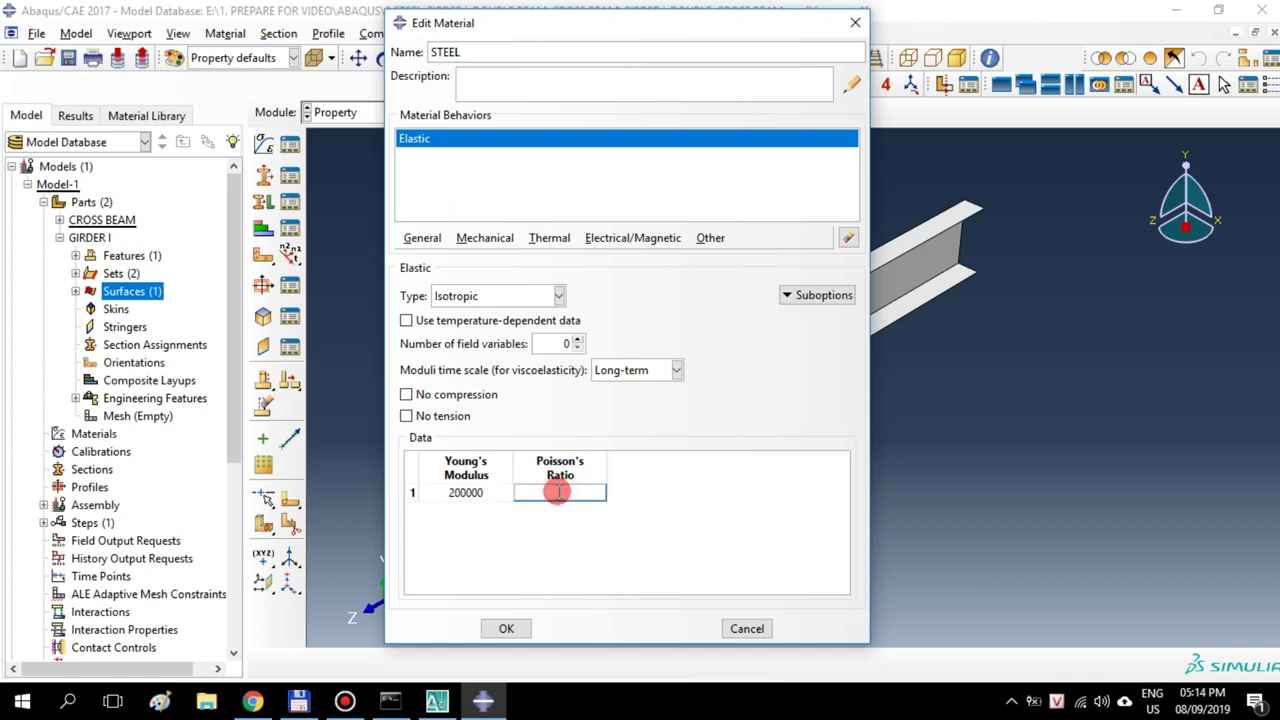
type("0.3")
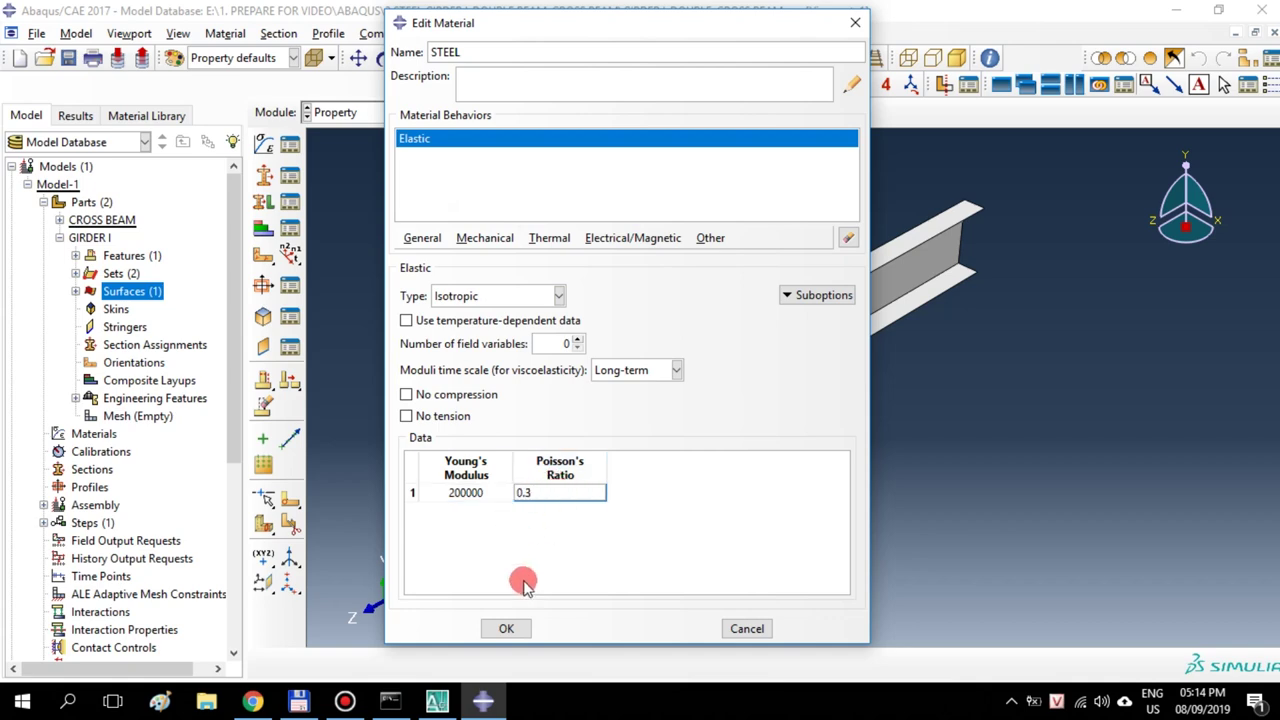
left_click(520, 628)
Create a homogeneous shell section named THICKNESS 10MM with a shell thickness of 10 and material STEEL
left_click(263, 177)
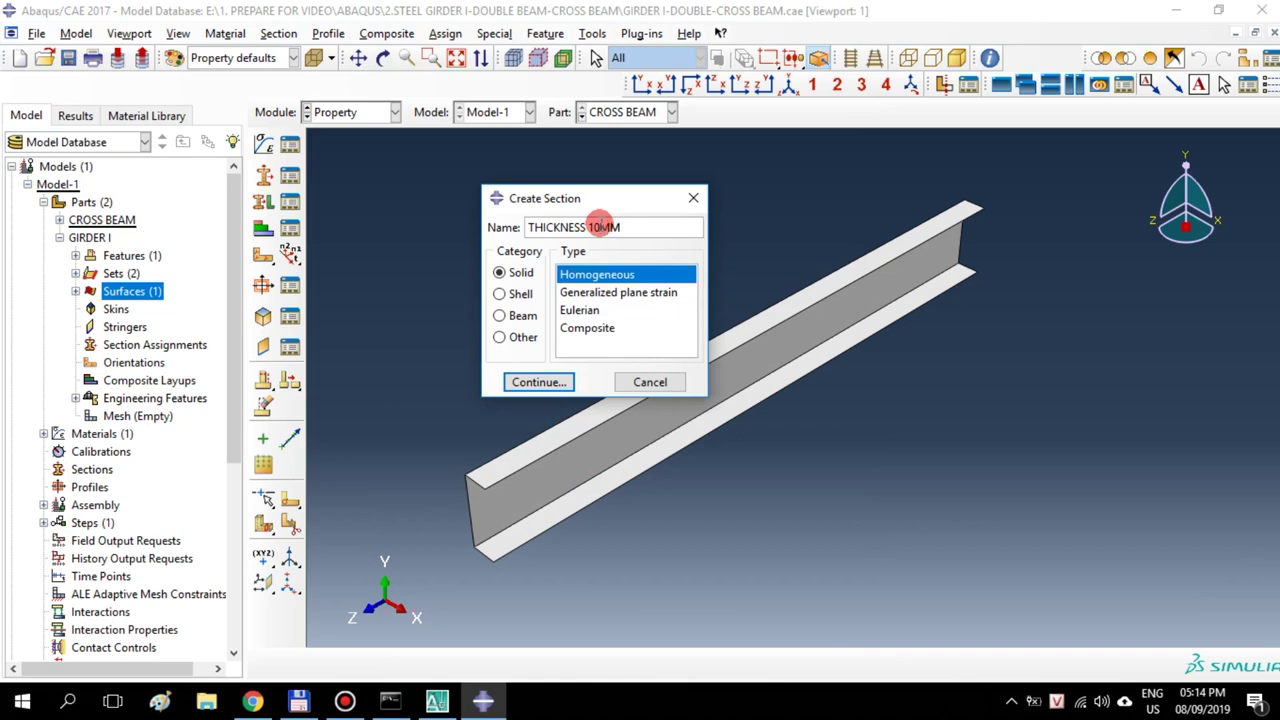
left_click(504, 294)
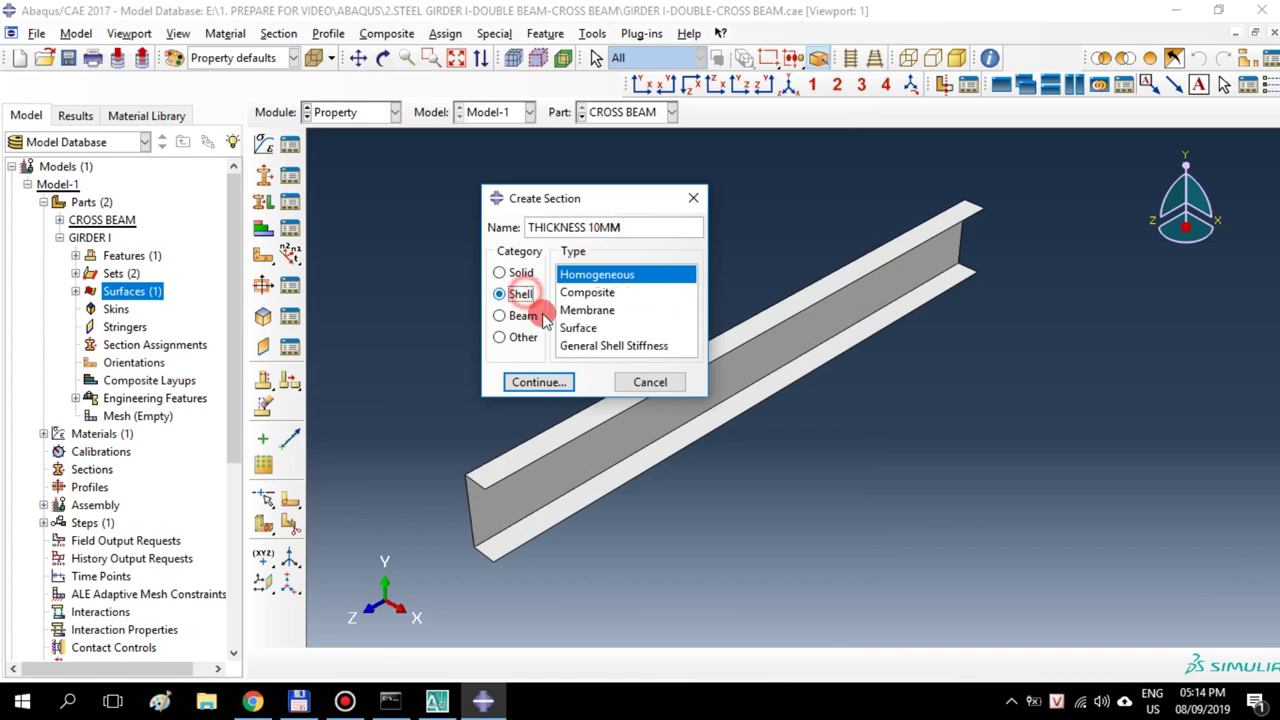
left_click(545, 382)
left_click(486, 234)
type("10")
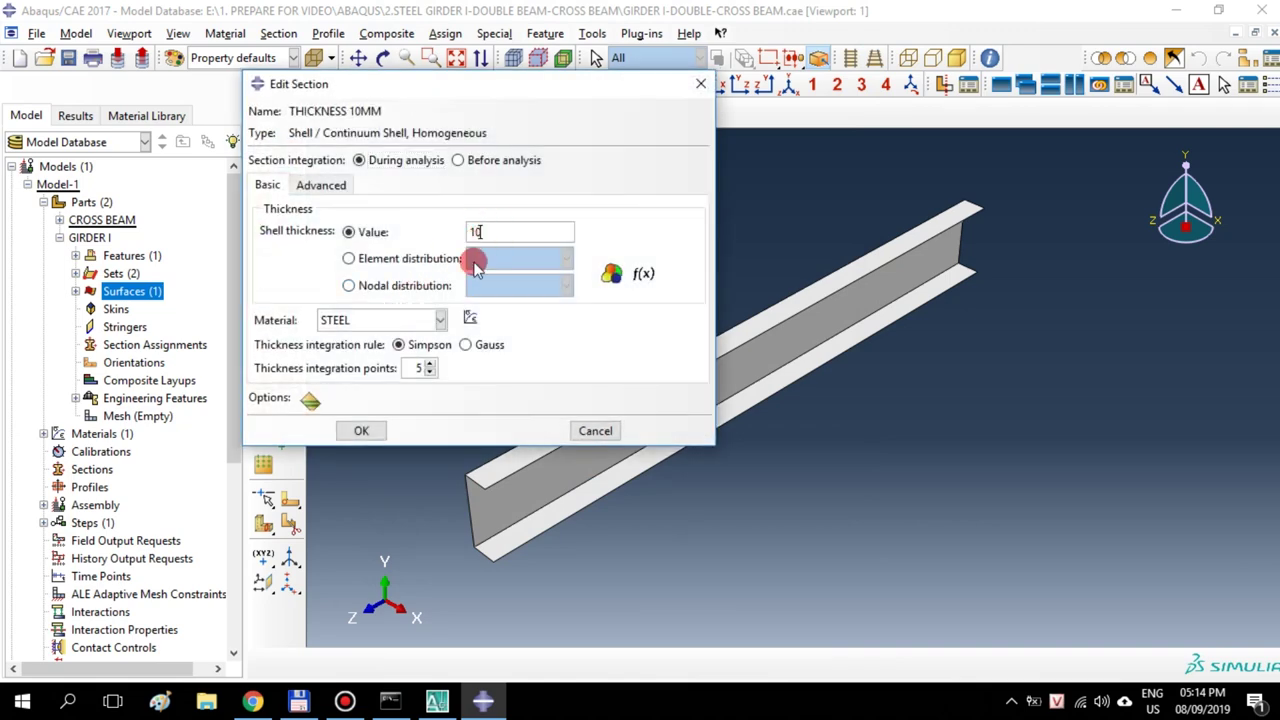
left_click(390, 427)
Create a homogeneous shell section named THICKNESS 20MM with a shell thickness of 20 and material STEEL
left_click(263, 175)
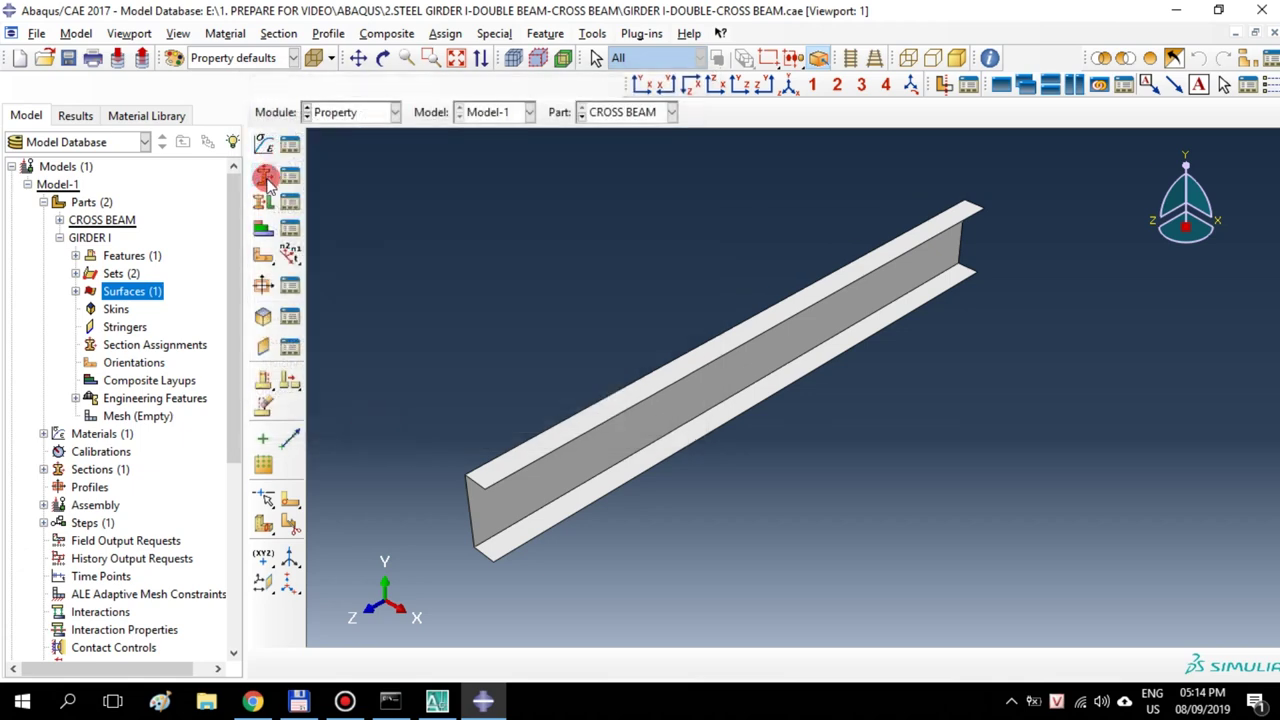
left_click(598, 276)
left_click(620, 230)
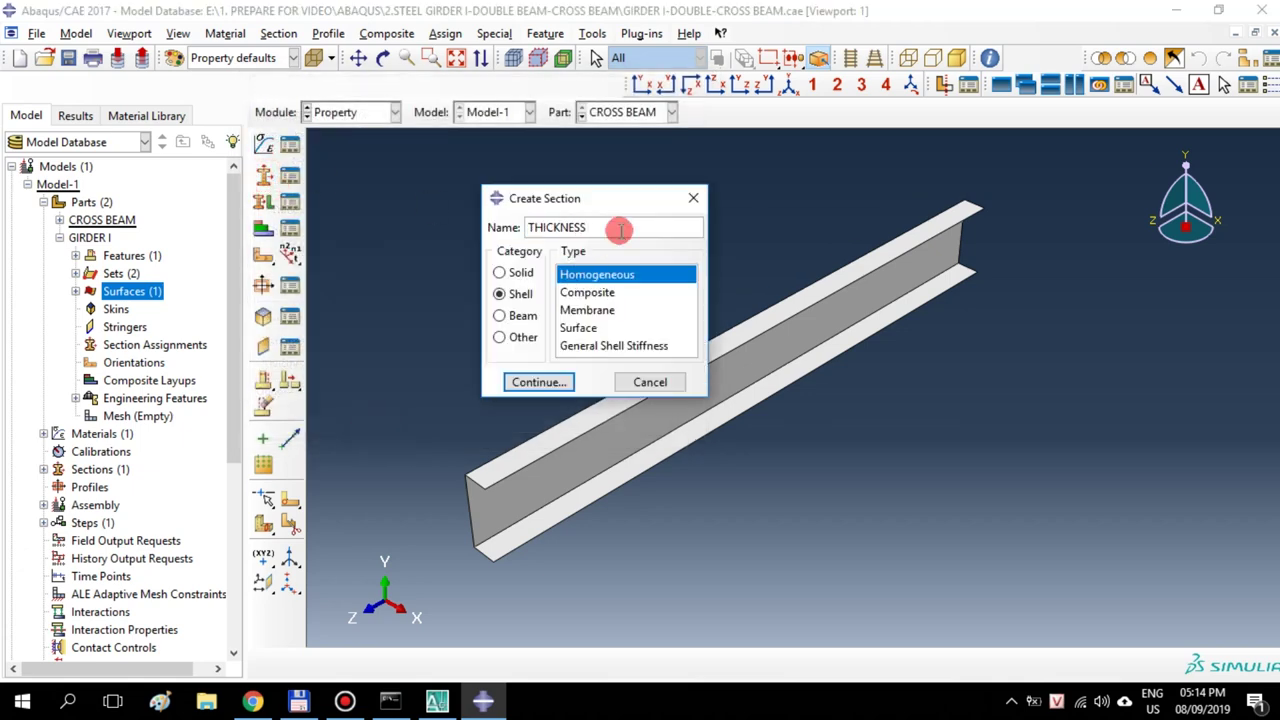
left_click(540, 381)
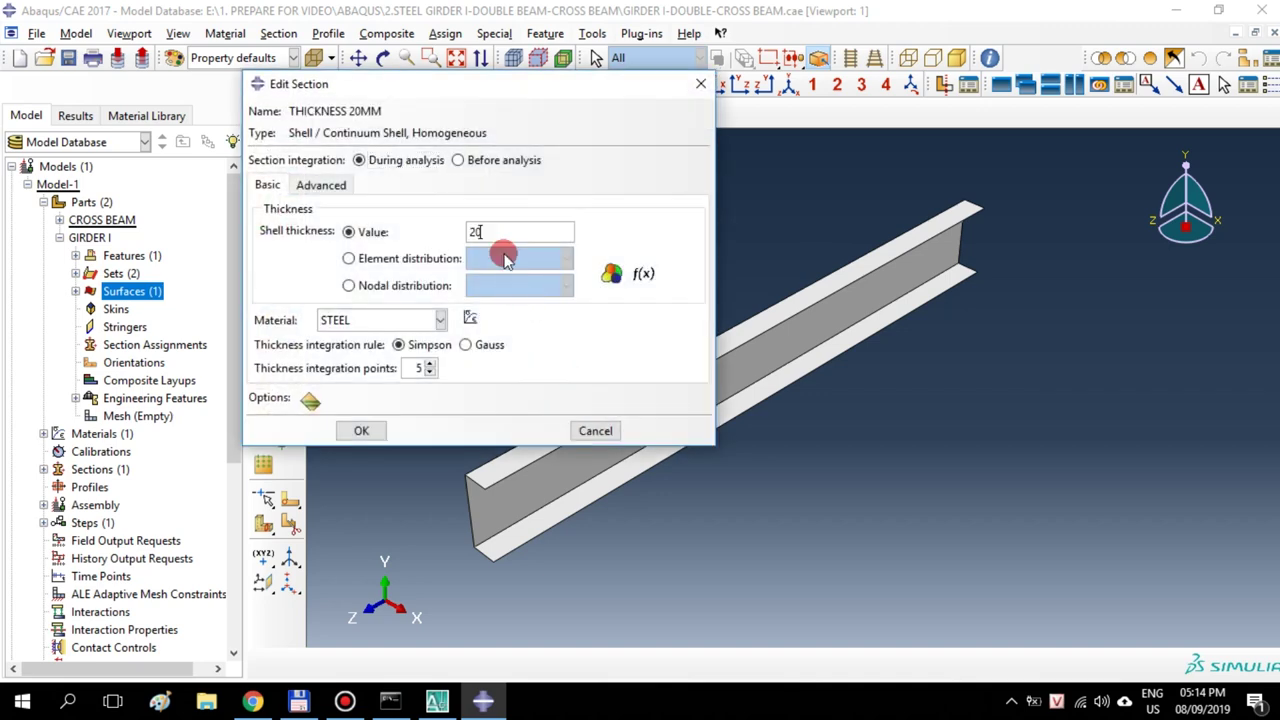
left_click(382, 424)
Create a homogeneous shell section named THICKNESS 12MM with a shell thickness of 12 and material STEEL
left_click(264, 176)
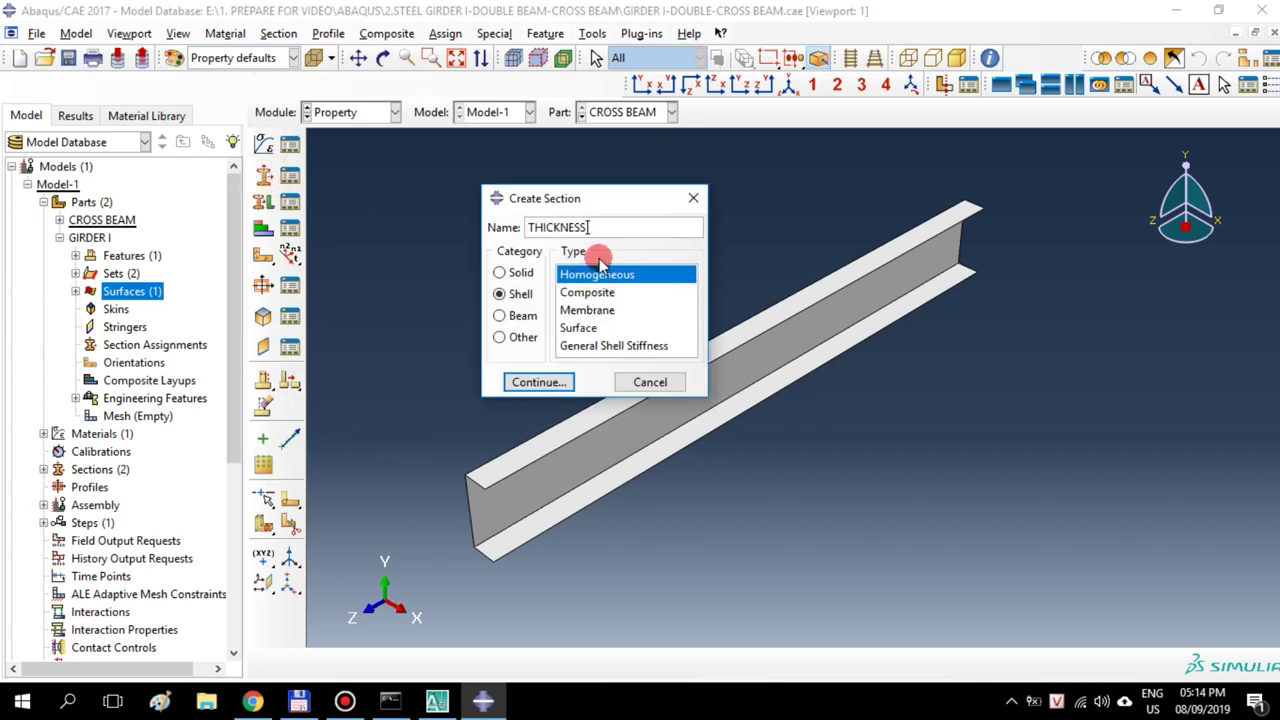
left_click(548, 382)
left_click(483, 237)
type("12")
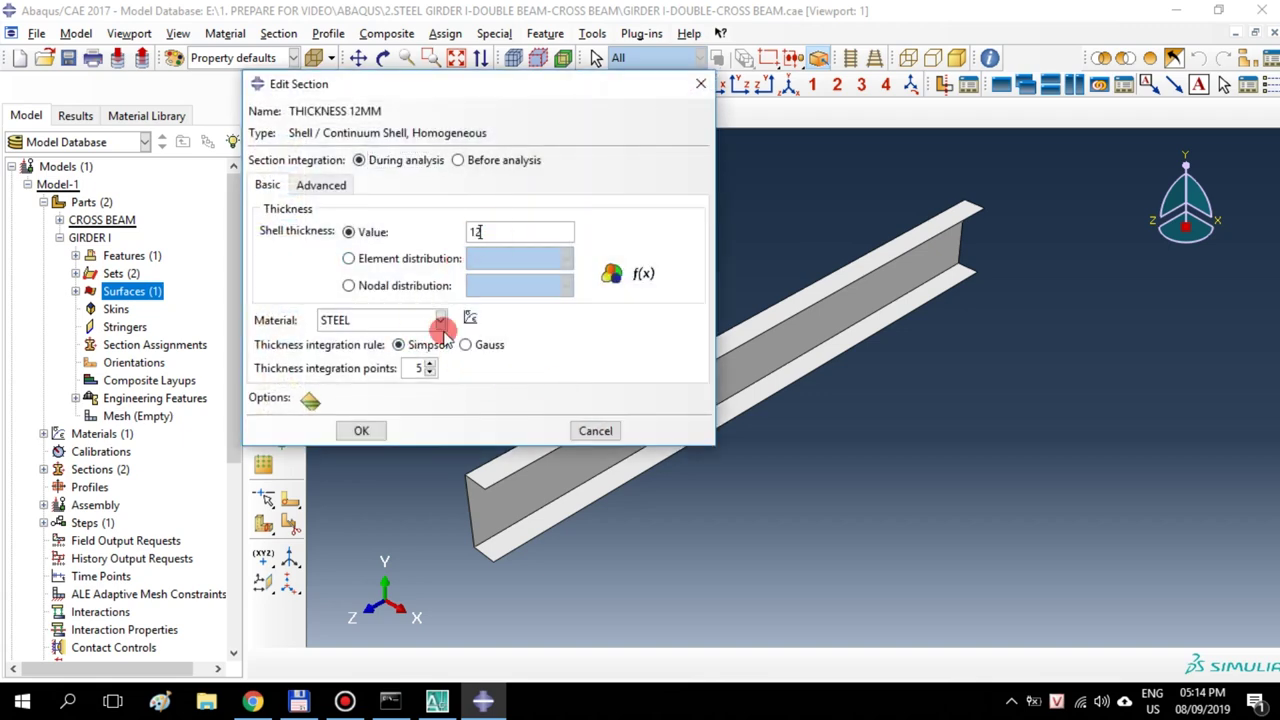
left_click(363, 430)
Start a section assignment on the GIRDER I part's FLANGE set, highlighting it in the viewport, and choose section THICKNESS 20MM
left_click(660, 114)
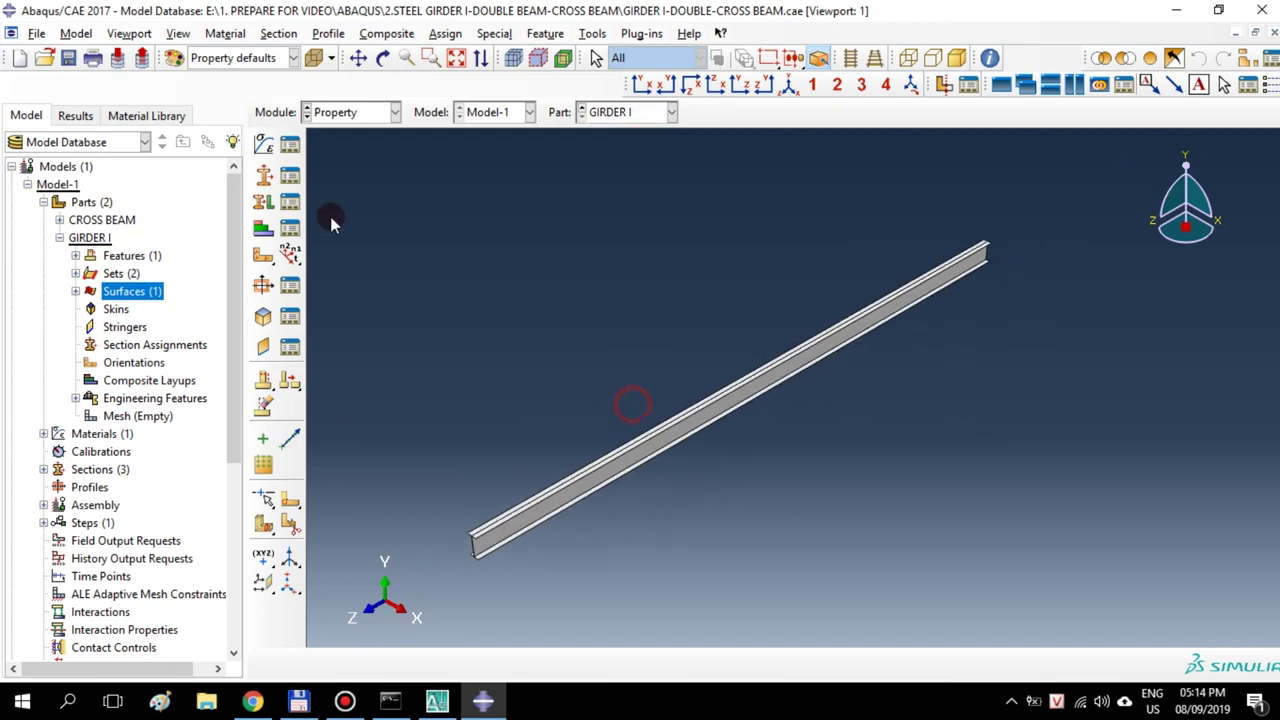
left_click(260, 203)
left_click(1140, 665)
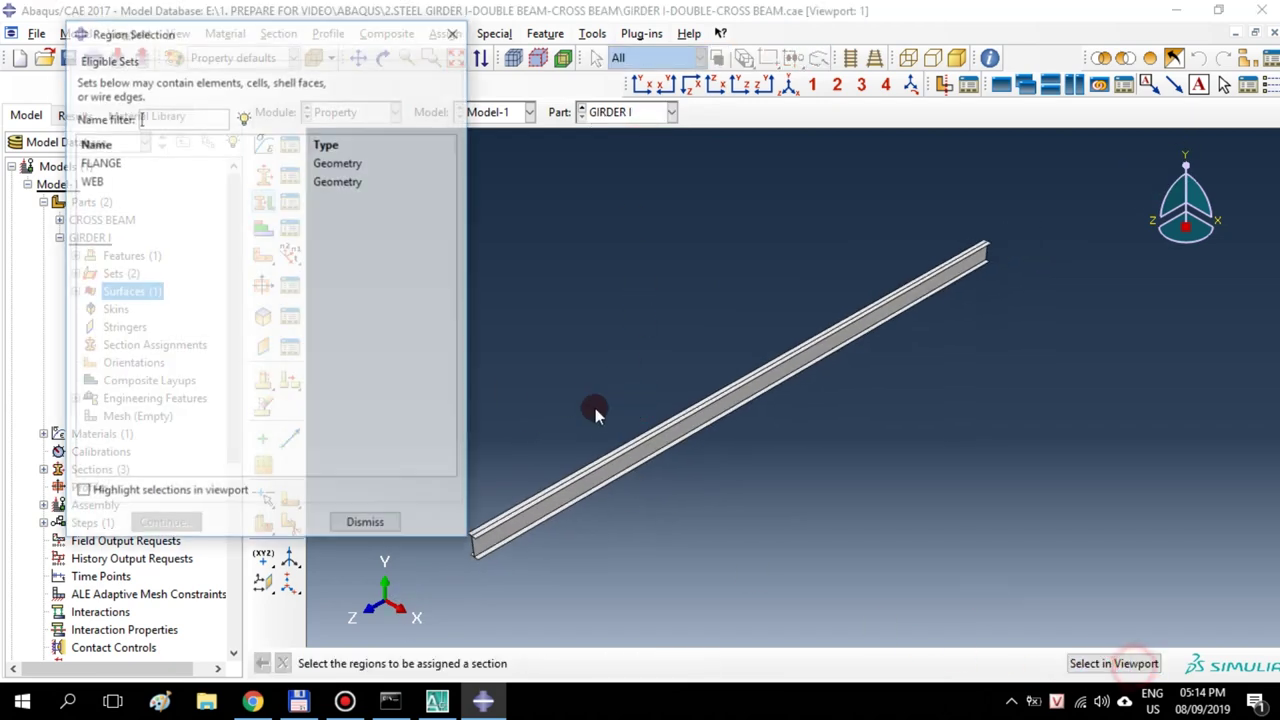
left_click(96, 161)
left_click(155, 497)
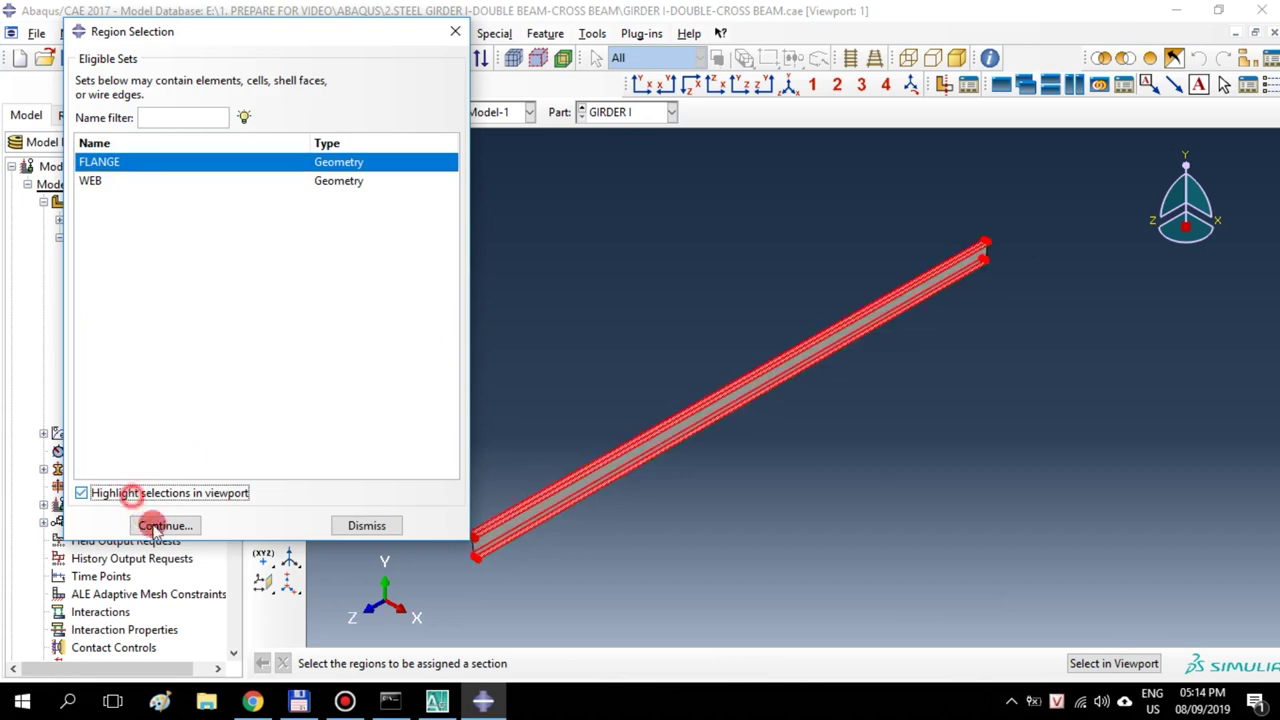
left_click(163, 524)
left_click(329, 262)
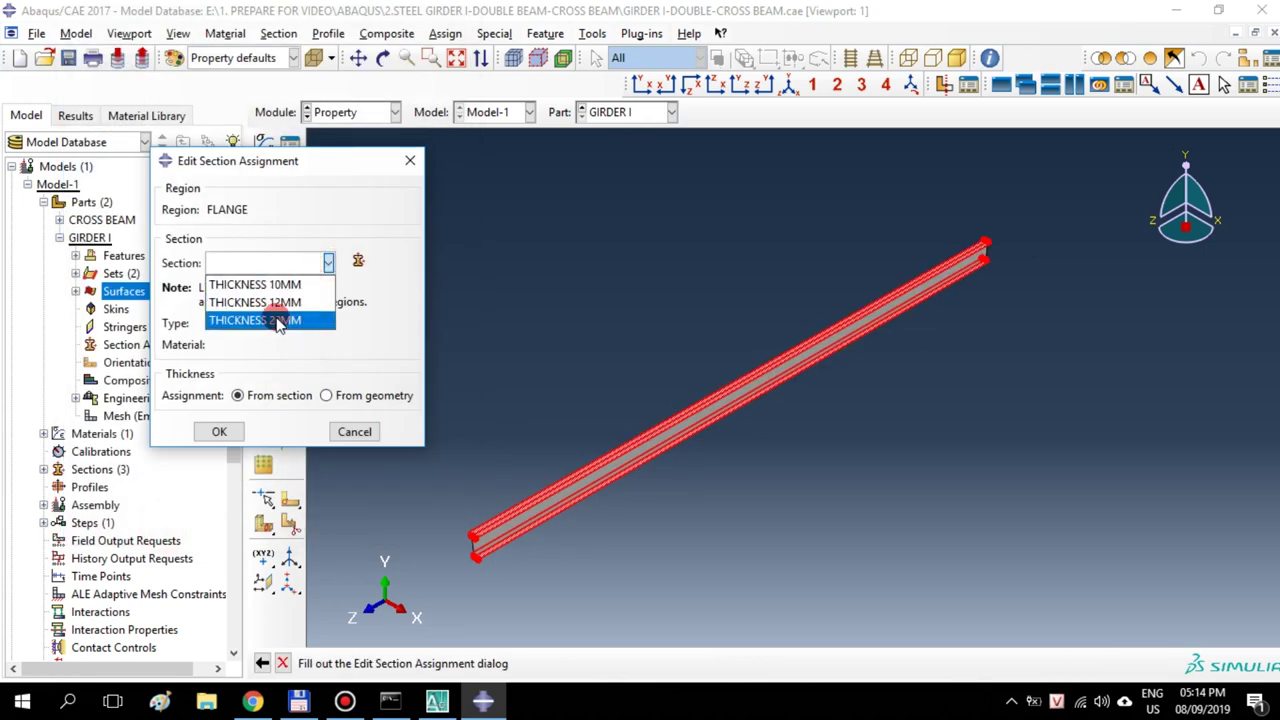
left_click(280, 322)
Check the girder's plate thicknesses in the AutoCAD section drawing and return to Abaqus/CAE to confirm the FLANGE section assignment
left_click(436, 702)
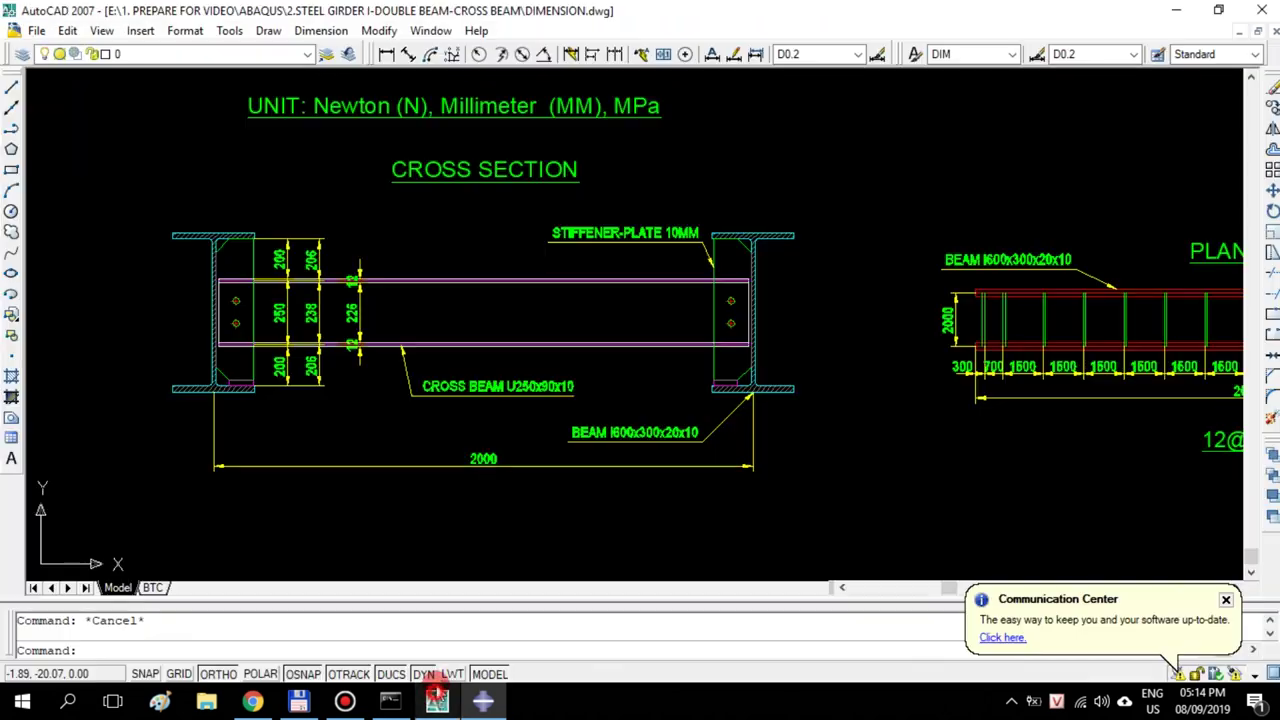
middle_click_drag(368, 266, 364, 648)
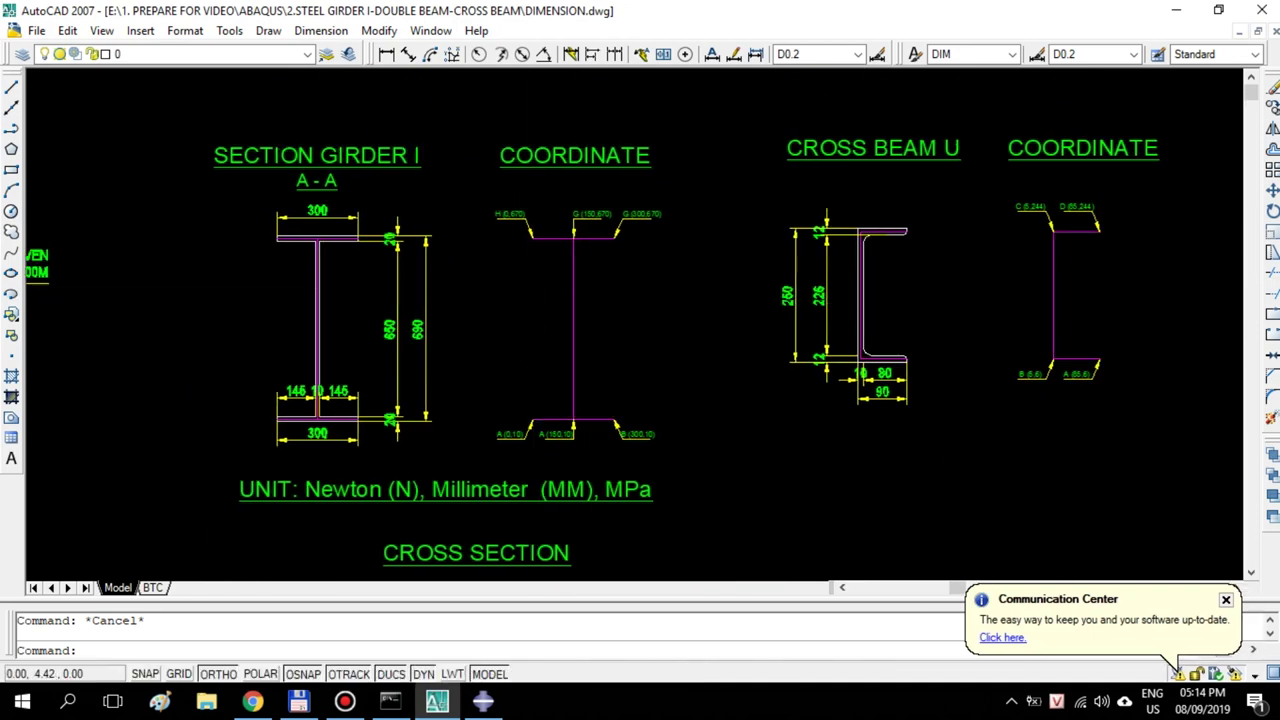
scroll(520, 300, "up", 2)
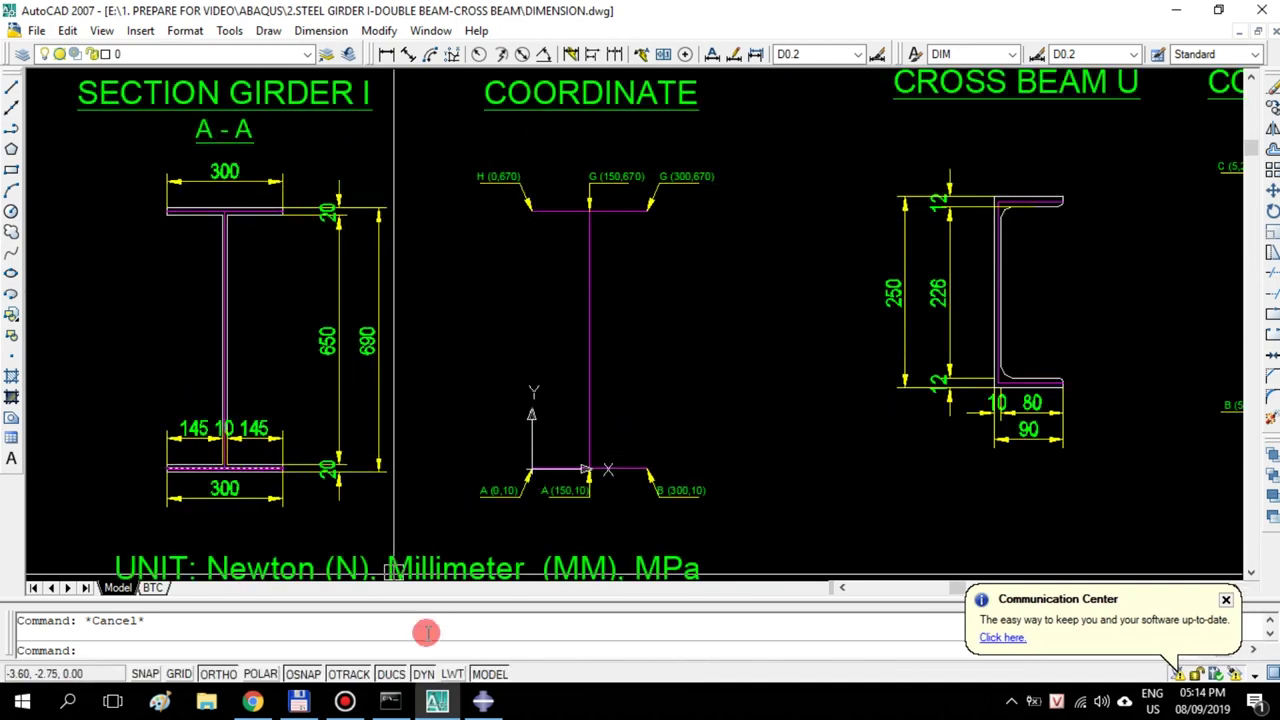
left_click(484, 704)
left_click(220, 511)
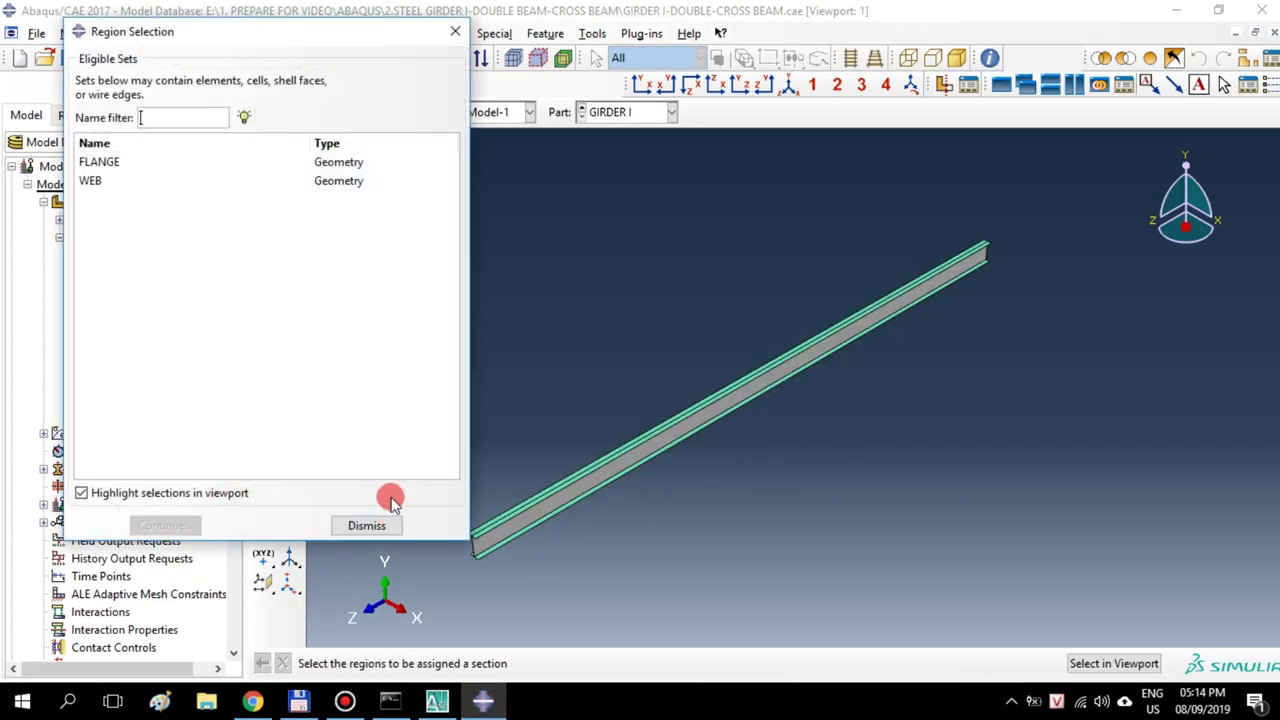
Assign section THICKNESS 10MM to the girder's WEB set and end the section assignment command
left_click(108, 181)
left_click(165, 527)
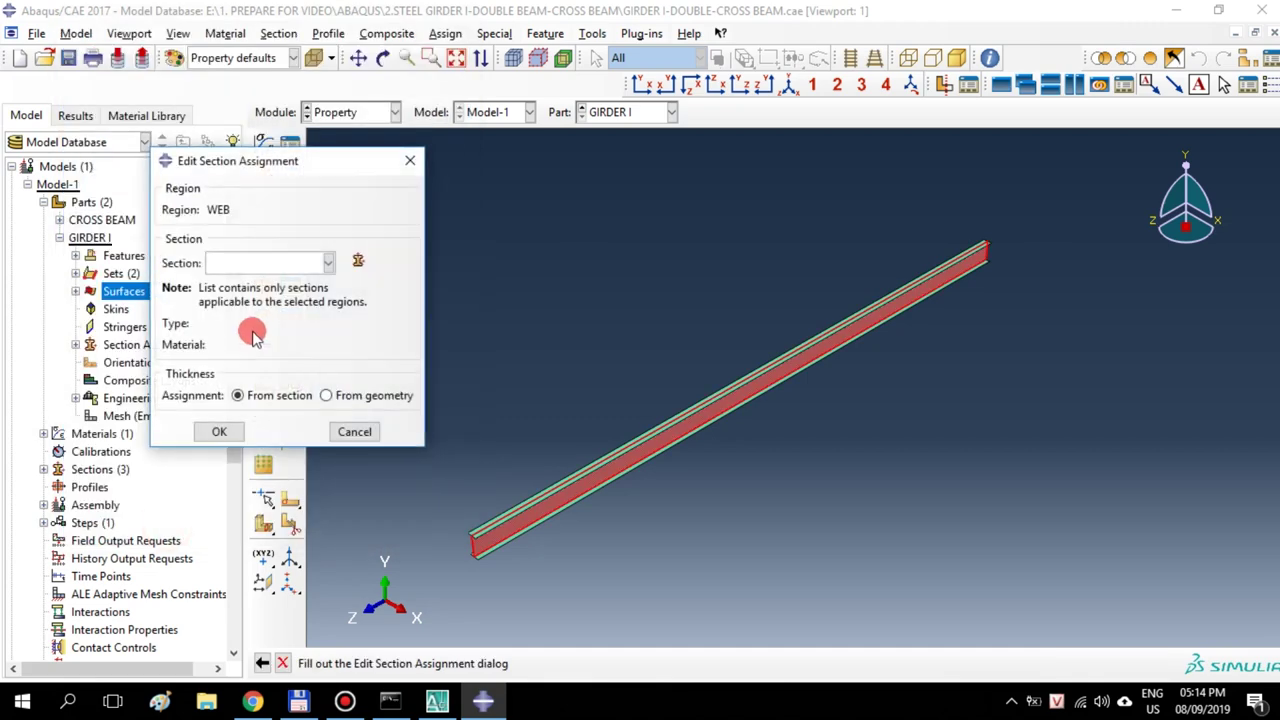
left_click(300, 263)
left_click(273, 322)
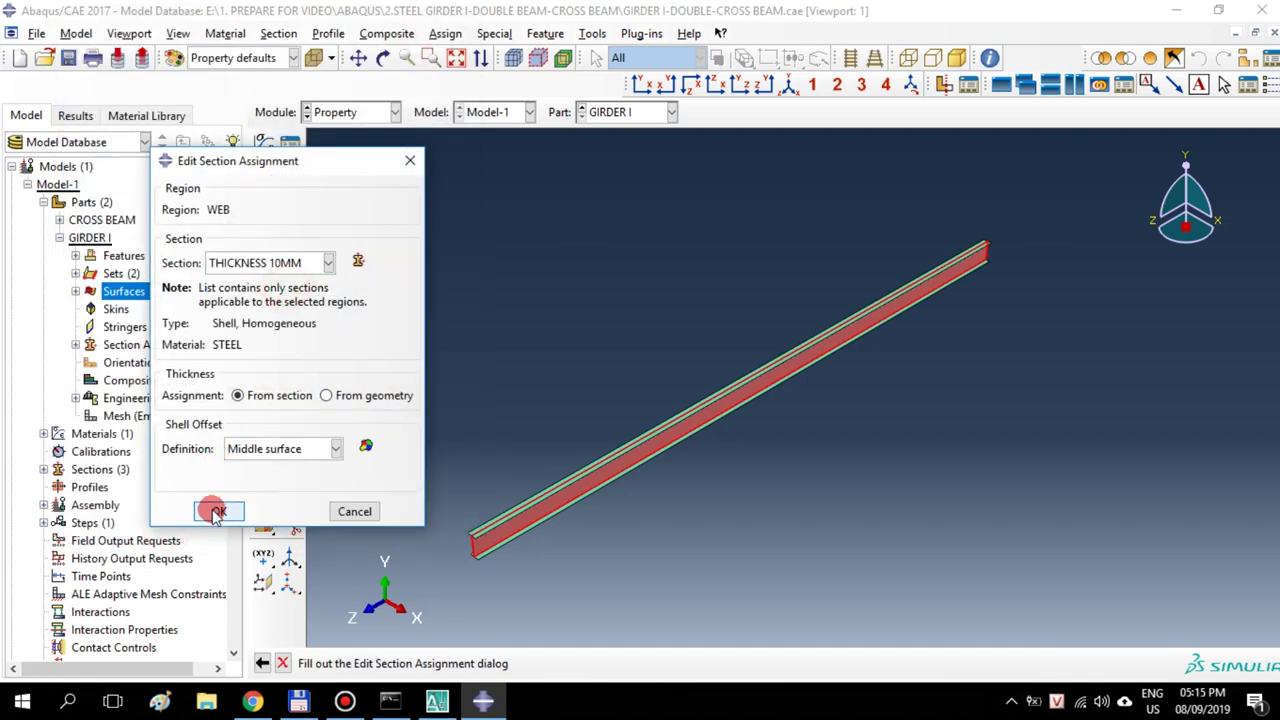
left_click(219, 511)
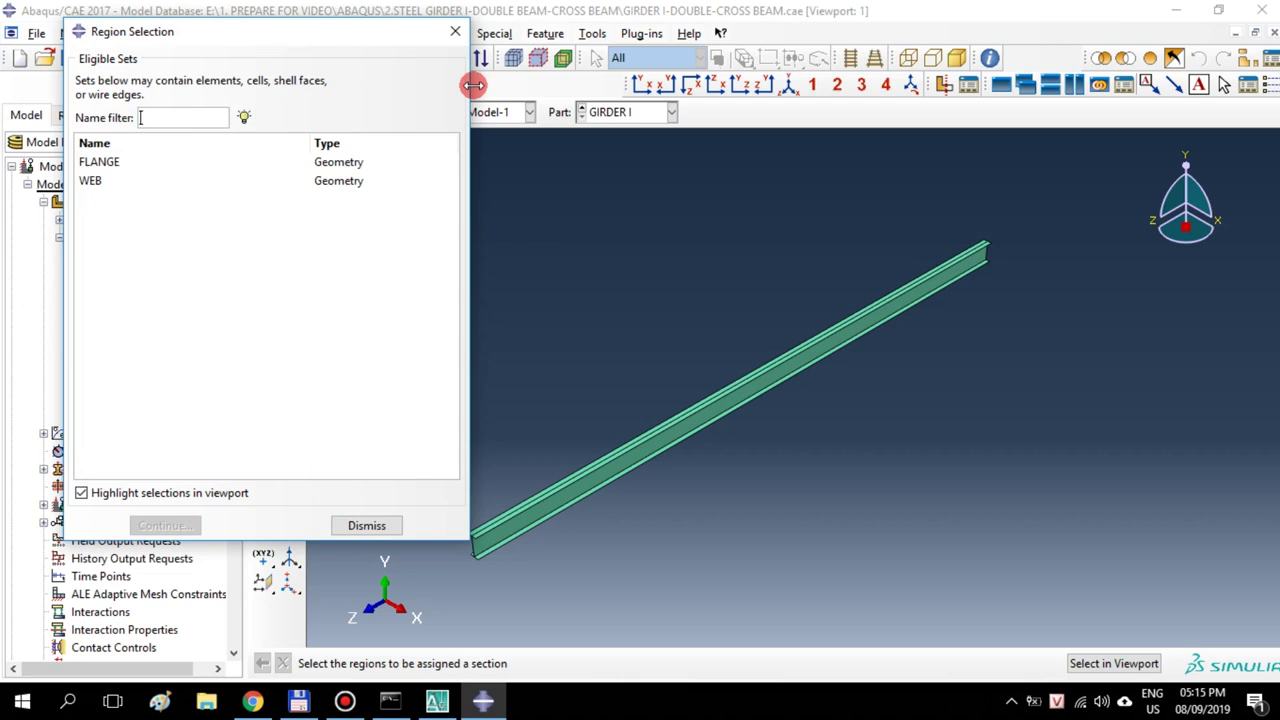
left_click(455, 31)
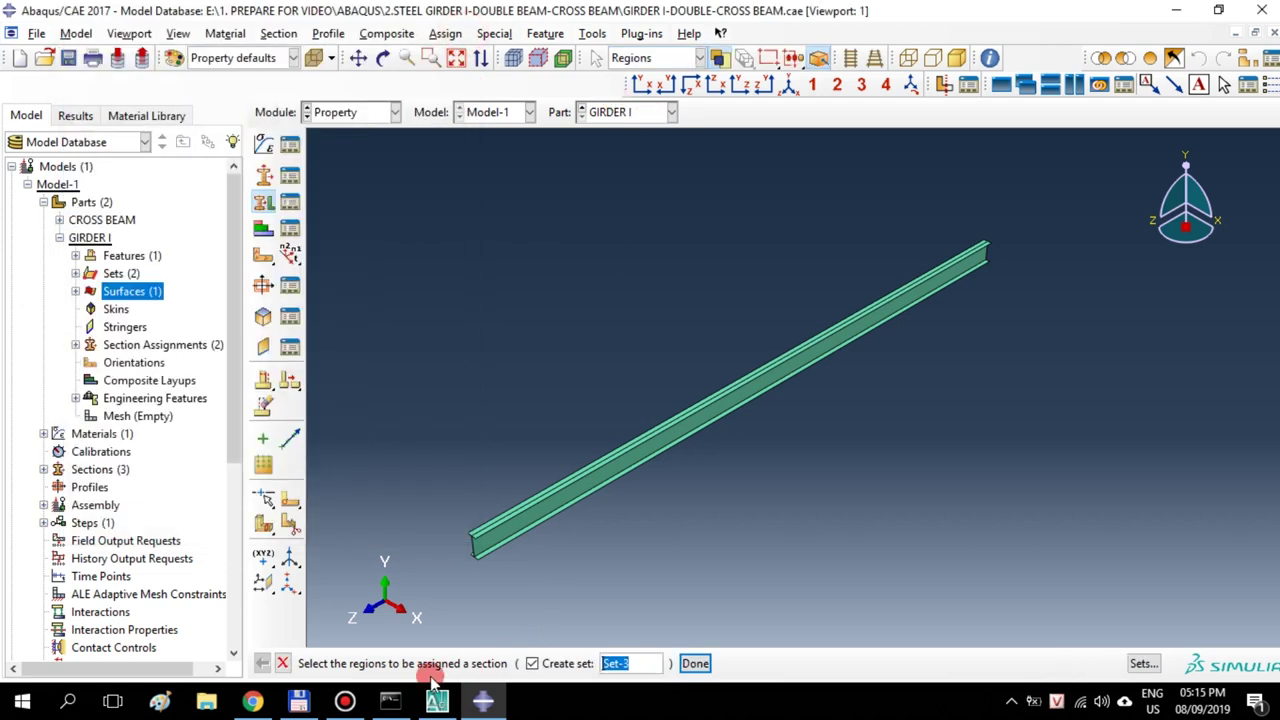
left_click(282, 663)
Assign section THICKNESS 10MM to the web face of the CROSS BEAM part without creating a set
left_click(636, 118)
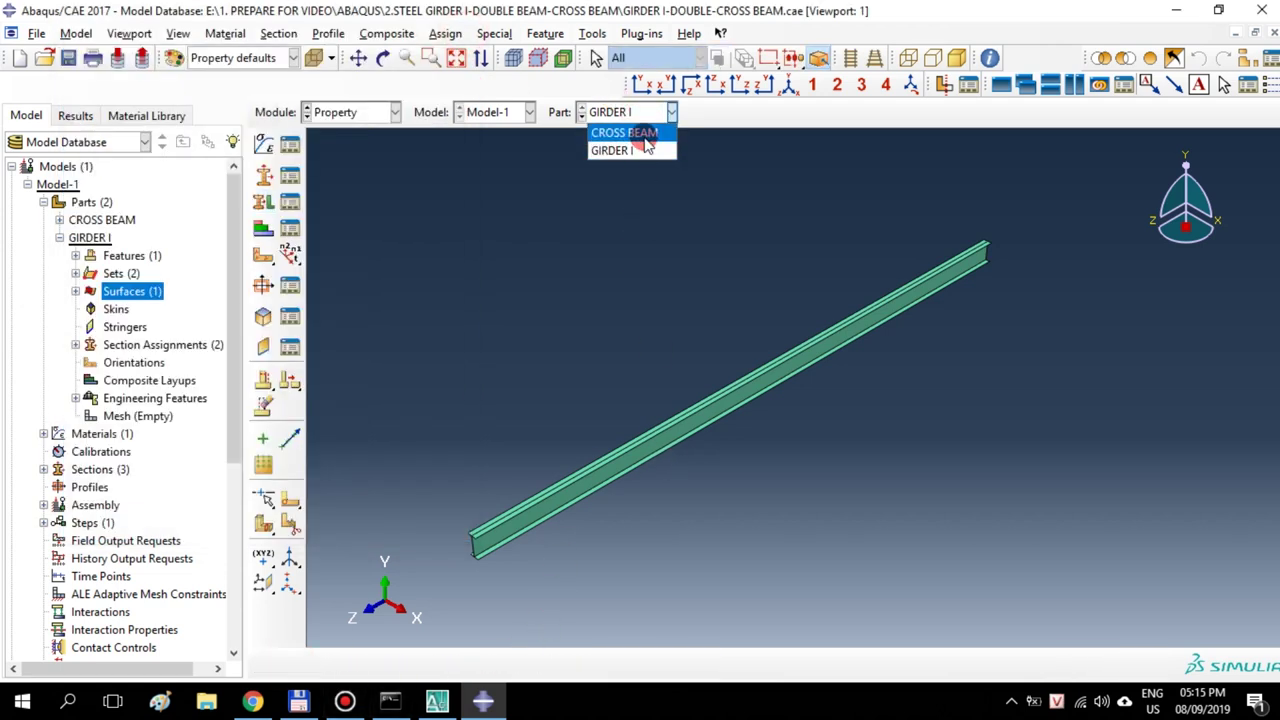
left_click(643, 133)
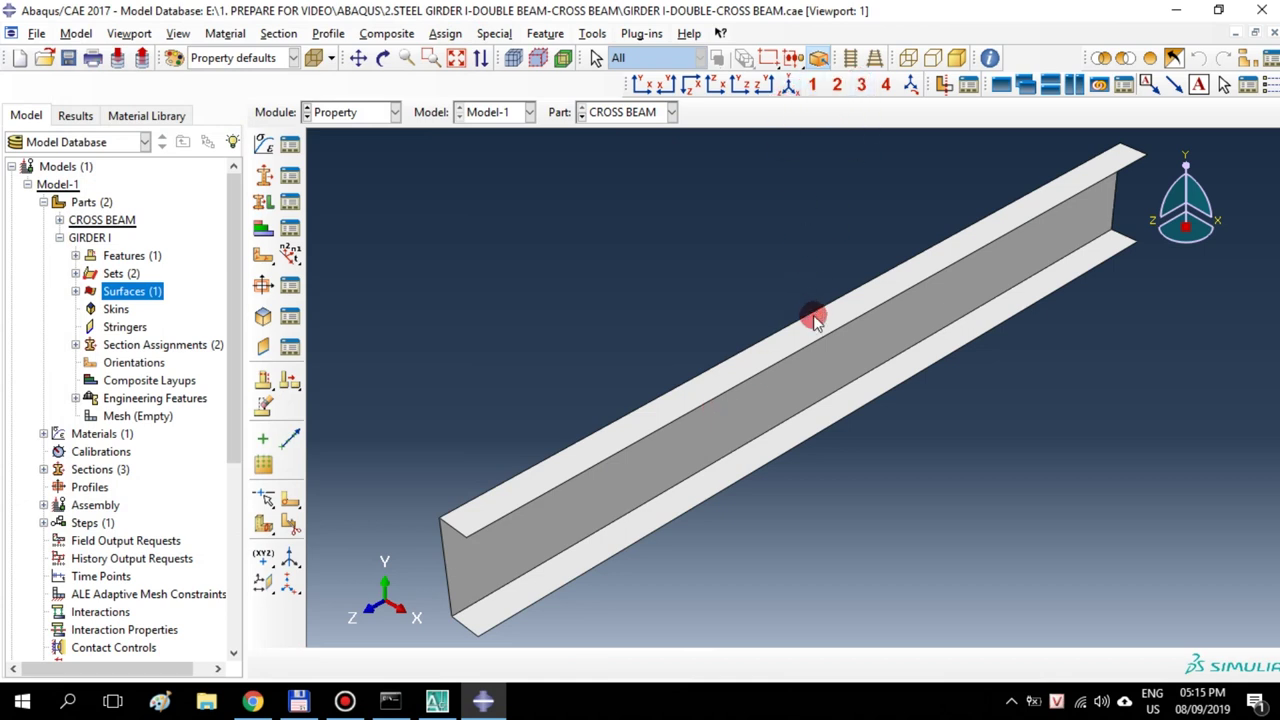
left_click(263, 201)
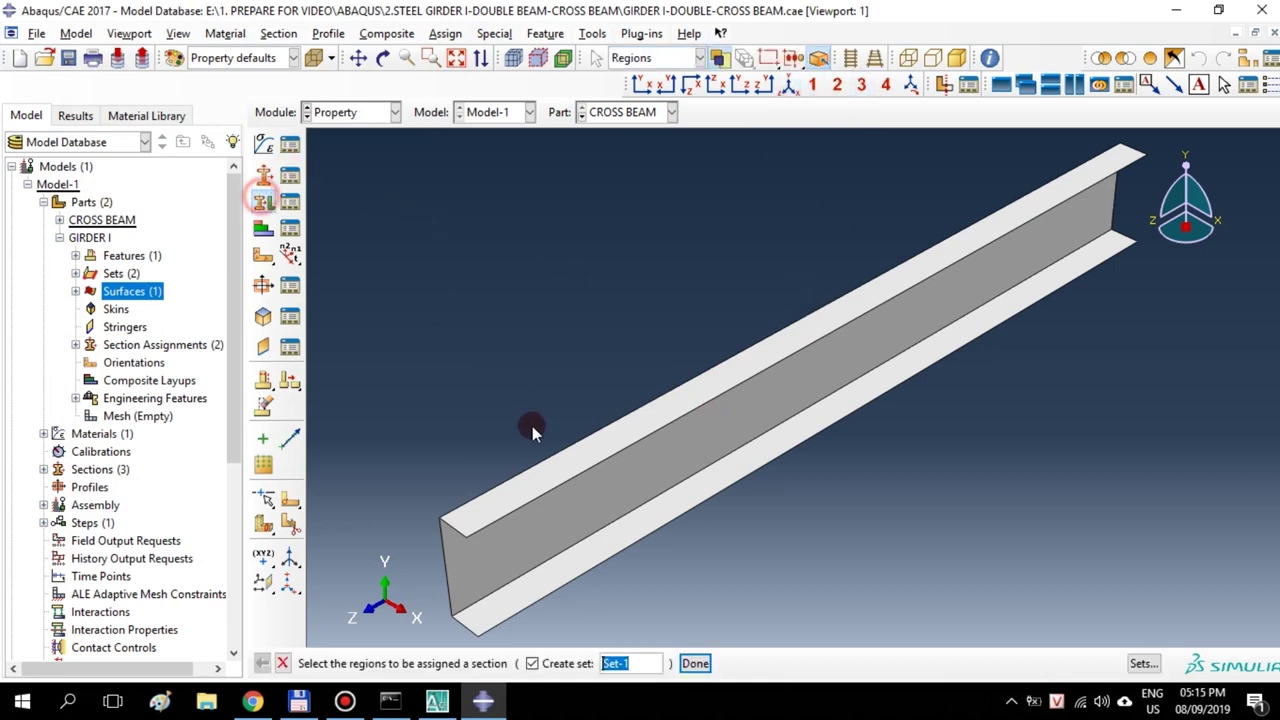
left_click(540, 556)
left_click(560, 665)
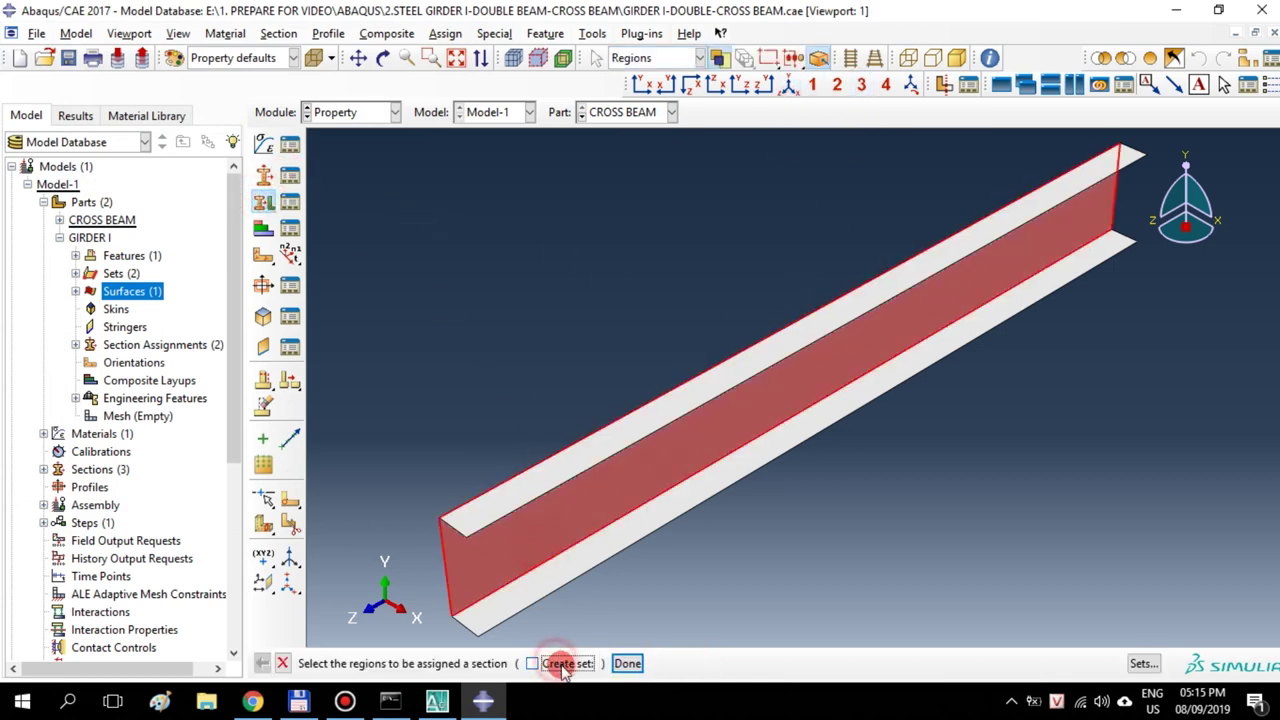
left_click(627, 663)
left_click(329, 263)
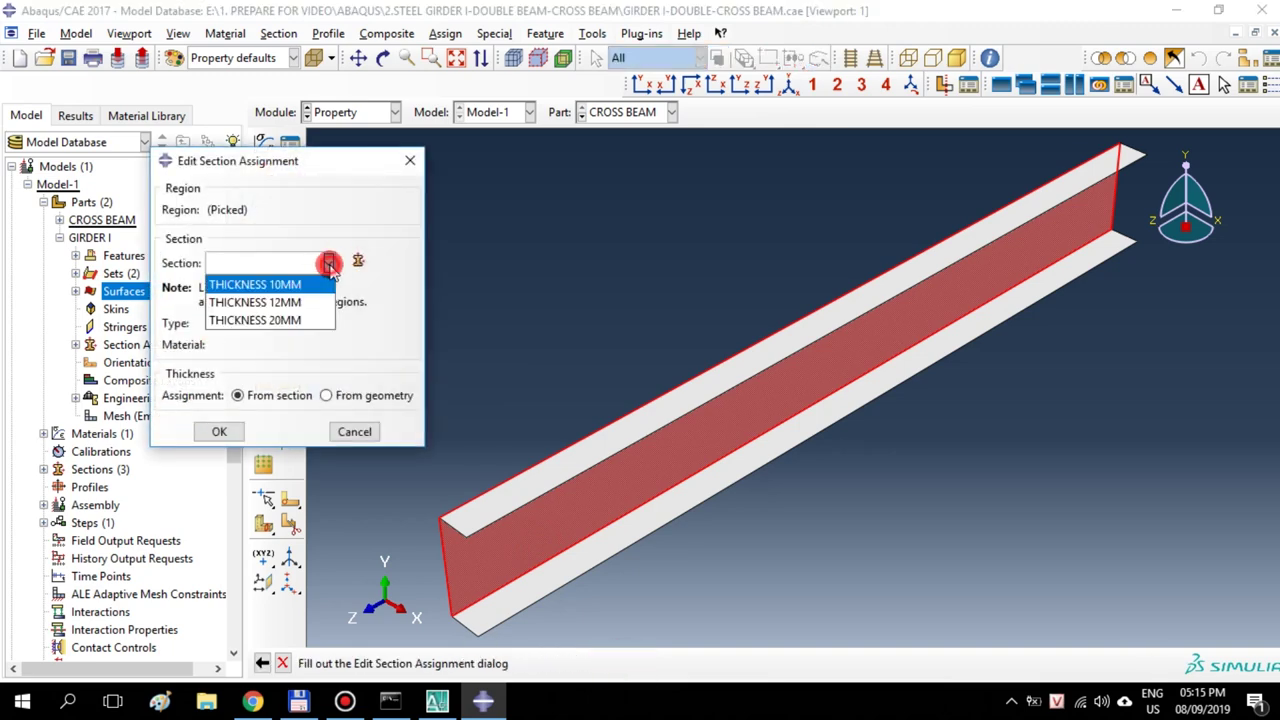
left_click(258, 285)
left_click(220, 509)
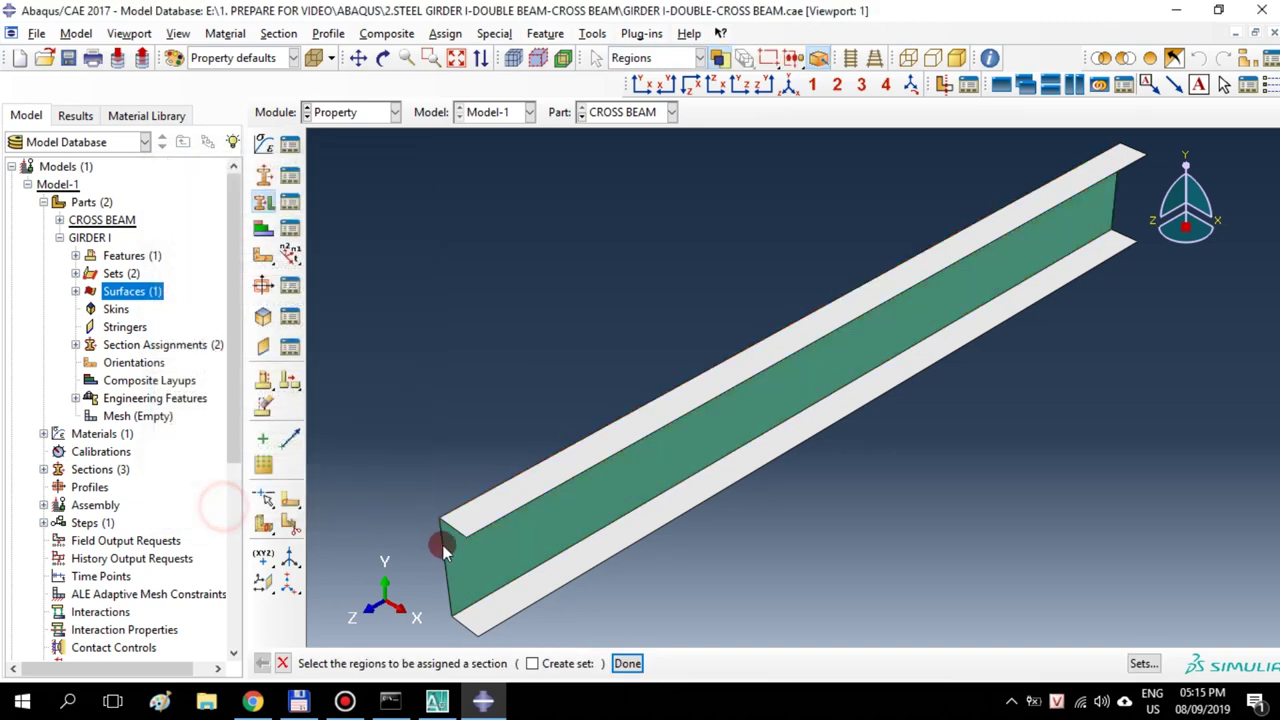
Assign section THICKNESS 12MM to the upper and lower flange faces of the cross beam
left_click(504, 506)
left_click(530, 586, "shift")
left_click(627, 663)
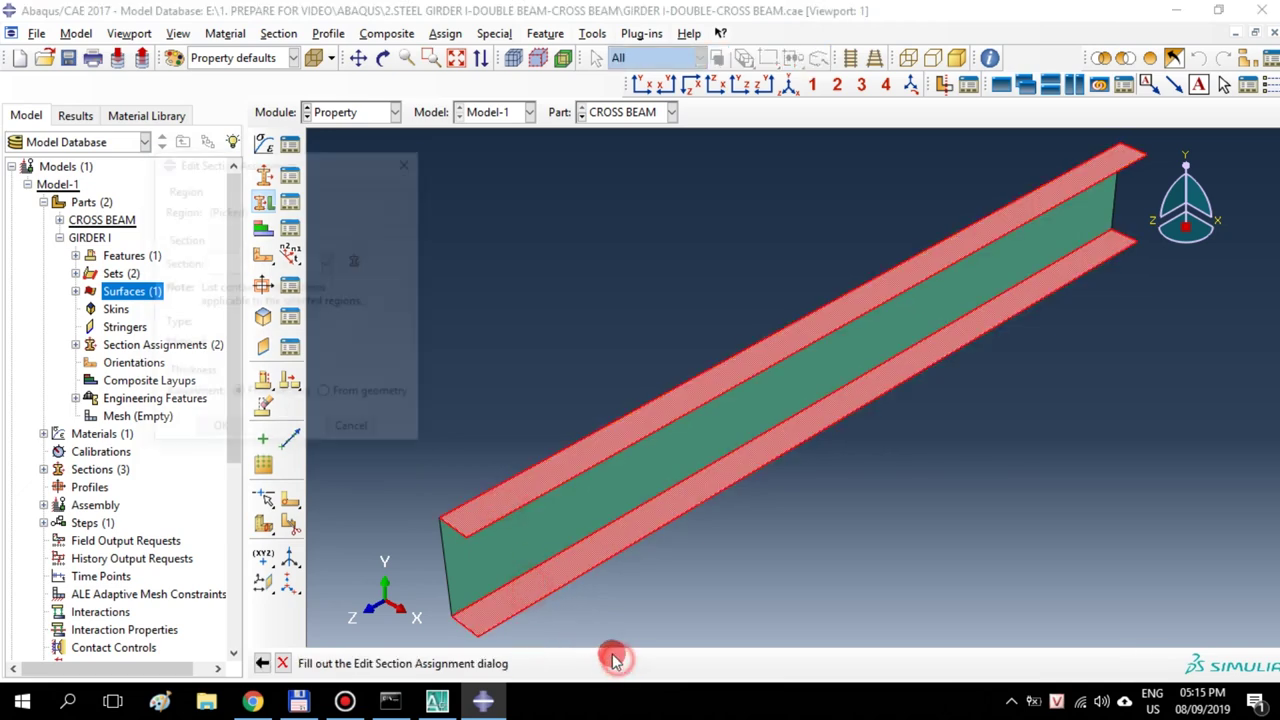
left_click(329, 263)
left_click(298, 303)
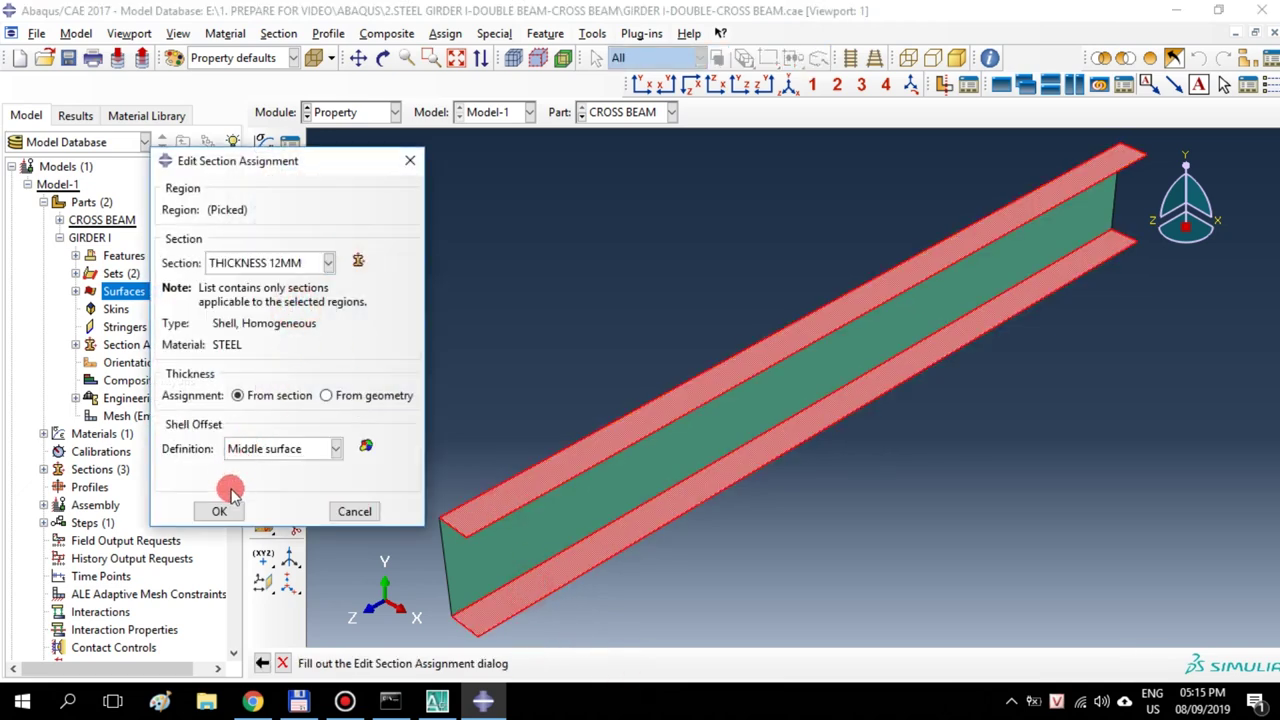
left_click(222, 511)
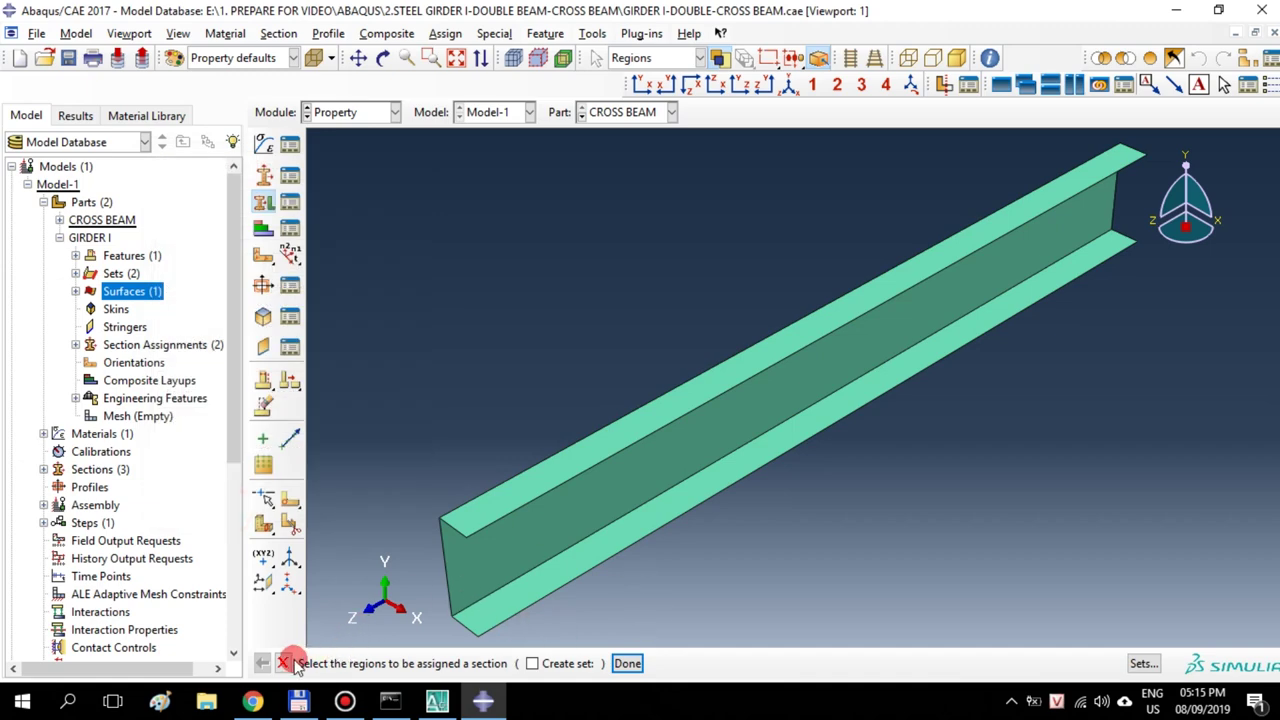
left_click(284, 663)
Switch to the Part module and display the GIRDER I part
scroll(680, 490, "down", 2)
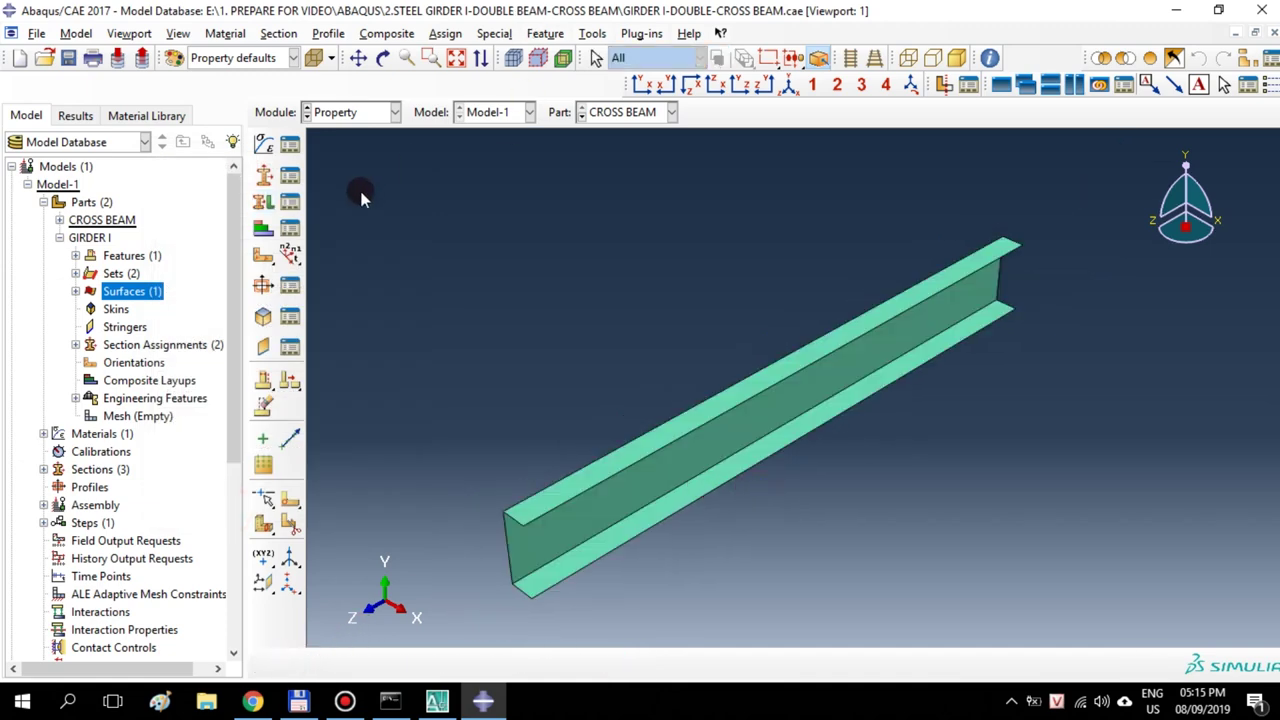
left_click(395, 112)
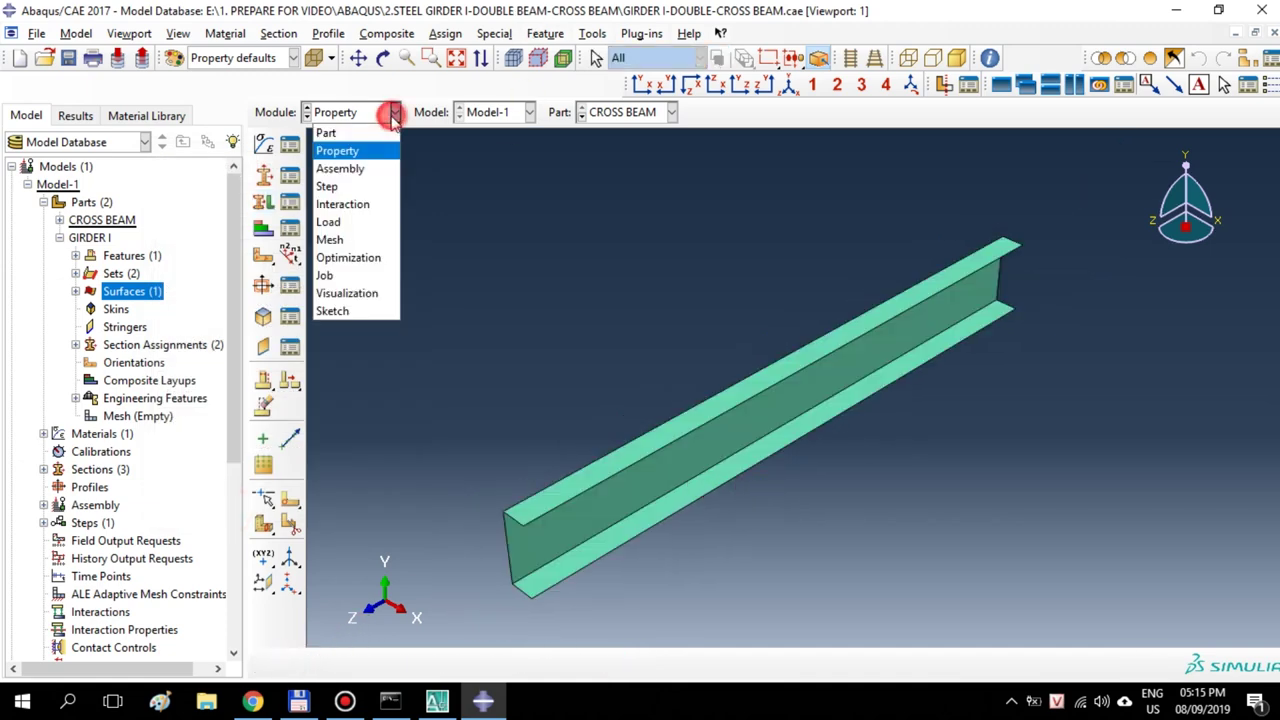
left_click(340, 128)
left_click(640, 113)
left_click(632, 150)
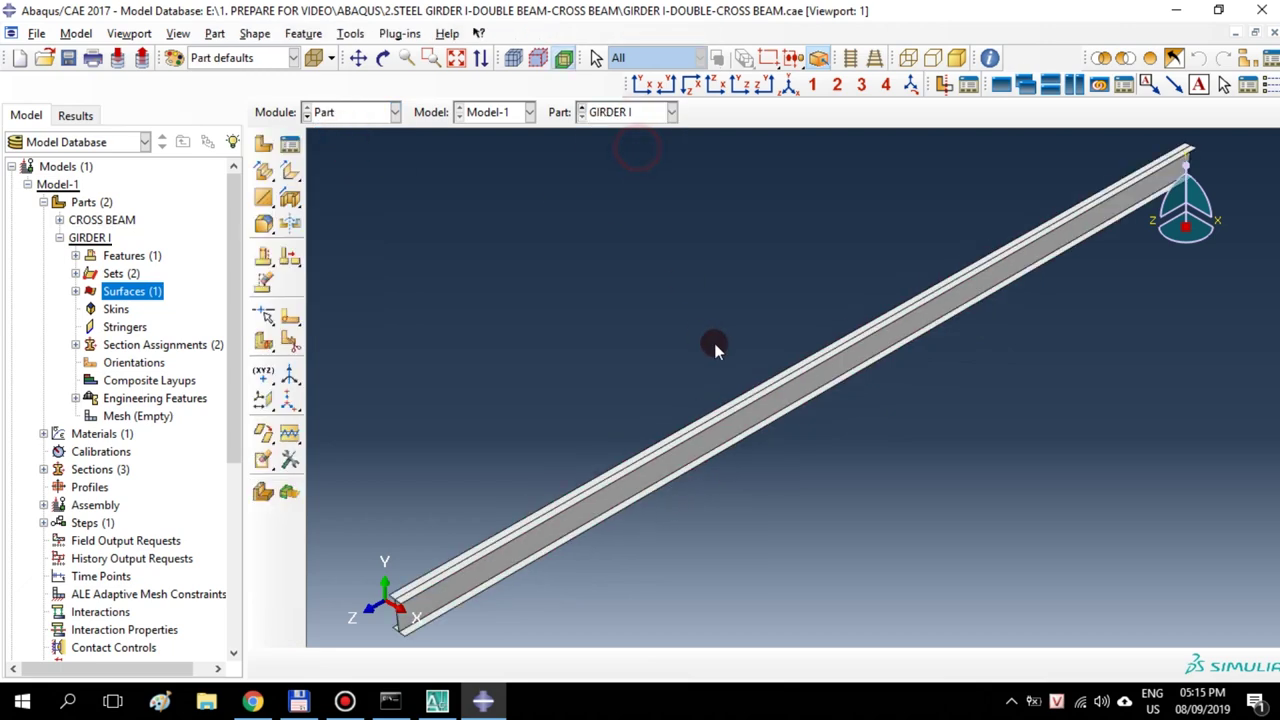
scroll(719, 343, "down", 2)
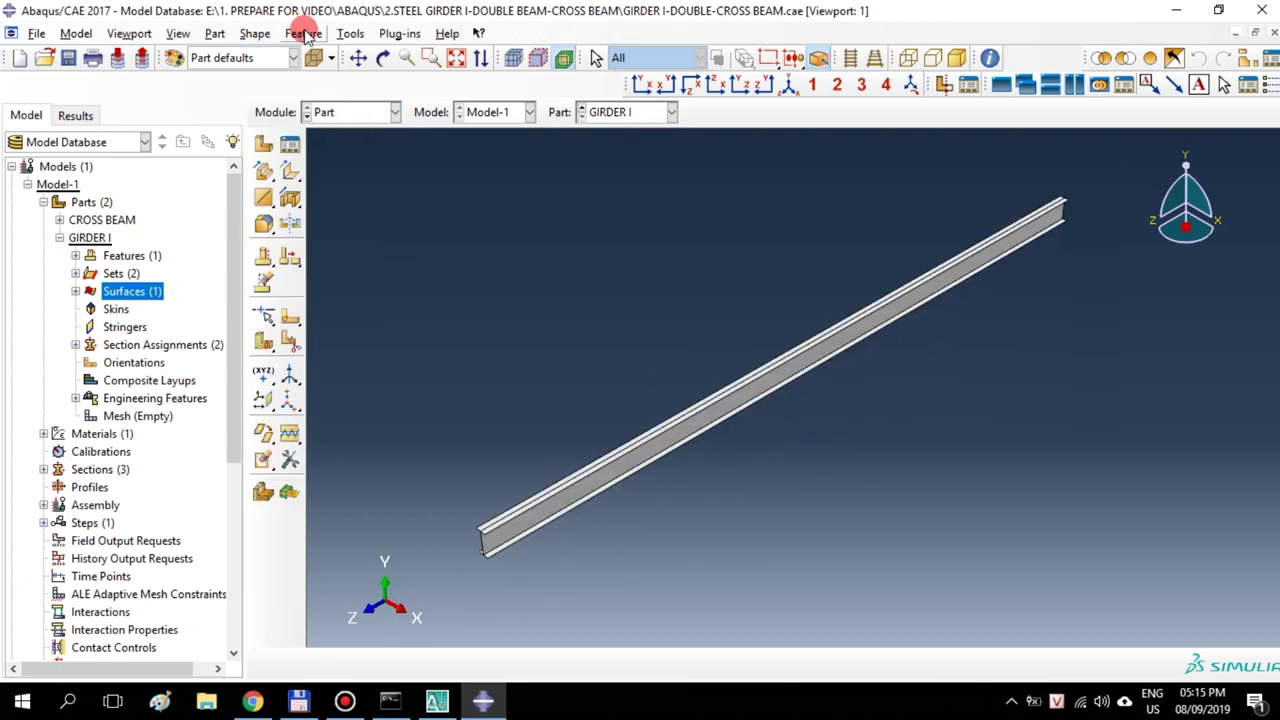
left_click(348, 33)
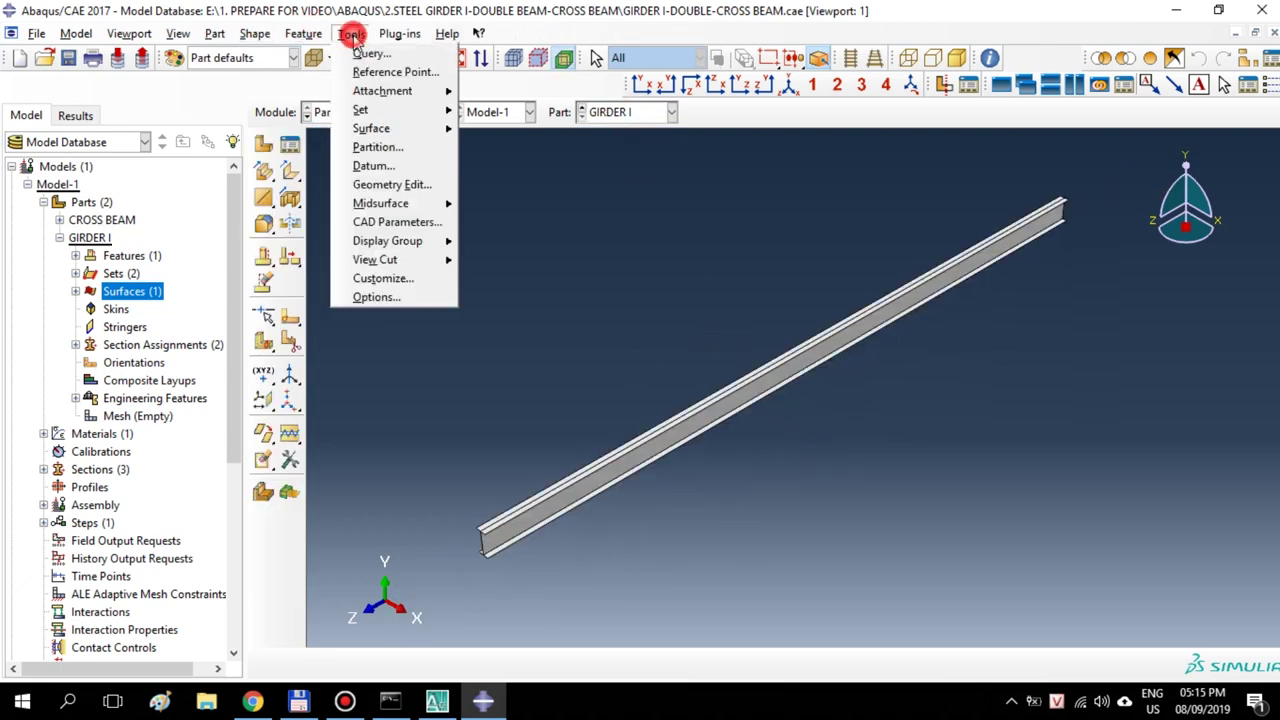
left_click(378, 147)
left_click(703, 22)
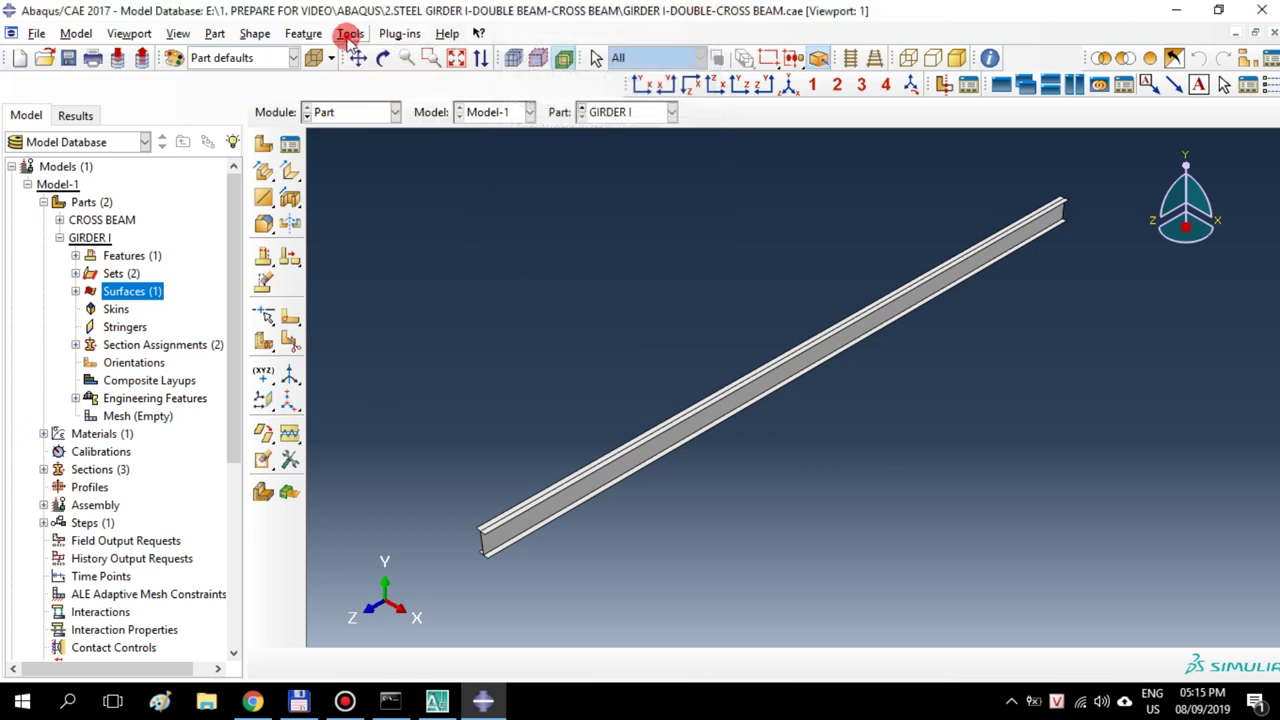
Create a datum plane on GIRDER I offset 300 from the XY plane, checking the cross-beam spacing in the AutoCAD plan view
left_click(348, 34)
left_click(389, 165)
left_click(262, 89)
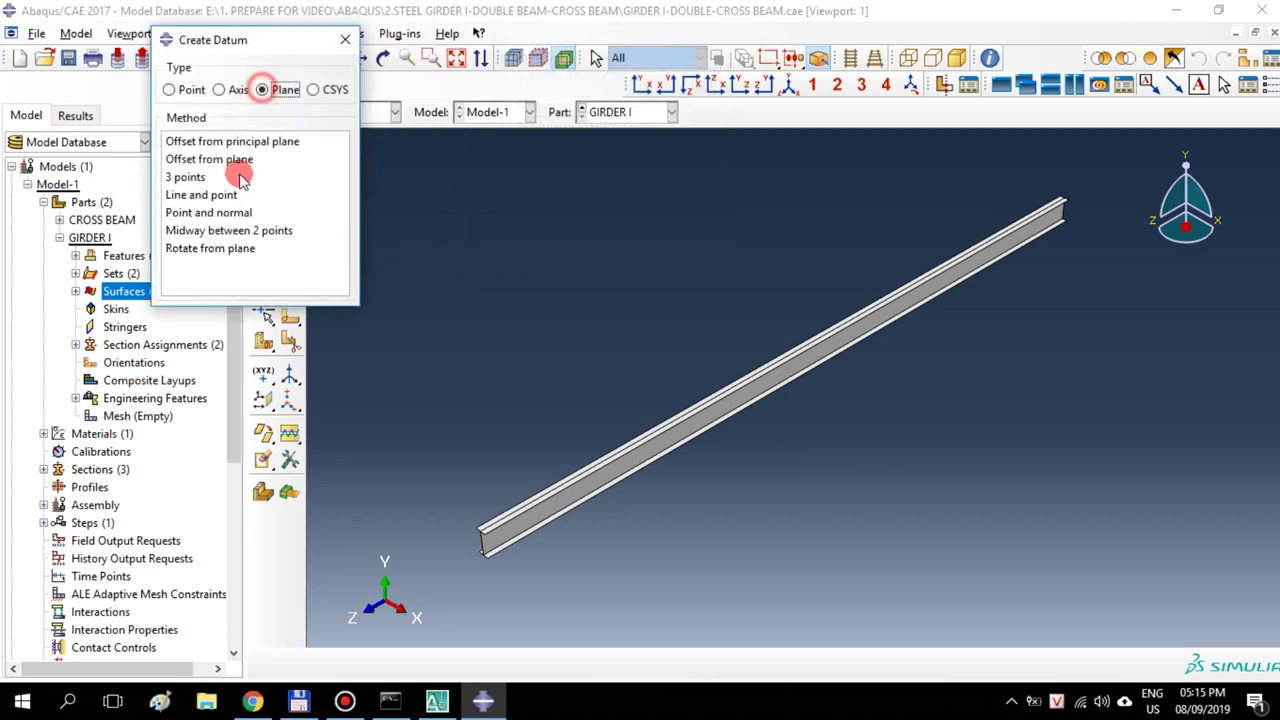
left_click(240, 141)
left_click(507, 666)
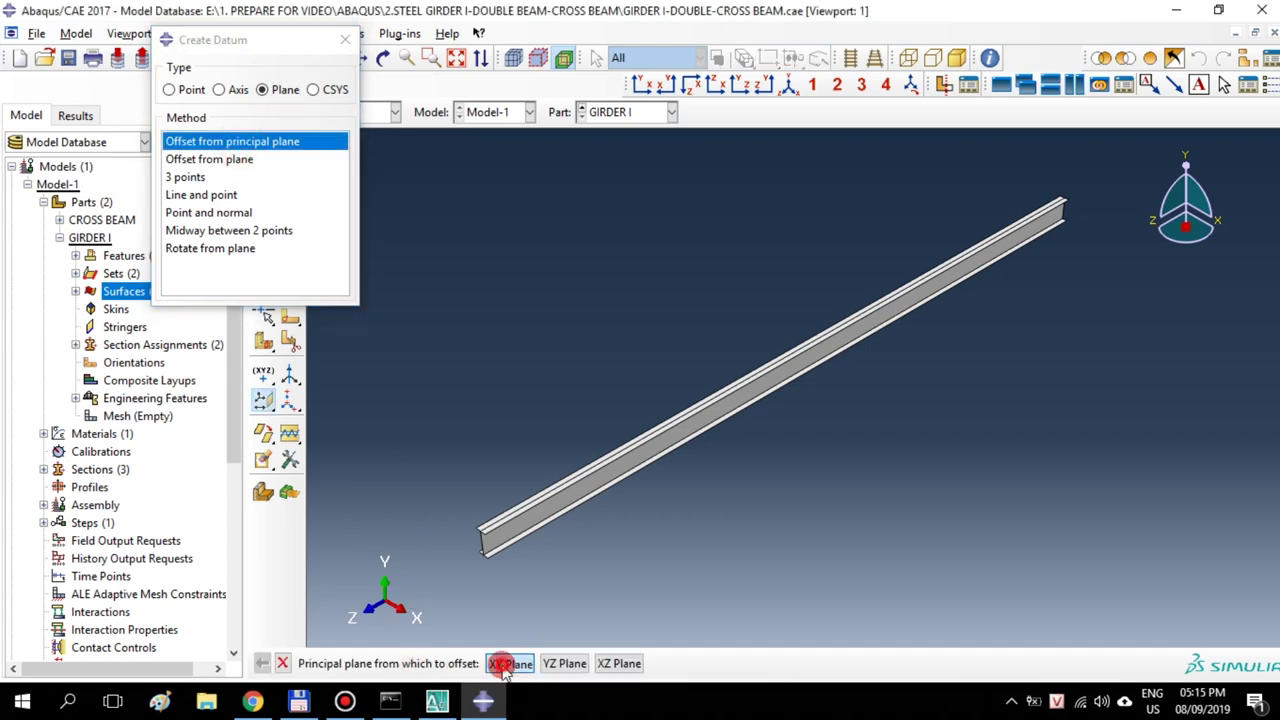
left_click(436, 701)
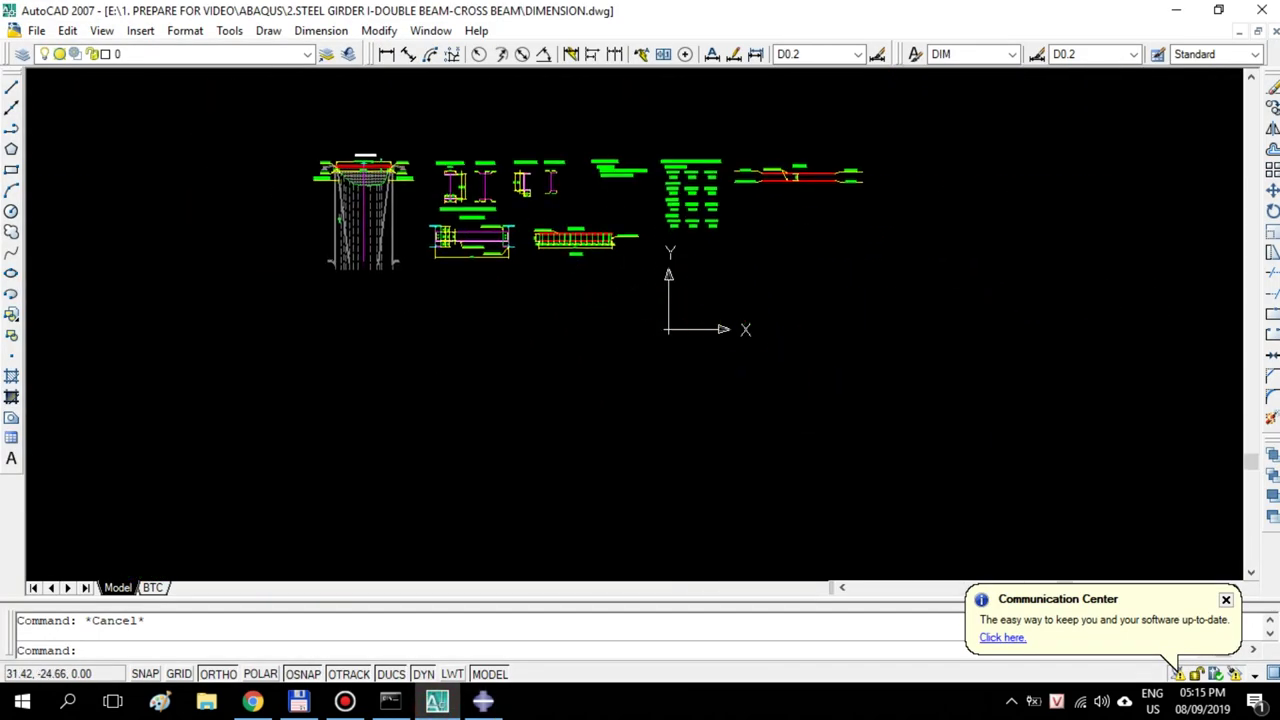
scroll(384, 333, "up", 6)
scroll(671, 380, "down", 2)
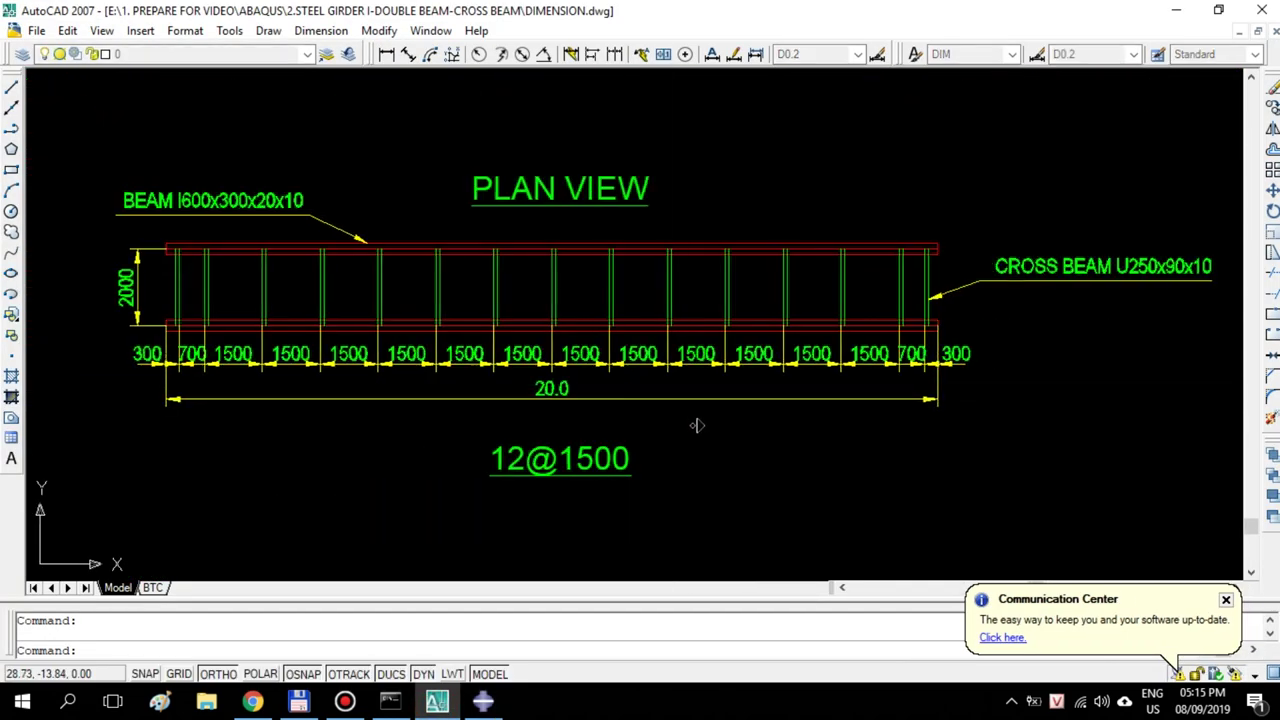
mouse_move(697, 425)
middle_mouse_down()
mouse_move(787, 424)
mouse_move(752, 418)
middle_mouse_up()
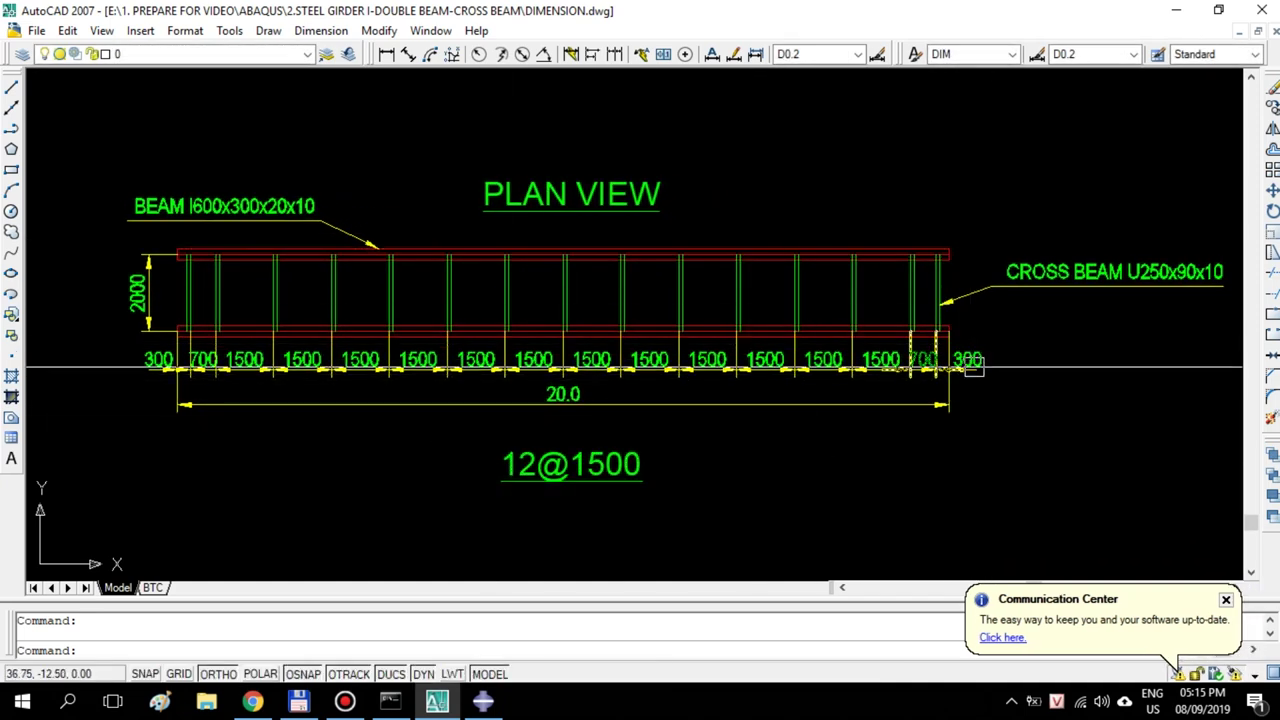
left_click(975, 368)
key("Escape")
left_click(483, 702)
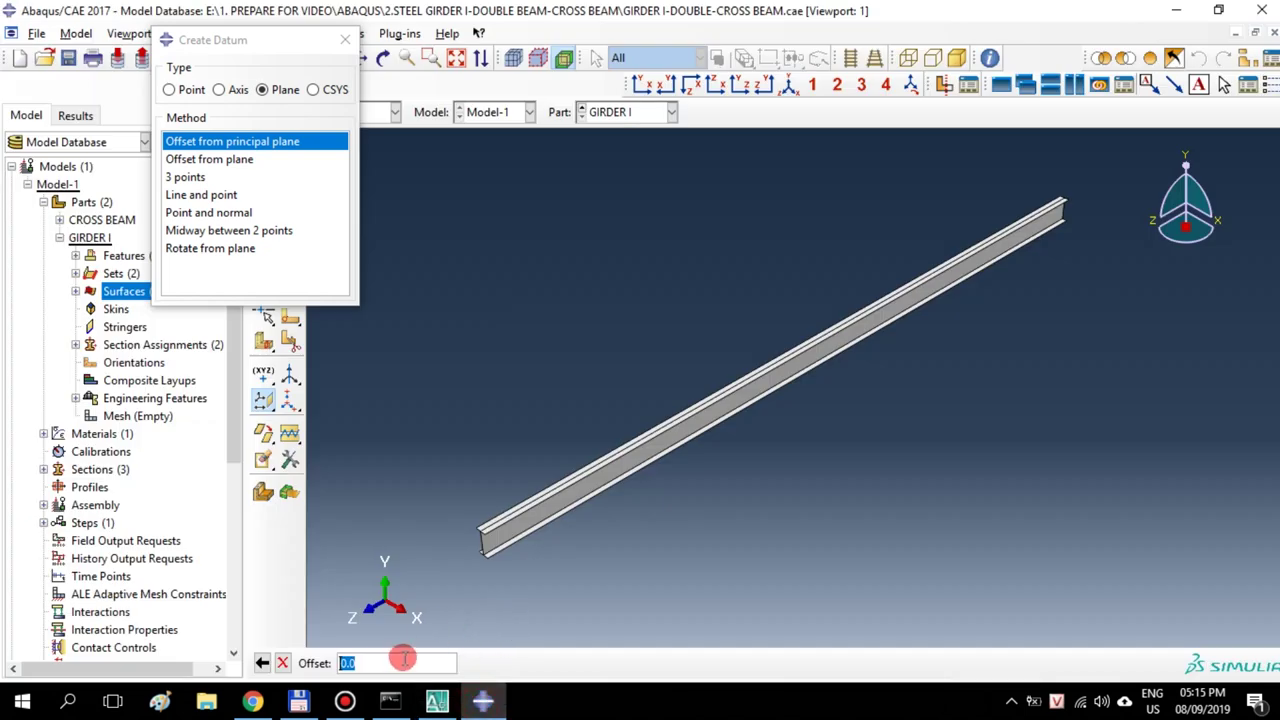
key("Return")
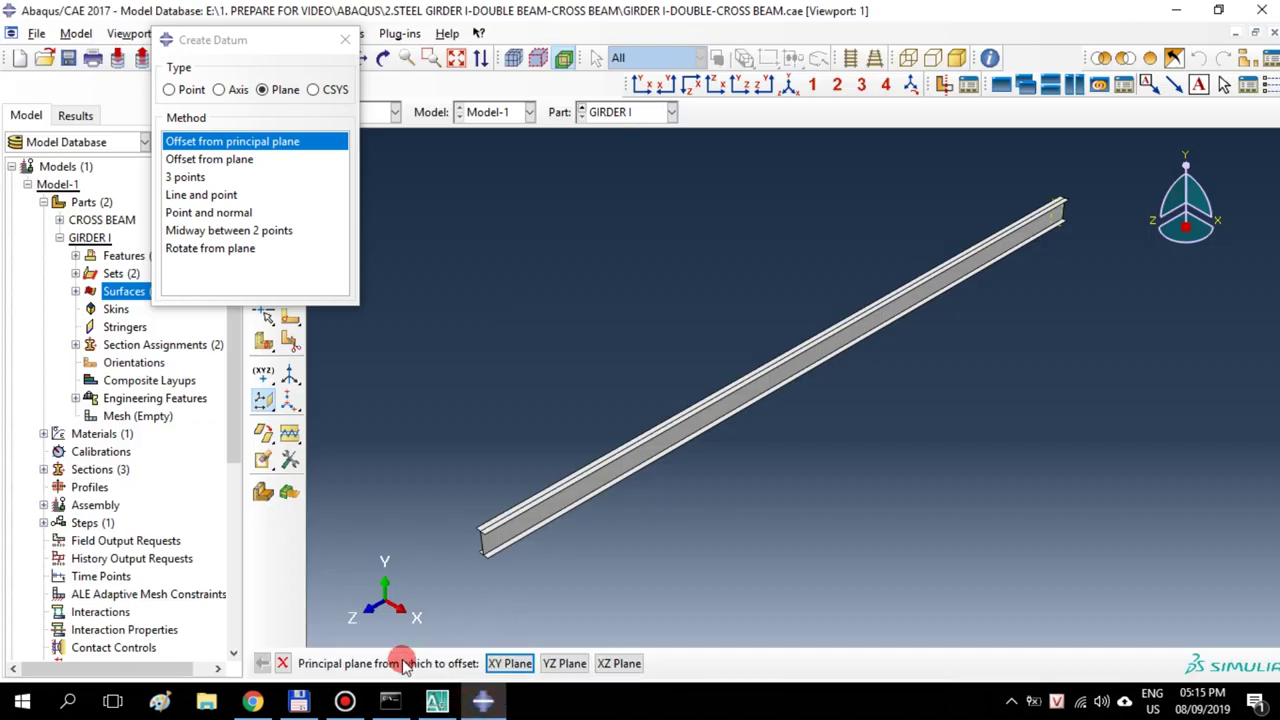
Create a second datum plane offset 700 from the first one, directed along the girder toward its other end
left_click(240, 159)
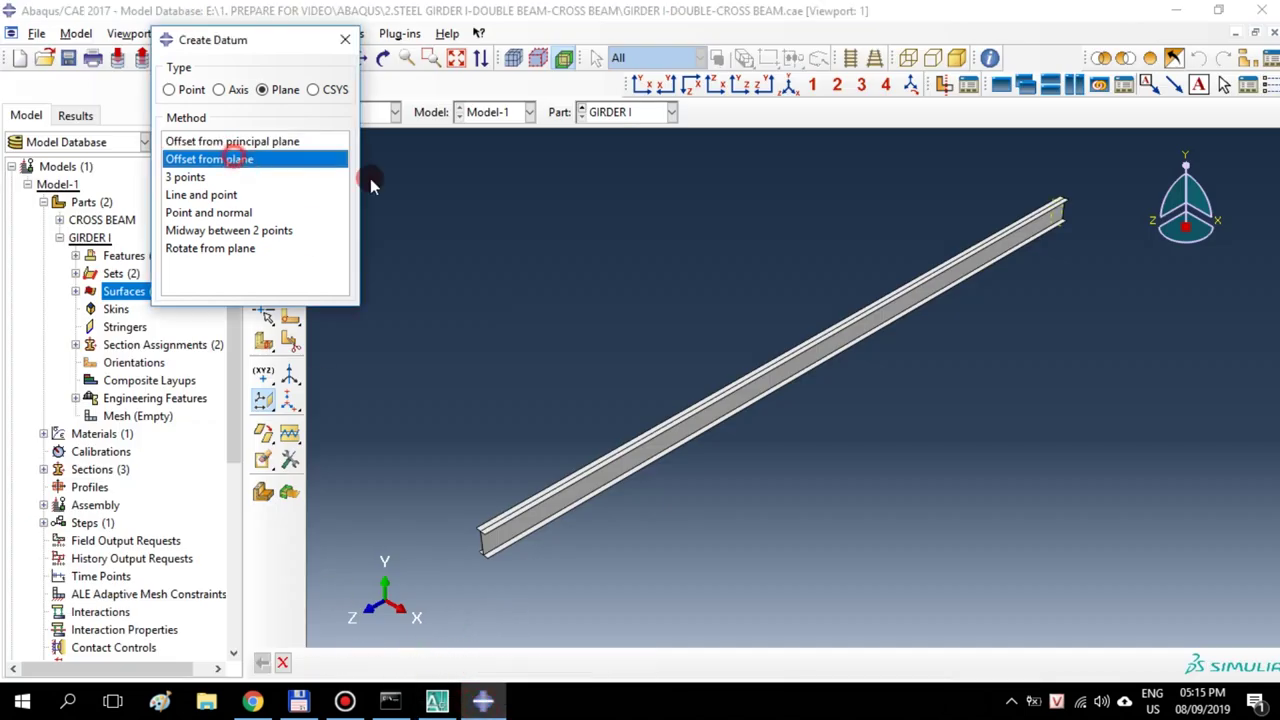
left_click(1063, 218)
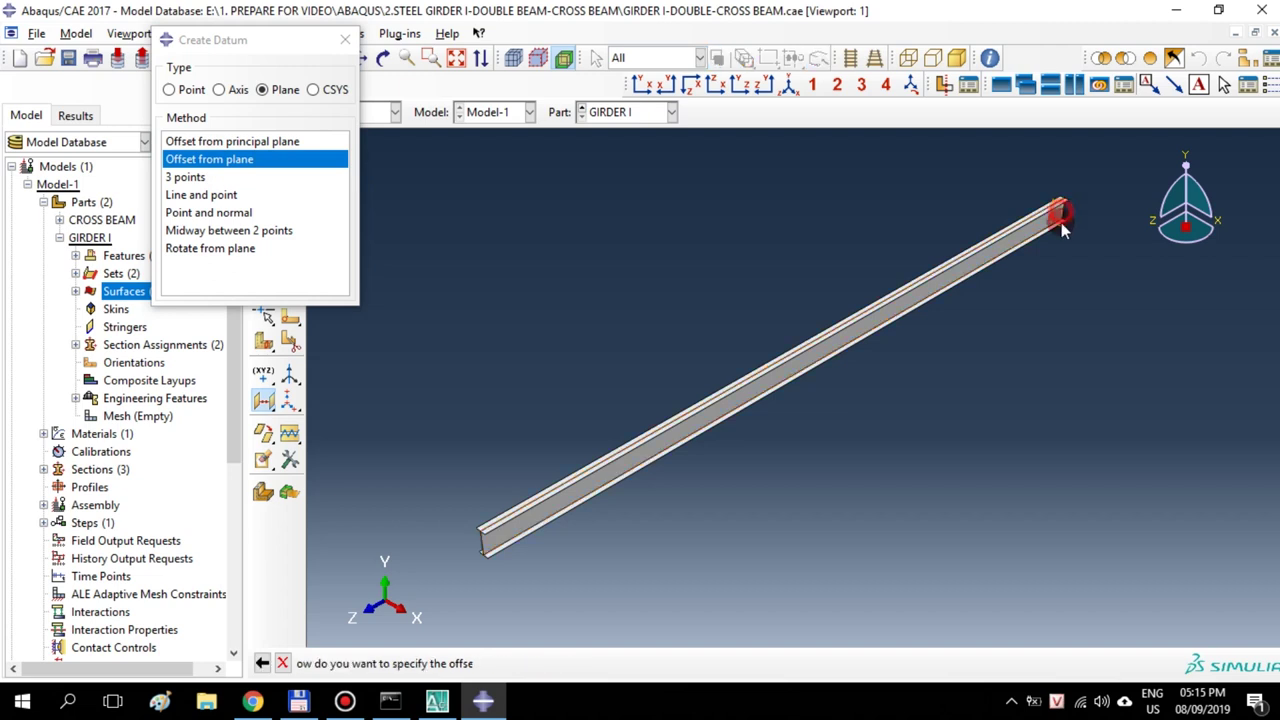
left_click(531, 663)
left_click(479, 663)
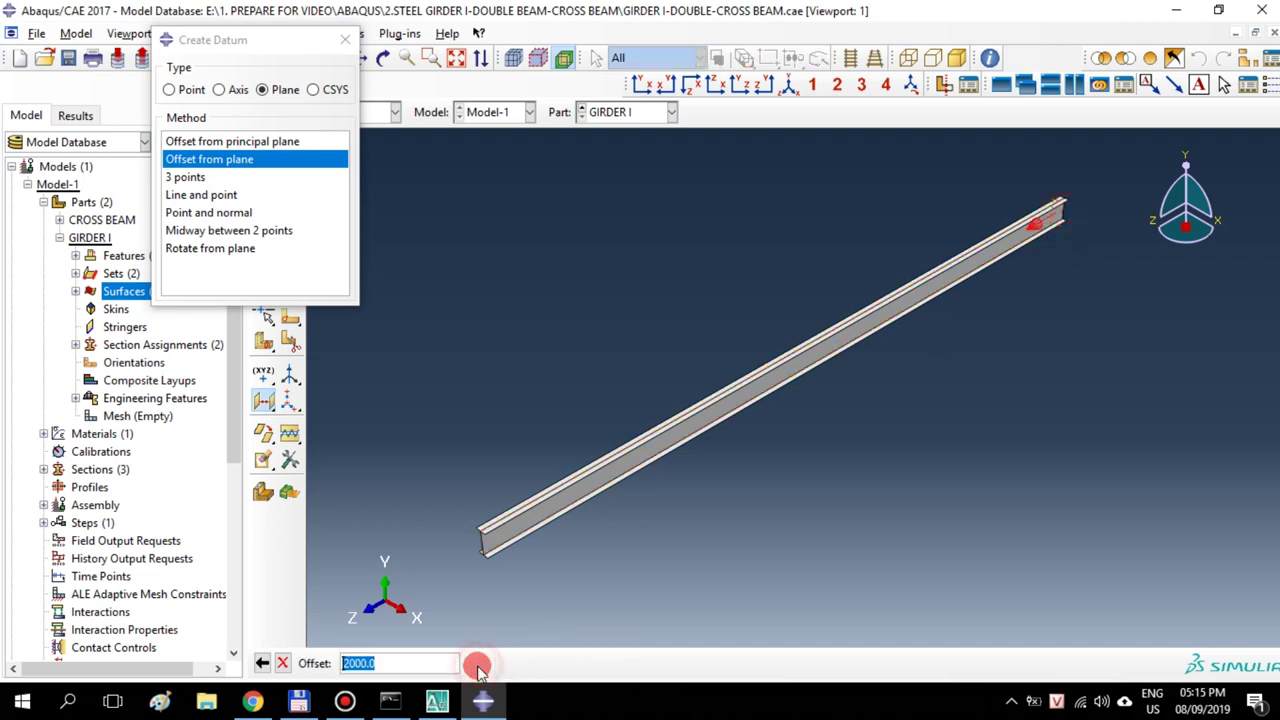
key("Return")
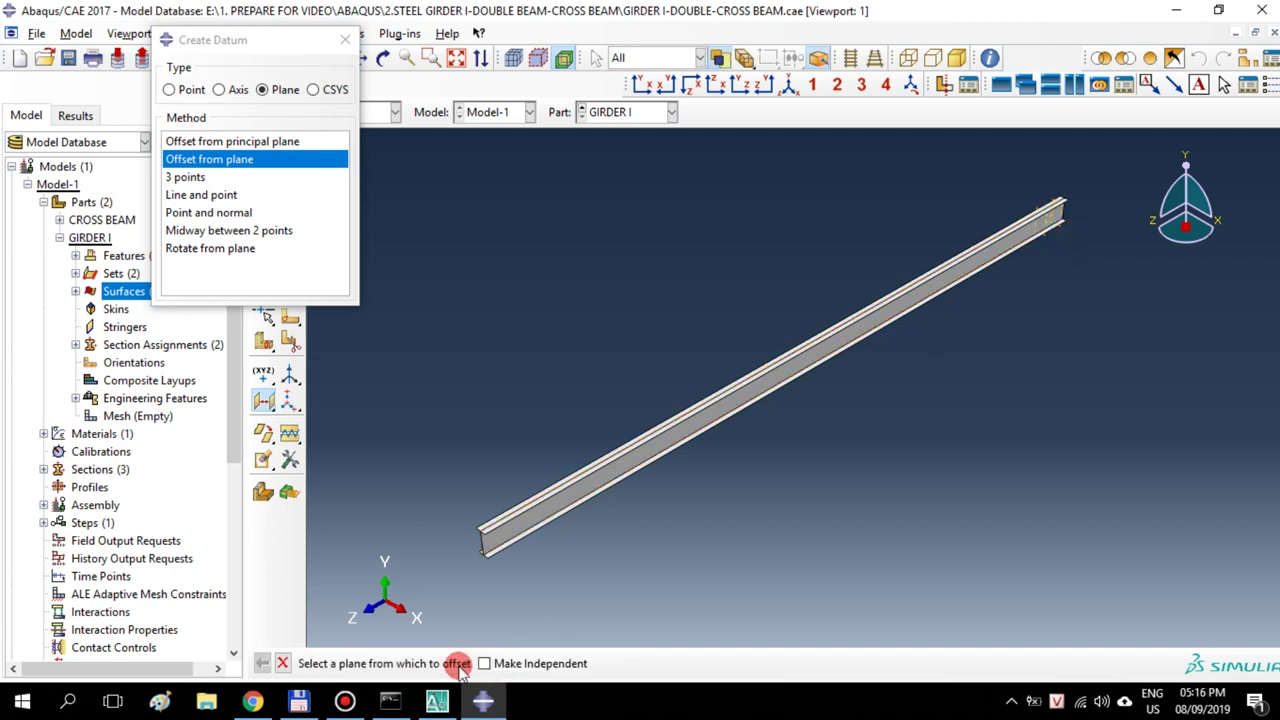
Create a third datum plane offset 1500 from the second one, directed along the girder
left_click(270, 159)
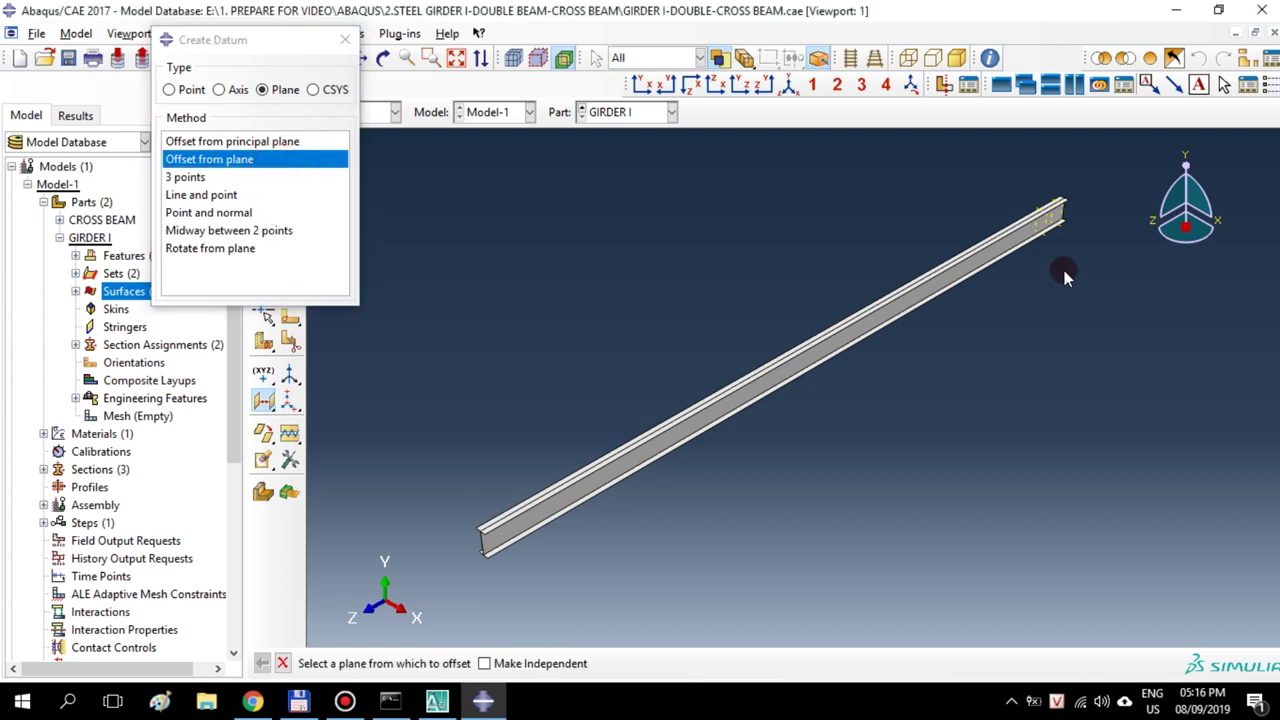
left_click(1047, 226)
left_click(533, 663)
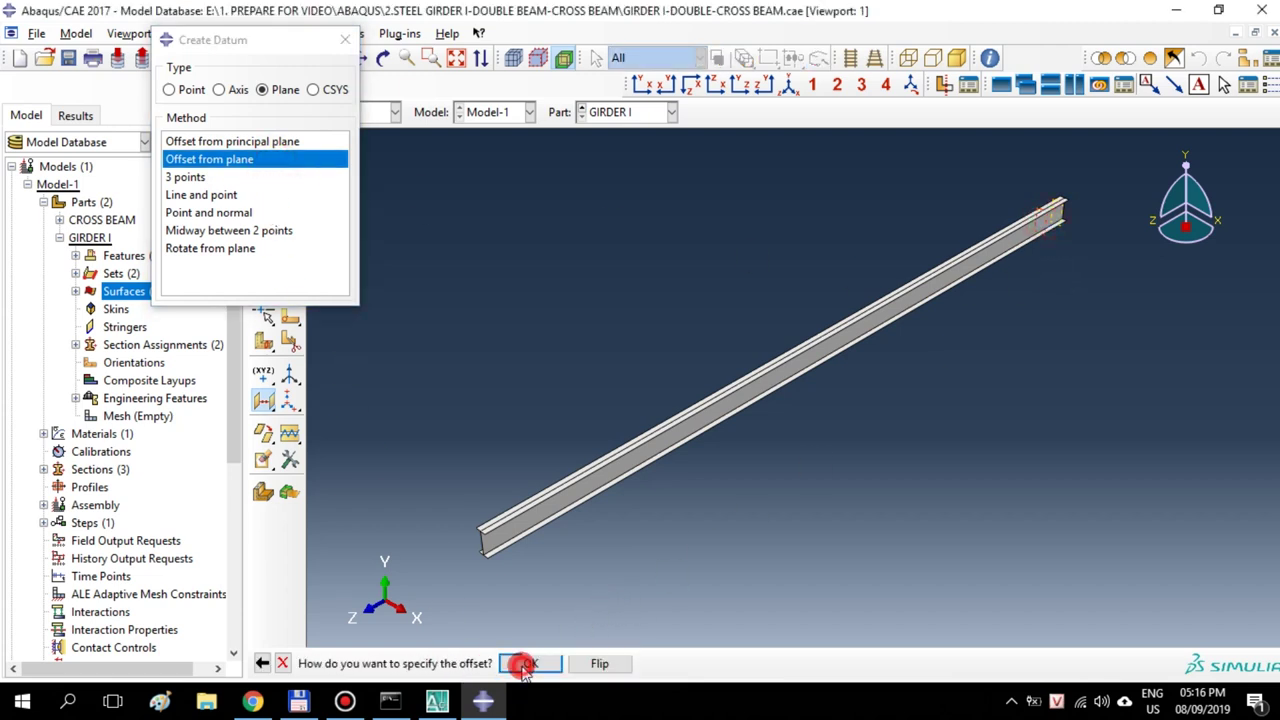
left_click(477, 663)
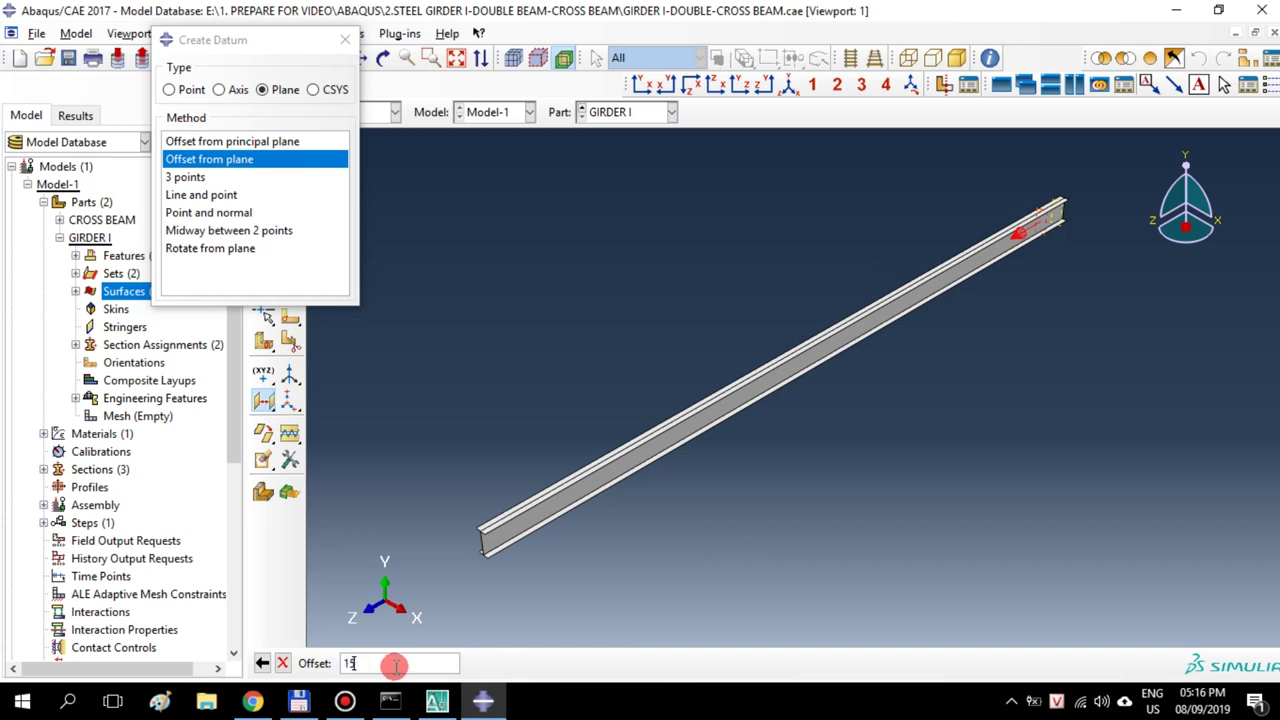
type("1500")
key("Return")
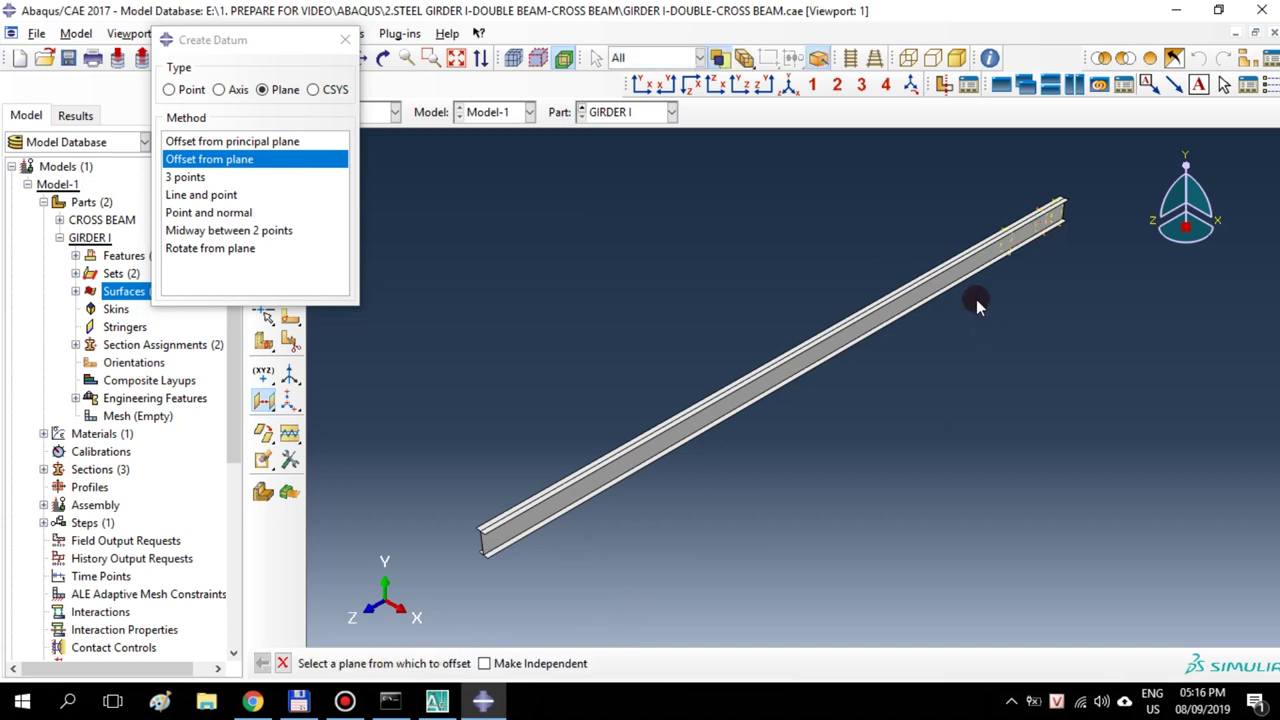
Create a fourth datum plane offset 1500 from the third one, keeping the direction along the girder
left_click(1013, 246)
left_click(533, 663)
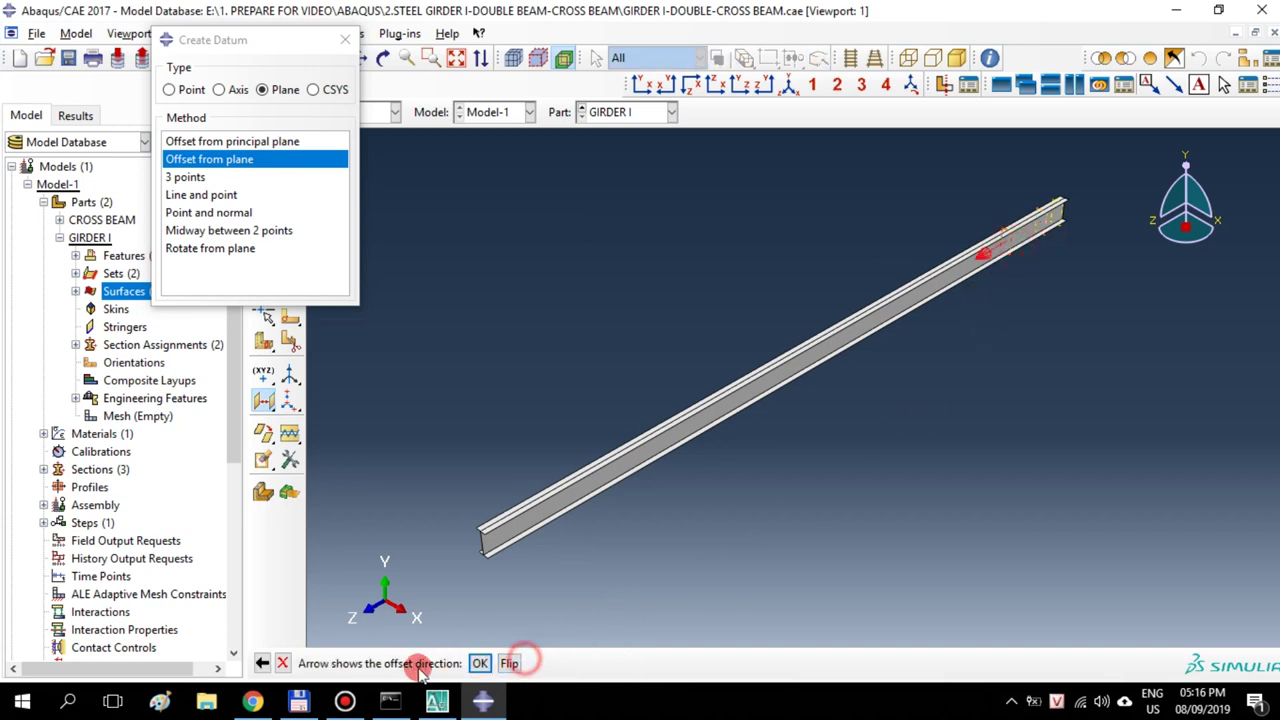
left_click(478, 663)
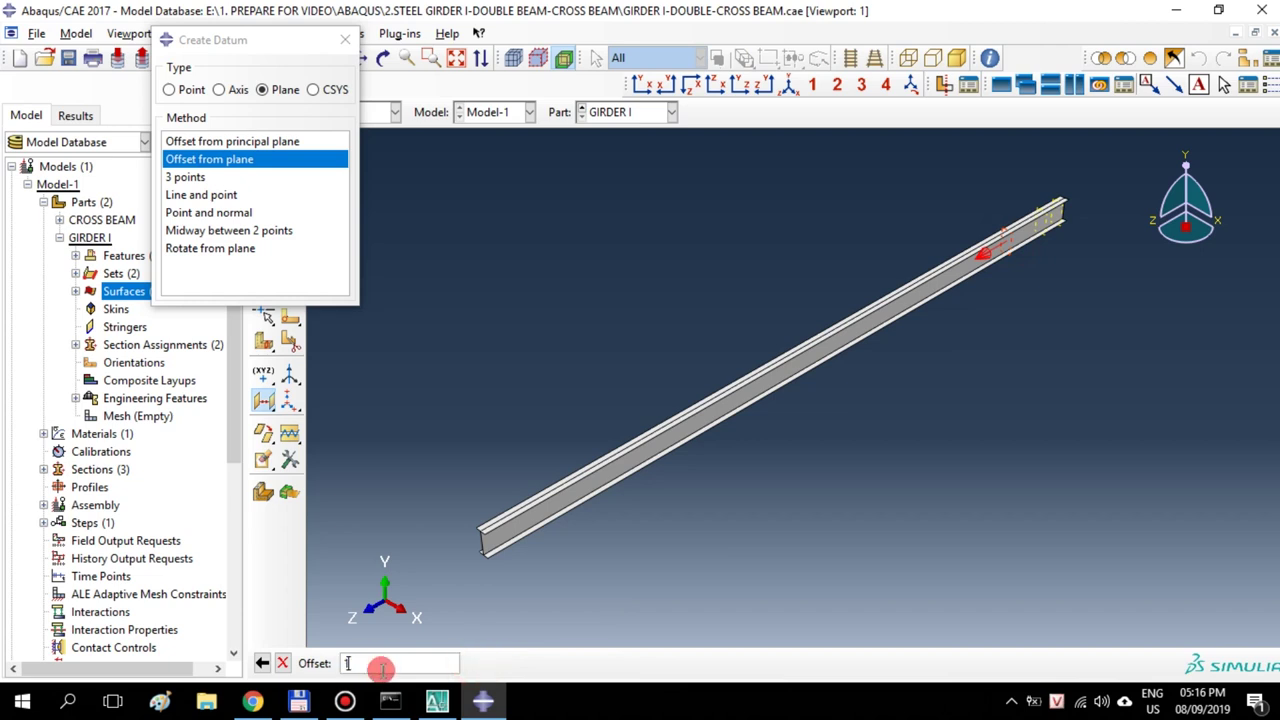
type("1500")
key("Return")
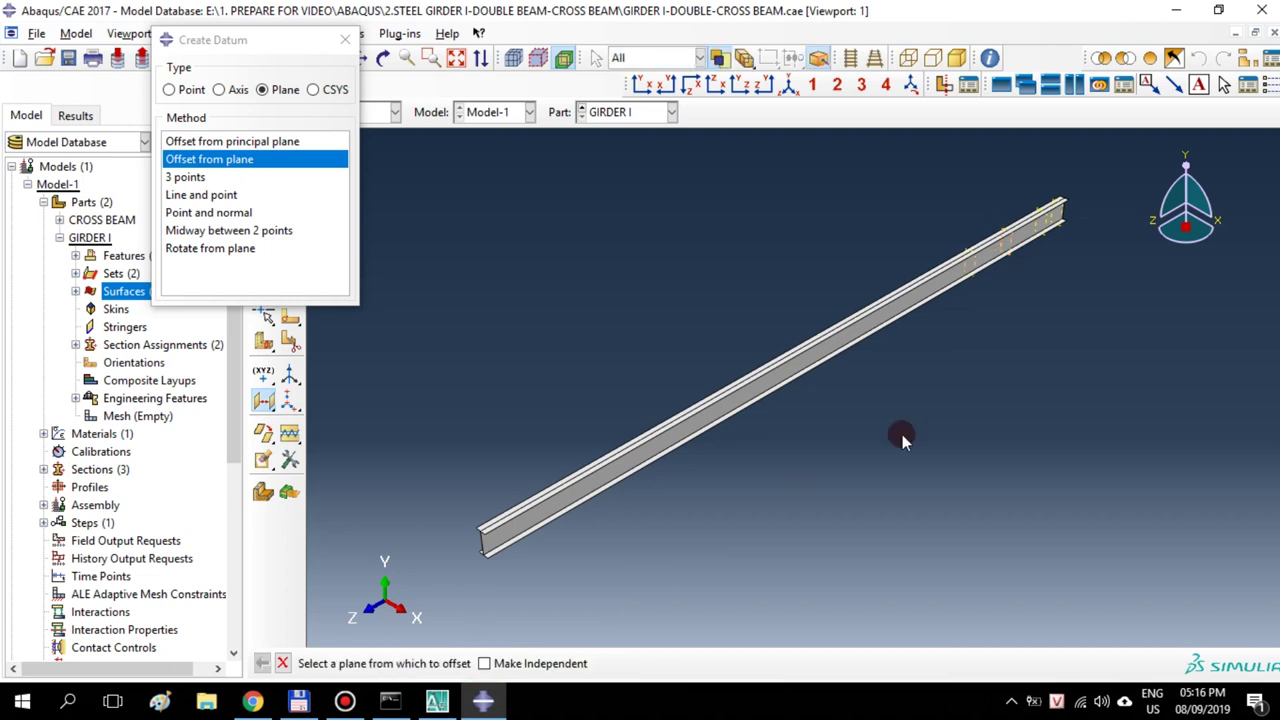
Create a fifth datum plane offset 1500 from the fourth one, keeping the direction along the girder
left_click(978, 274)
left_click(530, 662)
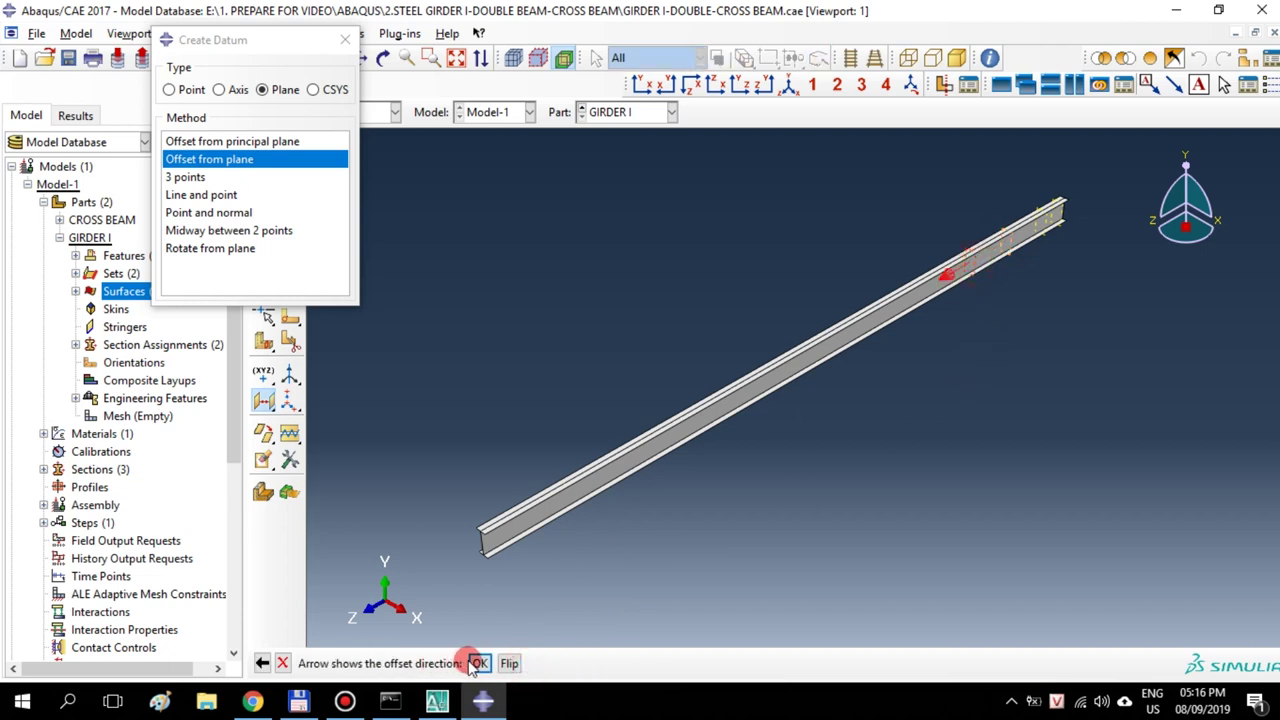
left_click(474, 663)
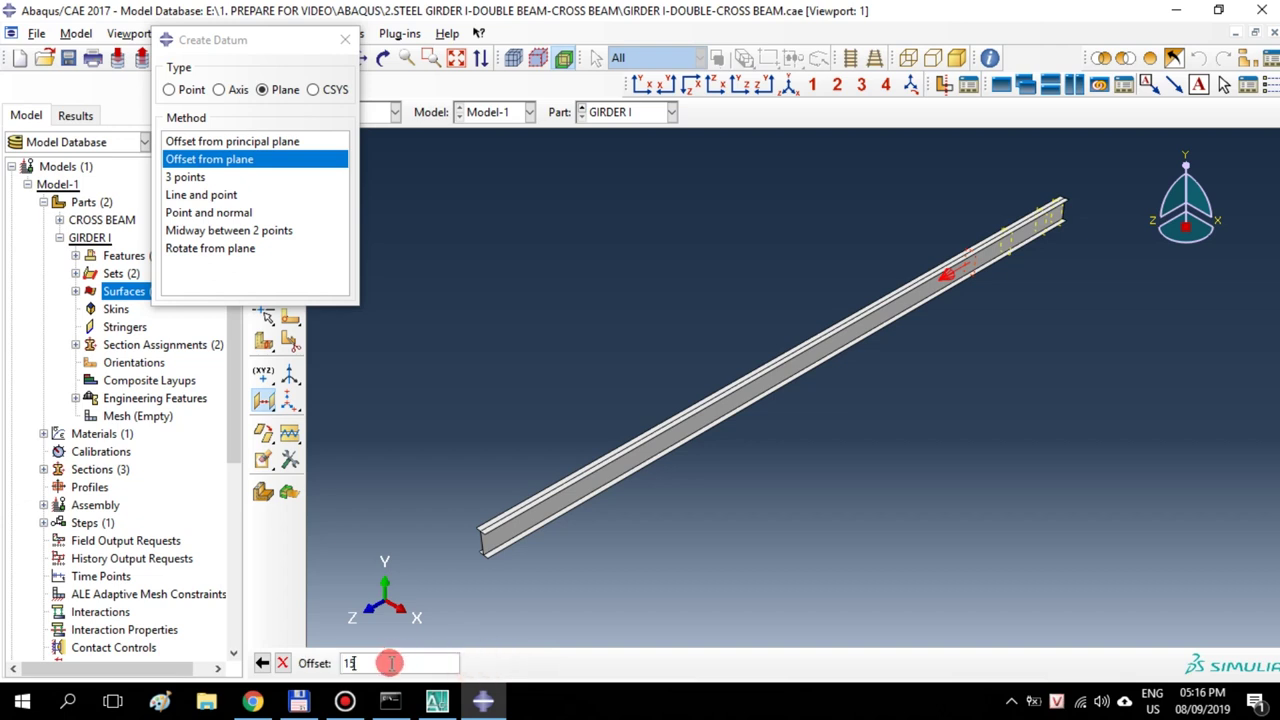
key("Return")
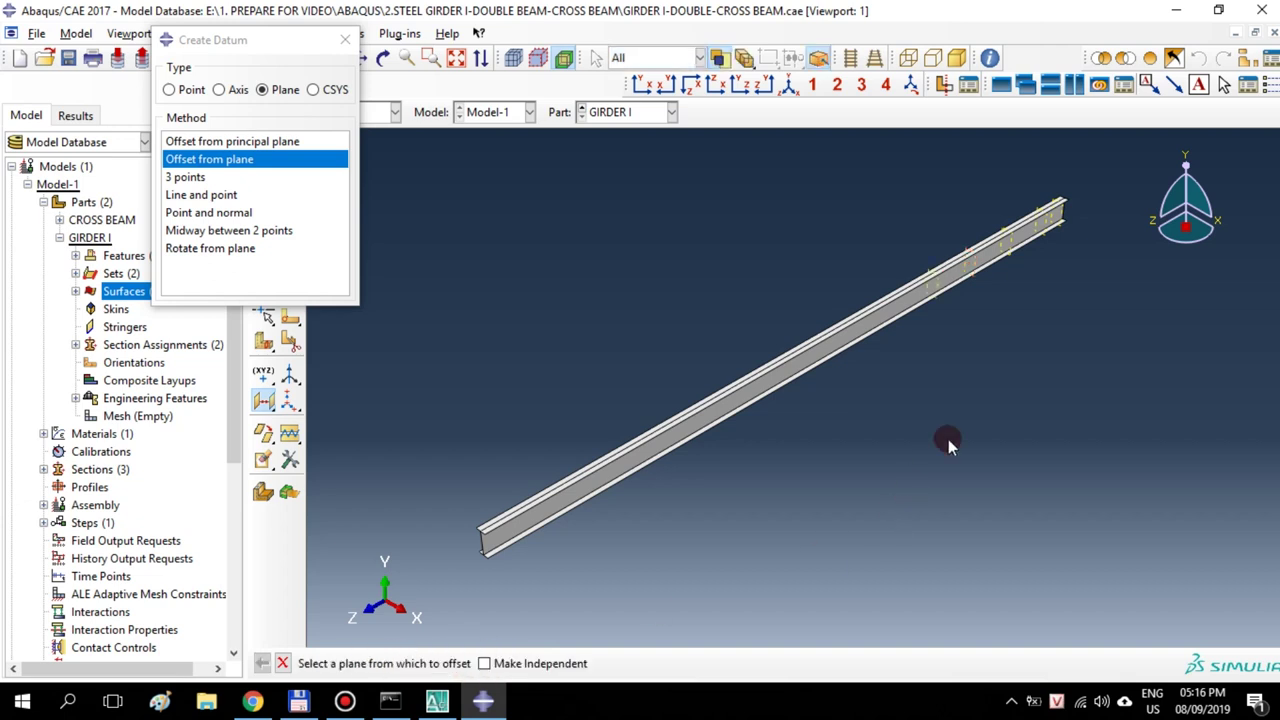
Create a sixth datum plane offset 1500 from the fifth one, keeping the direction along the girder
left_click(928, 298)
left_click(530, 662)
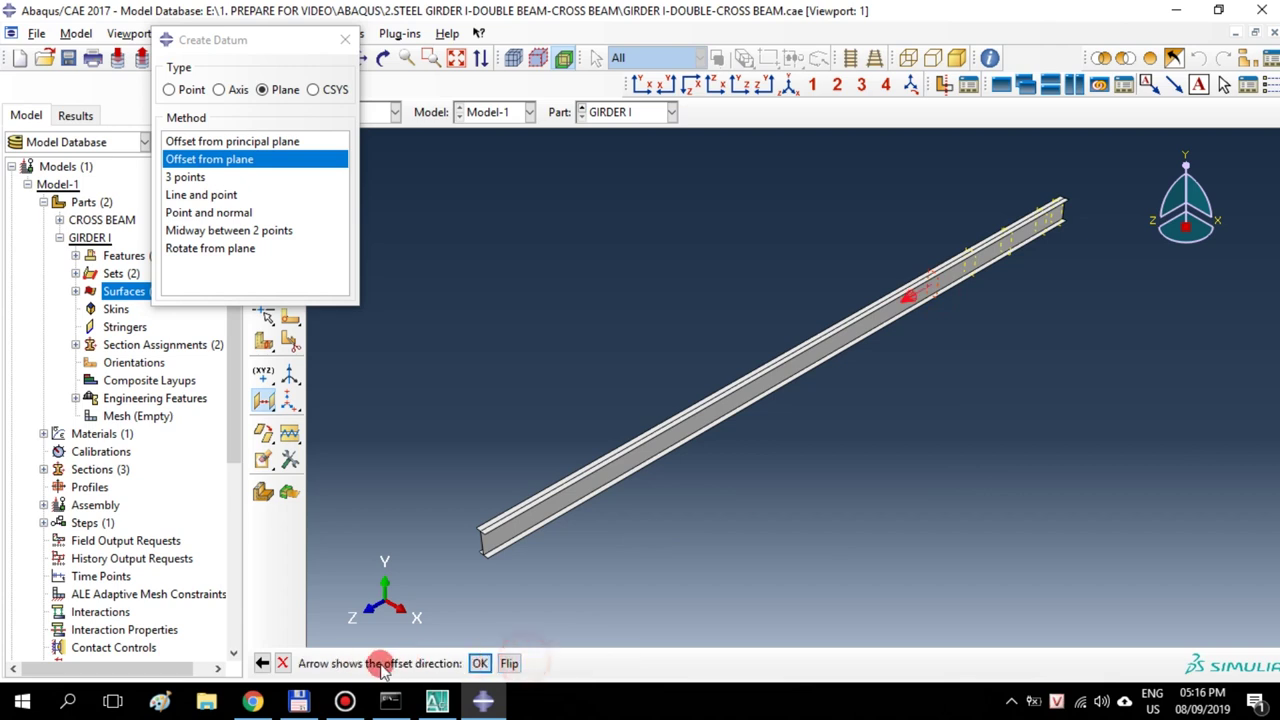
left_click(477, 663)
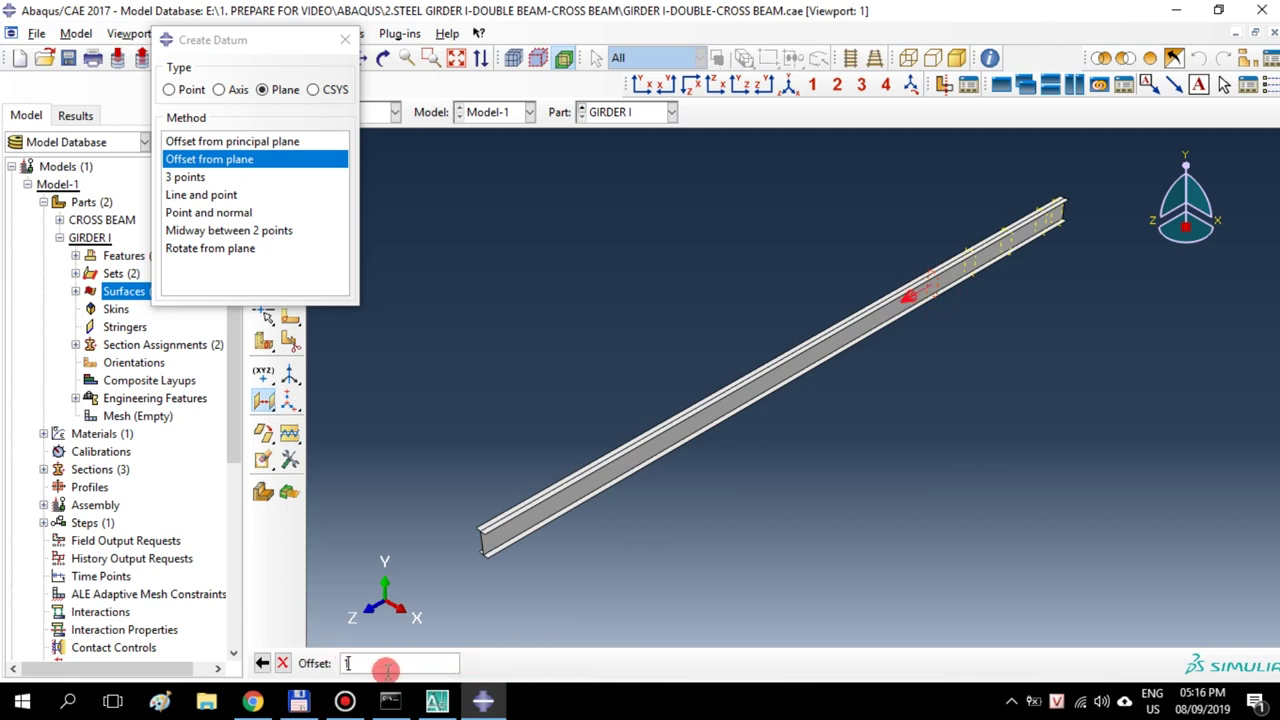
type("1500")
key("Return")
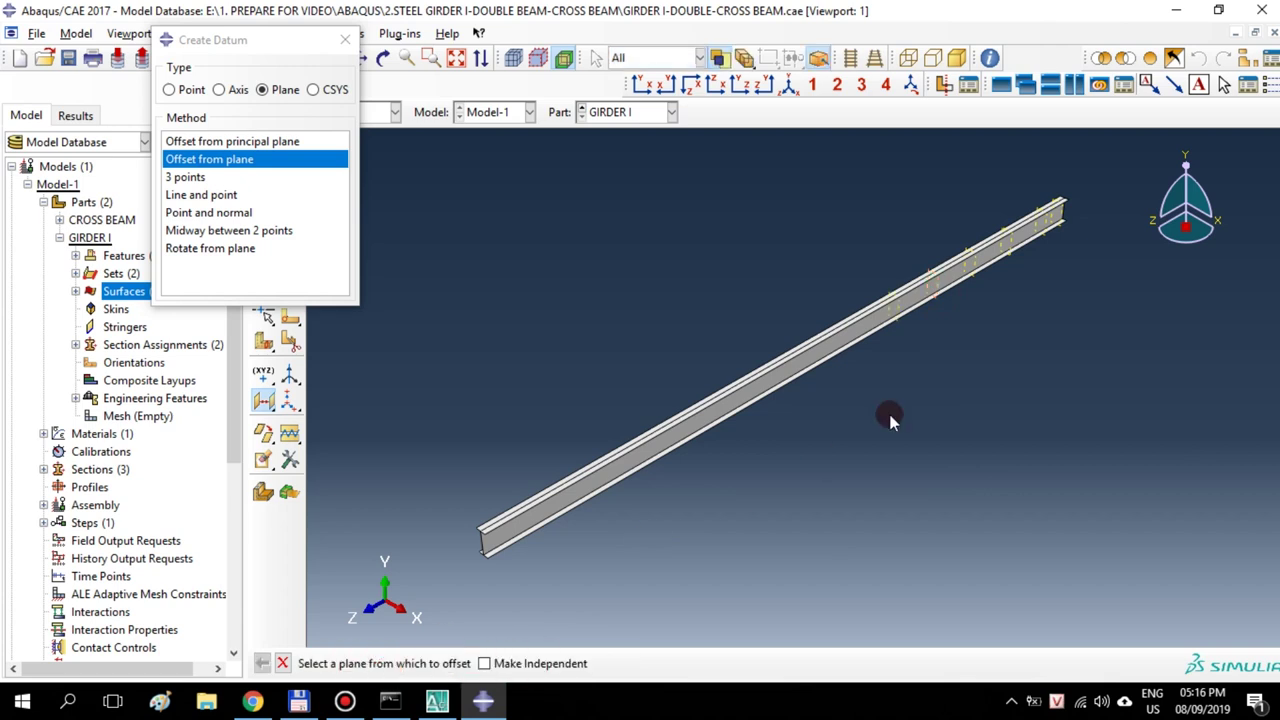
Create a seventh datum plane offset 1500 from the sixth one, keeping the direction along the girder
left_click(900, 320)
left_click(528, 662)
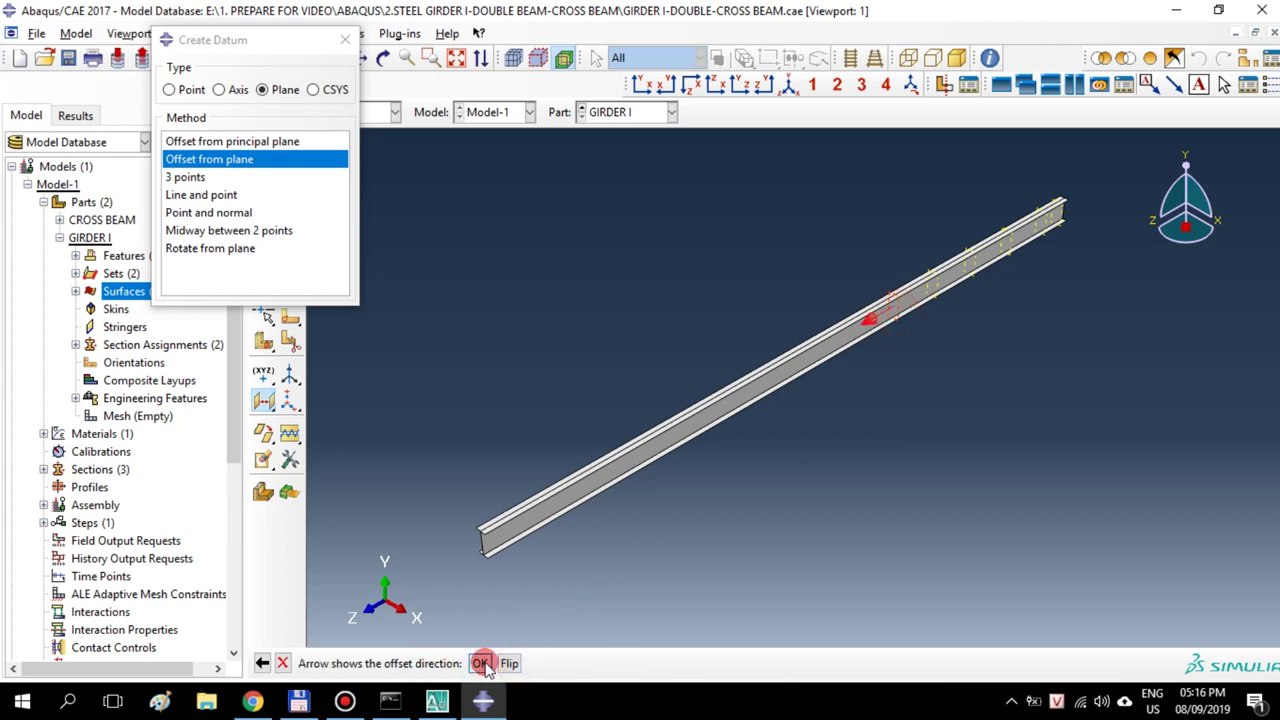
left_click(481, 661)
type("150")
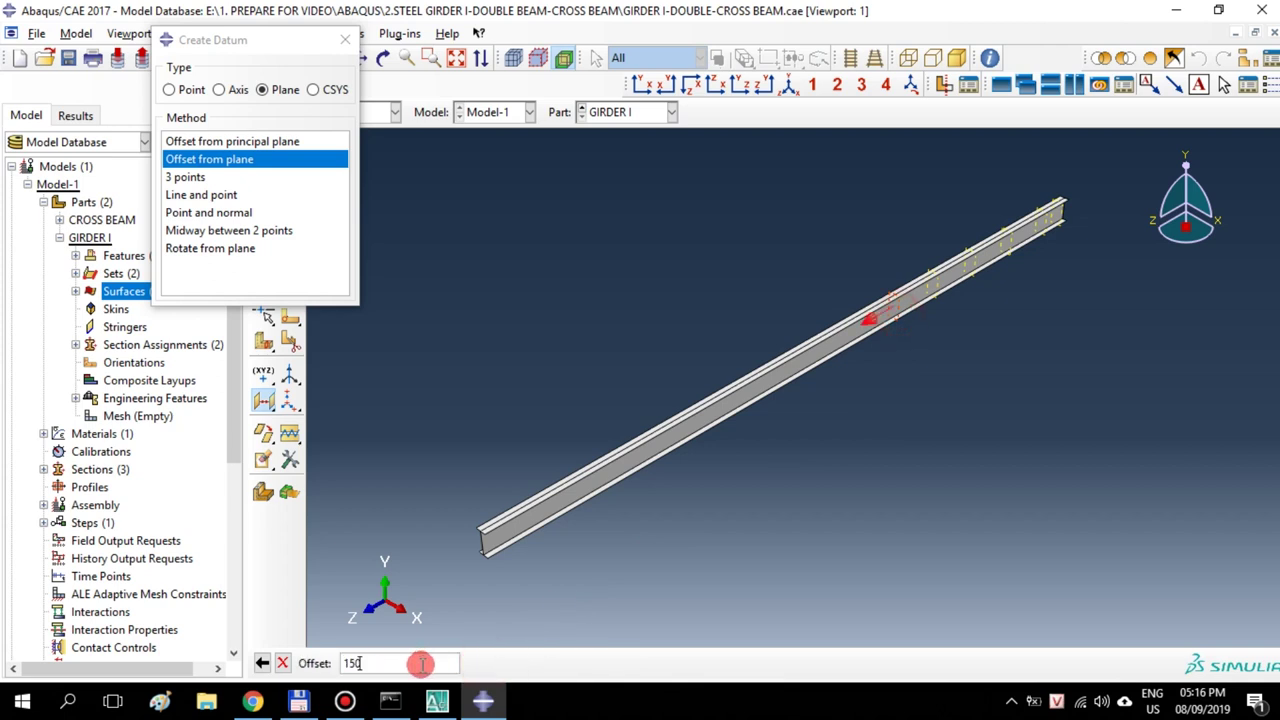
type("0")
key("Return")
Create an eighth datum plane offset 1500 from the seventh one, keeping the direction along the girder
left_click(860, 338)
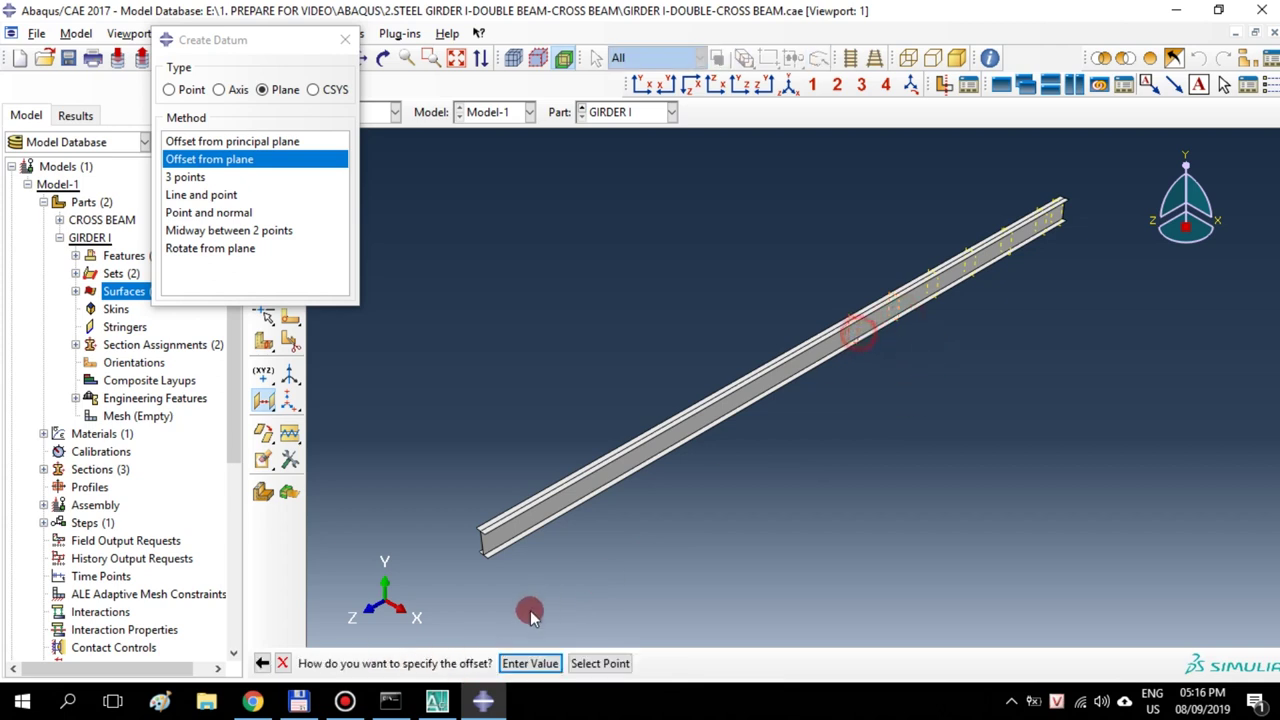
left_click(528, 662)
left_click(480, 663)
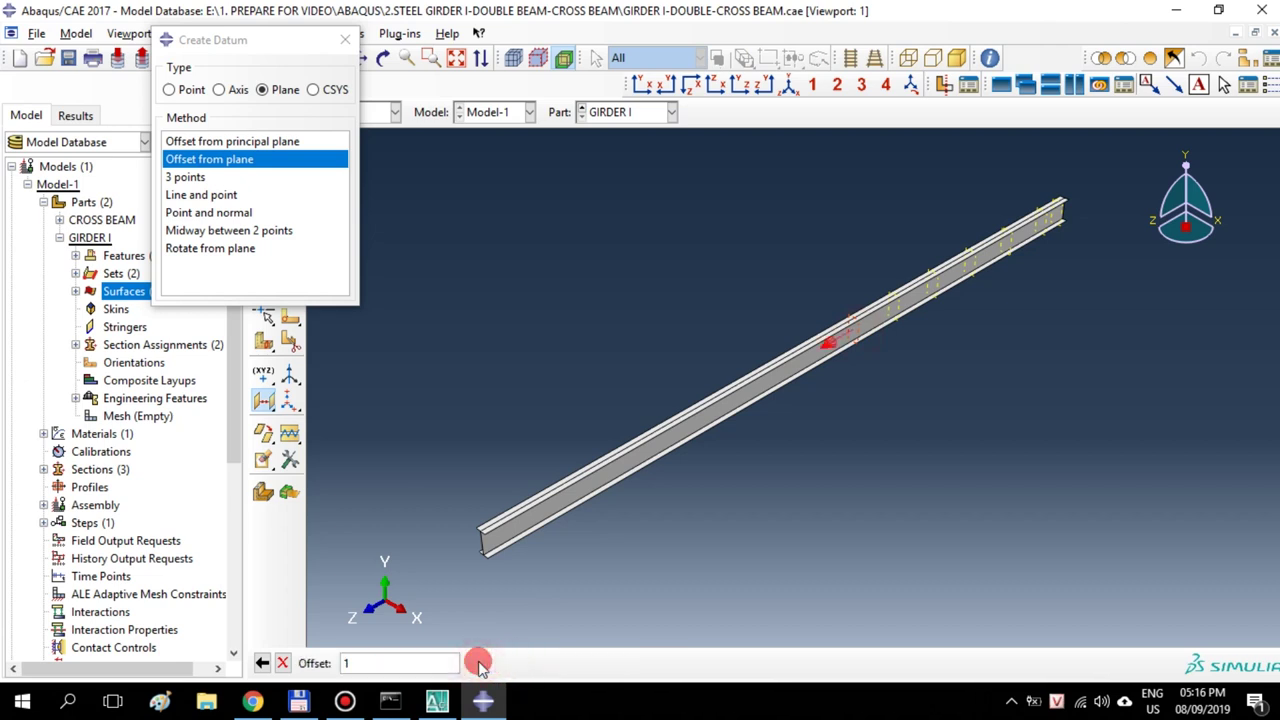
key("Return")
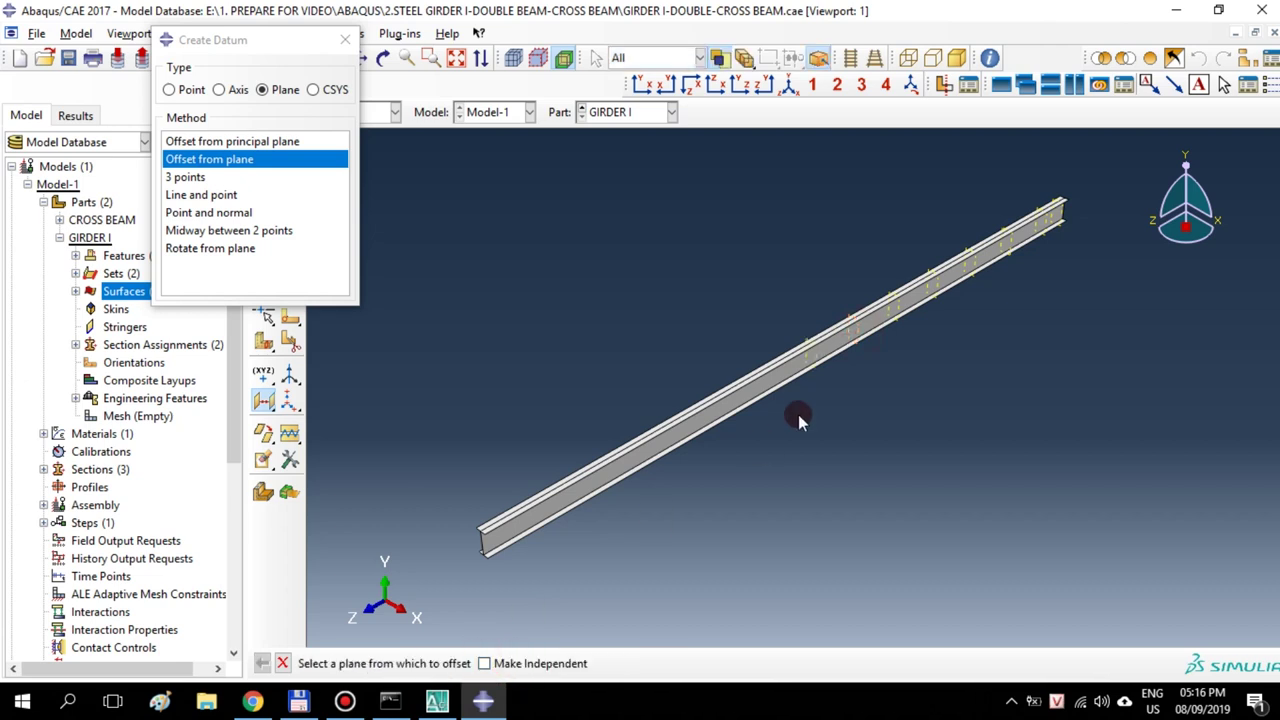
Create a ninth datum plane offset 1500 from the eighth one, keeping the direction along the girder
left_click(818, 360)
left_click(528, 662)
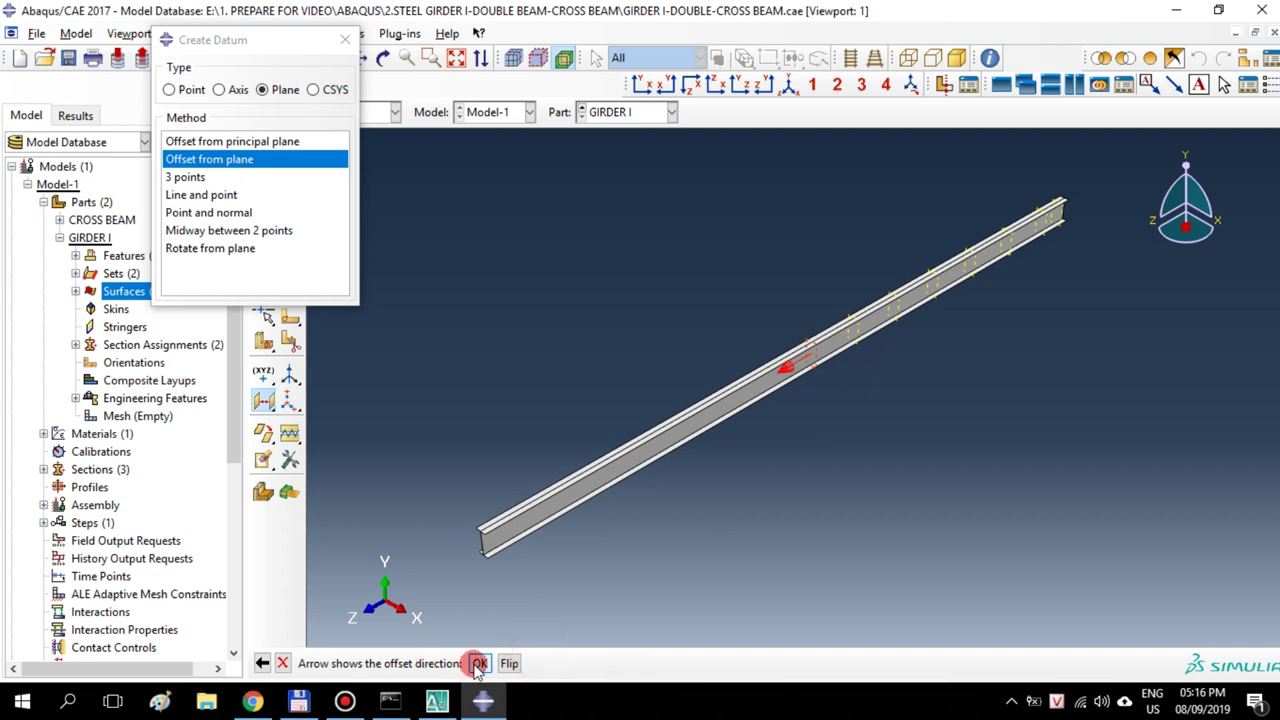
left_click(479, 663)
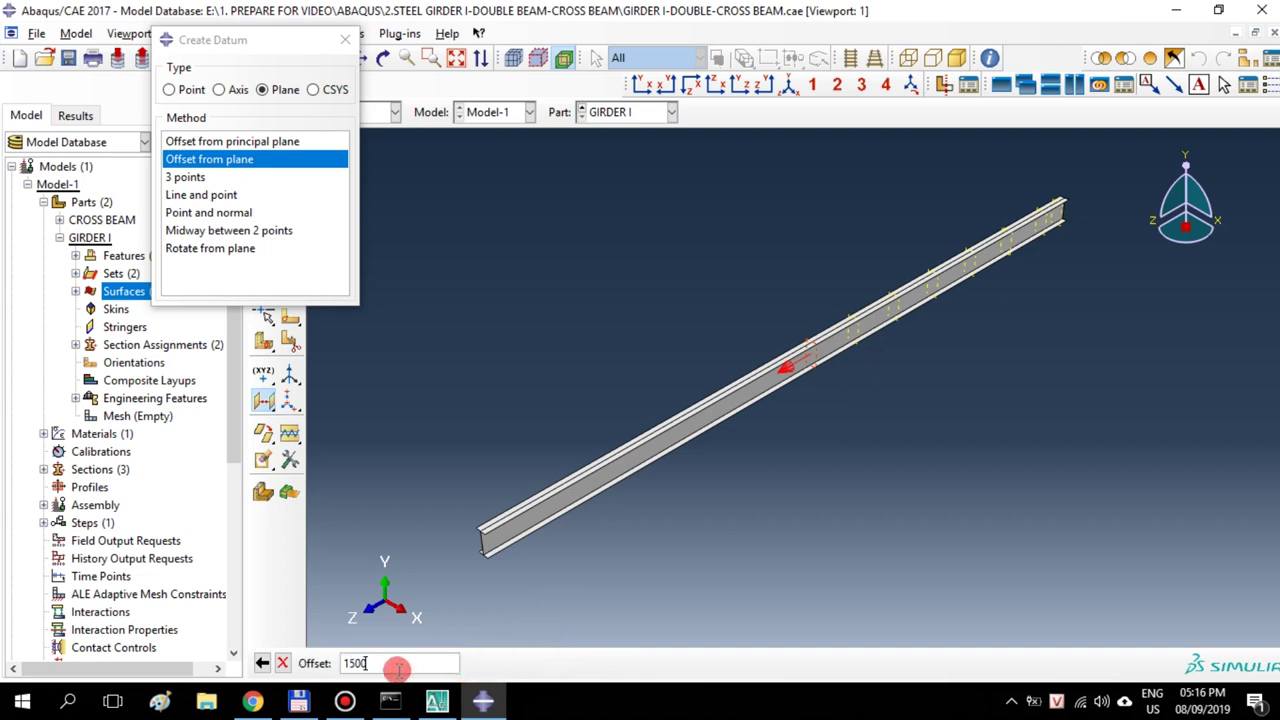
type("1500")
key("Return")
Create a tenth datum plane offset 1500 from the ninth one, keeping the direction along the girder
left_click(775, 385)
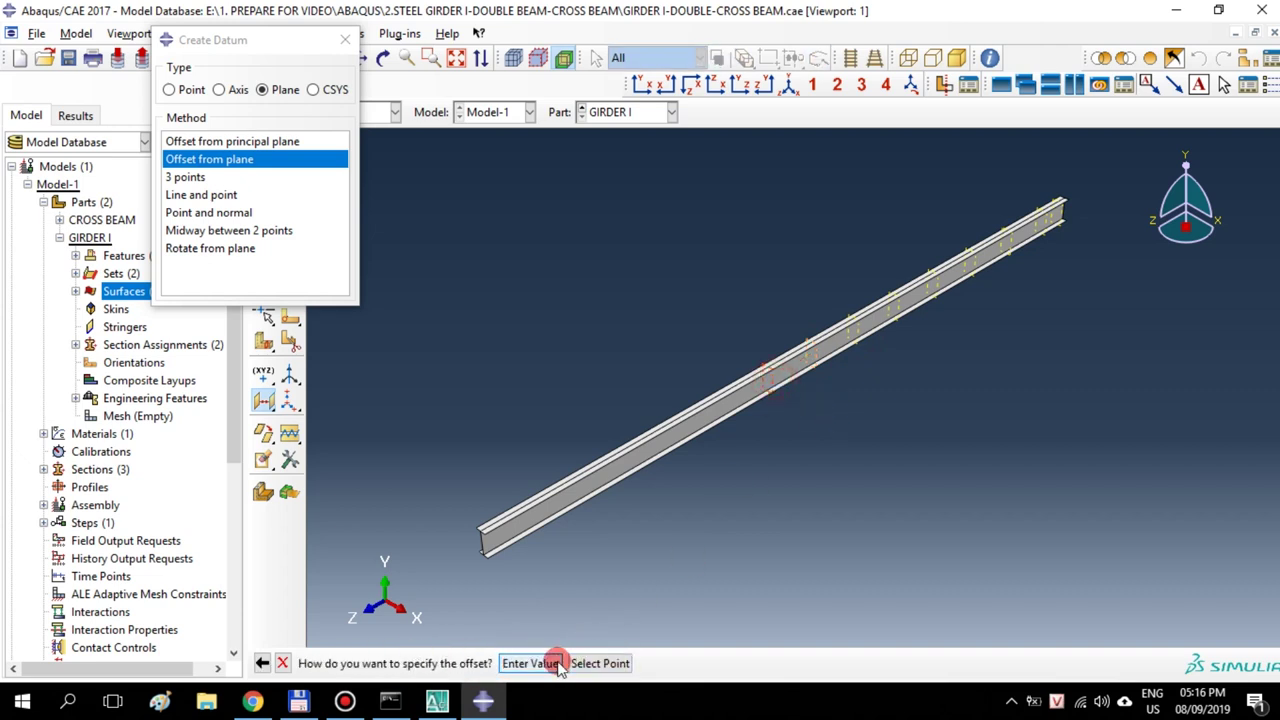
left_click(528, 662)
left_click(479, 663)
double_click(370, 664)
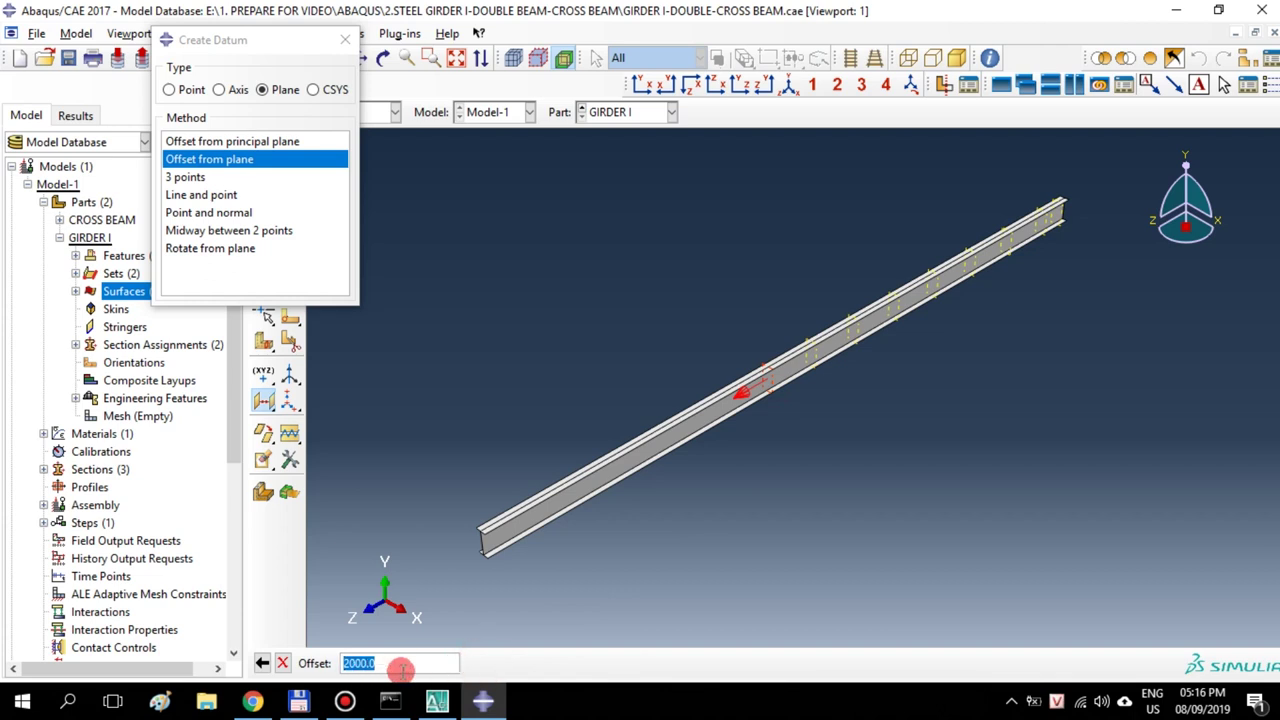
key("Return")
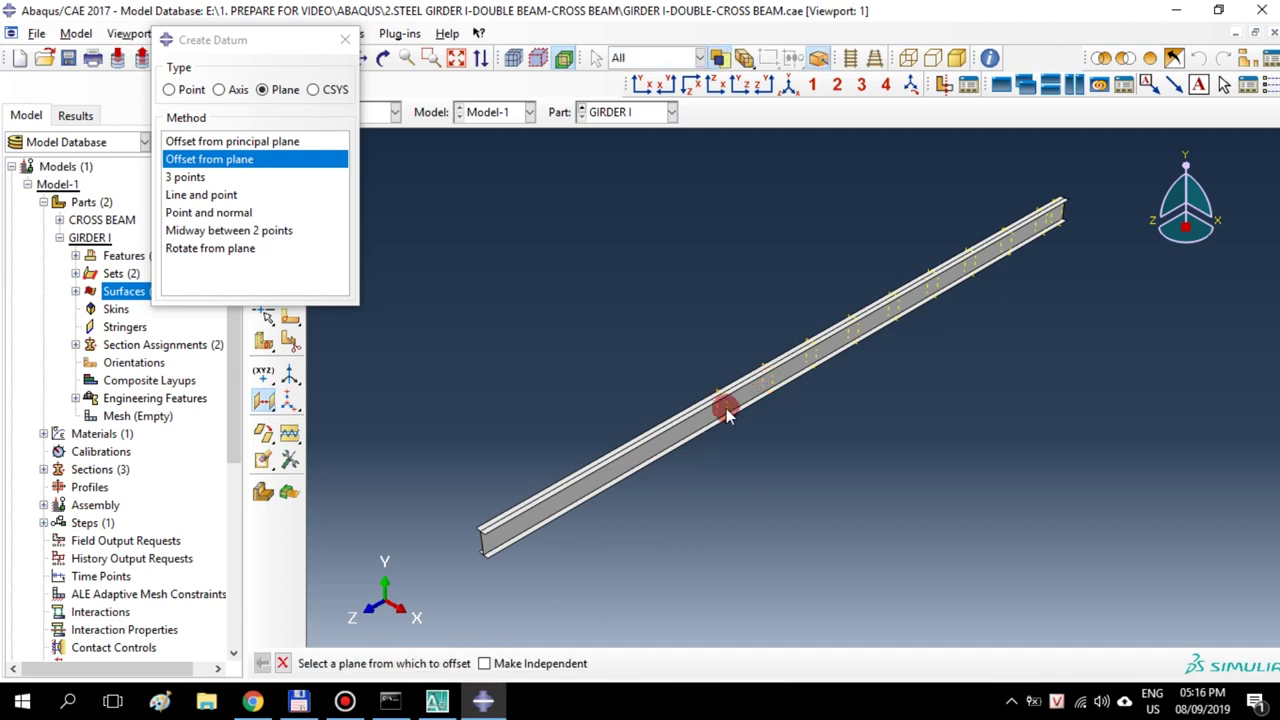
Create an eleventh datum plane offset 1500 from the tenth one, keeping the direction along the girder
left_click(727, 416)
left_click(528, 663)
left_click(479, 663)
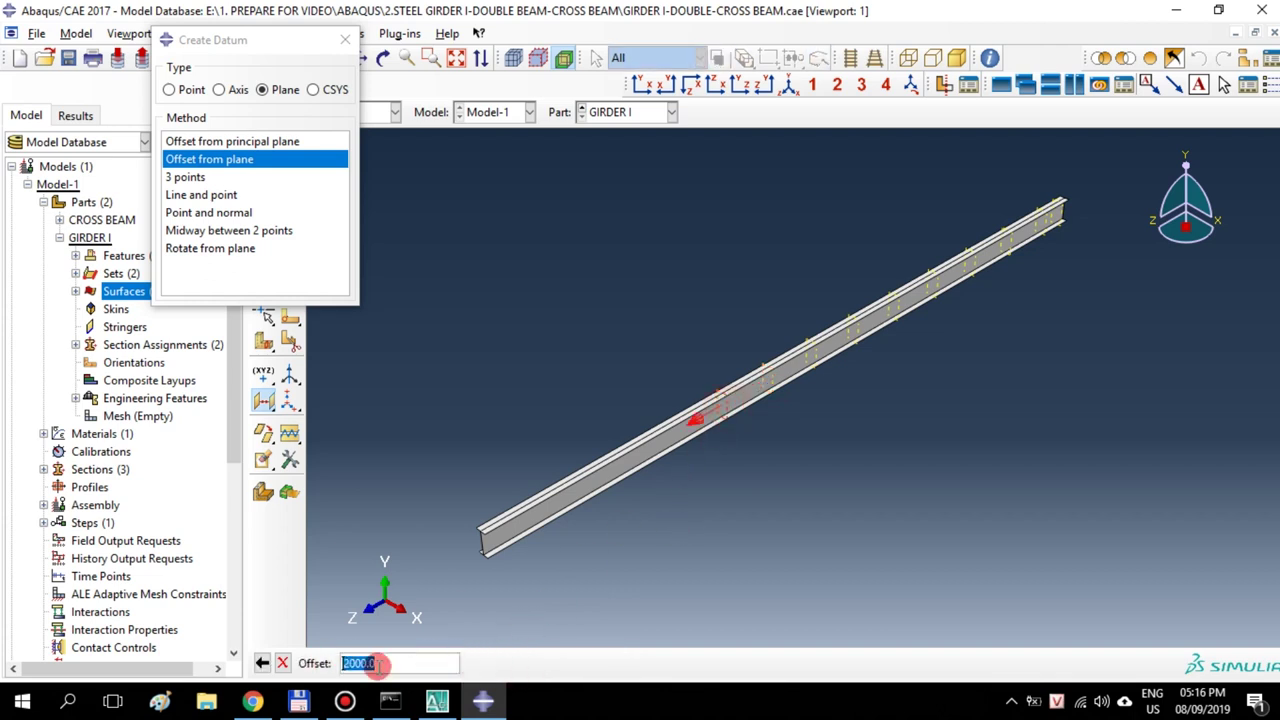
type("1500")
key("Return")
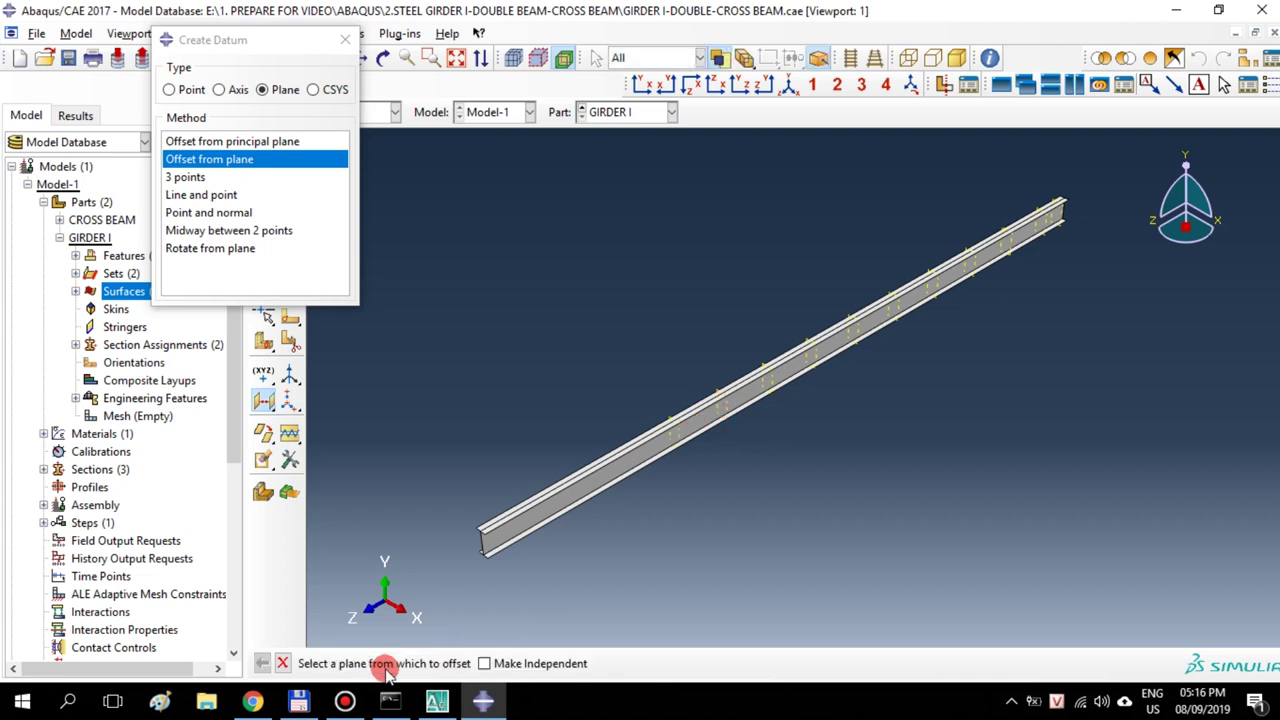
Create a twelfth datum plane offset 1500 from the eleventh one, keeping the direction along the girder
left_click(678, 443)
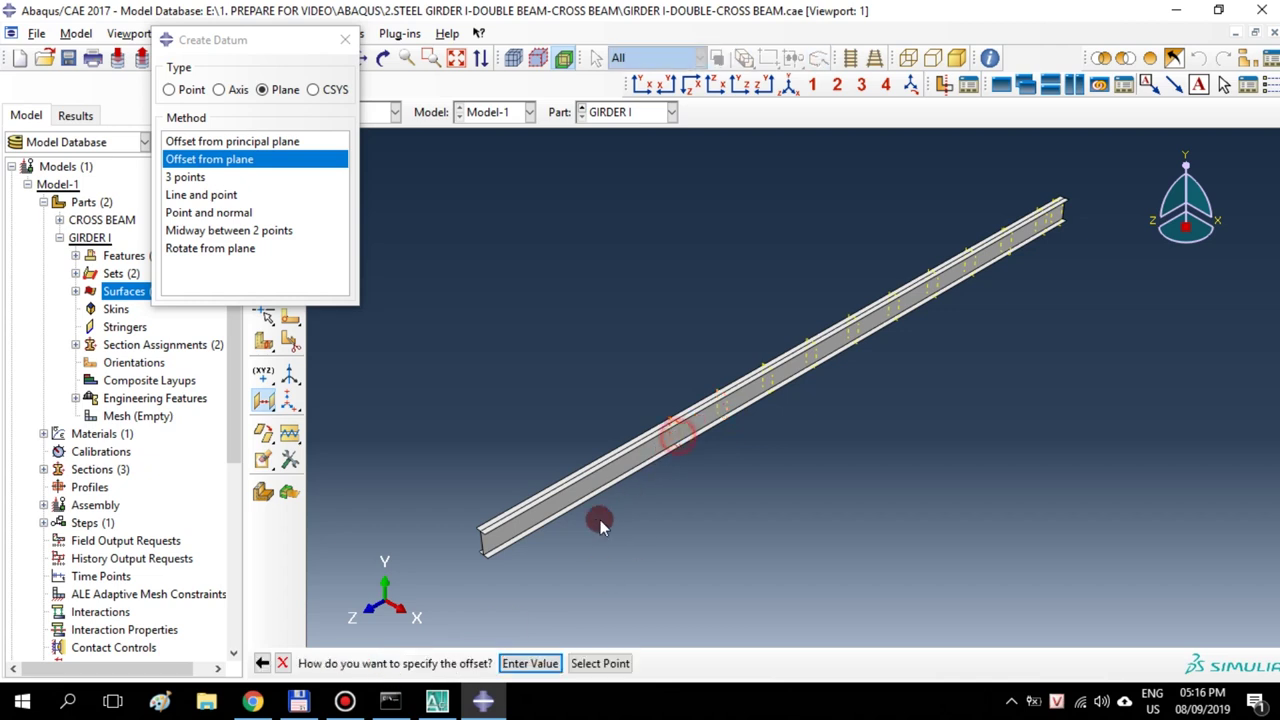
left_click(528, 663)
left_click(480, 663)
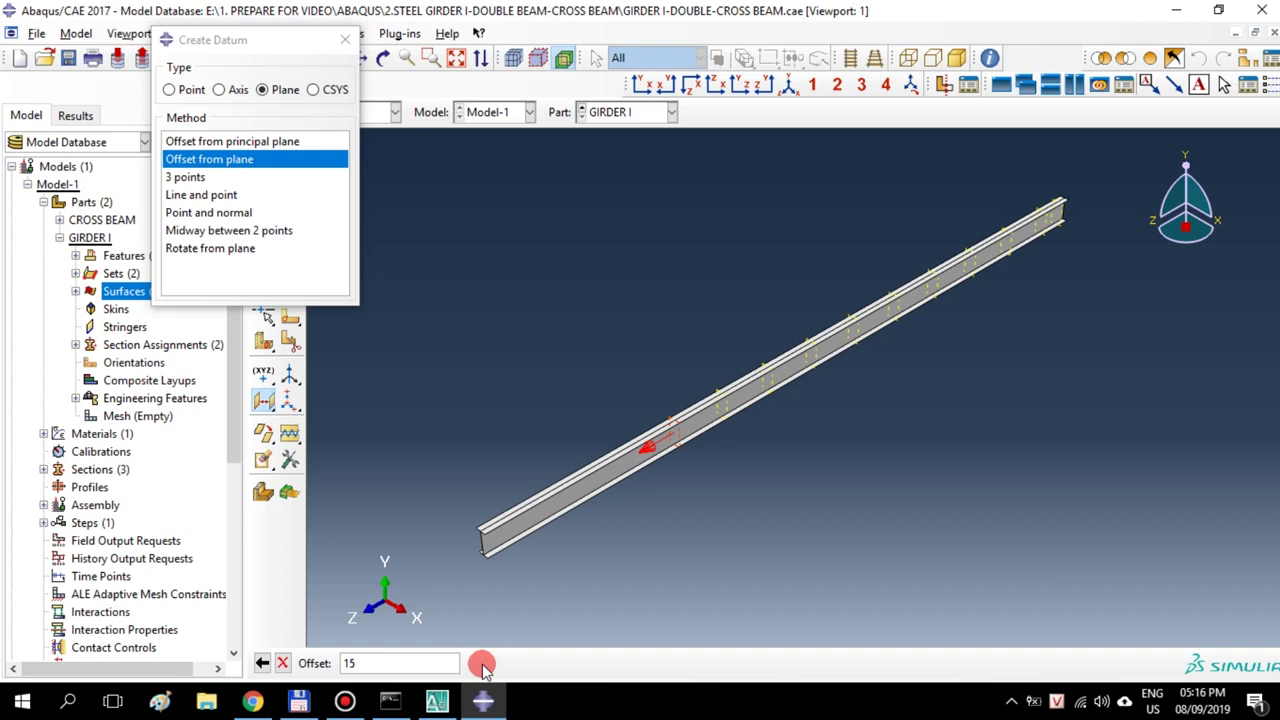
type("1500")
key("Return")
Create a thirteenth datum plane offset 1500 from the twelfth one, keeping the direction along the girder
left_click(628, 468)
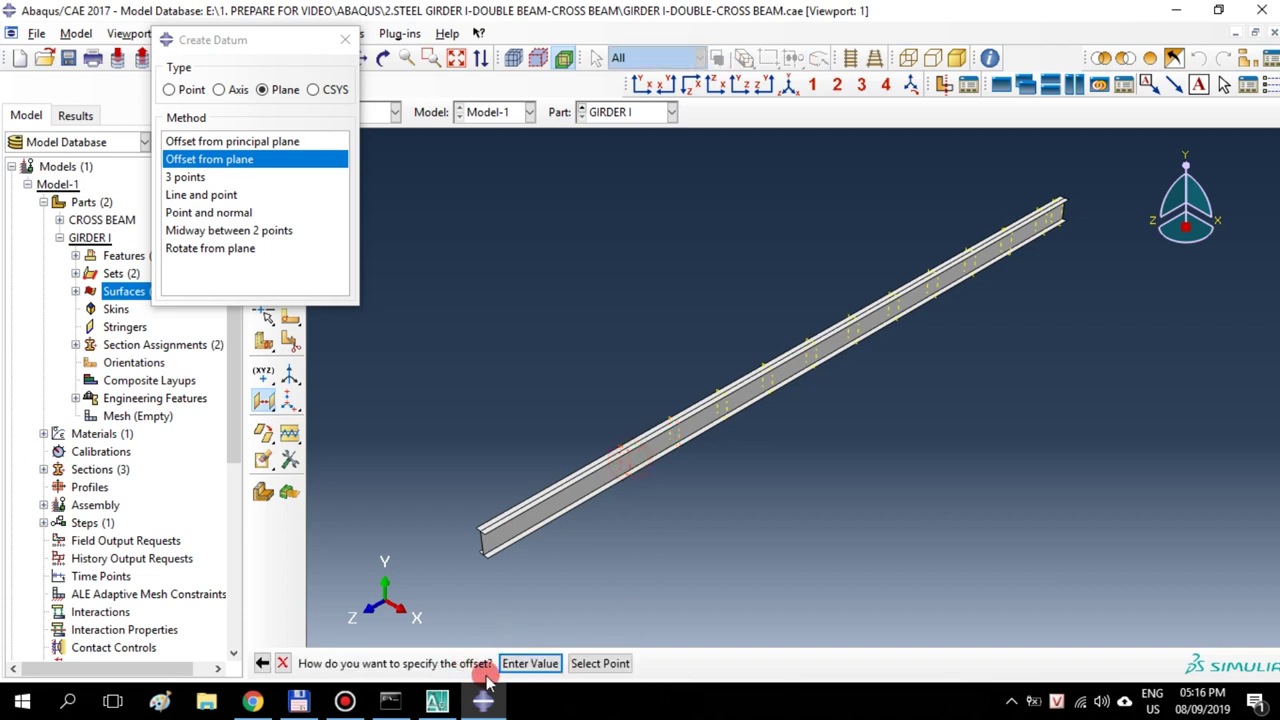
left_click(526, 663)
left_click(482, 663)
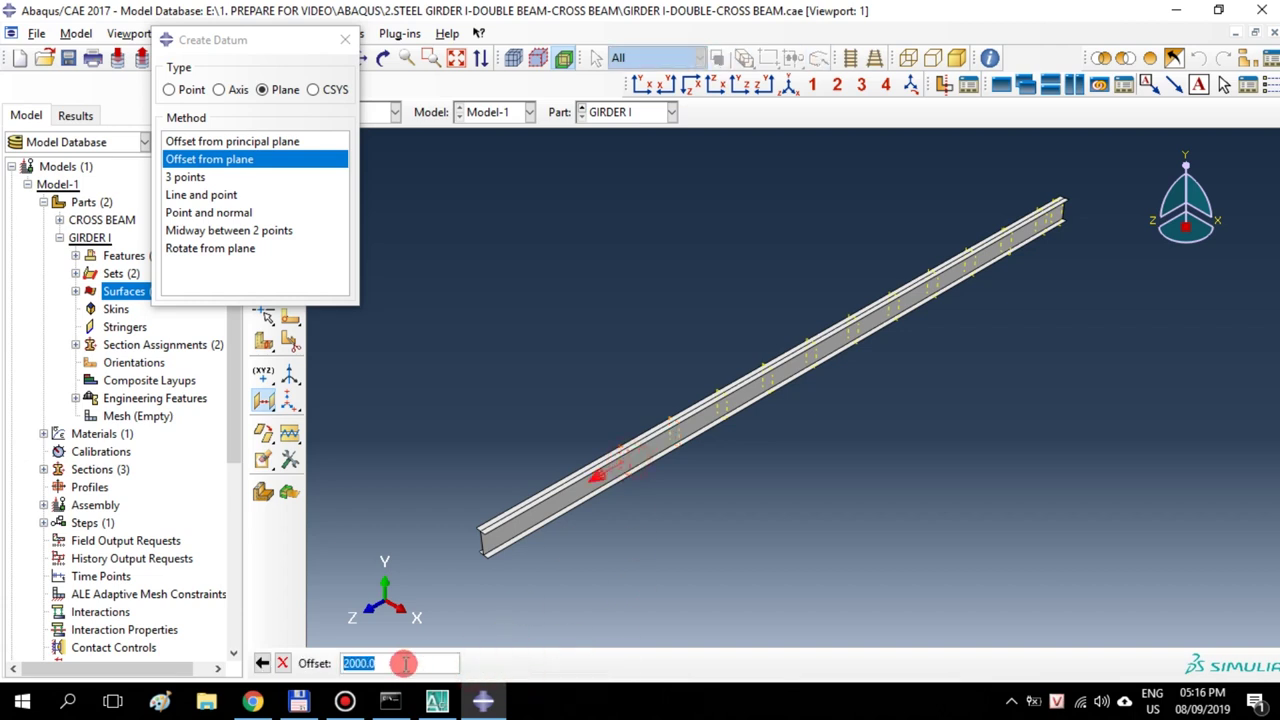
type("1500")
key("Return")
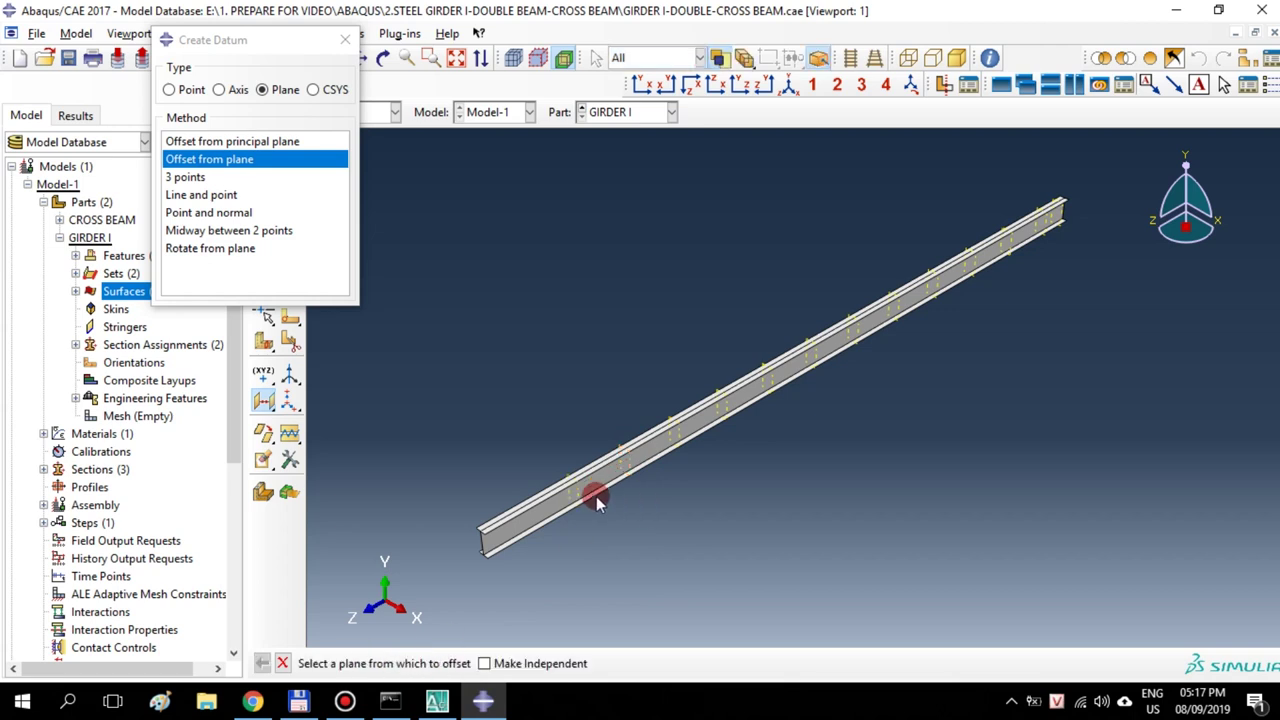
Create a fourteenth datum plane offset 1500 from the thirteenth one, keeping the direction along the girder
left_click(580, 502)
left_click(520, 663)
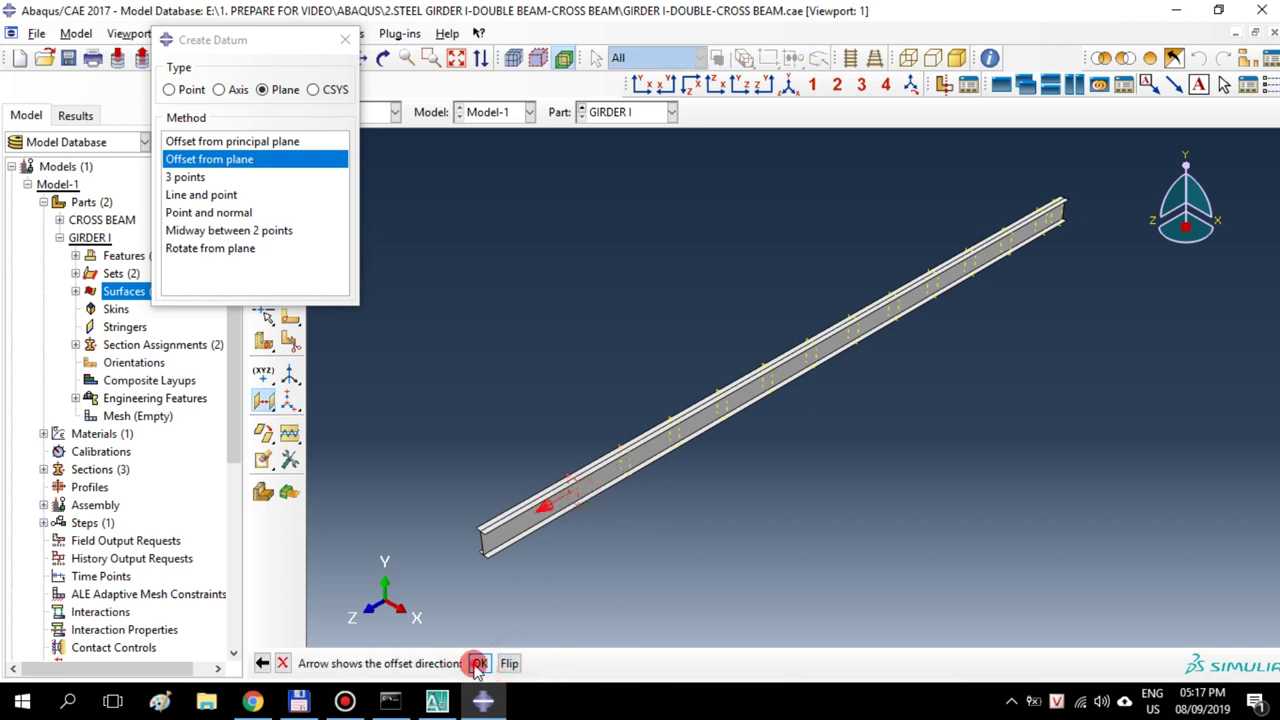
left_click(474, 663)
type("1500")
key("Return")
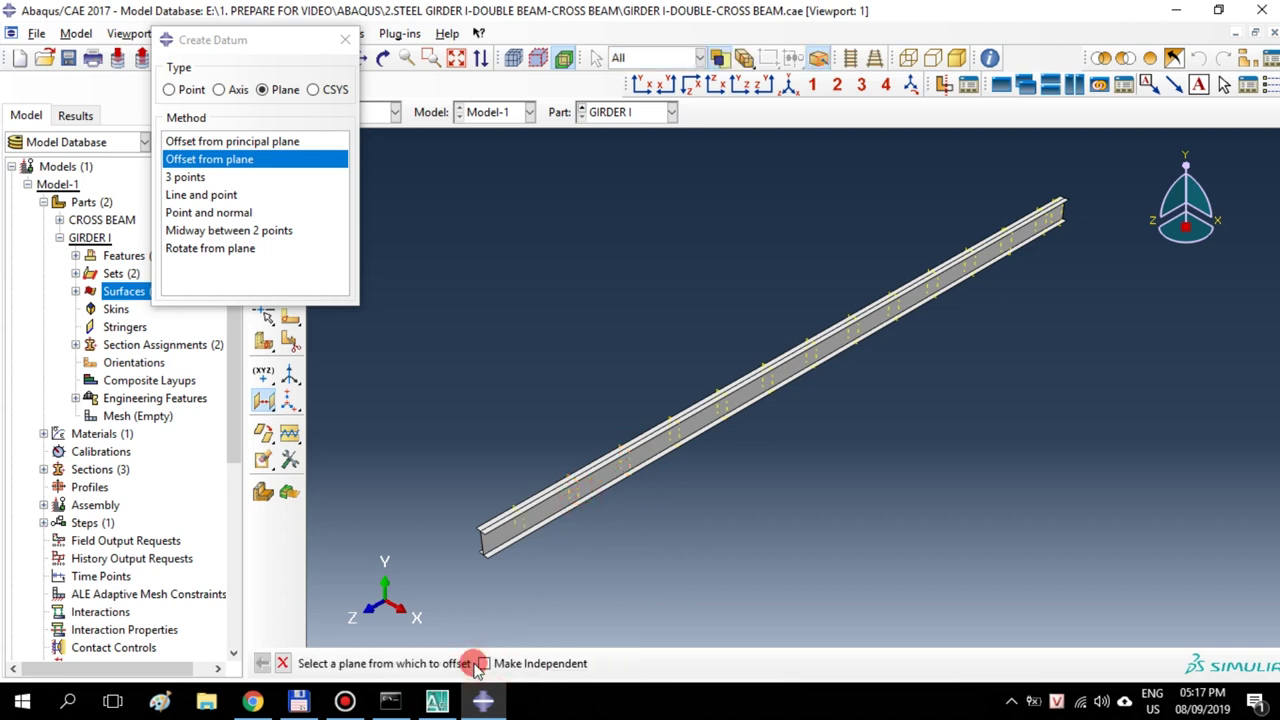
Create a last datum plane offset from the fourteenth one, just before the girder's near end, and finish creating datums
left_click(527, 530)
left_click(521, 663)
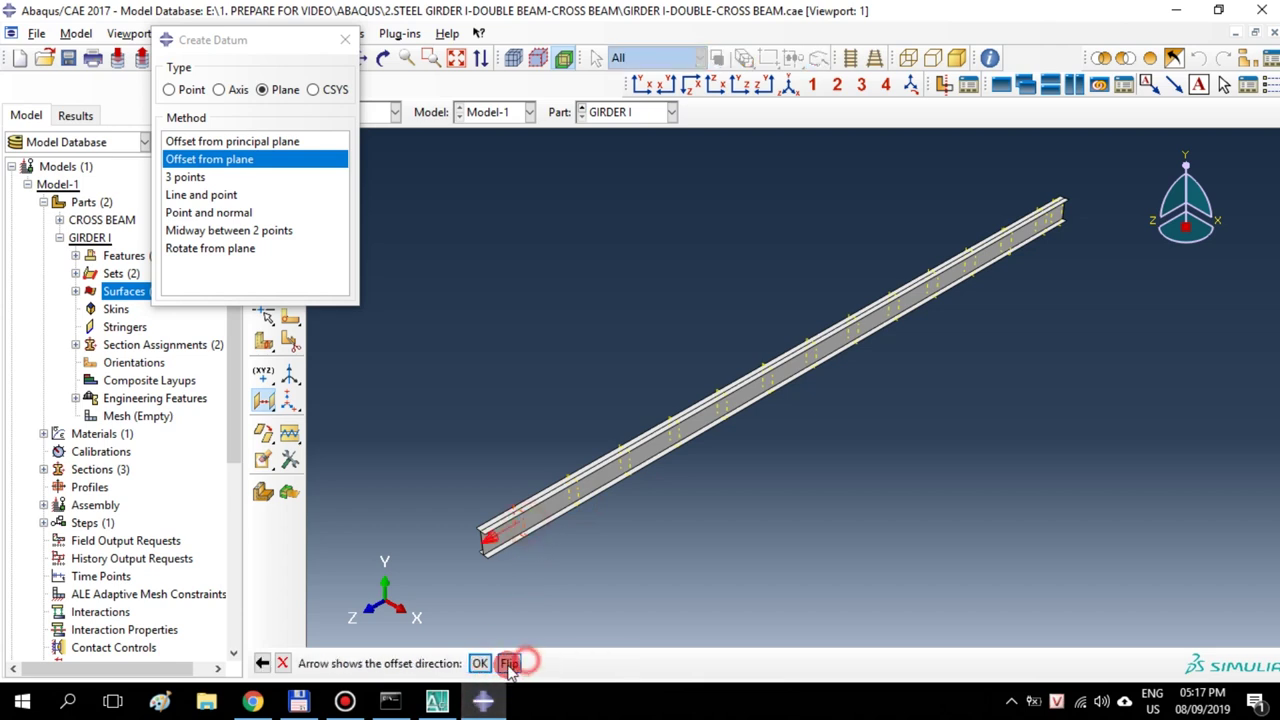
left_click(474, 663)
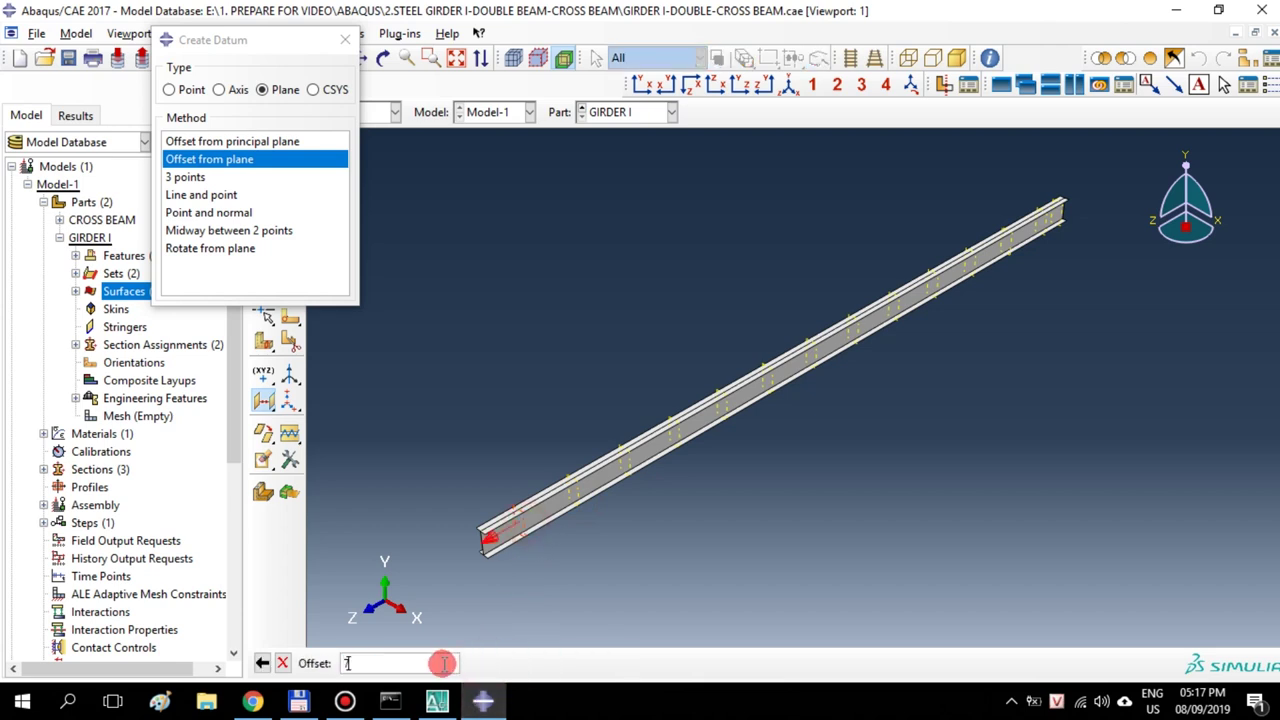
key("Return")
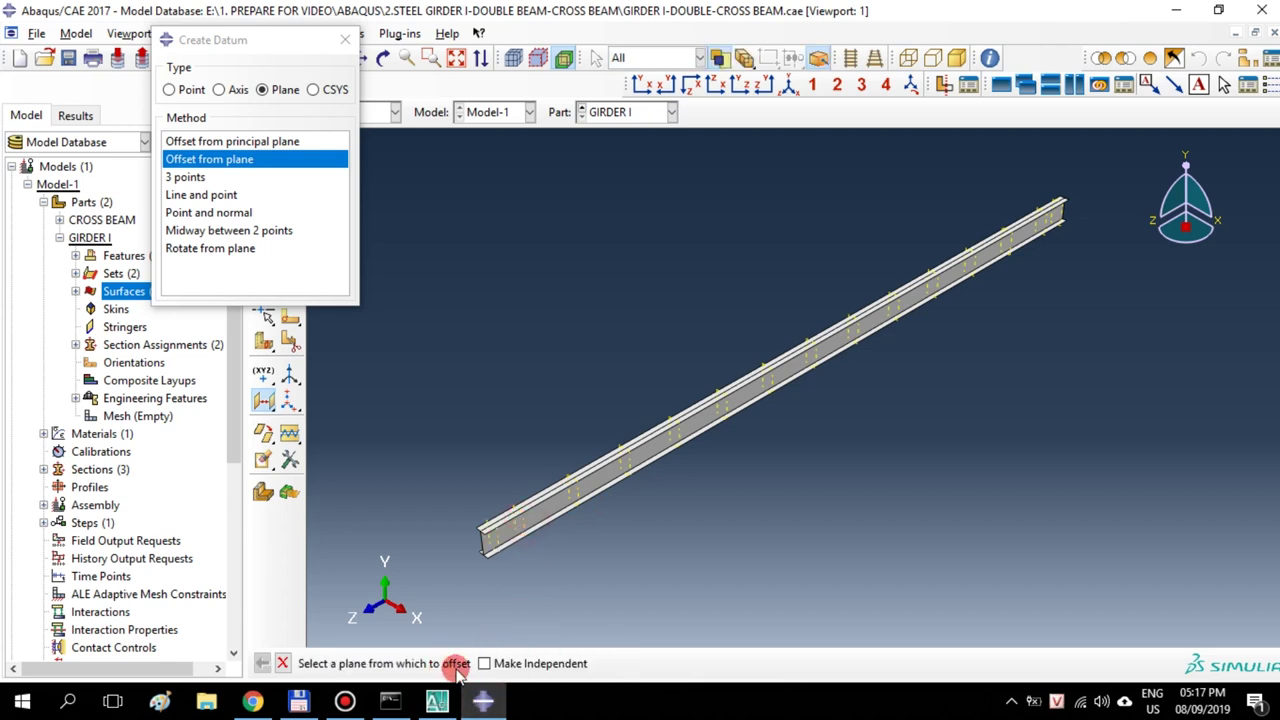
left_click(345, 39)
Partition all faces of GIRDER I with the Use datum plane method at the first datum plane, nearest the far end
left_click(291, 328)
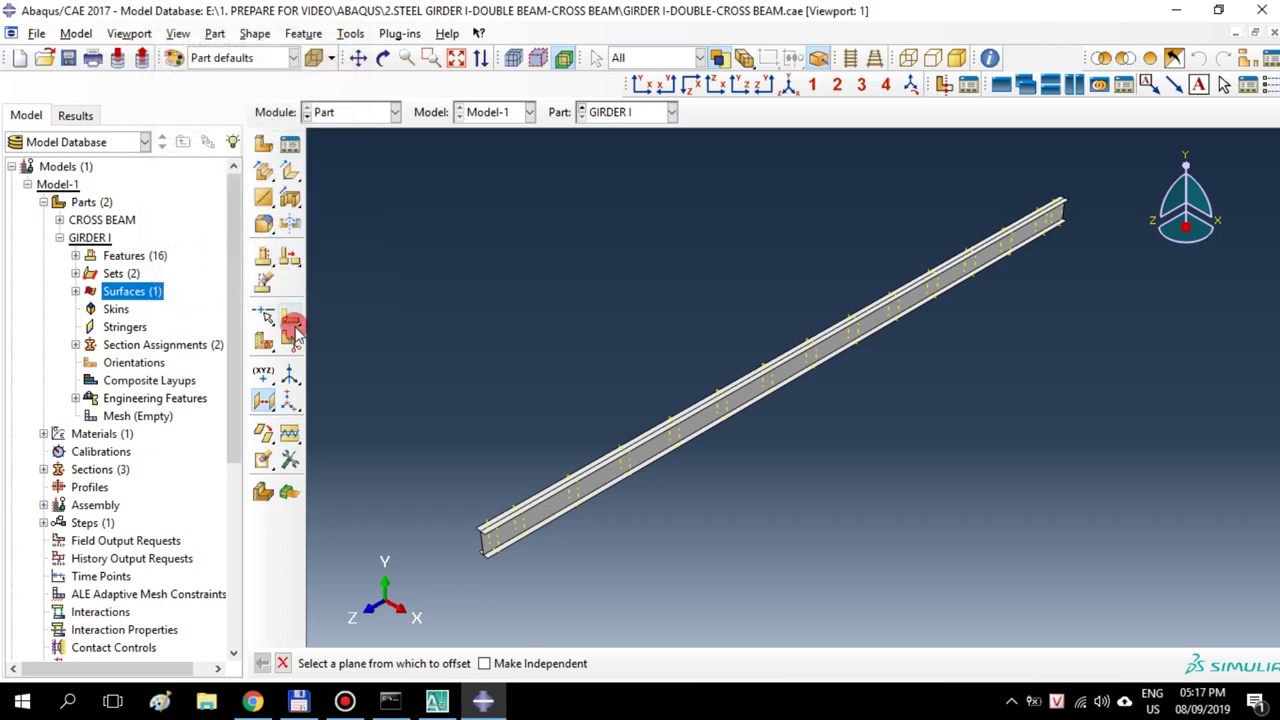
left_click(291, 340)
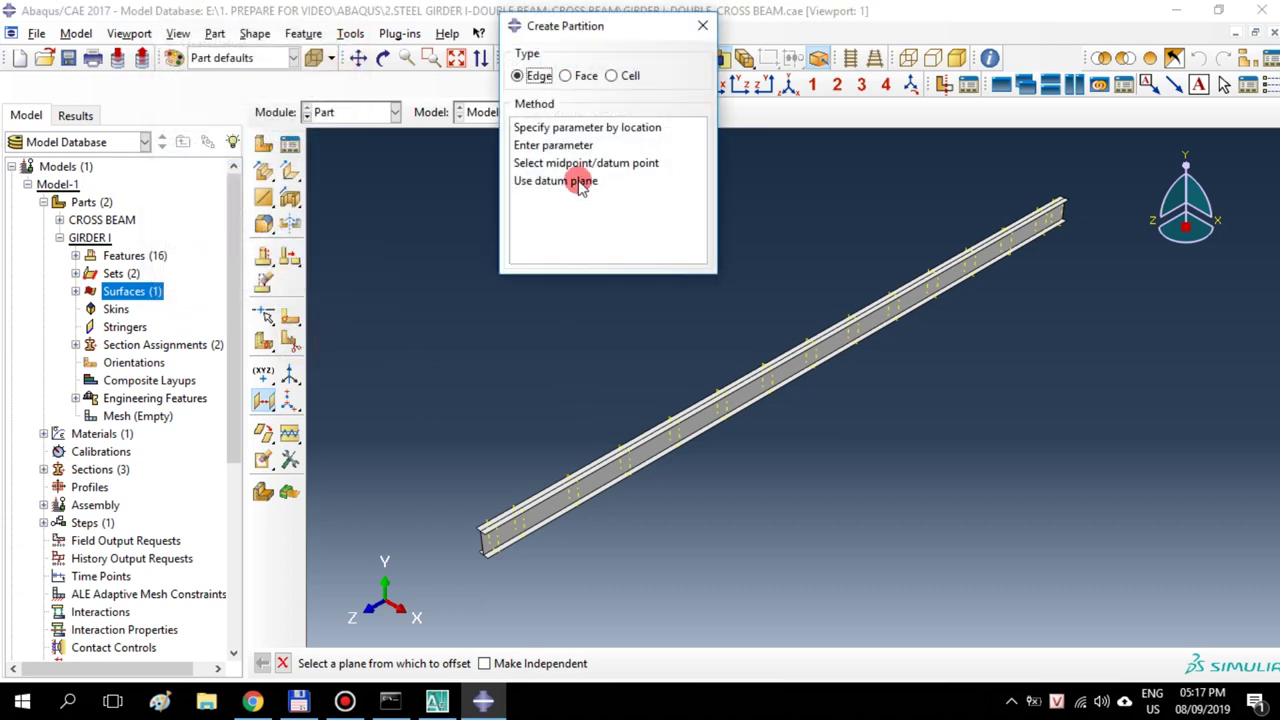
left_click(588, 76)
left_click(555, 163)
scroll(666, 367, "down", 2)
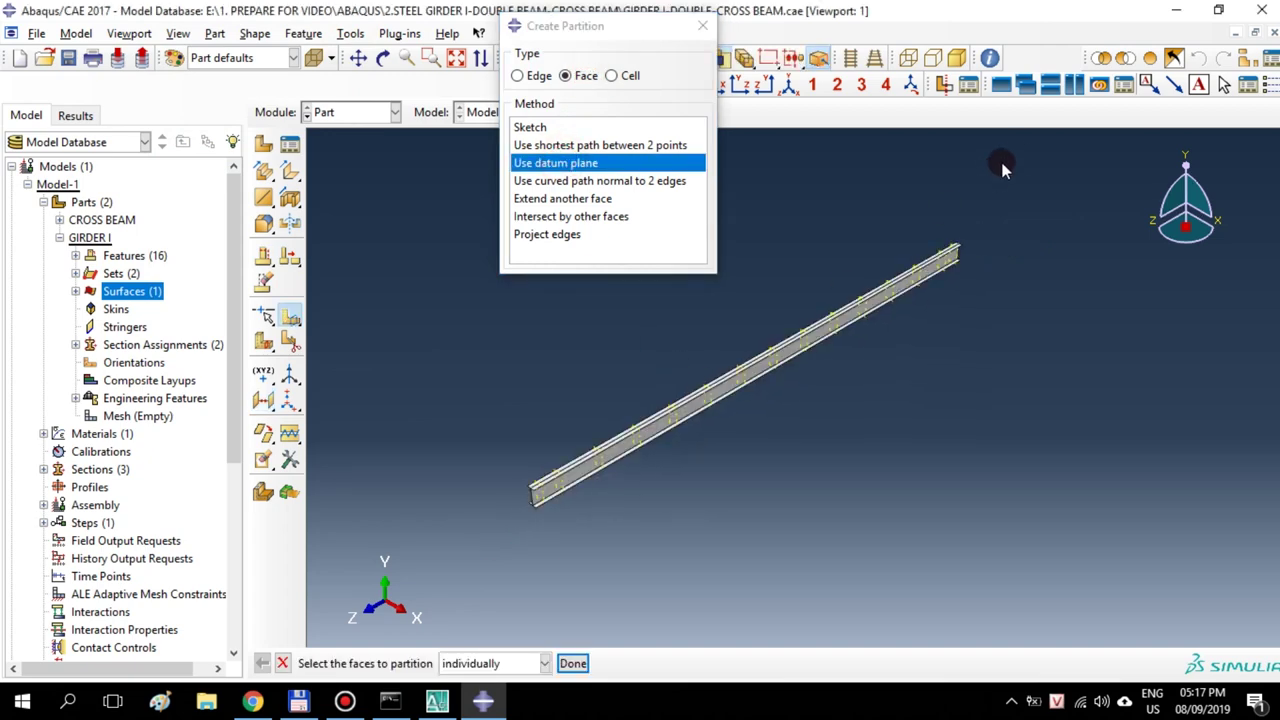
left_click_drag(1018, 162, 347, 573)
left_click(572, 663)
scroll(960, 245, "up", 4)
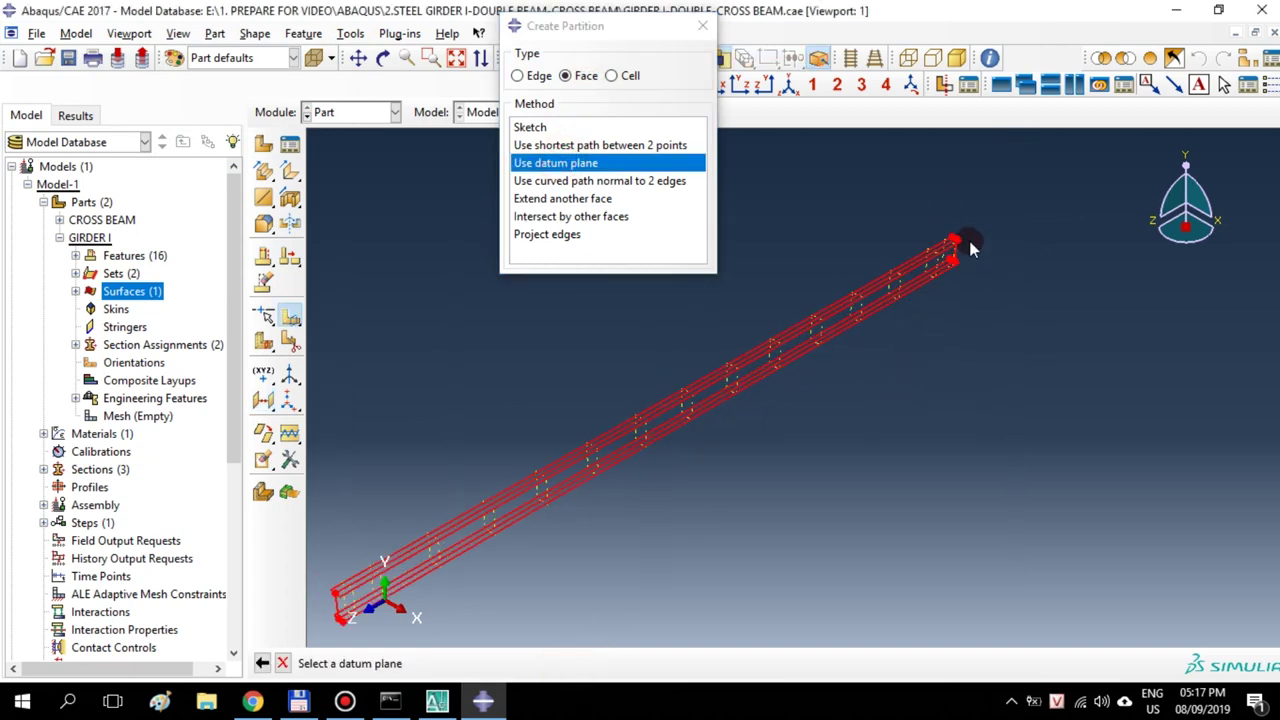
scroll(946, 272, "up", 2)
left_click(944, 275)
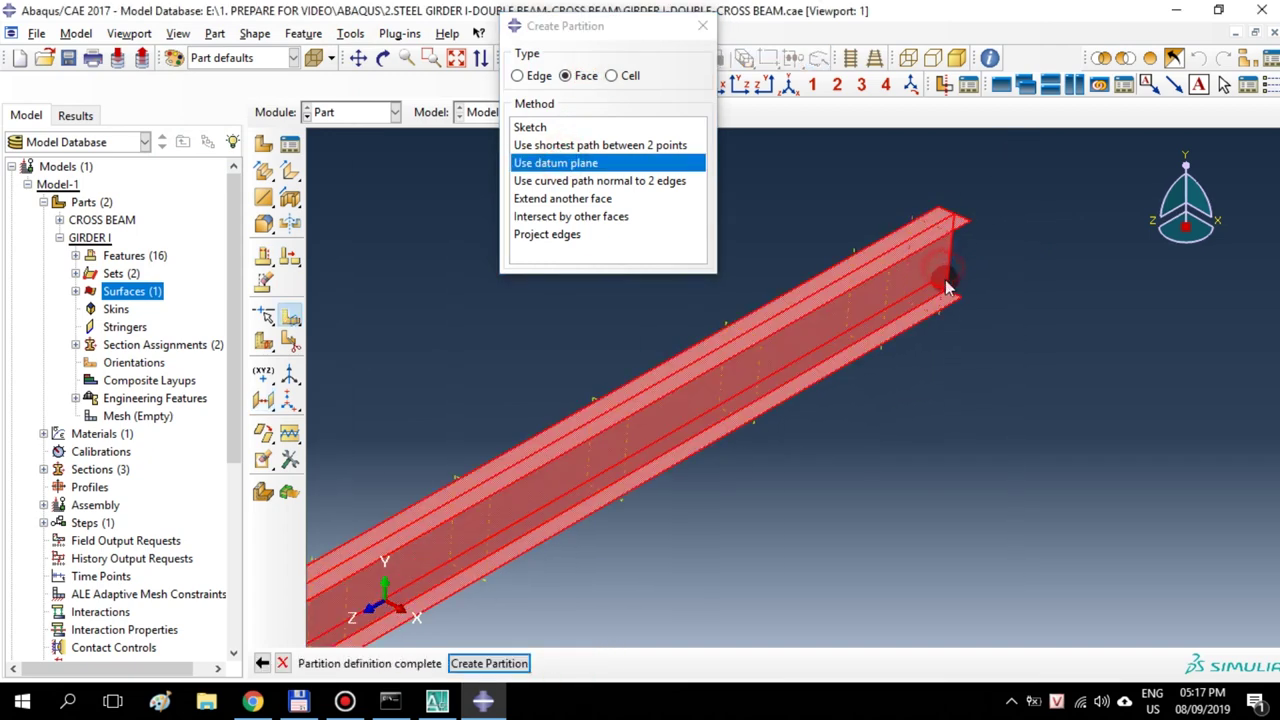
left_click(488, 663)
Partition the girder's web and flange faces at the second datum plane from the far end
left_click_drag(794, 157, 986, 445)
left_click(572, 663)
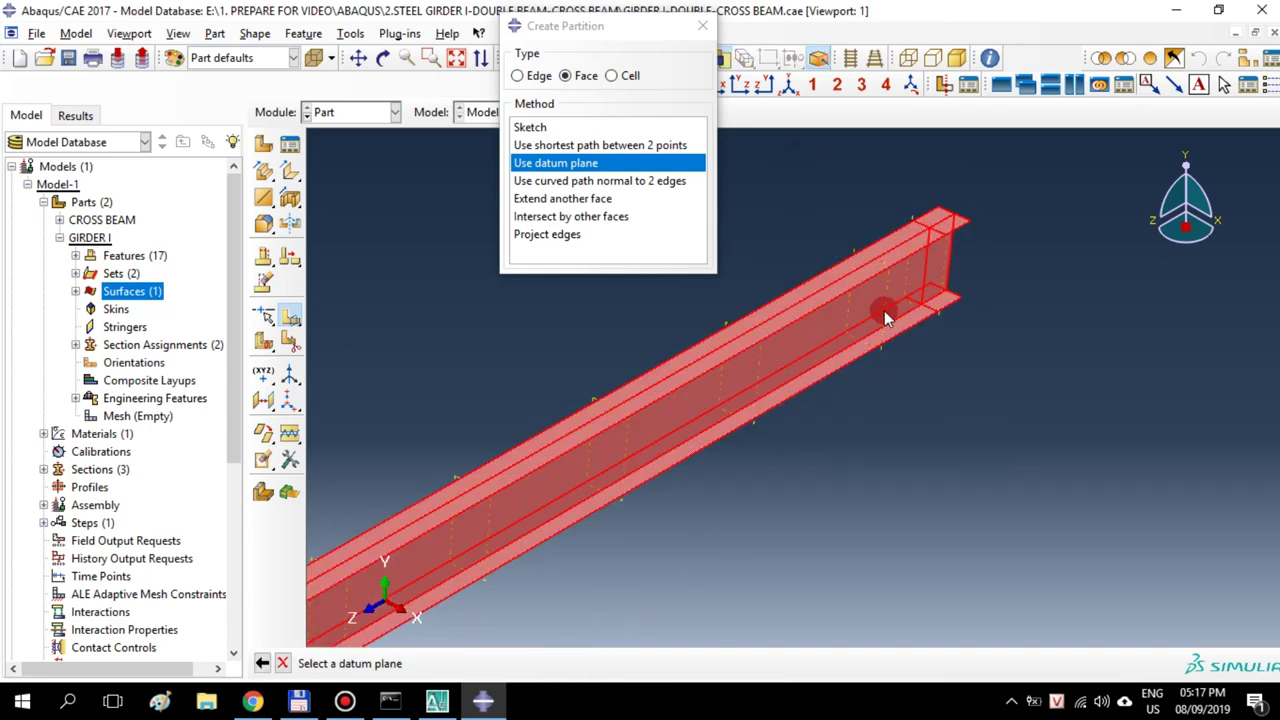
left_click(884, 316)
left_click(500, 663)
Partition the remaining long web and flange faces at the third datum plane from the far end
left_click_drag(958, 600, 712, 310)
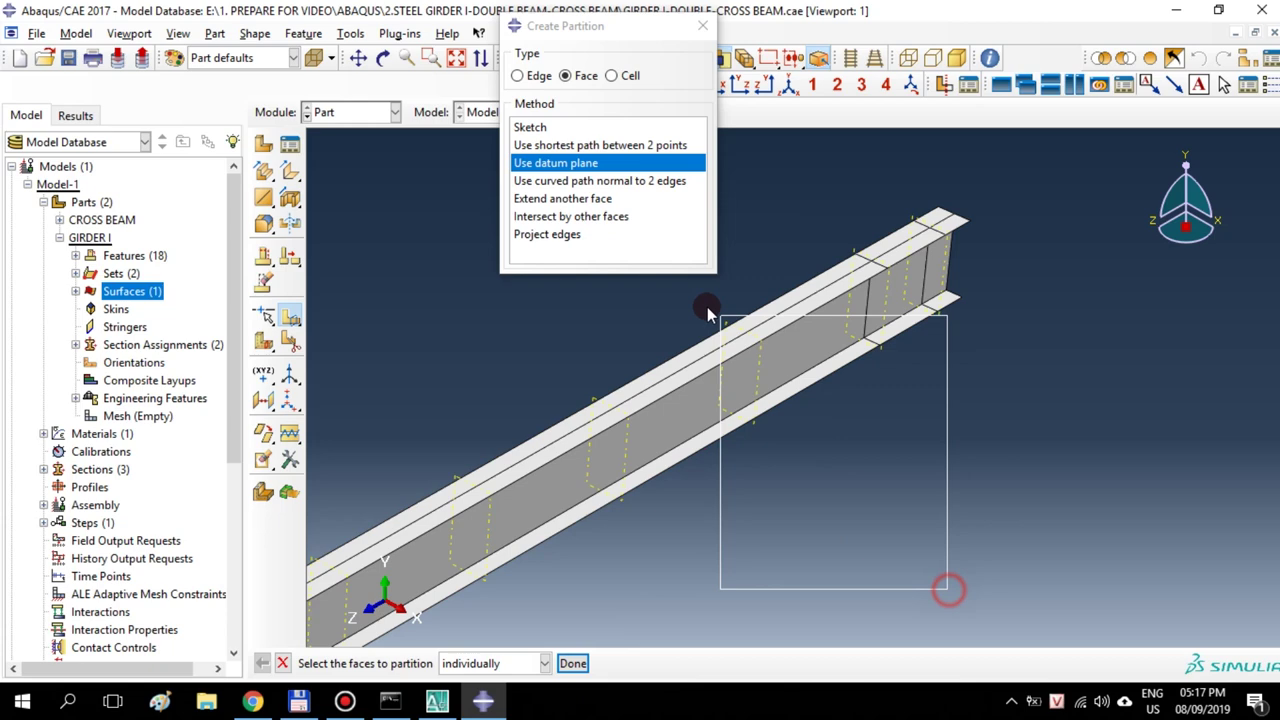
left_click(574, 663)
left_click(756, 385)
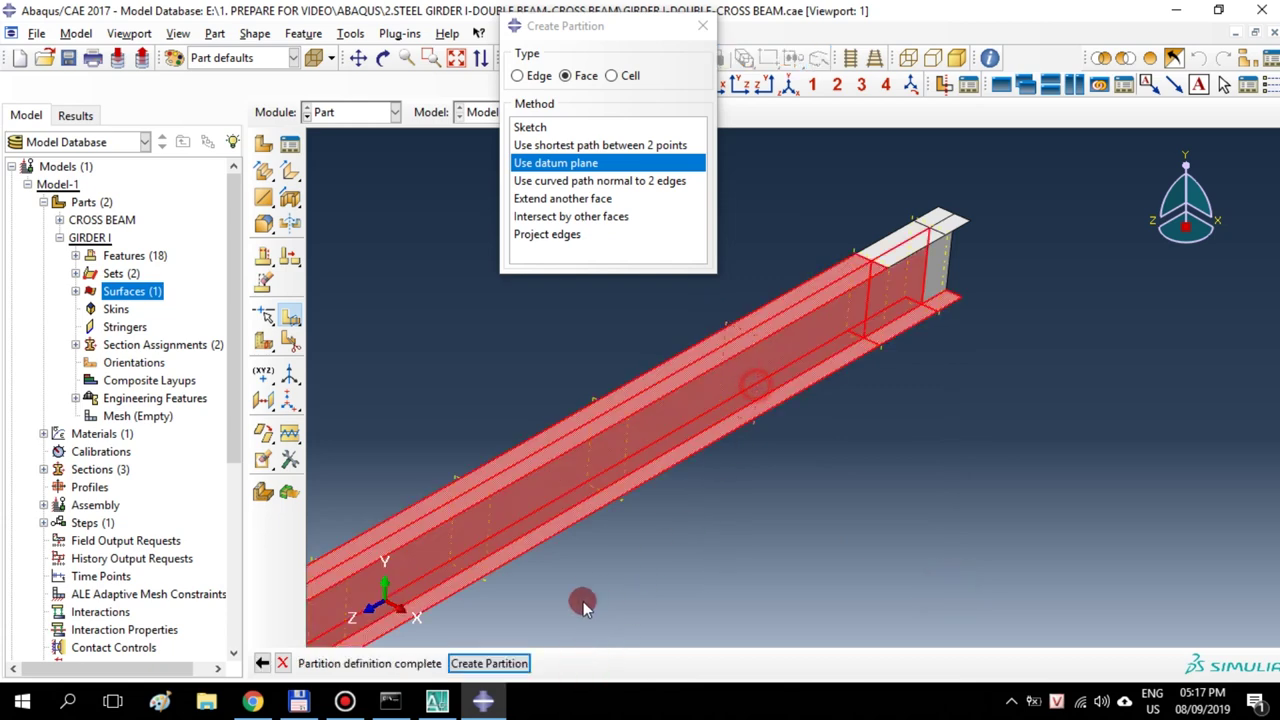
left_click(500, 663)
Partition the remaining long web and flange faces at the fourth datum plane from the far end
left_click_drag(766, 580, 494, 348)
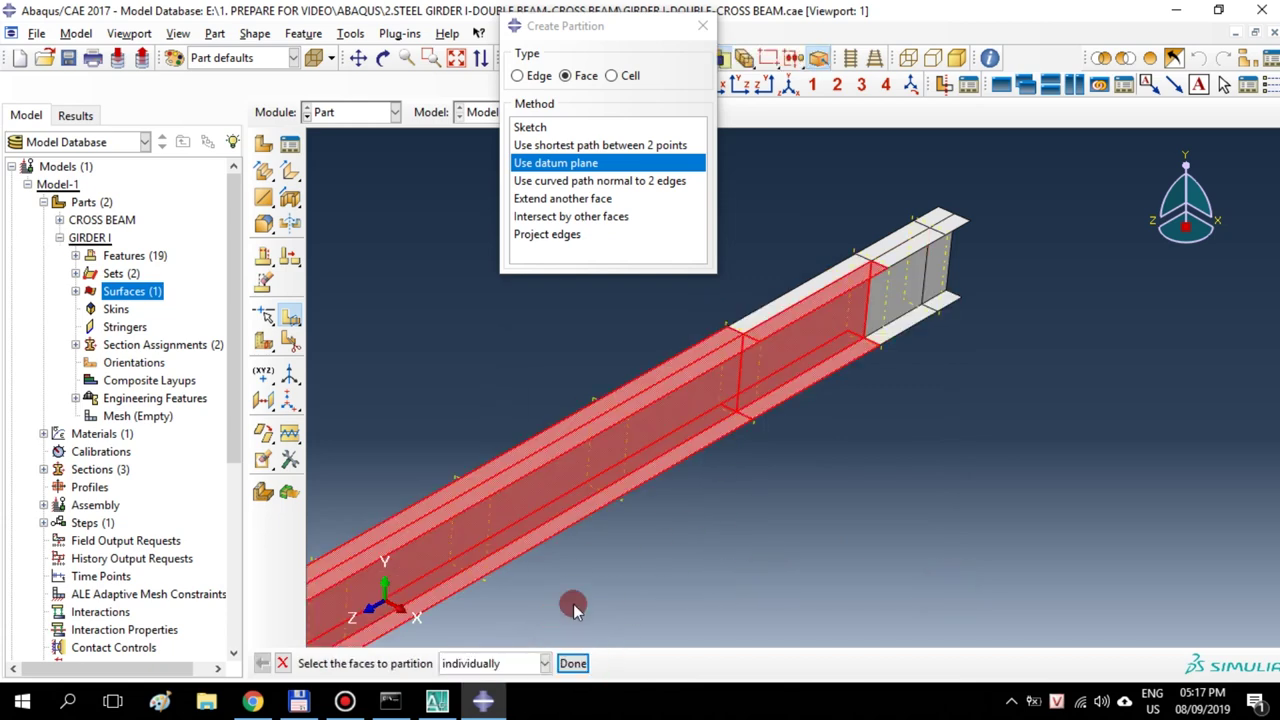
left_click(573, 663)
left_click(624, 468)
left_click(545, 664)
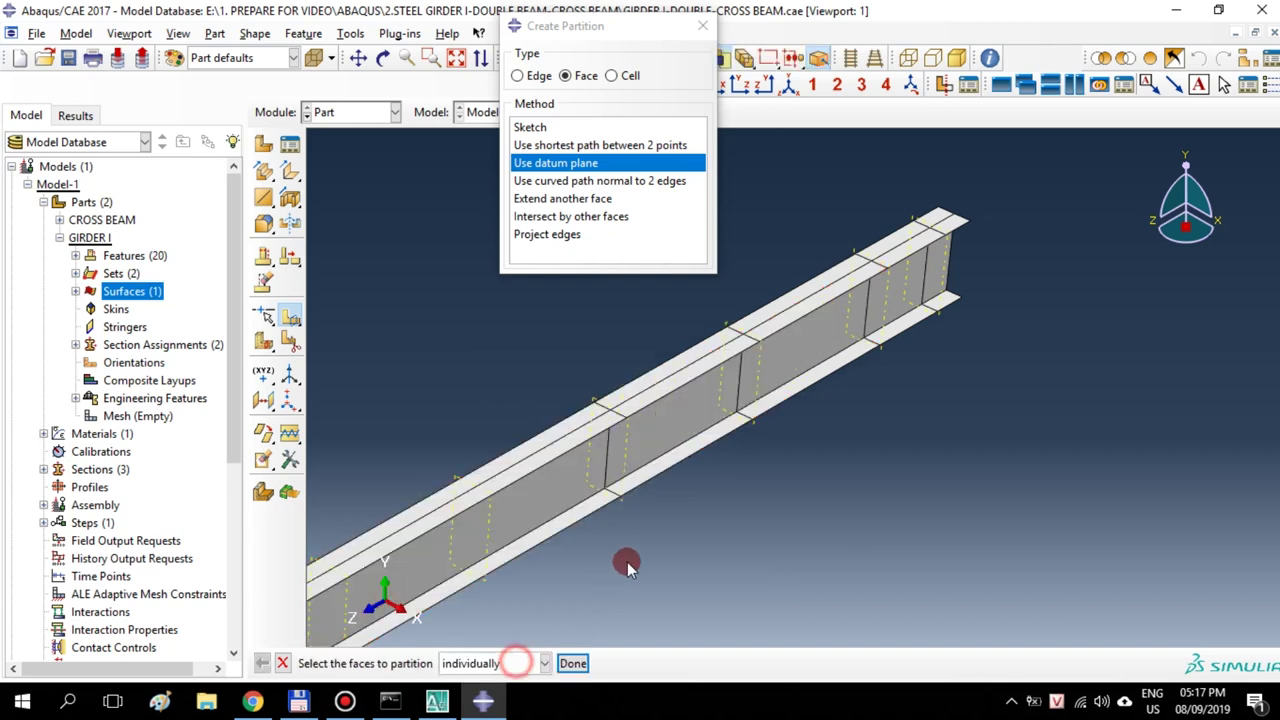
Partition the remaining long web and flange faces at the fifth datum plane from the far end
left_click_drag(434, 466, 668, 615)
left_click(577, 660)
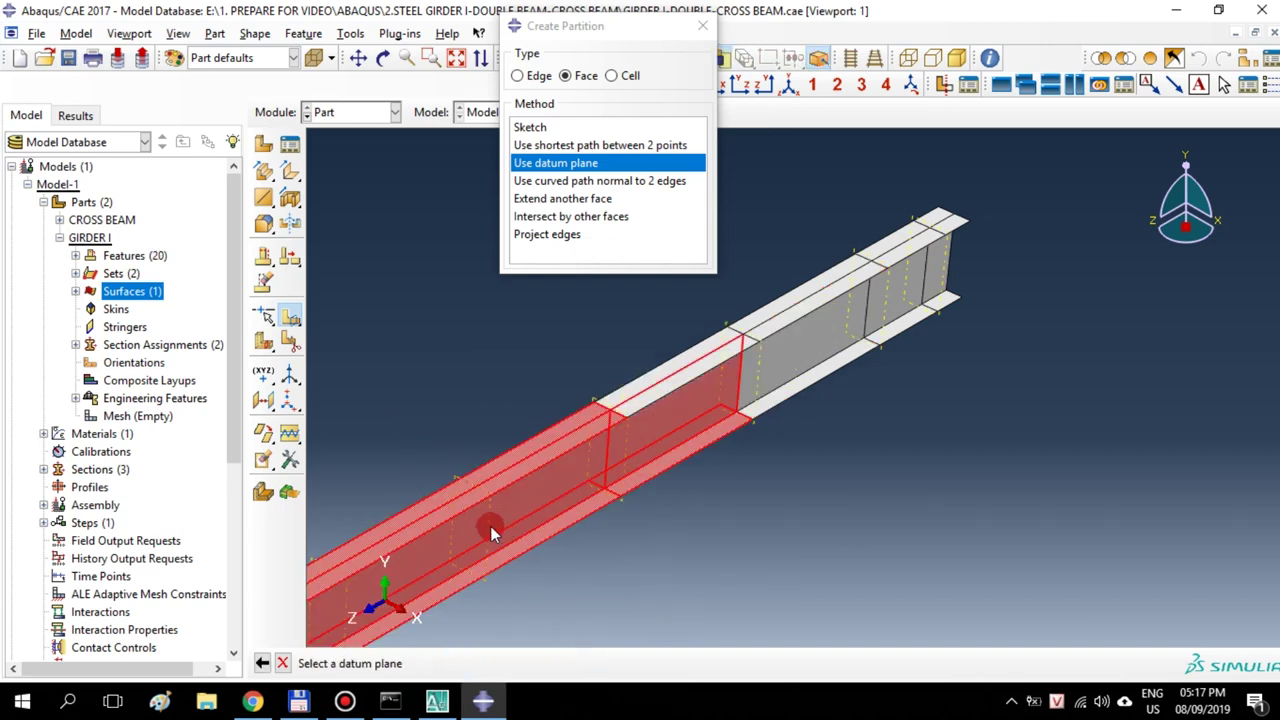
left_click(490, 526)
left_click(488, 663)
Partition the remaining long web and flange faces at the sixth datum plane from the far end
scroll(886, 571, "up", 3)
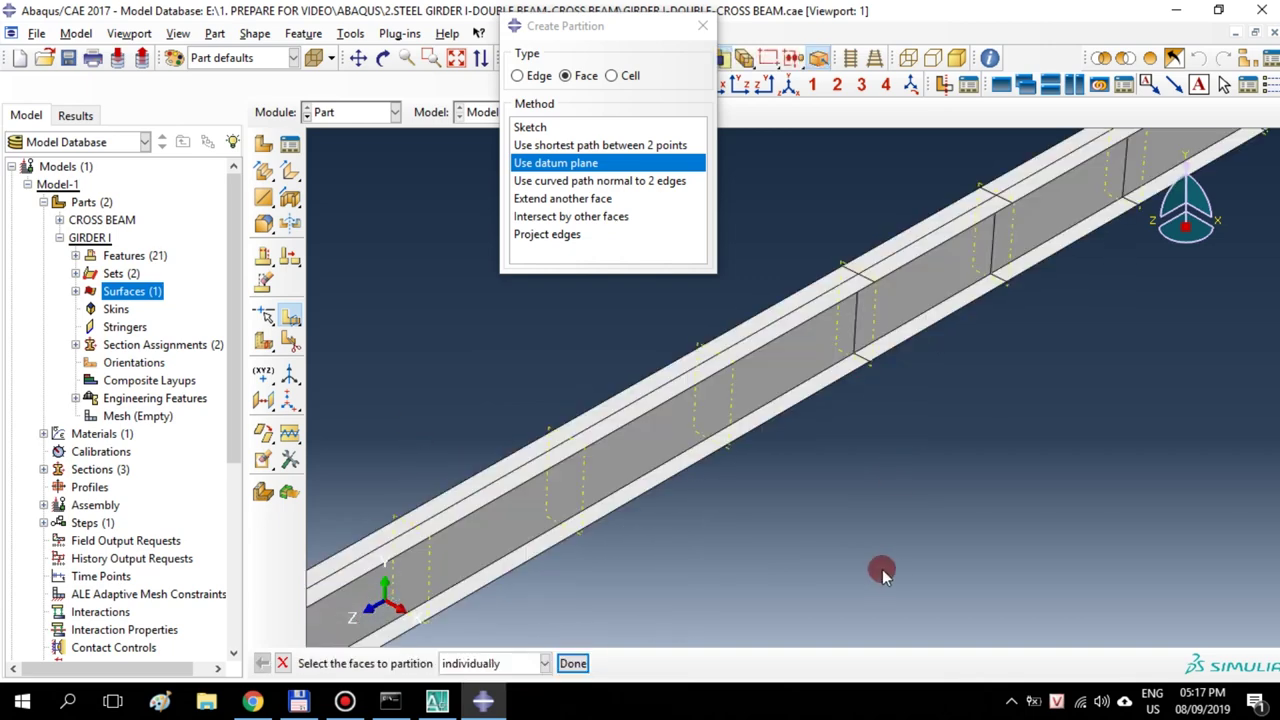
left_click_drag(666, 346, 645, 505)
left_click(577, 663)
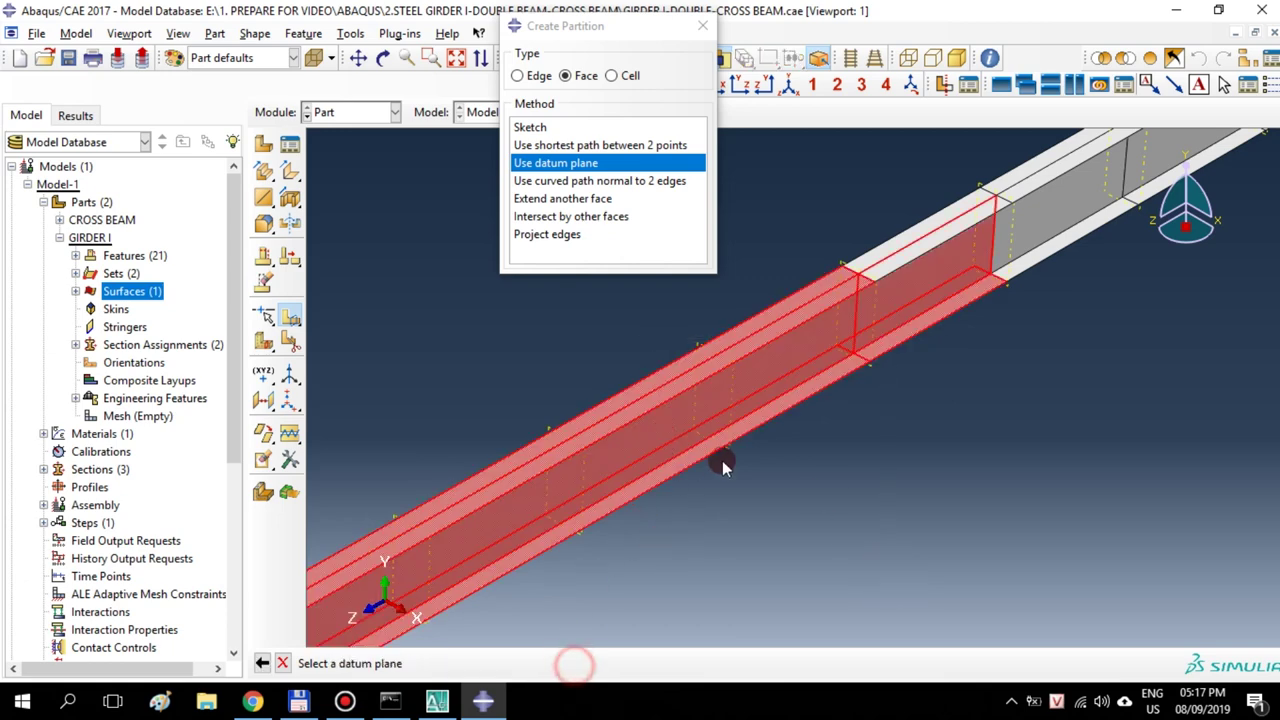
left_click(729, 429)
left_click(509, 663)
Partition the remaining long web and flange faces at the seventh datum plane from the far end
left_click_drag(766, 614, 514, 394)
left_click(573, 663)
left_click(581, 502)
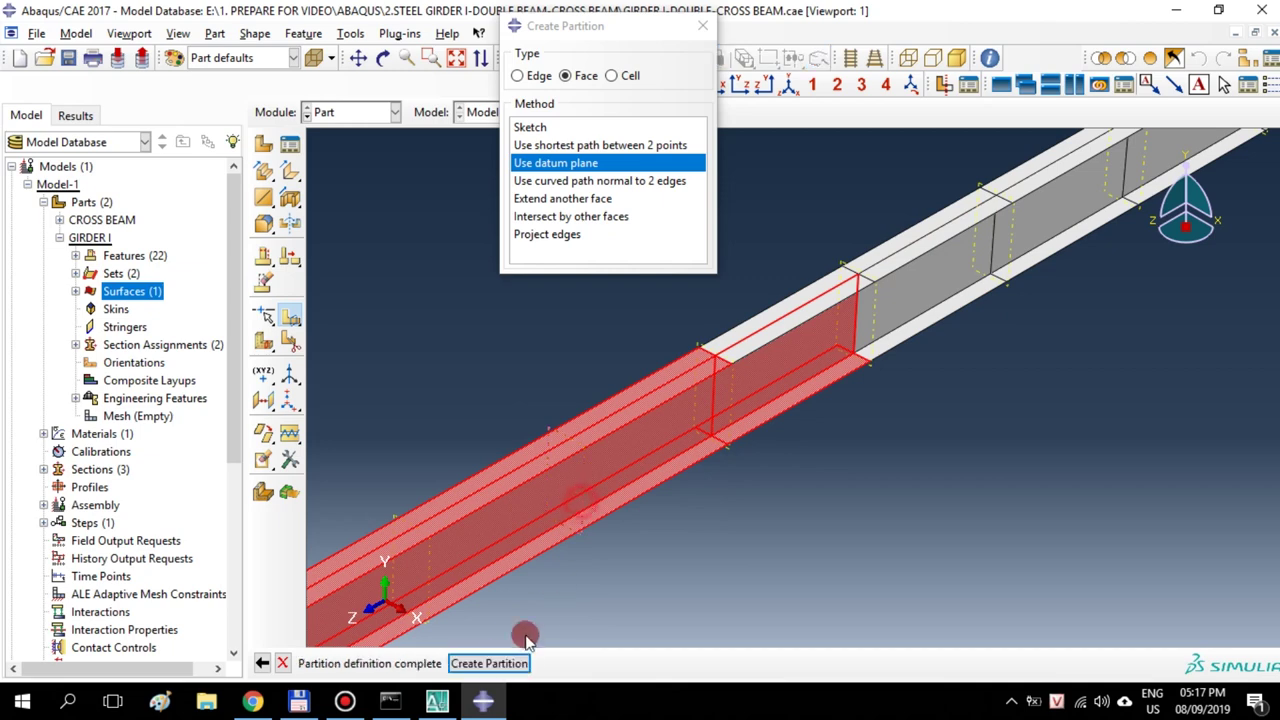
left_click(486, 663)
Partition the remaining long web and flange faces at the eighth datum plane from the far end
left_click_drag(449, 474, 596, 680)
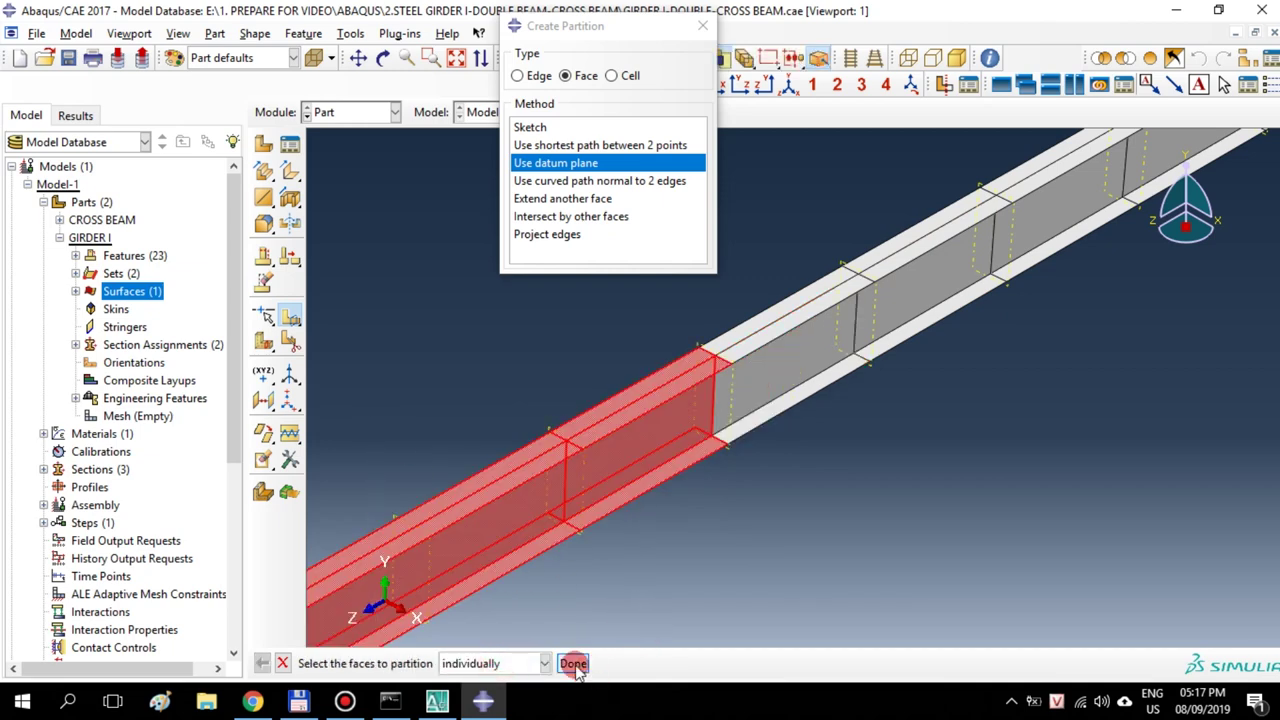
left_click(574, 664)
middle_click_drag(512, 553, 814, 395, "ctrl+alt")
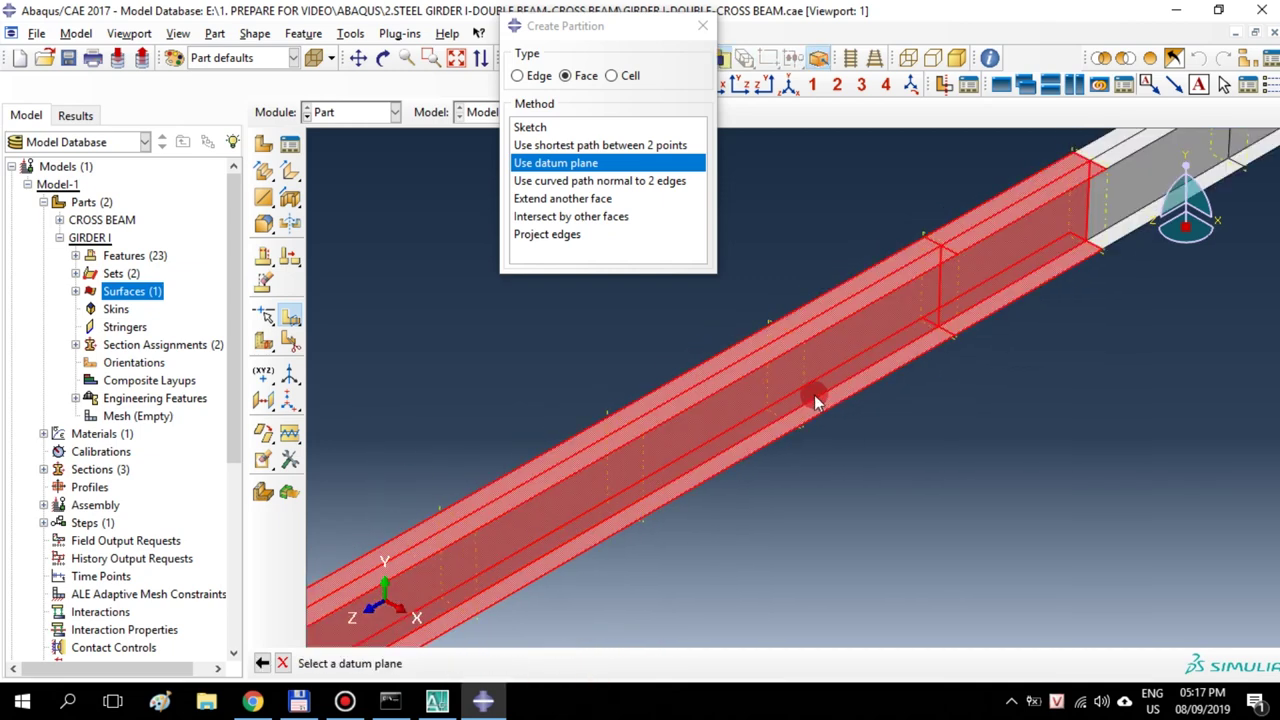
left_click(776, 431)
middle_click(591, 620)
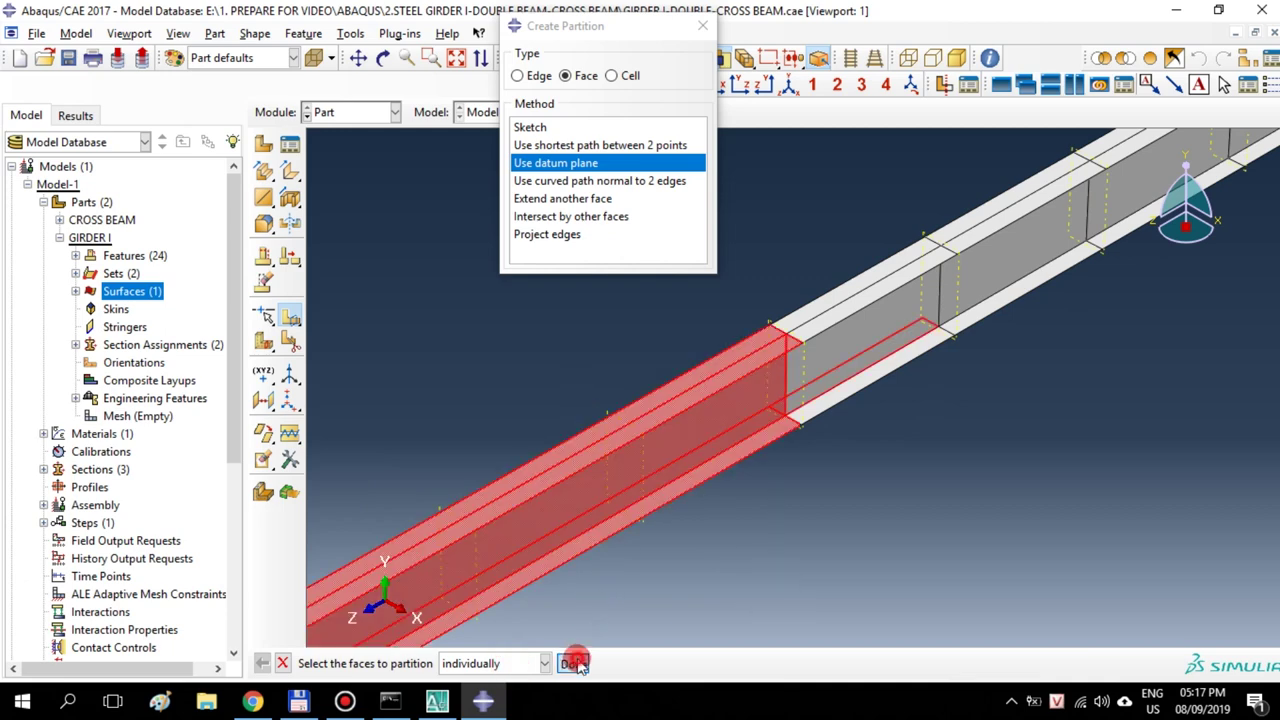
Partition the remaining long web and flange faces at the ninth datum plane from the far end
left_click(646, 478)
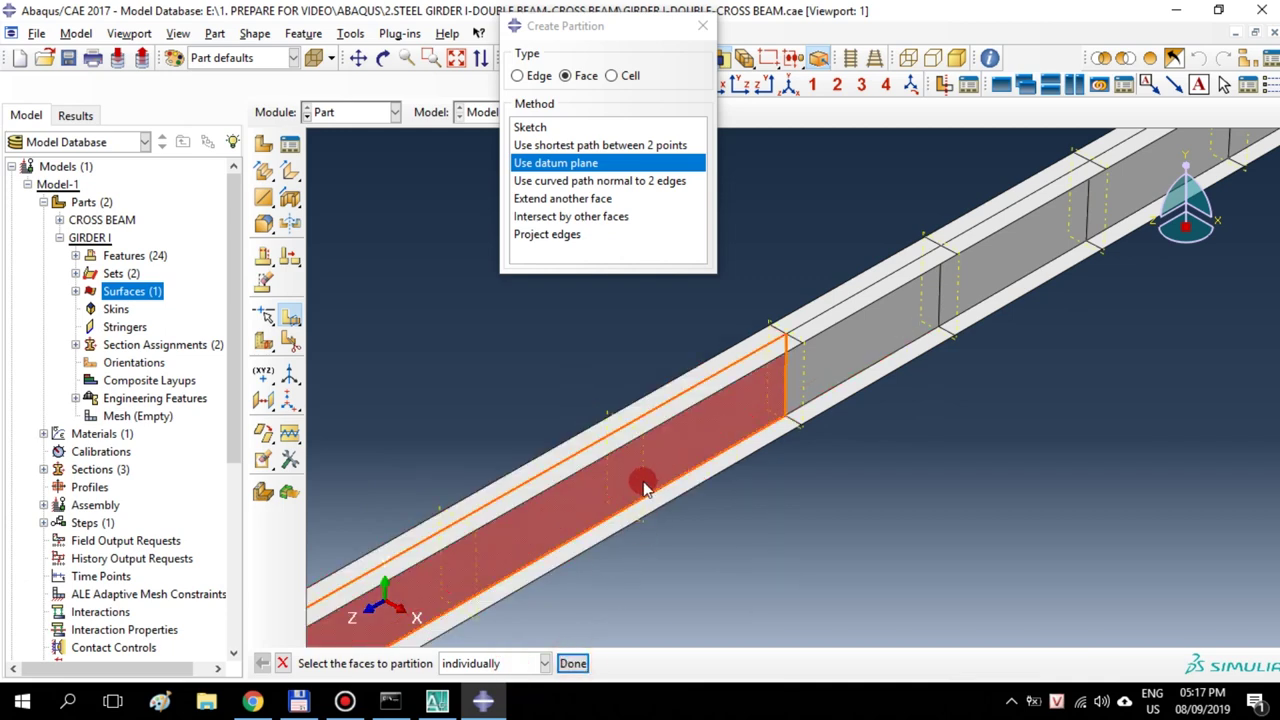
left_click_drag(617, 390, 665, 512)
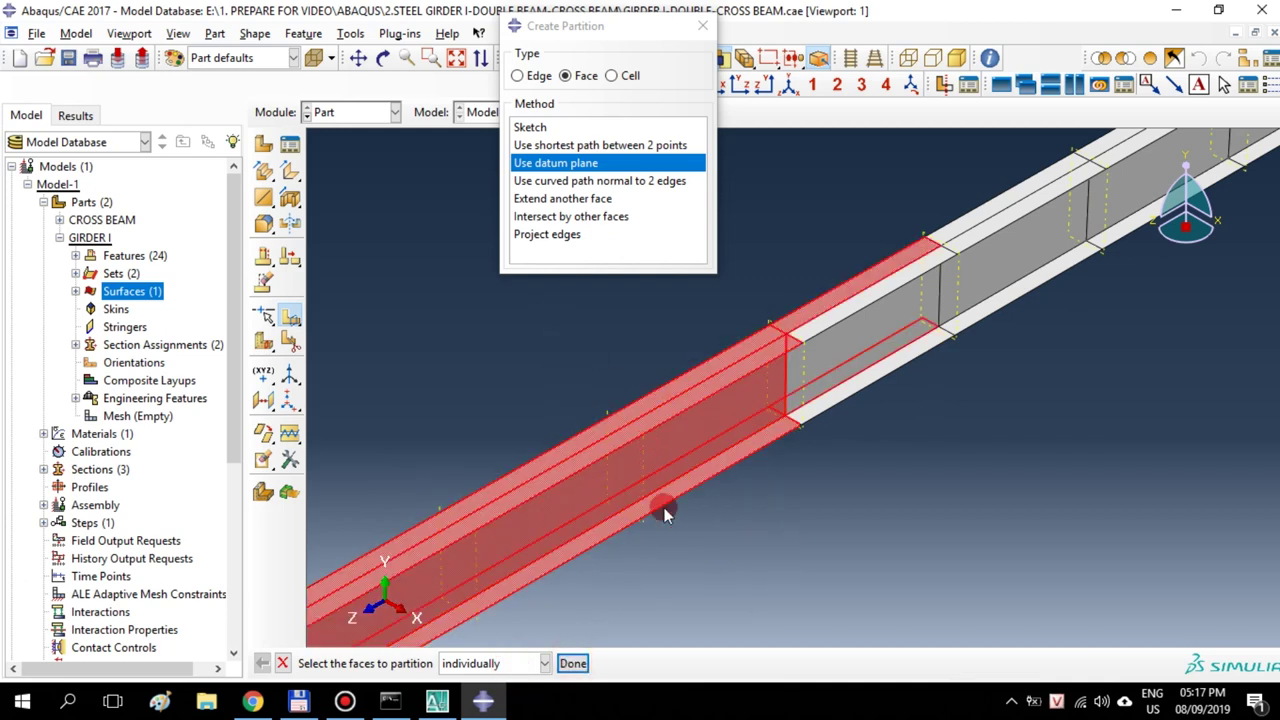
left_click(573, 664)
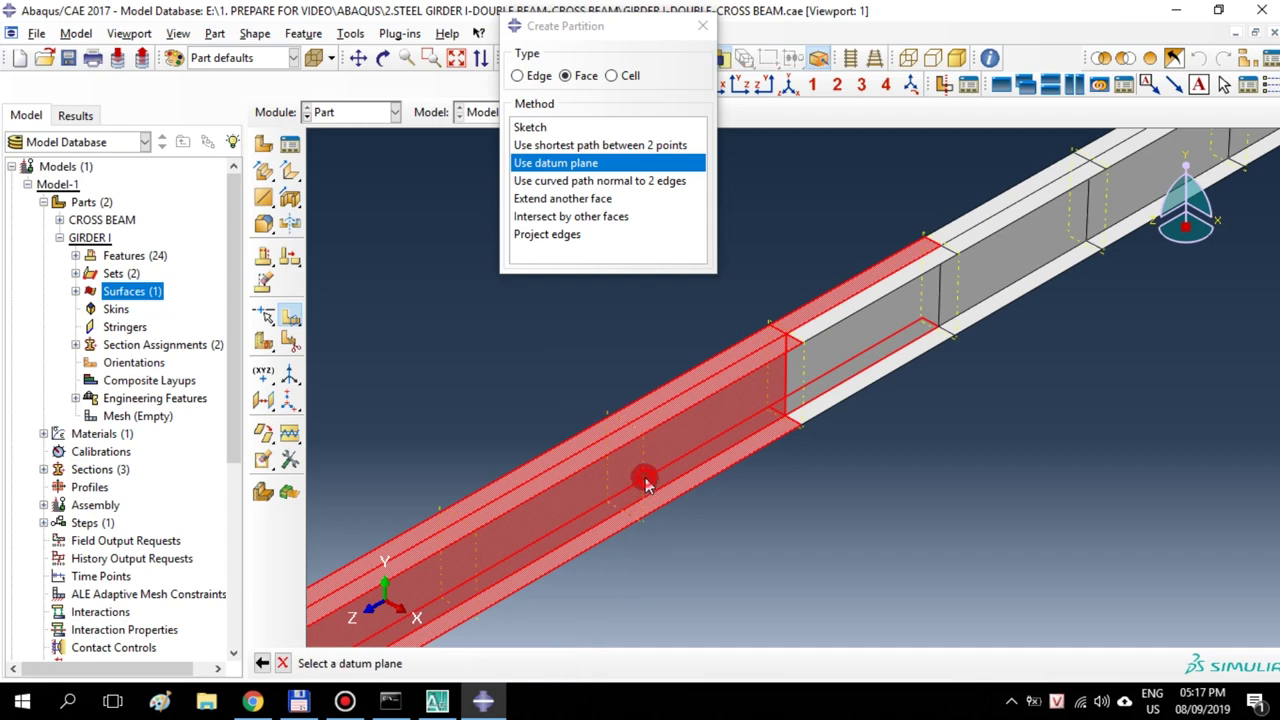
left_click(645, 477)
left_click(515, 659)
Partition the remaining long web and flange faces at the seventh and sixth datum planes from the near end
left_click(646, 506)
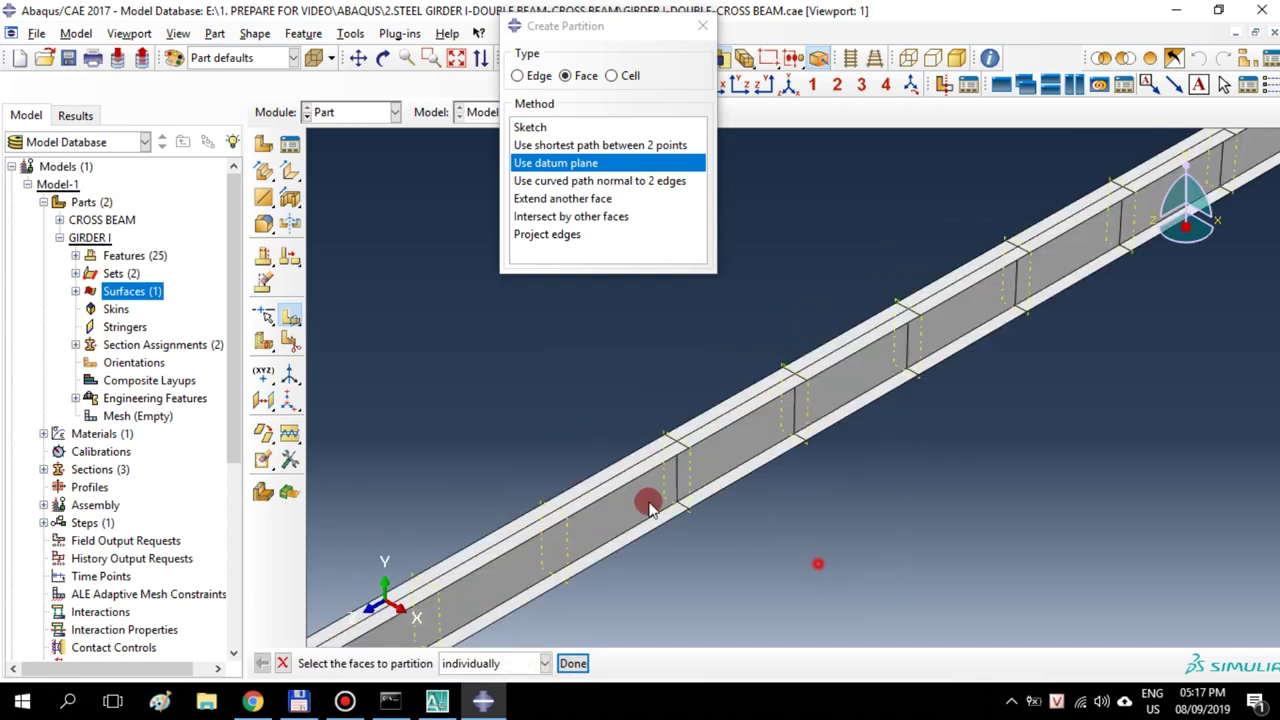
left_click(728, 574, "shift")
left_click(572, 664)
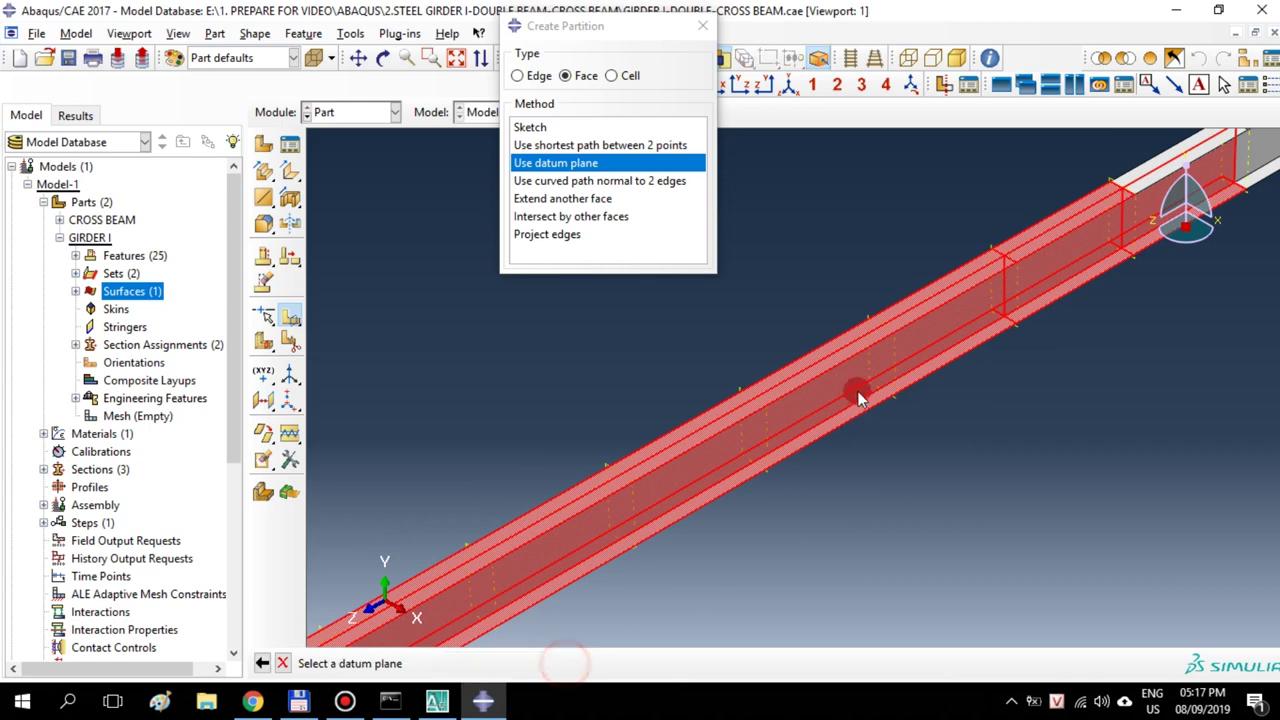
left_click(892, 365)
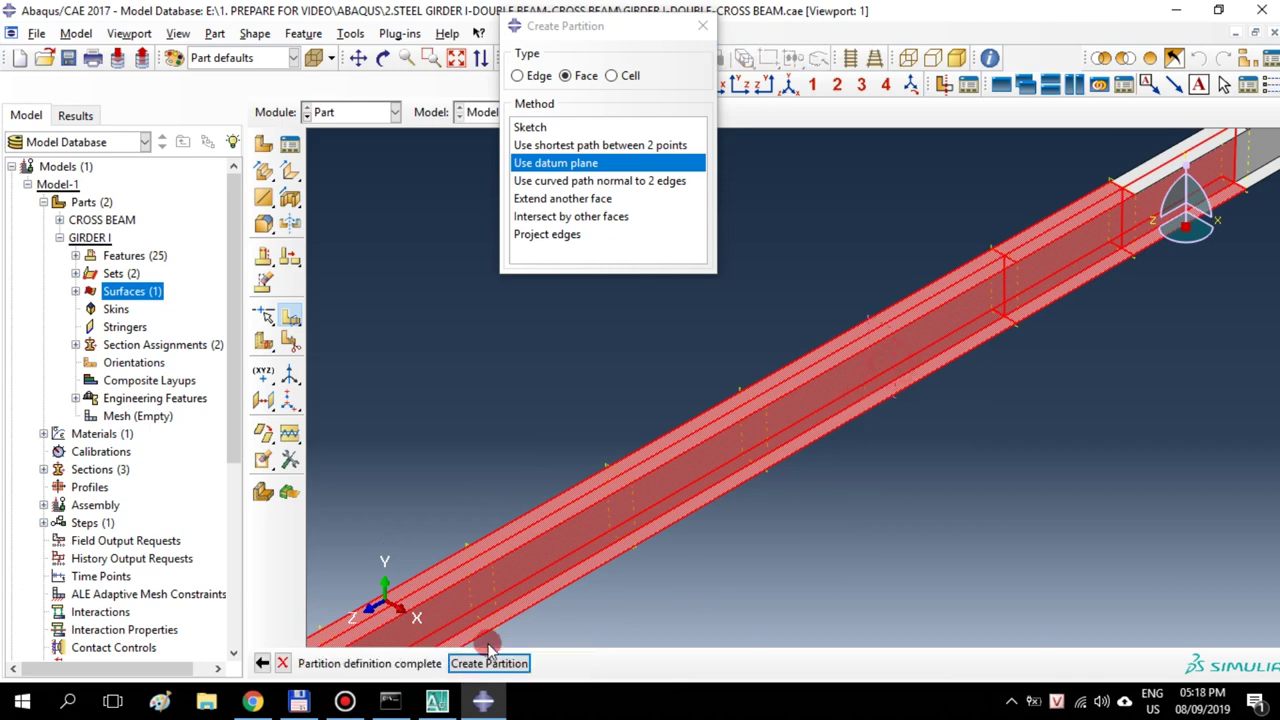
left_click(490, 659)
Partition the remaining long web and flange faces at the fifth datum plane from the near end
left_click(622, 614)
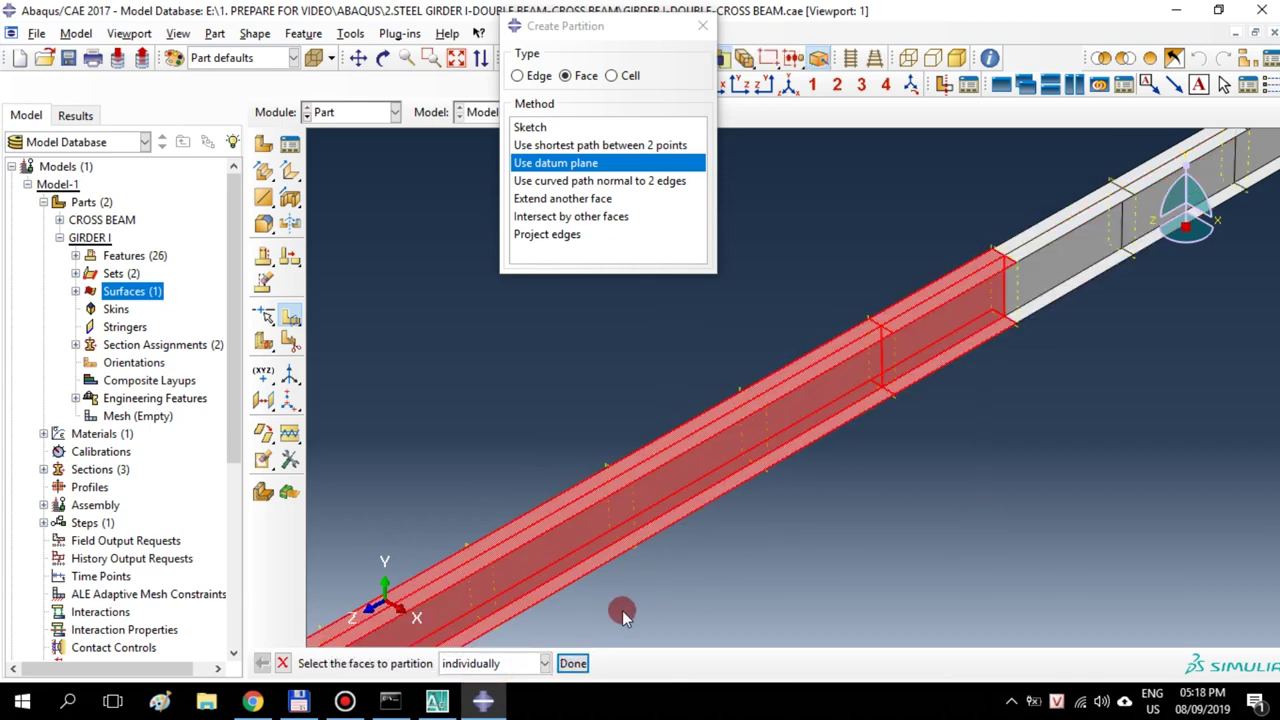
left_click(574, 664)
left_click(766, 446)
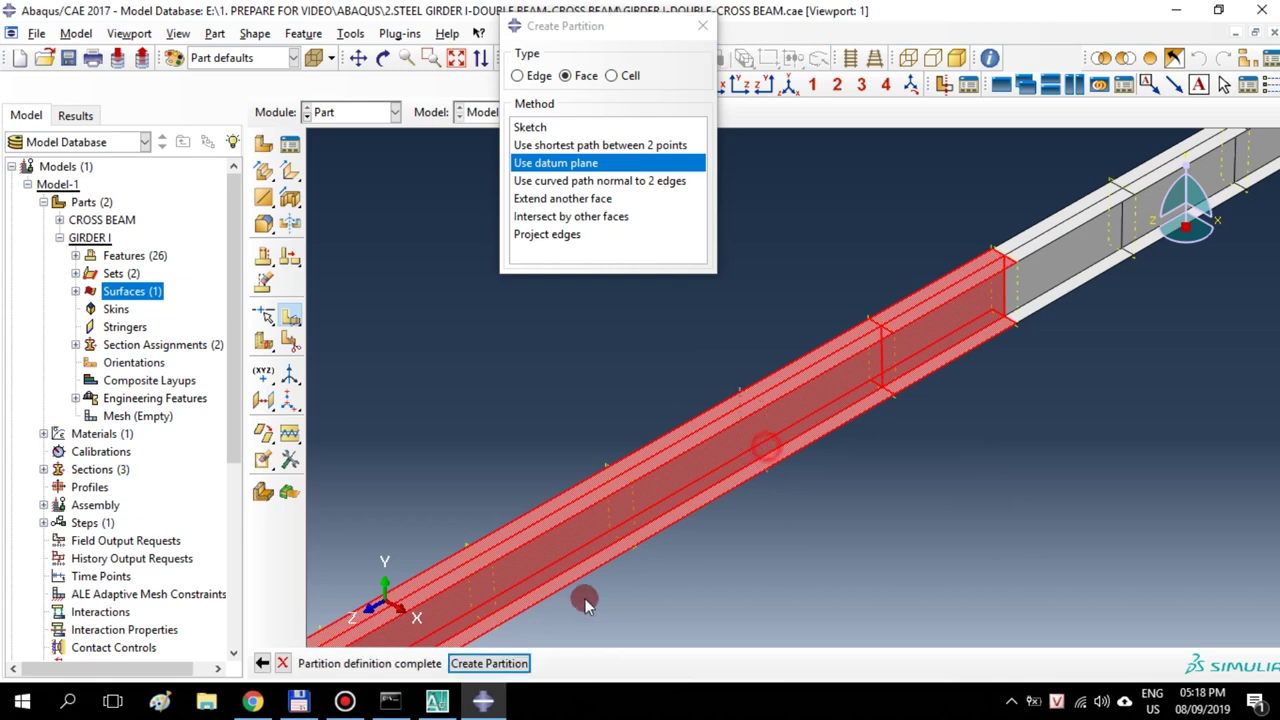
left_click(500, 663)
Partition the remaining long web and flange faces at the fourth datum plane from the near end
middle_click_drag(600, 594, 929, 429, "ctrl+alt")
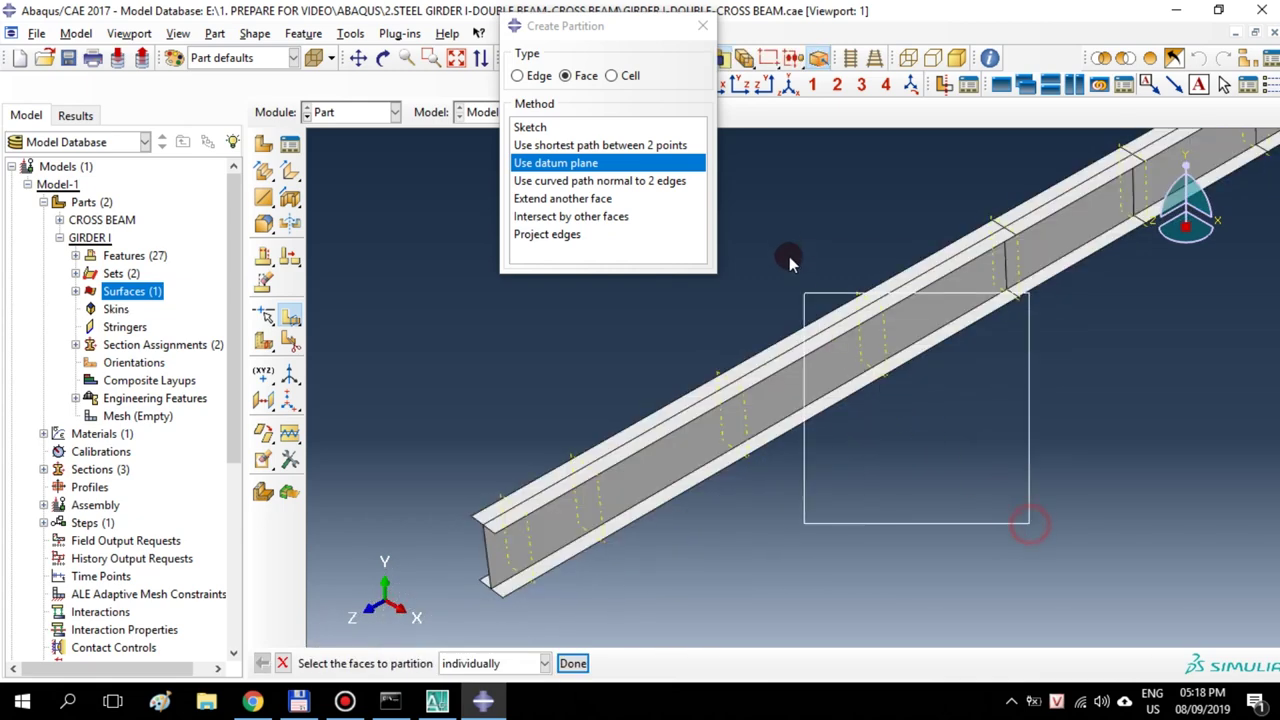
left_click(651, 594)
left_click(570, 662)
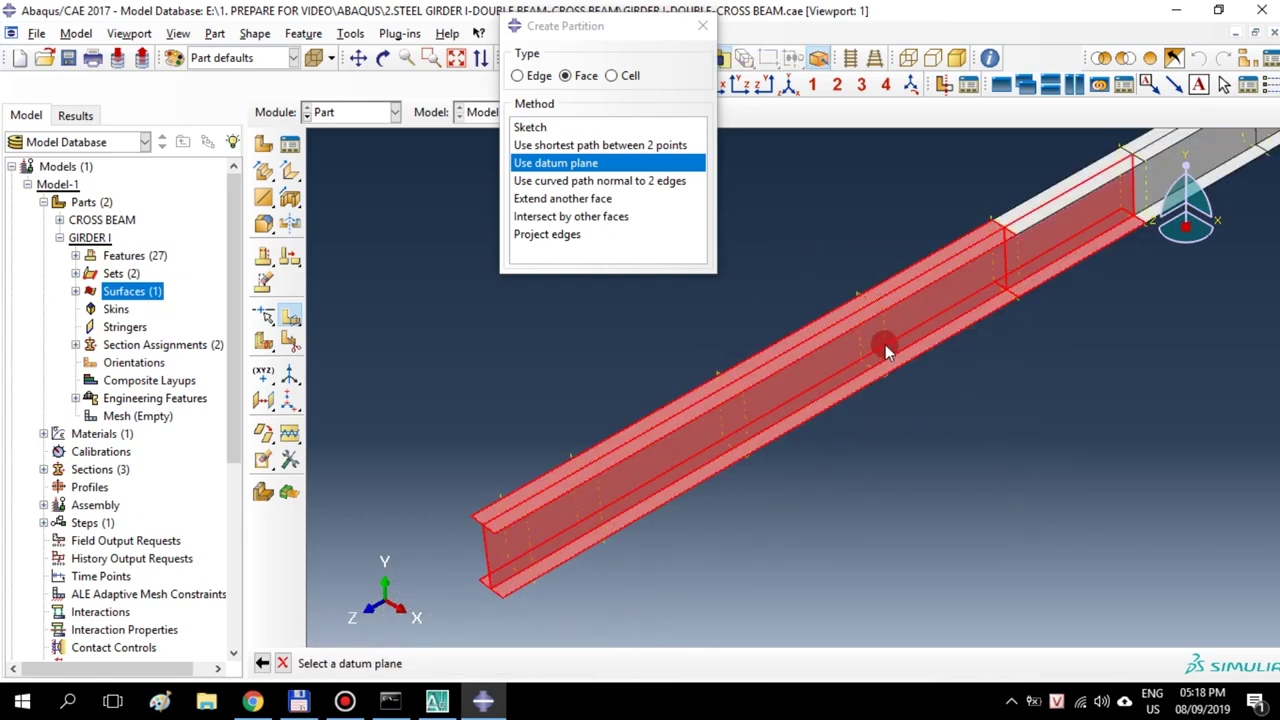
left_click(885, 346)
left_click(495, 663)
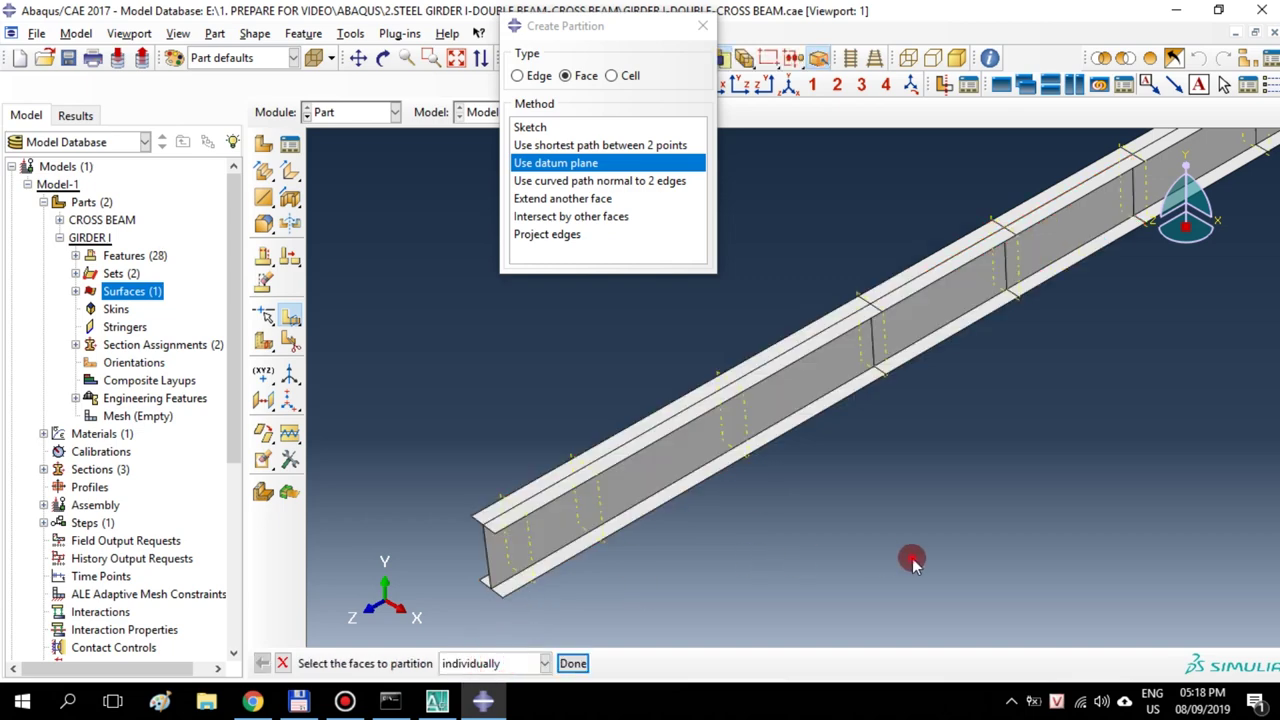
Partition the remaining long web and flange faces at the third datum plane from the near end
left_click(627, 583)
left_click(573, 663)
left_click(745, 430)
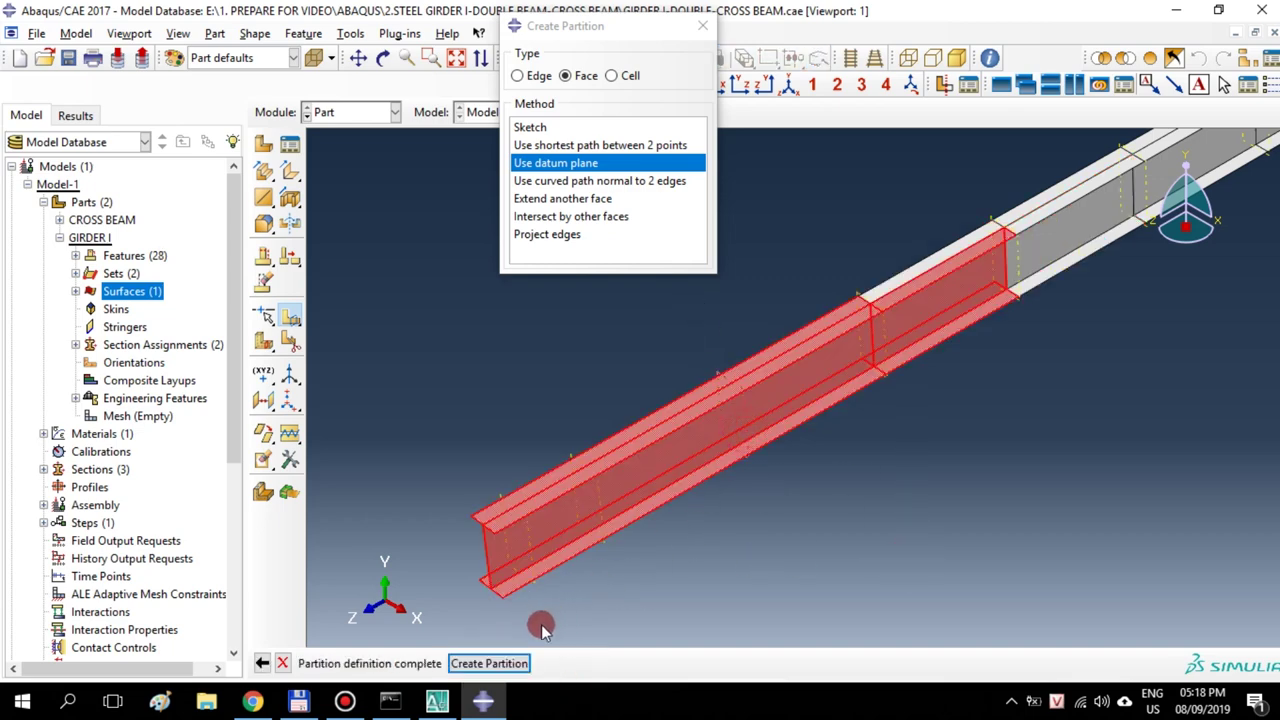
left_click(492, 663)
Partition the remaining long web and flange faces at the second datum plane from the near end
left_click(578, 613)
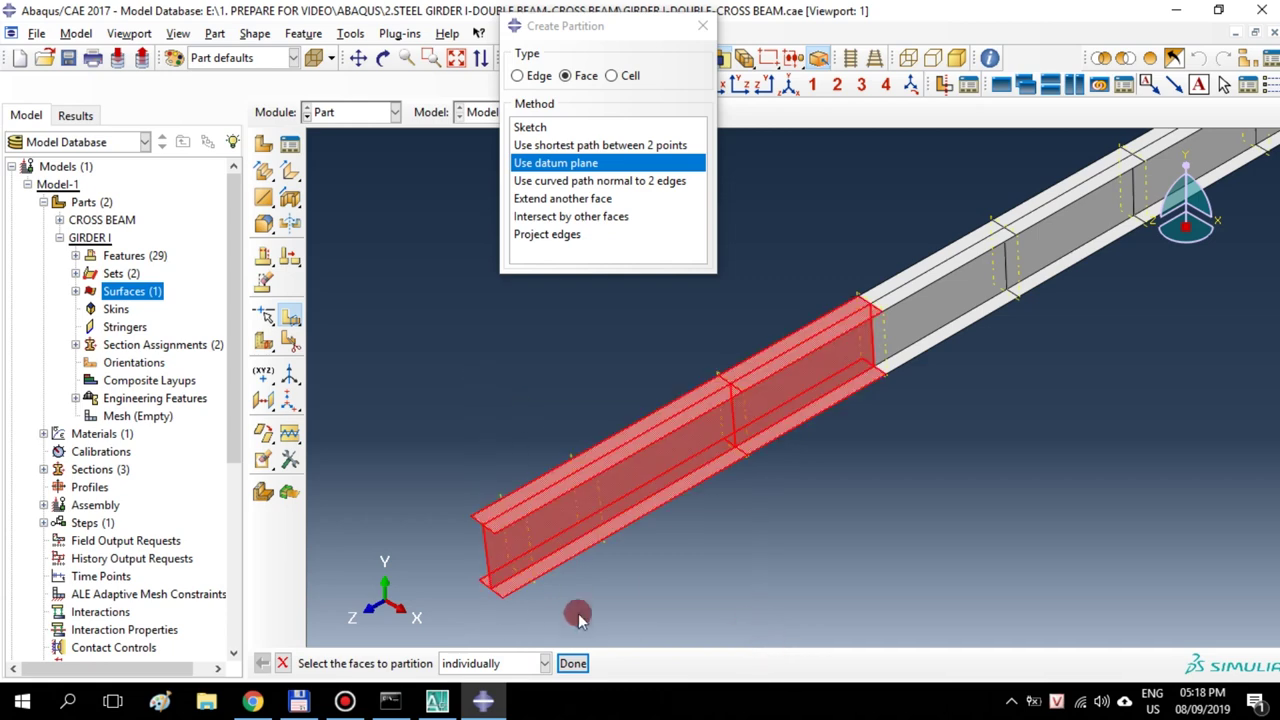
left_click(575, 665)
left_click(599, 506)
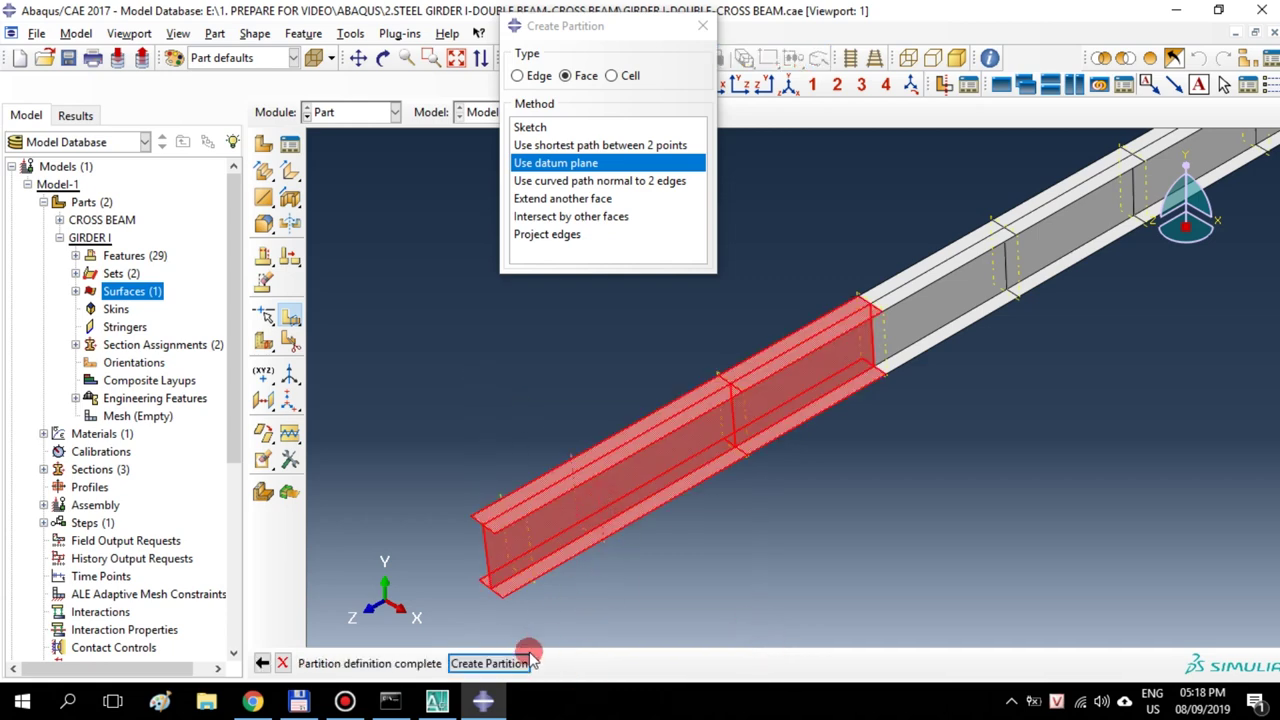
left_click(518, 663)
Partition the end web and flange faces at the datum plane closest to the near end and finish partitioning
left_click_drag(714, 583, 366, 380)
left_click(575, 663)
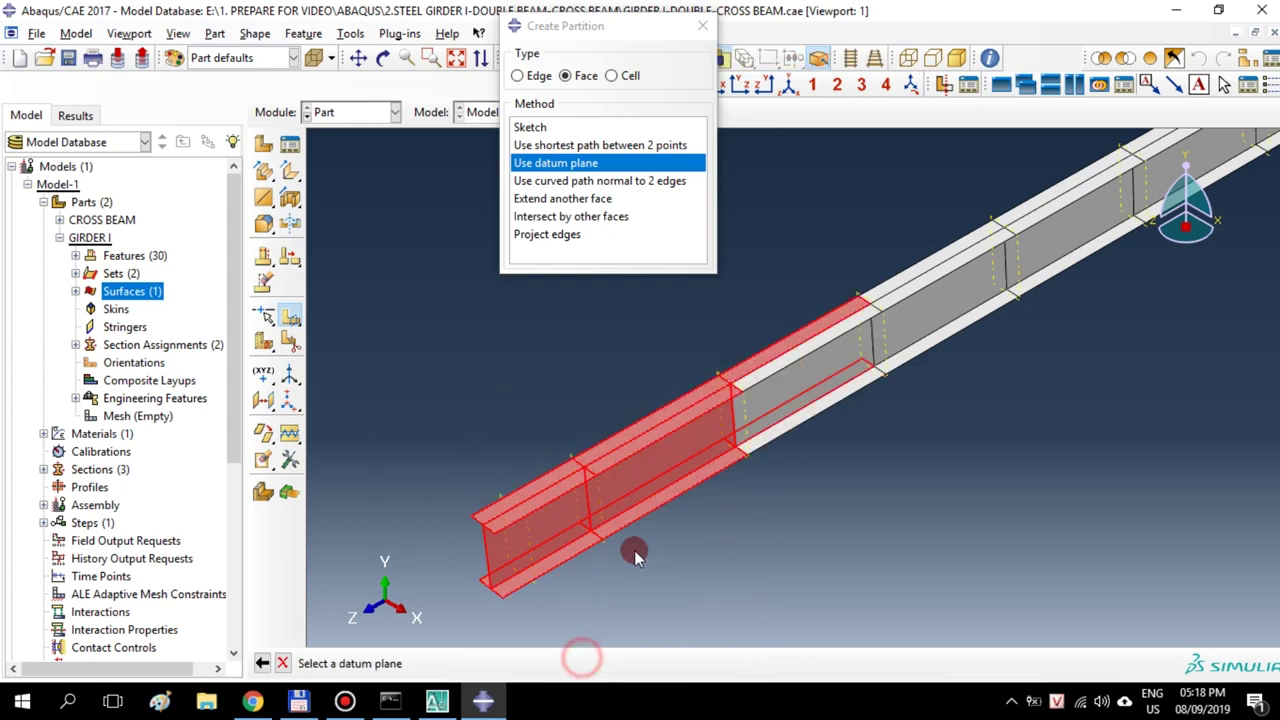
left_click(528, 556)
left_click(505, 663)
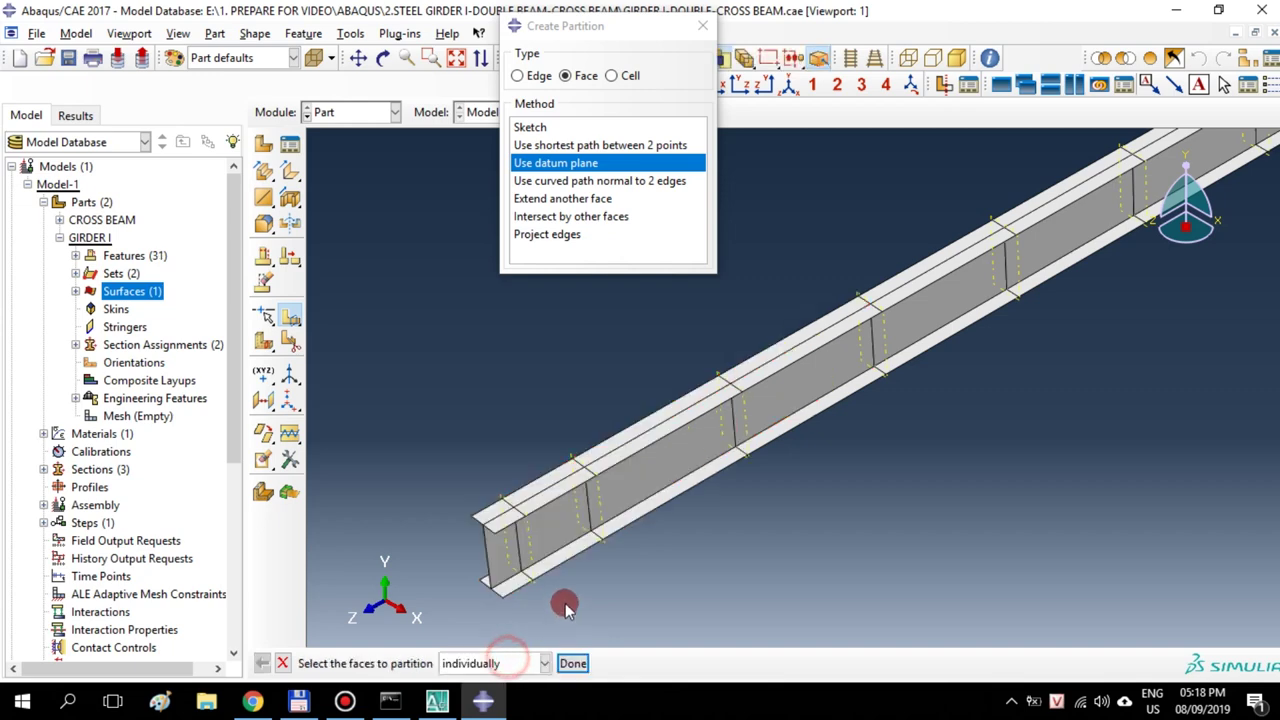
left_click(703, 26)
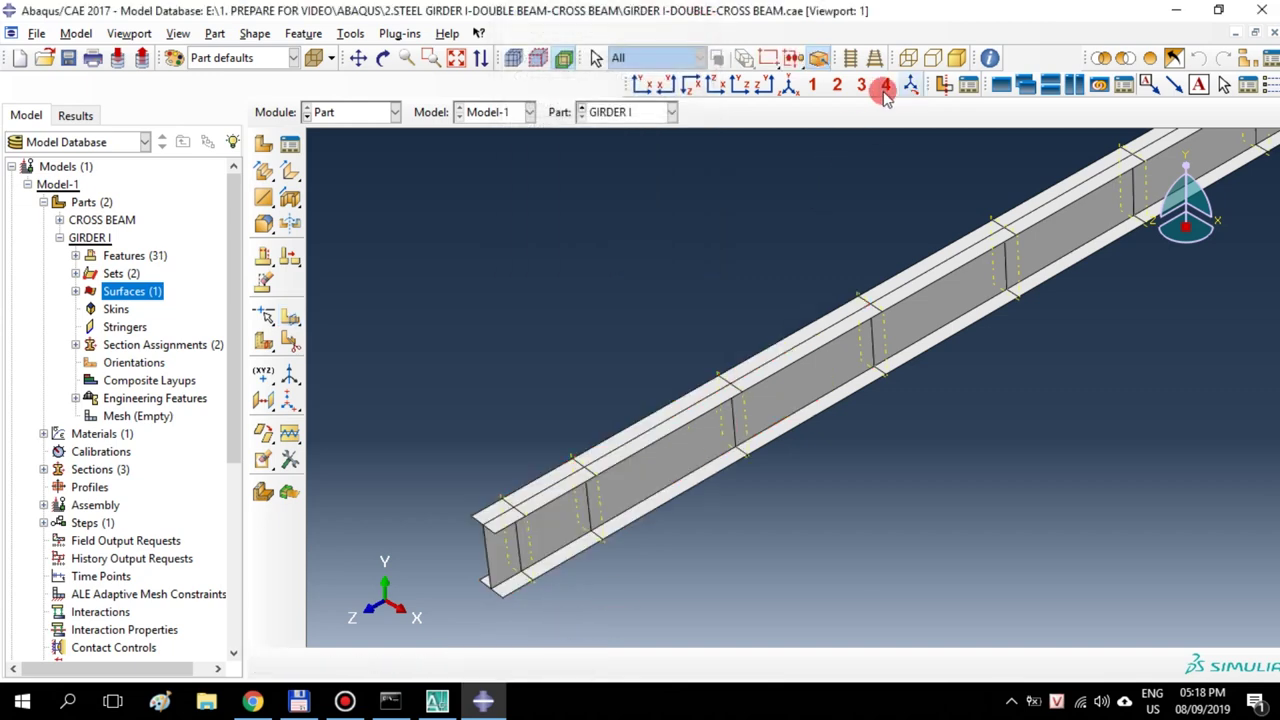
Switch to AutoCAD and examine the stiffener plate and its dimensions in the cross-section drawing
left_click(789, 85)
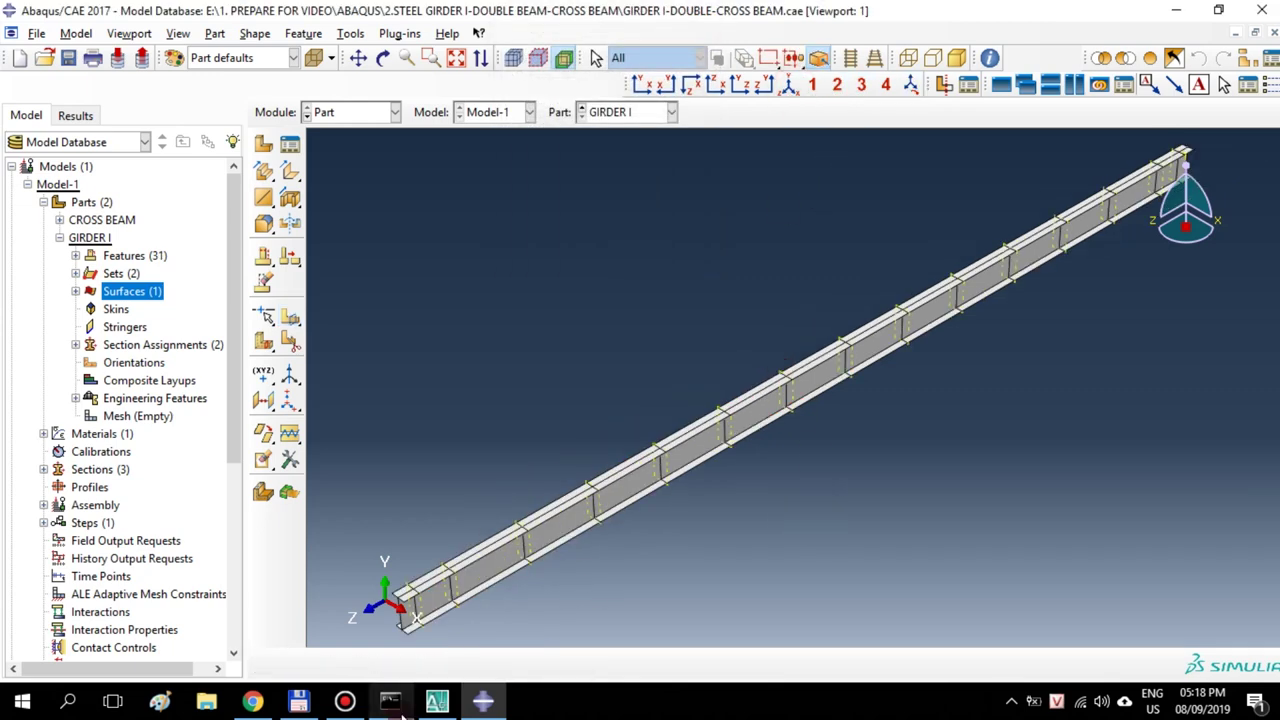
left_click(436, 701)
scroll(669, 339, "down", 5)
scroll(586, 300, "up", 10)
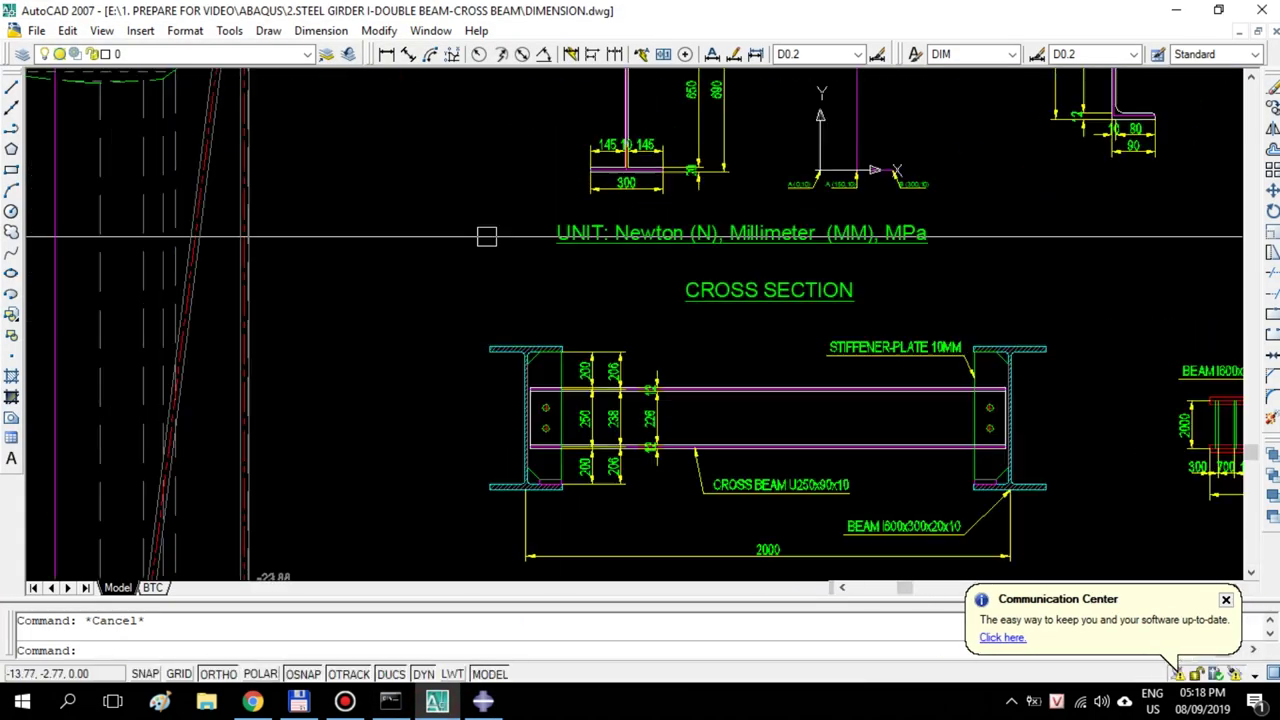
left_click(590, 301)
scroll(592, 301, "down", 6)
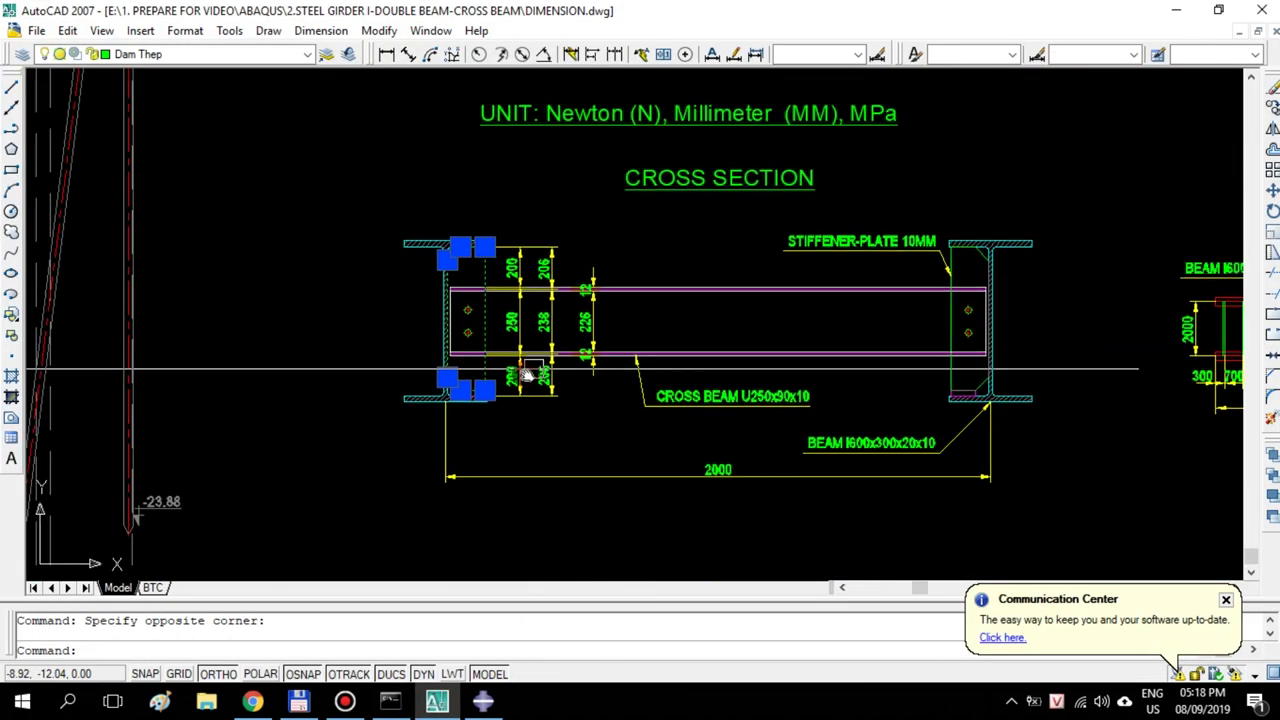
key("Escape")
scroll(457, 330, "up", 2)
Return to Abaqus and open a shell extrusion sketch on the second interval web panel from the near end, with its far vertical edge on the right
left_click(483, 703)
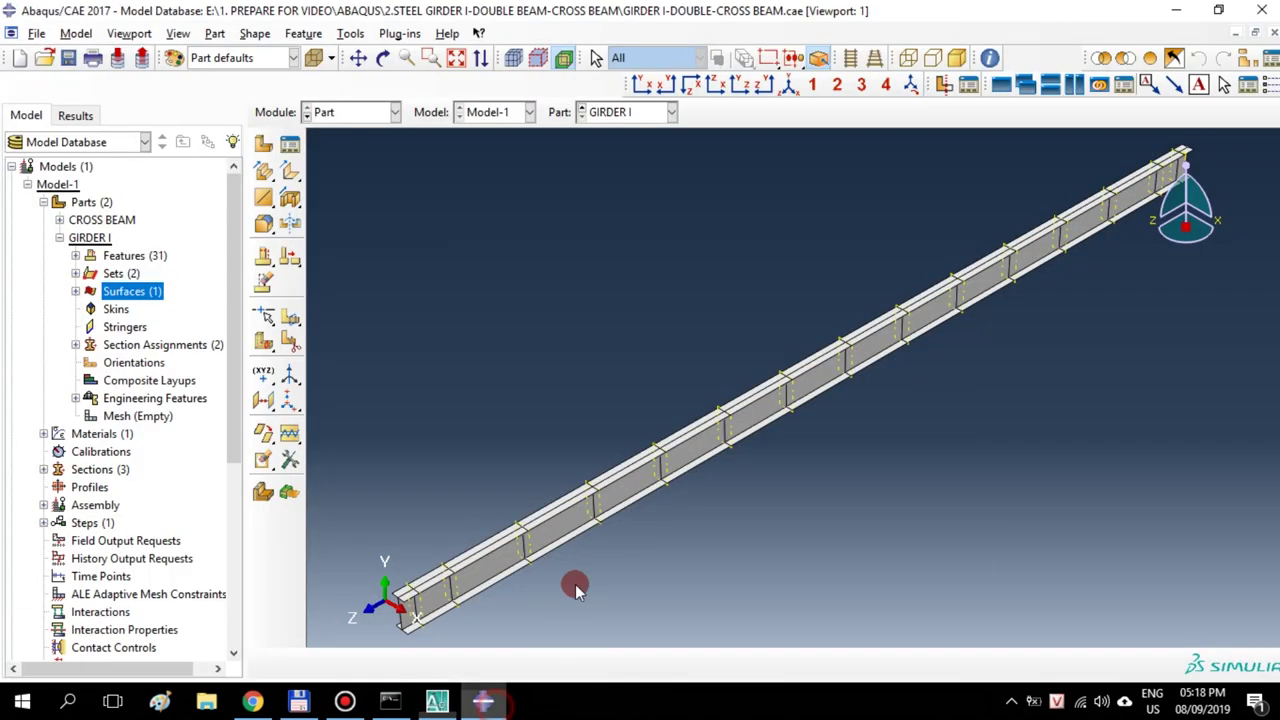
left_click(290, 171)
left_click(486, 585)
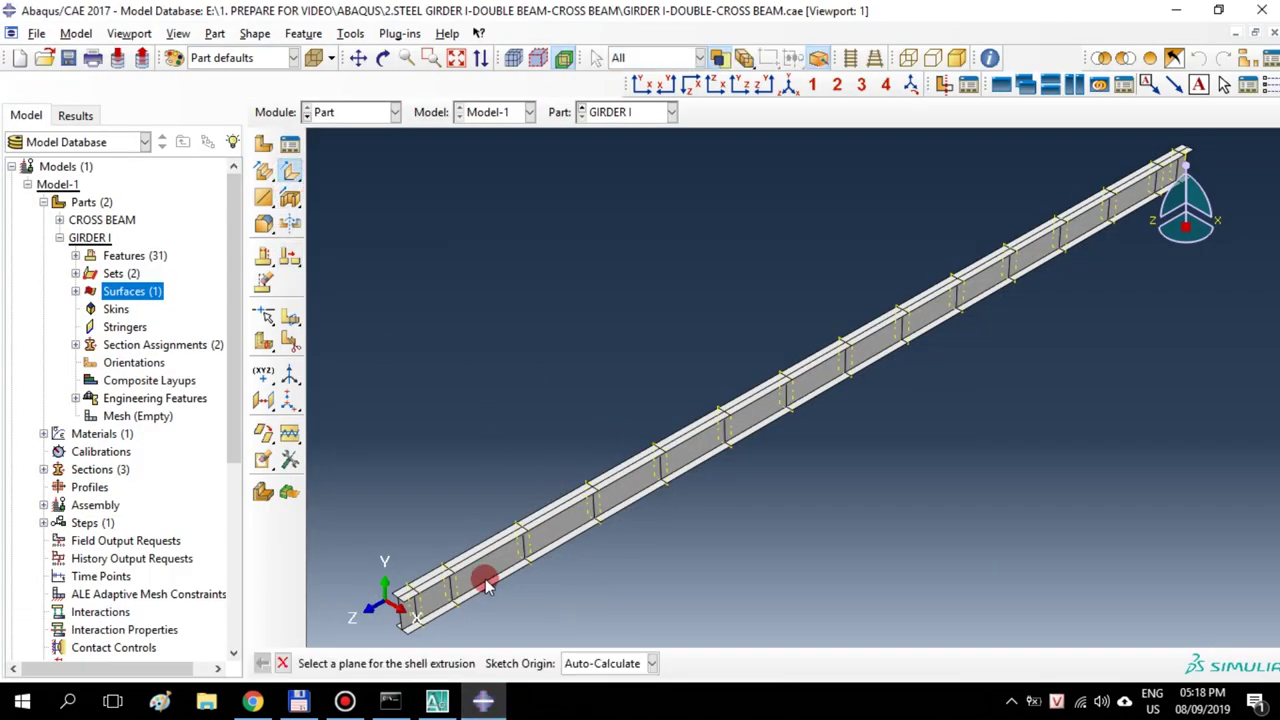
left_click(512, 584)
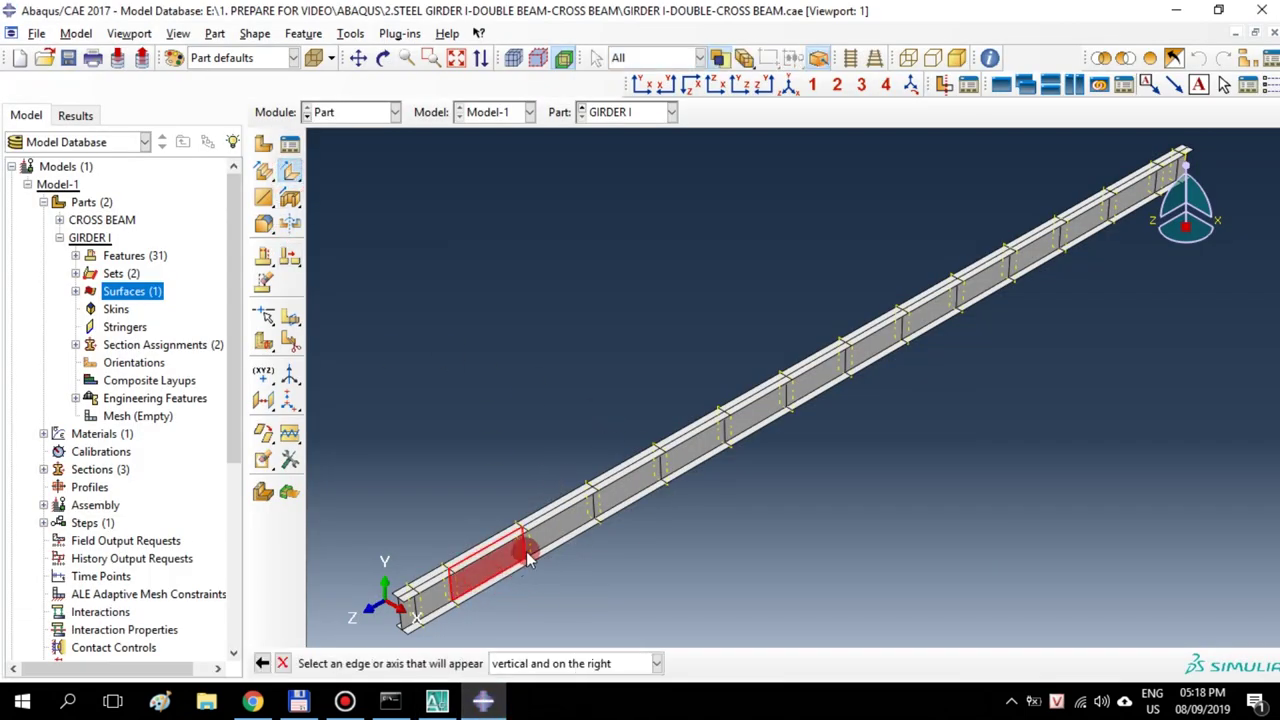
left_click(526, 551)
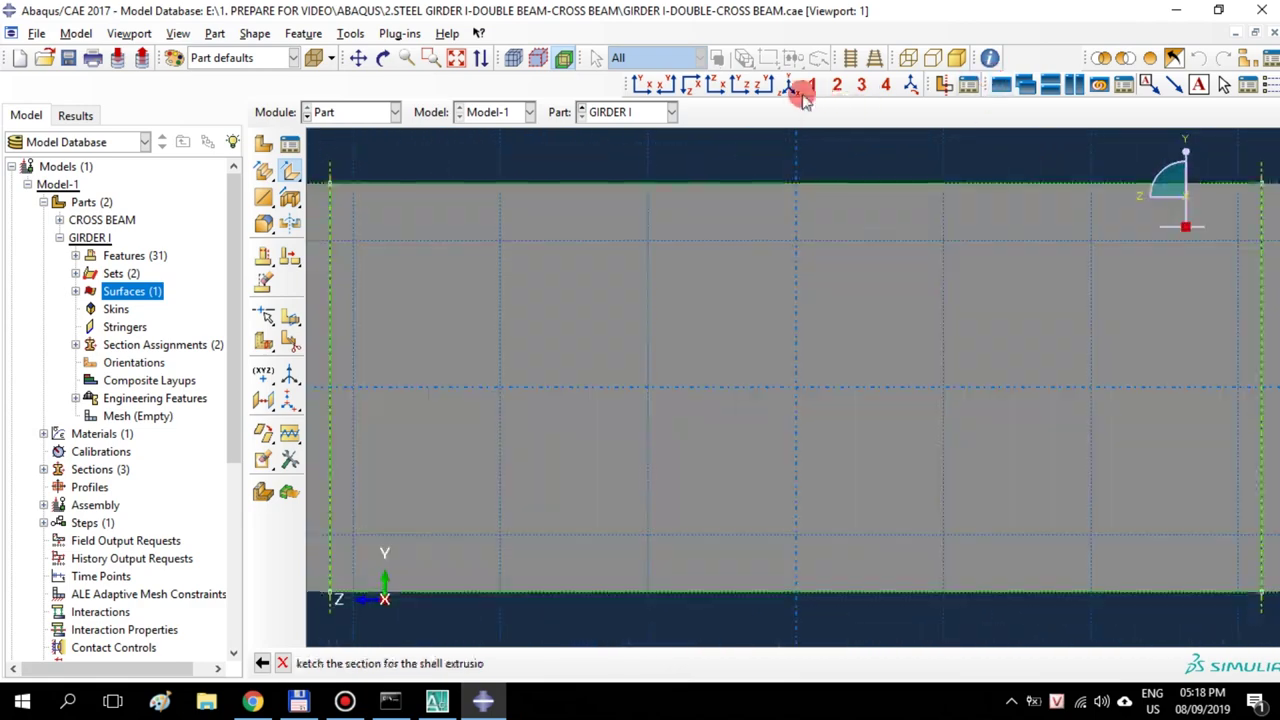
left_click(1138, 56)
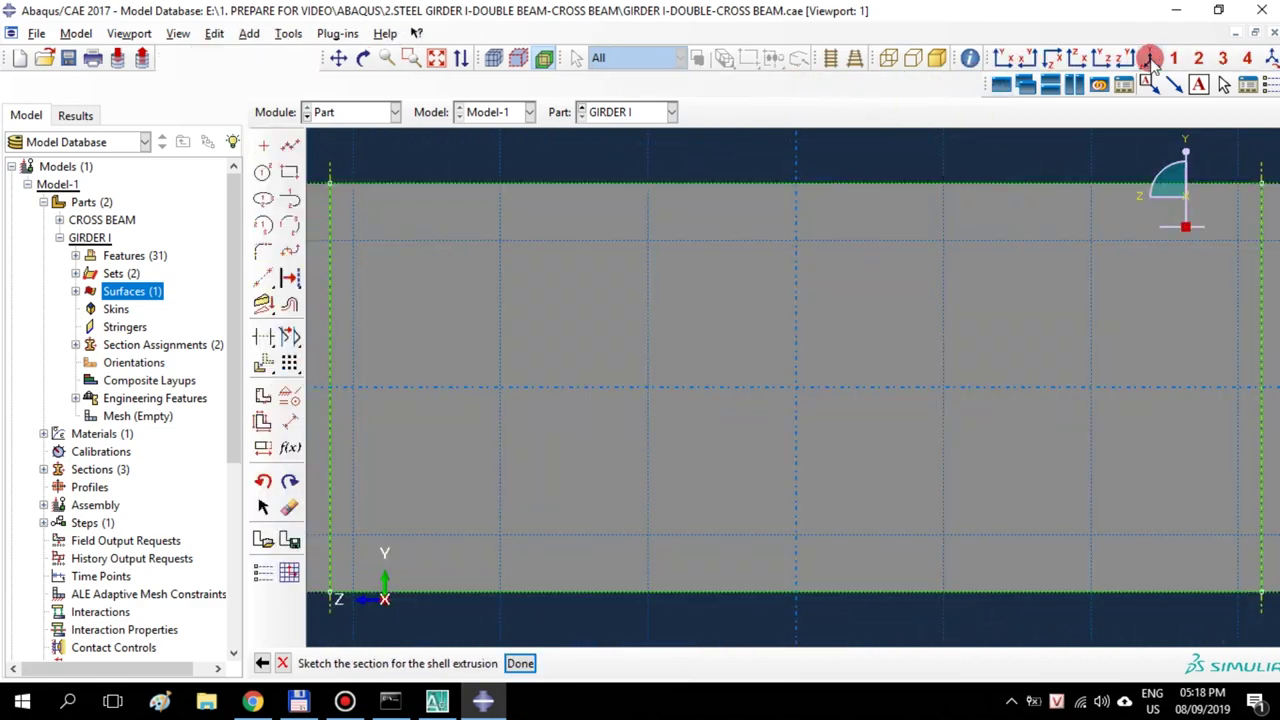
left_click(985, 297)
left_click_drag(843, 437, 742, 360)
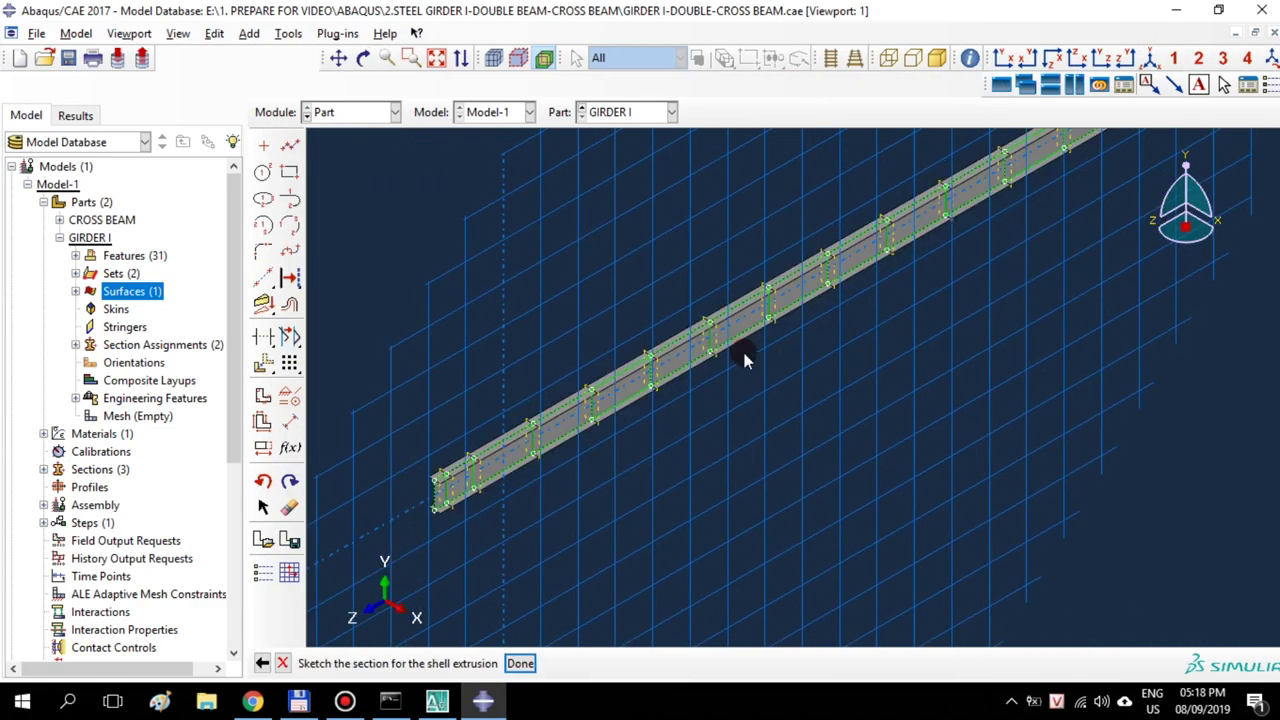
Sketch vertical lines over the full web height at the first and second datum planes from the near end
left_click(290, 145)
scroll(445, 525, "up", 5)
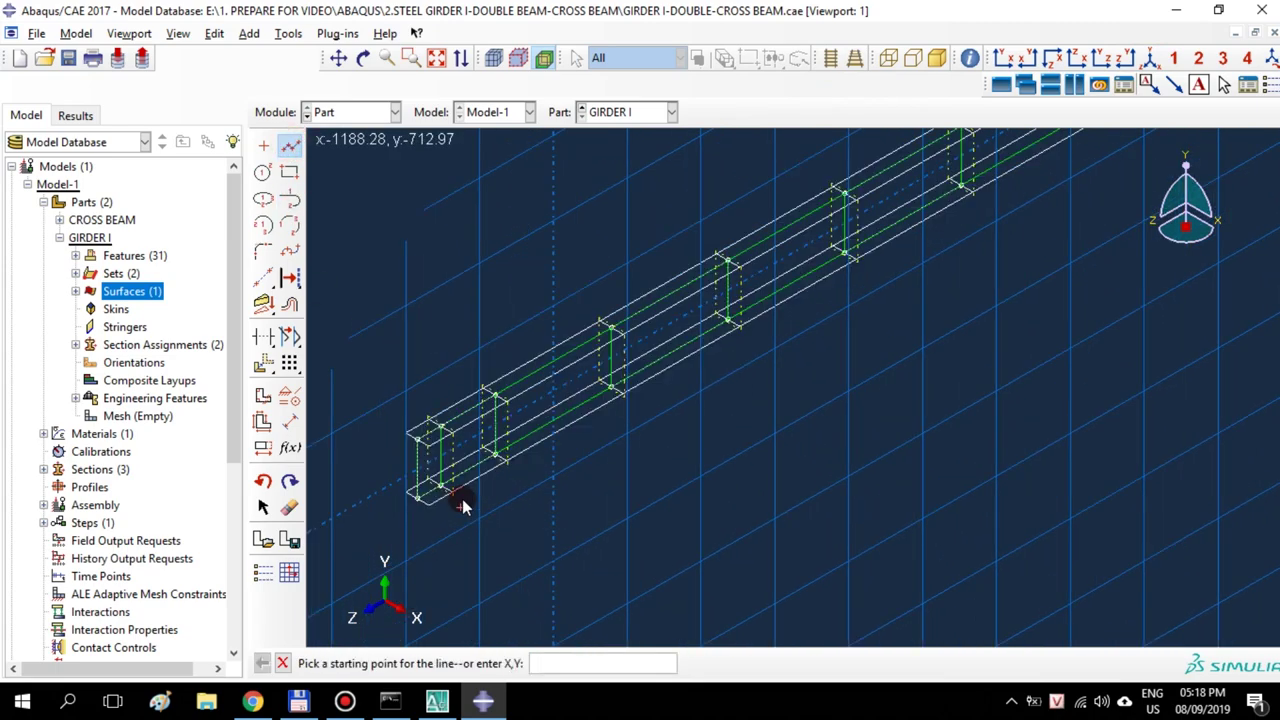
scroll(445, 432, "up", 2)
left_click(427, 492)
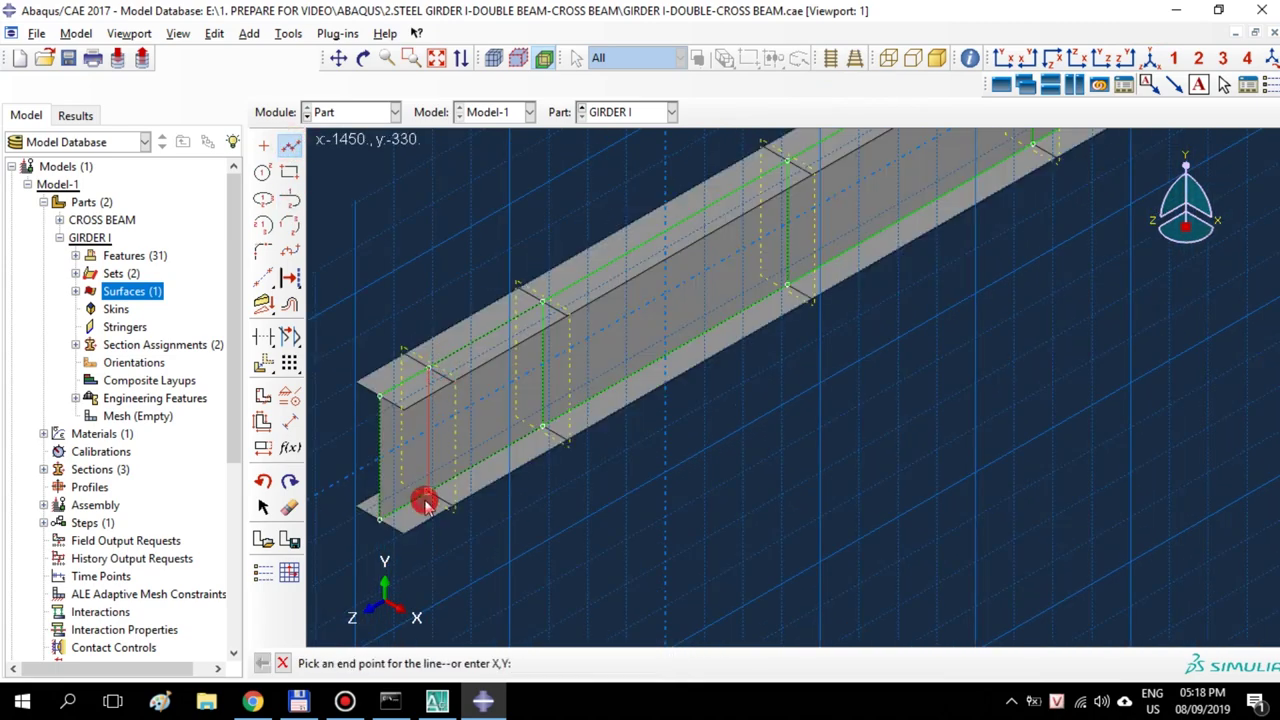
left_click(290, 145)
left_click(290, 145)
left_click(541, 300)
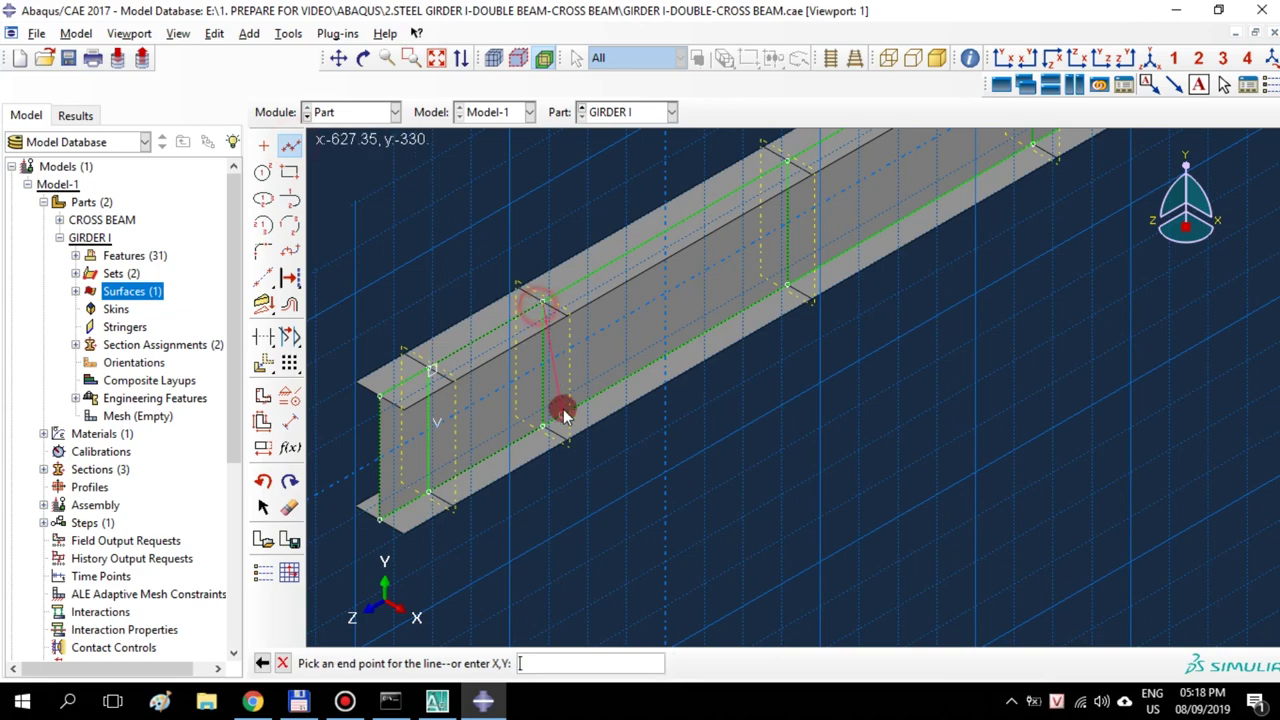
left_click(548, 431)
key("Escape")
Sketch a vertical line over the full web height at the third datum plane from the near end
left_click(290, 145)
left_click(797, 168)
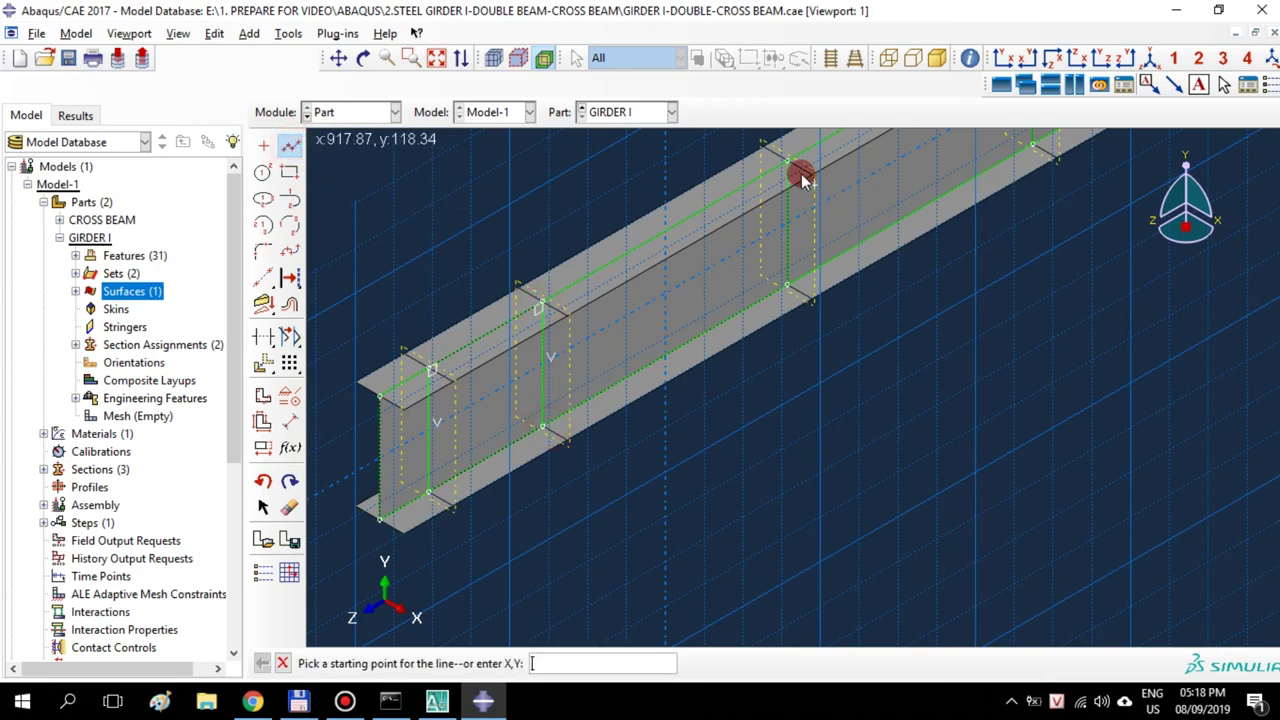
left_click(790, 290)
key("Escape")
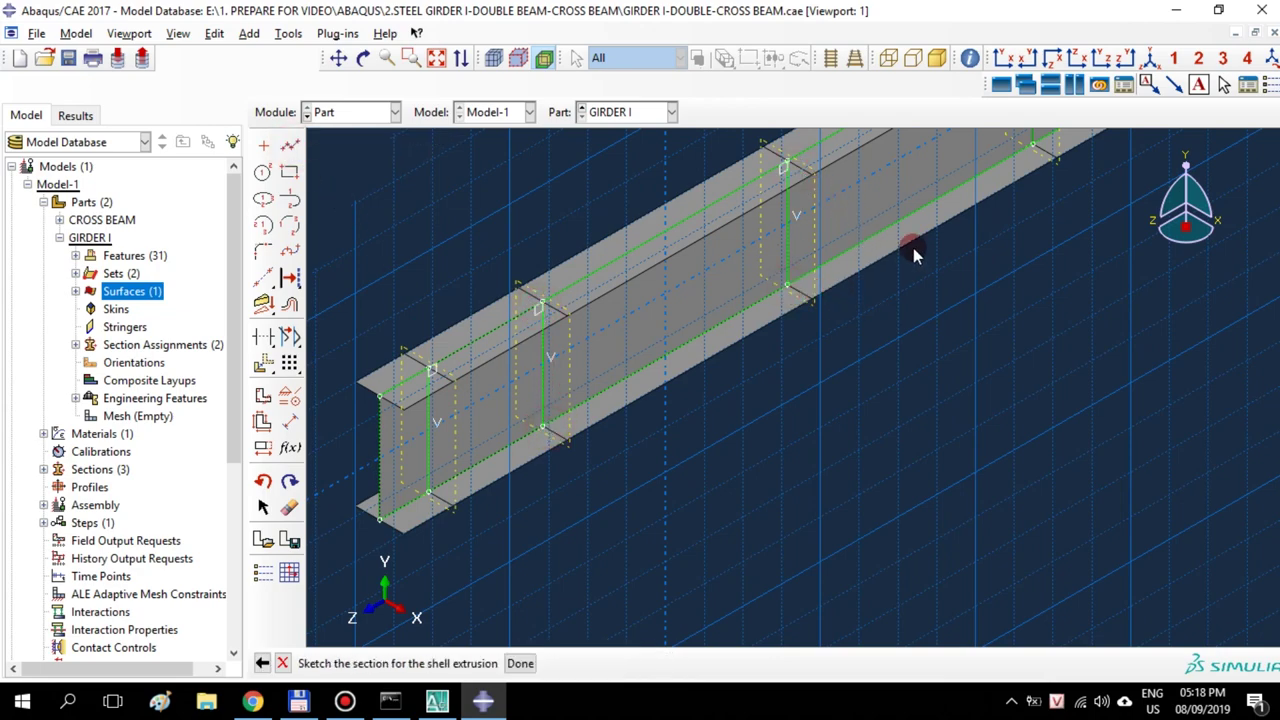
Sketch a vertical line at the fourth datum plane from slightly below the top flange down to the bottom flange
middle_click_drag(913, 248, 604, 456, "ctrl+alt")
left_click(300, 143)
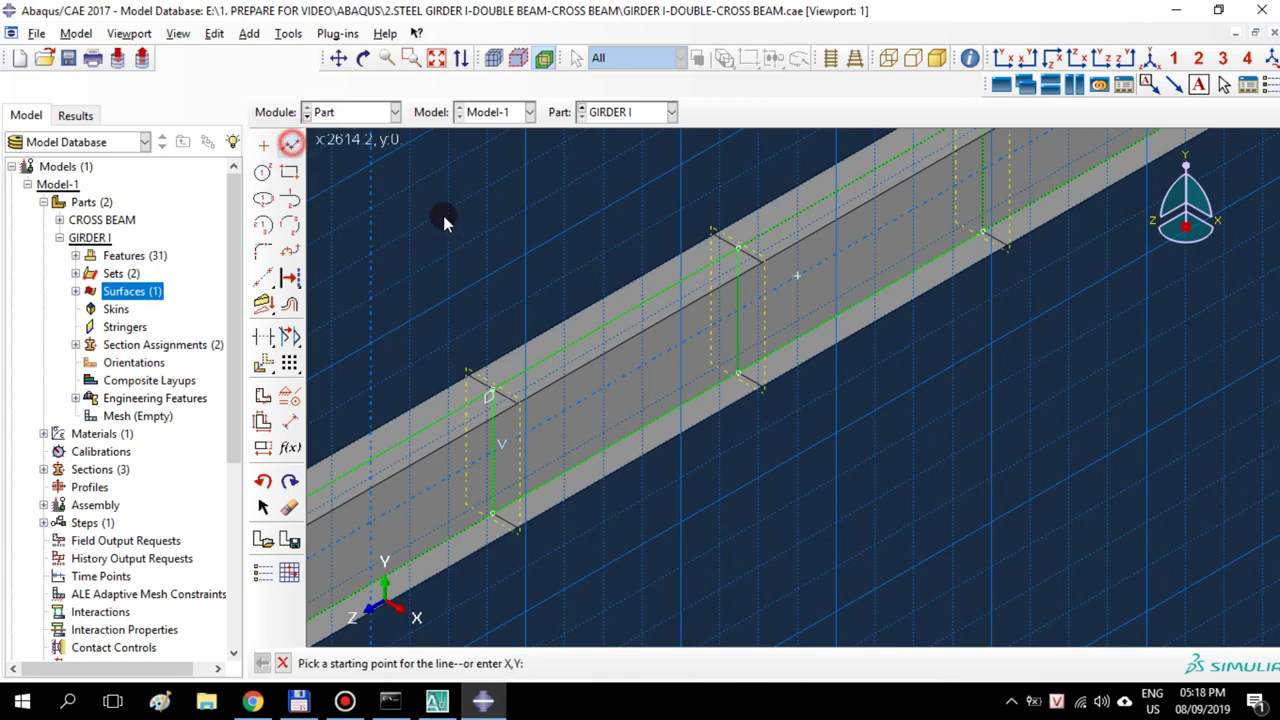
left_click(743, 266)
left_click(758, 376)
key("Escape")
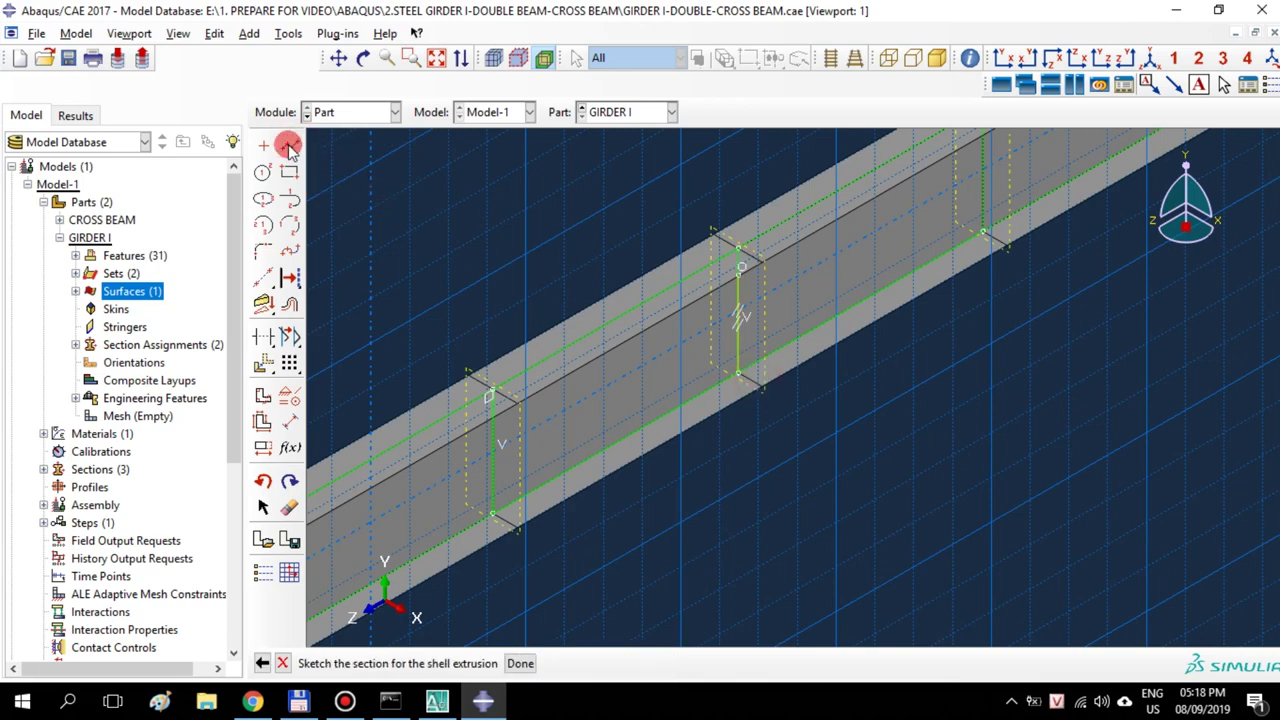
Sketch a full-height vertical web line at the fifth datum plane, ending at (3750, -330)
left_click(290, 145)
middle_click_drag(603, 306, 591, 408, "ctrl+alt")
left_click(768, 228)
left_click(768, 351)
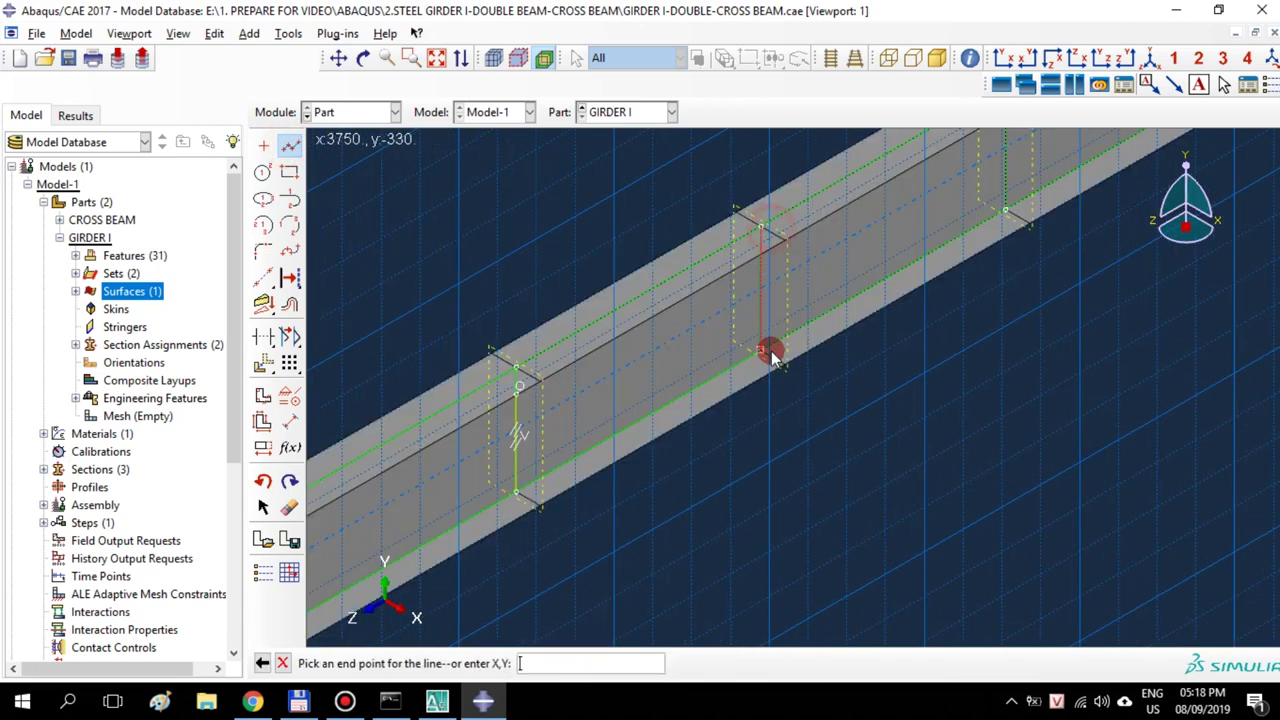
key("Escape")
Sketch a full-height vertical web line at the sixth datum plane, ending at (5250, -330)
left_click(290, 145)
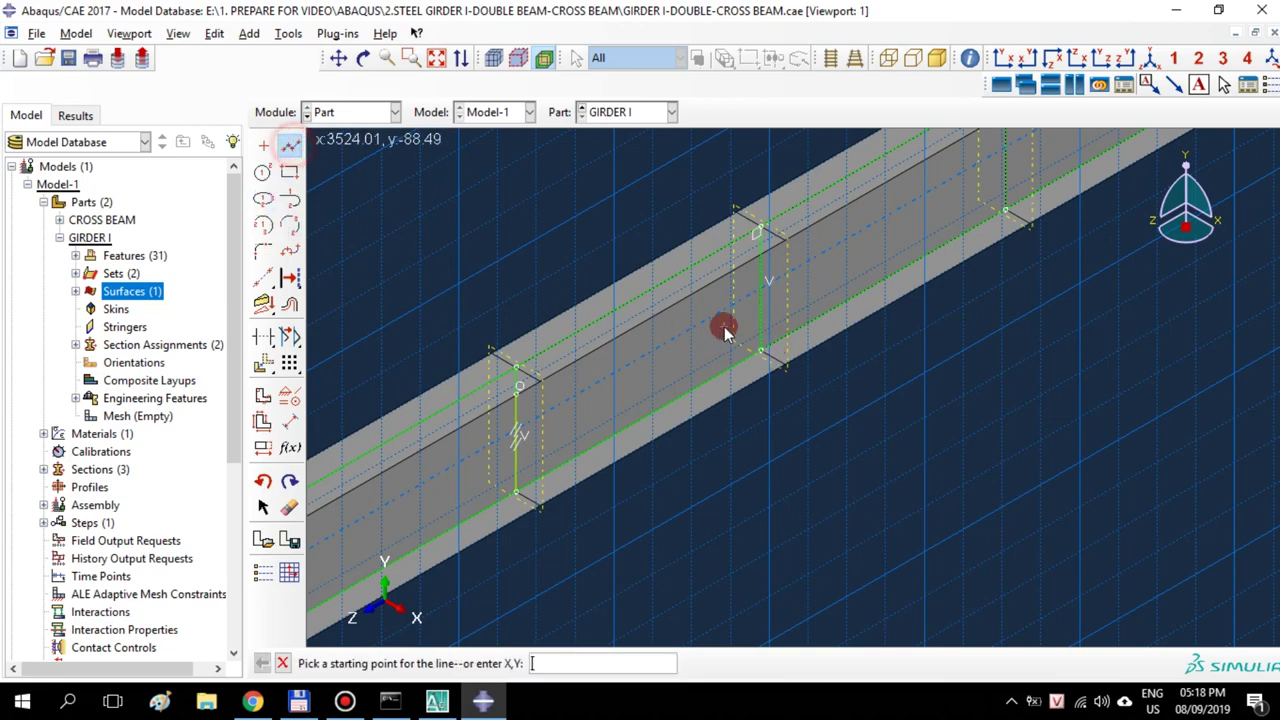
middle_click_drag(770, 315, 793, 272, "ctrl+alt")
left_click(789, 188)
left_click(790, 308)
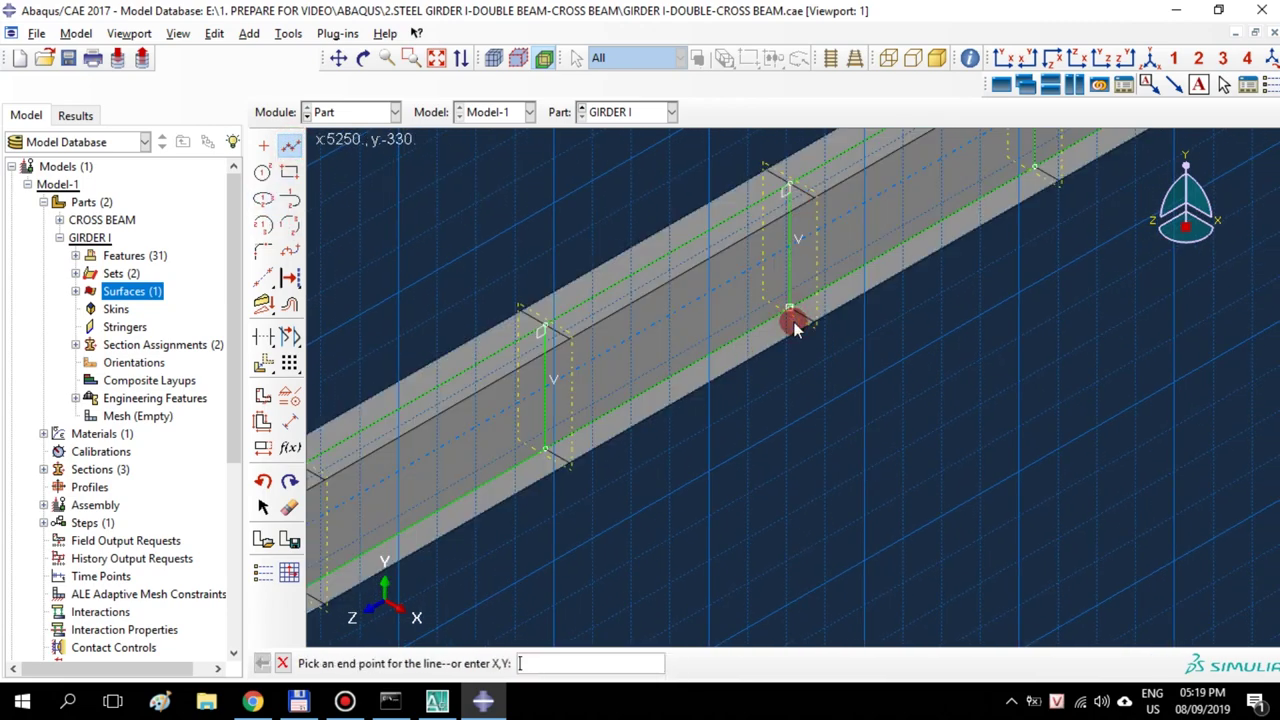
key("Escape")
Sketch a full-height vertical web line at the seventh datum plane, ending at (6750, -330)
middle_click_drag(632, 413, 810, 390, "ctrl+alt")
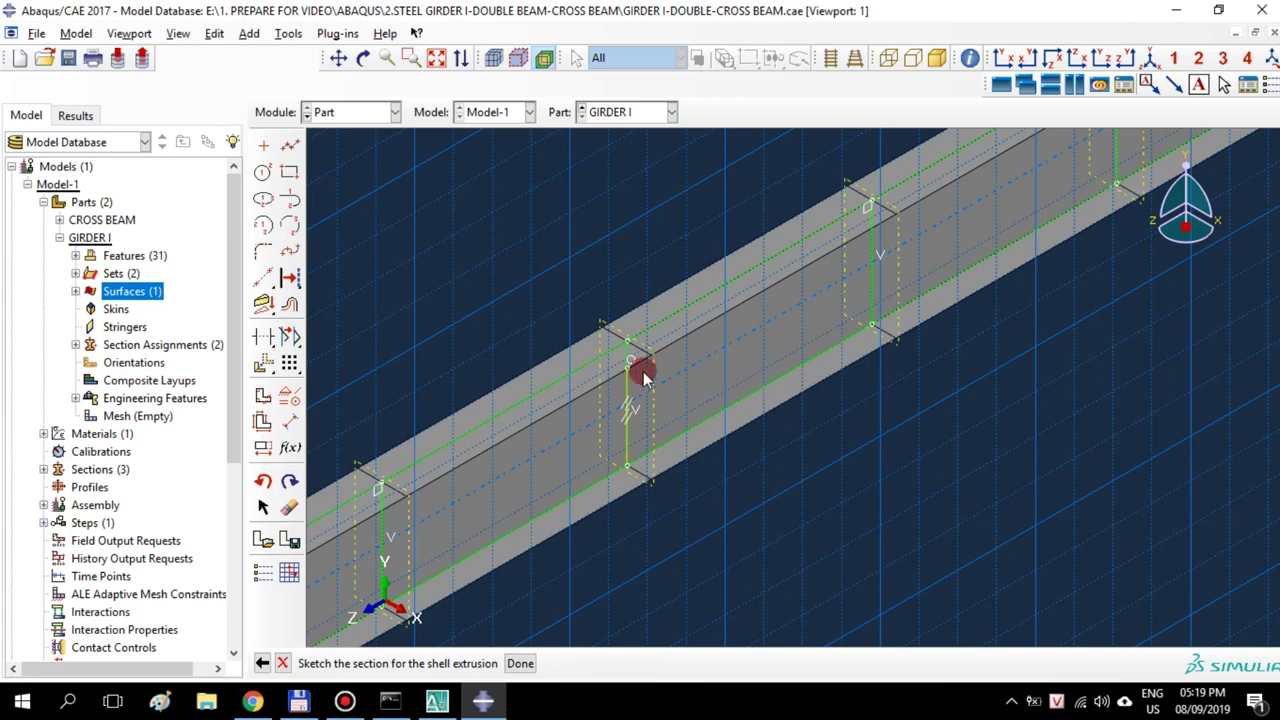
left_click(290, 145)
middle_click_drag(1003, 346, 825, 247, "ctrl+alt")
mouse_move(852, 165)
middle_mouse_down("ctrl+alt")
mouse_move(651, 366)
mouse_move(646, 303)
middle_mouse_up("ctrl+alt")
left_click(638, 314)
left_click(645, 428)
key("Escape")
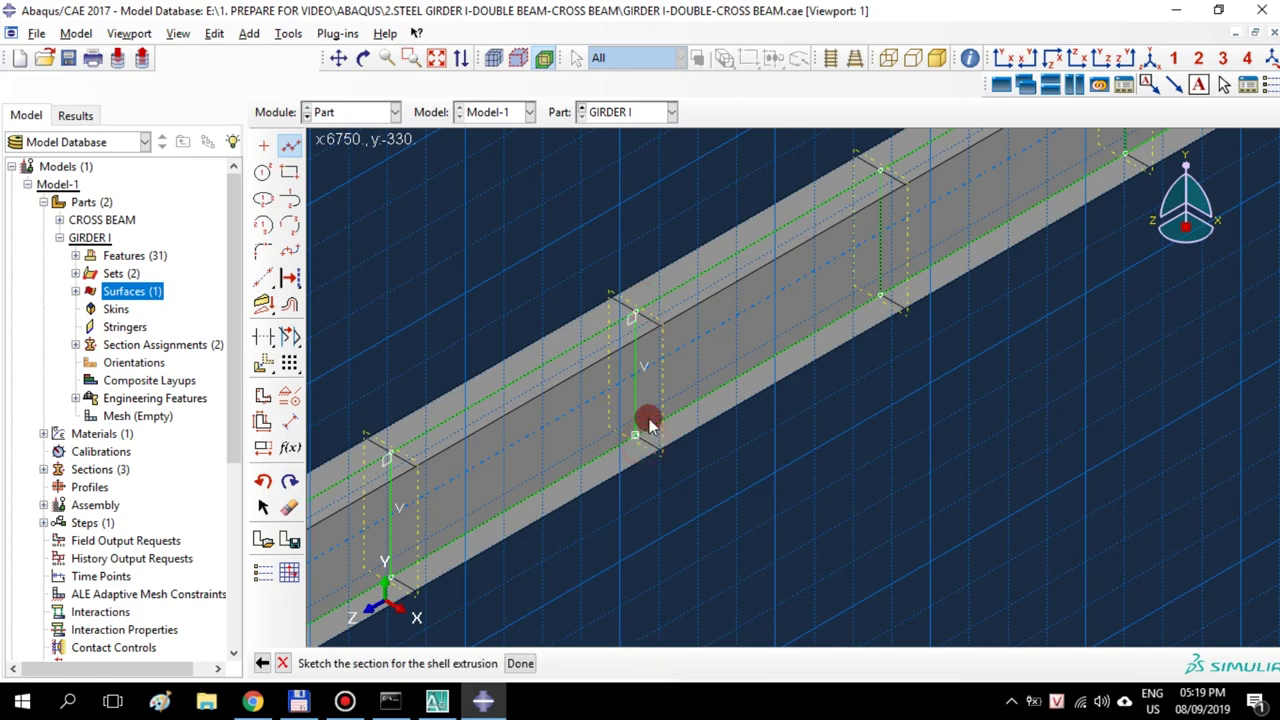
Sketch a full-height vertical web line at the eighth datum plane, ending at (8250, -330)
left_click(290, 145)
left_click(879, 170)
left_click(884, 294)
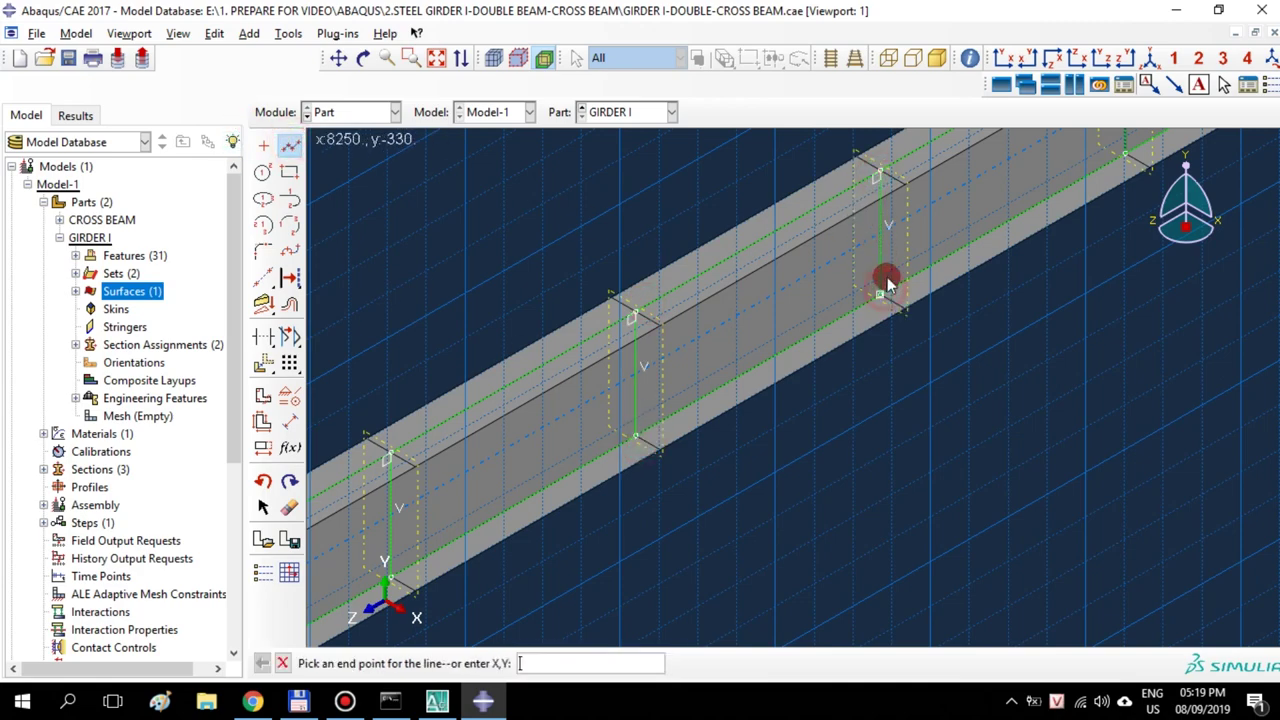
key("Escape")
Sketch a full-height vertical web line at the ninth datum plane, starting from (9750, 330)
left_click(290, 145)
middle_click_drag(351, 170, 637, 425, "ctrl+alt")
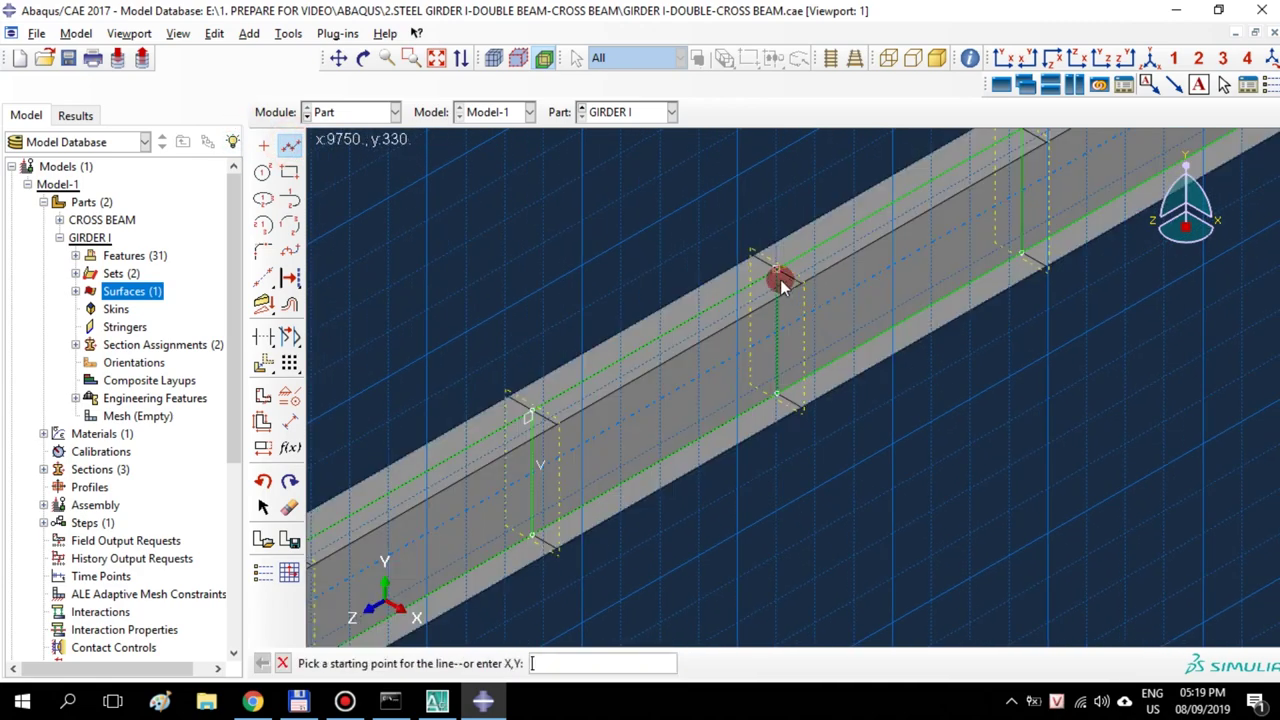
left_click(780, 277)
left_click(780, 399)
key("Escape")
Sketch a full-height vertical web line at the tenth datum plane, ending at (11250, -330)
left_click(290, 145)
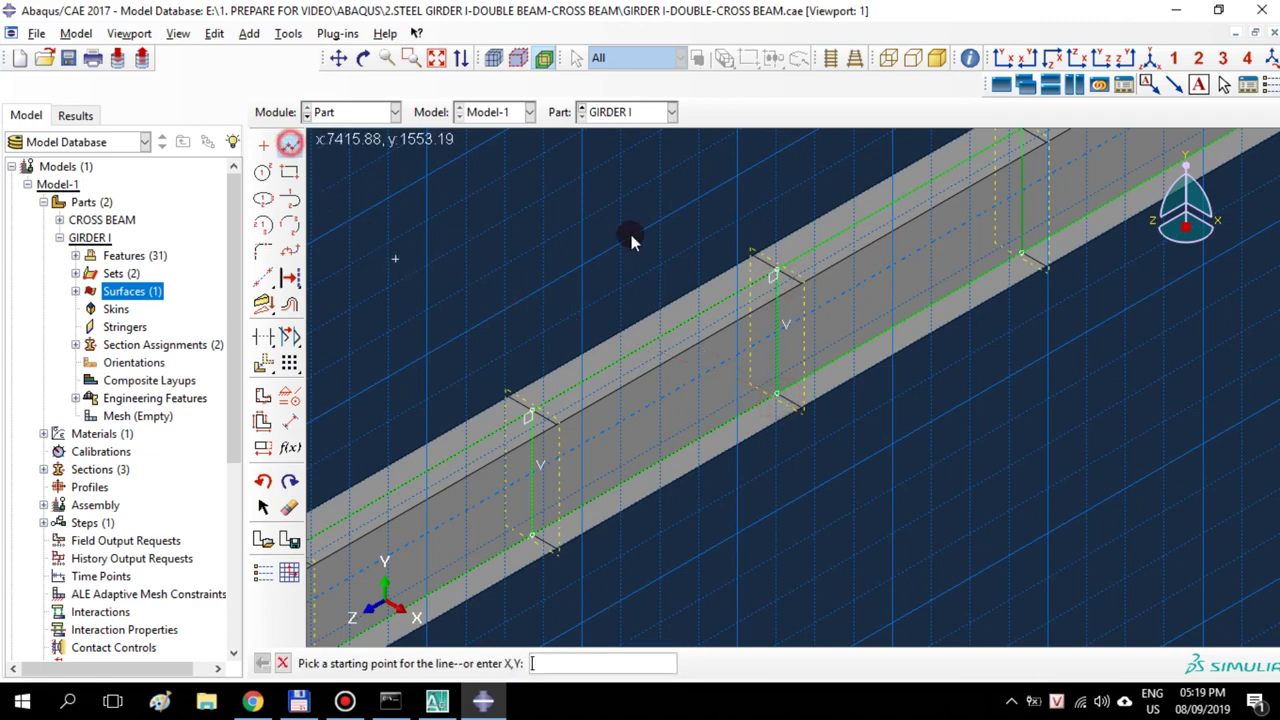
middle_click_drag(779, 308, 694, 343, "ctrl+alt")
left_click(690, 303)
left_click(692, 430)
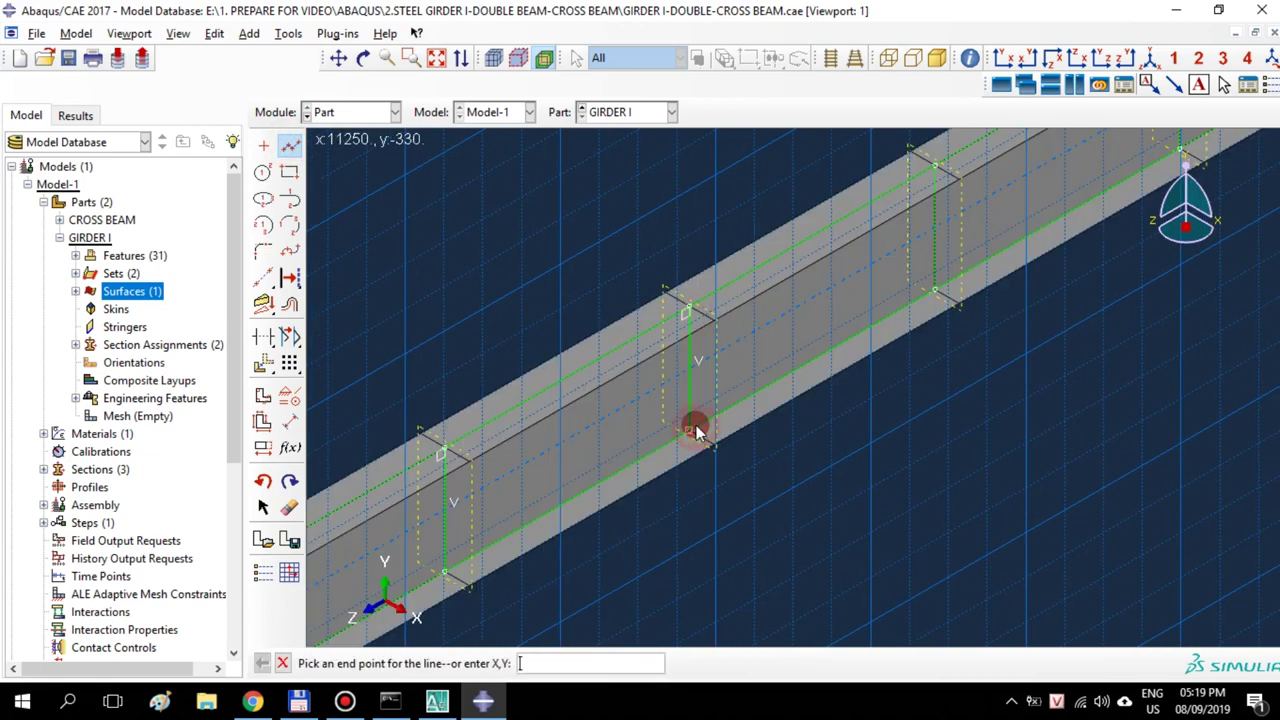
key("Escape")
Sketch a full-height vertical web line at the eleventh datum plane, ending at (12750, -330)
left_click(290, 145)
middle_click_drag(1014, 251, 975, 278, "ctrl+alt")
left_click(649, 343)
left_click(649, 453)
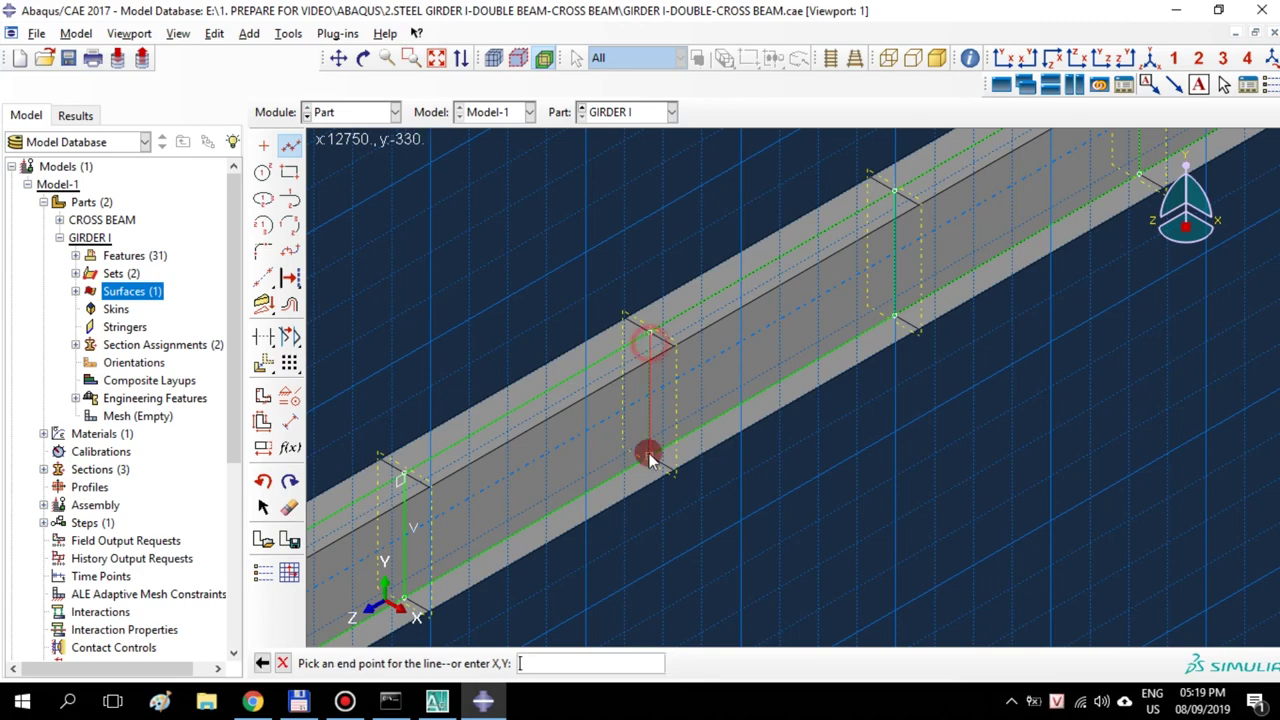
key("Escape")
Sketch a full-height vertical web line at the twelfth datum plane
left_click(292, 146)
middle_click_drag(575, 388, 557, 413, "ctrl+alt")
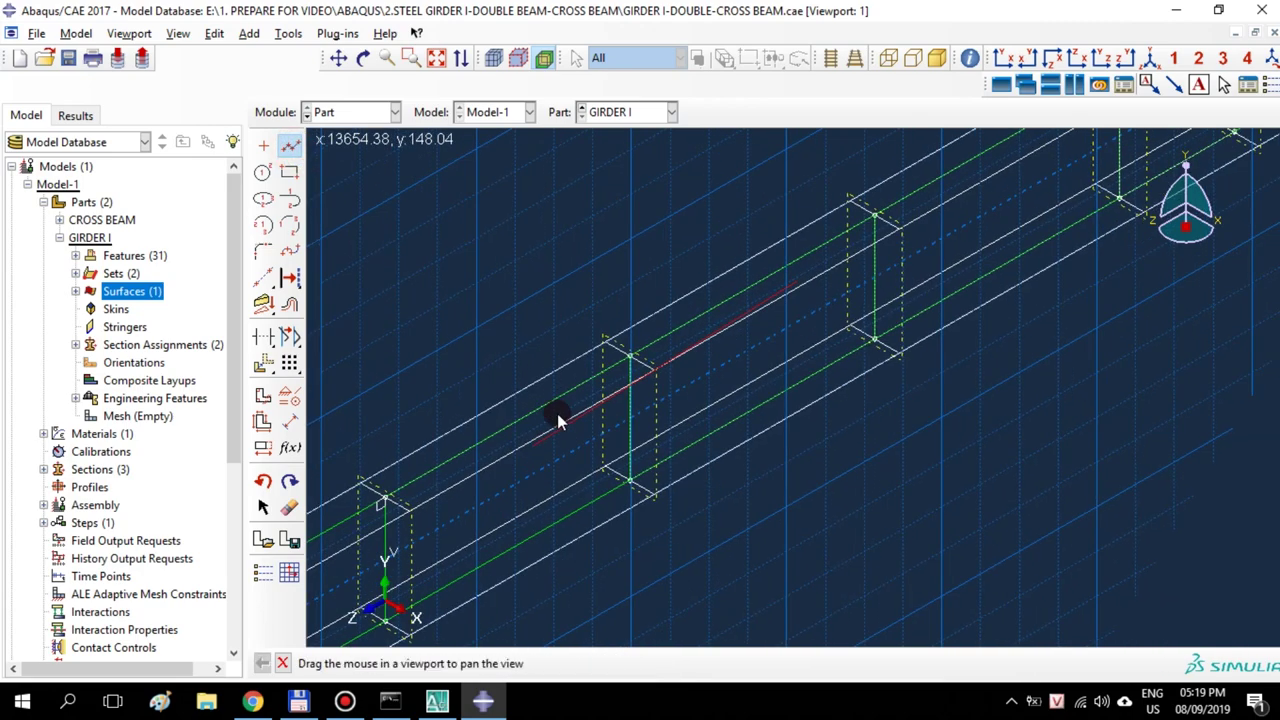
left_click(638, 353)
left_click(644, 492)
key("Escape")
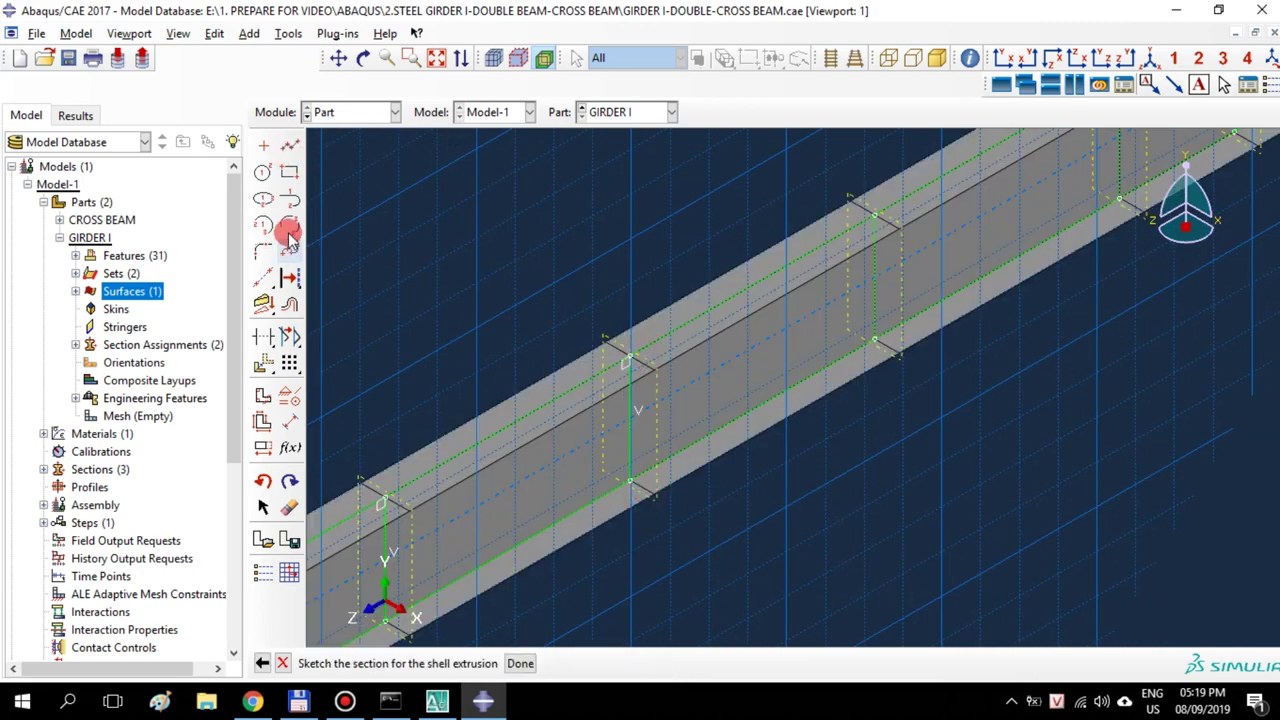
Sketch a full-height vertical web line at the thirteenth datum plane, starting from (15750, 330)
left_click(290, 145)
middle_click_drag(563, 451, 543, 427, "ctrl+alt")
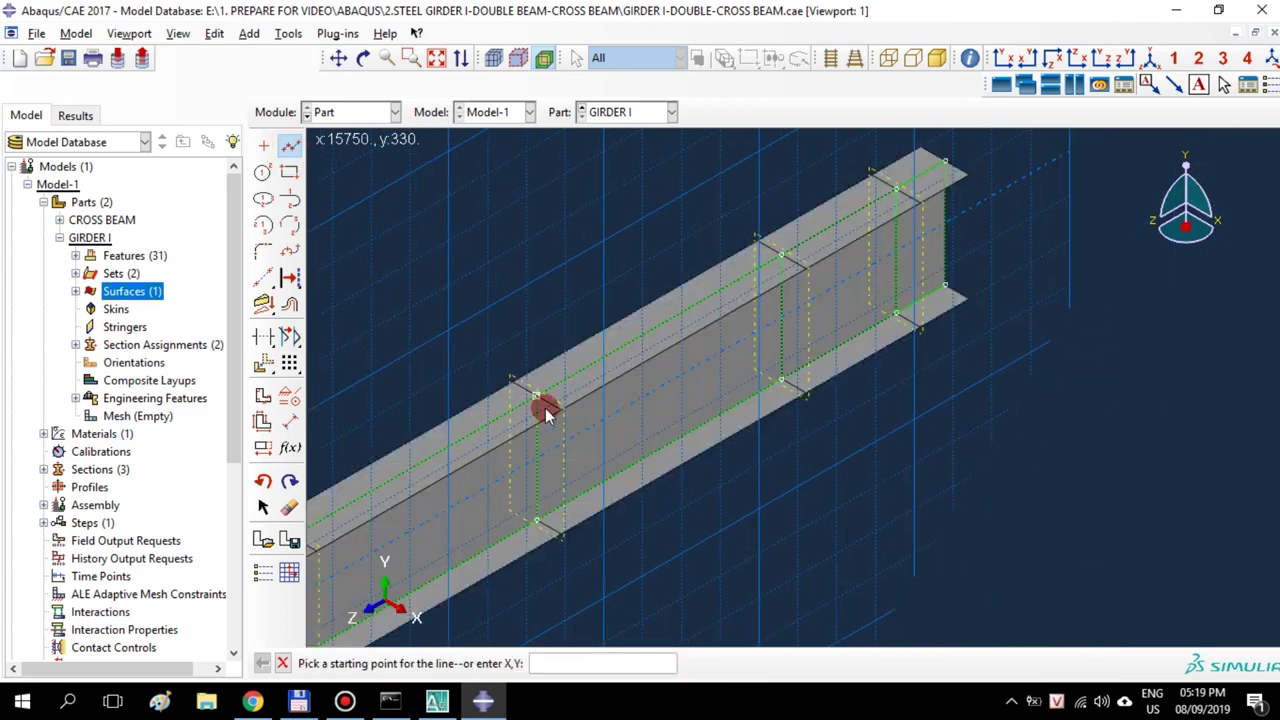
left_click(538, 400)
left_click(541, 516)
key("Escape")
Sketch full-height vertical web lines at the last two datum planes near the girder's far end
left_click(290, 145)
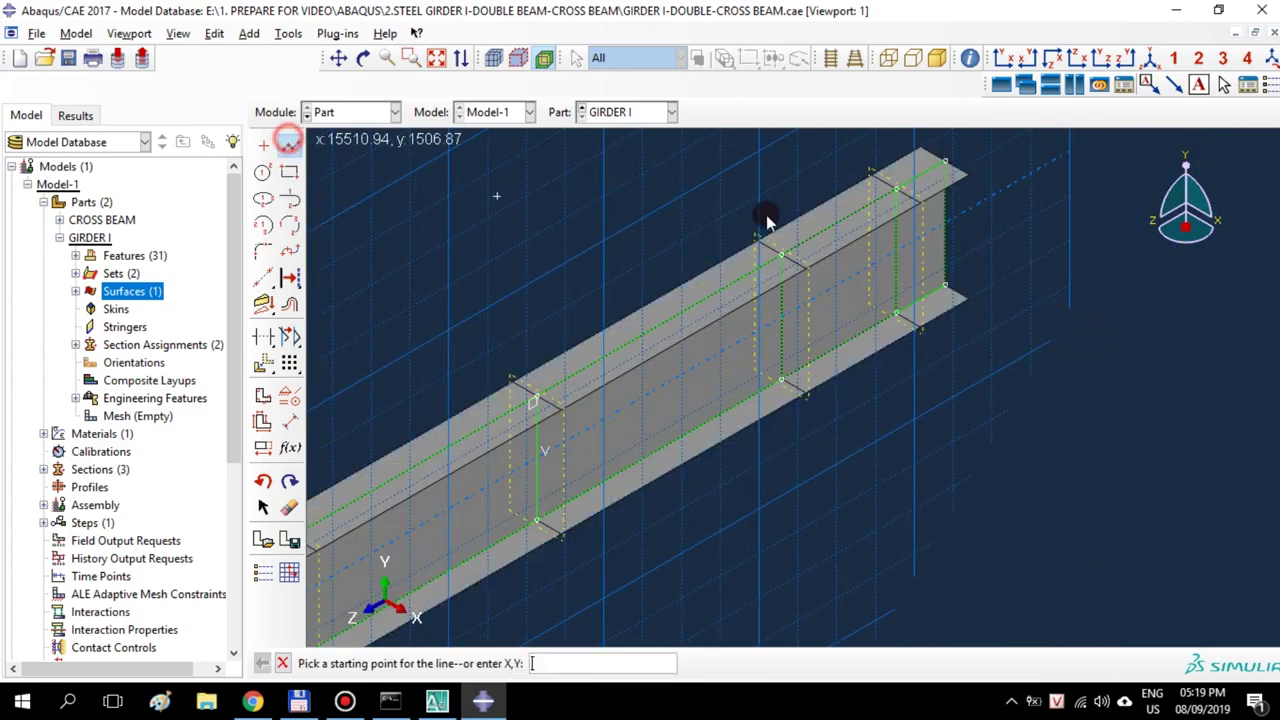
left_click(782, 255)
left_click(781, 380)
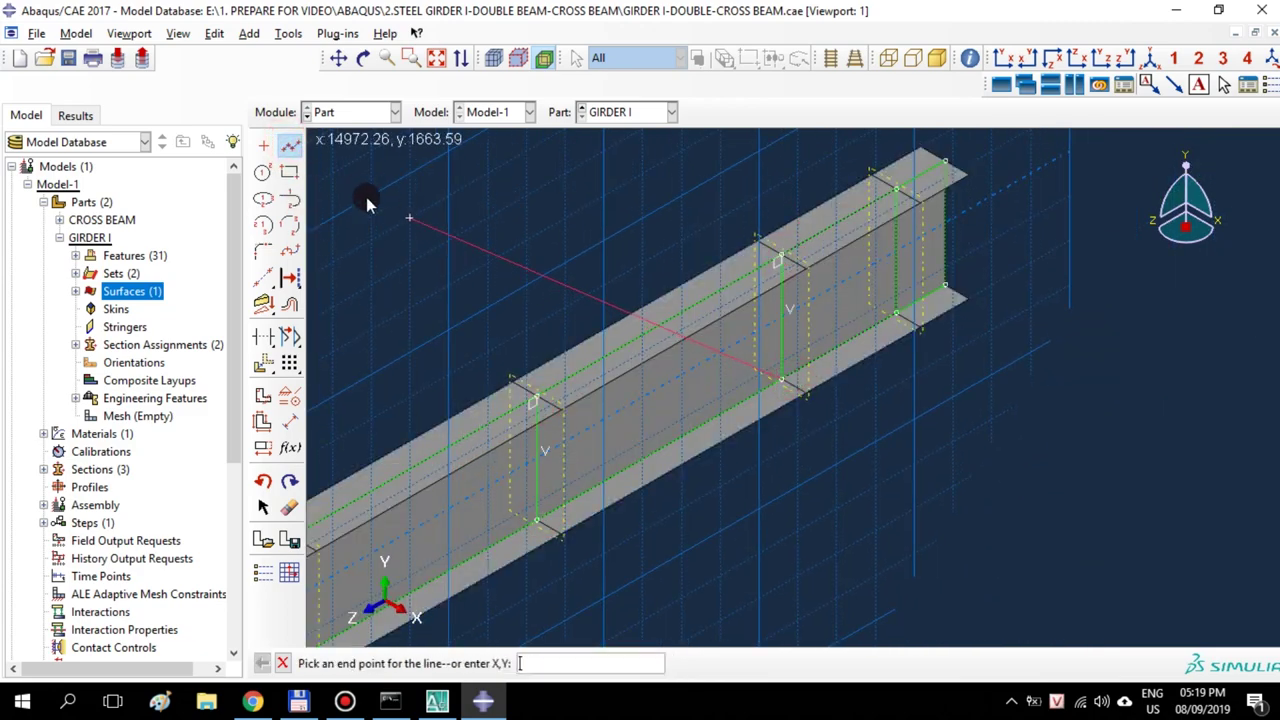
key("Escape")
left_click(290, 145)
left_click(910, 208)
left_click(908, 318)
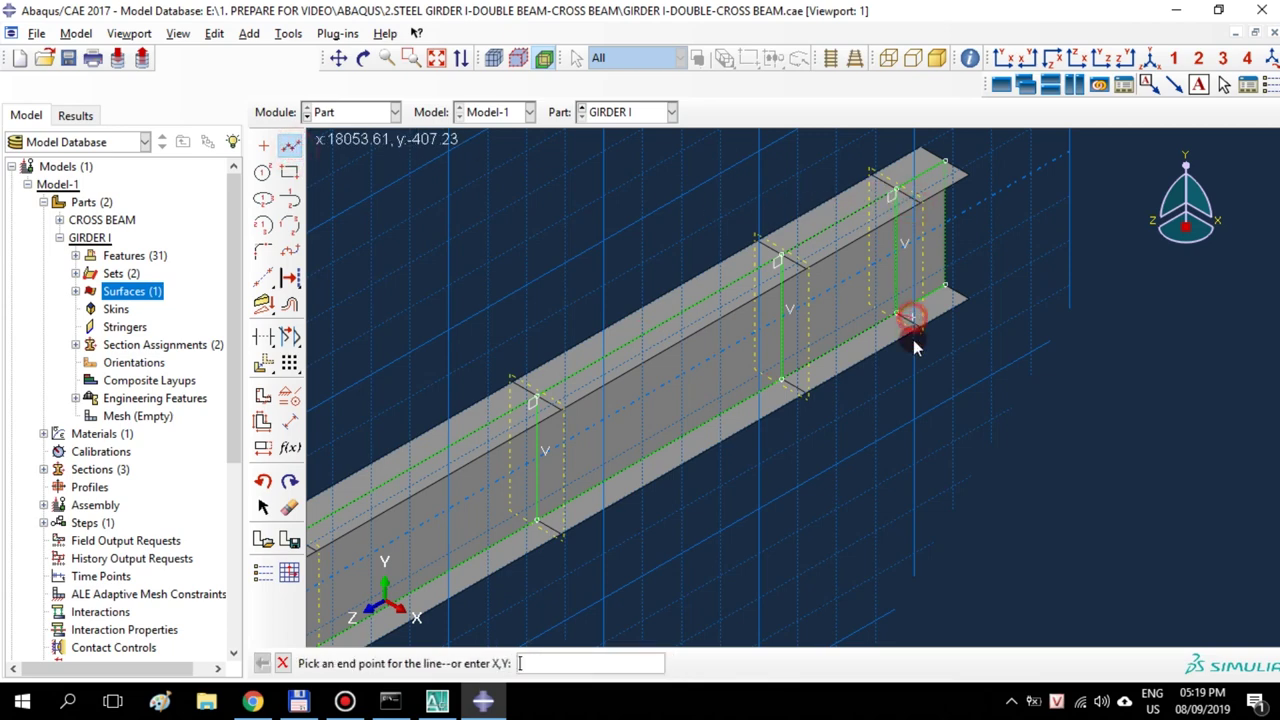
key("Escape")
Finish the sketch and create the stiffener plates as a blind shell extrusion from the web lines
left_click(521, 664)
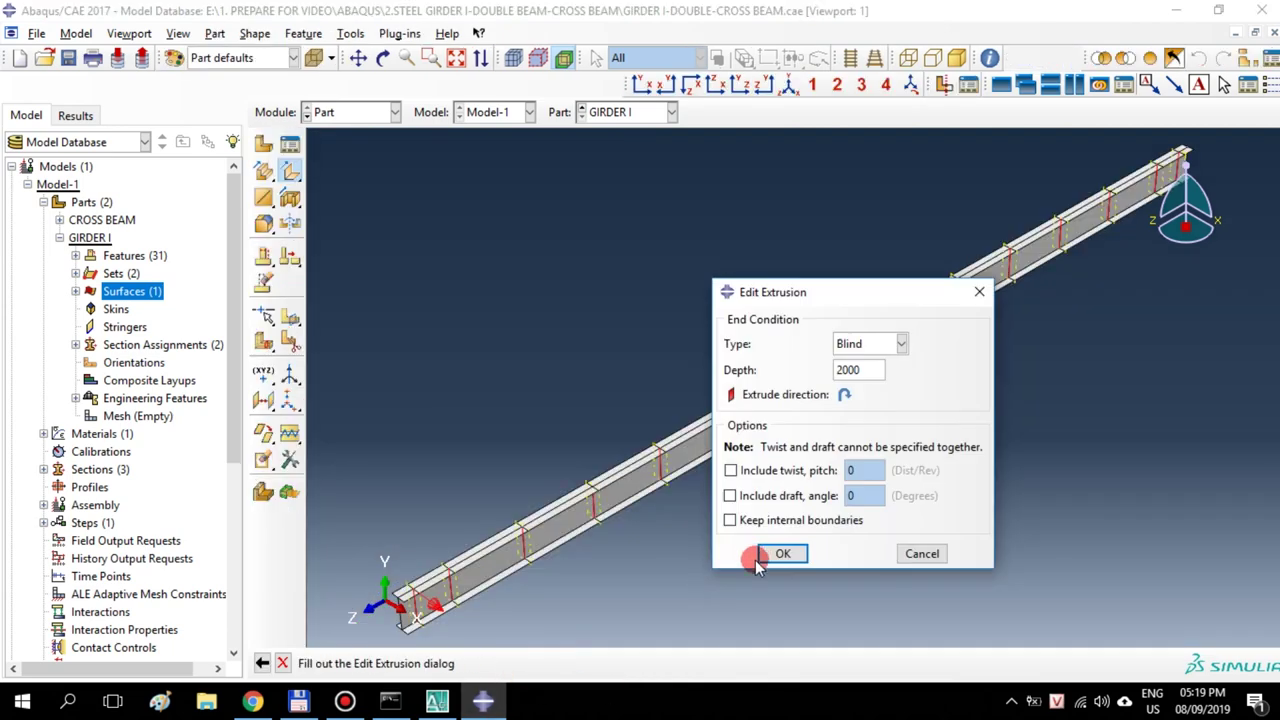
left_click_drag(858, 370, 824, 378)
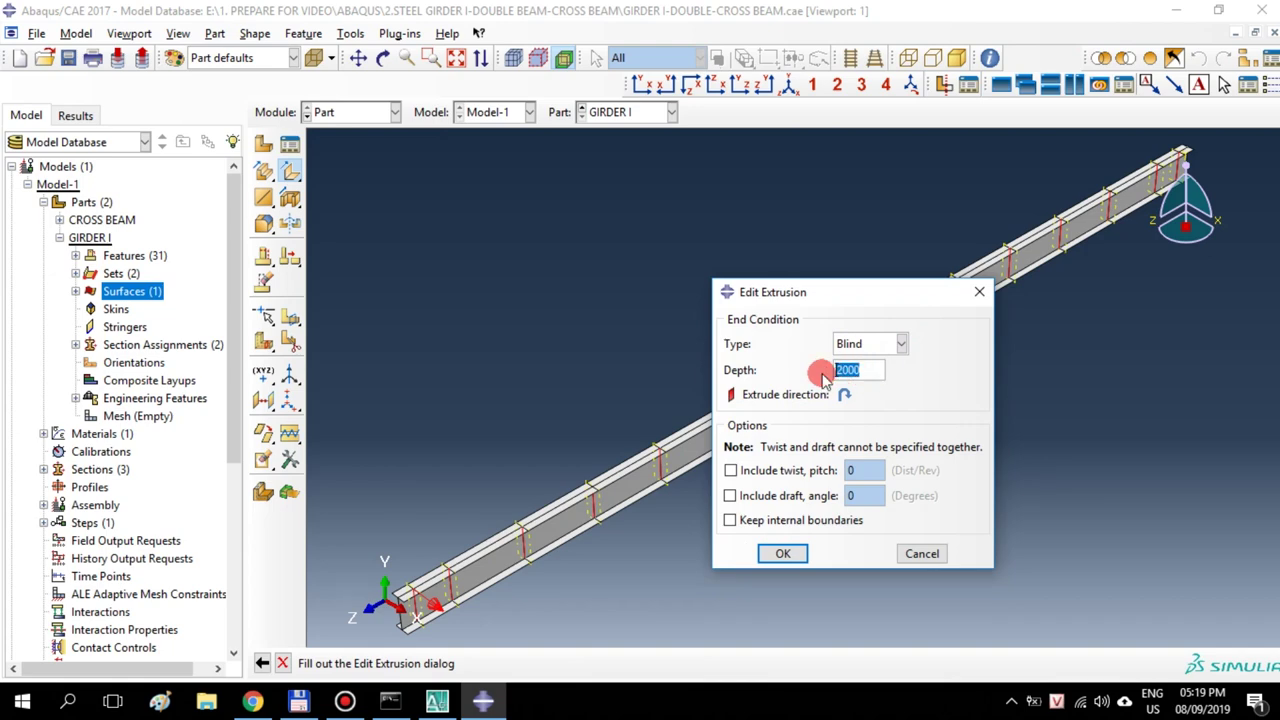
left_click(785, 555)
Check the extruded stiffener plates against the flanges and delete the Shell extrude-2 feature from GIRDER I
scroll(588, 572, "up", 5)
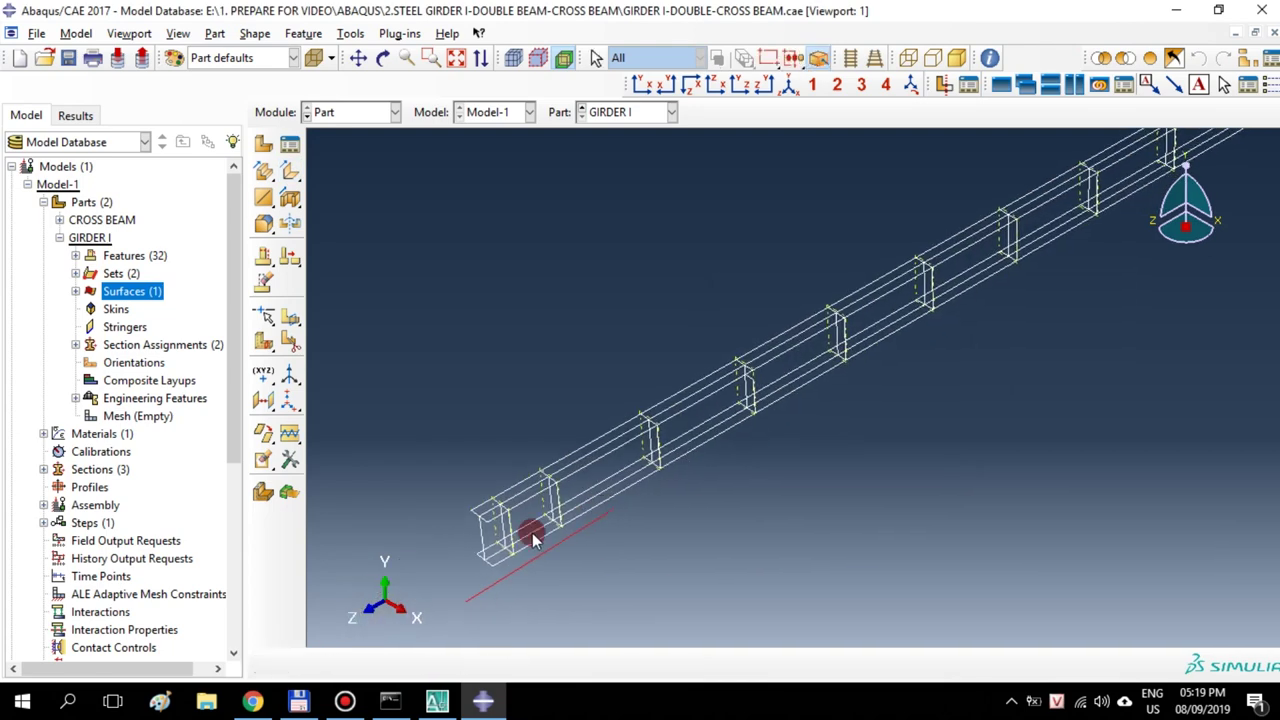
scroll(915, 410, "up", 2)
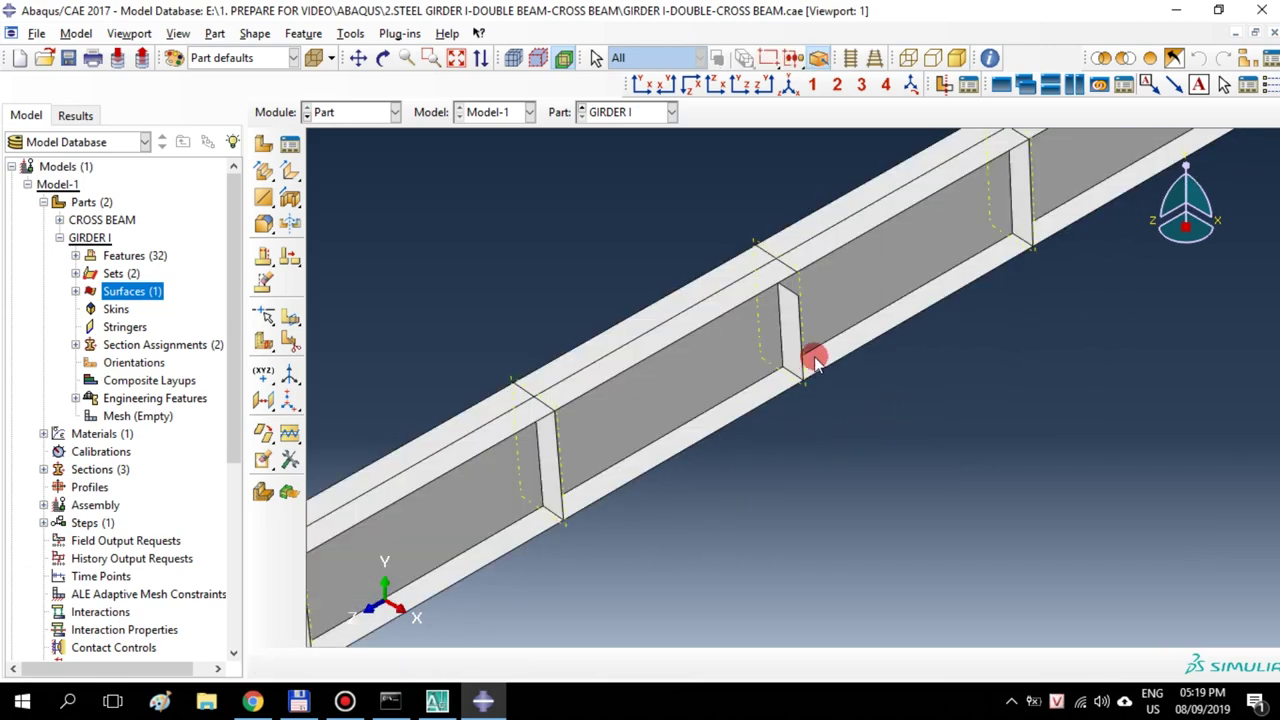
scroll(608, 486, "up", 2)
scroll(608, 470, "up", 2)
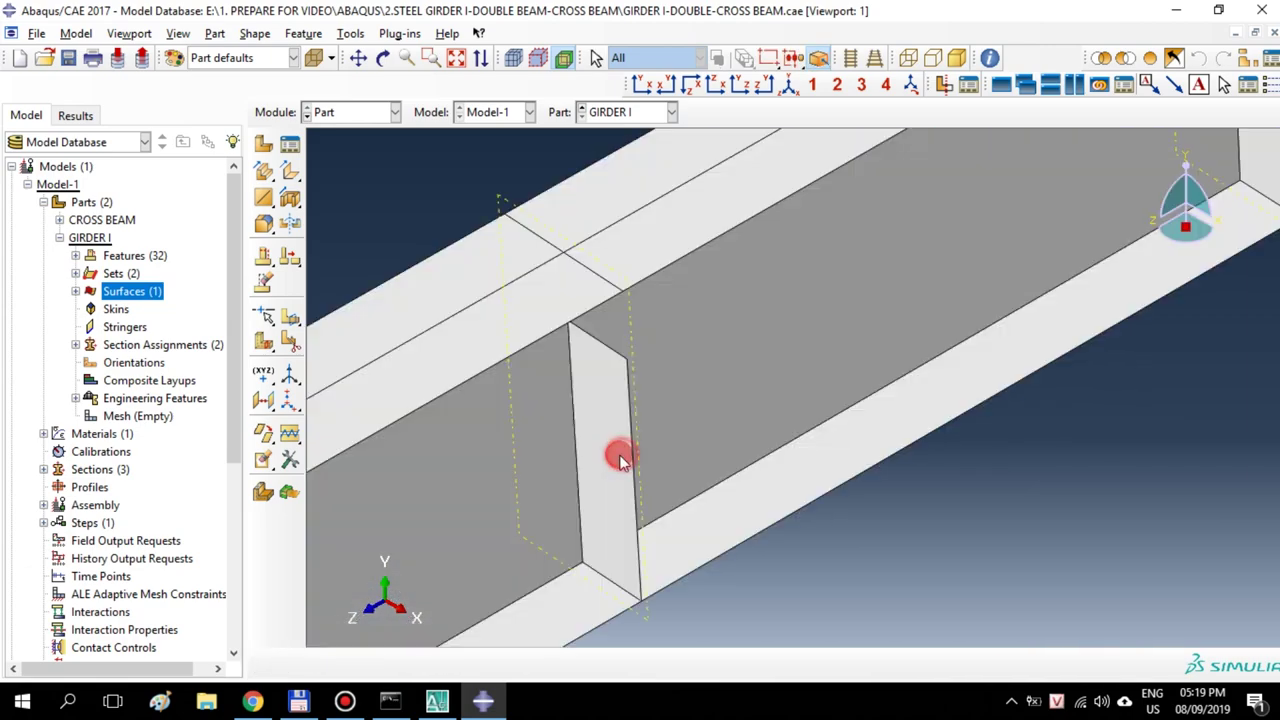
scroll(620, 458, "down", 3)
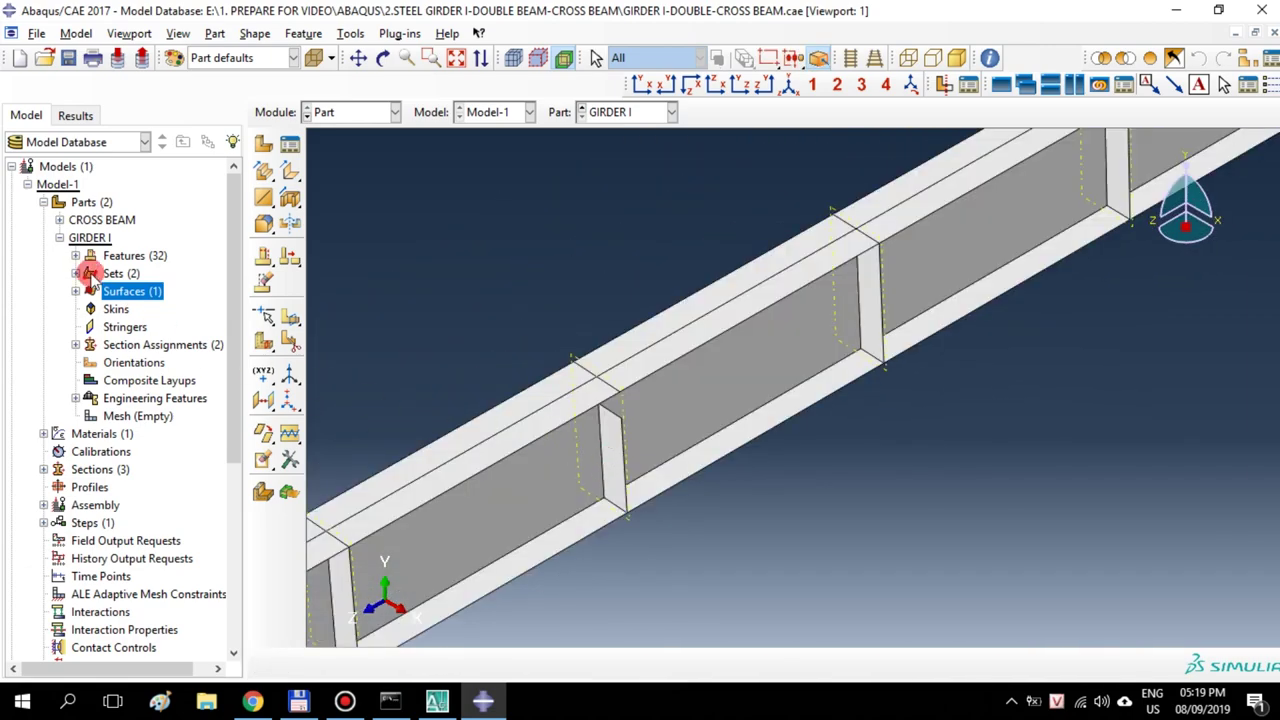
left_click(75, 256)
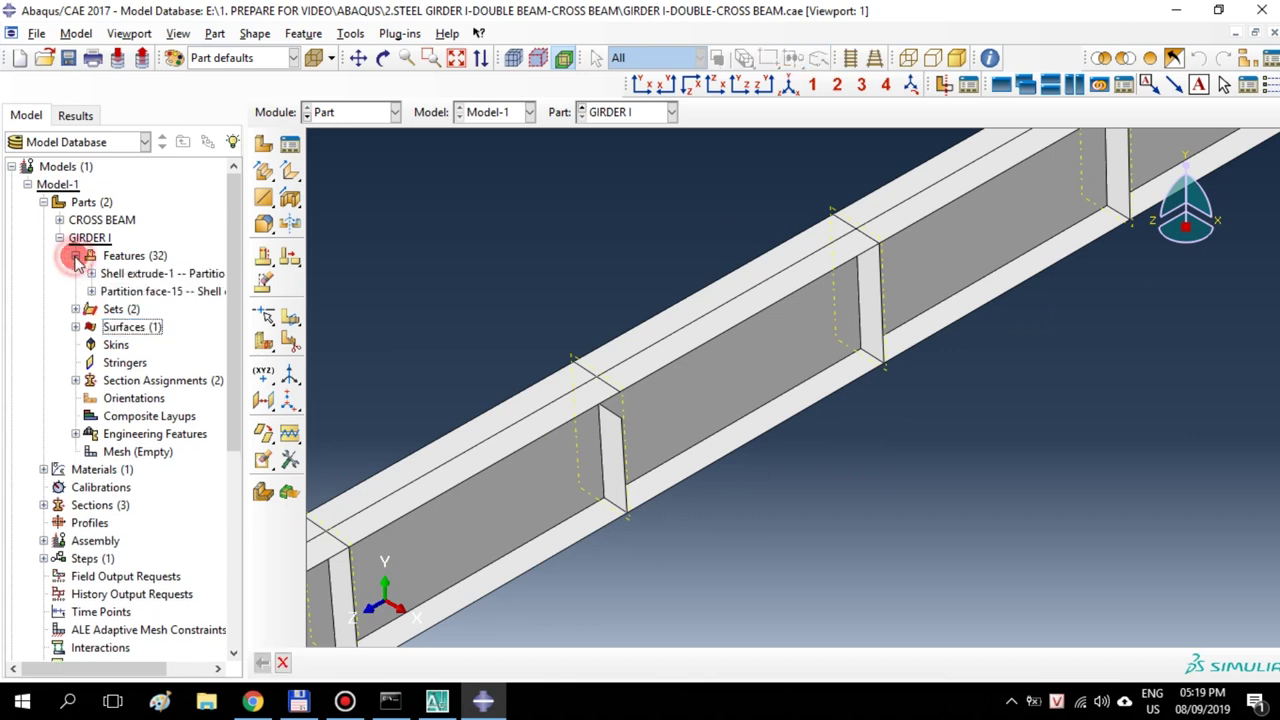
left_click(91, 291)
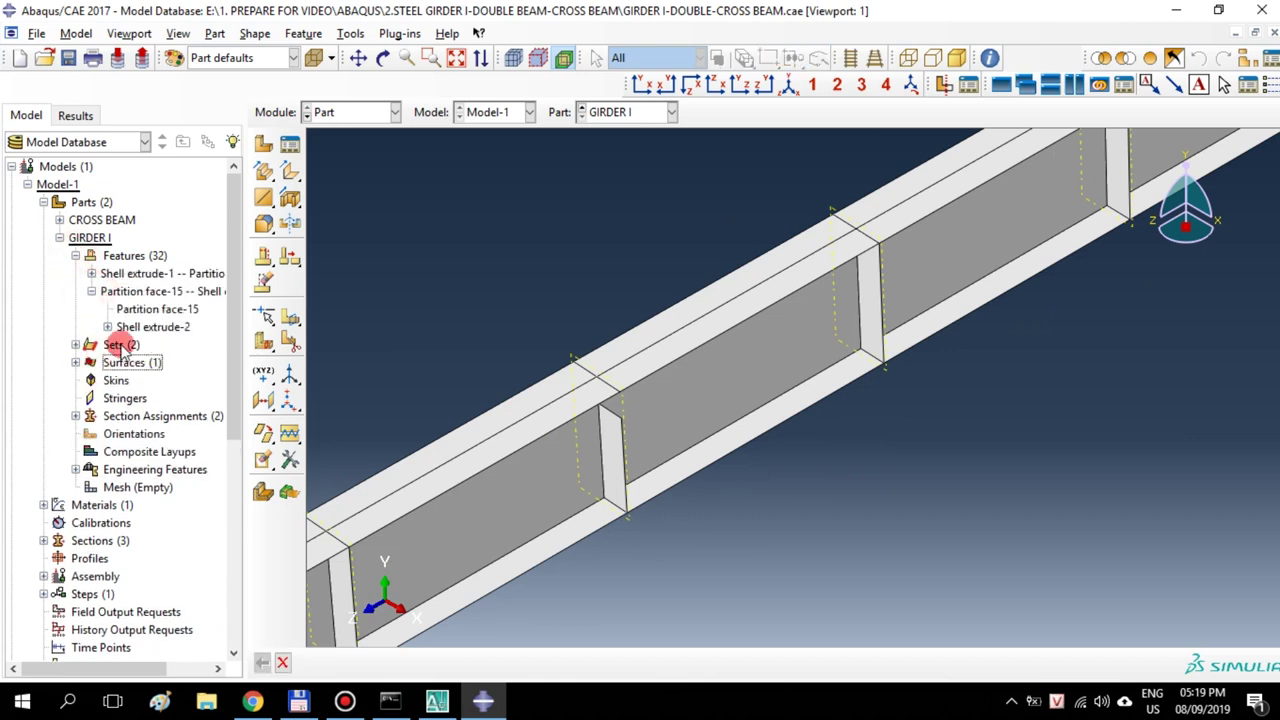
left_click(135, 330)
right_click(135, 335)
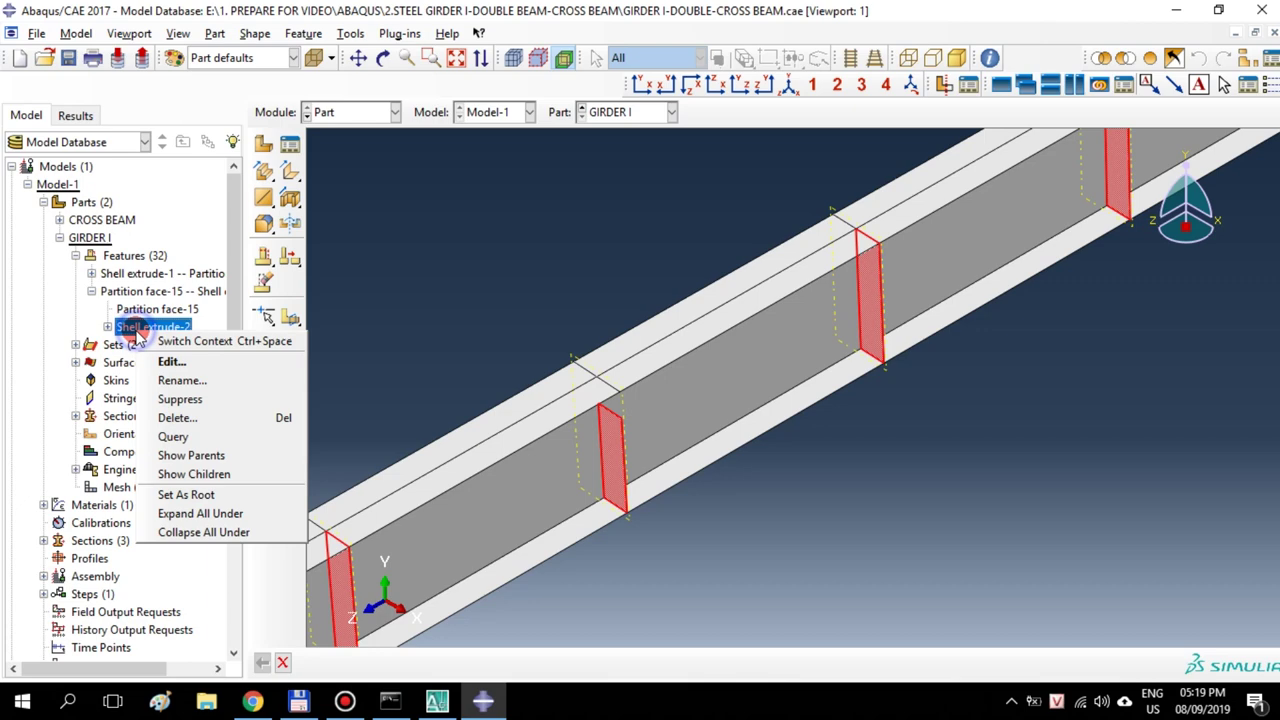
left_click(185, 419)
left_click(588, 371)
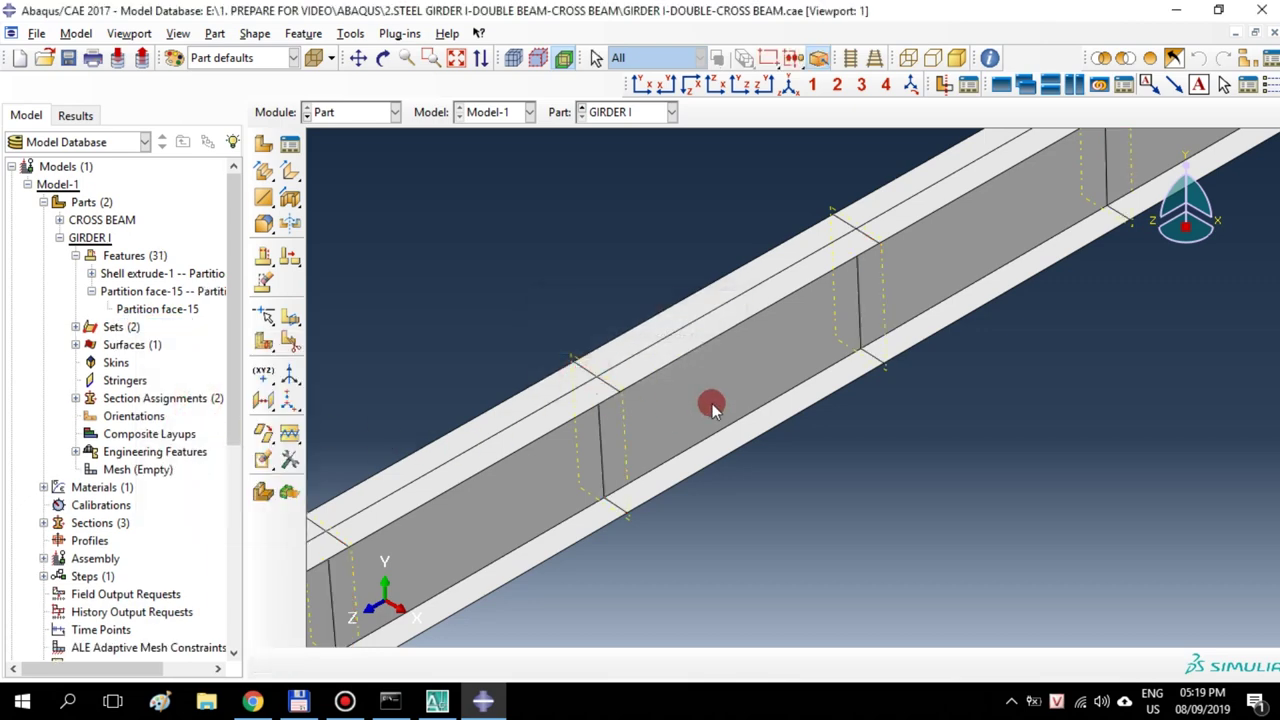
Start a new shell extrusion sketch on the web face between the second and third partitions, with its far edge vertical and on the right
scroll(712, 403, "down", 5)
middle_click_drag(769, 399, 814, 423)
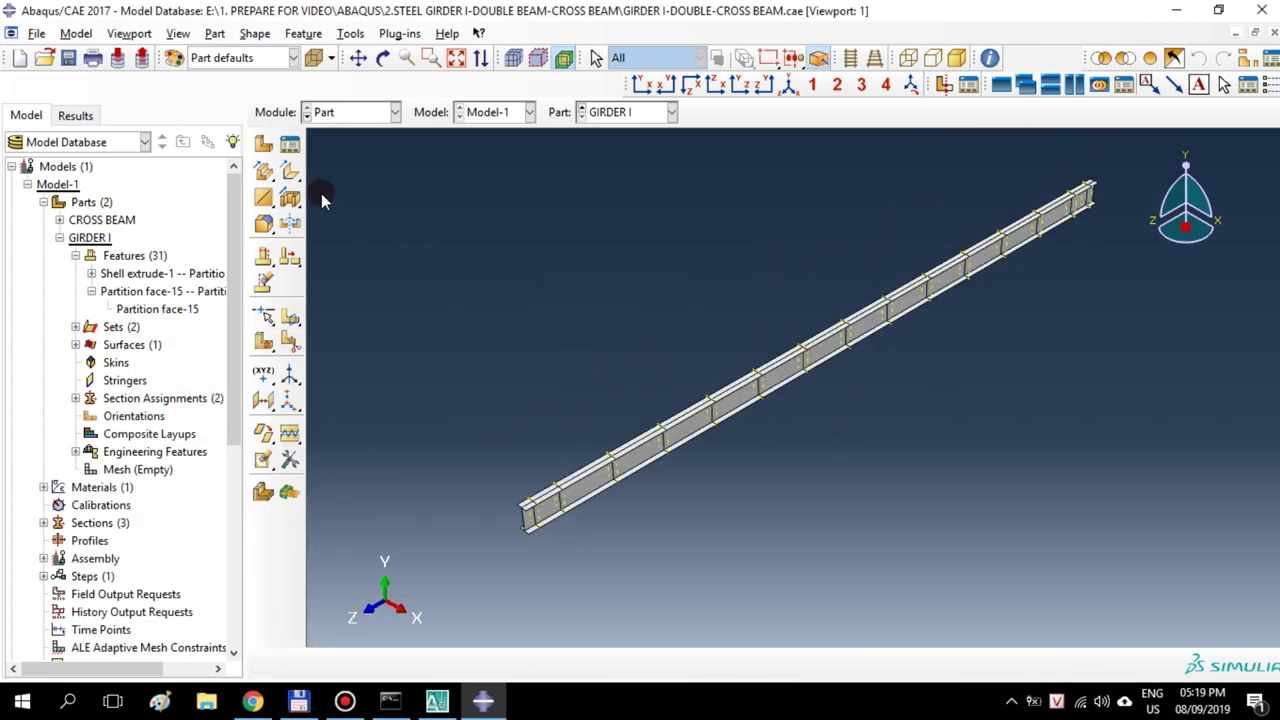
left_click(289, 170)
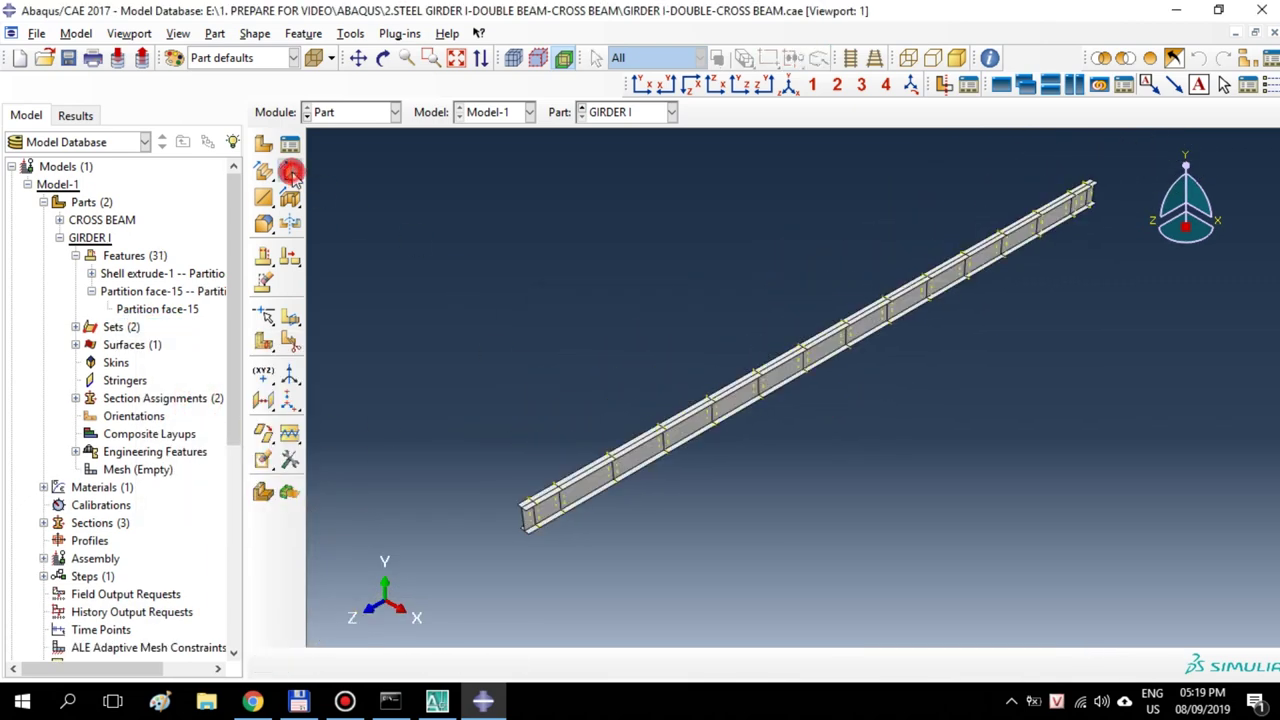
left_click(588, 497)
scroll(610, 480, "up", 4)
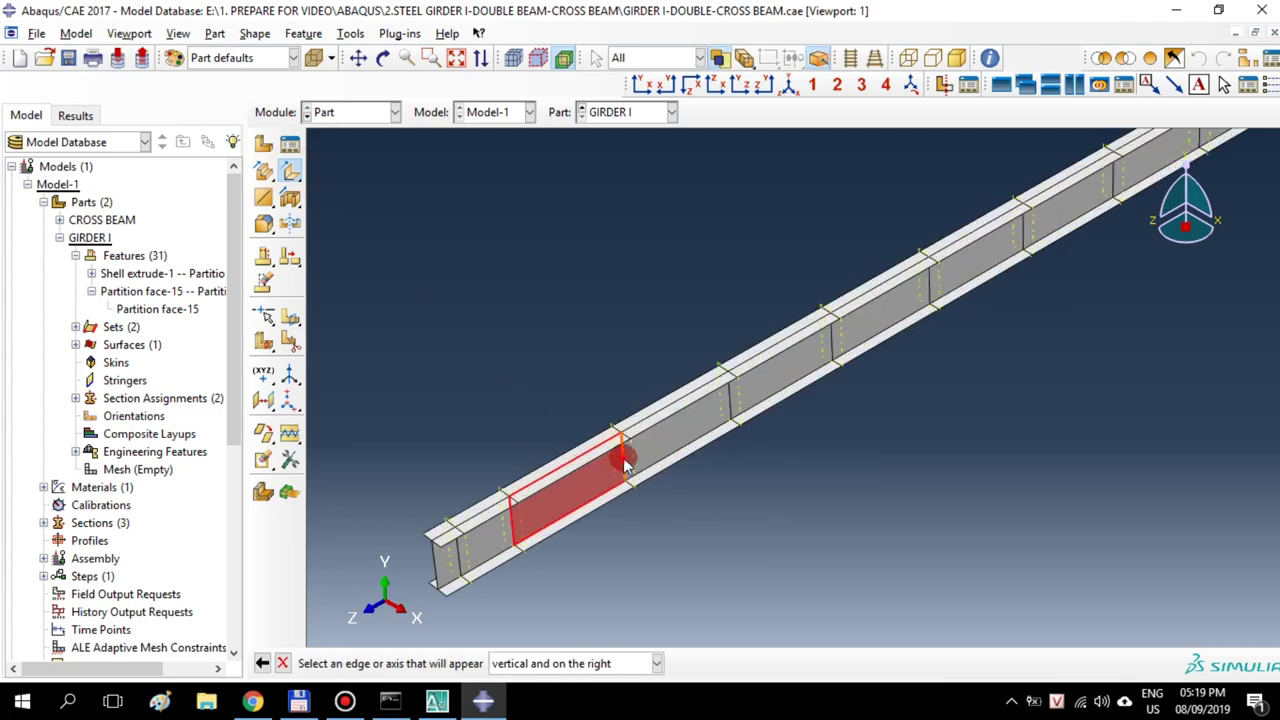
left_click(624, 462)
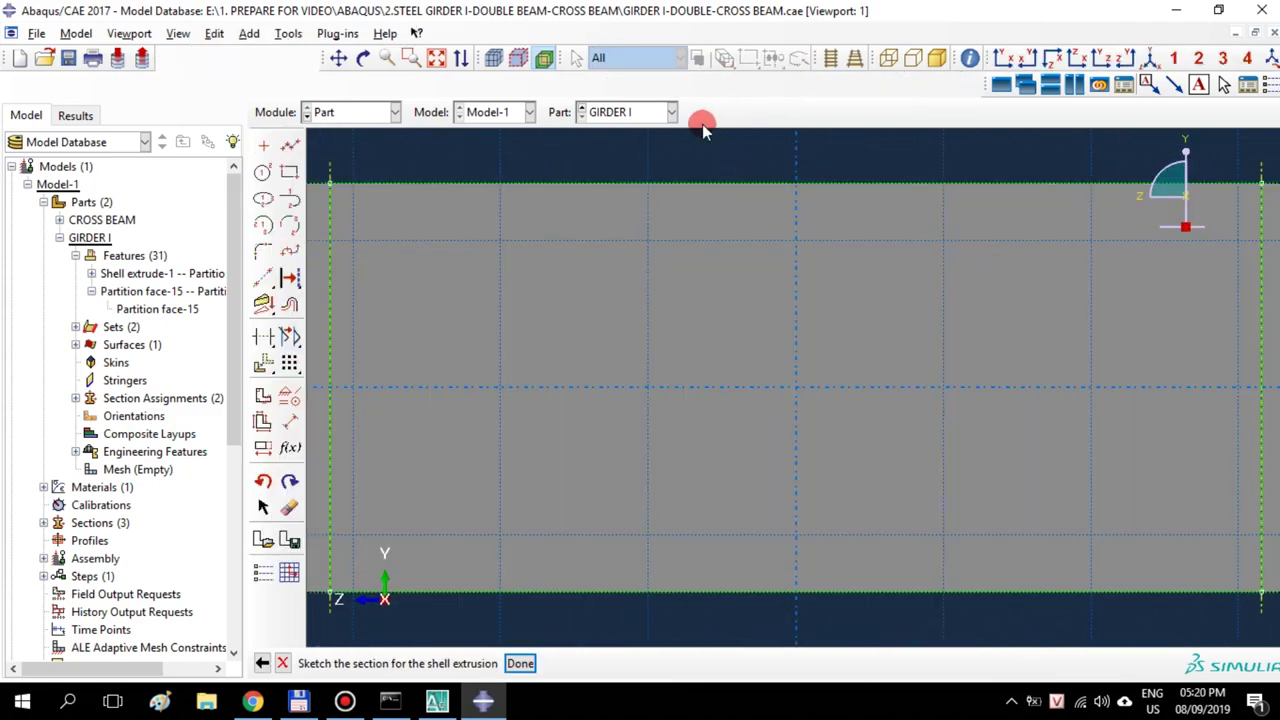
Sketch a full-height vertical line along the first web partition from the girder's near end
scroll(851, 302, "down", 5)
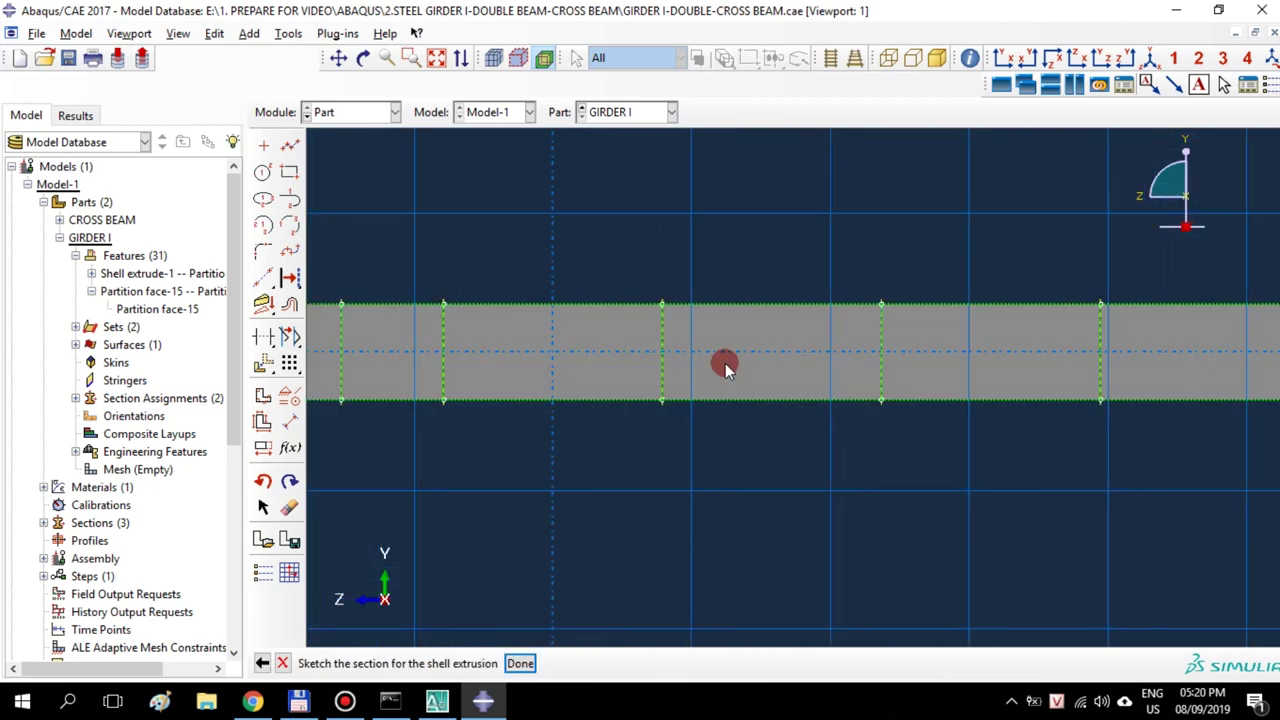
scroll(725, 363, "down", 2)
left_click(292, 146)
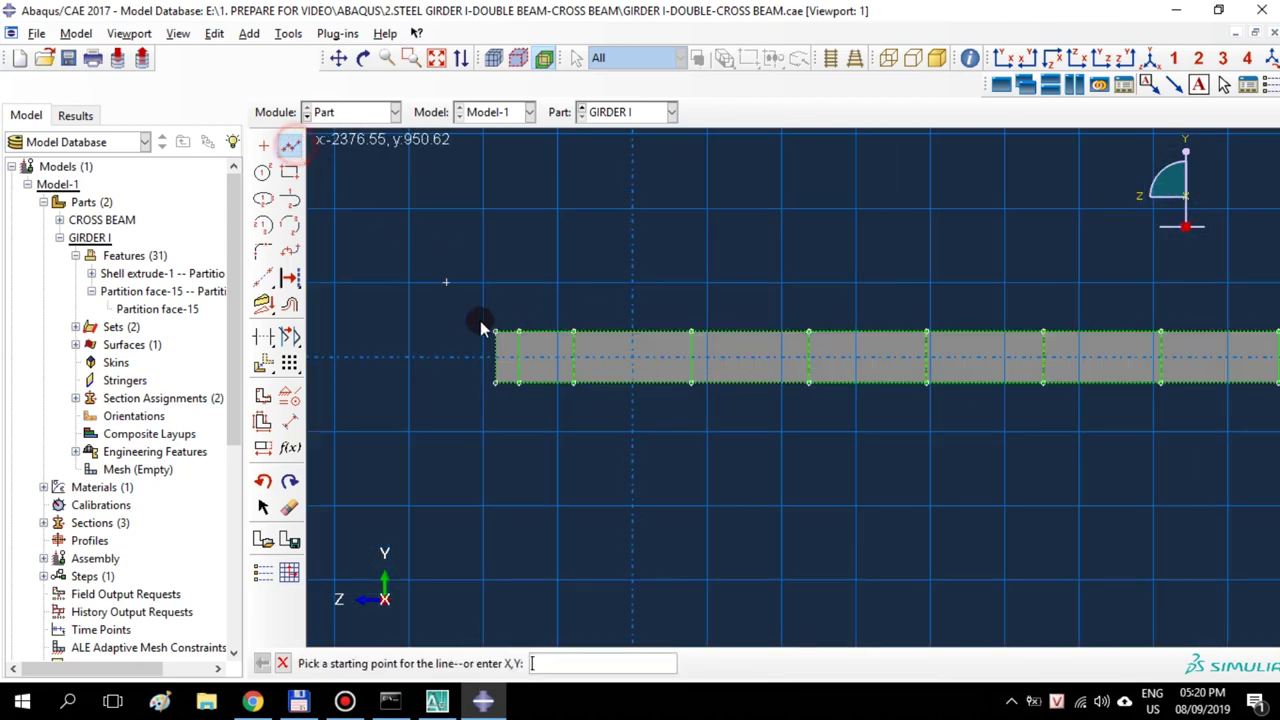
left_click(522, 336)
middle_click(516, 384)
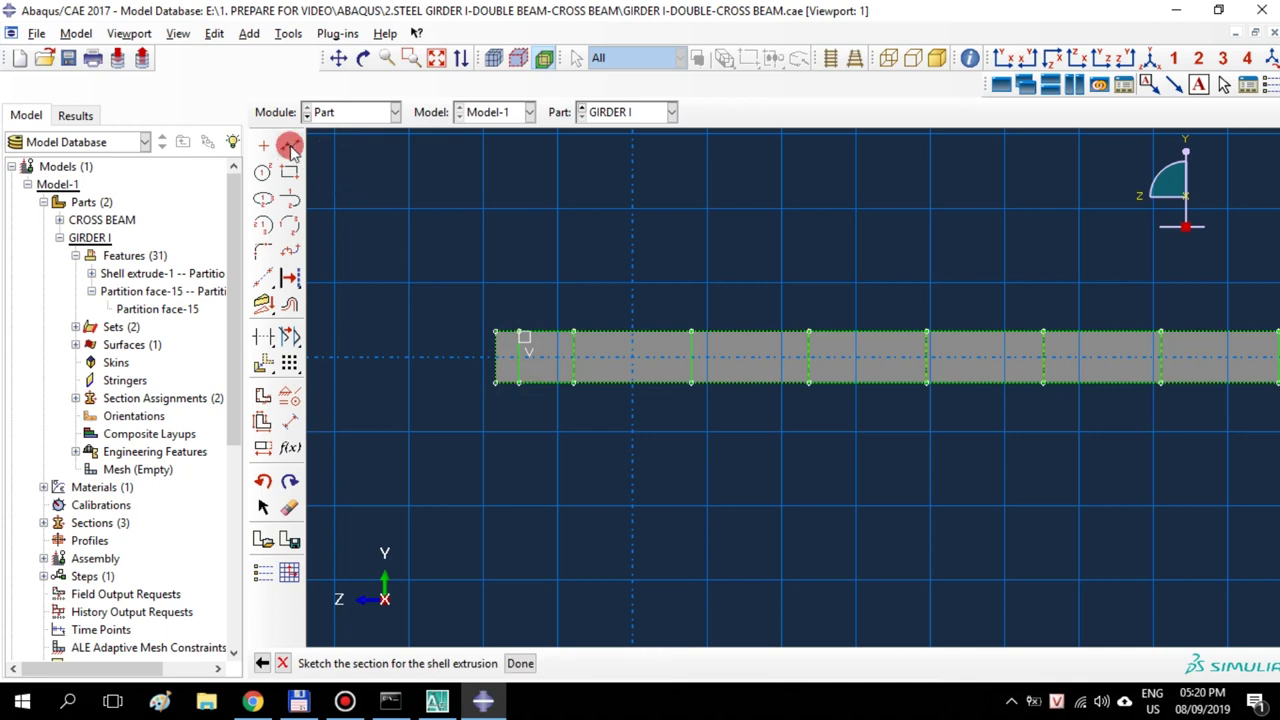
Sketch a full-height vertical line along the second web partition
left_click(574, 357)
left_click(574, 384)
middle_click(578, 390)
middle_click(317, 205)
Sketch a full-height vertical line along the third web partition
left_click(290, 148)
left_click(691, 343)
left_click(698, 405)
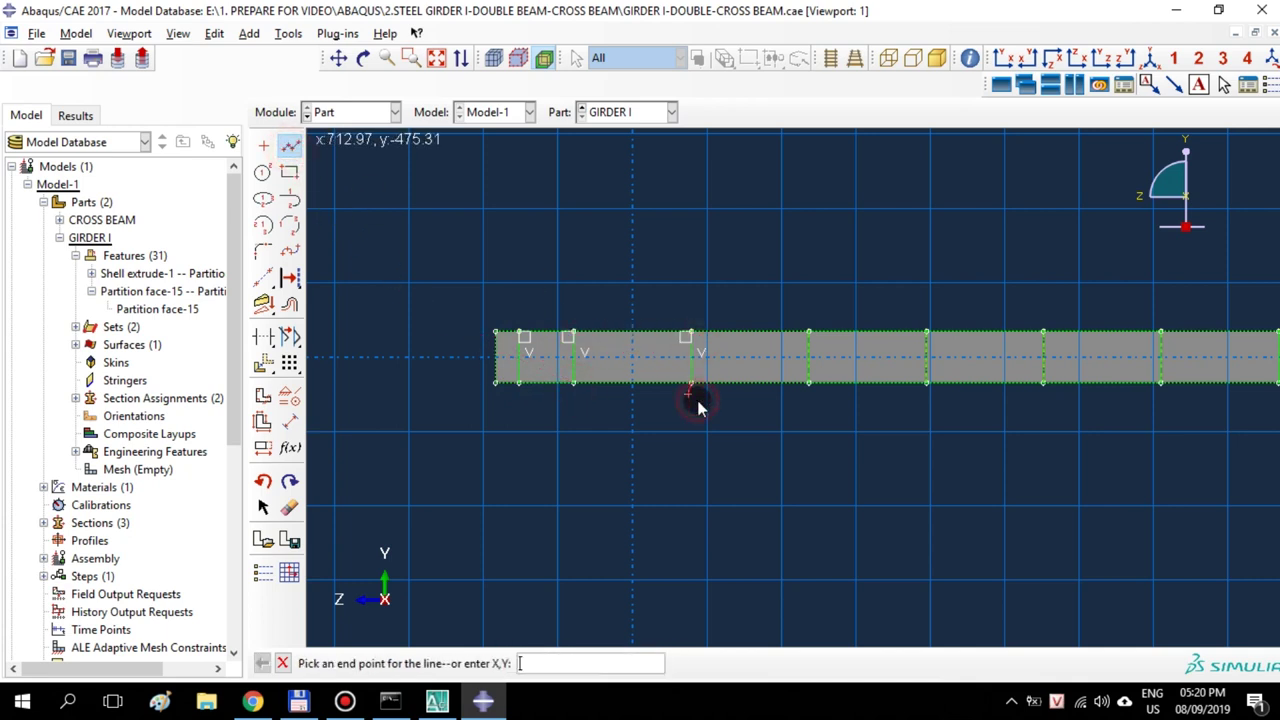
Sketch a full-height vertical line along the fourth web partition, starting from (2250, 330)
left_click(290, 148)
left_click(290, 148)
middle_click_drag(666, 386, 571, 360, "ctrl+alt")
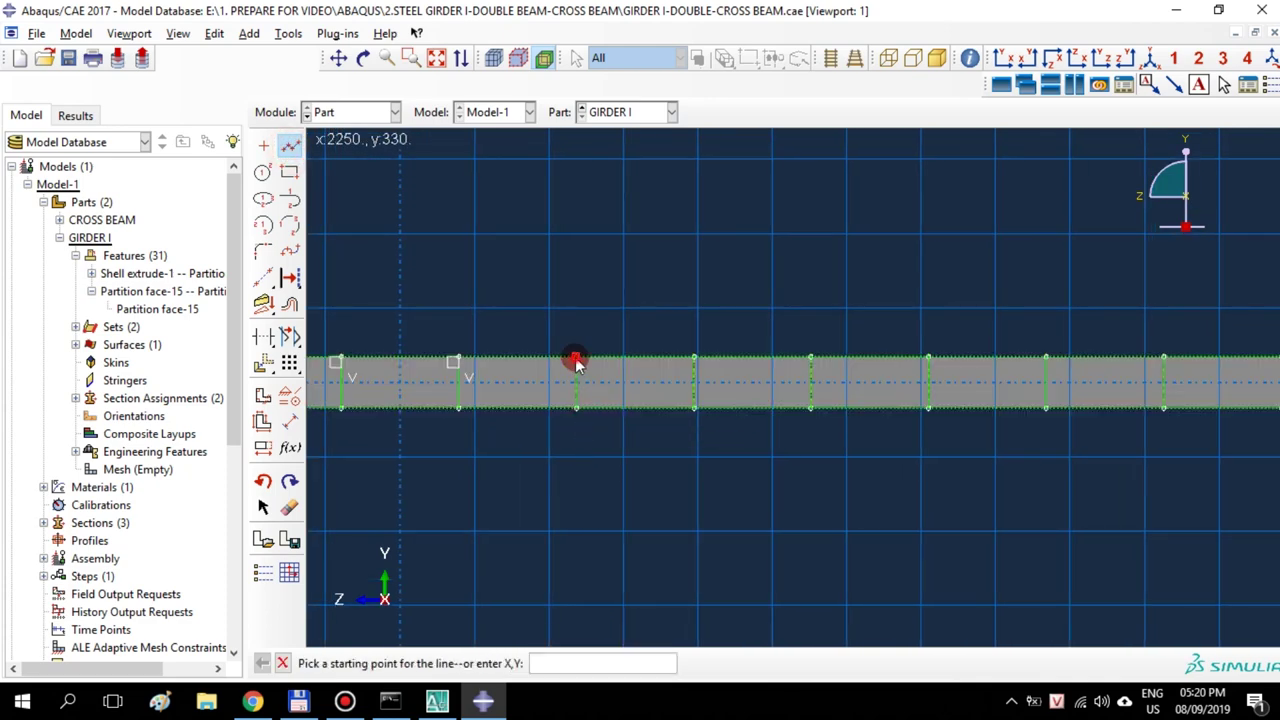
left_click(575, 357)
left_click(575, 410)
middle_click(575, 412)
Sketch a full-height vertical line along the fifth web partition, starting from (3750, 330)
left_click(290, 148)
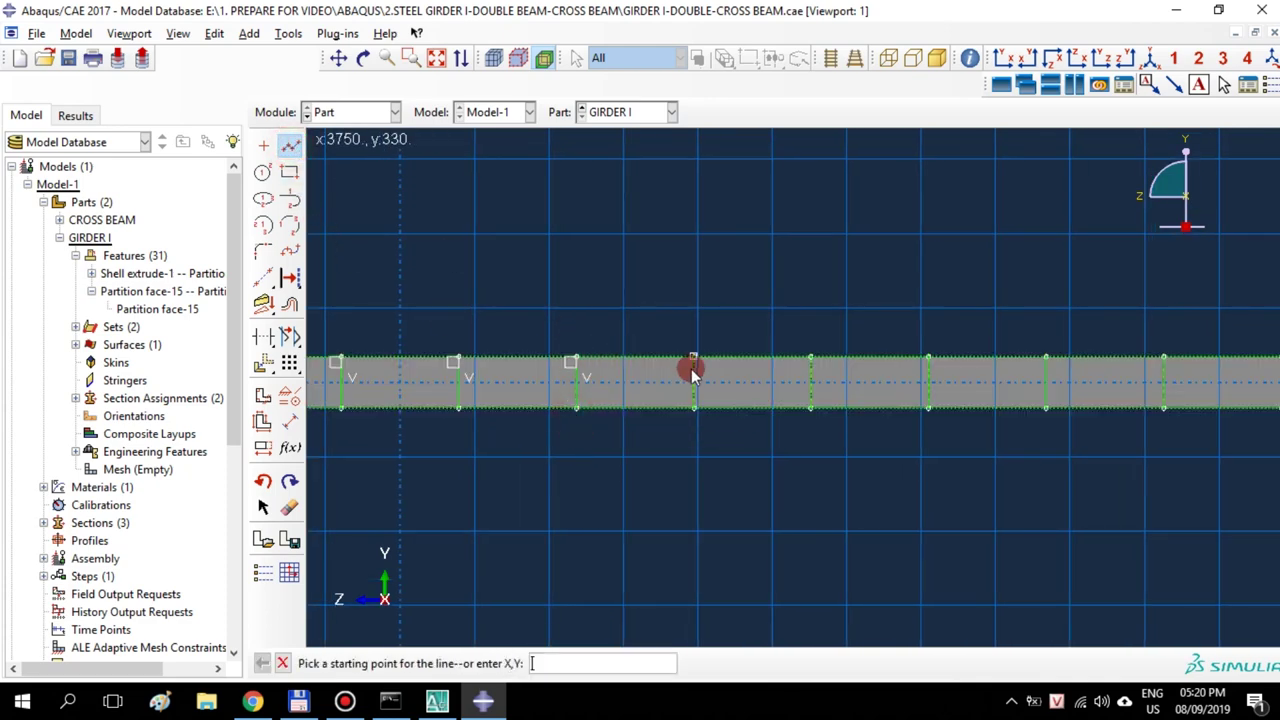
left_click(695, 358)
left_click(698, 405)
middle_click(695, 405)
Sketch a full-height vertical line along the sixth web partition
left_click(290, 148)
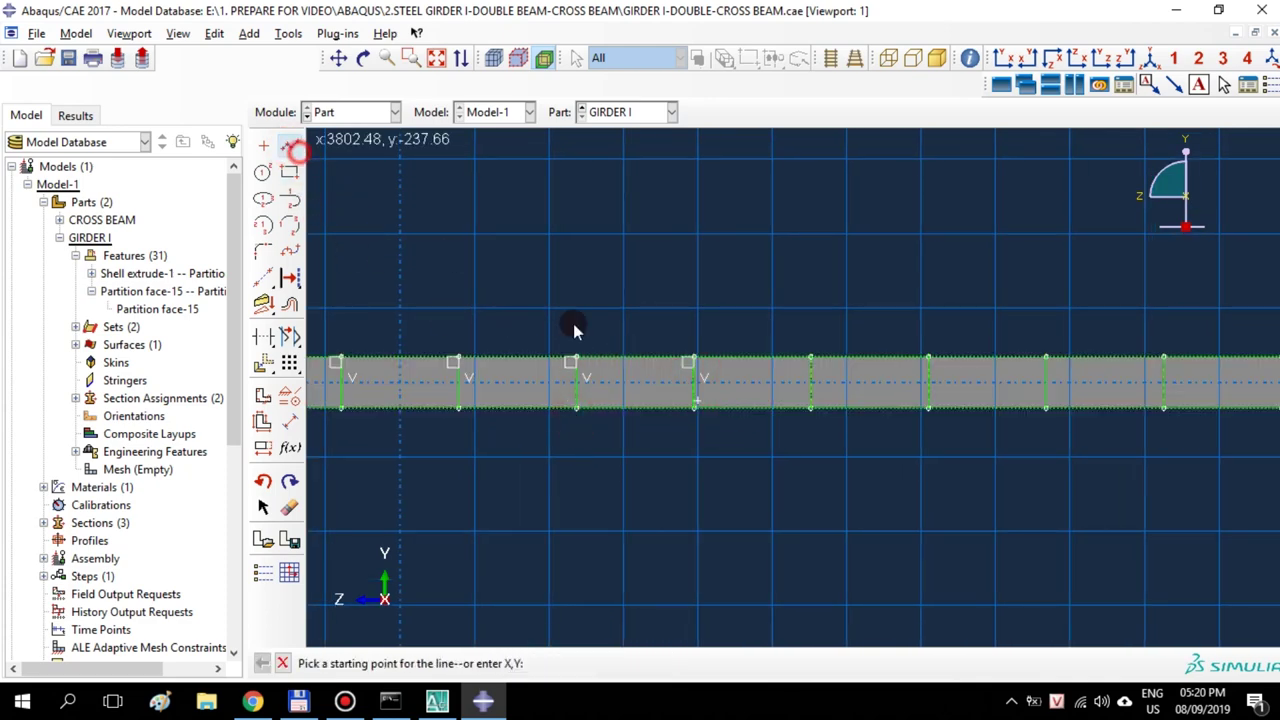
left_click(829, 358)
left_click(817, 410)
middle_click(757, 415)
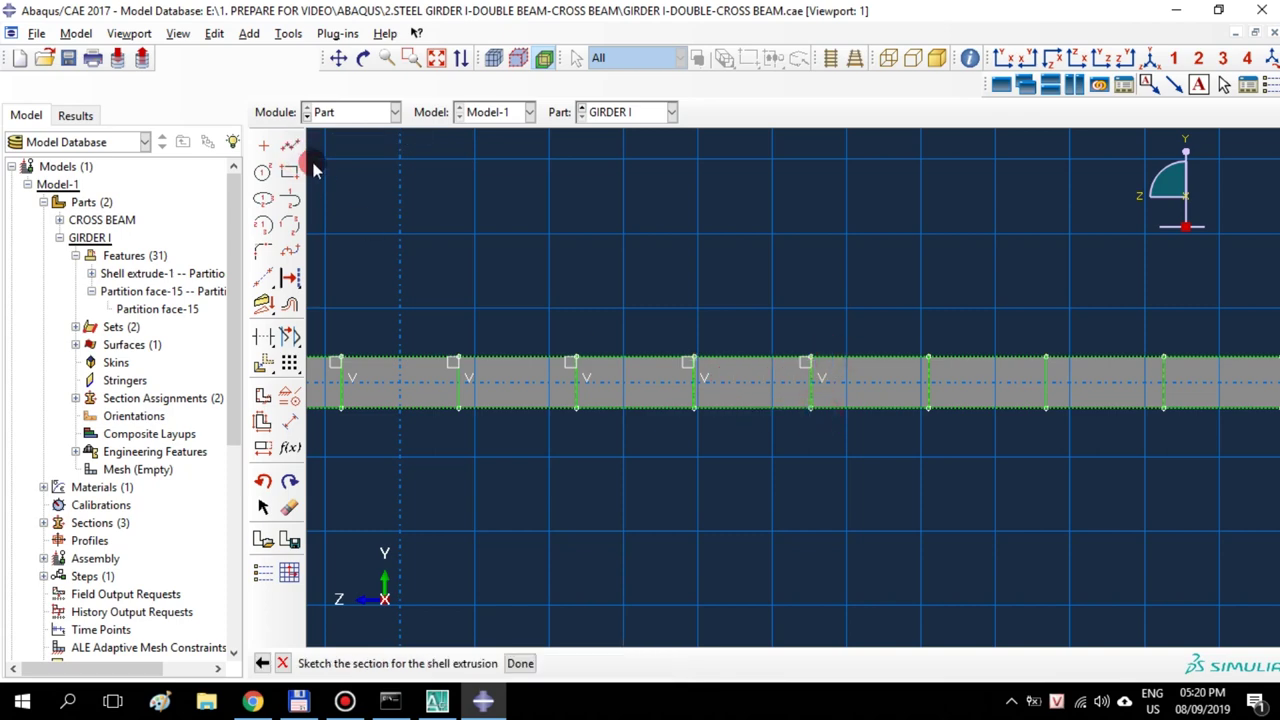
Sketch a full-height vertical line along the seventh web partition, starting from (6750, 330)
left_click(290, 146)
middle_click_drag(479, 453, 499, 480, "ctrl+alt")
left_click(486, 384)
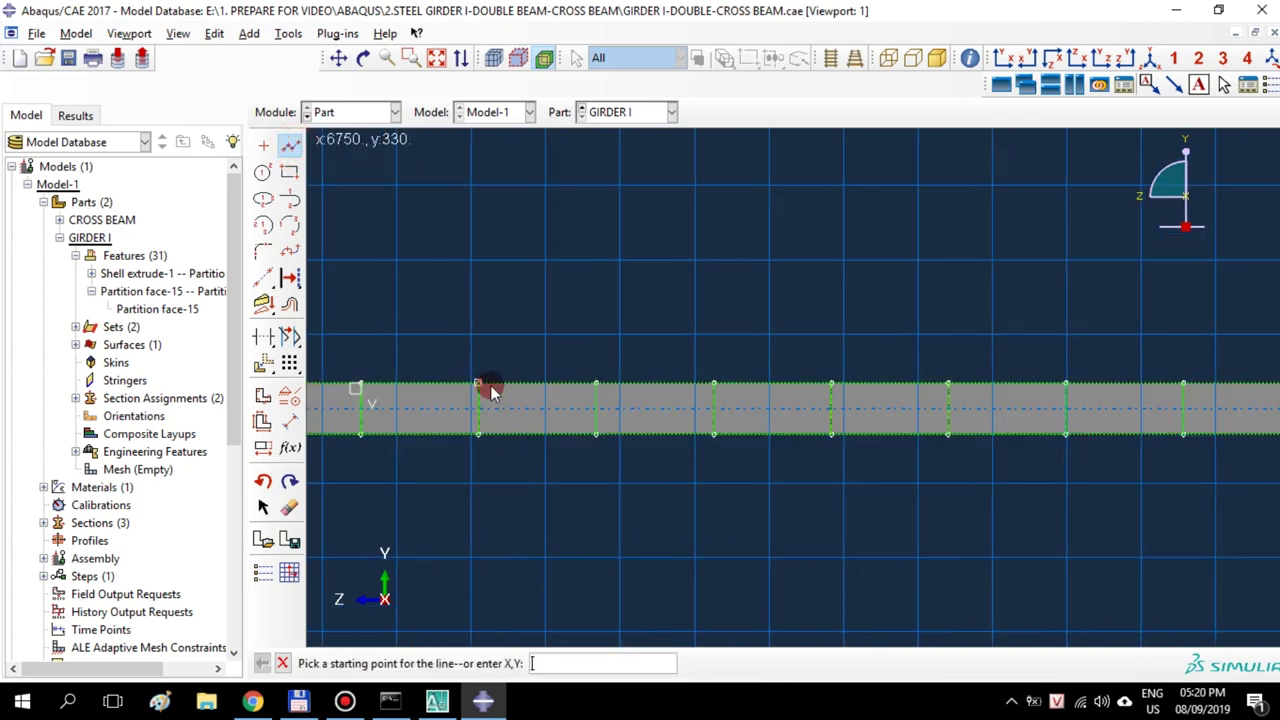
left_click(480, 452)
middle_click(480, 452)
Sketch full-height vertical lines along the eighth and ninth web partitions
left_click(290, 146)
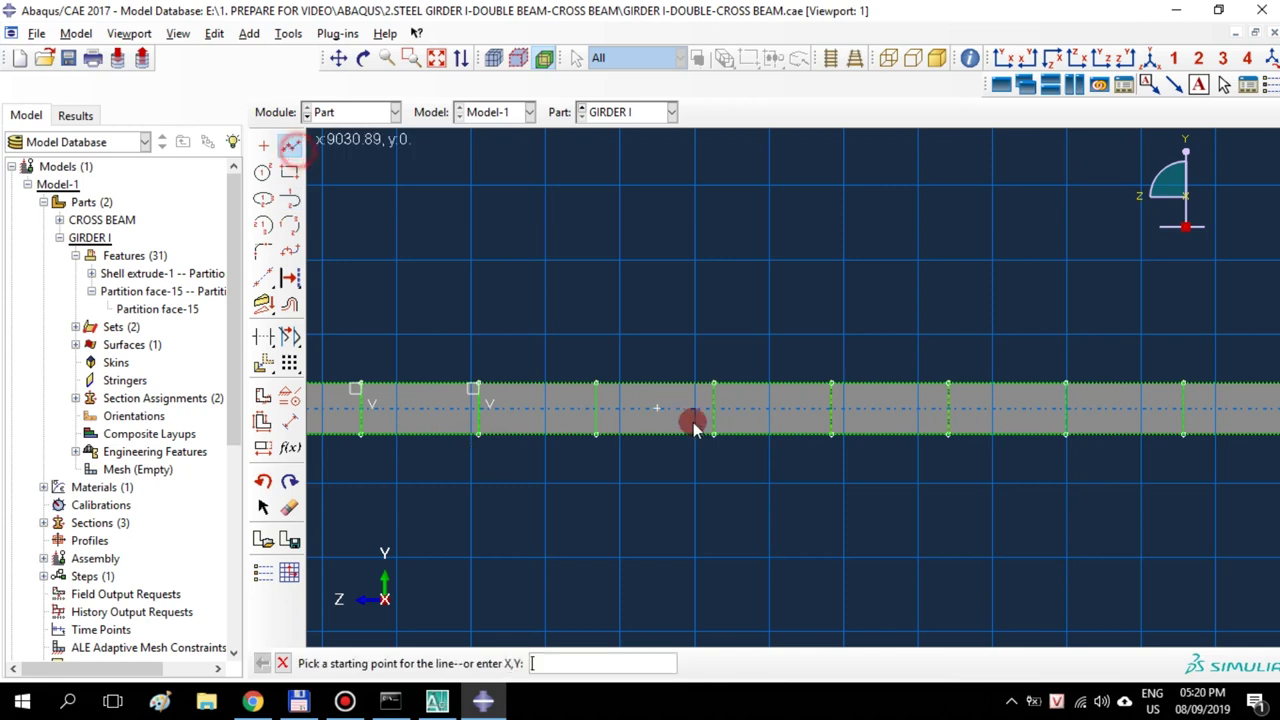
left_click(598, 390)
left_click(597, 433)
middle_click(596, 435)
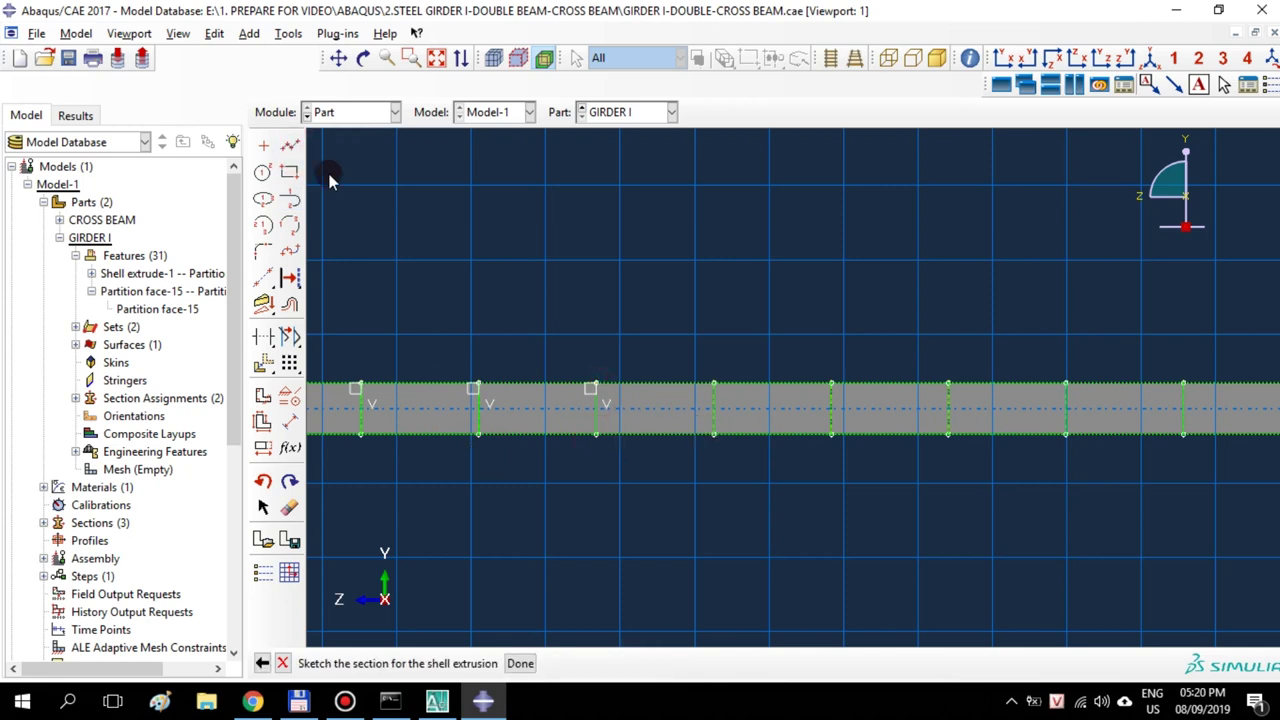
left_click(292, 146)
left_click(714, 386)
left_click(715, 434)
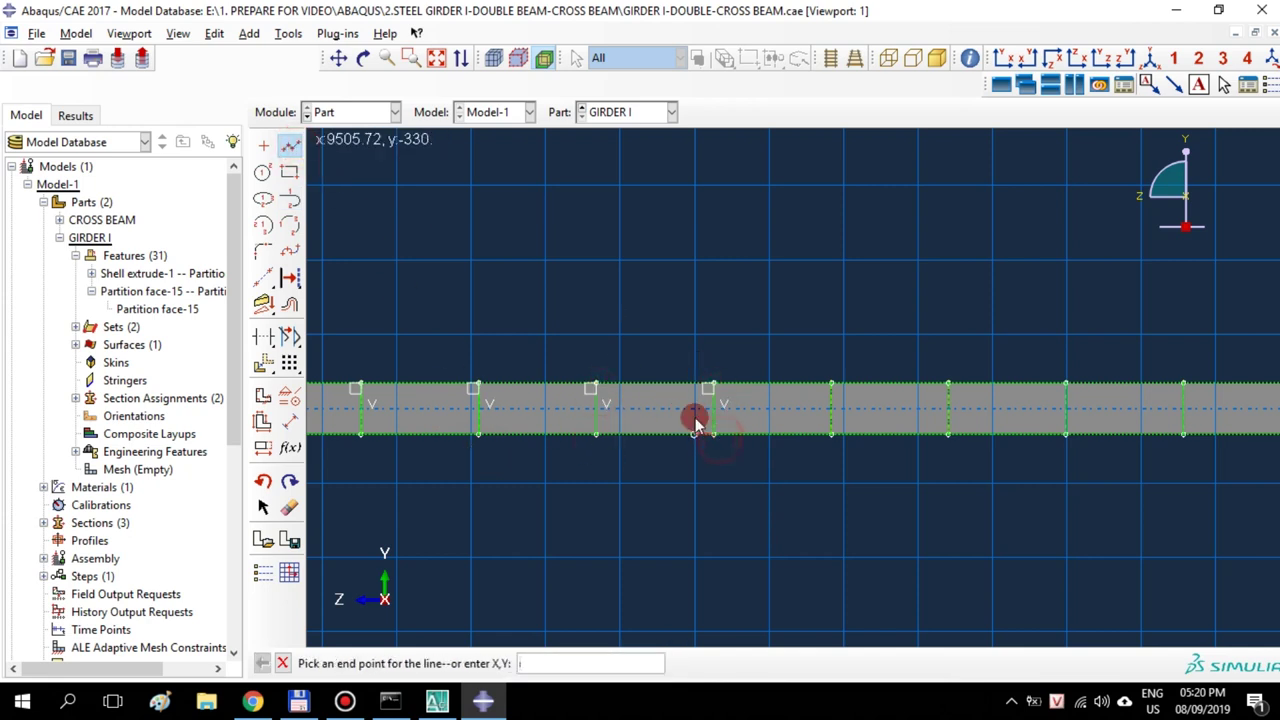
middle_click(695, 420)
Sketch full-height vertical lines along the tenth and eleventh web partitions, at x = 11250 and x = 12750
left_click(290, 146)
left_click(830, 386)
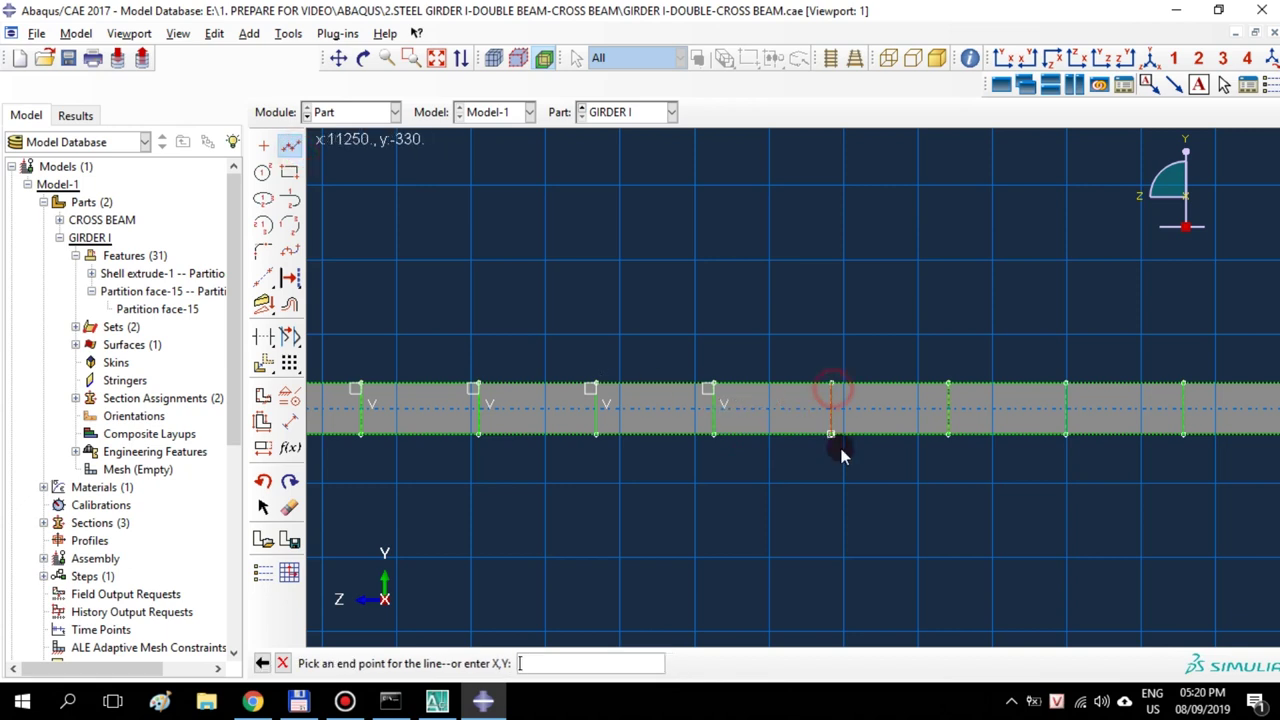
left_click(831, 434)
middle_click(840, 450)
left_click(290, 146)
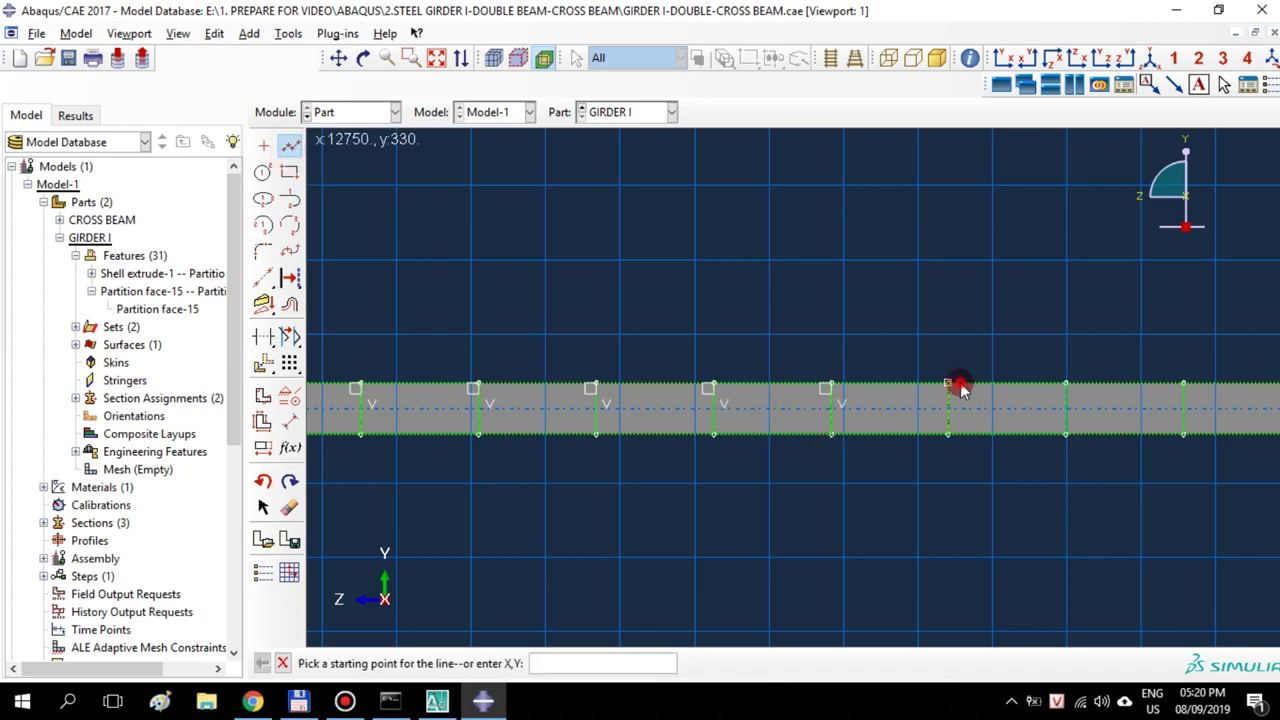
left_click(948, 386)
left_click(948, 434)
middle_click(925, 464)
Sketch full-height vertical lines along the twelfth web partition, at x = 14250, and along the thirteenth
mouse_move(925, 464)
middle_mouse_down("ctrl+alt")
mouse_move(917, 489)
mouse_move(415, 298)
middle_mouse_up("ctrl+alt")
left_click(290, 146)
left_click(676, 402)
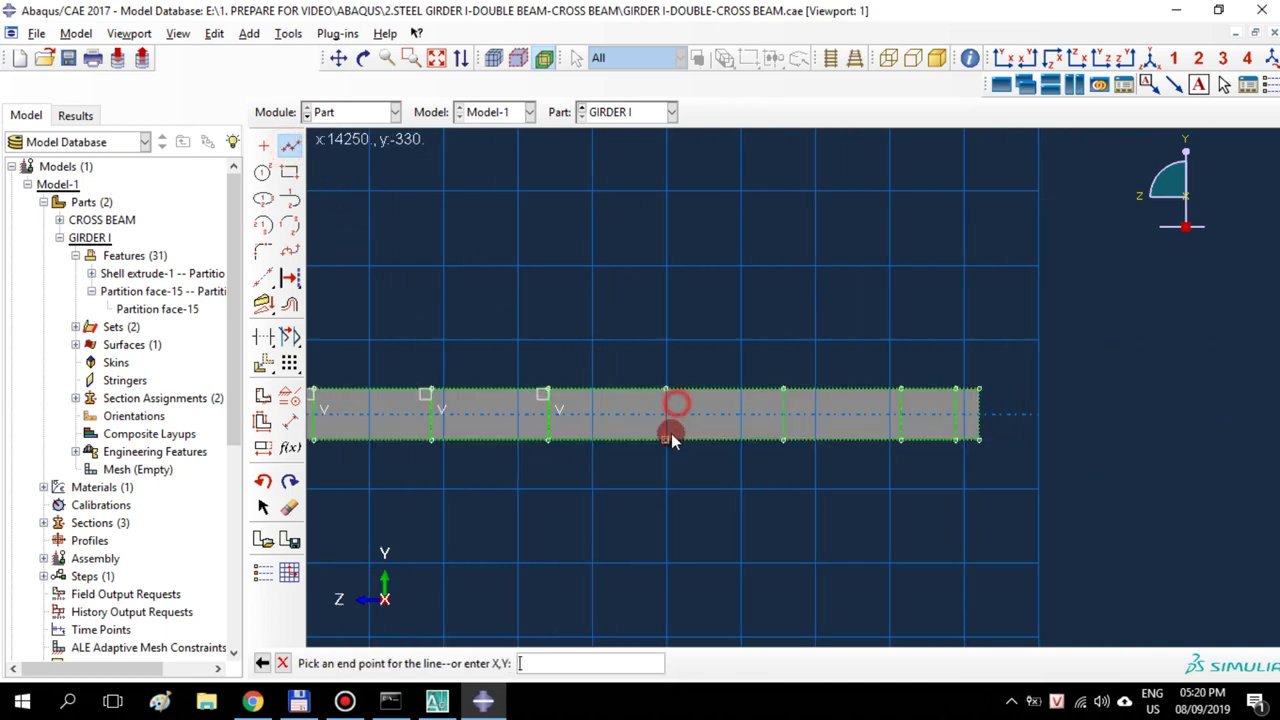
left_click(667, 440)
middle_click(671, 444)
left_click(290, 146)
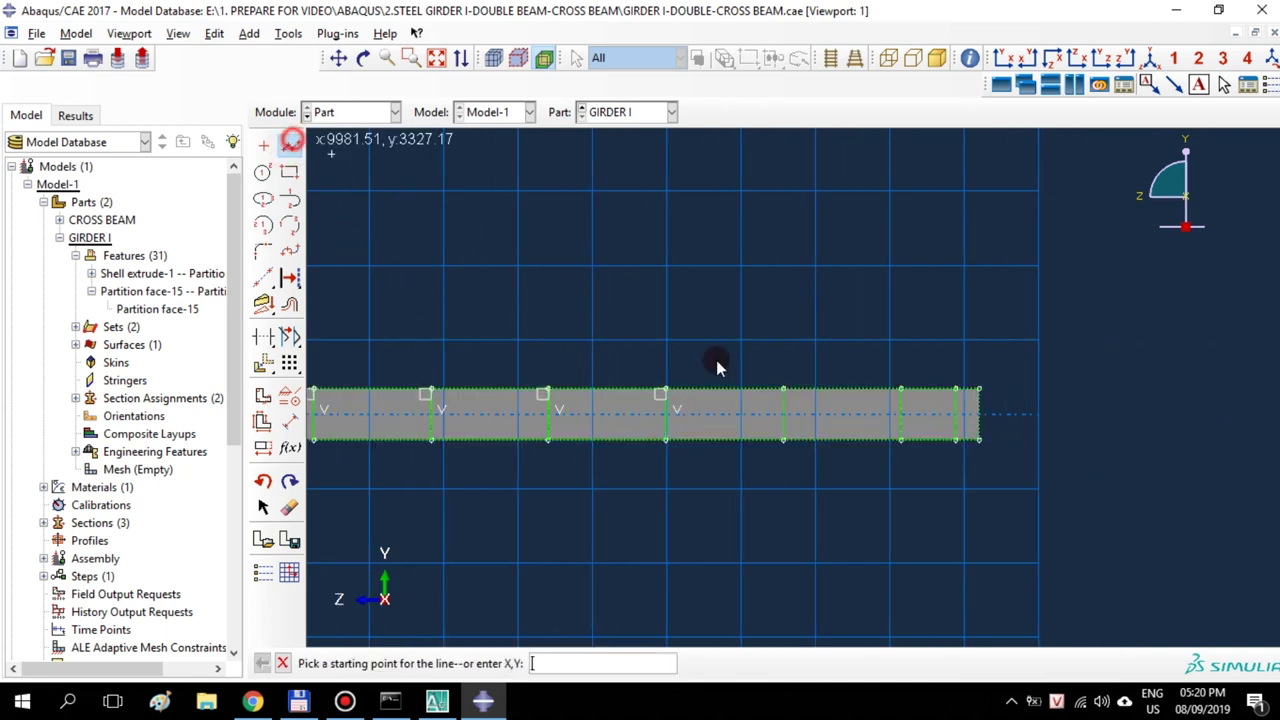
left_click(783, 390)
left_click(785, 443)
middle_click(785, 444)
Sketch full-height vertical lines along the fourteenth web partition, at x = 17250, and along the last one near the girder end
left_click(291, 146)
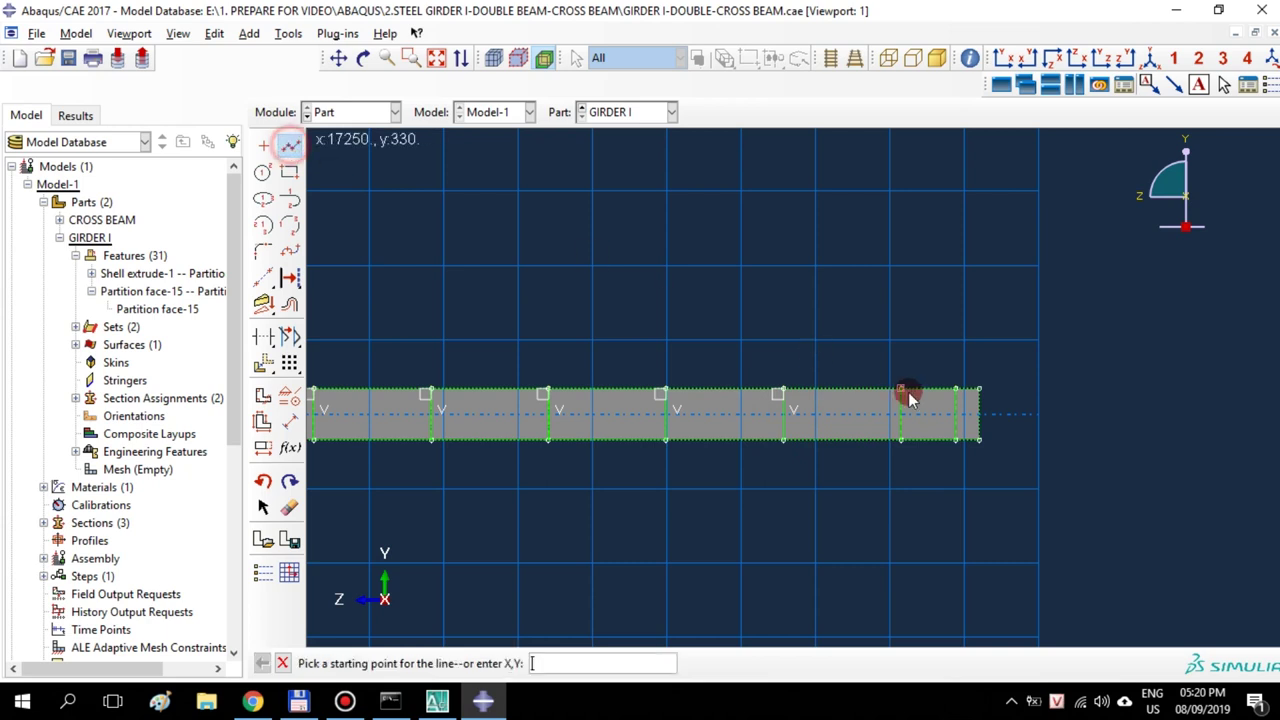
left_click(901, 391)
left_click(903, 446)
middle_click(903, 447)
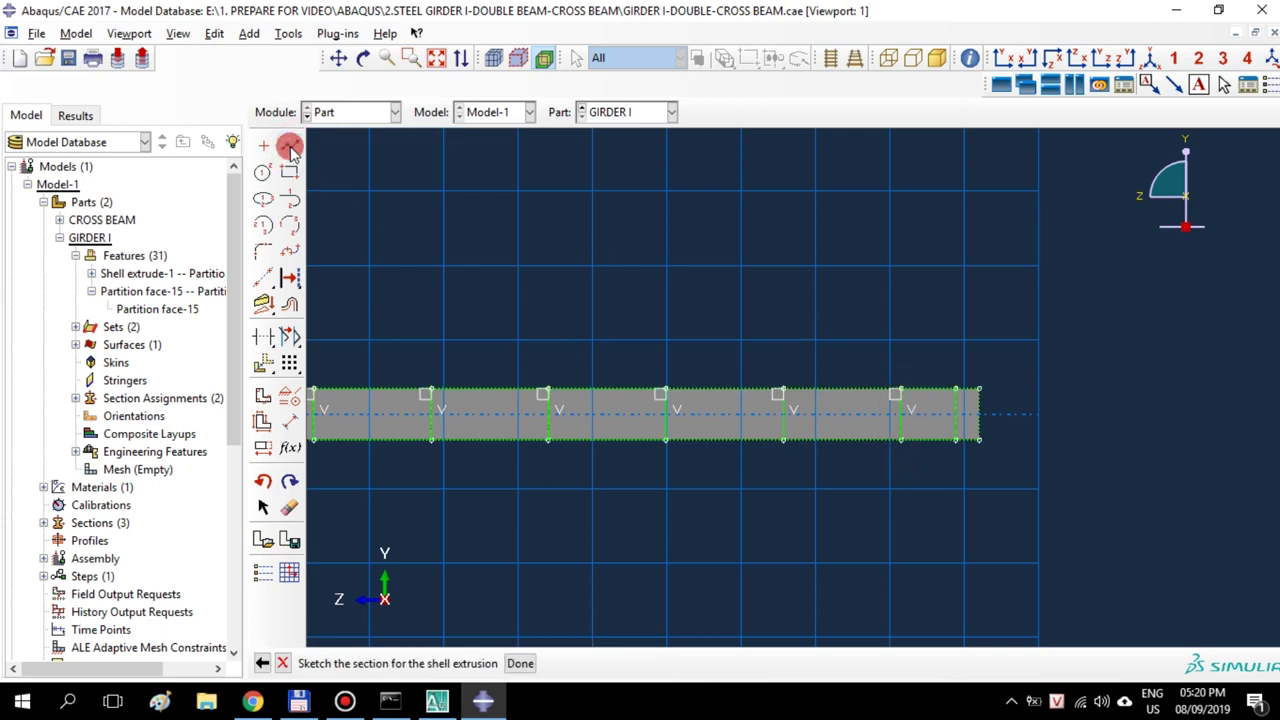
left_click(290, 146)
left_click(955, 391)
left_click(955, 447)
middle_click(955, 447)
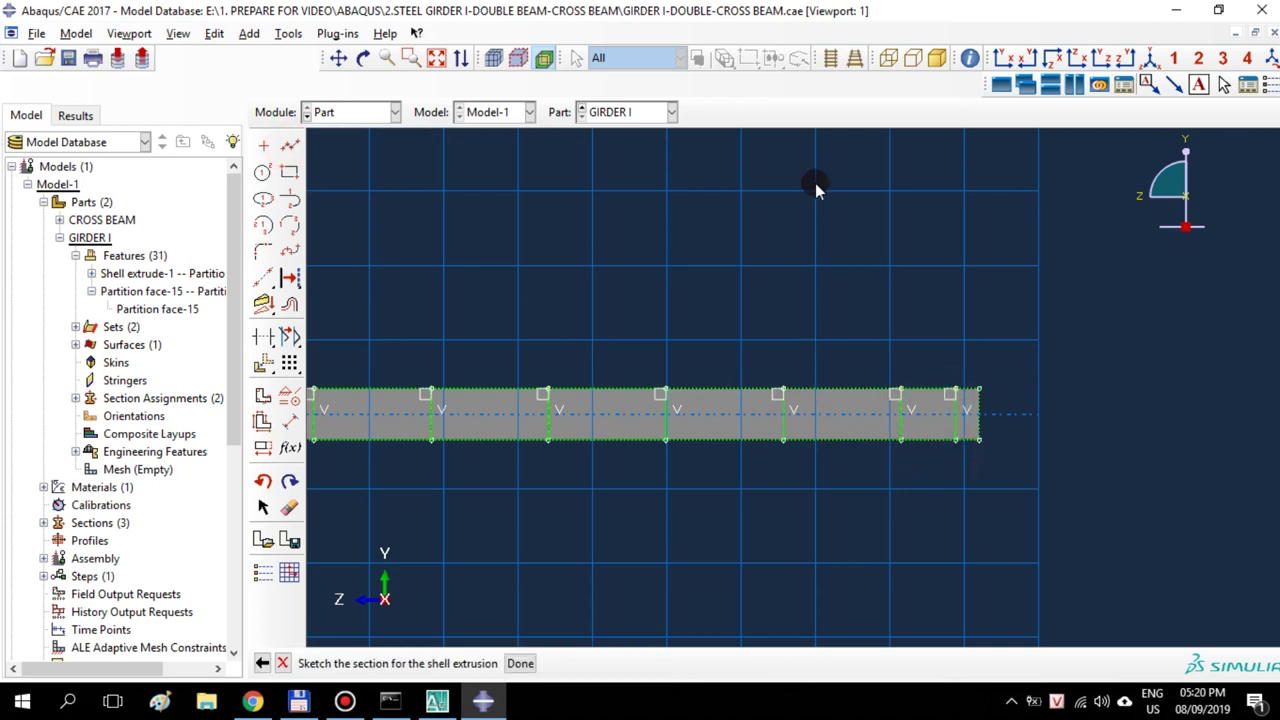
Finish the stiffener sketch and extrude it as a blind shell with a depth of 150
left_click(1146, 55)
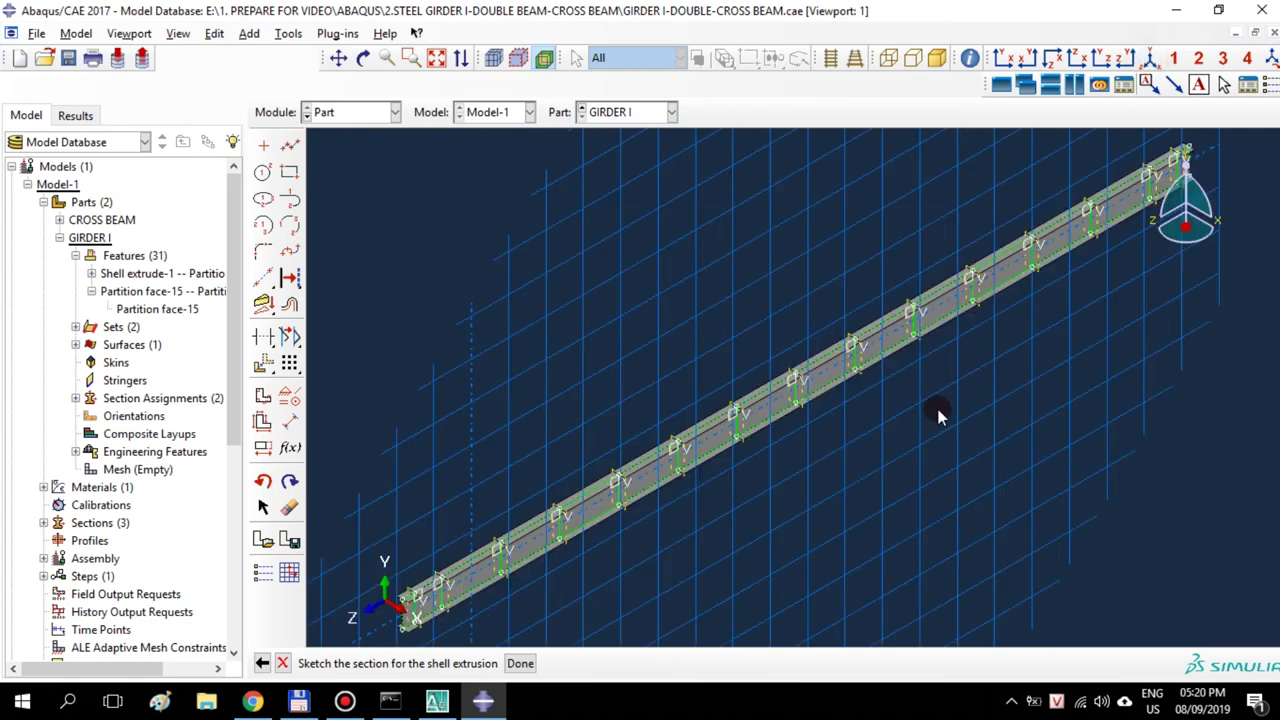
left_click(521, 663)
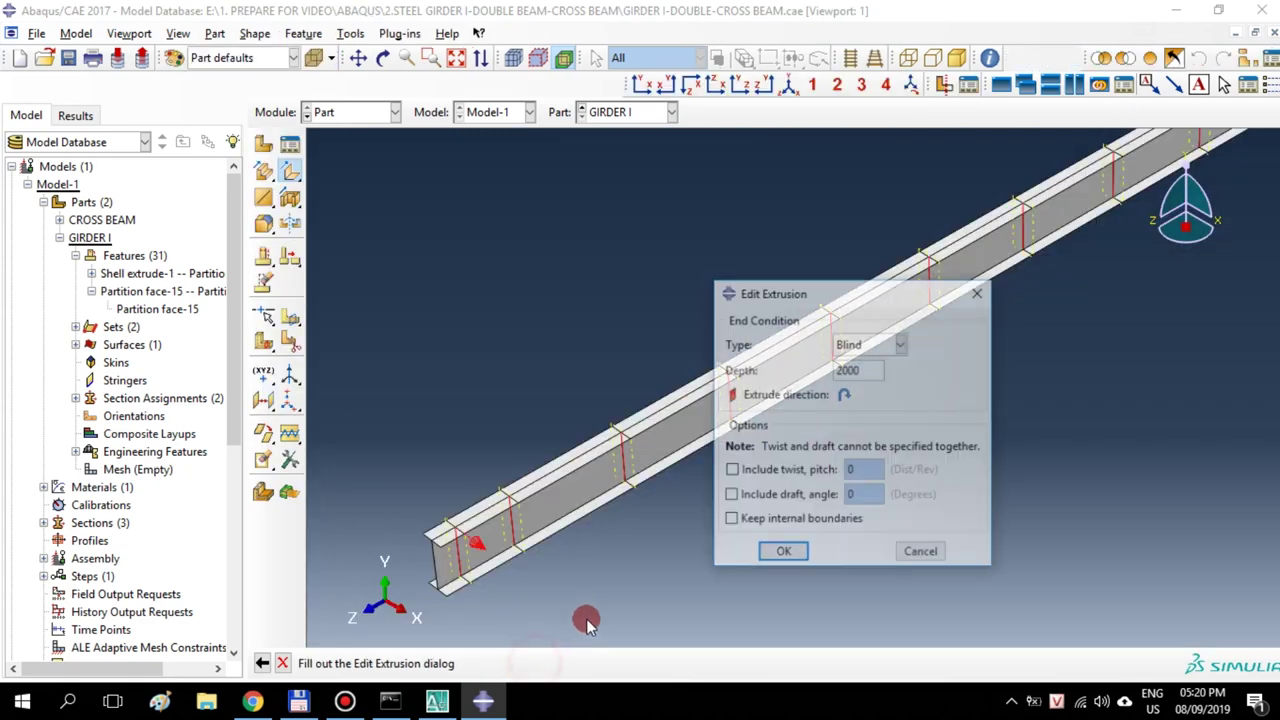
left_click_drag(802, 367, 800, 372)
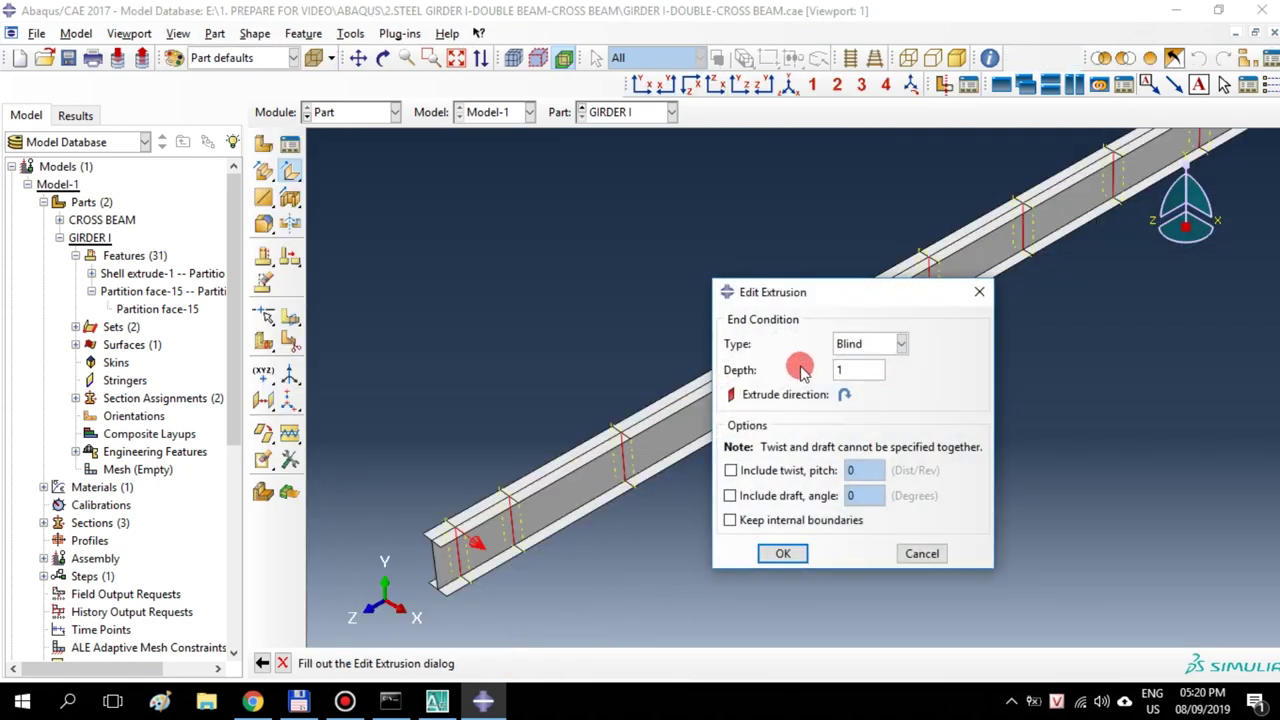
type("150")
left_click(781, 553)
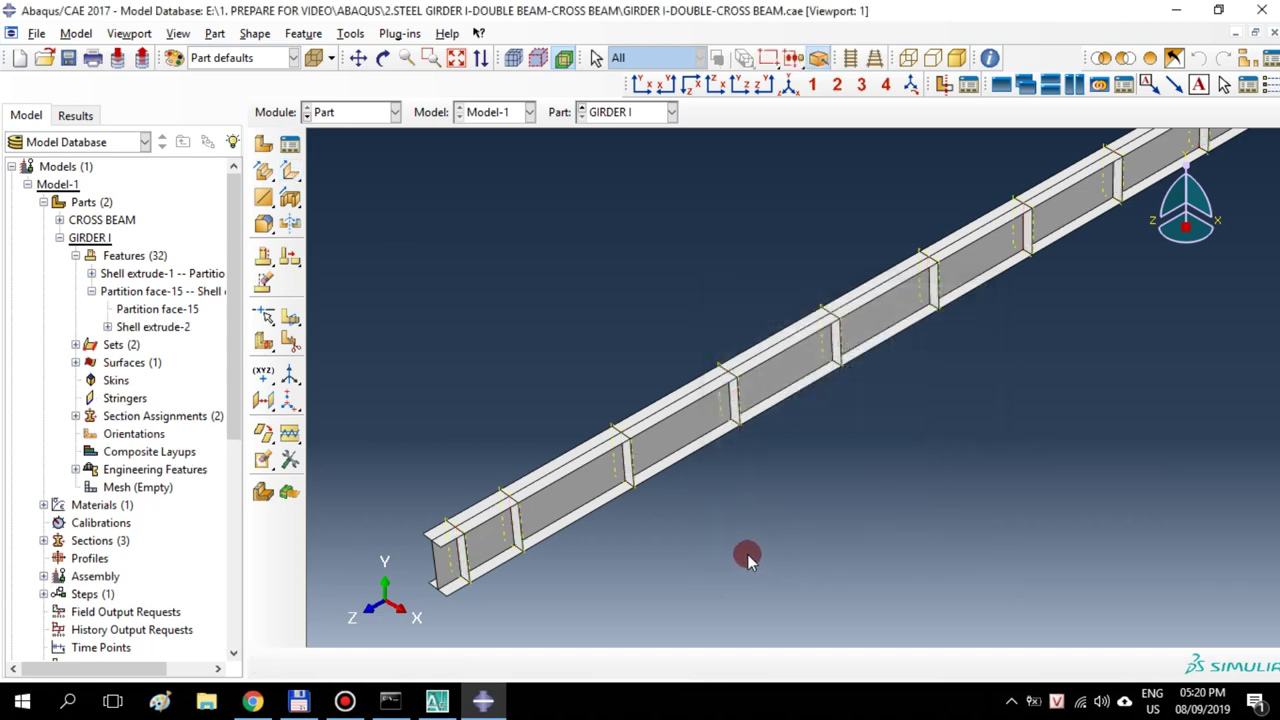
Create a geometry set named STIFFENER on GIRDER I containing all the extruded stiffener plates
middle_click_drag(824, 548, 847, 535, "ctrl+alt")
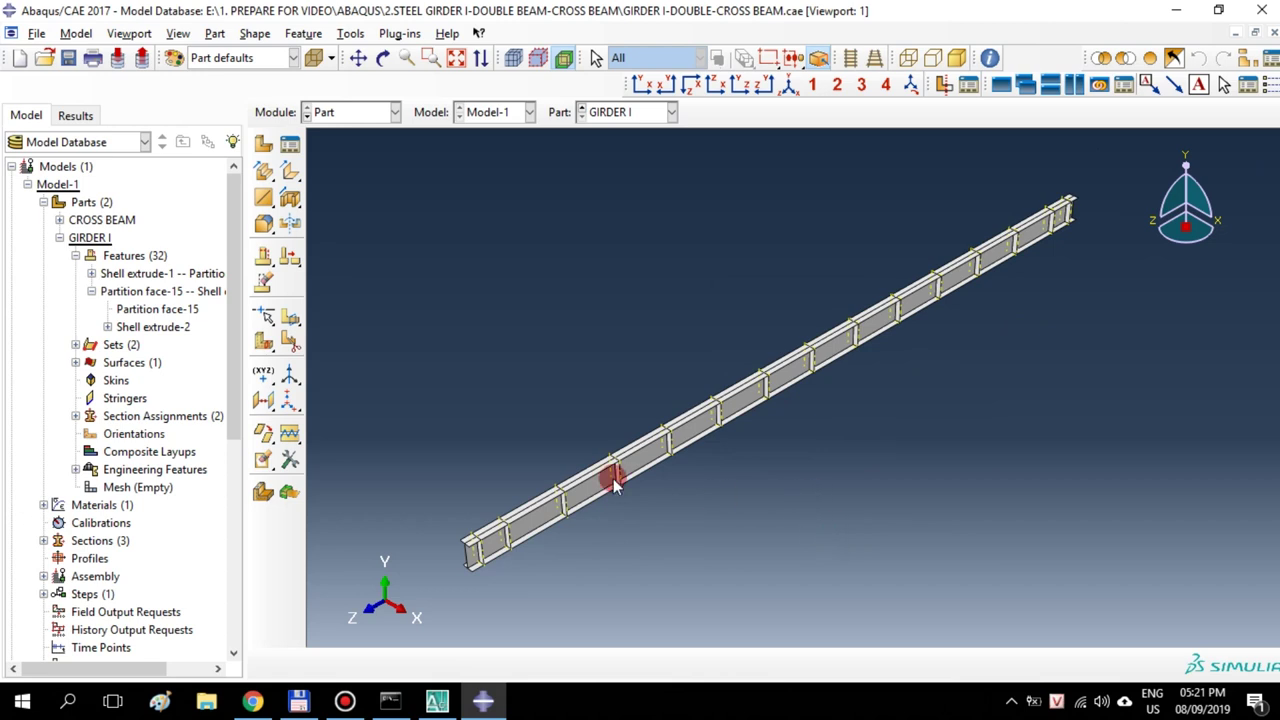
left_click(75, 344)
double_click(112, 345)
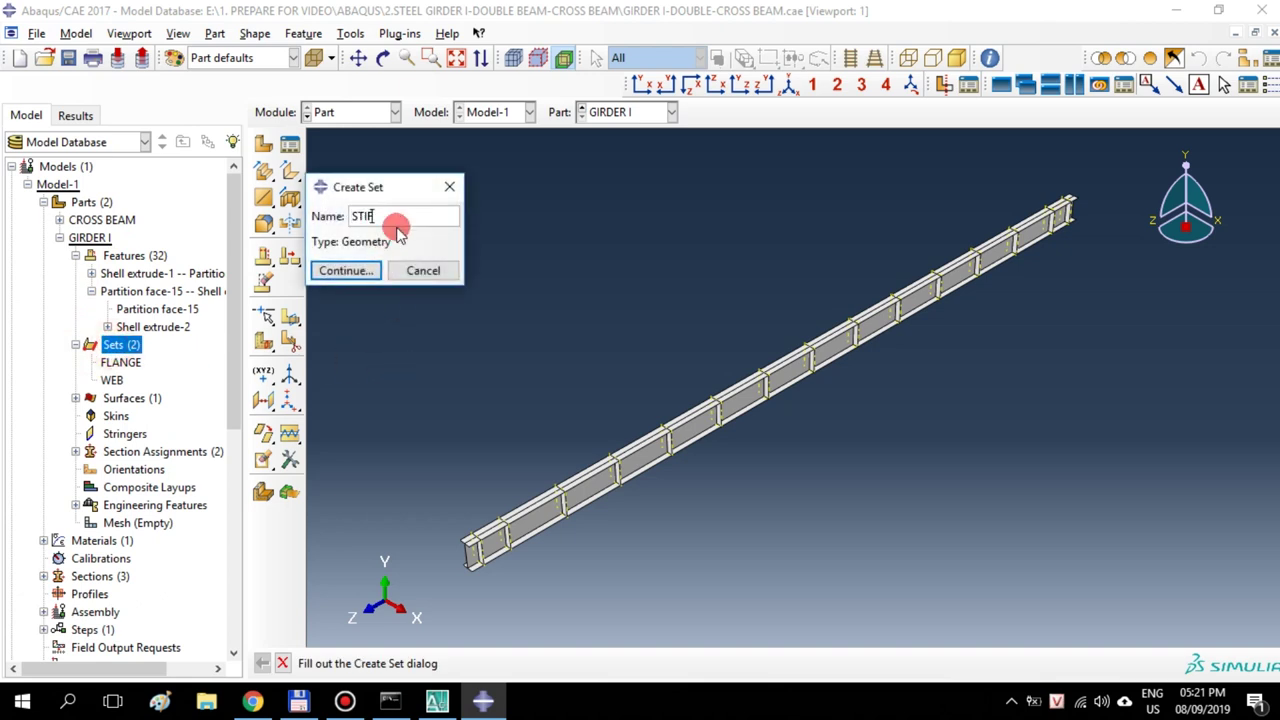
left_click(346, 270)
left_click(712, 86)
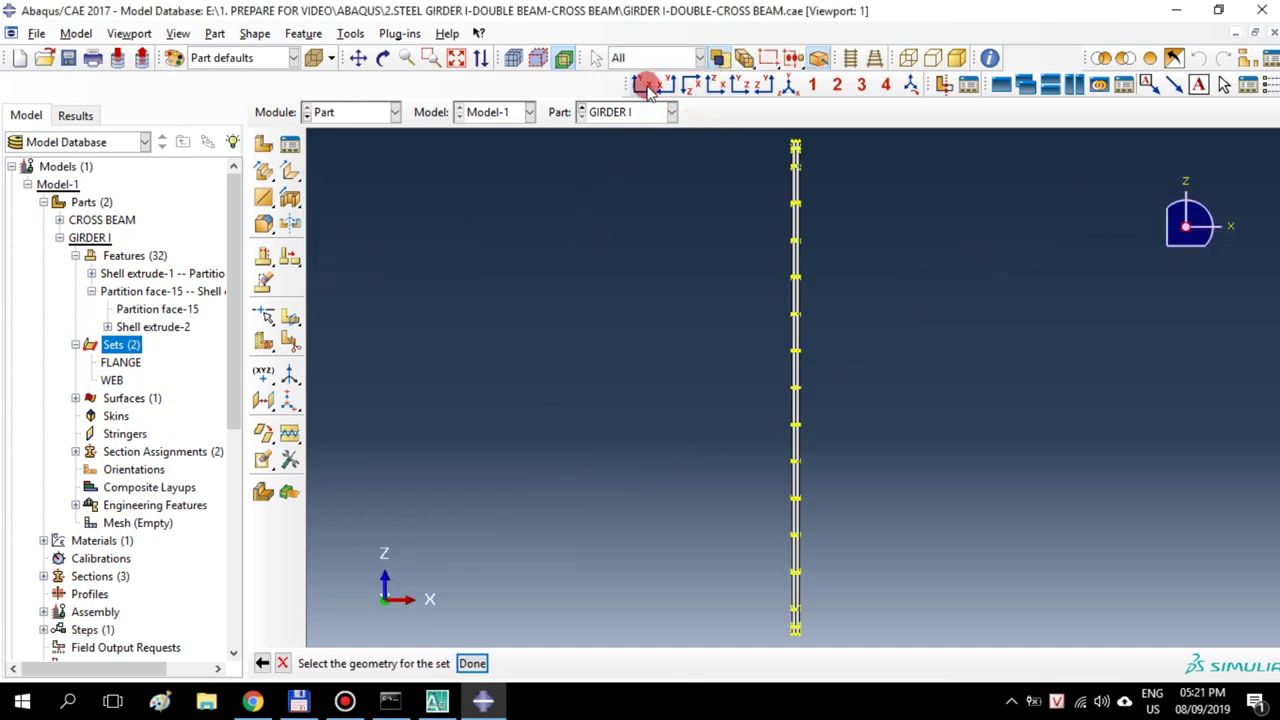
left_click(643, 85)
left_click_drag(1016, 507, 849, 306)
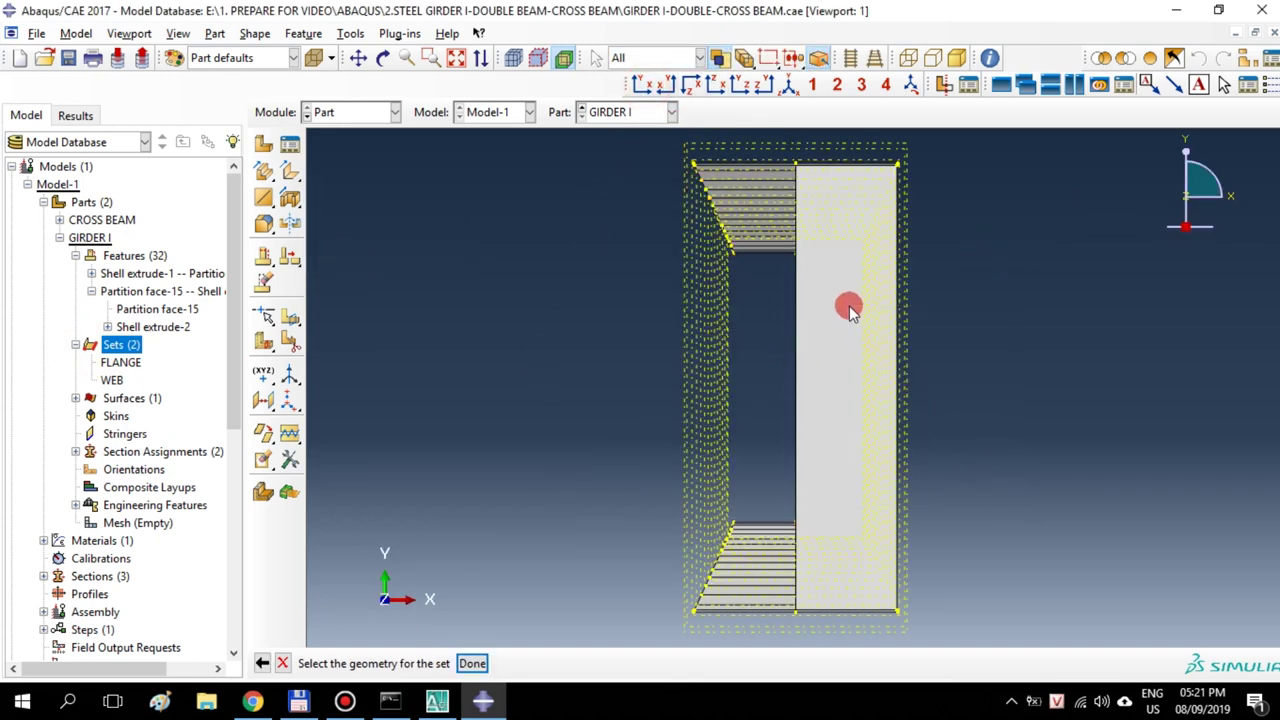
left_click(849, 306)
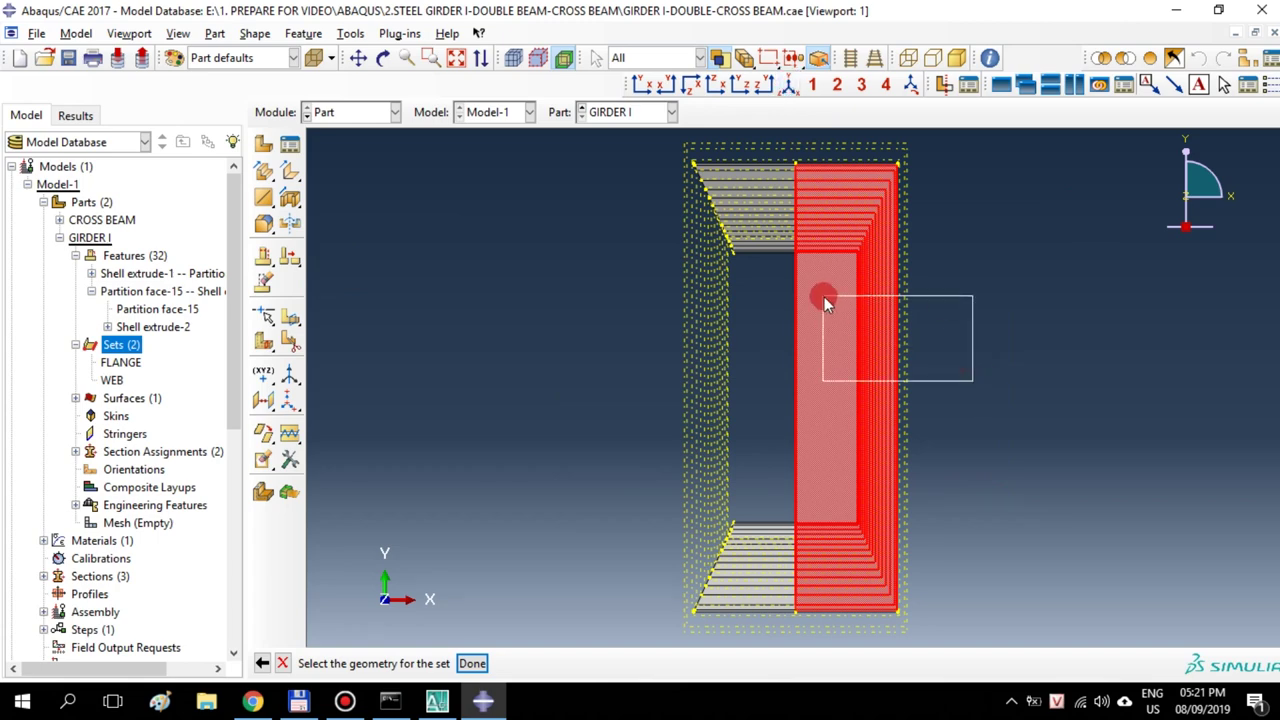
left_click(789, 84)
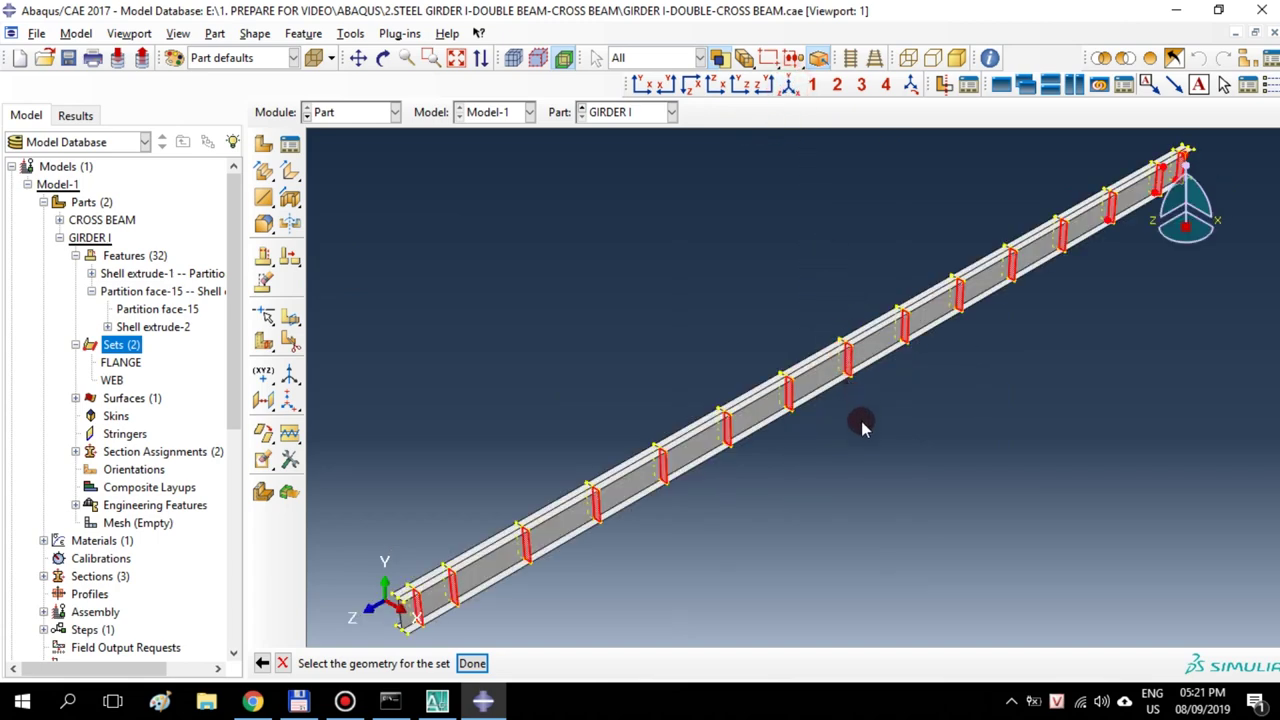
mouse_move(864, 425)
middle_mouse_down("ctrl+alt")
mouse_move(860, 394)
mouse_move(849, 409)
mouse_move(768, 428)
middle_mouse_up("ctrl+alt")
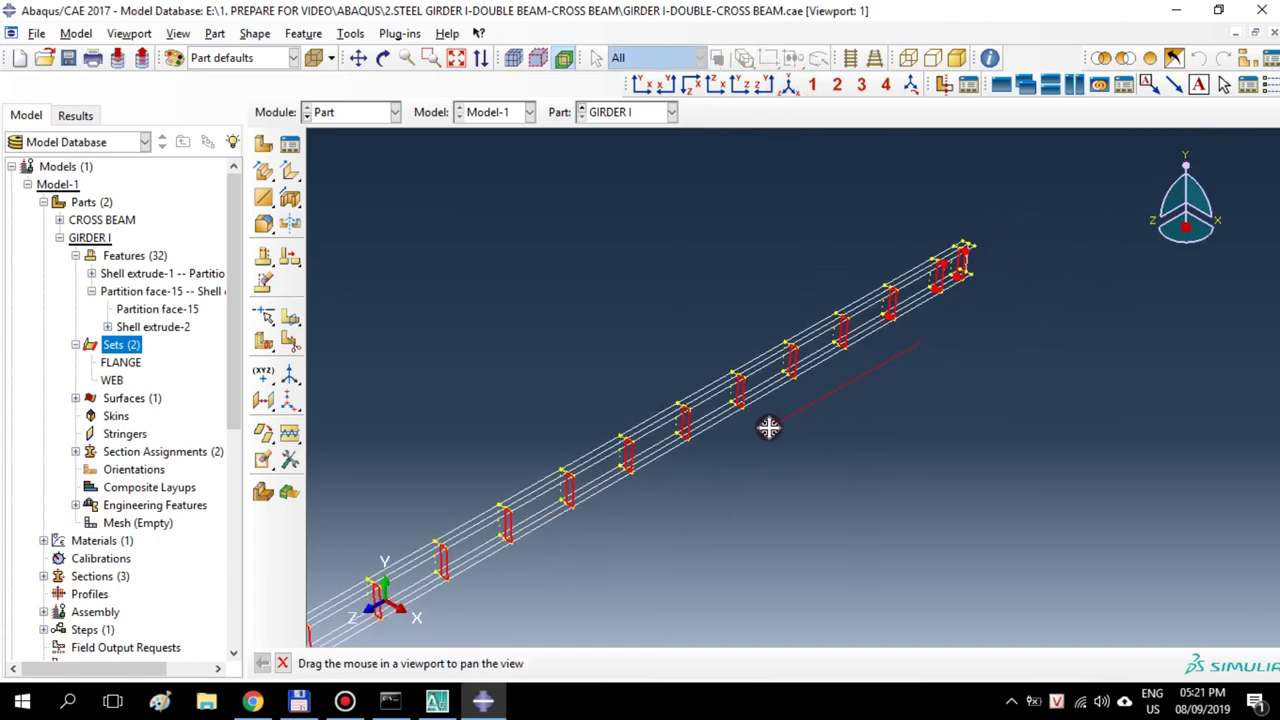
left_click(478, 663)
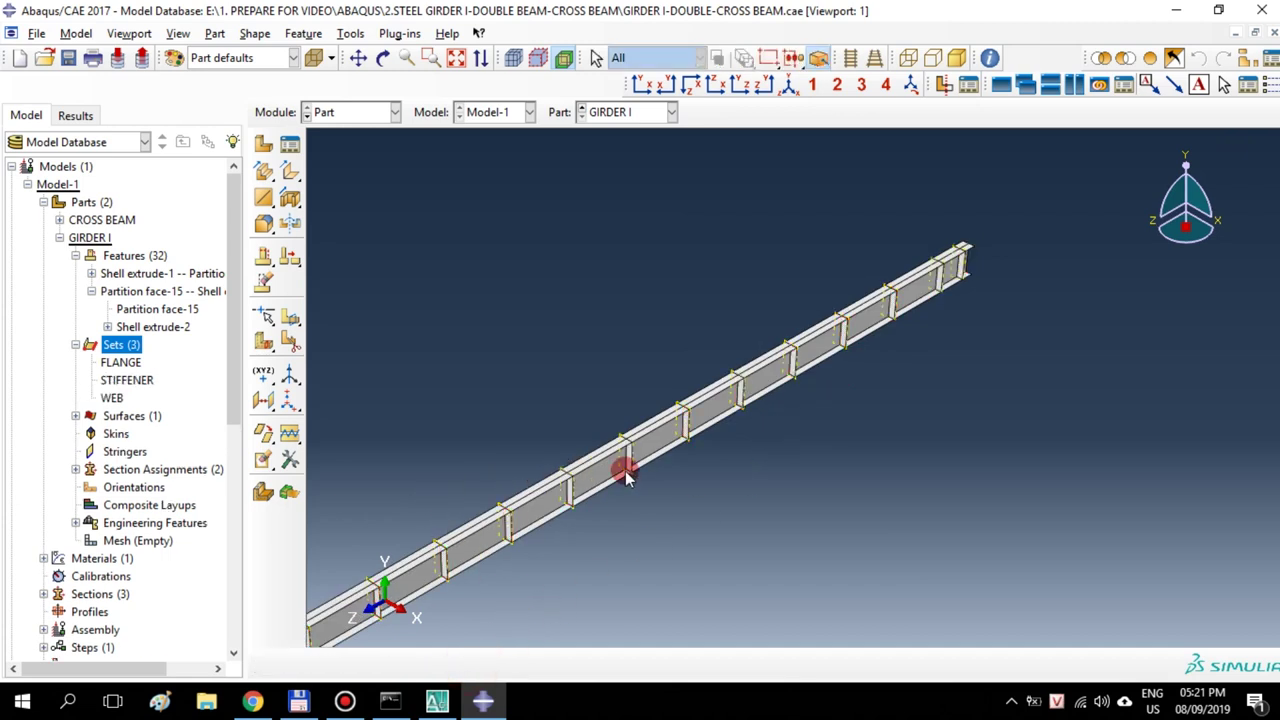
In the Property module, assign the THICKNESS 10MM shell section to the STIFFENER set, with thickness from section and middle-surface offset
mouse_move(625, 478)
middle_mouse_down("ctrl+alt")
mouse_move(746, 405)
mouse_move(712, 418)
middle_mouse_up("ctrl+alt")
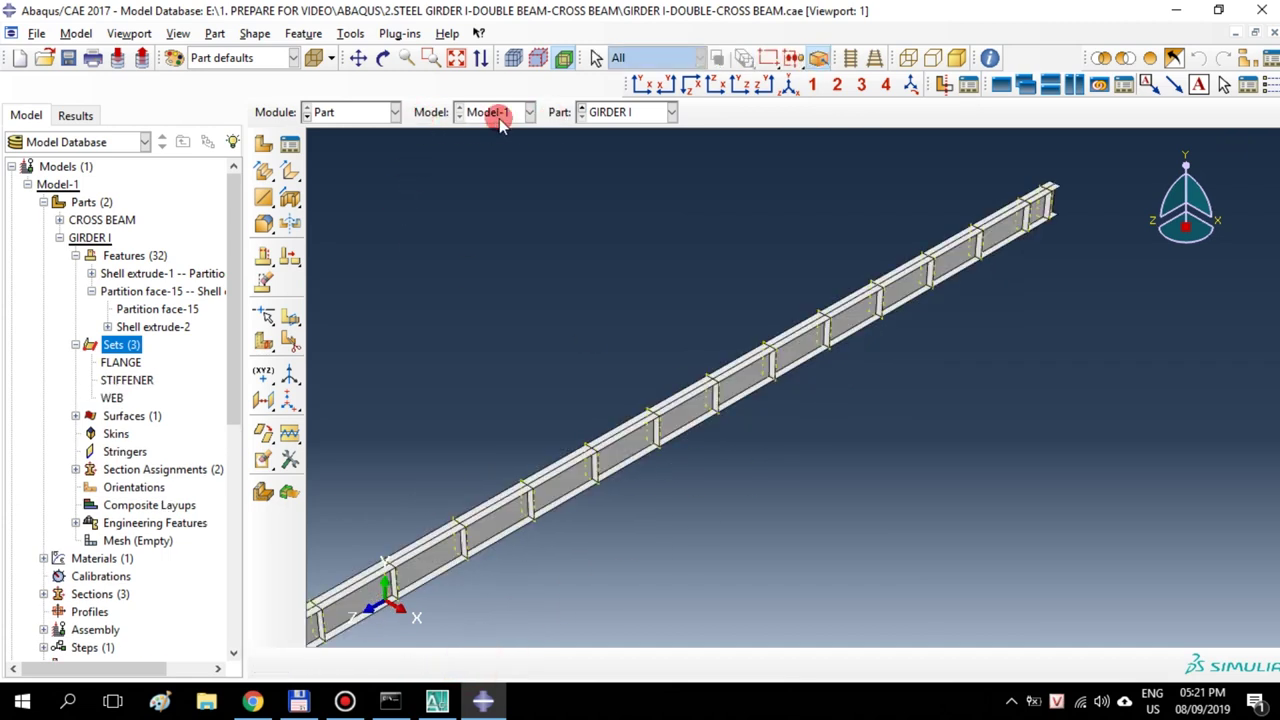
left_click(390, 112)
left_click(357, 150)
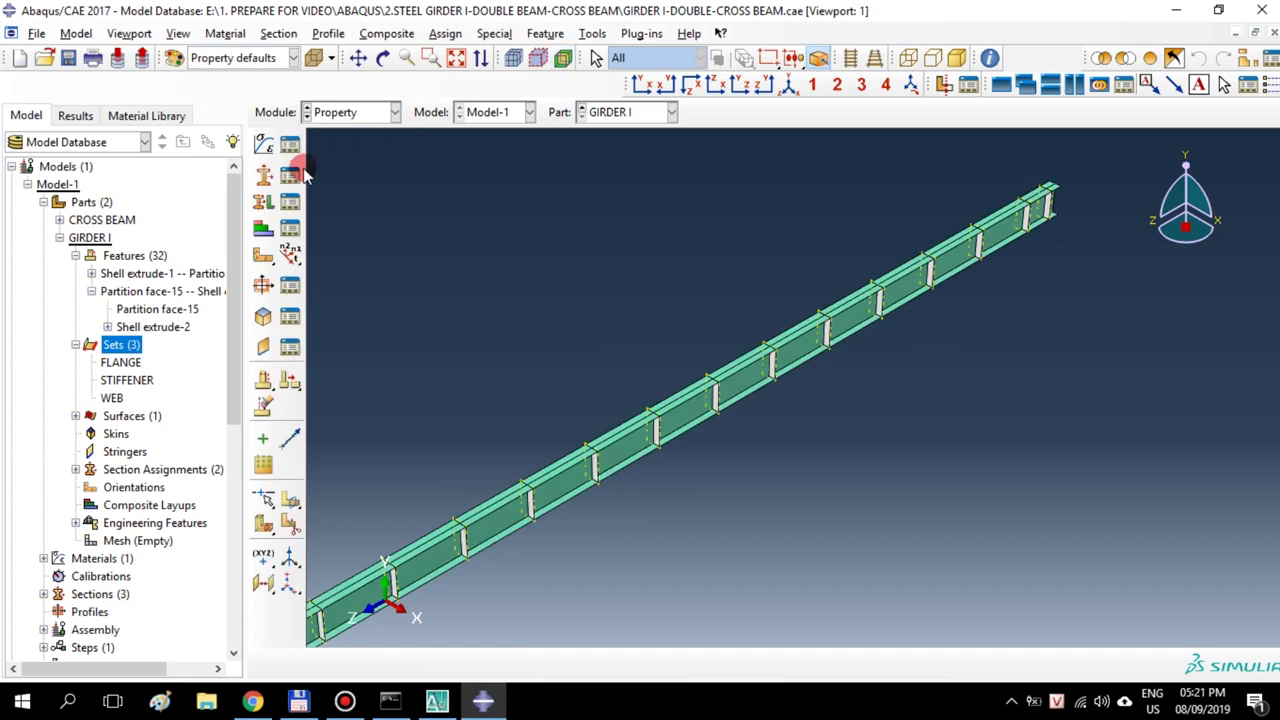
scroll(840, 408, "down", 3)
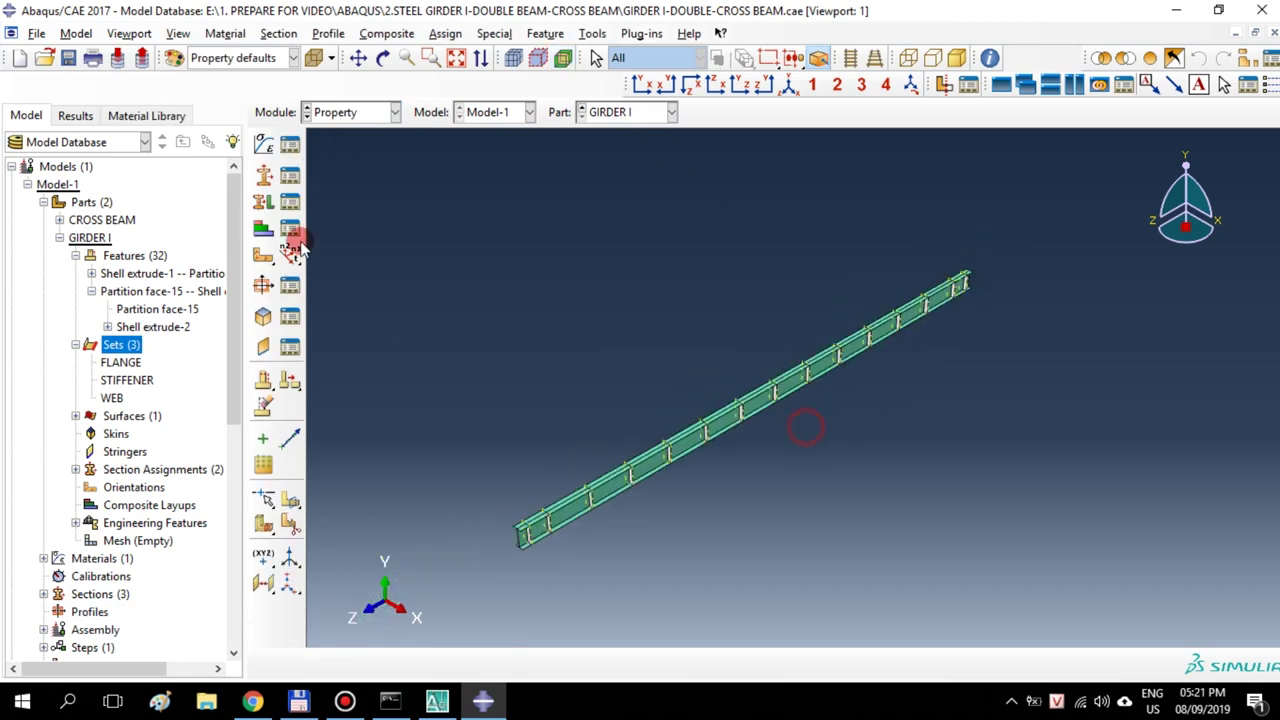
left_click(265, 204)
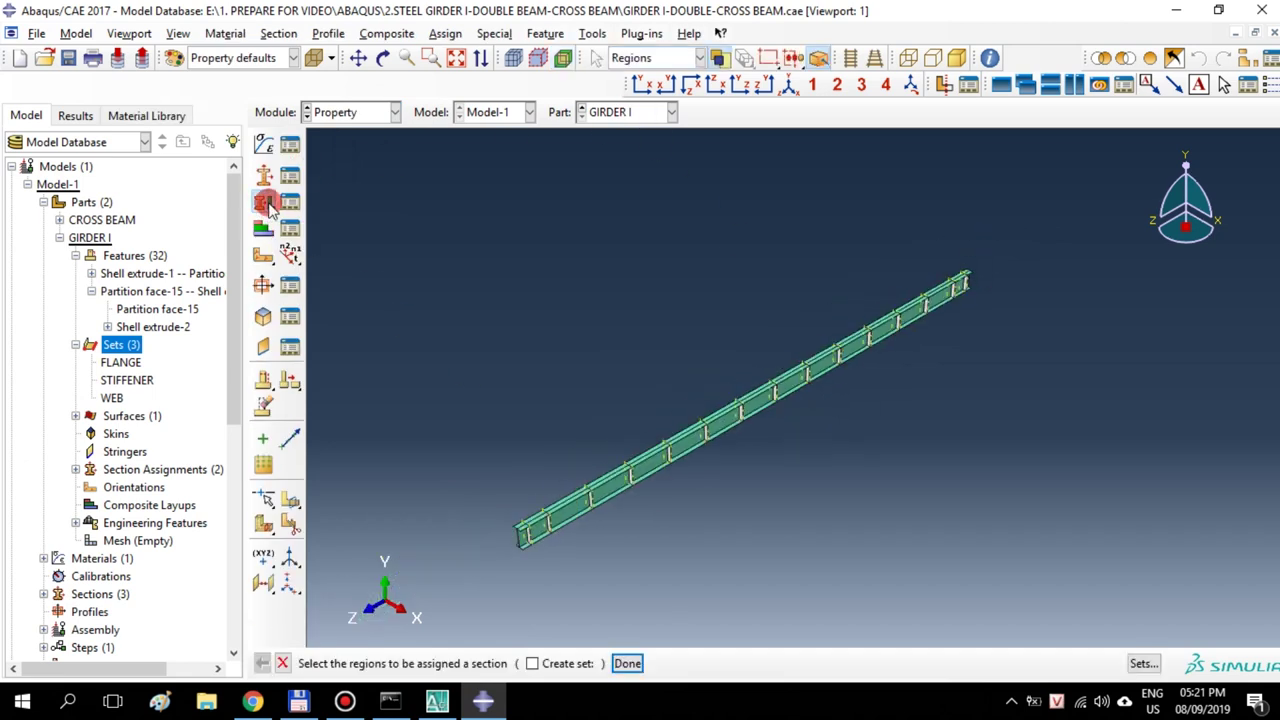
left_click(1128, 663)
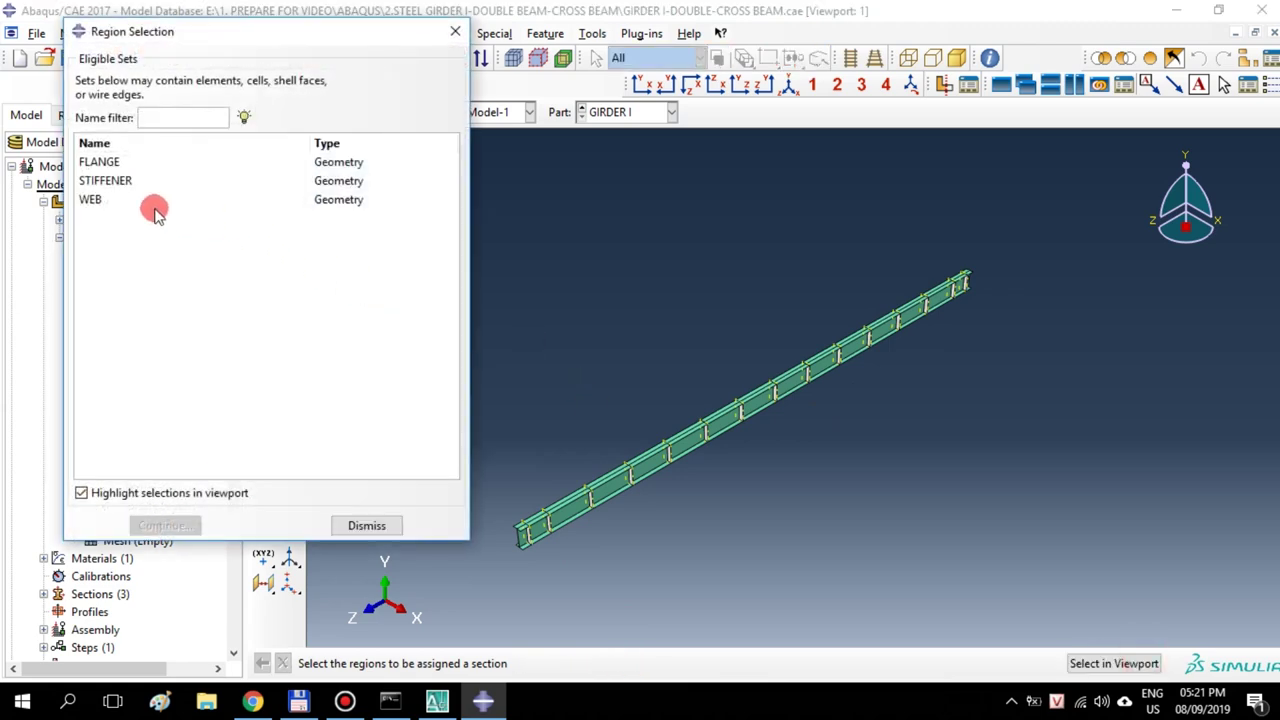
left_click(108, 182)
left_click(165, 525)
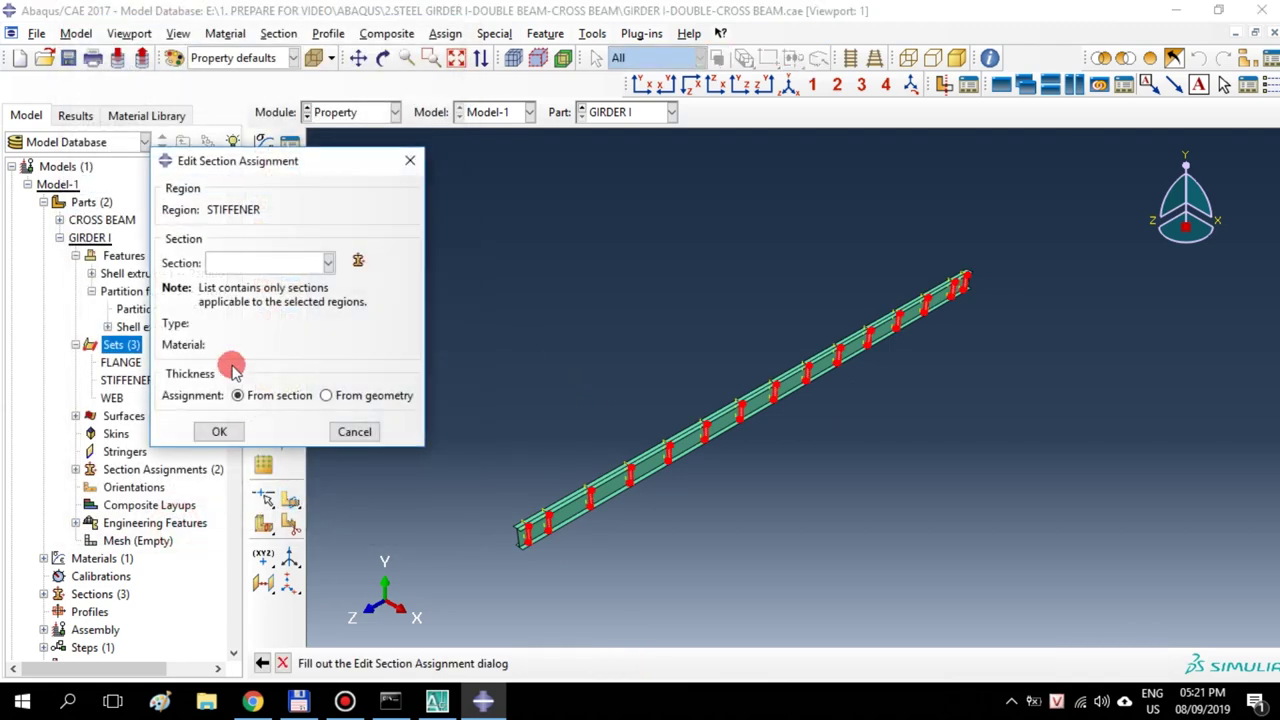
left_click(322, 263)
left_click(291, 285)
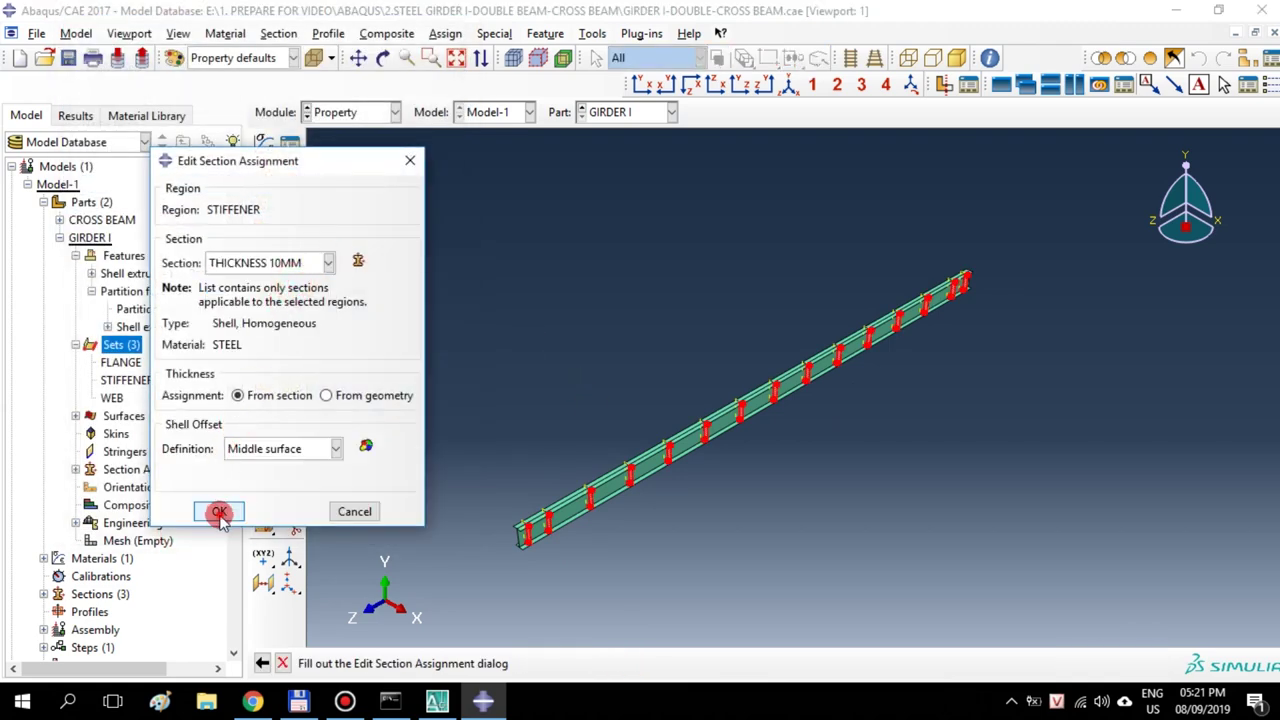
left_click(221, 511)
left_click(455, 31)
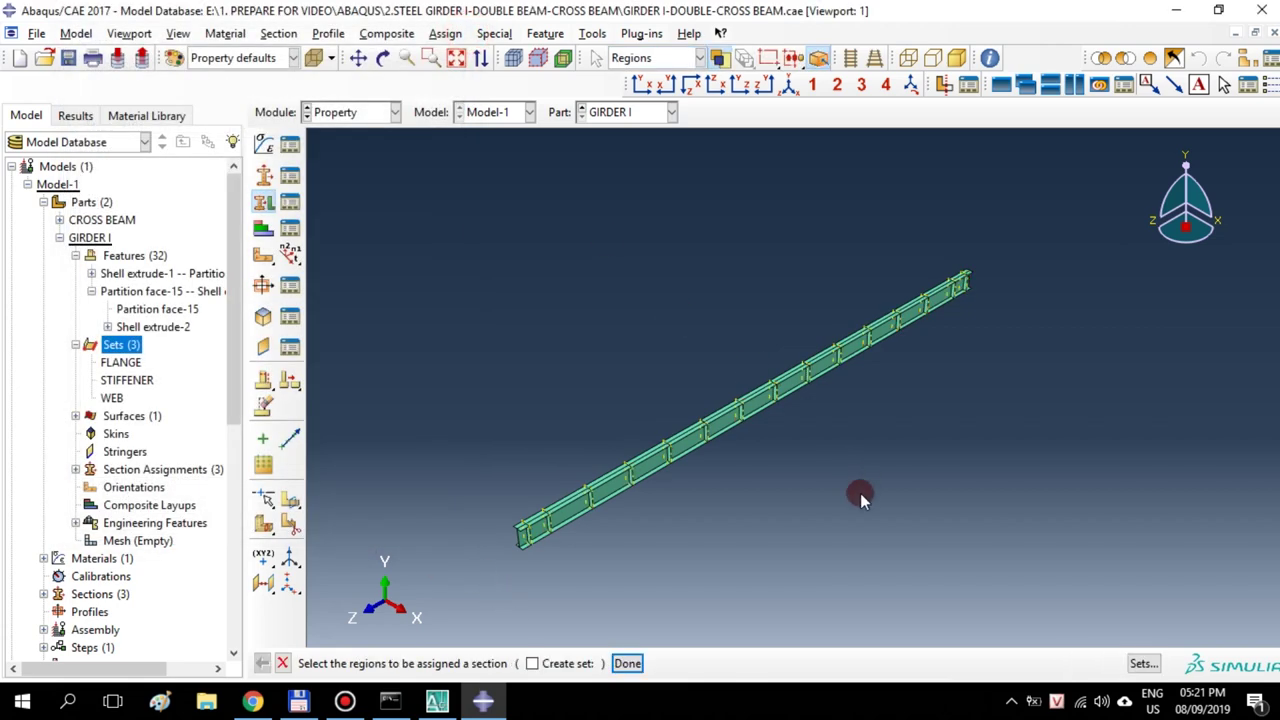
Leave the section assignment command and switch GIRDER I to the Part module
left_click(282, 663)
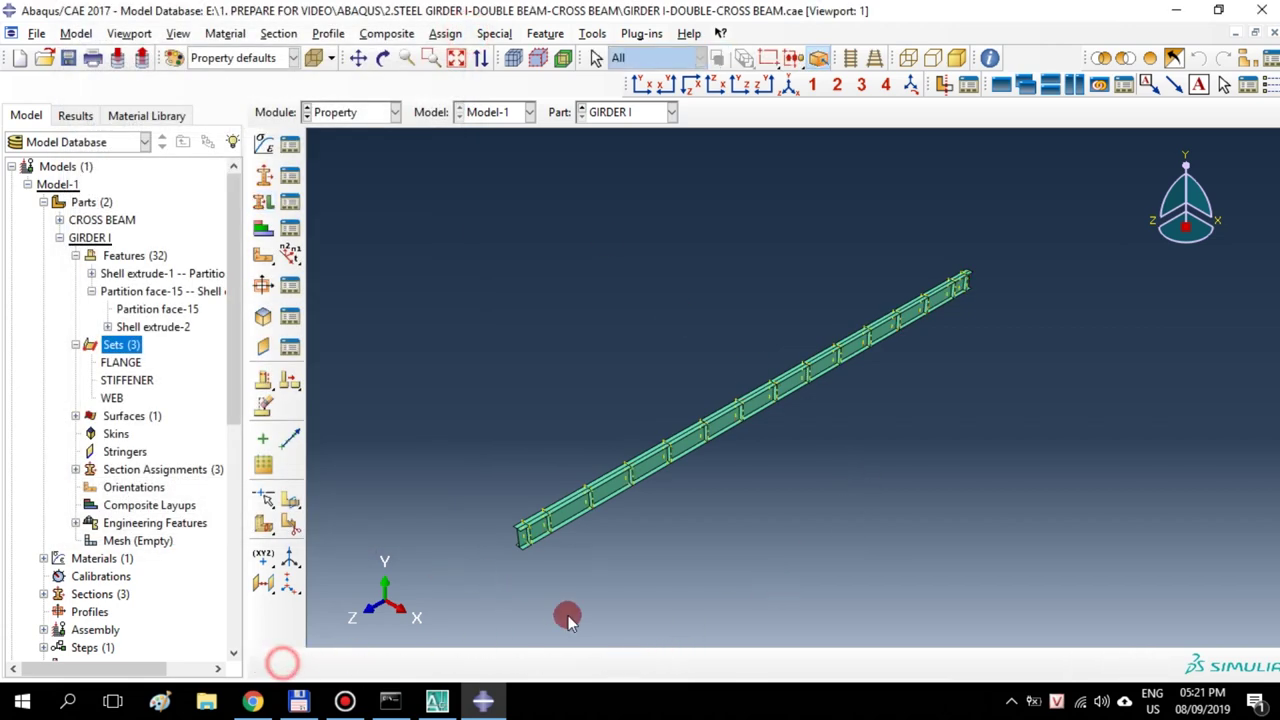
scroll(515, 537, "up", 3)
scroll(594, 529, "down", 3)
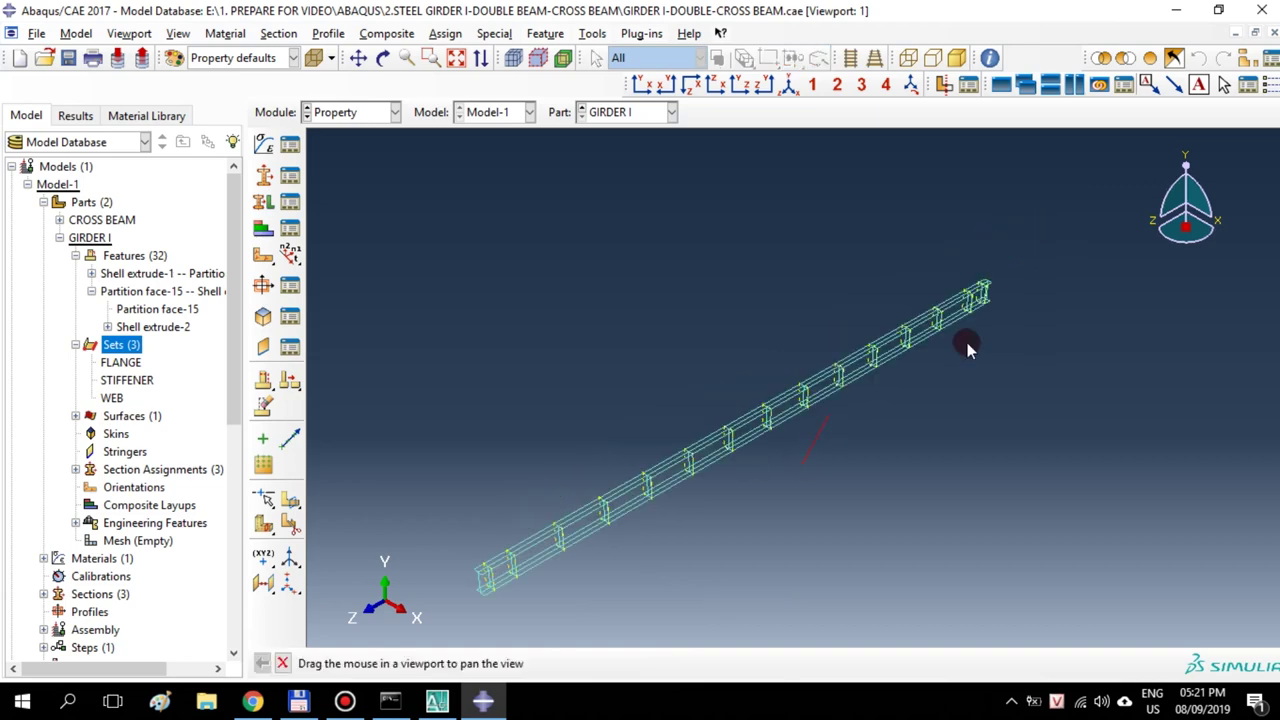
scroll(966, 343, "up", 3)
scroll(1026, 409, "down", 2)
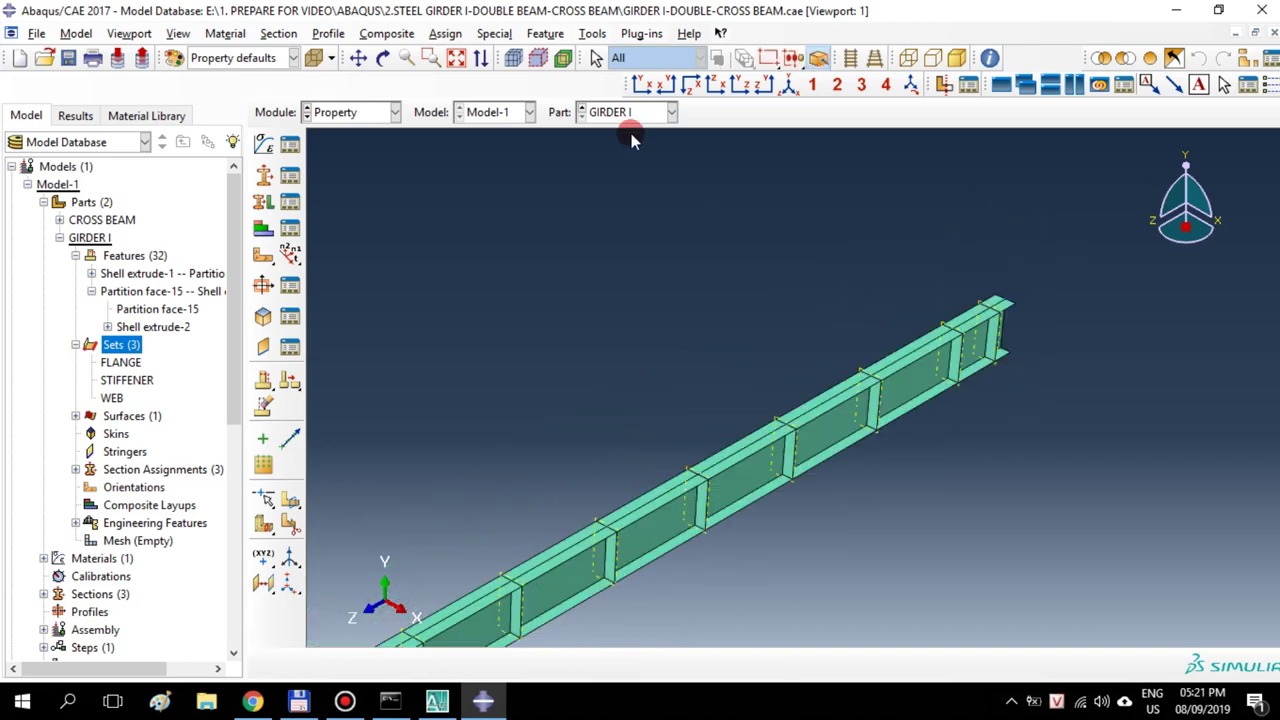
left_click(366, 112)
left_click(360, 128)
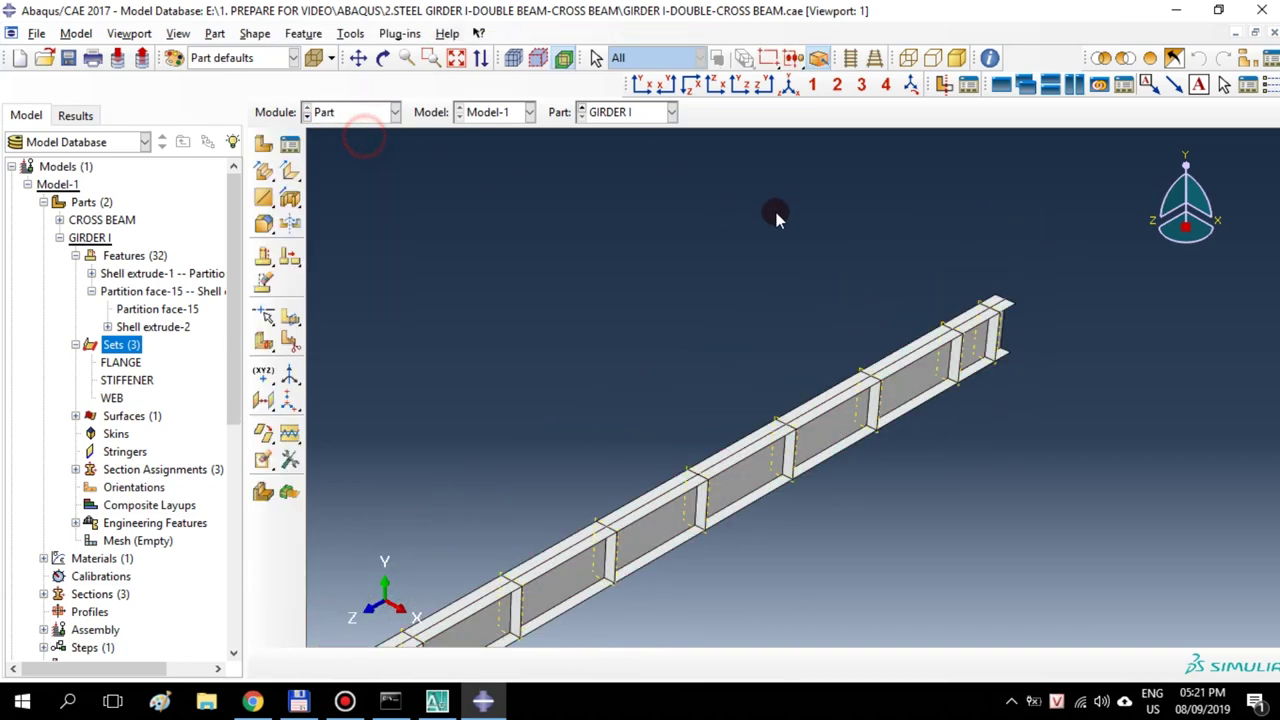
scroll(957, 437, "down", 3)
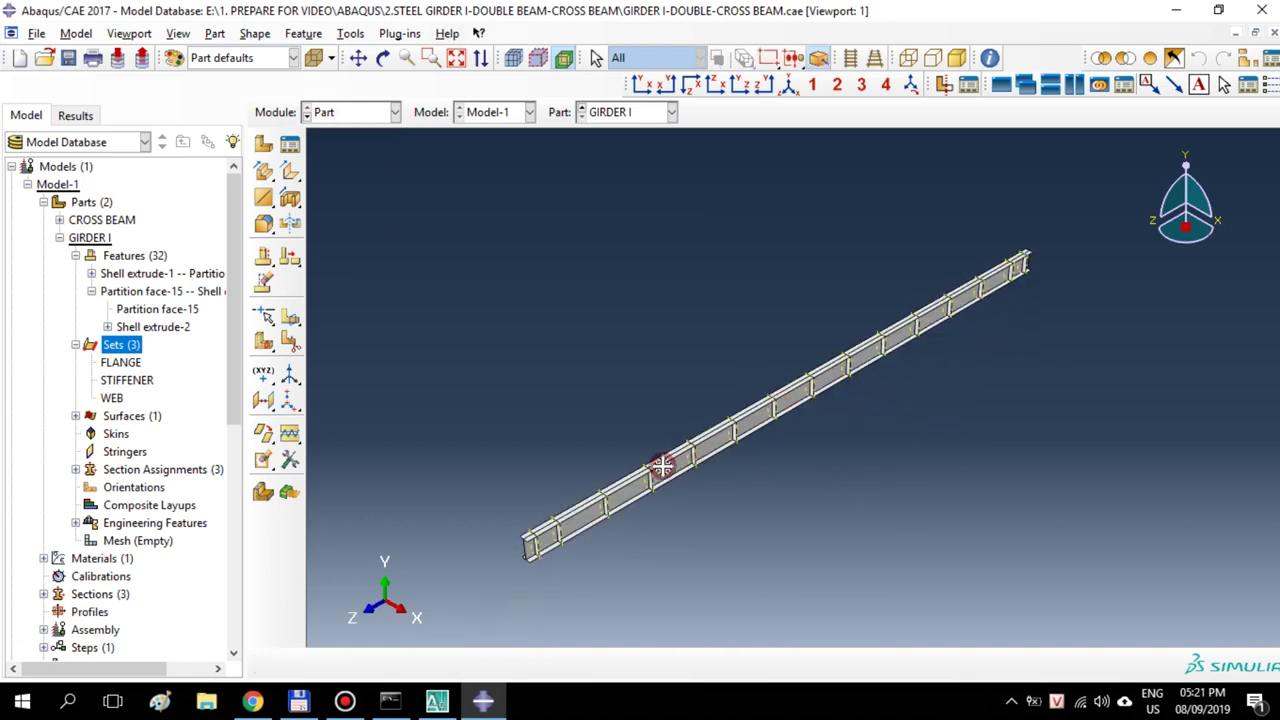
middle_click_drag(660, 465, 624, 450)
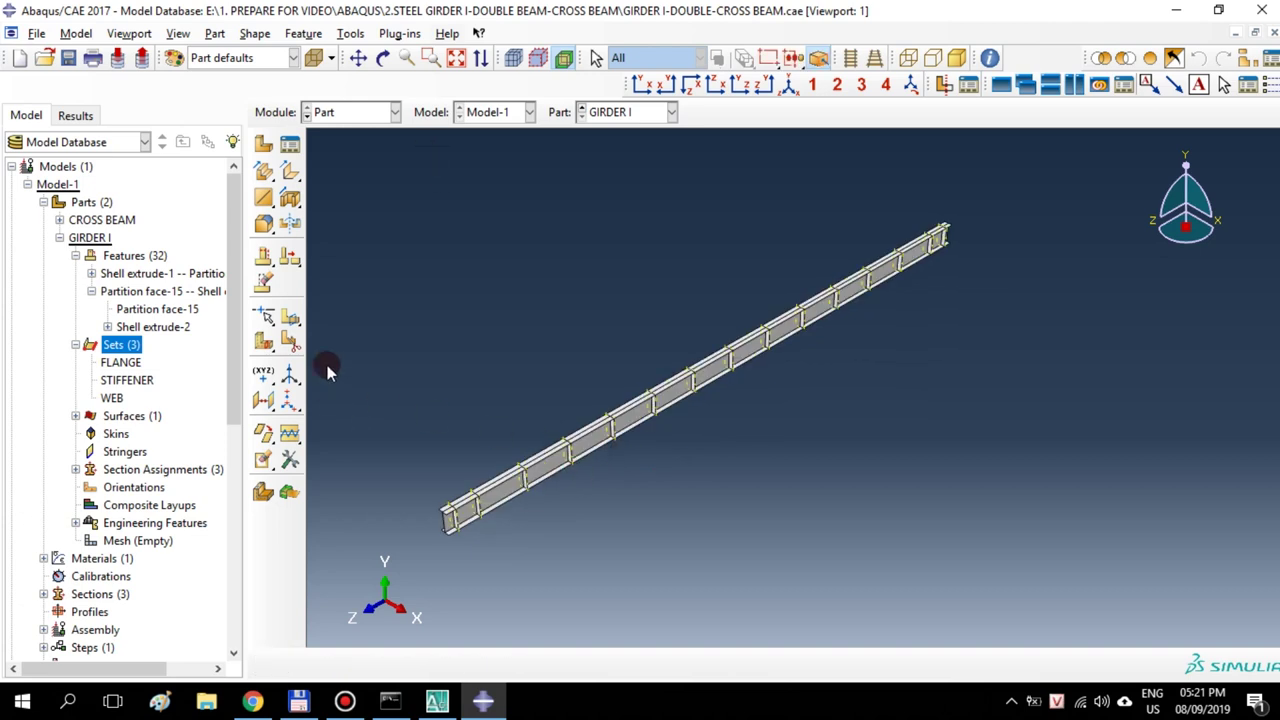
Start a datum plane offset from the girder's top flange face, choosing to specify the offset by value
left_click(349, 34)
left_click(390, 165)
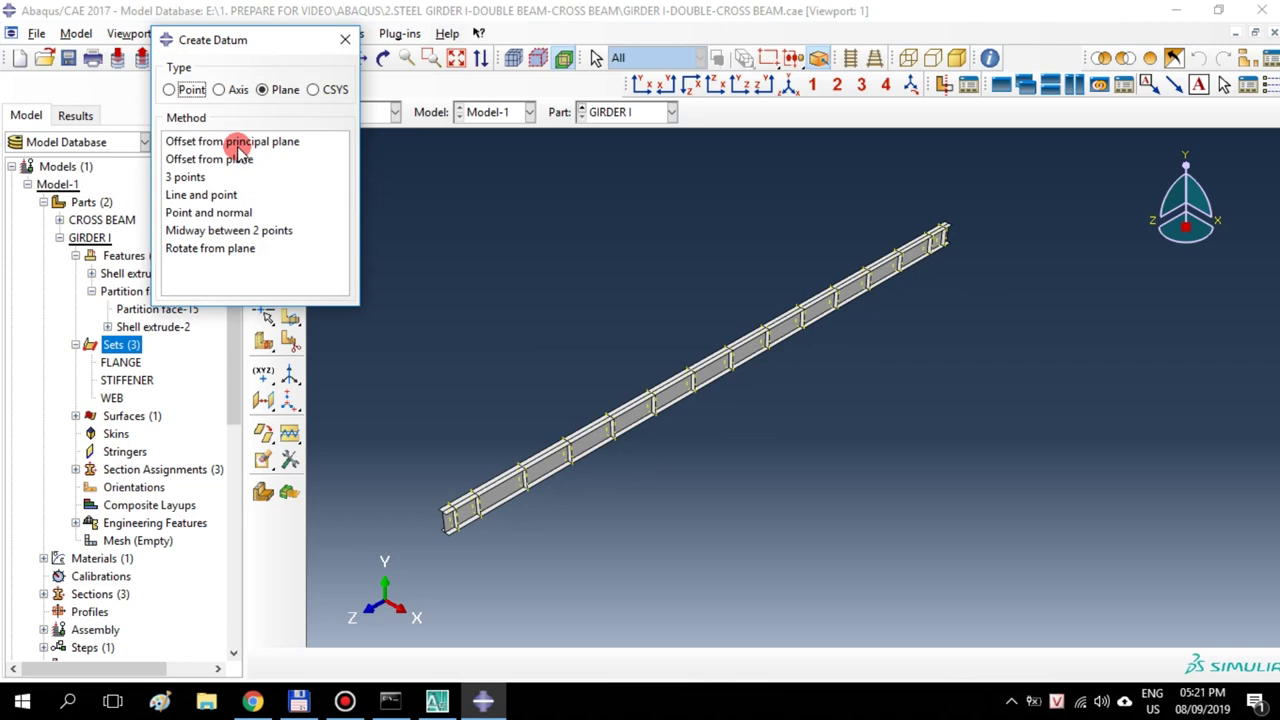
left_click(240, 160)
scroll(430, 540, "down", 5)
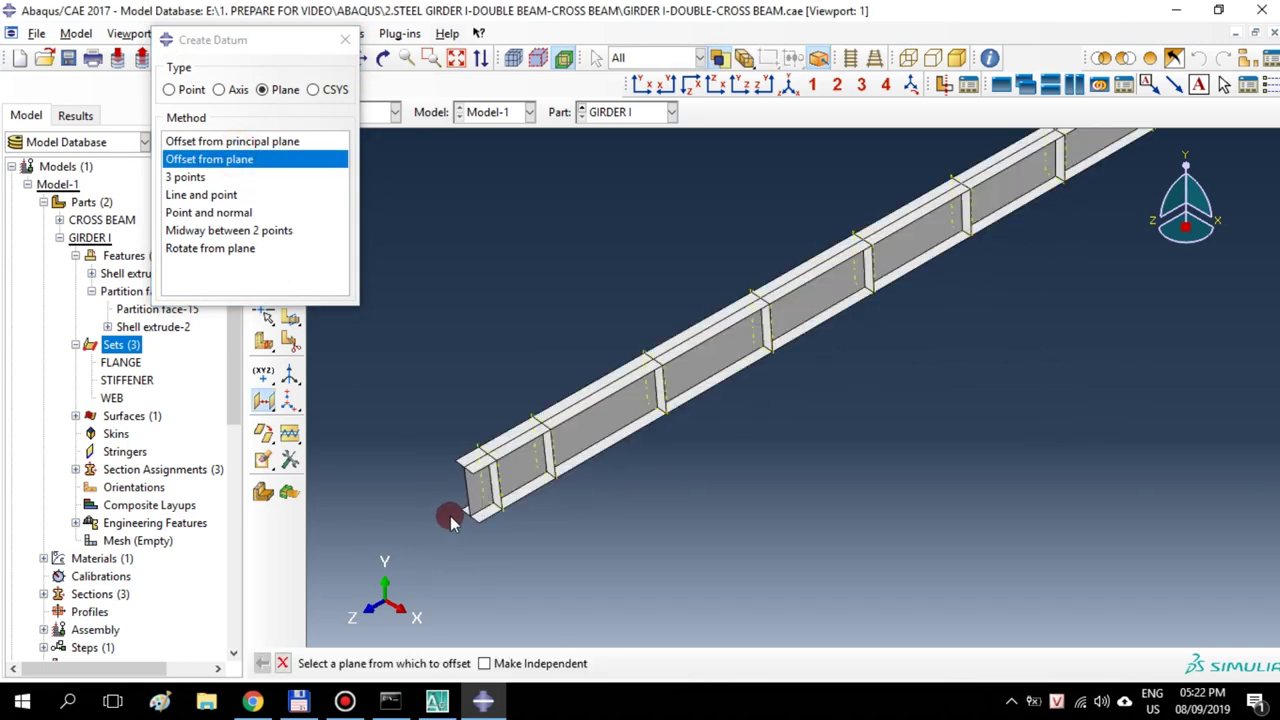
scroll(470, 428, "down", 3)
left_click(462, 407)
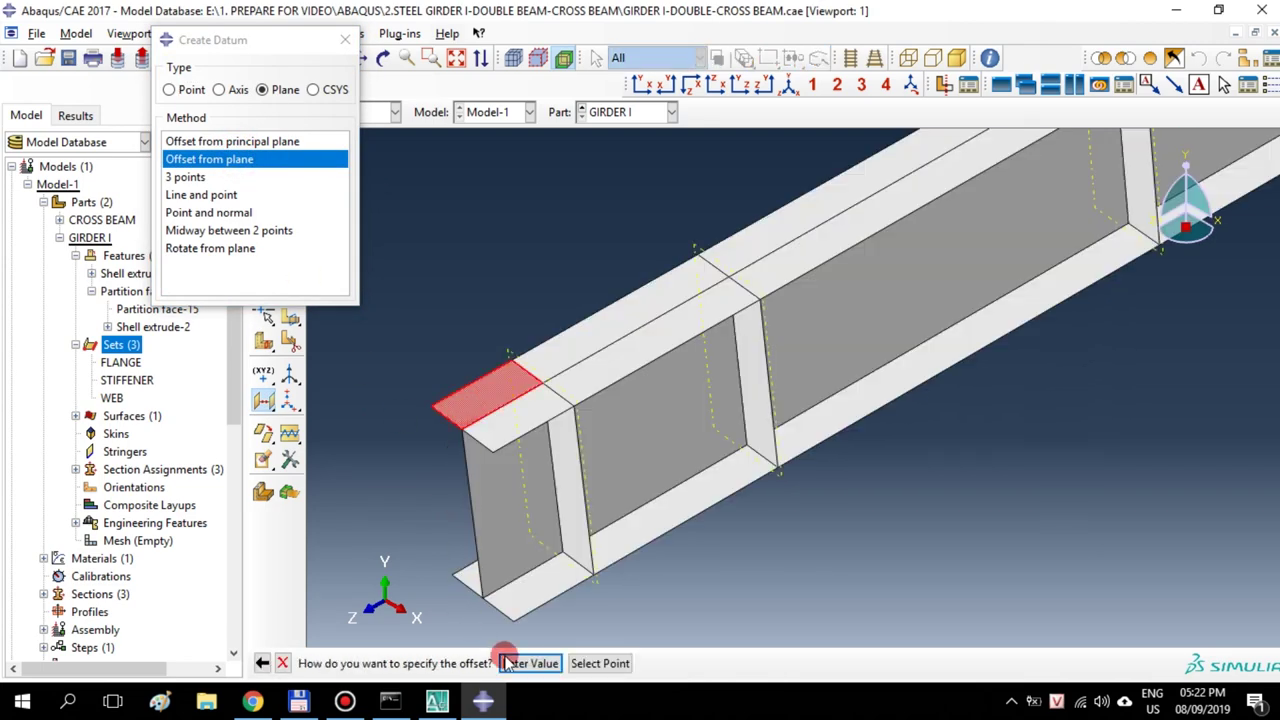
left_click(500, 657)
left_click(478, 663)
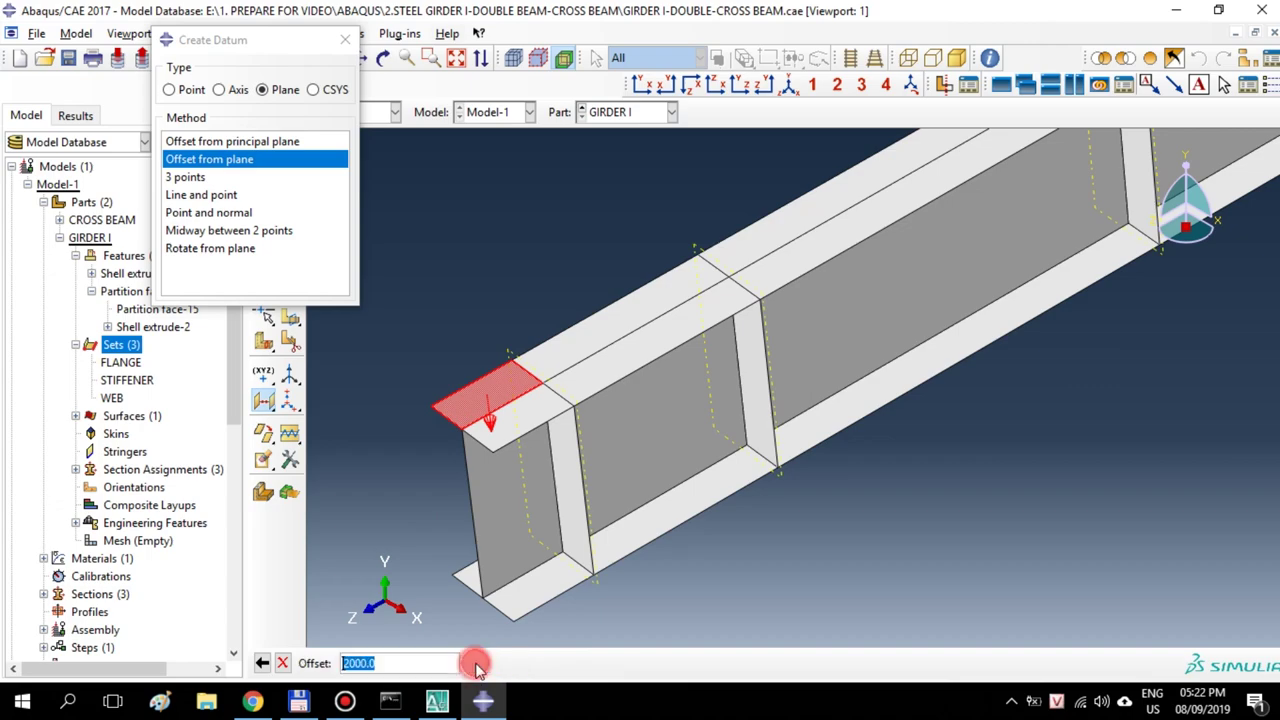
Switch to the AutoCAD cross-section drawing and examine the vertical dimension from the girder's top flange to the cross beam's upper flange
left_click(436, 701)
scroll(390, 253, "up", 5)
scroll(376, 237, "up", 2)
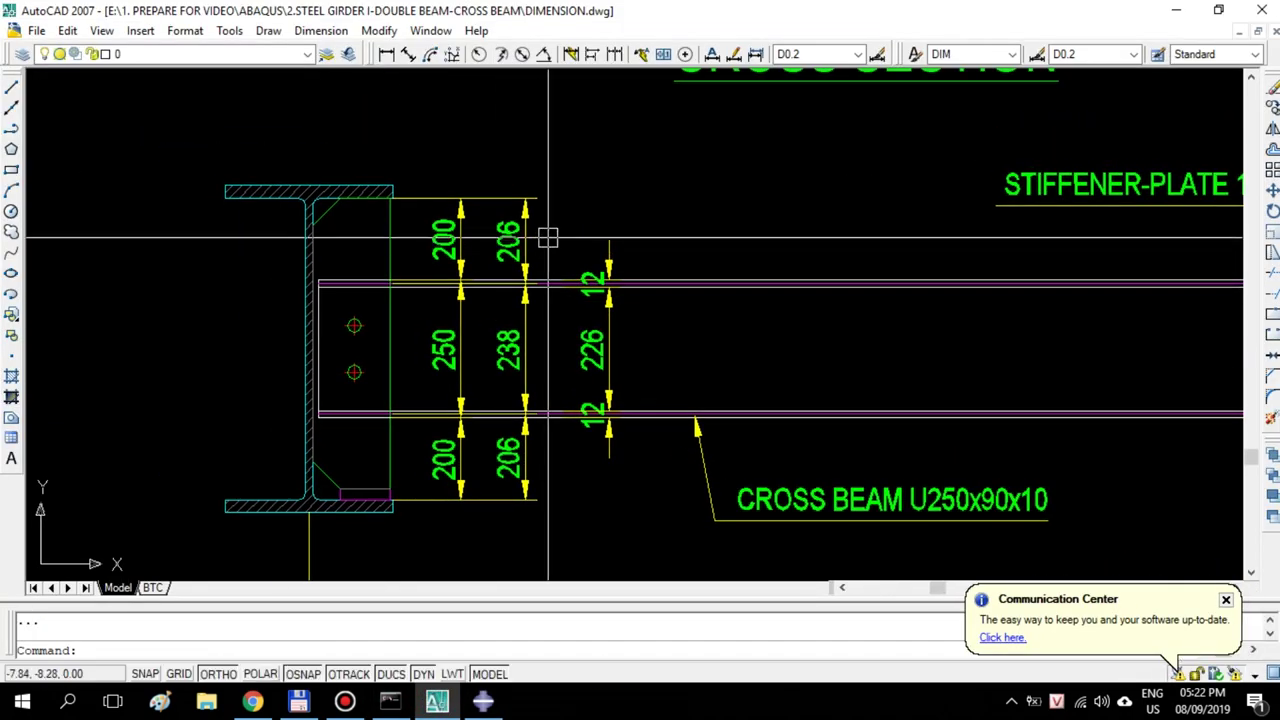
left_click(600, 226)
left_click(455, 262)
scroll(470, 270, "up", 2)
middle_click_drag(470, 270, 470, 312)
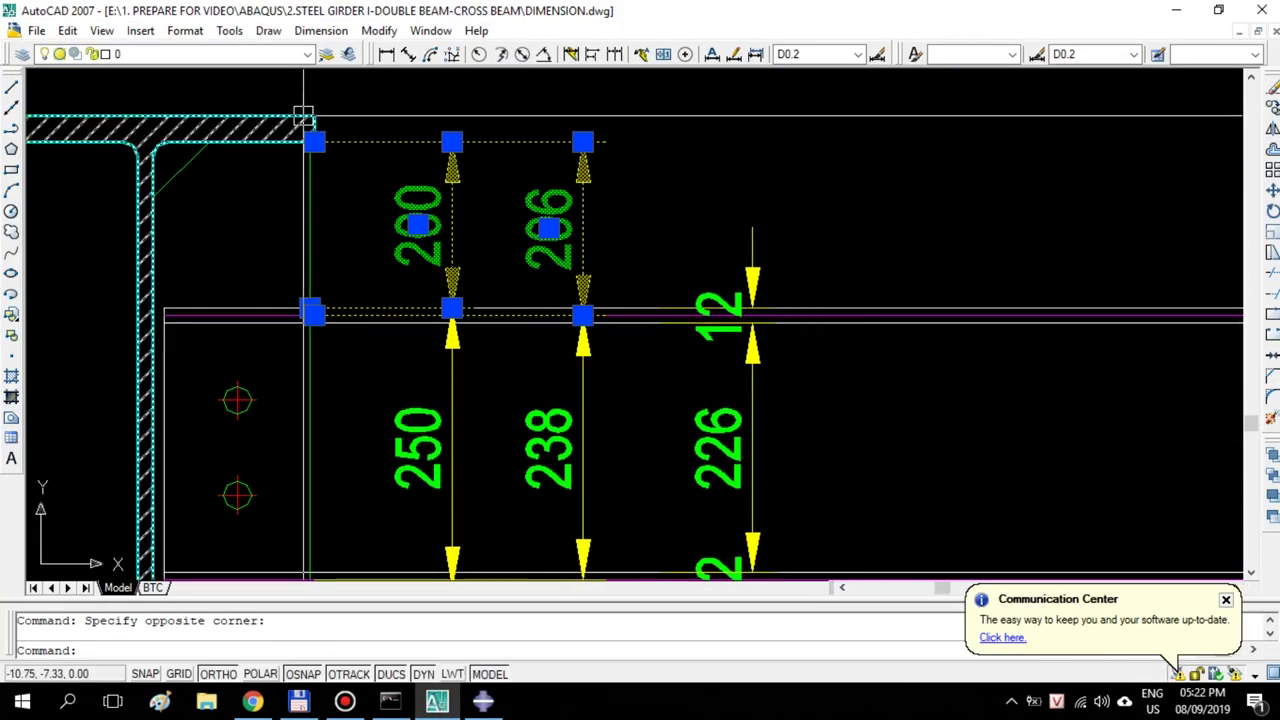
scroll(330, 126, "up", 3)
left_click(343, 126)
key("Escape")
left_click(688, 157)
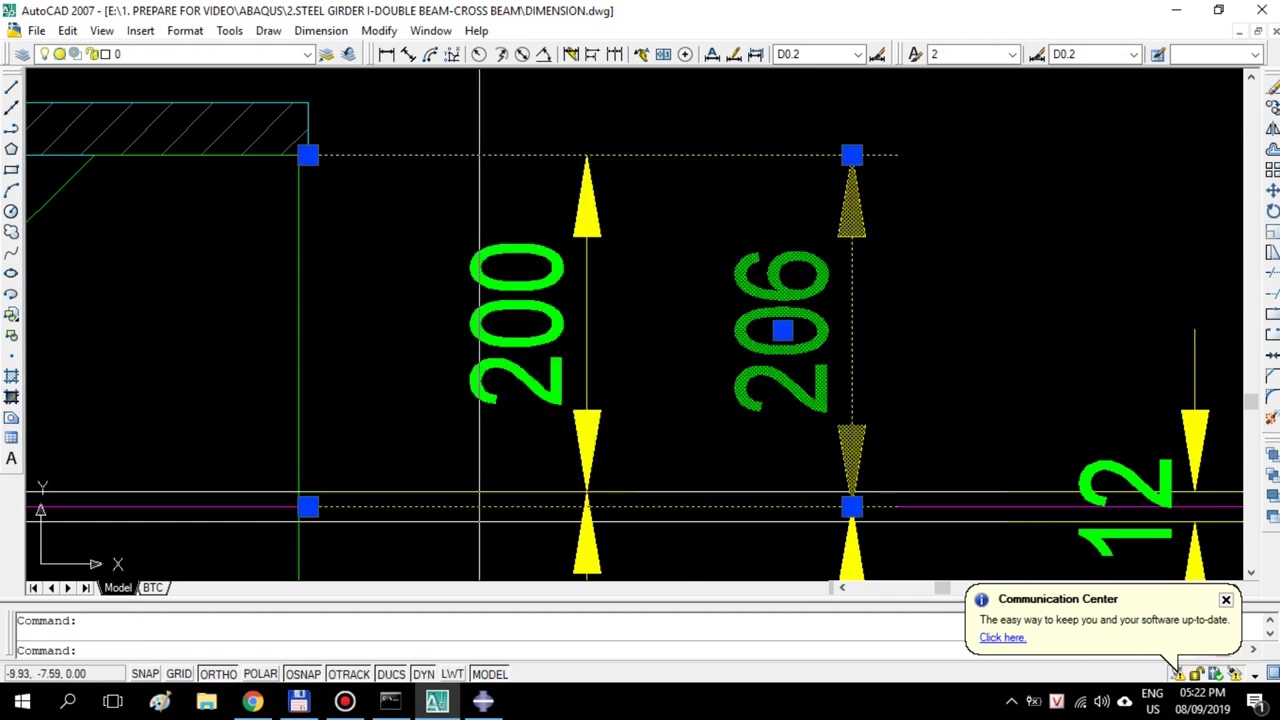
scroll(343, 129, "down", 4)
key("Escape")
middle_click_drag(580, 290, 590, 310)
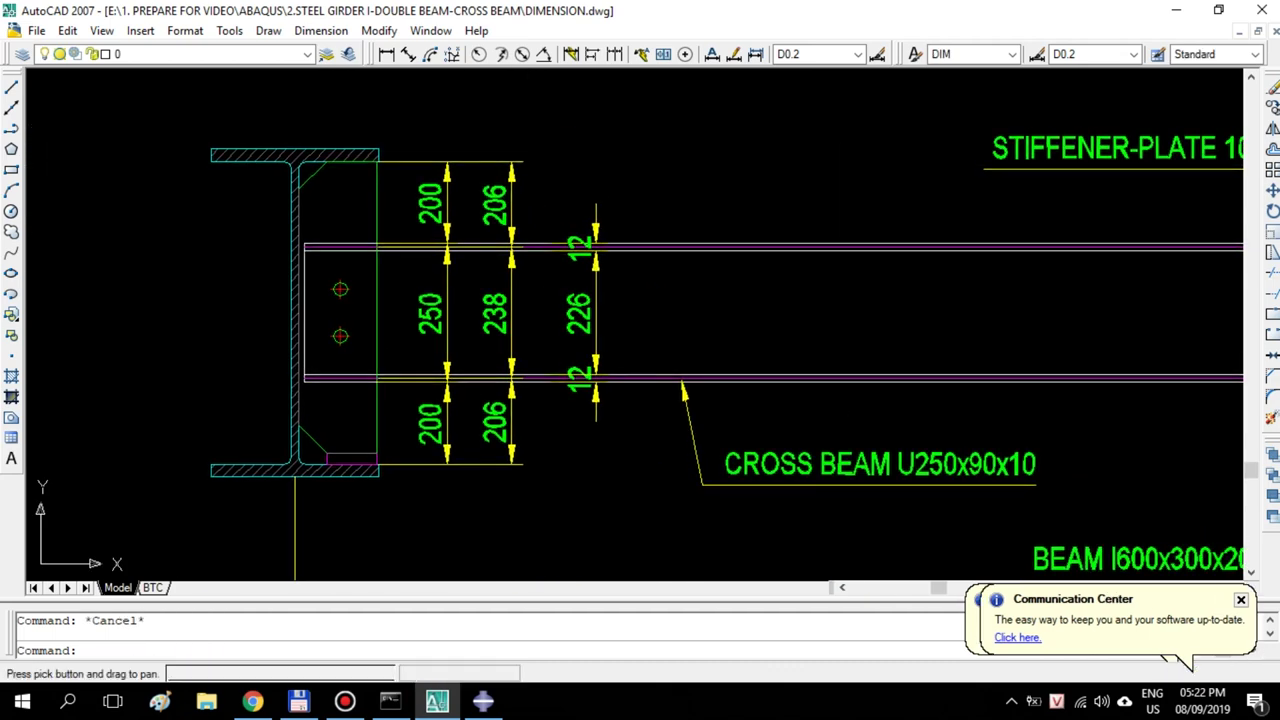
Switch back to Abaqus and create the datum plane with an offset of 216 from the top flange
left_click(483, 701)
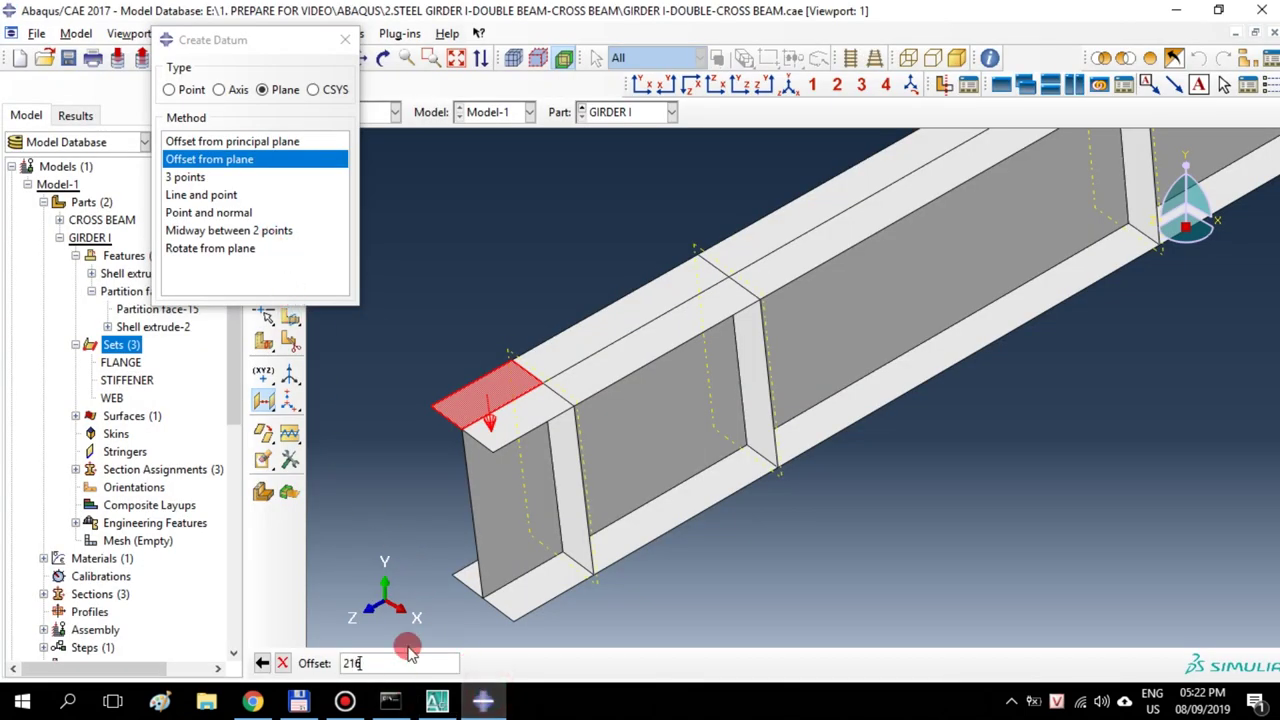
key("Return")
scroll(694, 466, "down", 3)
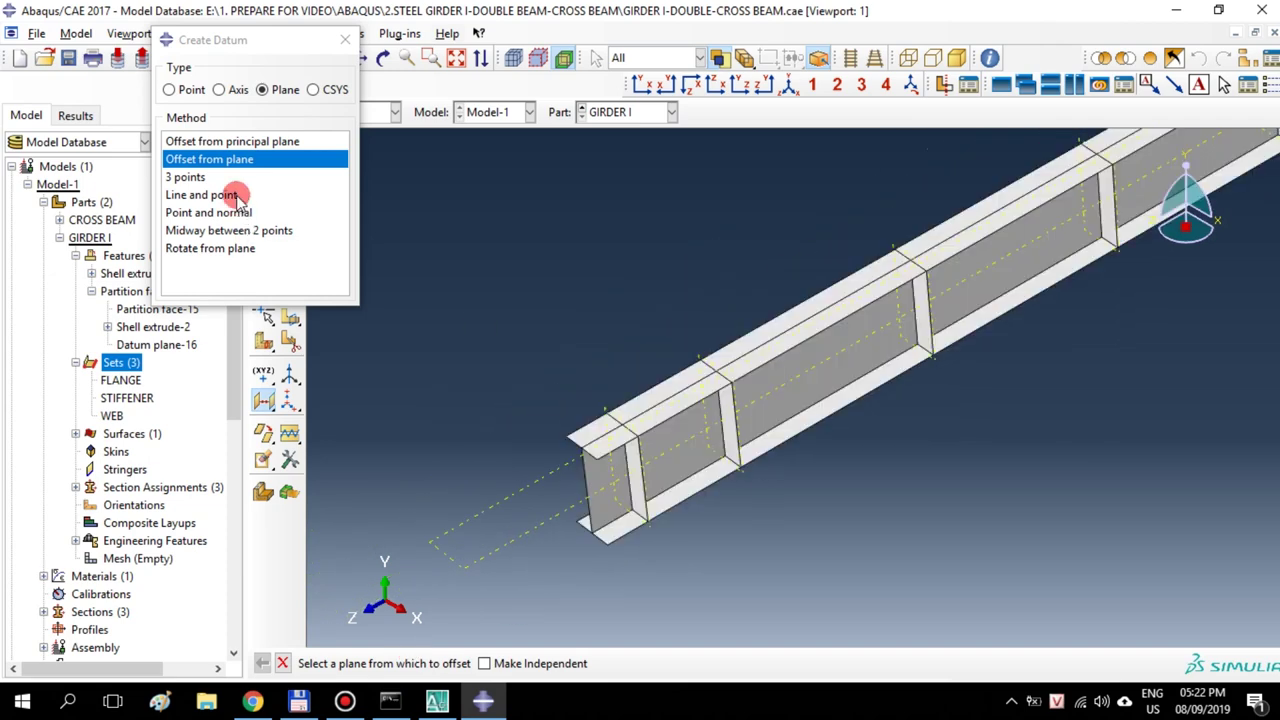
Create a second datum plane offset 238 from the new one, checking the cross beam's flange spacing in the AutoCAD drawing
left_click(459, 531)
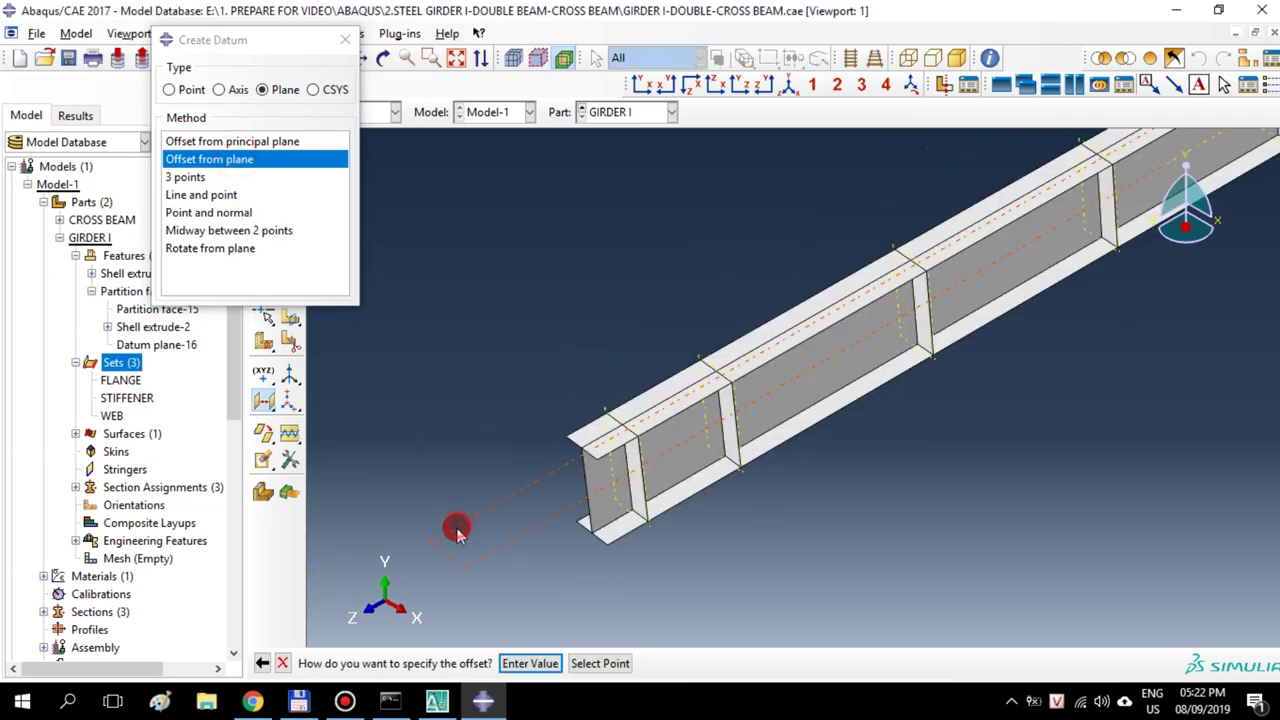
left_click(530, 663)
left_click(484, 663)
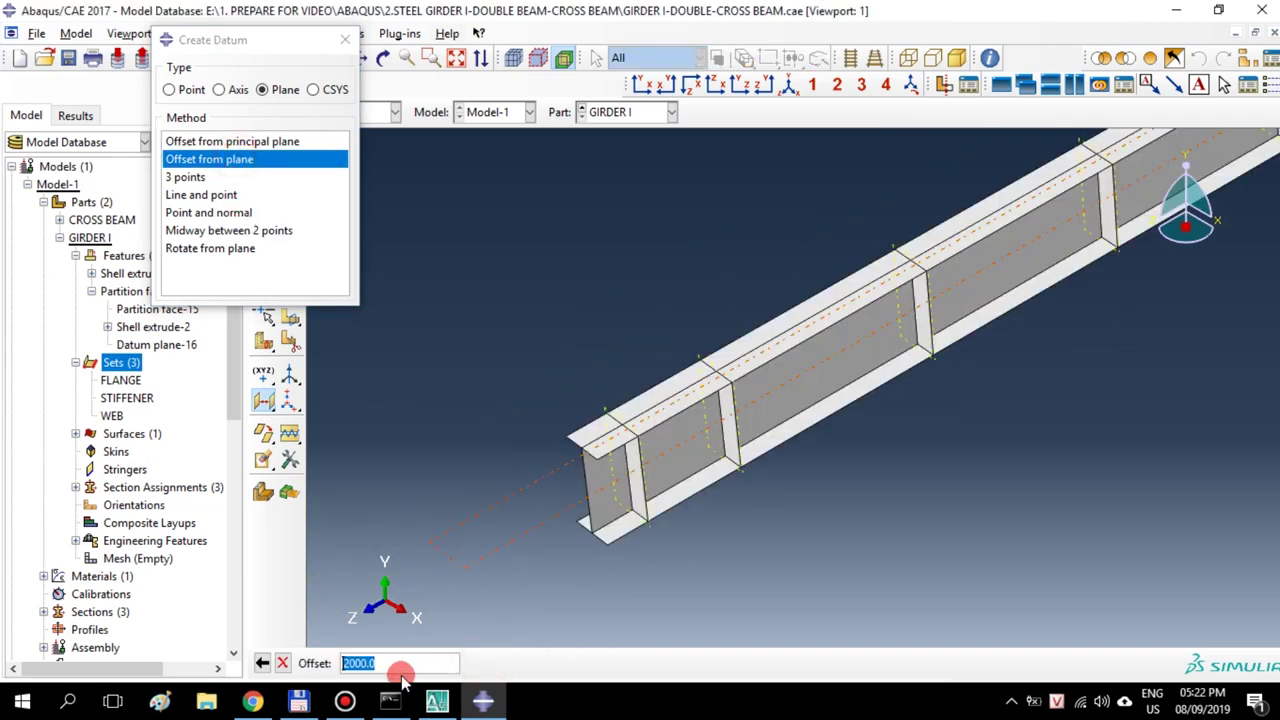
left_click(436, 701)
scroll(520, 430, "up", 4)
scroll(620, 410, "down", 3)
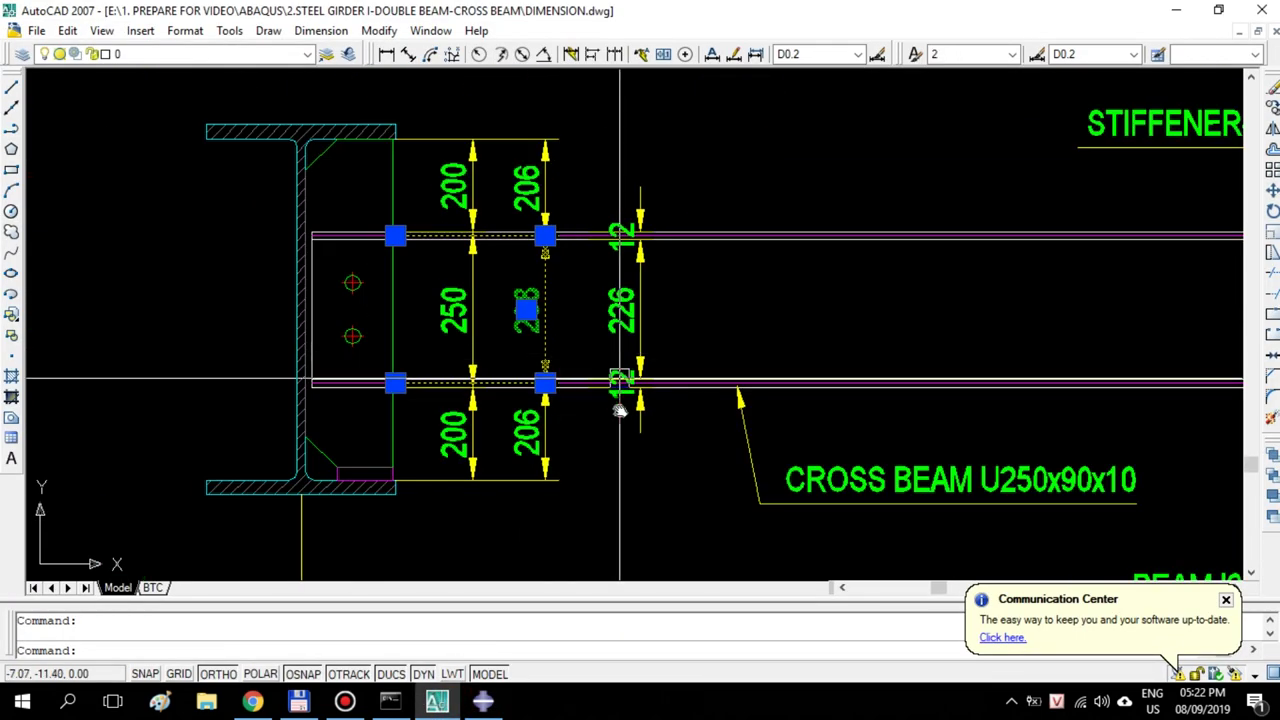
key("Escape")
mouse_move(486, 703)
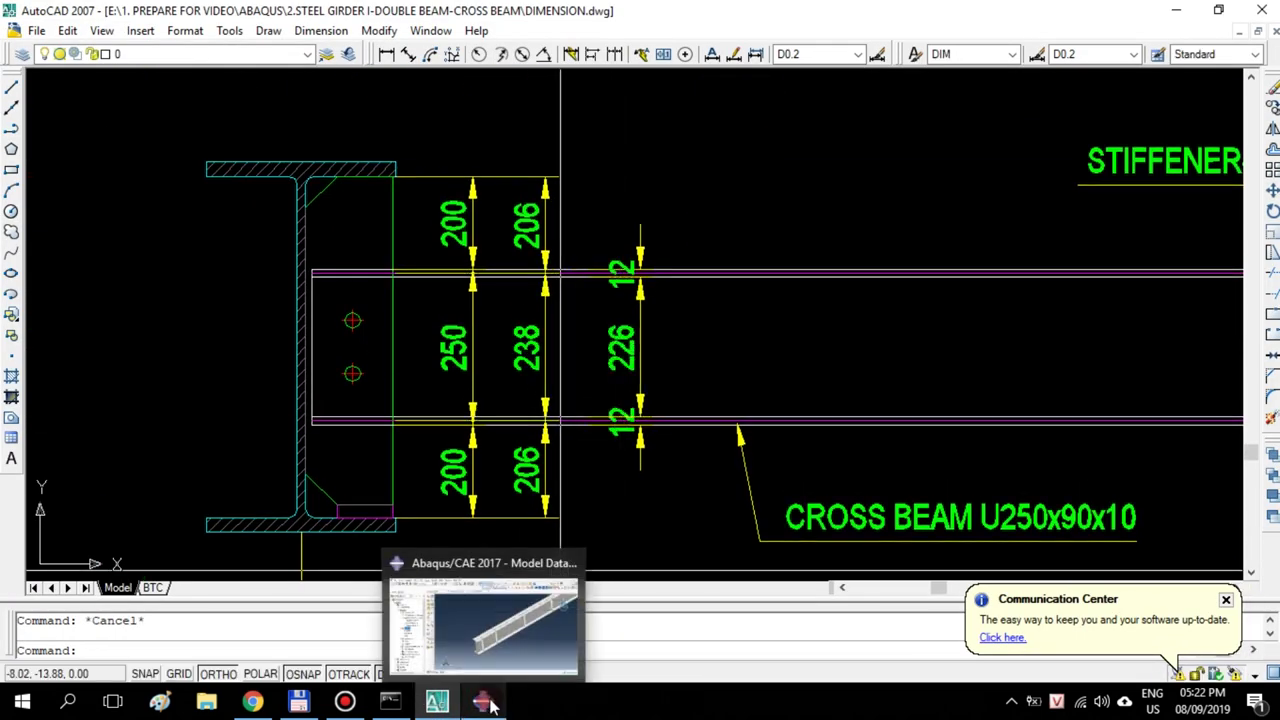
left_click(486, 703)
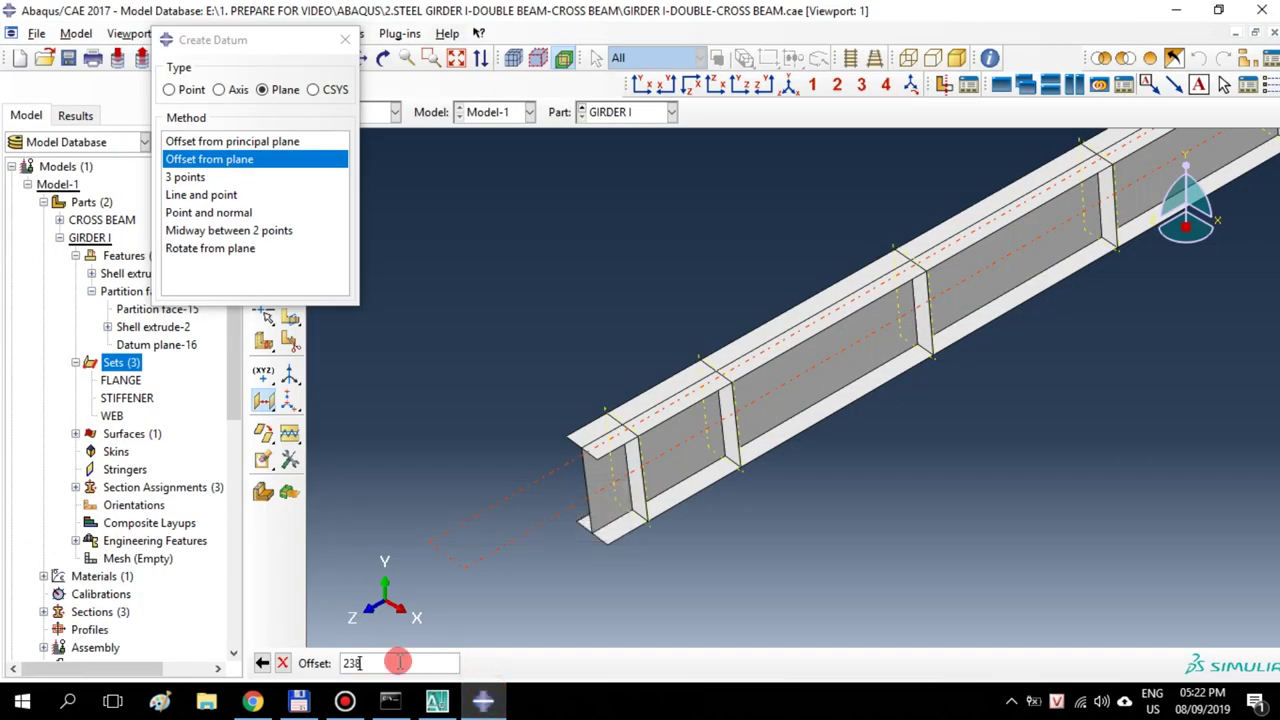
key("Return")
left_click(345, 39)
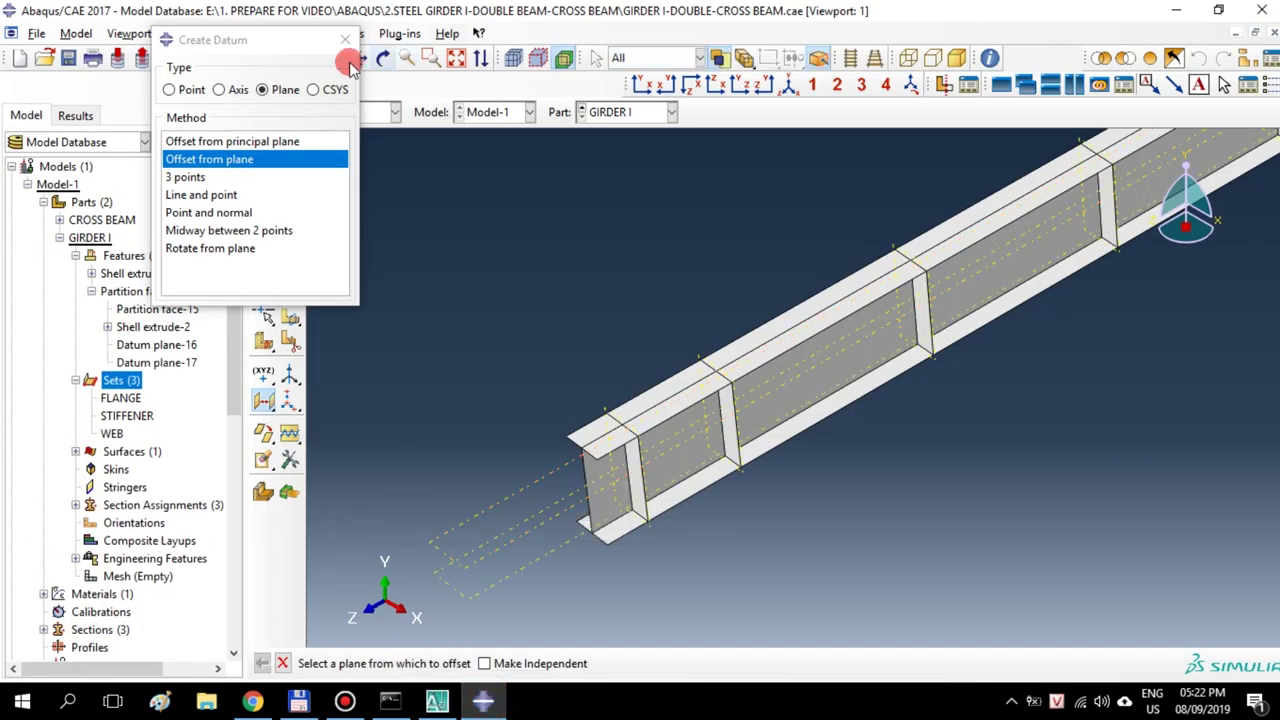
Partition all faces of the girder with the upper of the two new datum planes
scroll(594, 431, "down", 3)
scroll(606, 493, "down", 2)
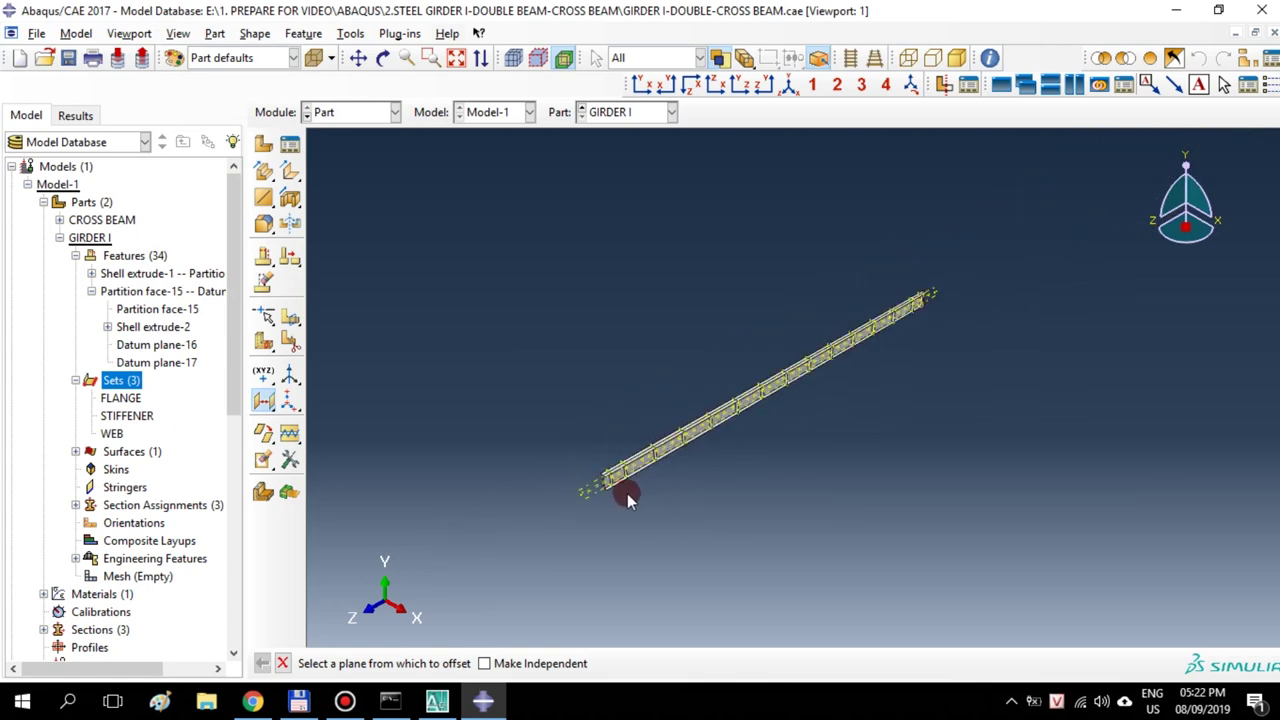
middle_click_drag(627, 493, 597, 463, "ctrl+alt")
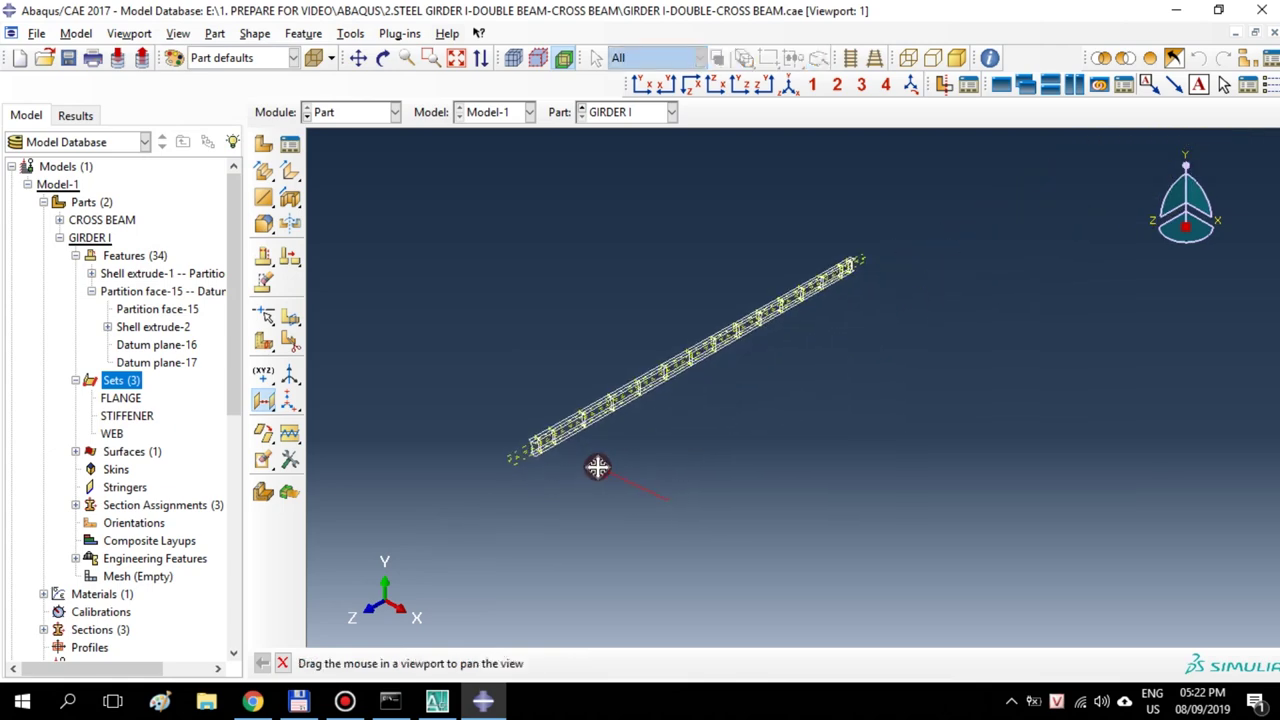
left_click(291, 336)
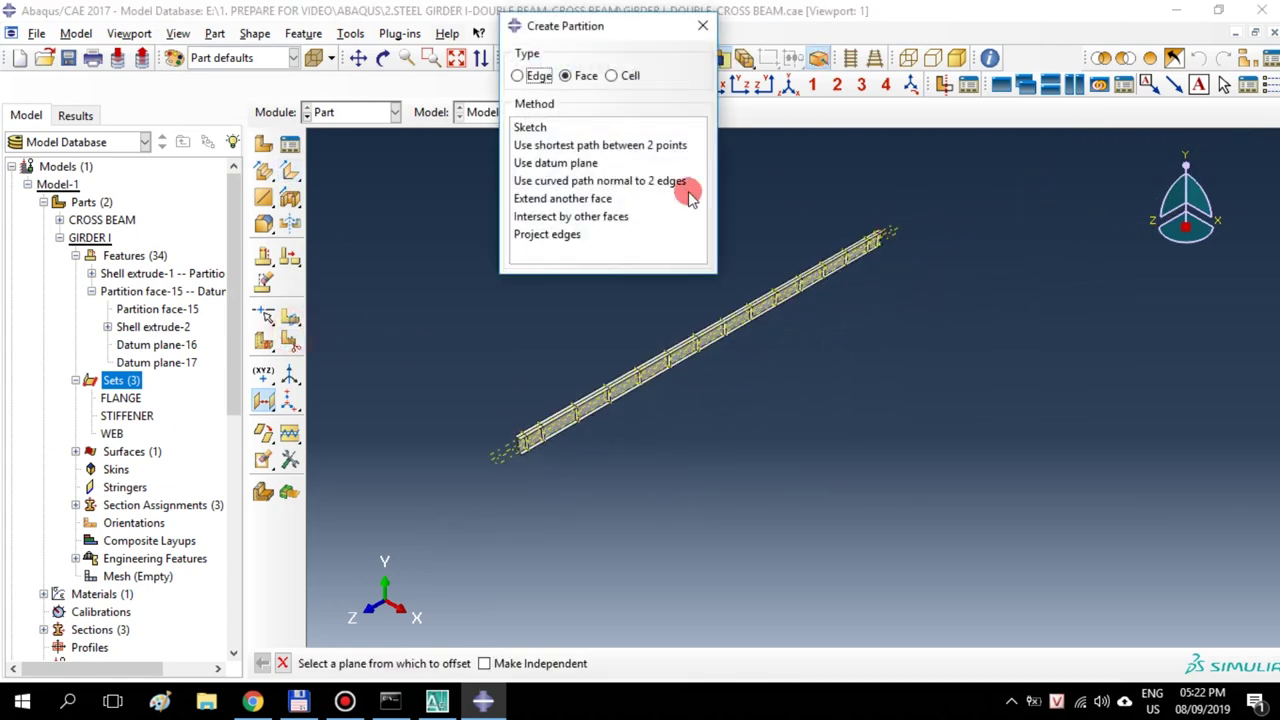
left_click(583, 165)
left_click_drag(957, 186, 461, 488)
left_click(568, 665)
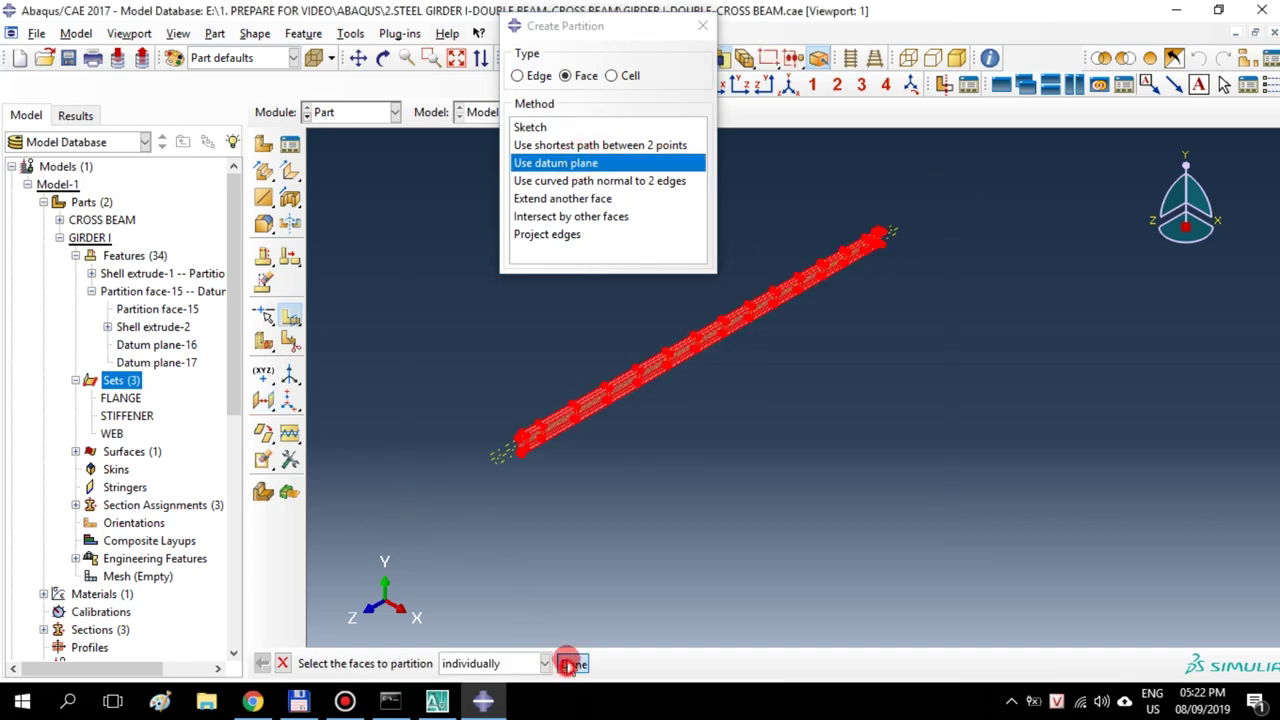
scroll(500, 440, "up", 4)
left_click(508, 430)
left_click(497, 665)
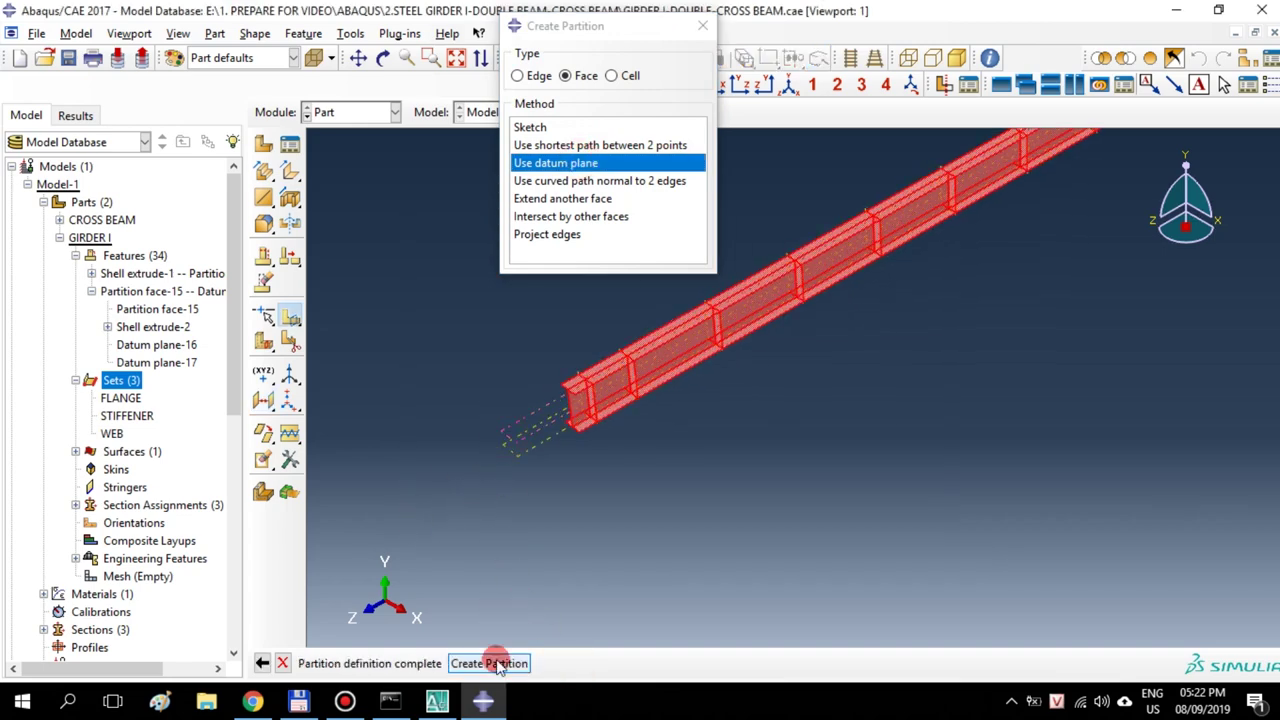
Partition all girder faces again with the lower datum plane and finish partitioning
scroll(545, 600, "down", 5)
left_click_drag(997, 262, 445, 586)
left_click(573, 663)
scroll(583, 530, "up", 6)
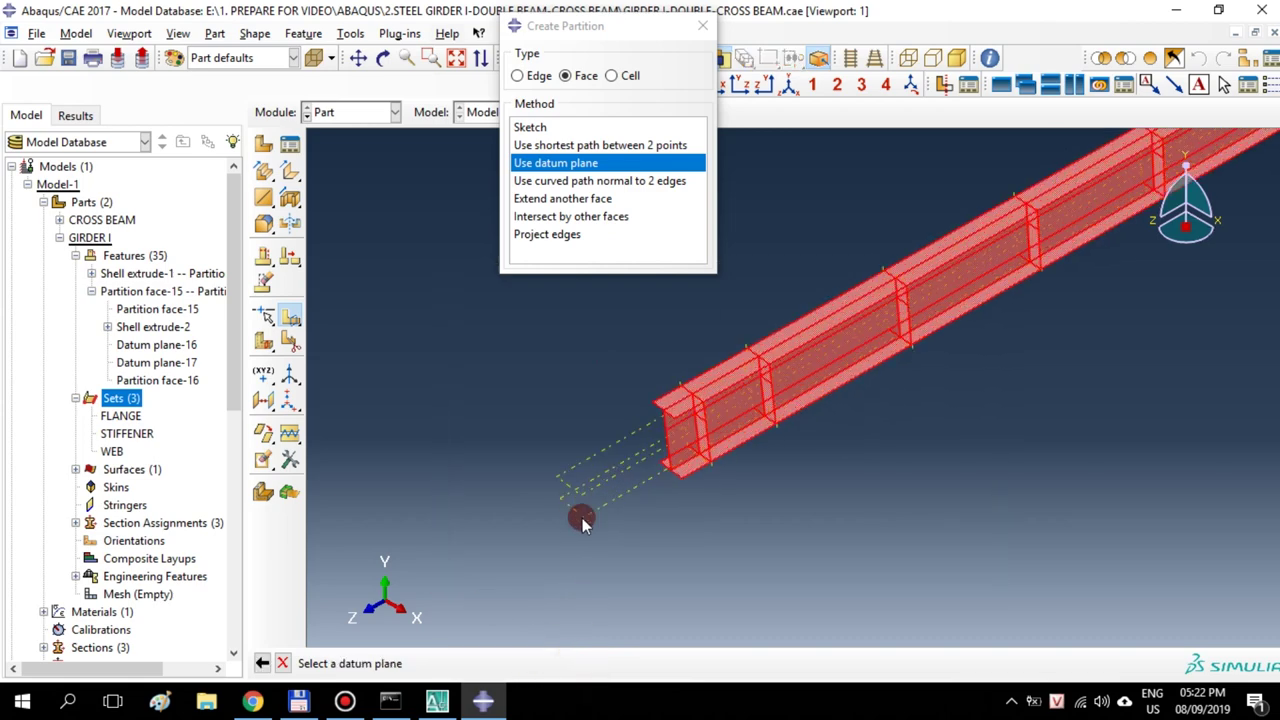
left_click(583, 530)
left_click(508, 663)
left_click(571, 663)
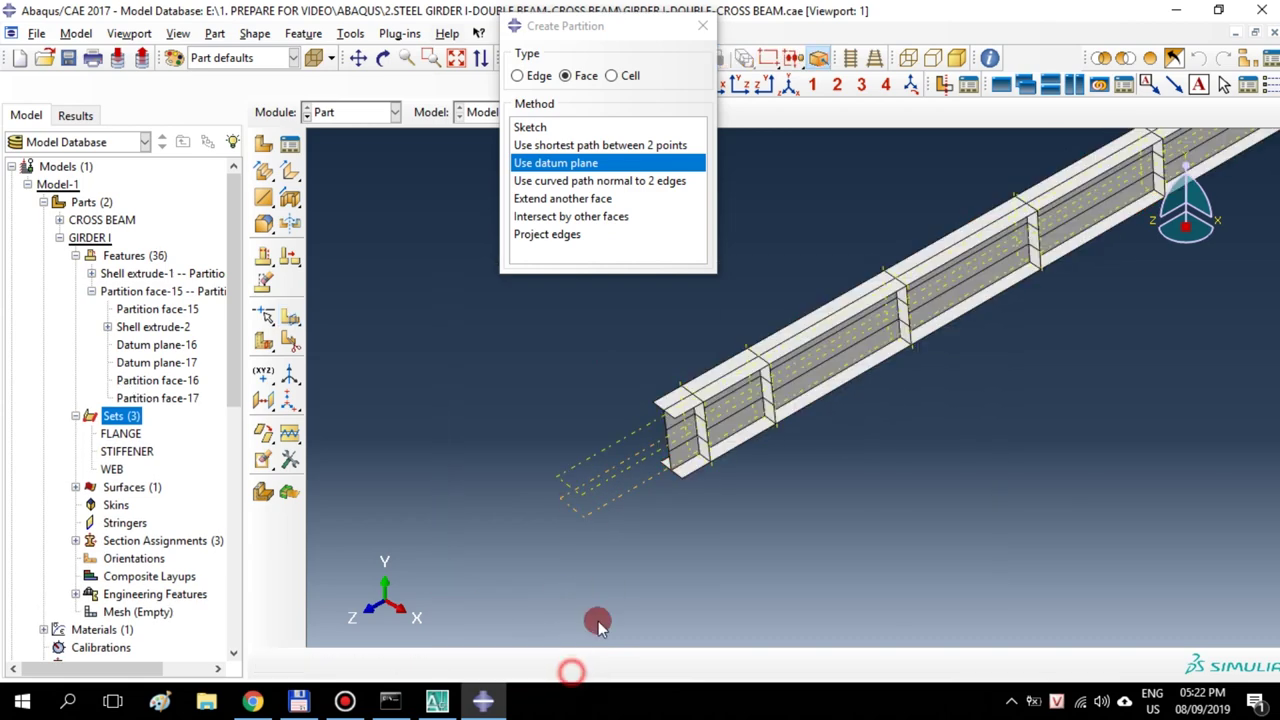
scroll(640, 497, "down", 3)
left_click(703, 26)
Hide the datum planes in the part display options
middle_click_drag(774, 289, 714, 411, "ctrl+alt")
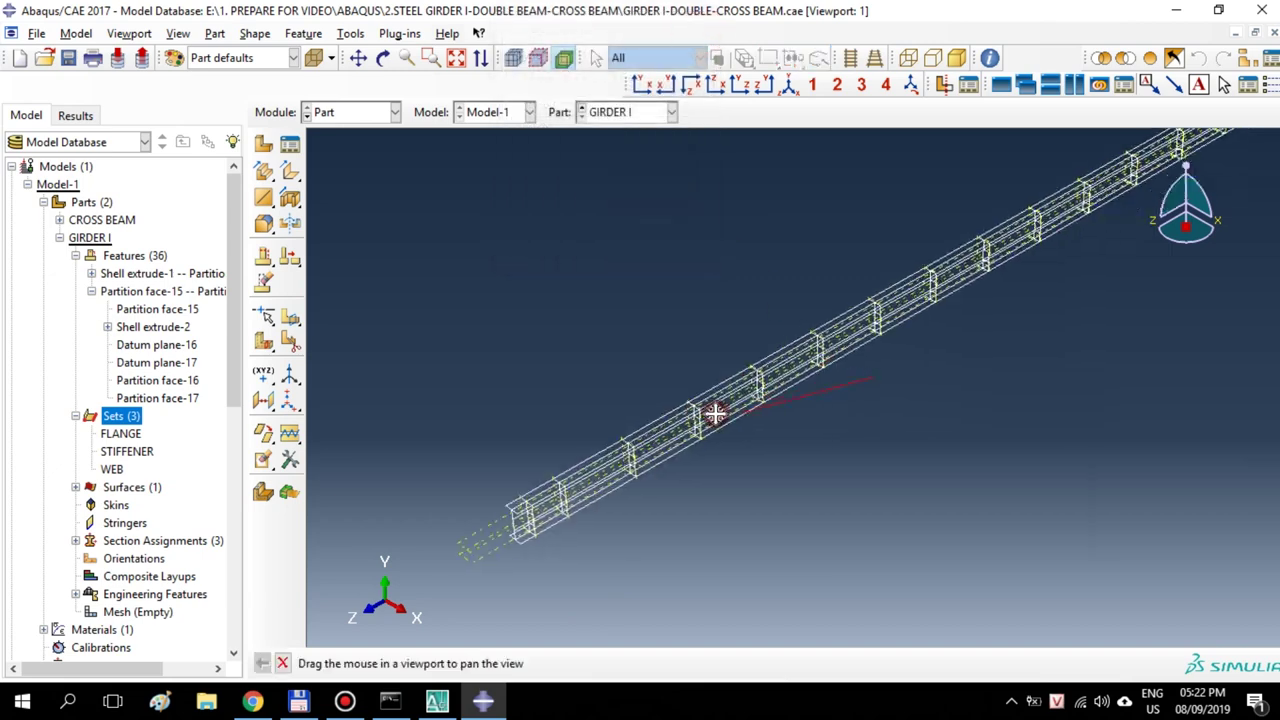
left_click(178, 33)
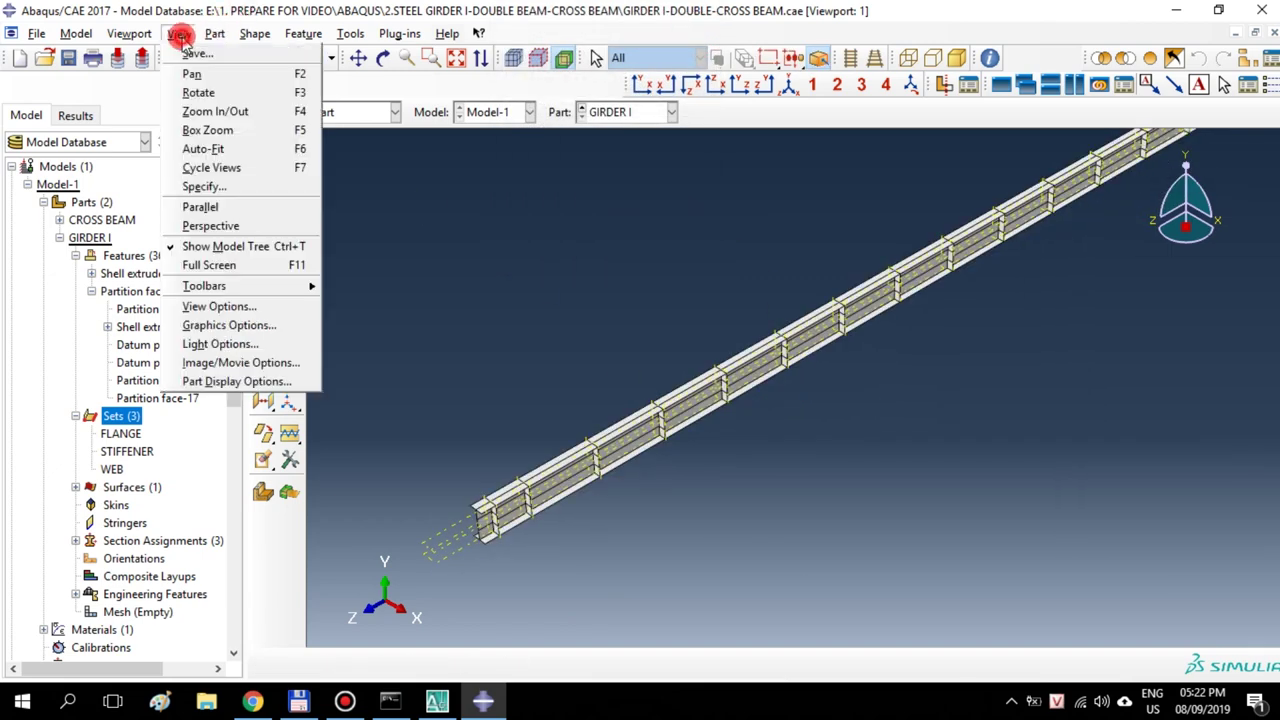
left_click(265, 377)
left_click(282, 45)
left_click(244, 134)
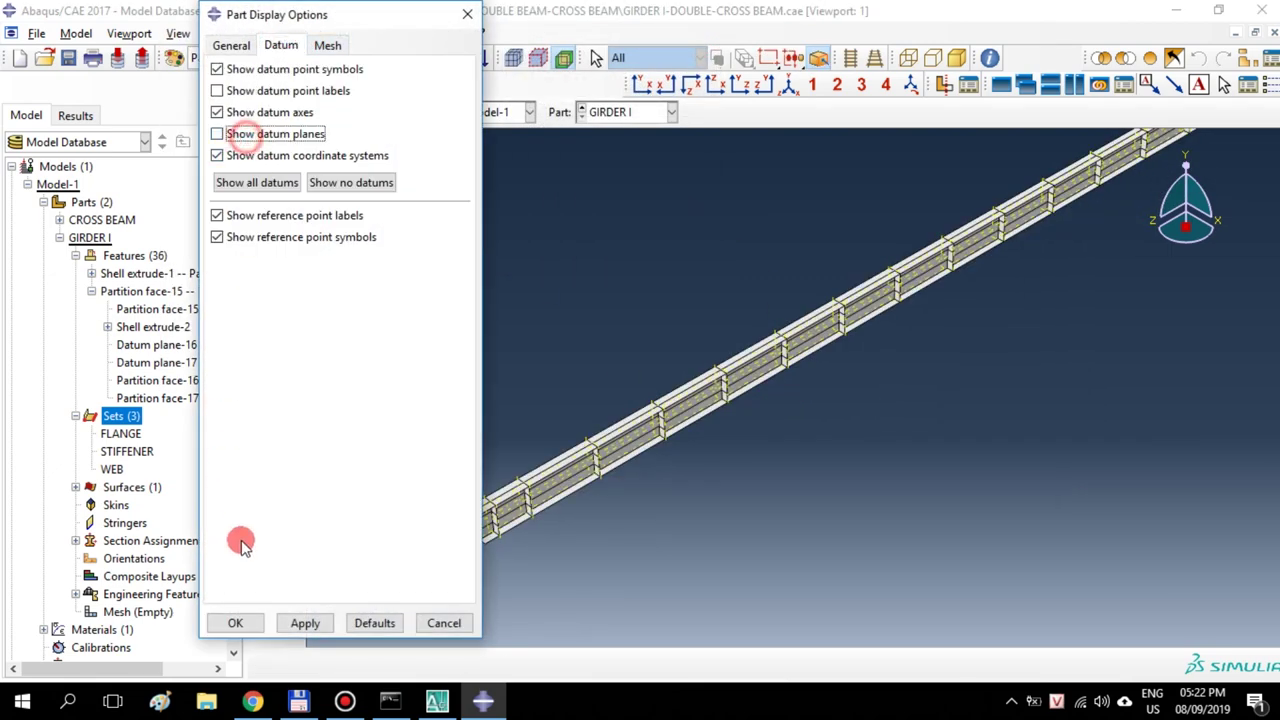
left_click(254, 622)
scroll(694, 547, "down", 2)
middle_click_drag(810, 515, 742, 516, "ctrl+alt")
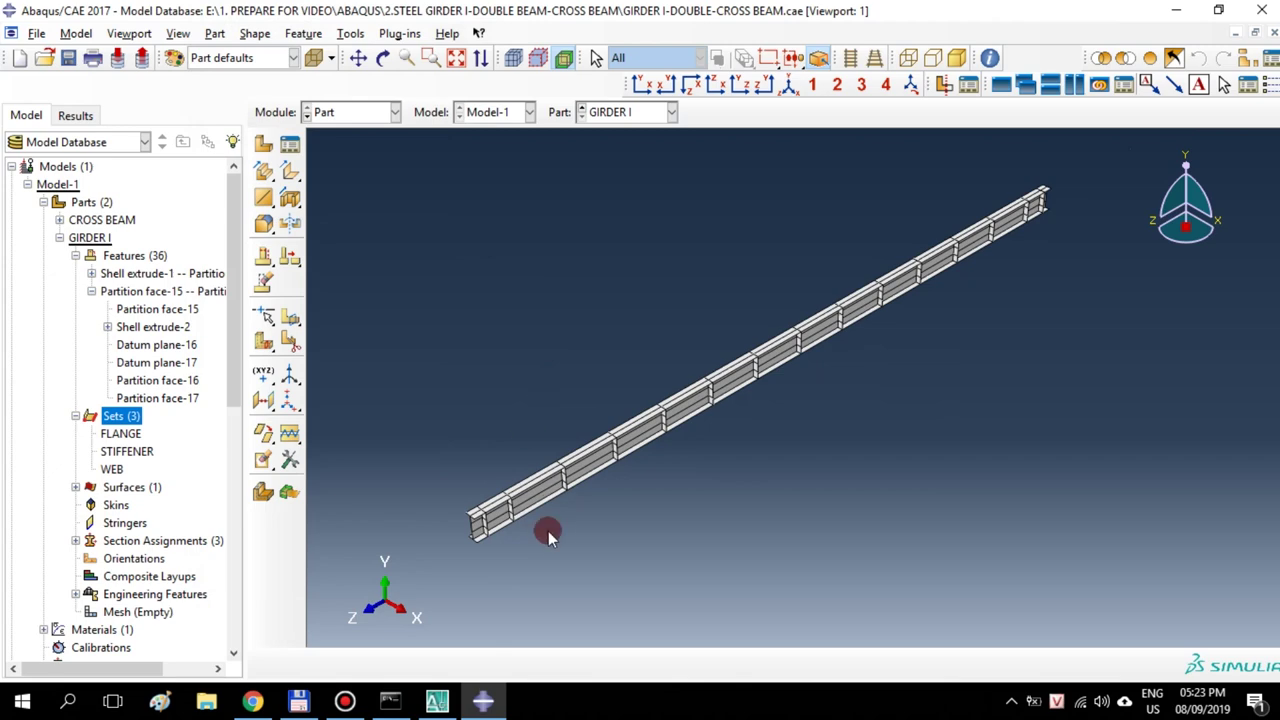
scroll(1076, 190, "up", 5)
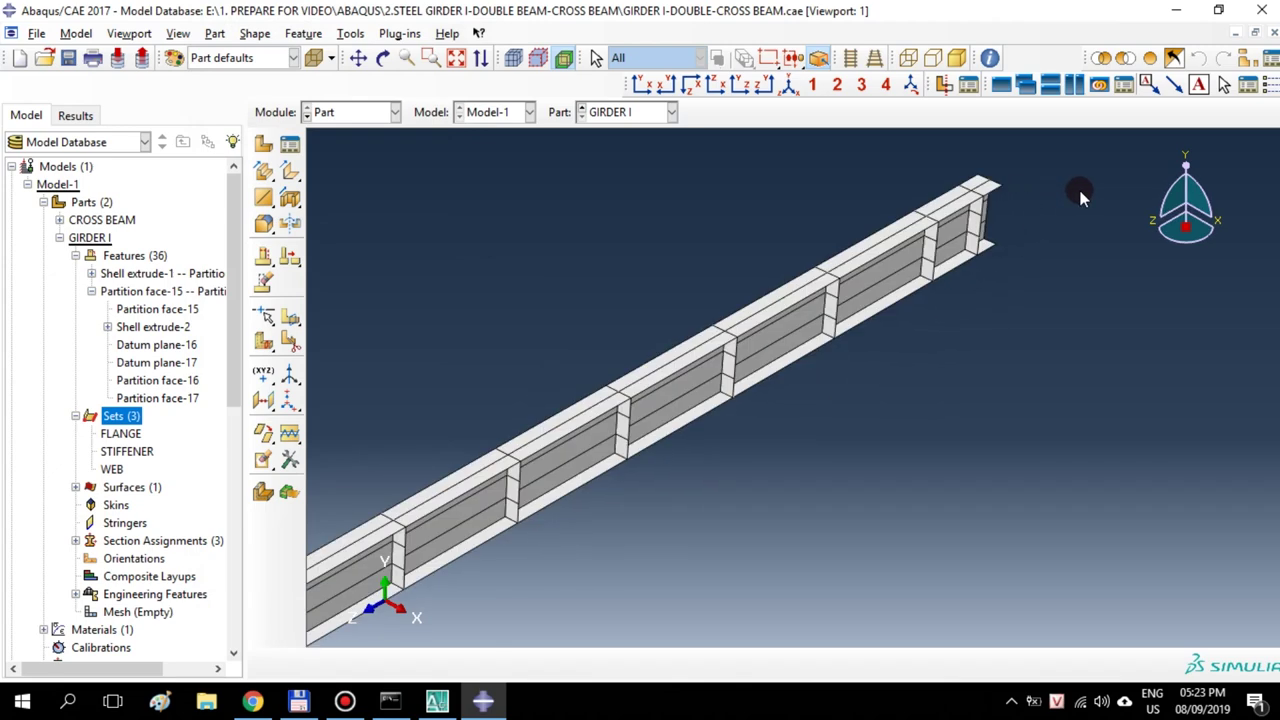
scroll(1078, 186, "down", 6)
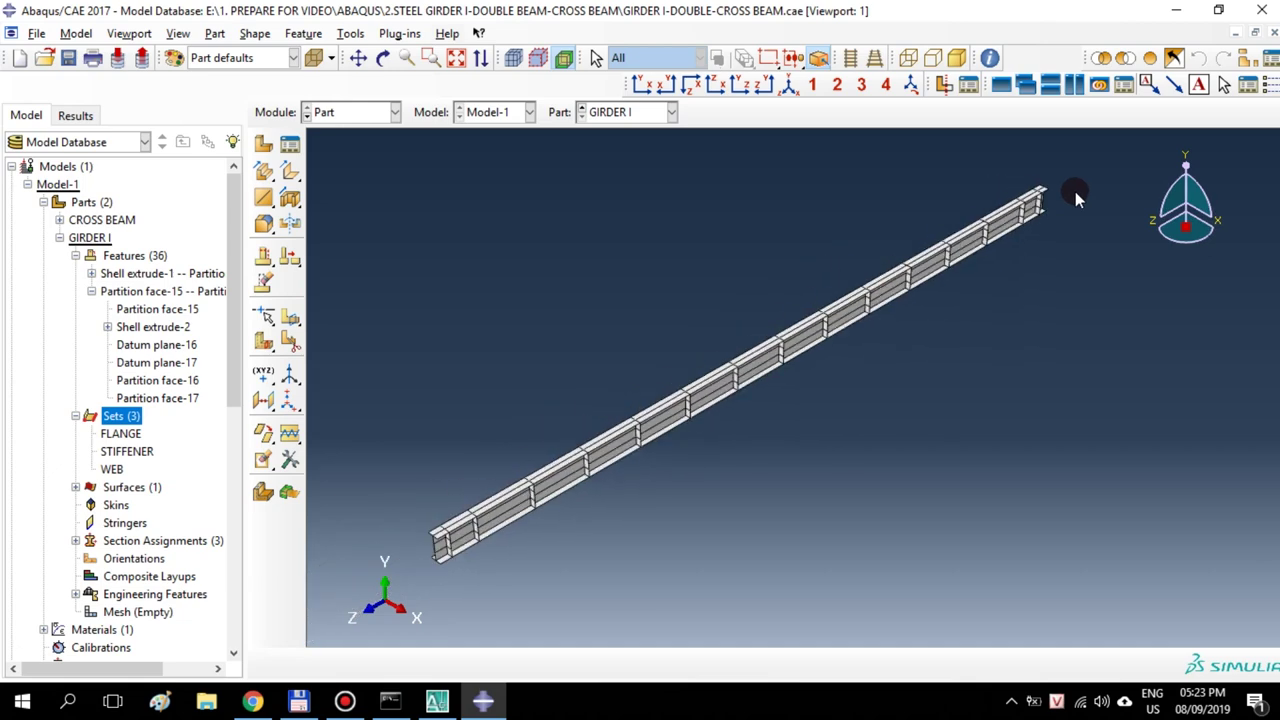
Switch to the CROSS BEAM part and create a datum plane offset 150 from the XY principal plane
left_click(650, 112)
left_click(641, 136)
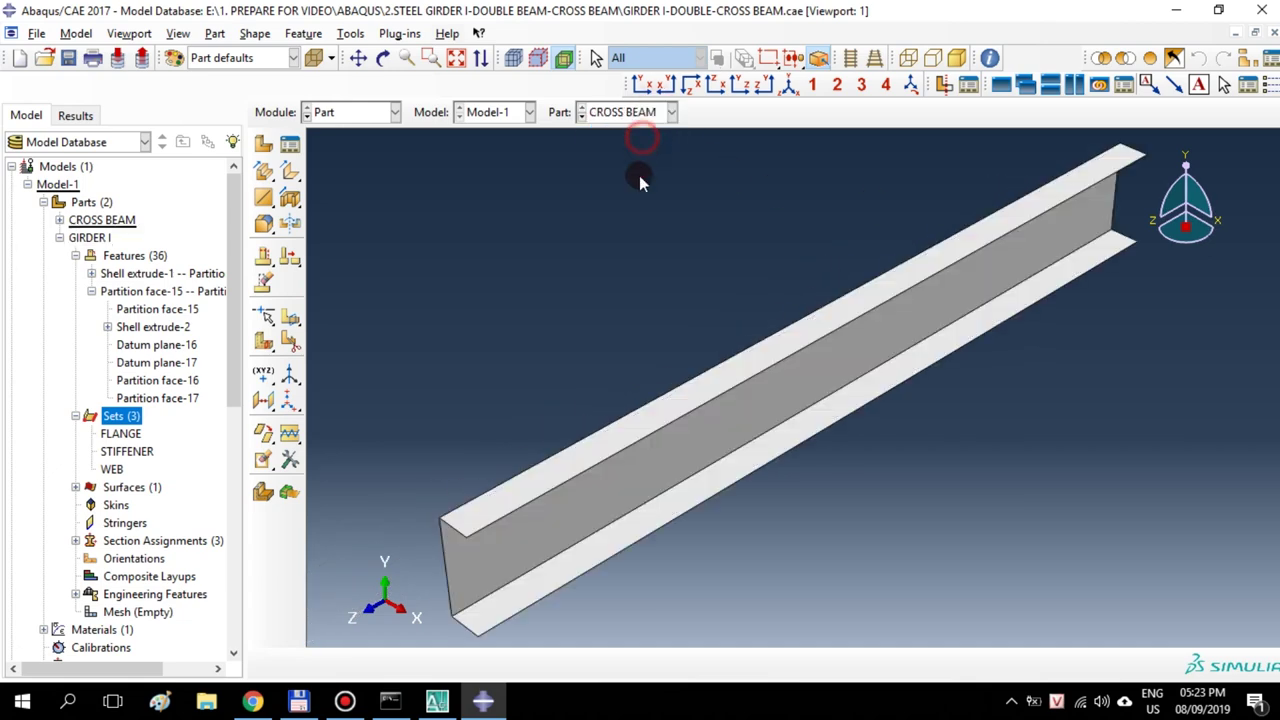
scroll(659, 321, "down", 2)
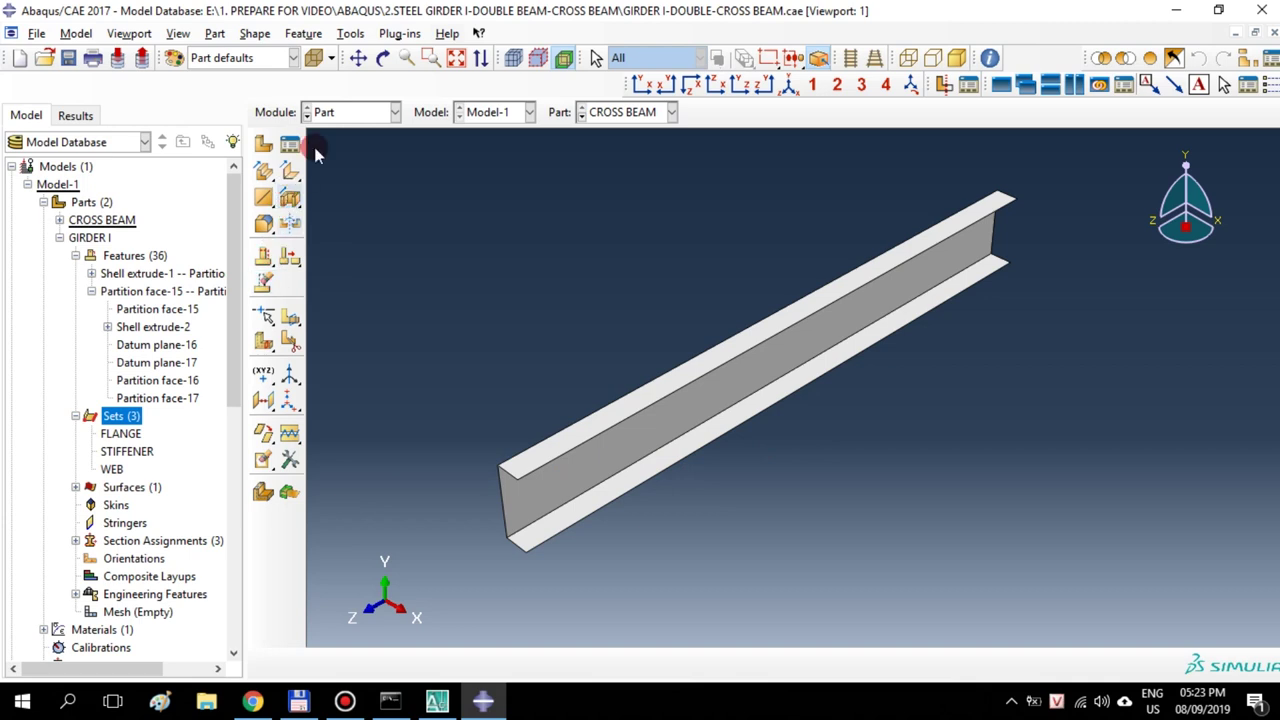
left_click(349, 34)
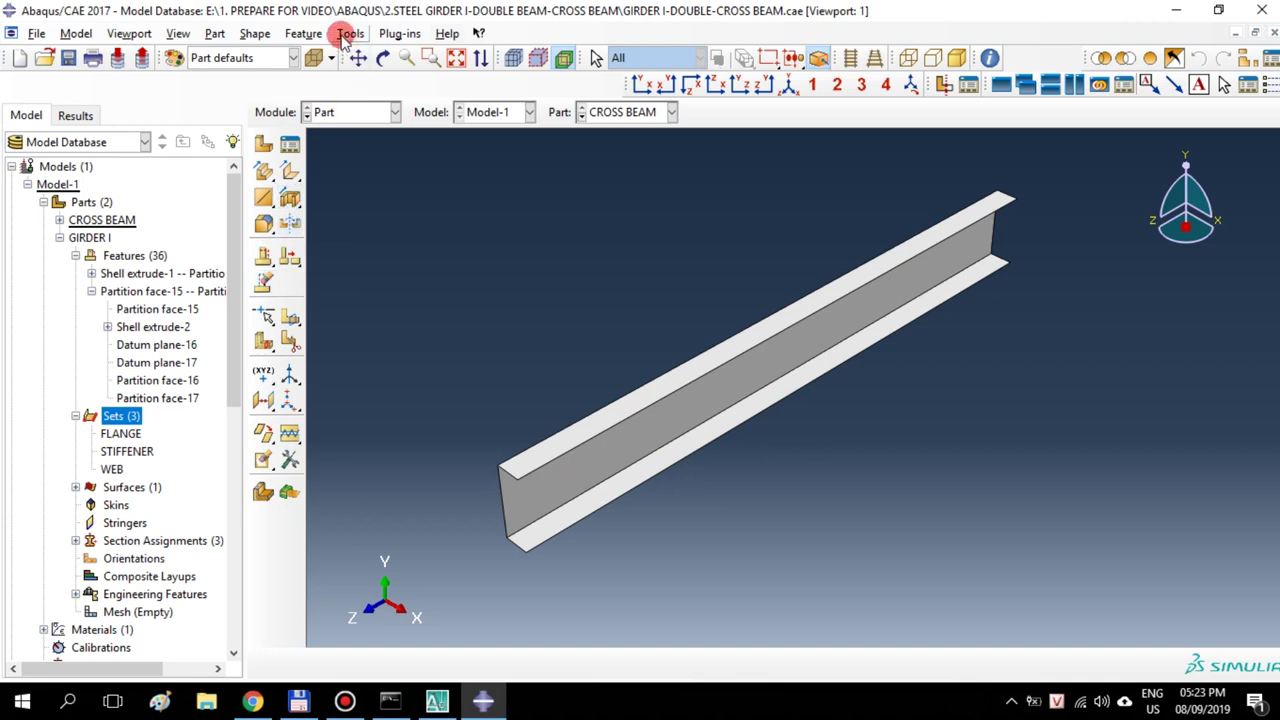
left_click(349, 34)
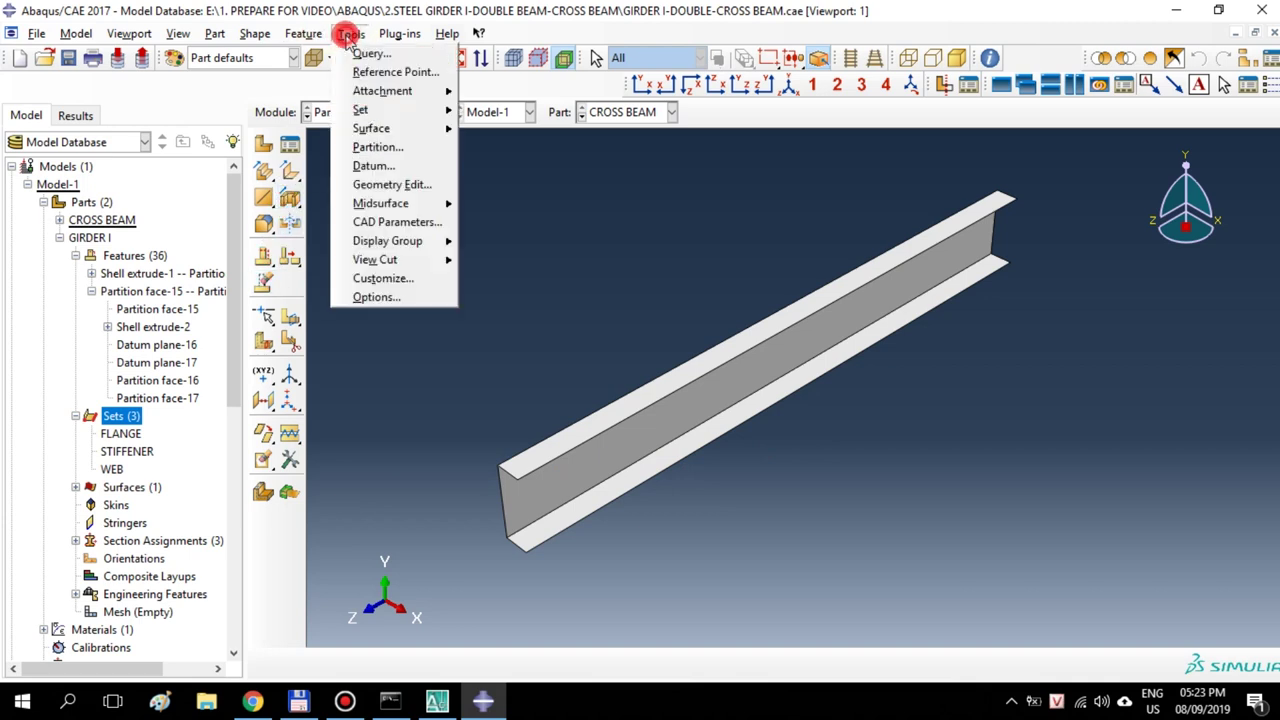
left_click(382, 180)
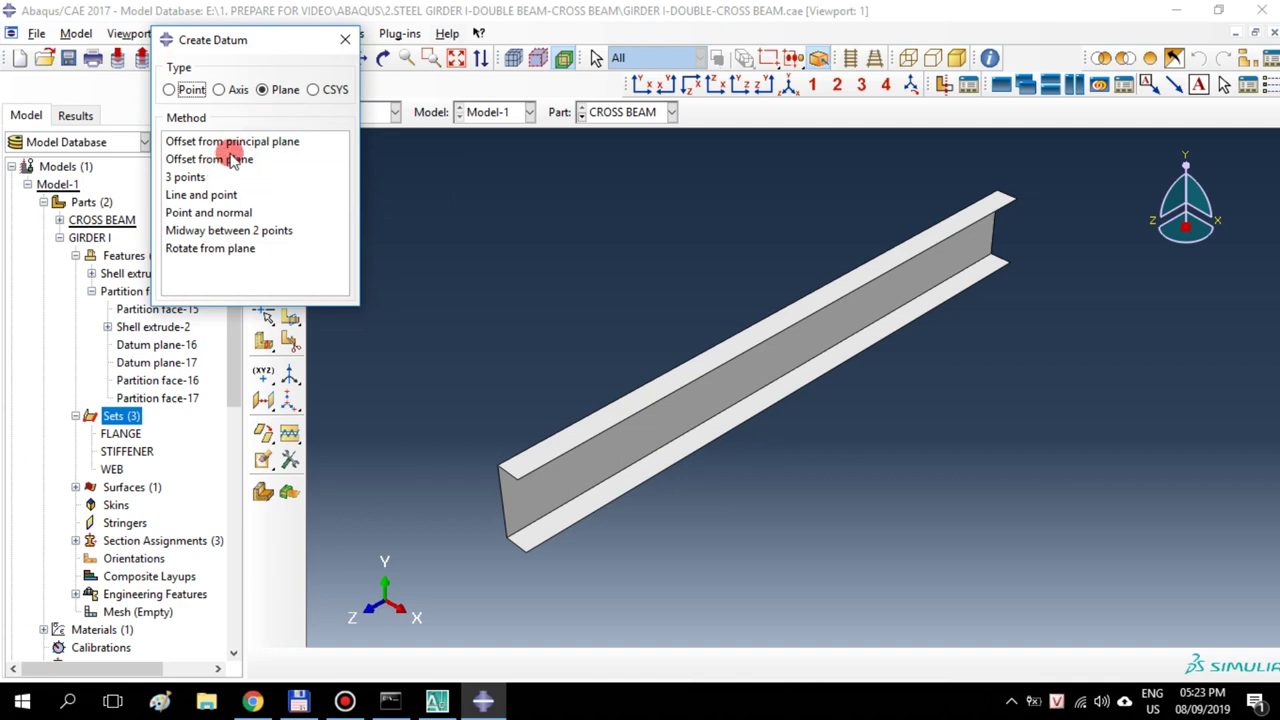
left_click(231, 144)
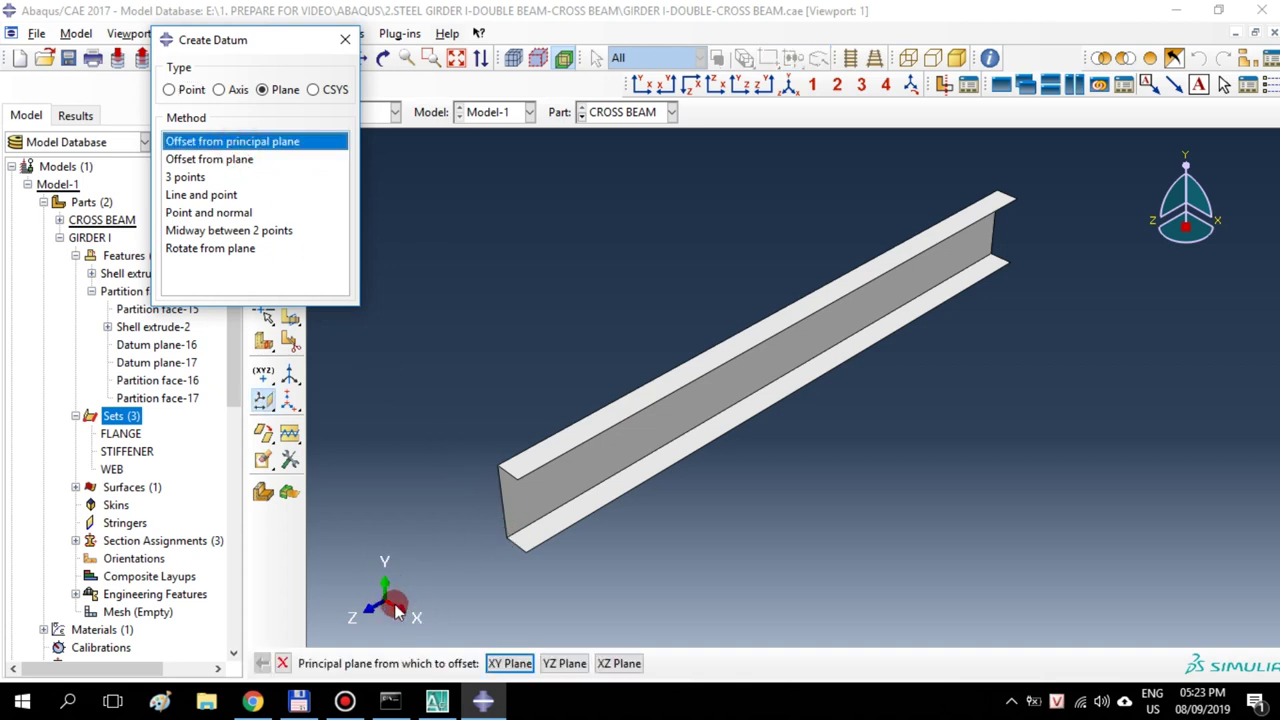
left_click(510, 663)
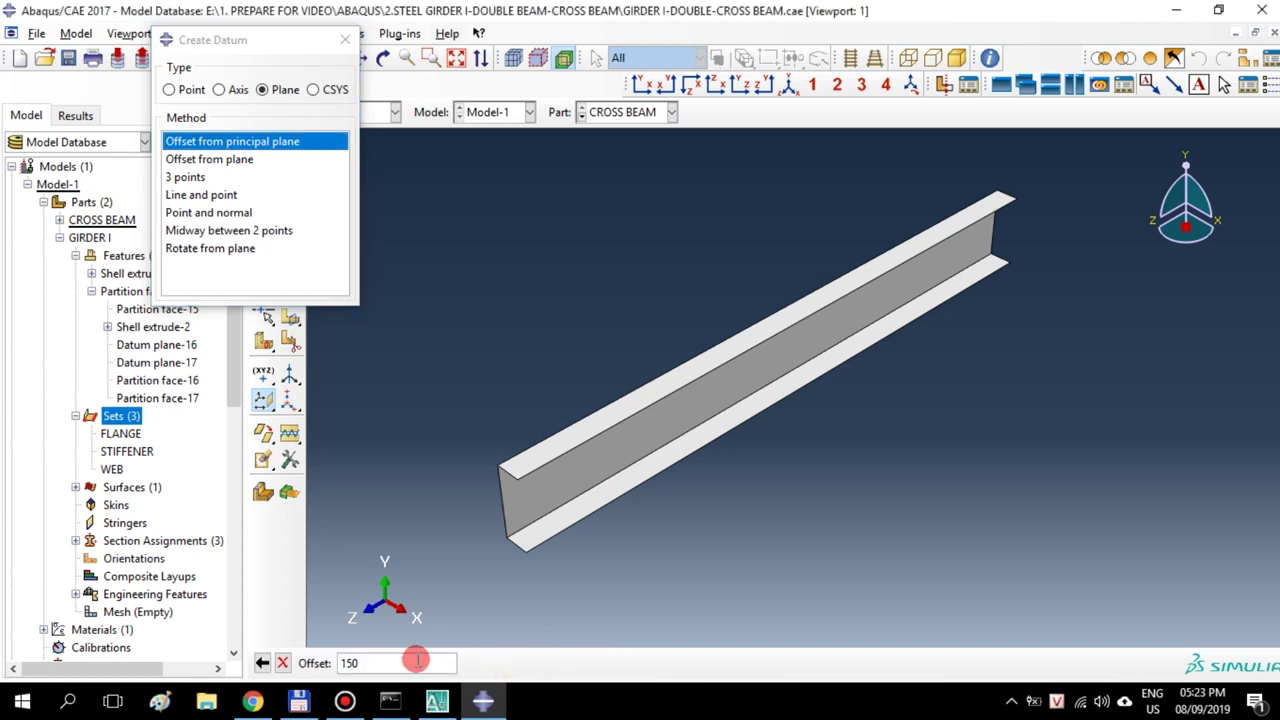
key("Return")
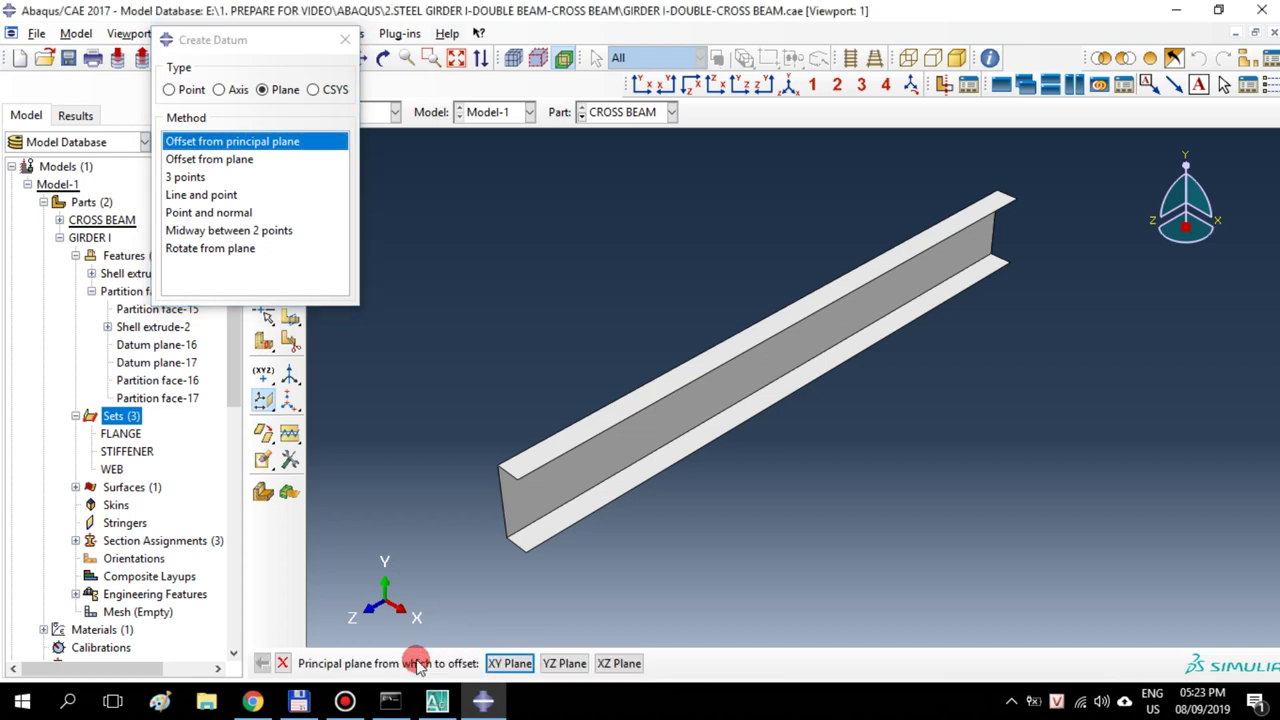
Create another datum plane on the cross beam with the same 150 offset from the XY plane and close the datum tool
left_click(510, 663)
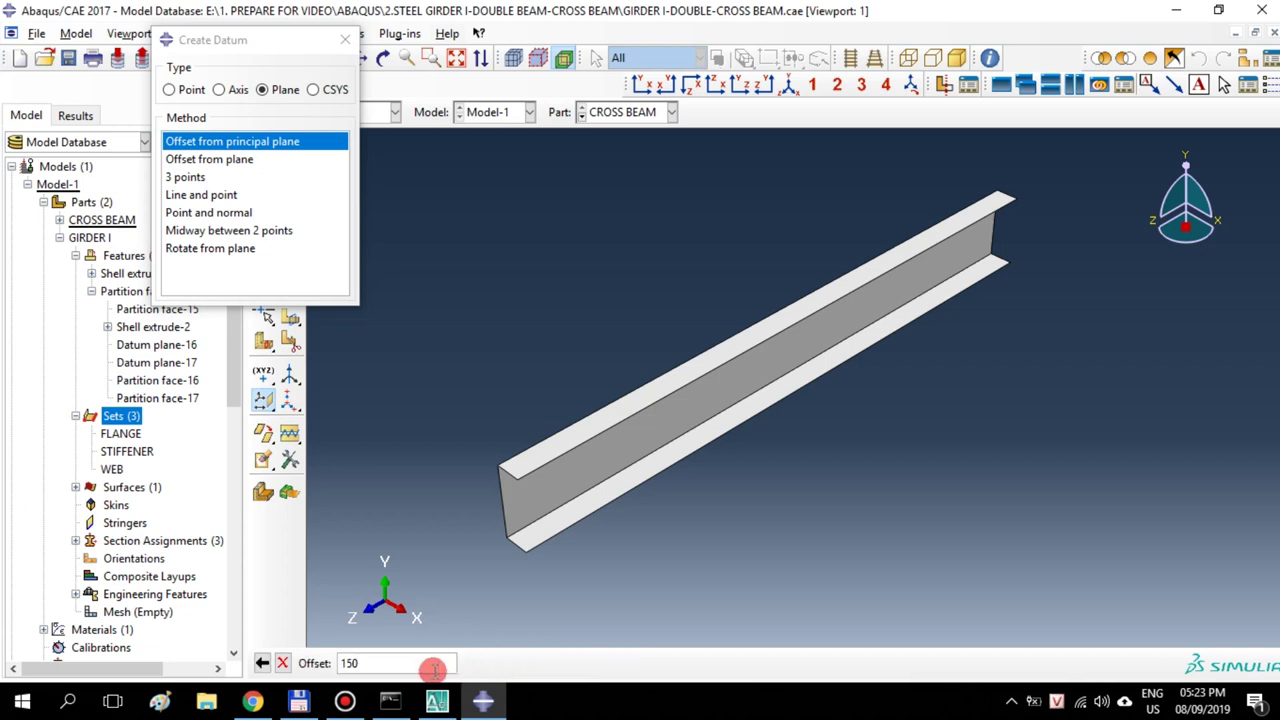
key("Return")
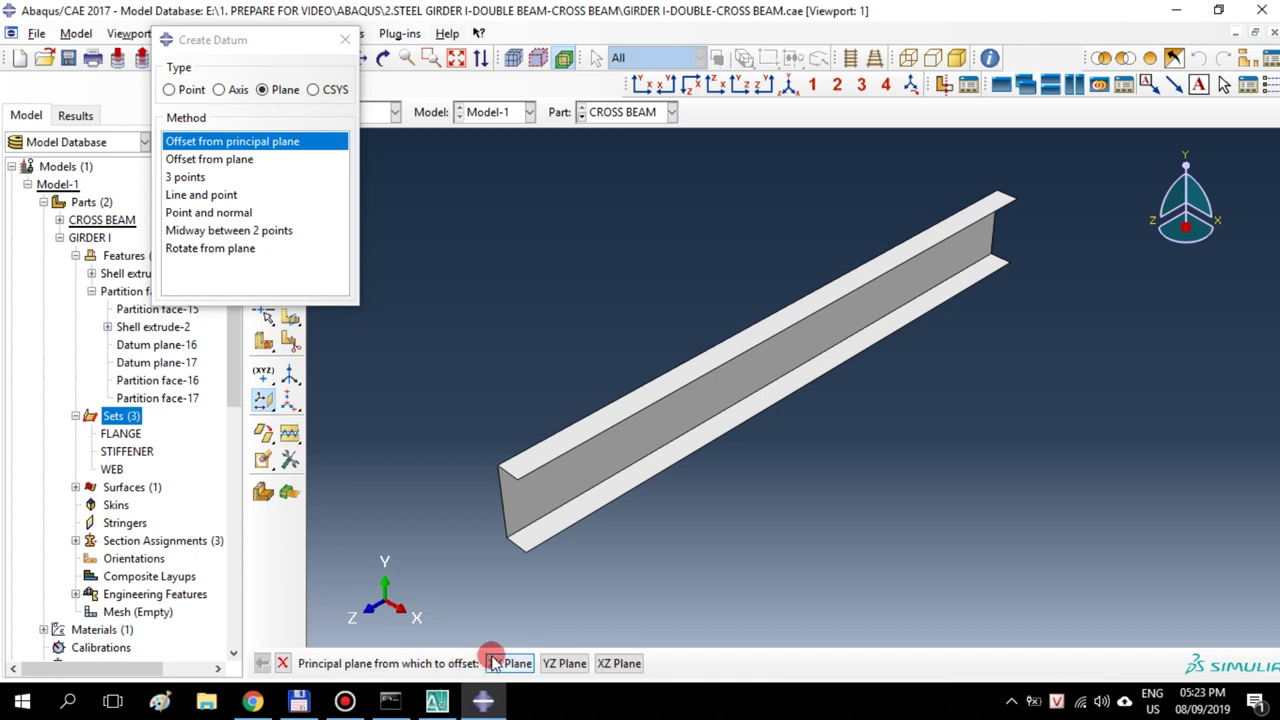
scroll(722, 537, "down", 2)
scroll(728, 529, "down", 3)
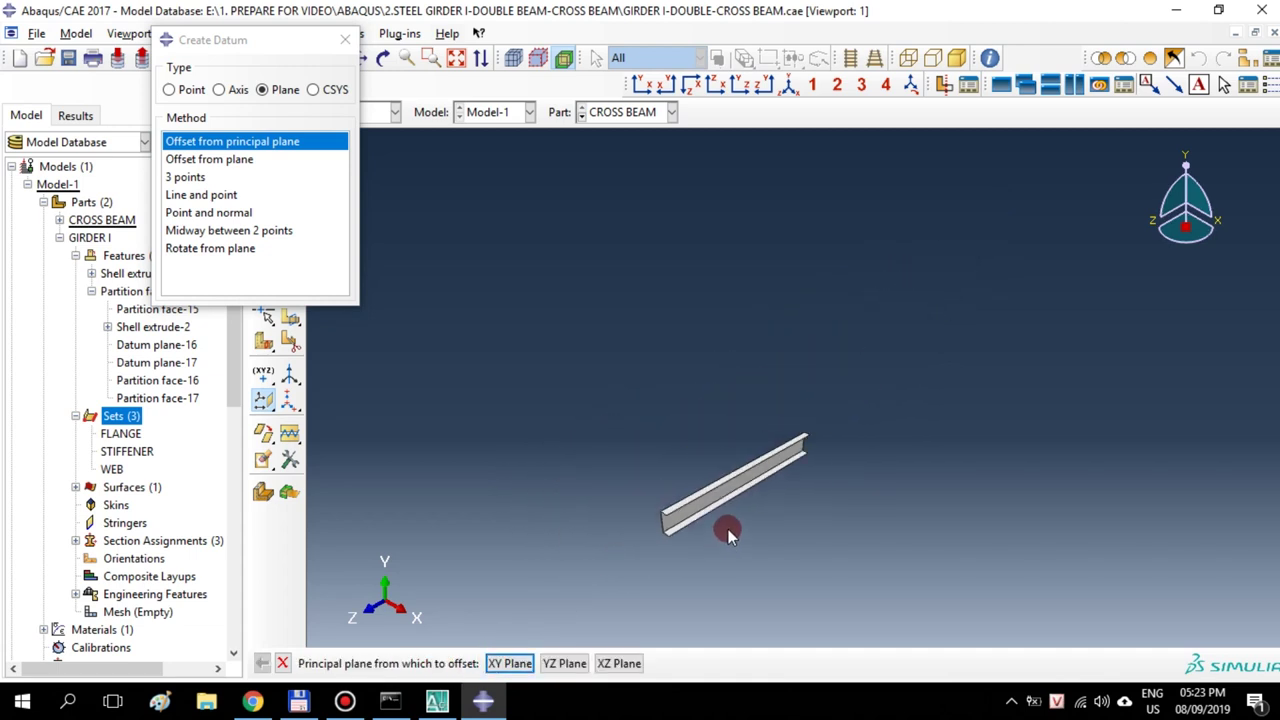
scroll(728, 529, "up", 2)
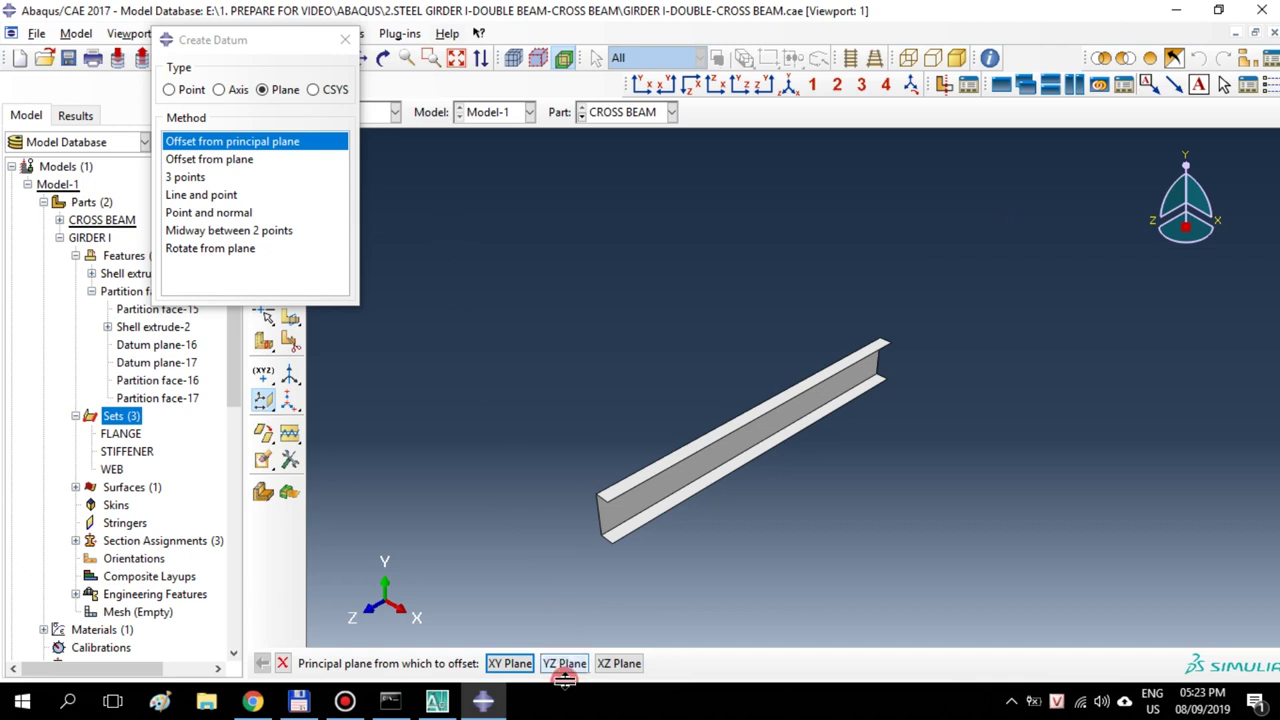
scroll(698, 528, "up", 2)
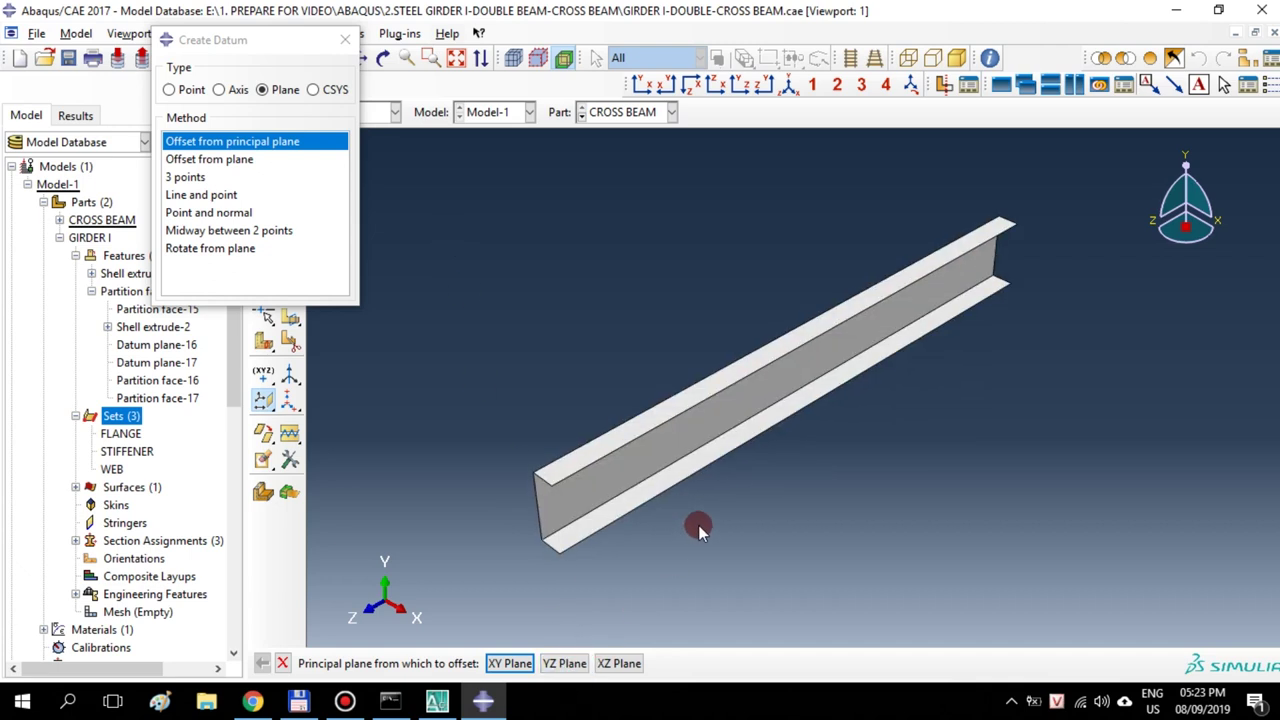
left_click(495, 662)
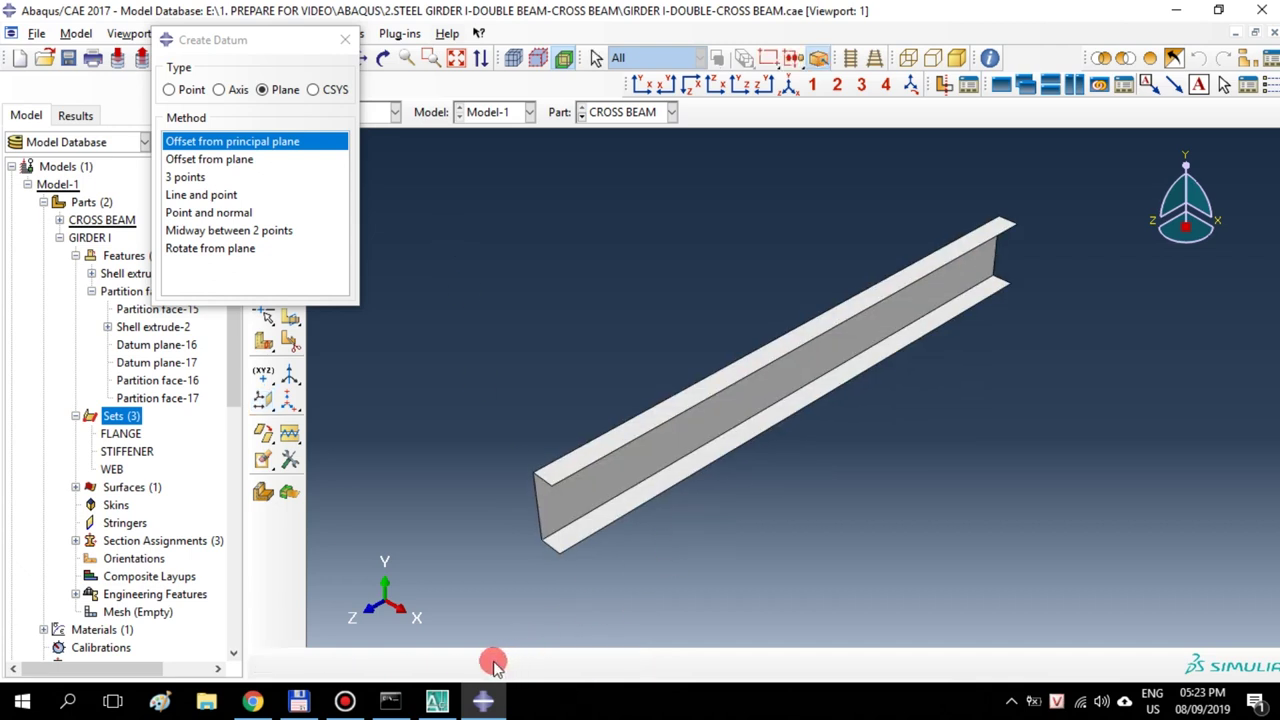
scroll(740, 502, "down", 3)
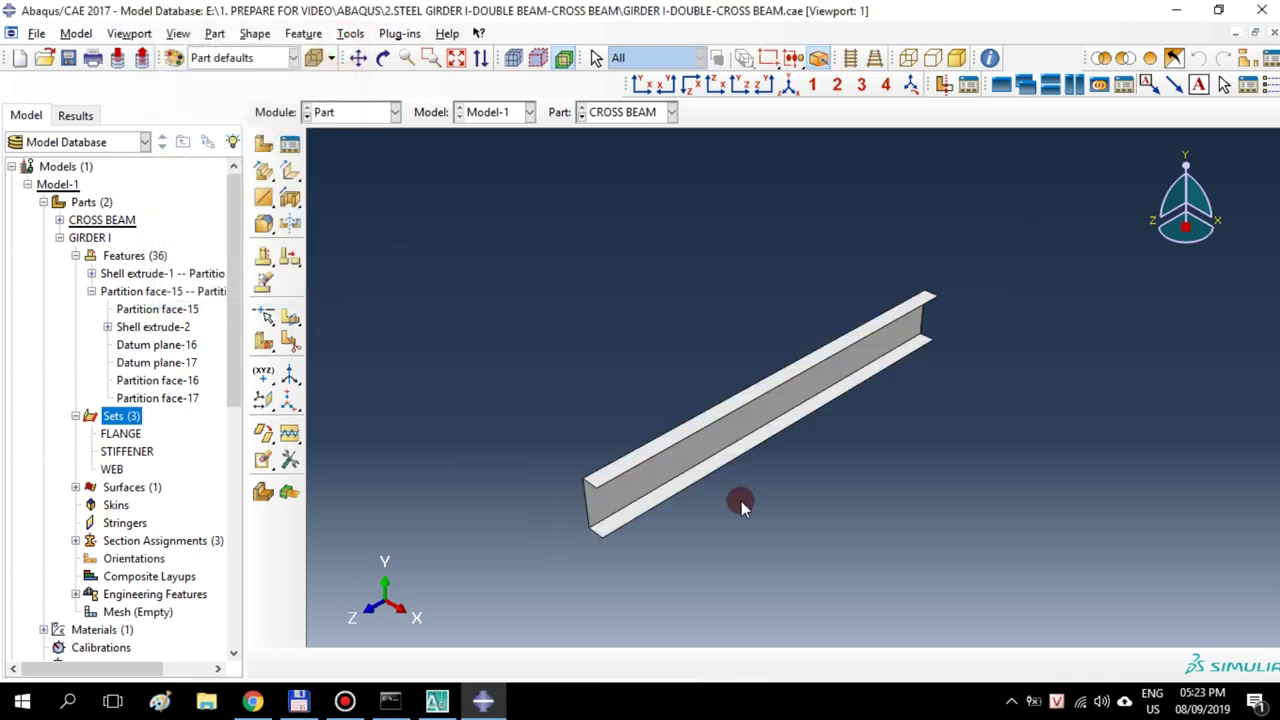
left_click(641, 118)
left_click(631, 149)
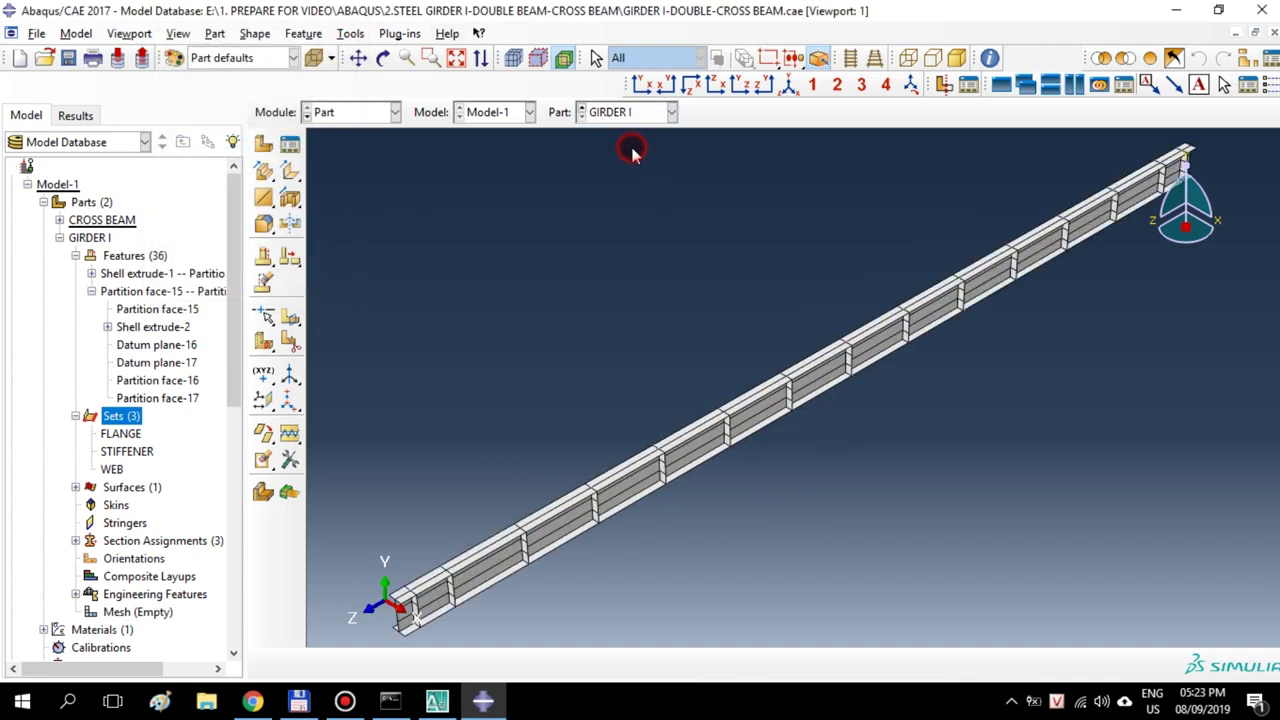
left_click(657, 114)
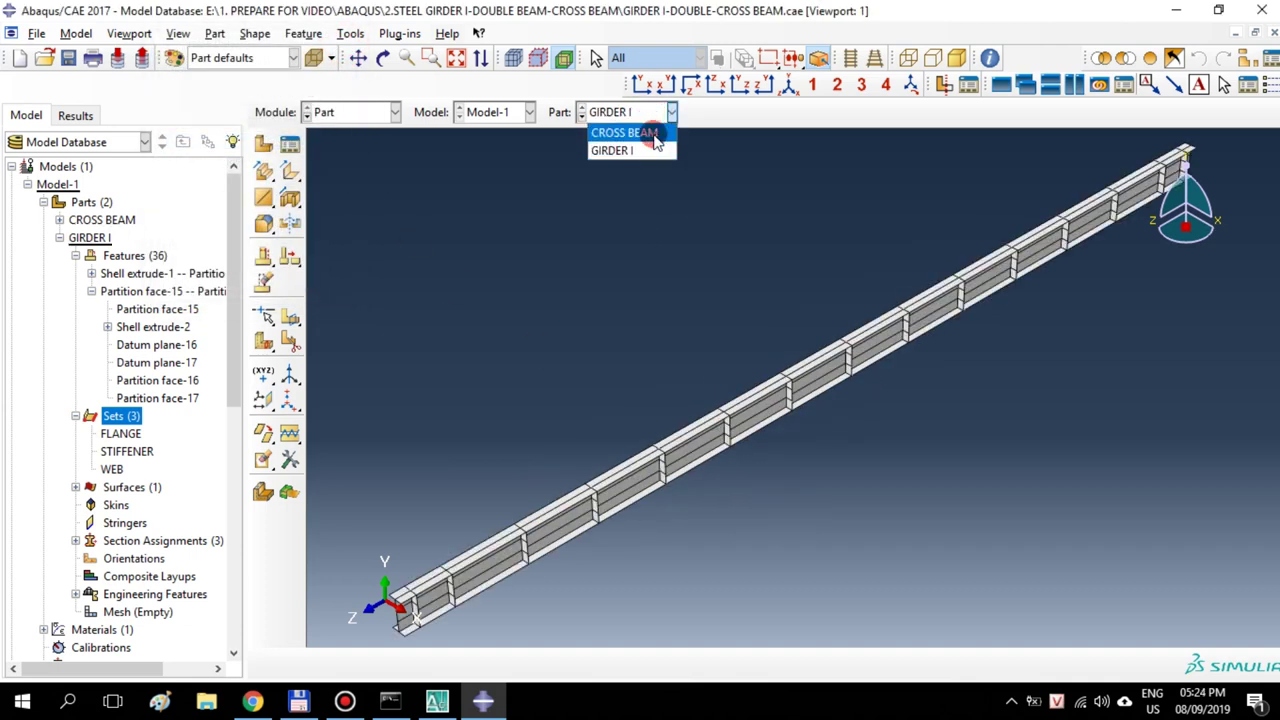
left_click(651, 138)
scroll(703, 418, "down", 2)
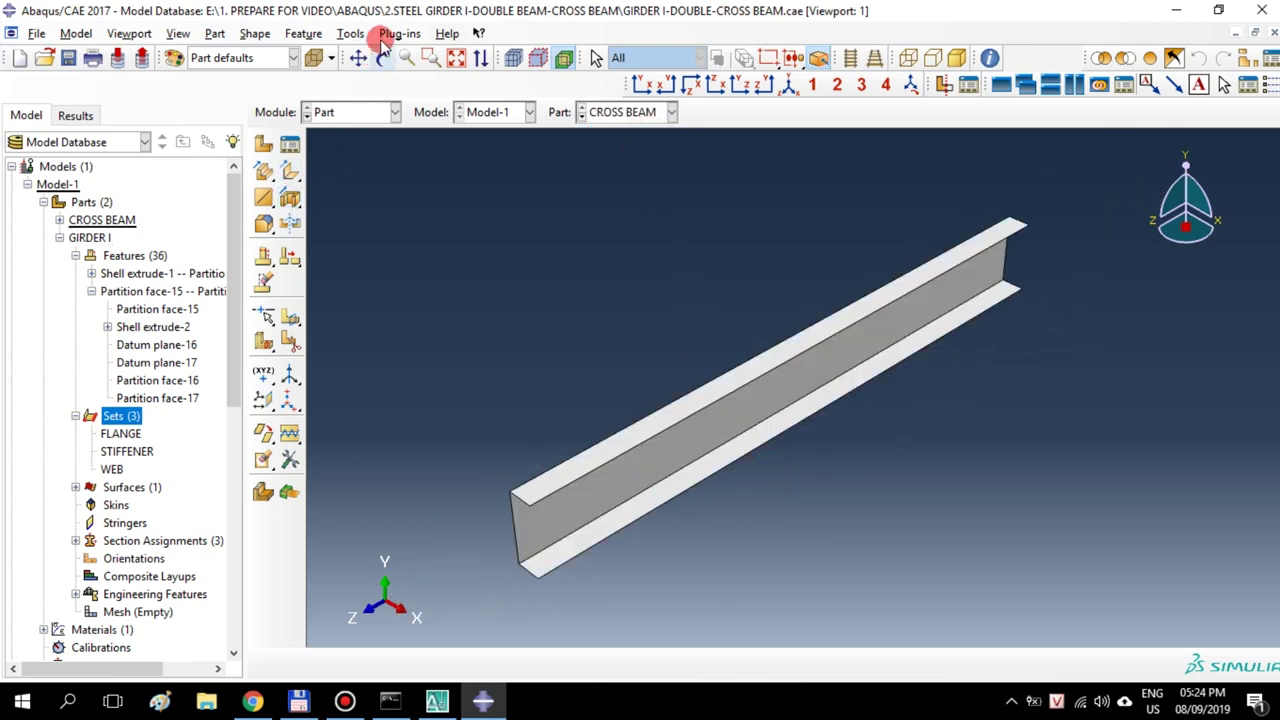
Create one more cross beam datum plane offset 150 from the XY principal plane and finish datum creation
left_click(350, 33)
left_click(360, 166)
left_click(250, 143)
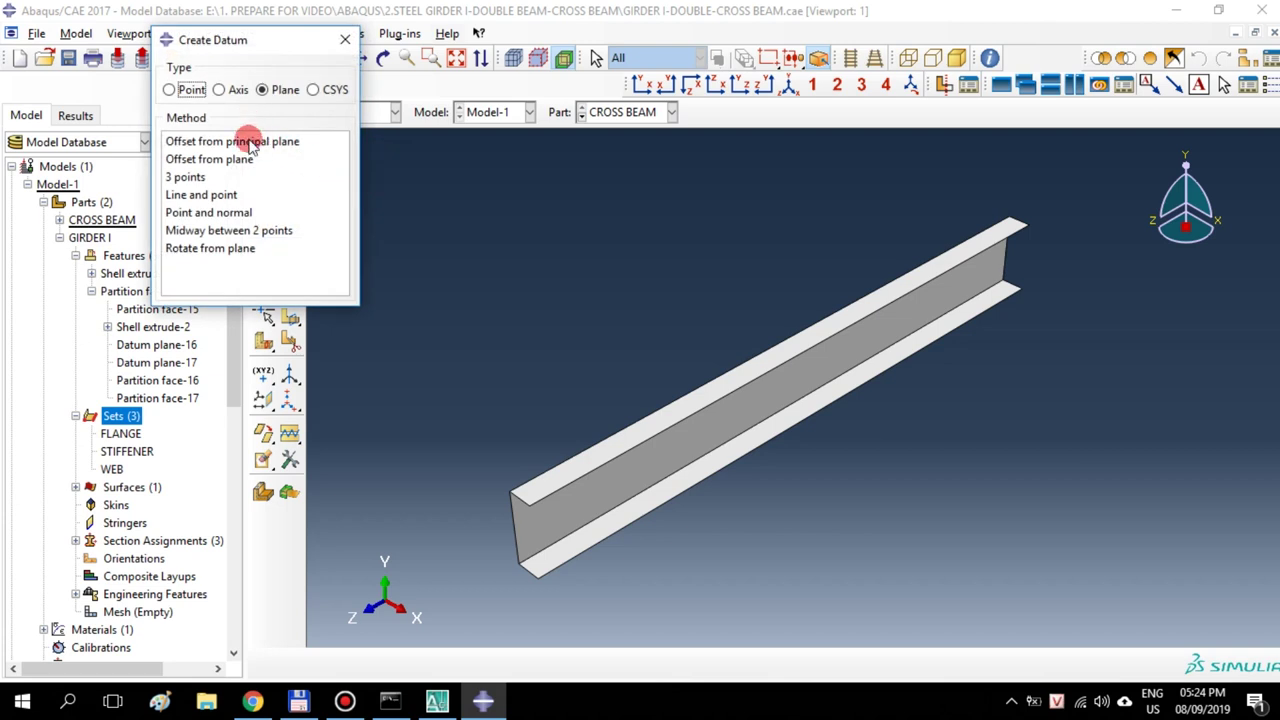
left_click(509, 663)
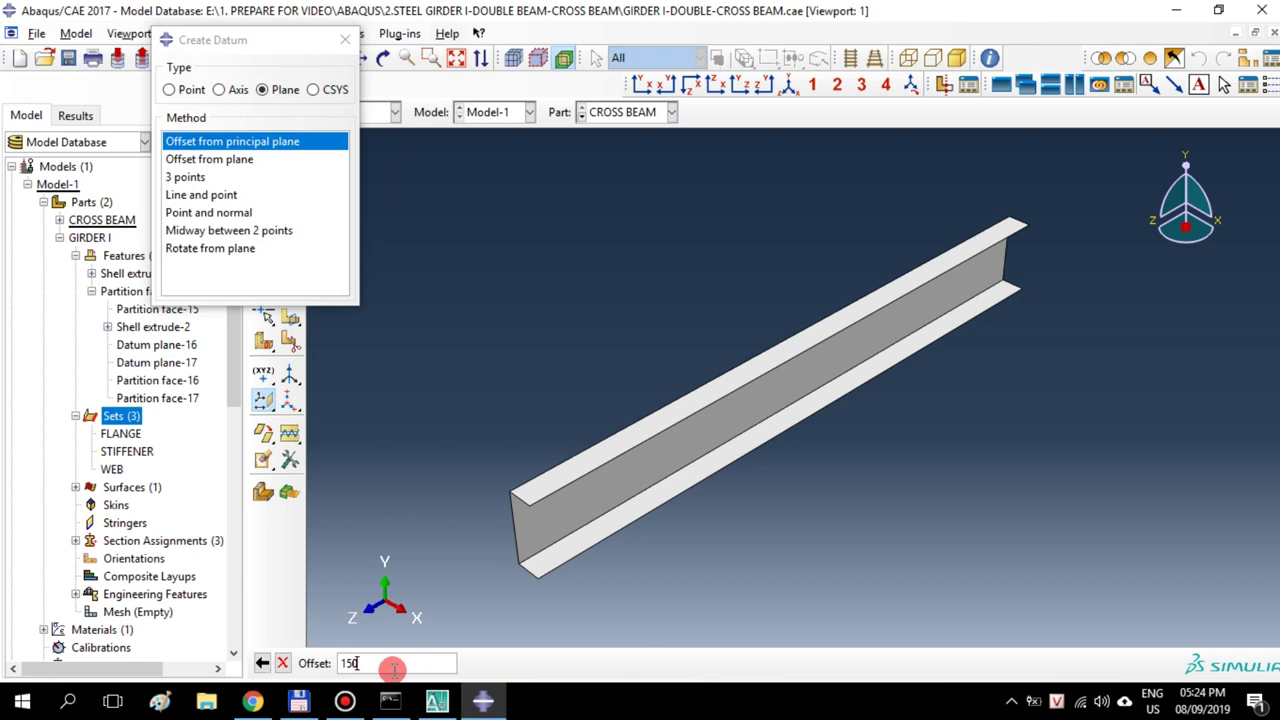
key("Return")
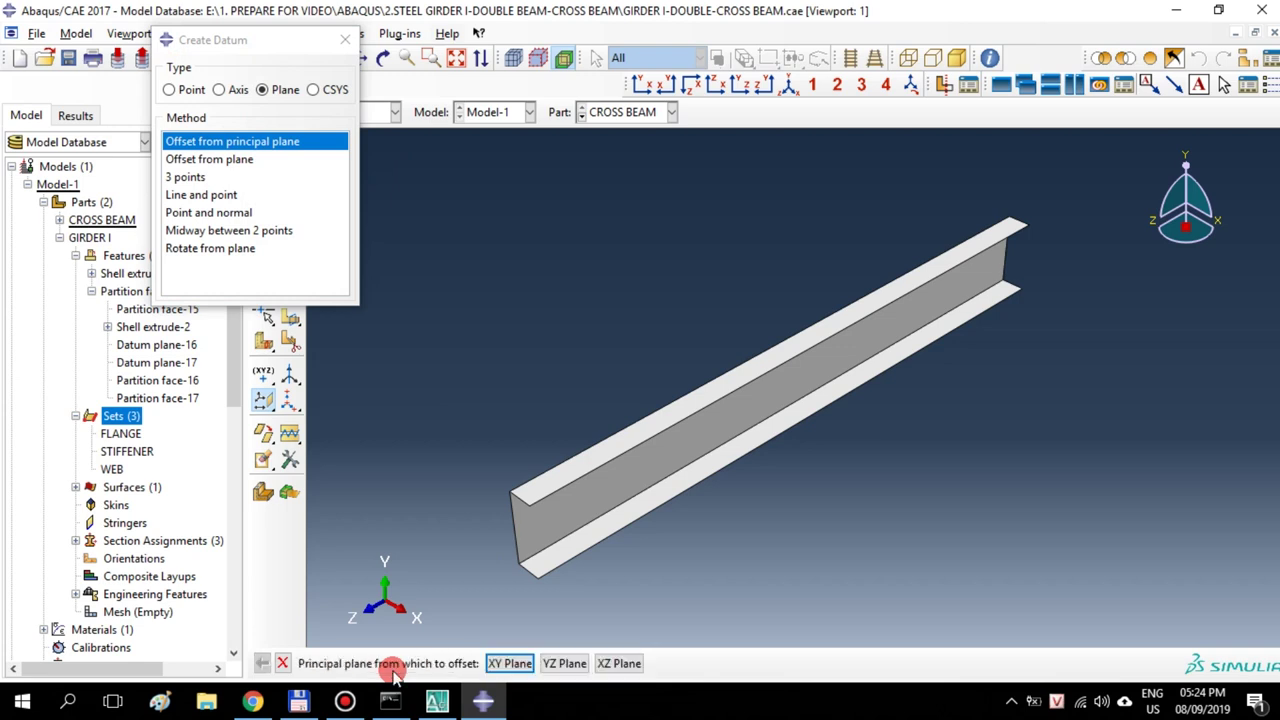
left_click(345, 39)
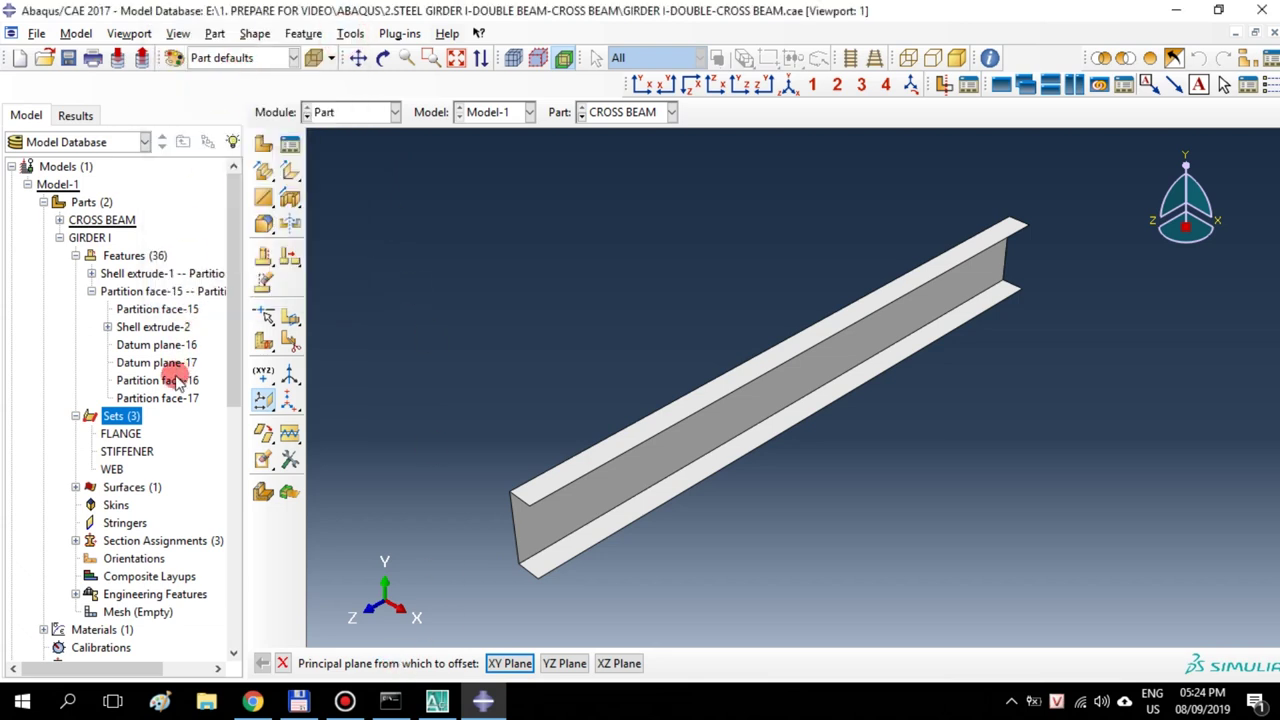
Expand the cross beam's features in the model tree and make datum planes visible in the part display options
left_click(59, 221)
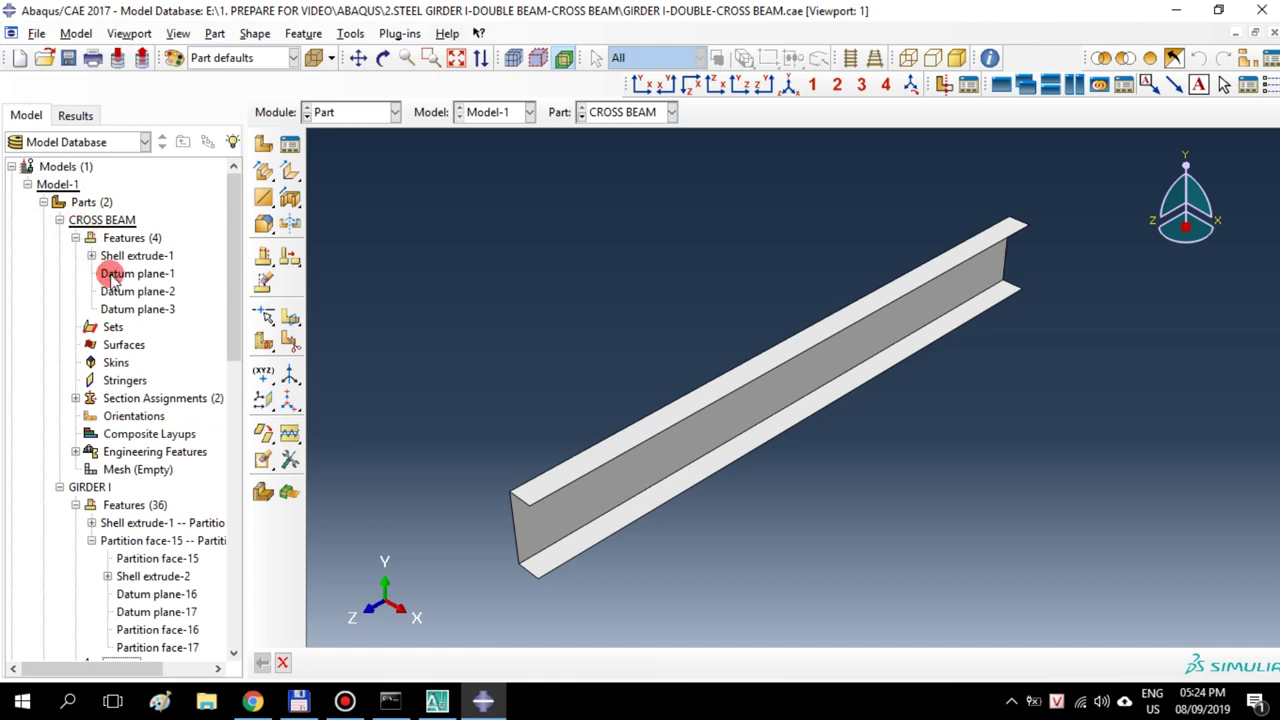
left_click(180, 33)
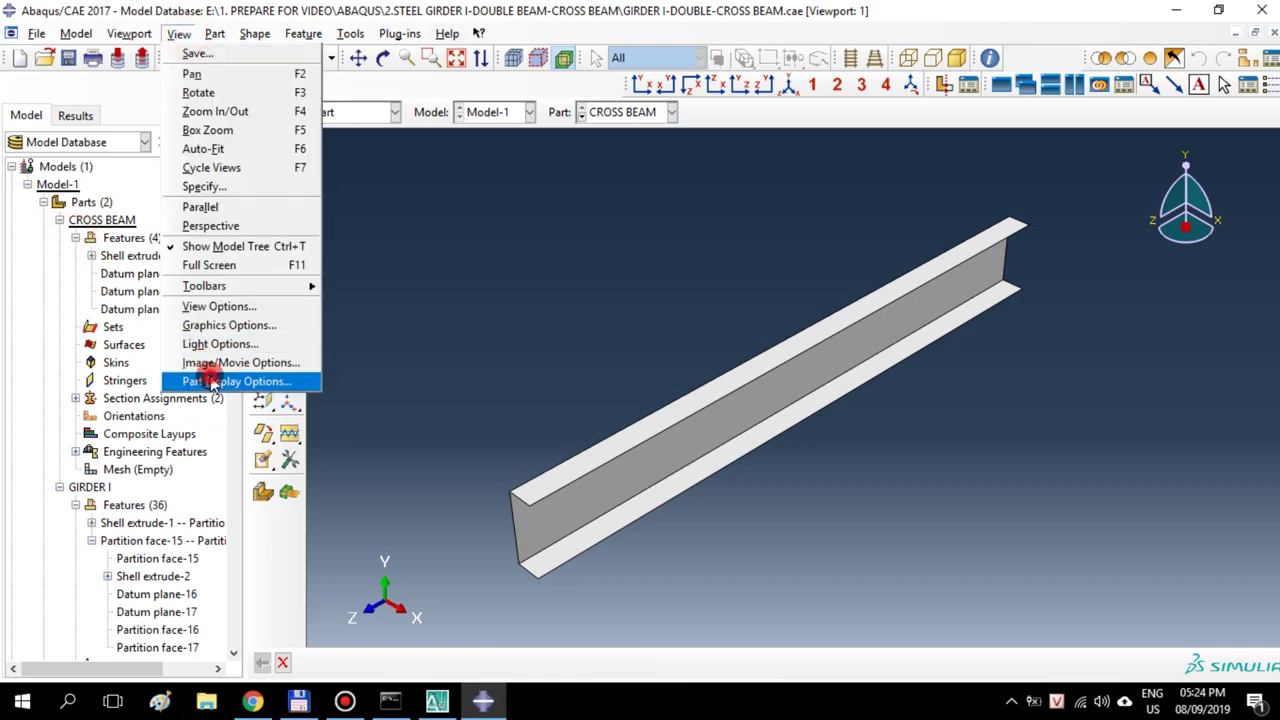
left_click(234, 374)
left_click(244, 135)
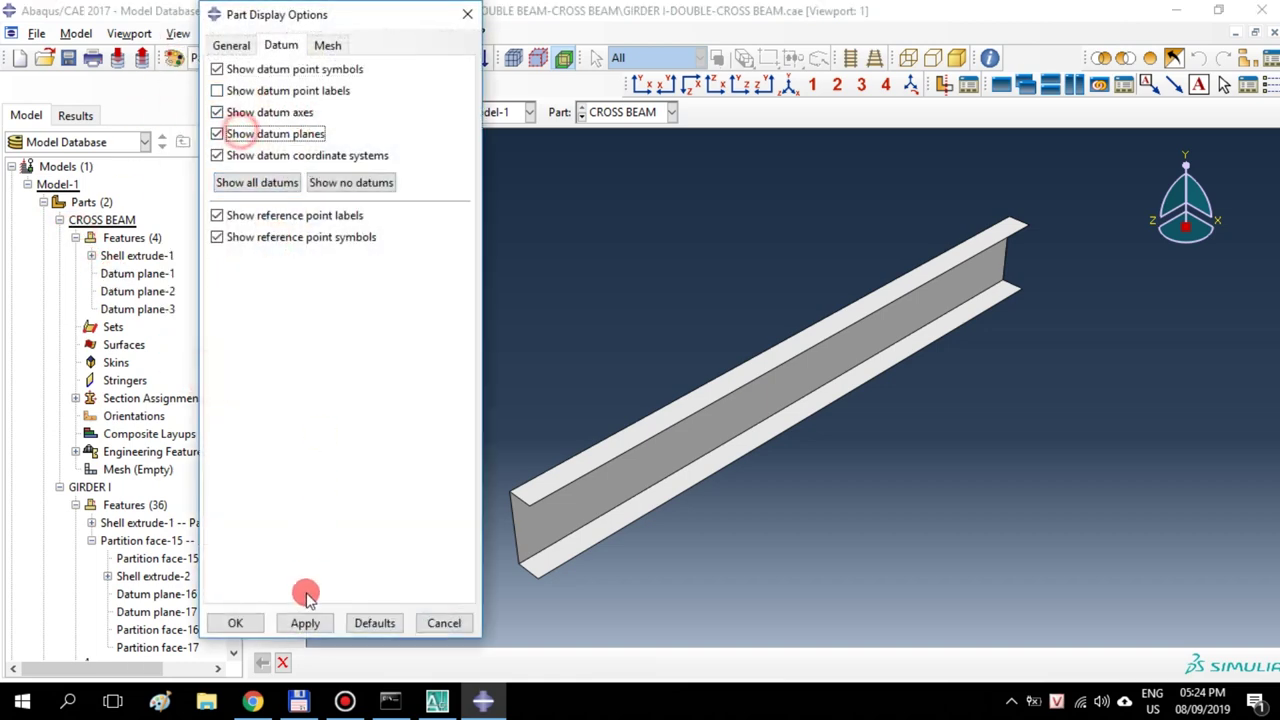
left_click(235, 623)
Delete the duplicate Datum plane-2 and Datum plane-3 from the cross beam's features
left_click(126, 310)
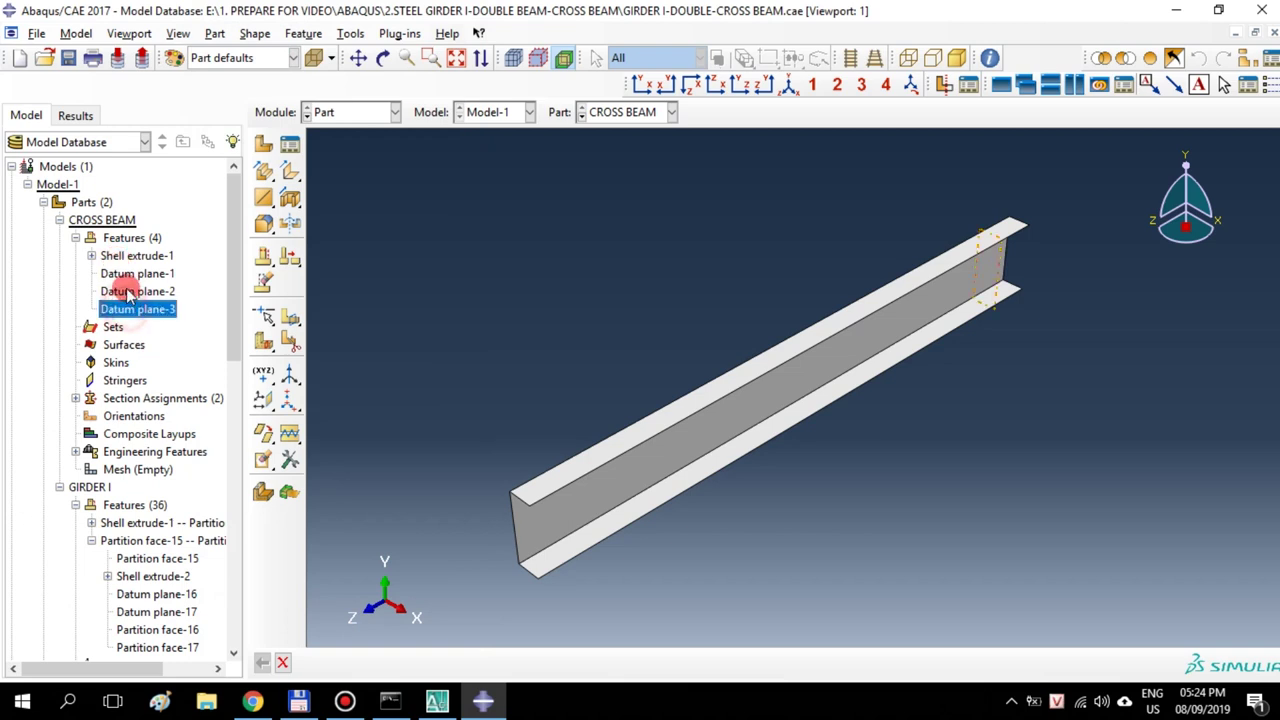
left_click(131, 275)
left_click(135, 291)
left_click(120, 310, "shift")
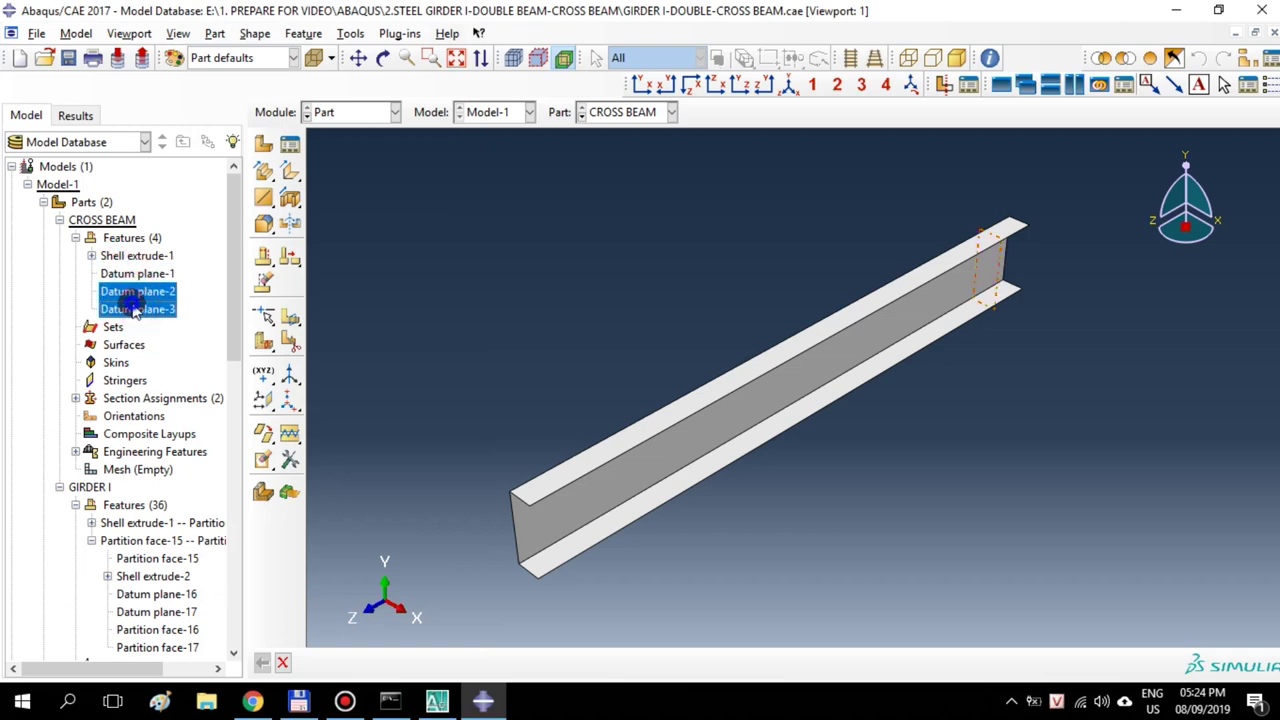
right_click(145, 306)
left_click(170, 391)
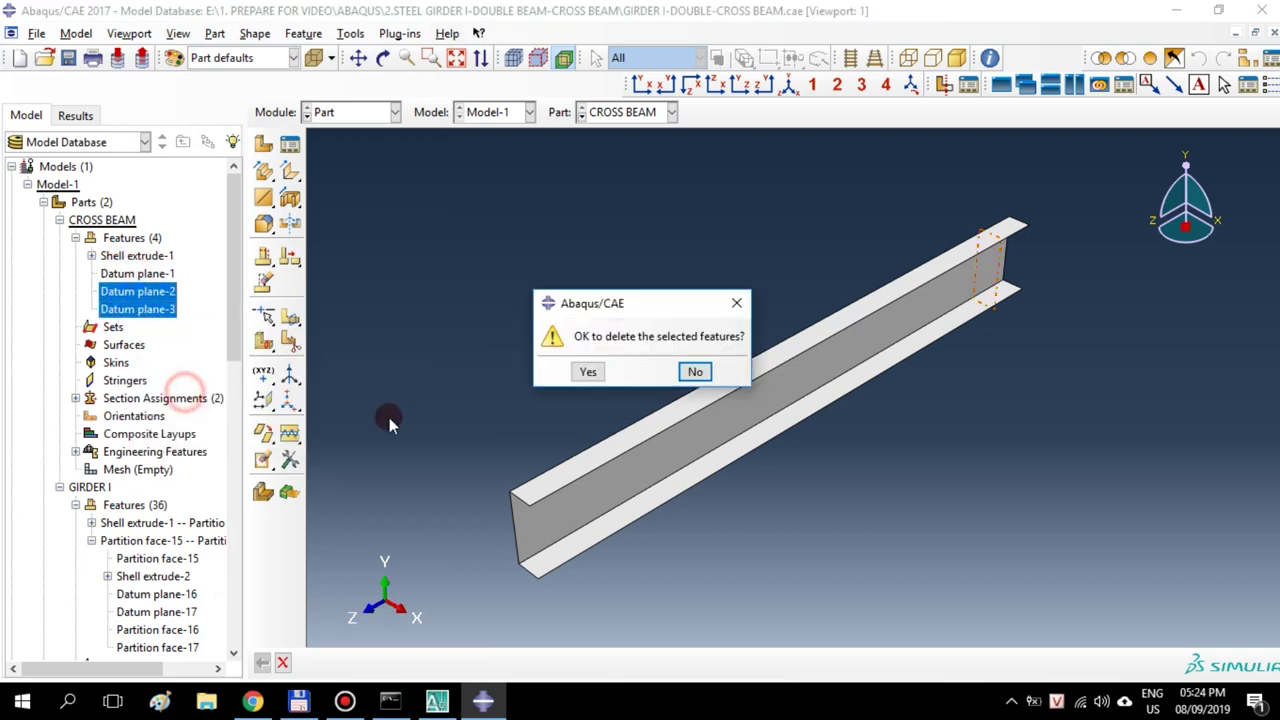
left_click(586, 373)
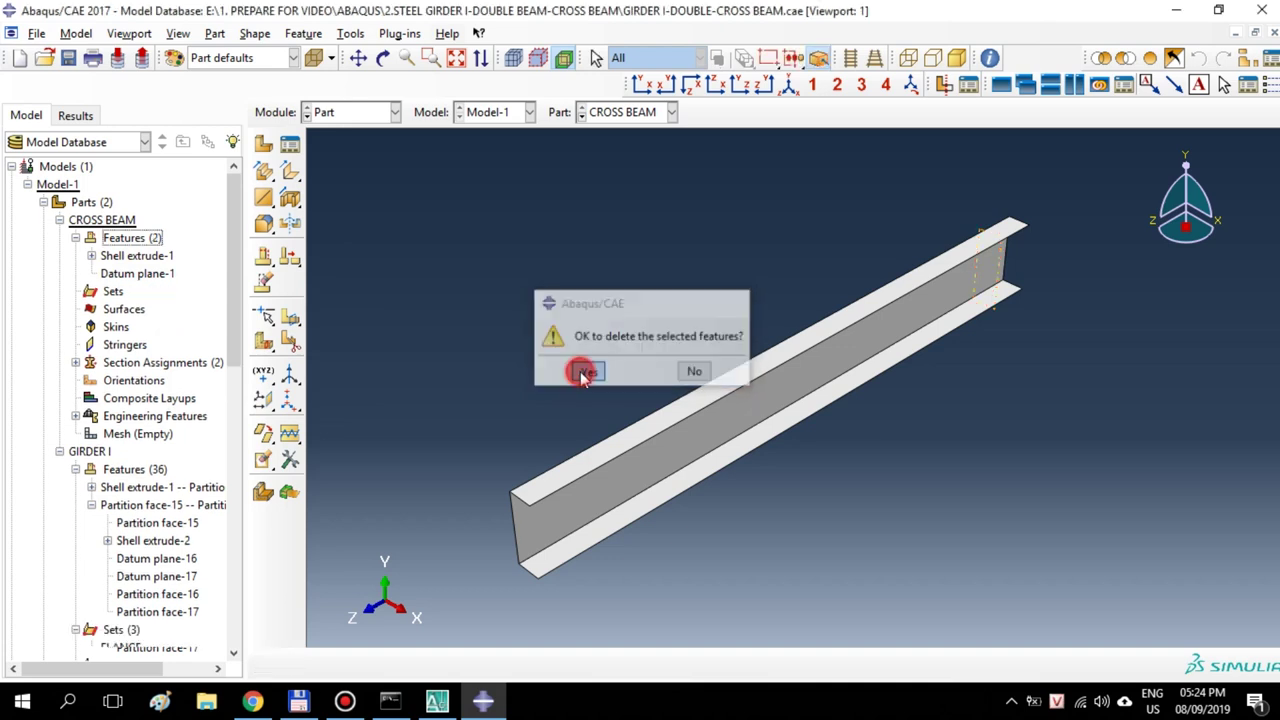
Create a datum plane near the cross beam's opposite end by offsetting from the existing datum plane, then close the datum tool
left_click(350, 34)
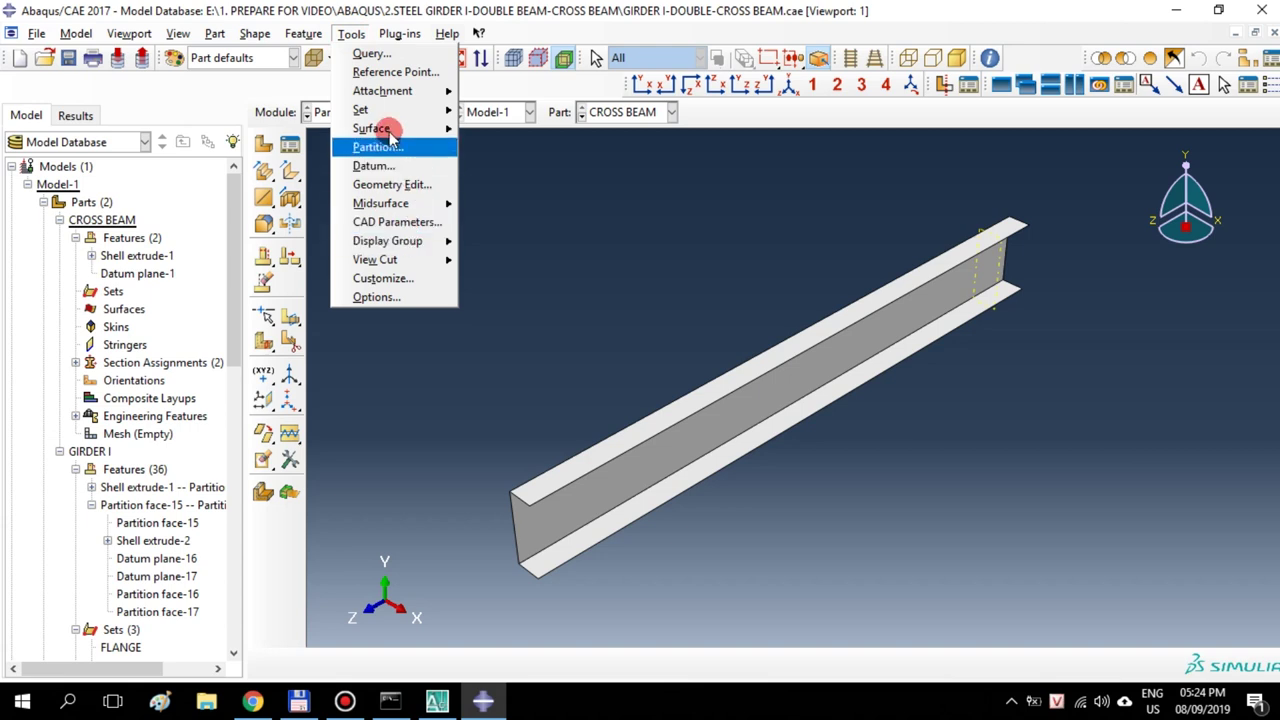
left_click(393, 163)
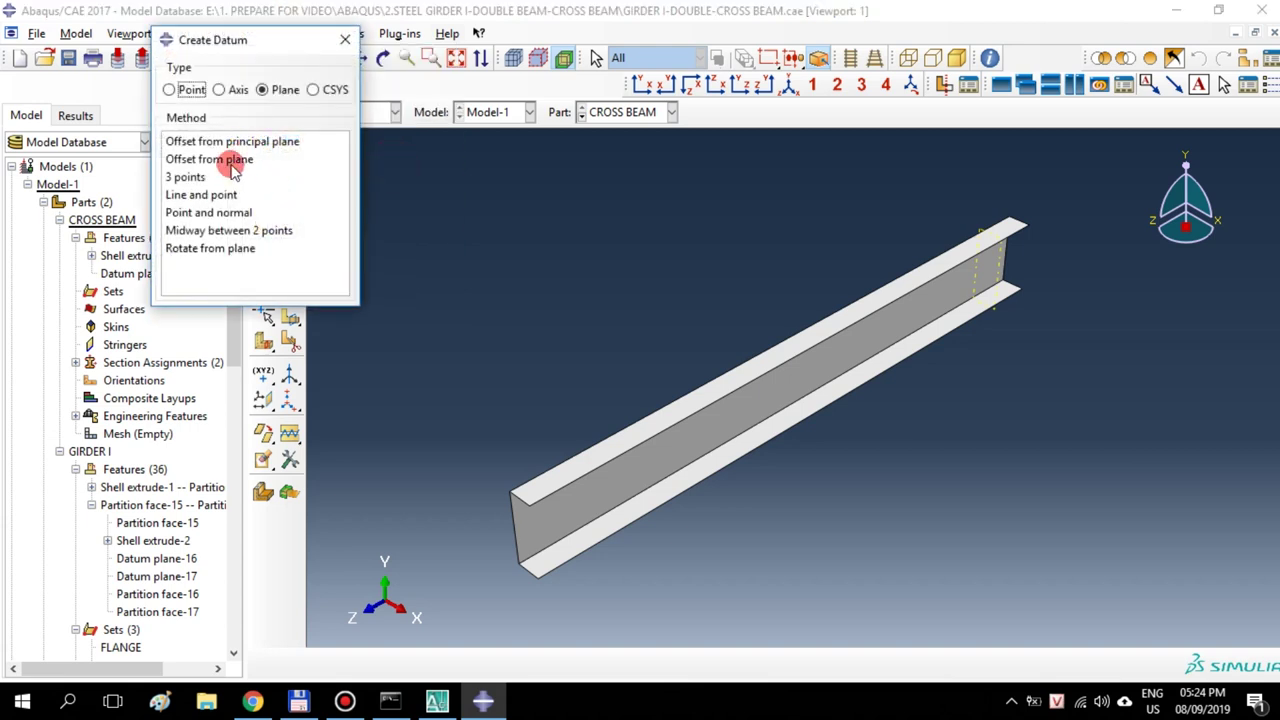
left_click(230, 162)
left_click(997, 279)
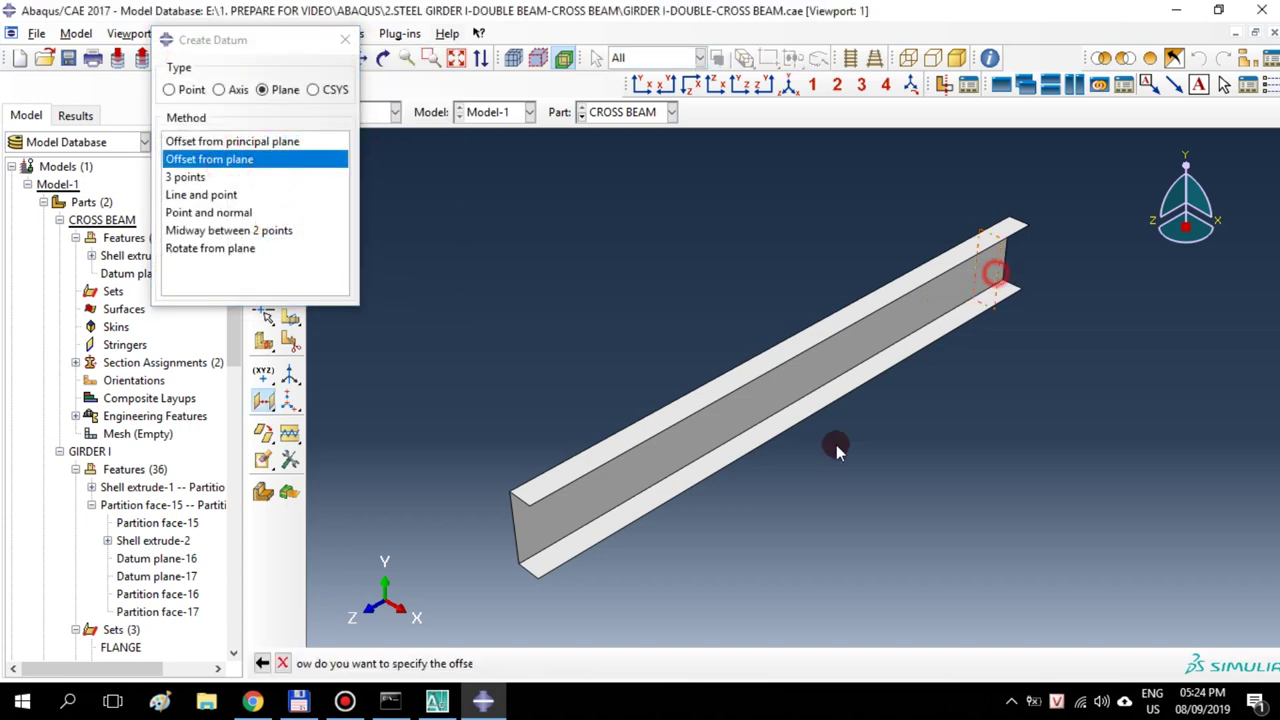
left_click(530, 662)
left_click(486, 664)
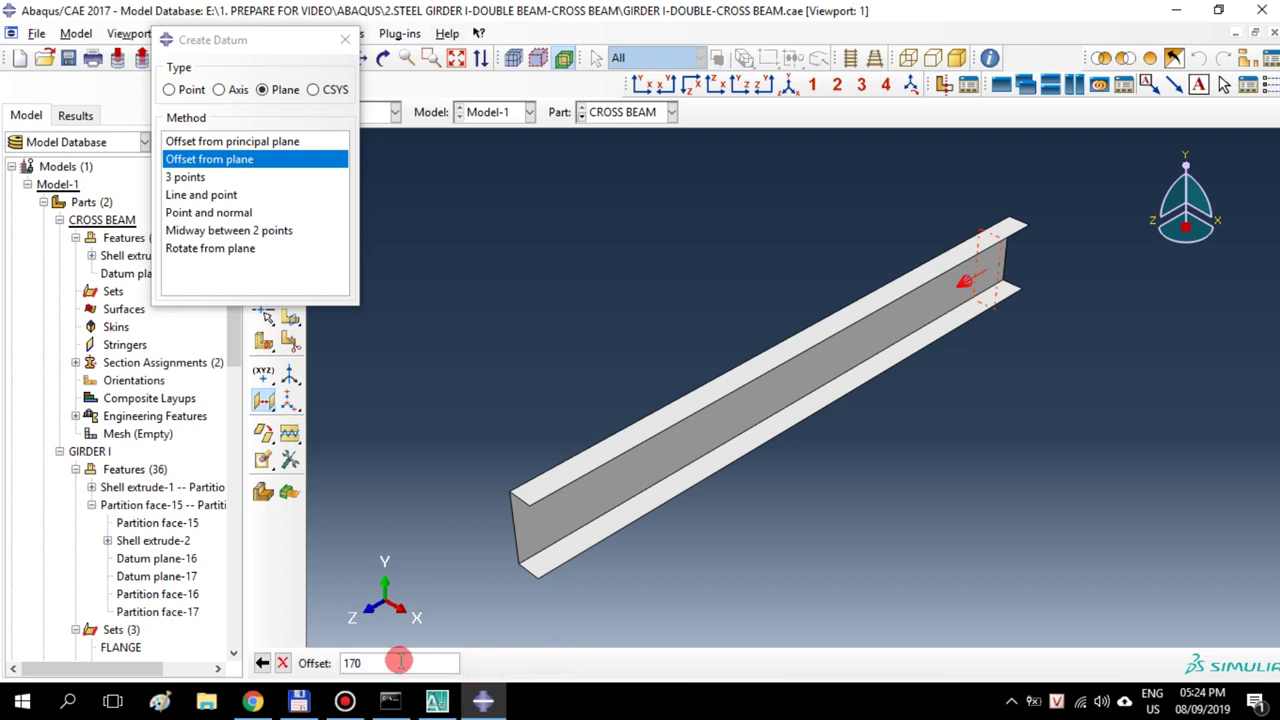
key("Return")
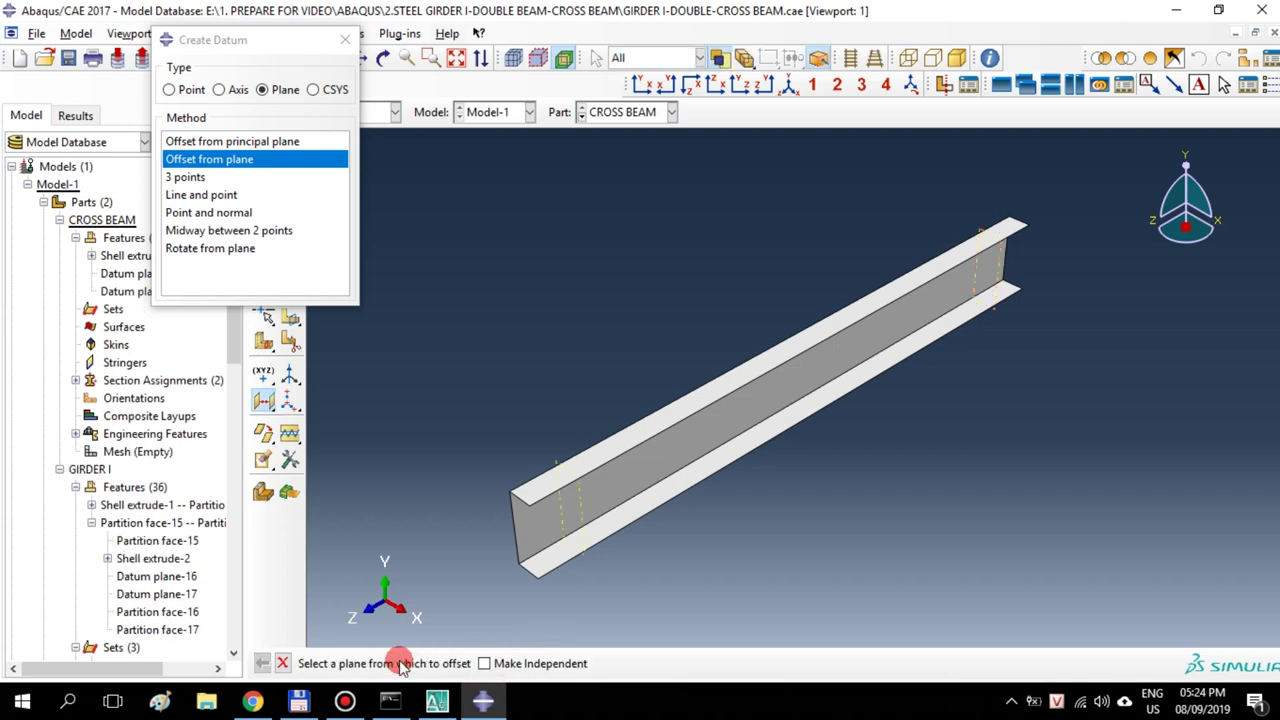
left_click(341, 44)
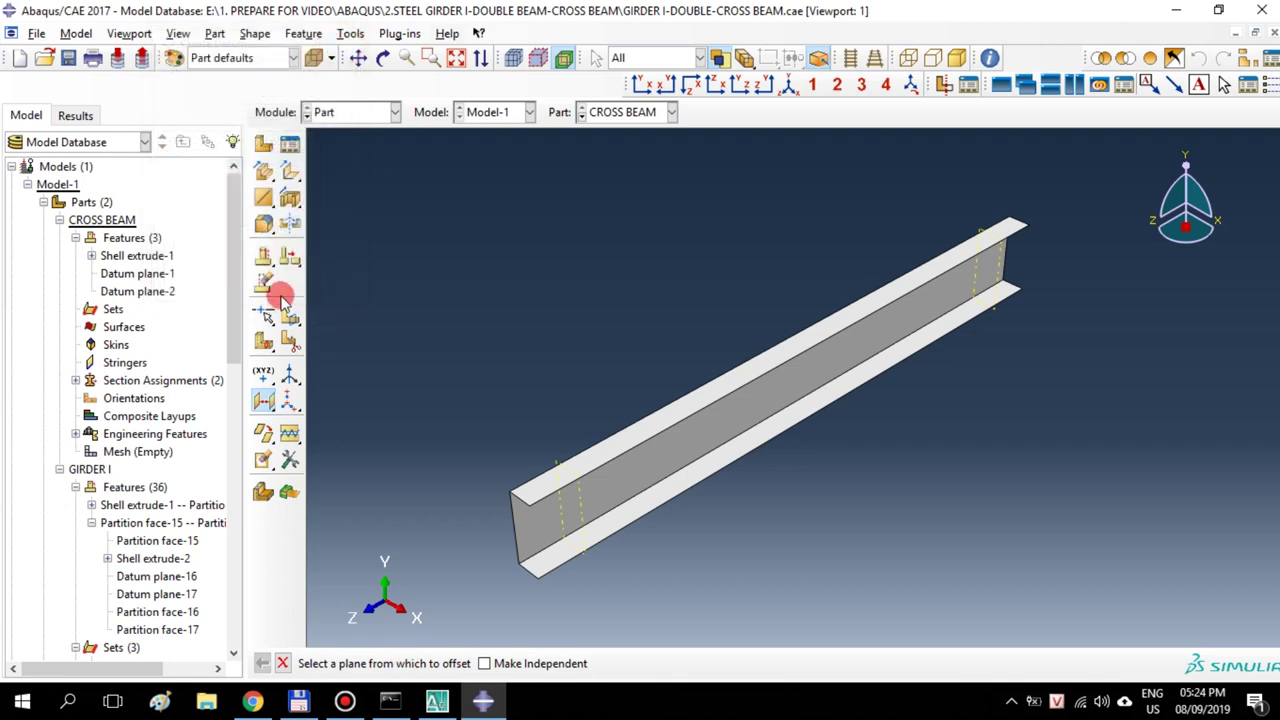
Partition all cross beam faces with the datum plane near the beam's far end
left_click(288, 340)
left_click(578, 182)
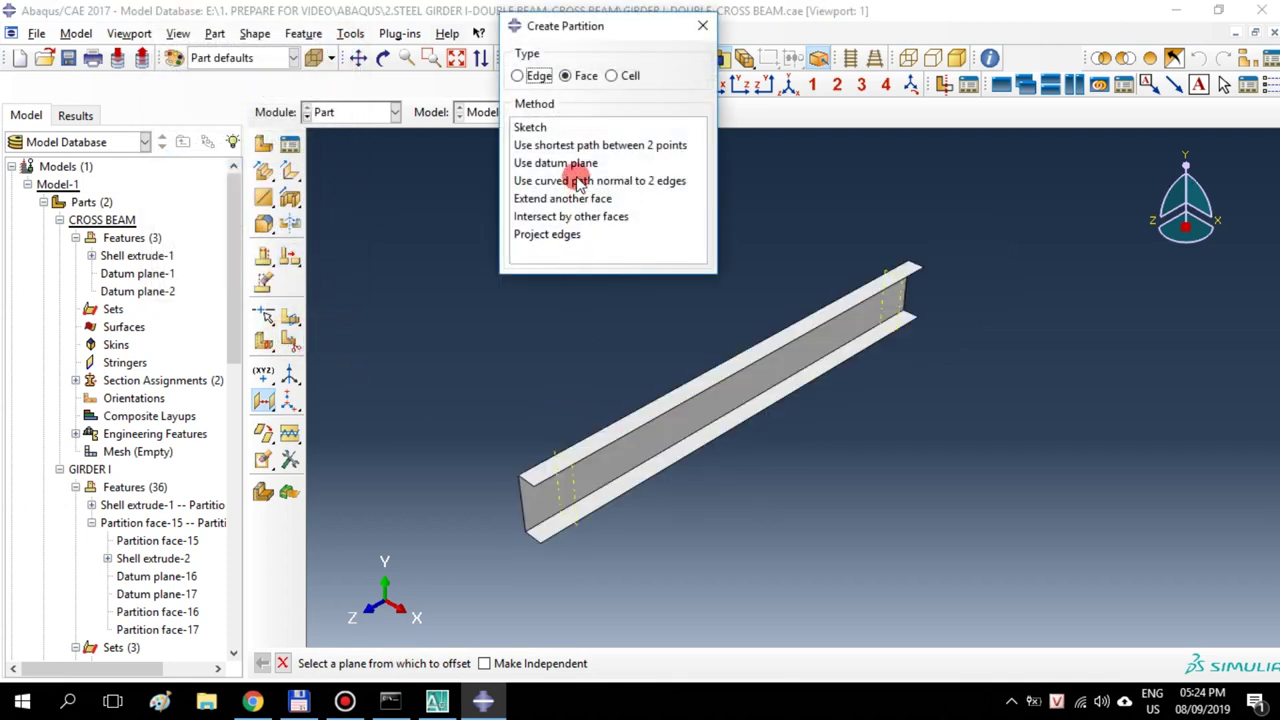
left_click(574, 663)
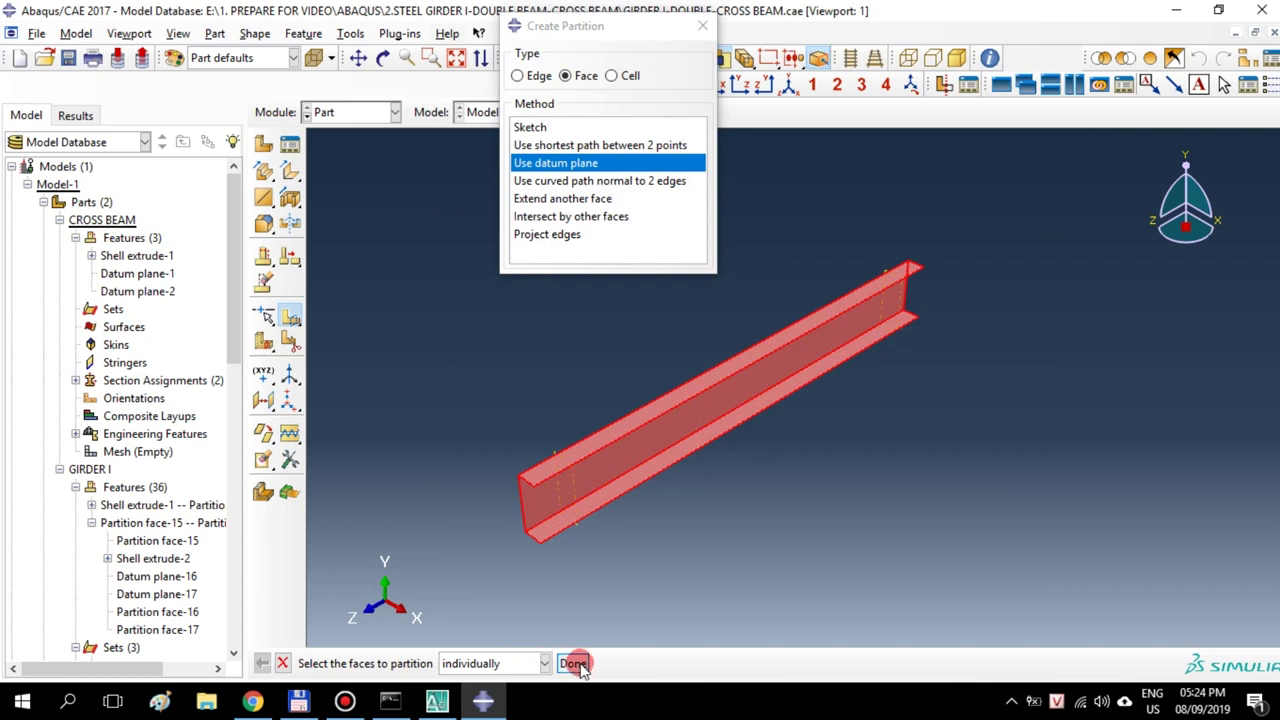
left_click(884, 326)
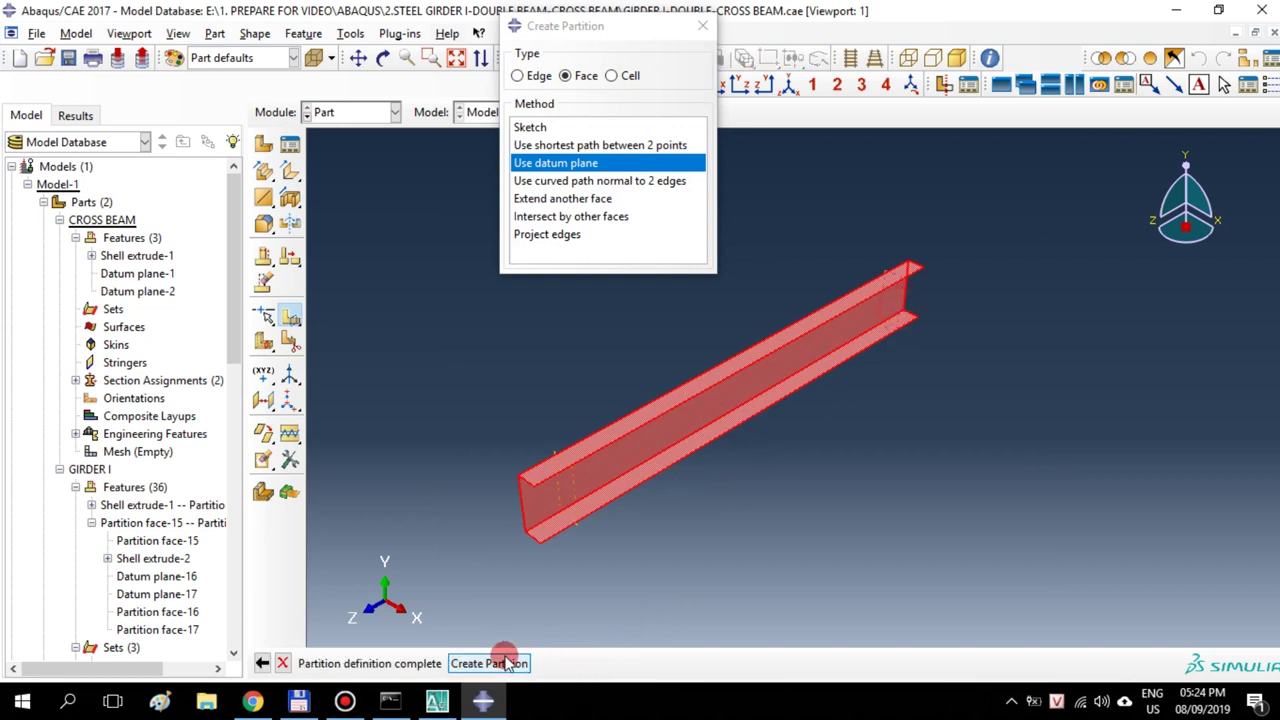
left_click(496, 663)
Partition all cross beam faces with the datum plane near the beam's near end and close the partition tool
left_click(573, 663)
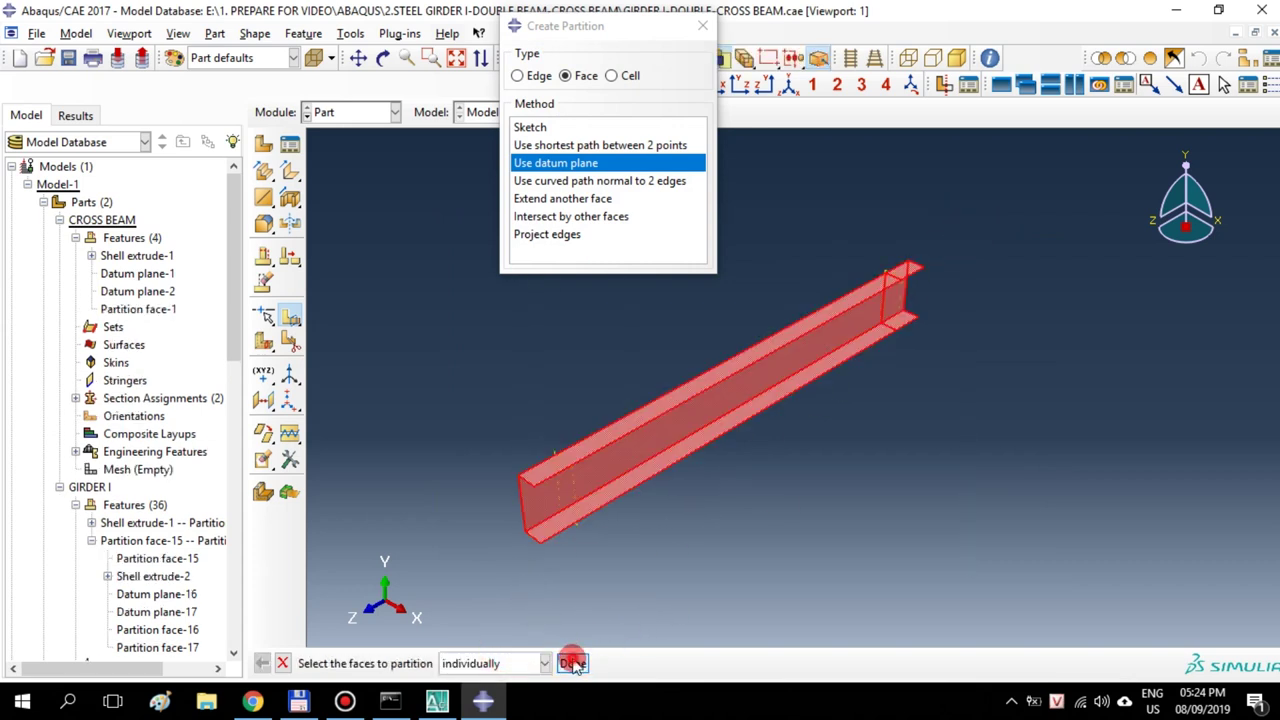
left_click(574, 500)
left_click(496, 663)
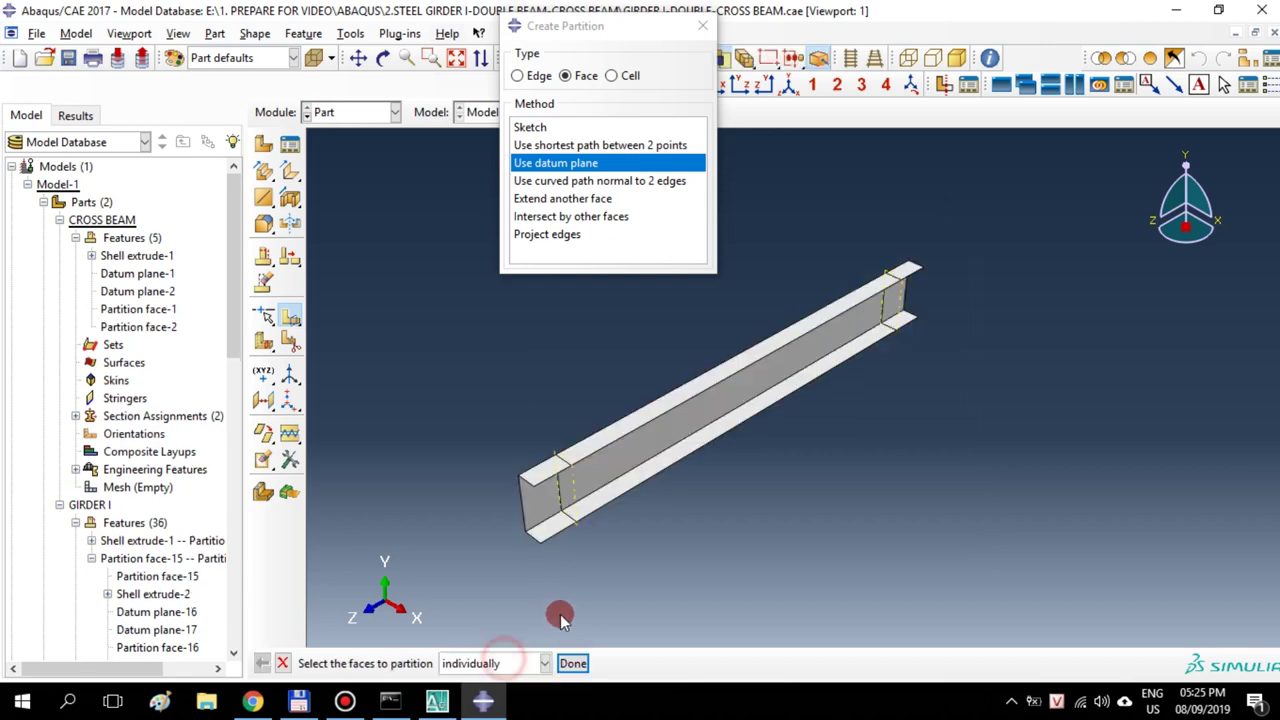
left_click(703, 25)
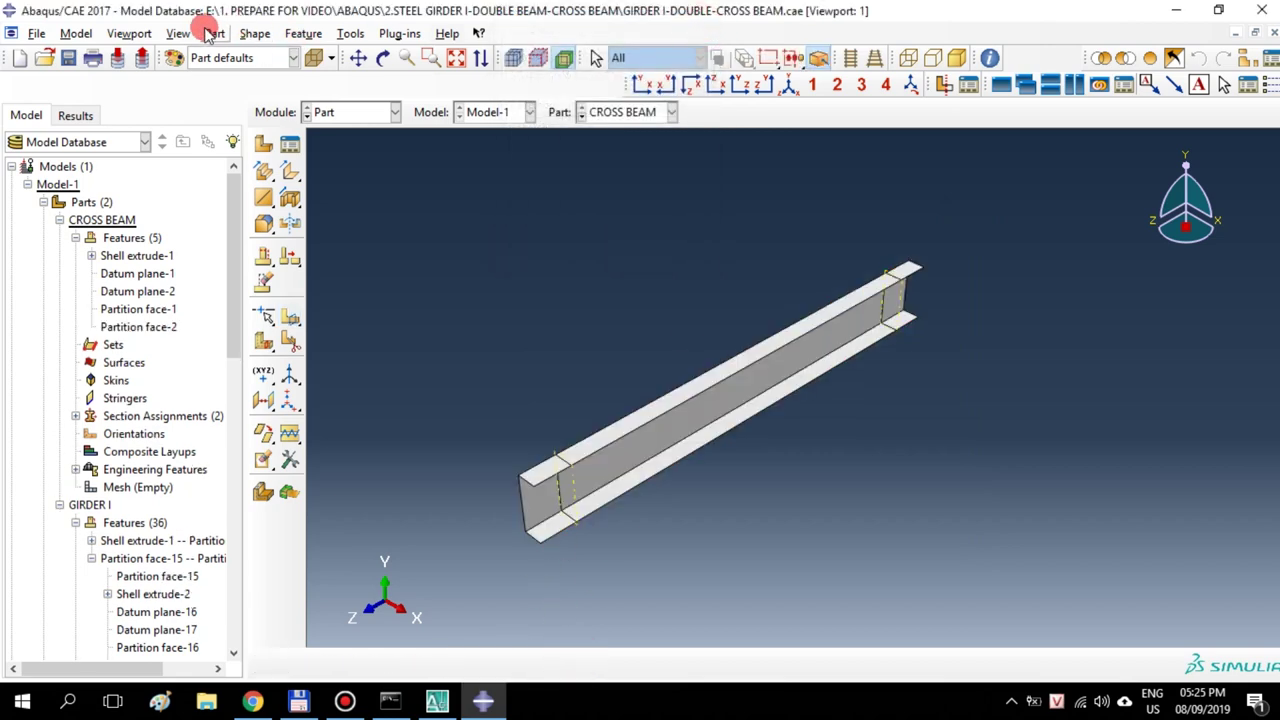
Hide datum planes in the part display options and collapse the parts in the model tree
left_click(178, 33)
left_click(250, 377)
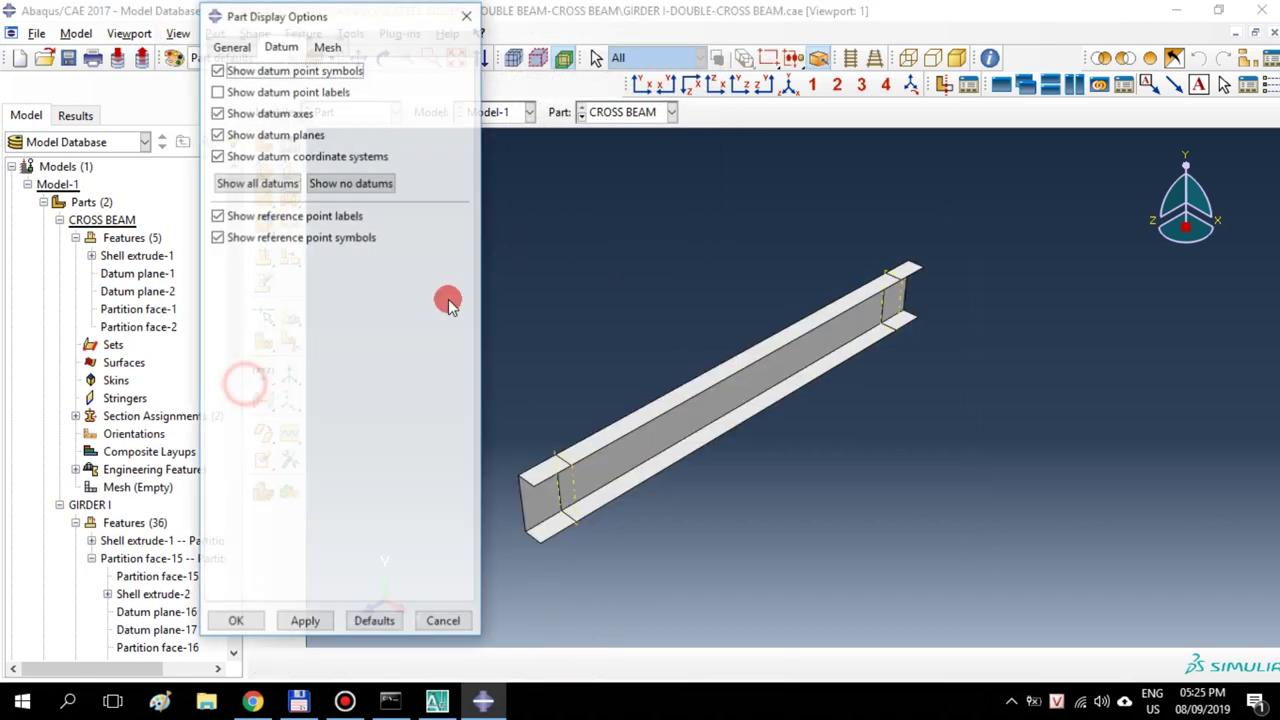
left_click(217, 134)
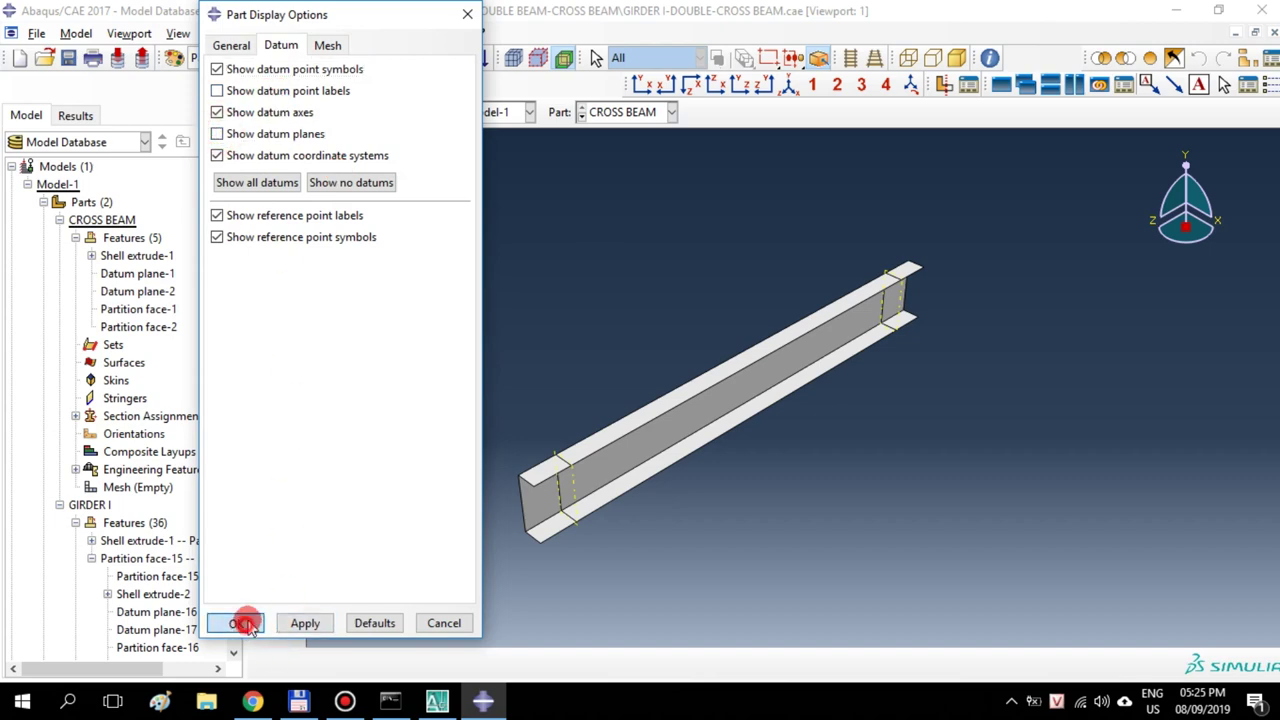
left_click(238, 622)
left_click(59, 220)
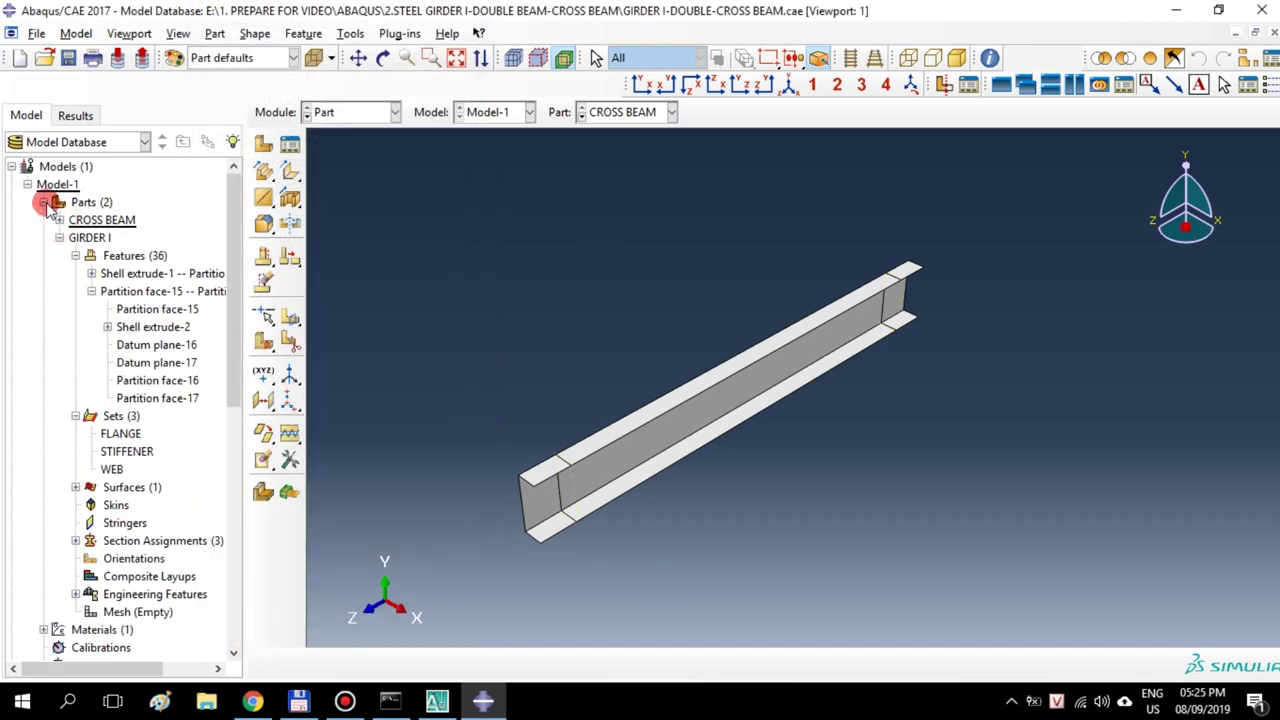
left_click(44, 202)
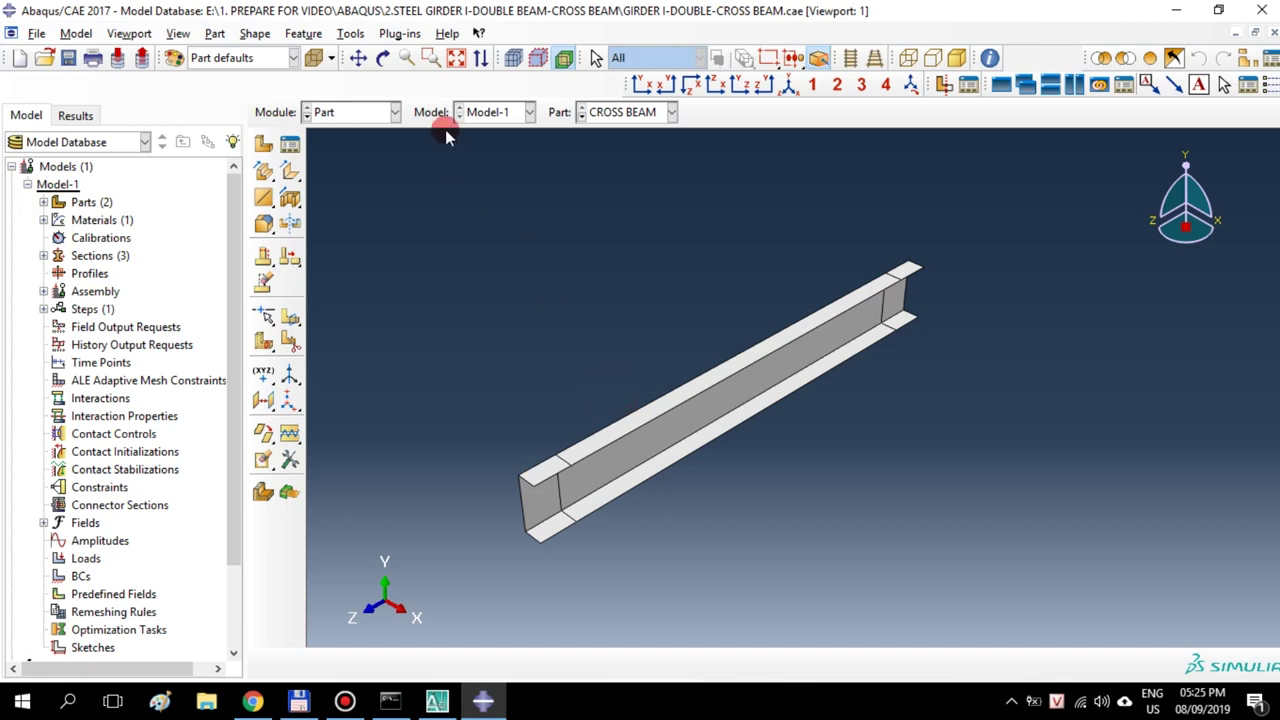
Switch to the Assembly module and create a dependent instance of the GIRDER I part
left_click(392, 112)
left_click(350, 170)
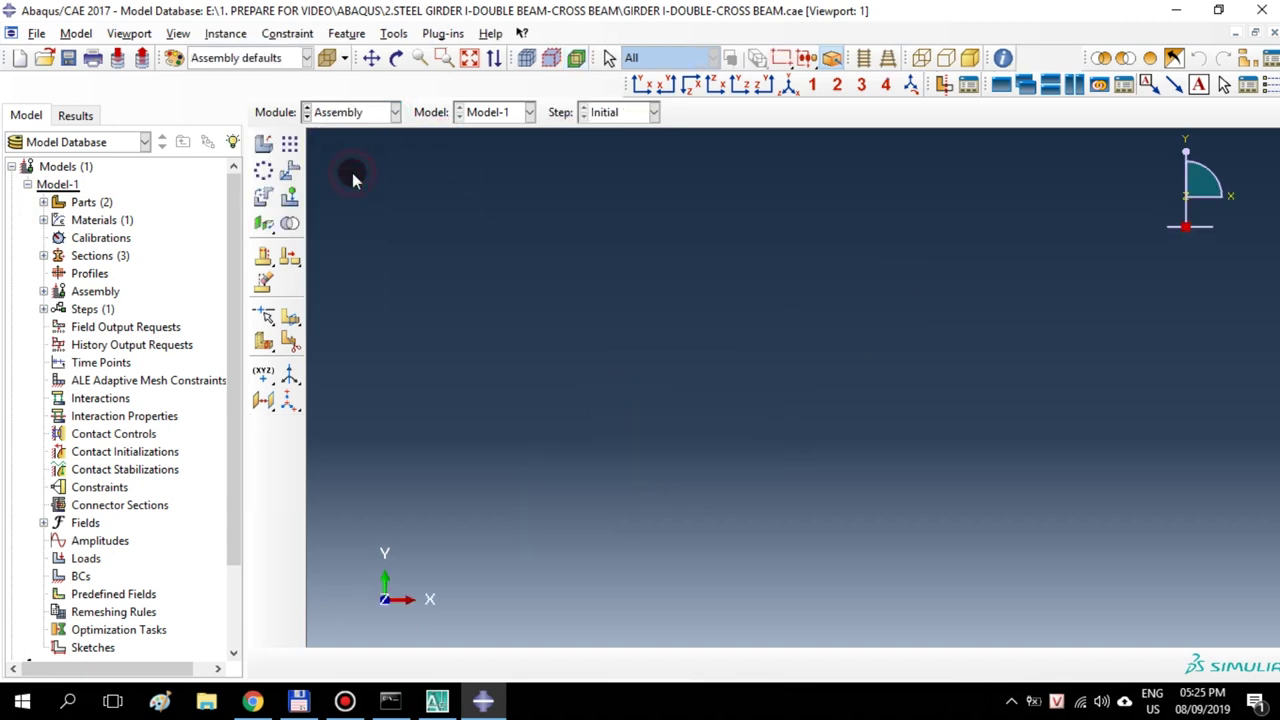
left_click(265, 148)
left_click(553, 197)
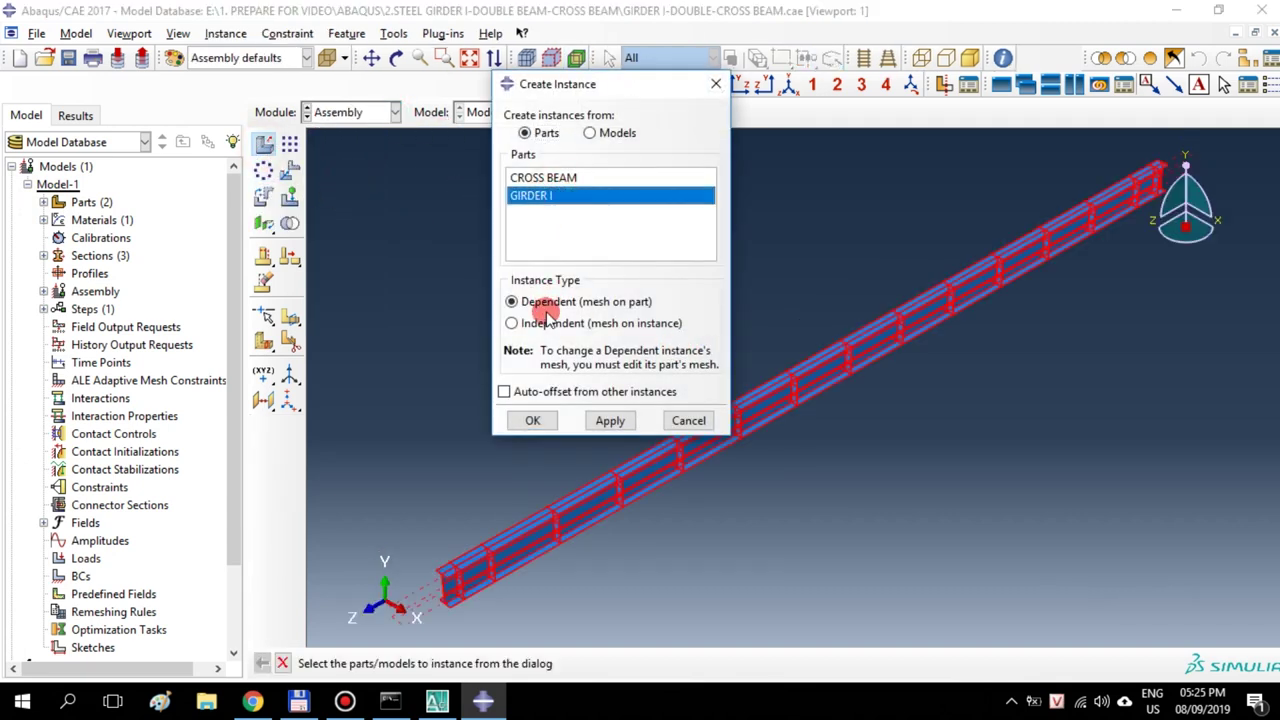
left_click(532, 421)
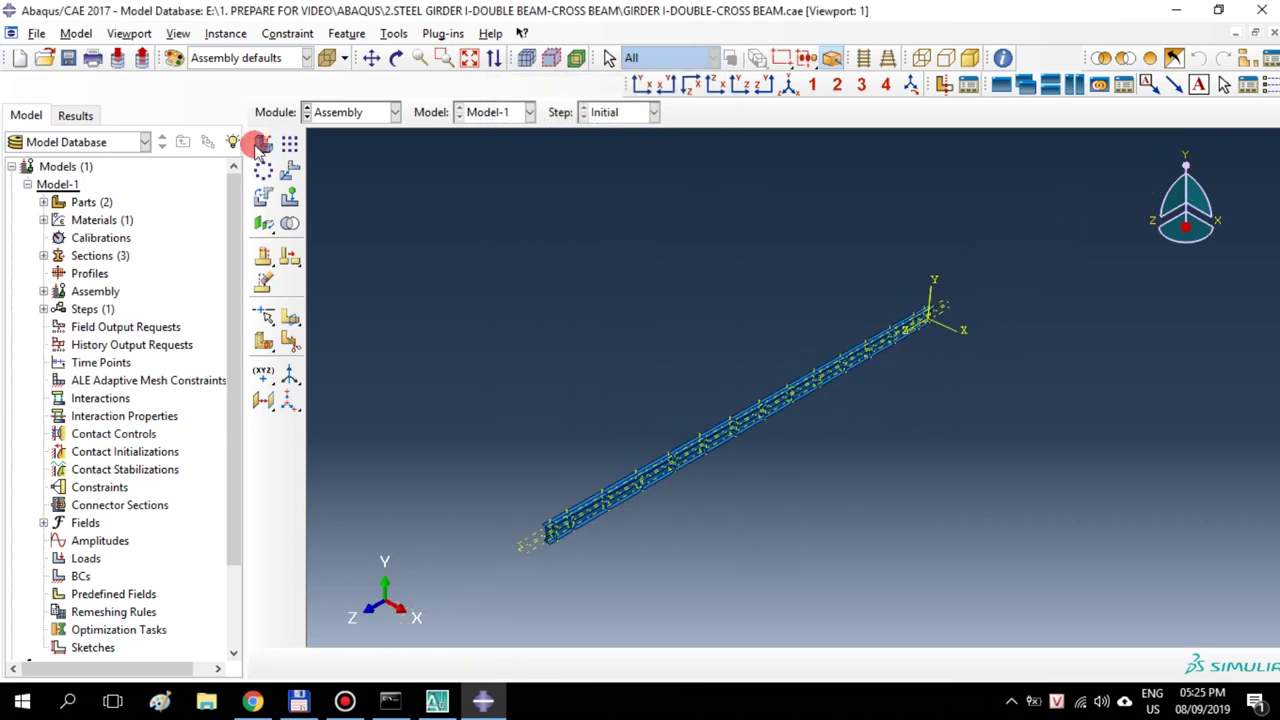
Hide the datum planes in the assembly display options
left_click(176, 34)
left_click(255, 378)
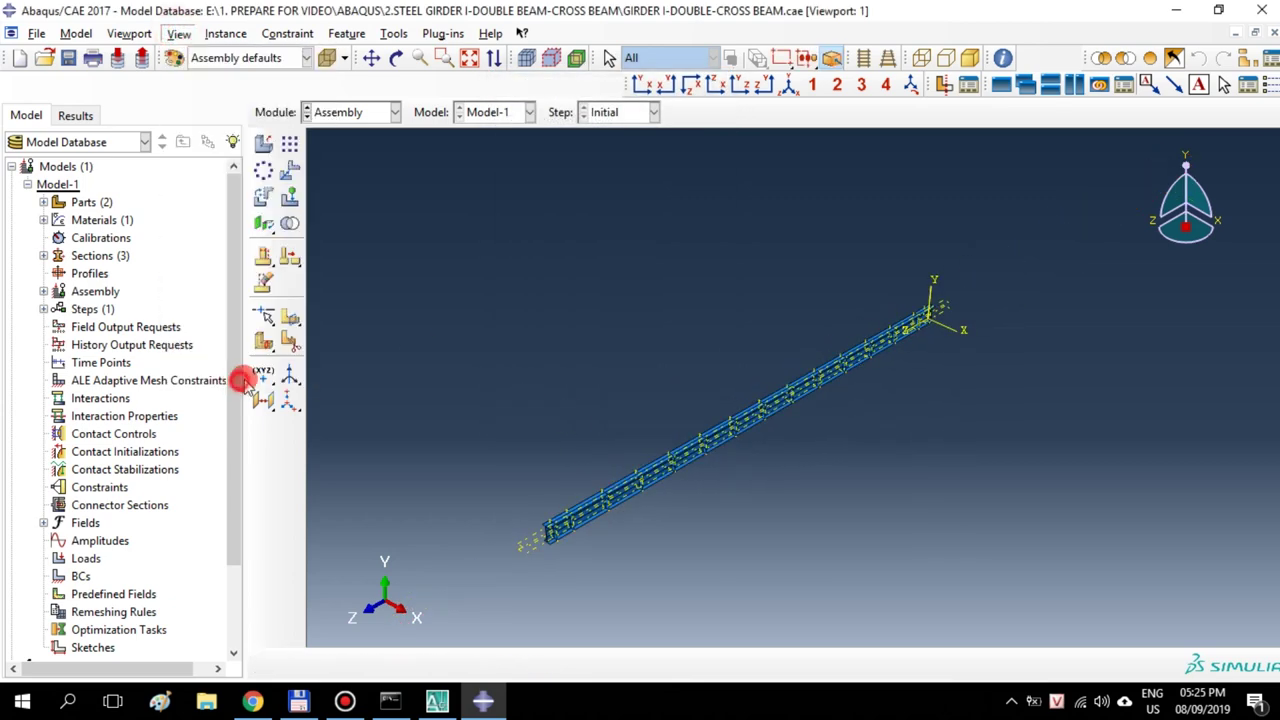
left_click(400, 60)
left_click(380, 170)
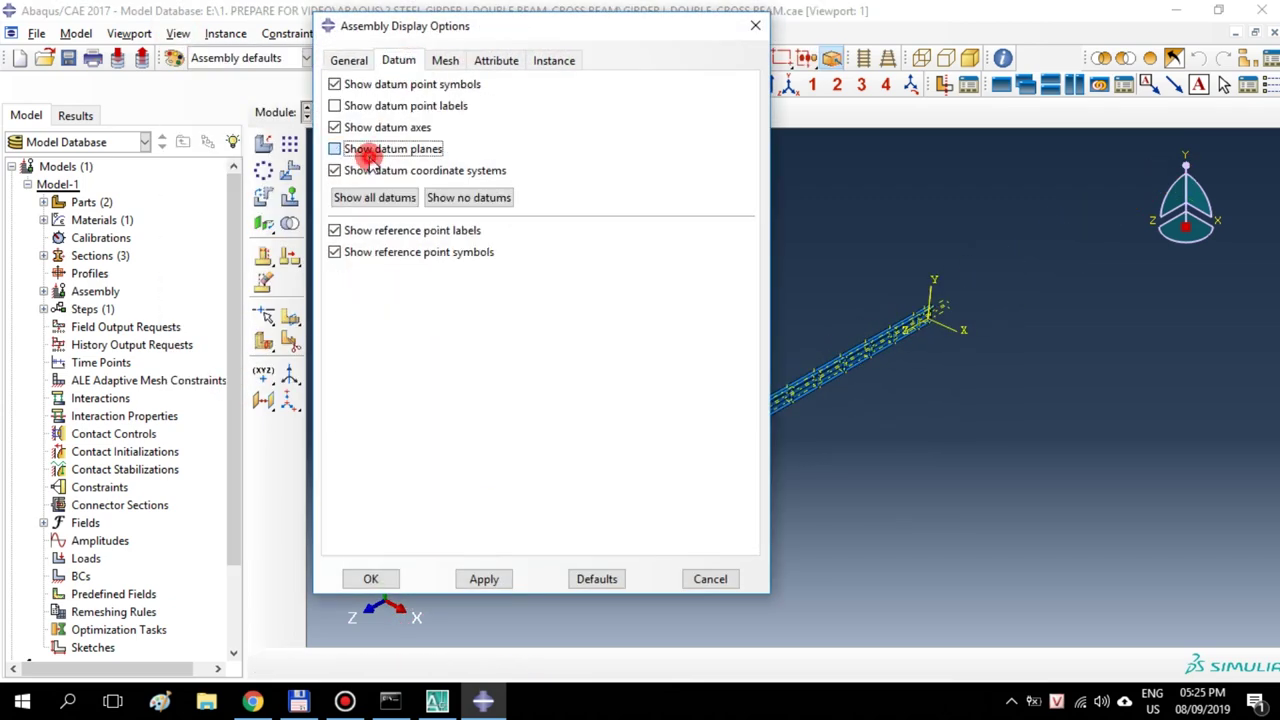
left_click(372, 578)
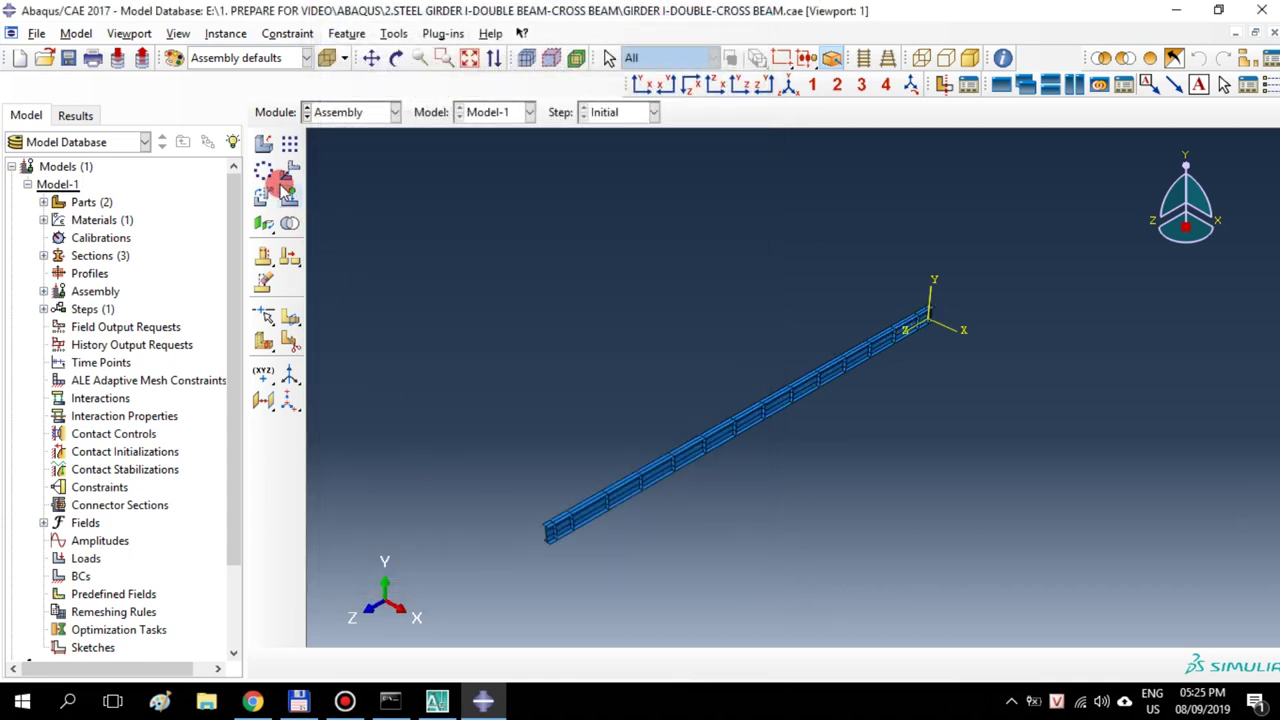
Set up a linear pattern of the girder instance with 2 copies offset 2000 in direction 1 and 1 in direction 2
left_click(289, 145)
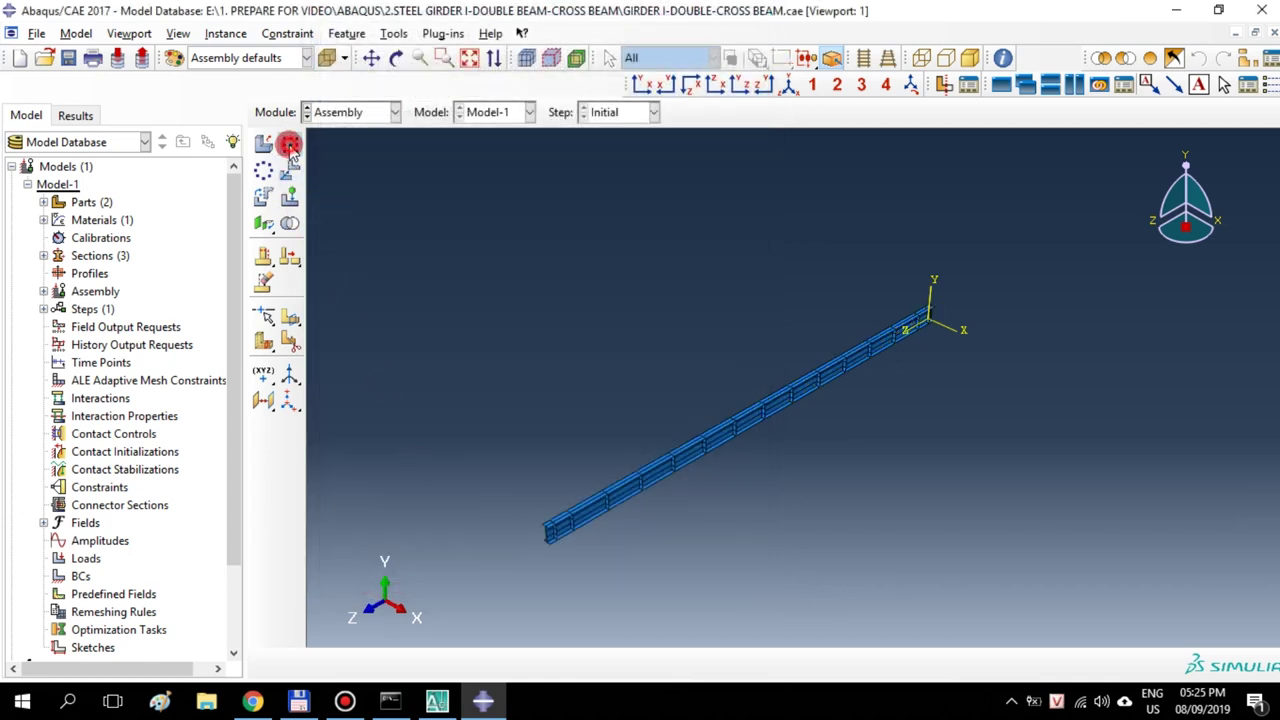
left_click(737, 423)
left_click(470, 663)
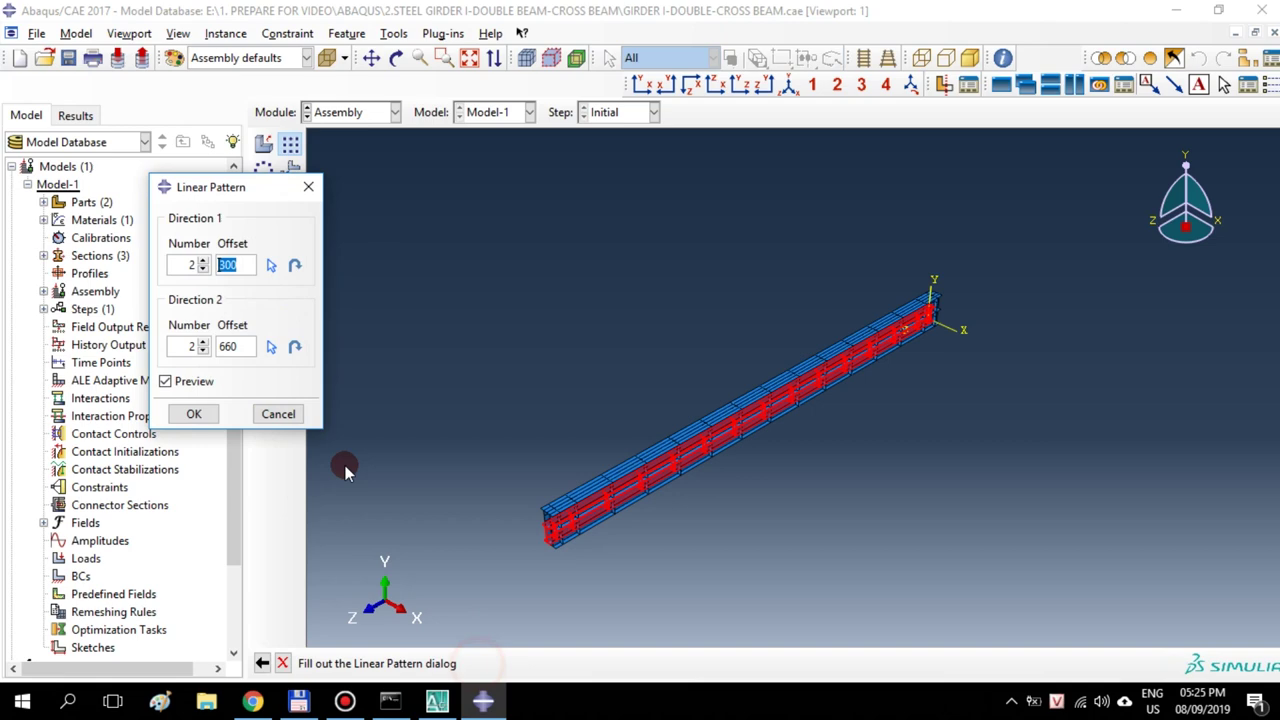
left_click(203, 350)
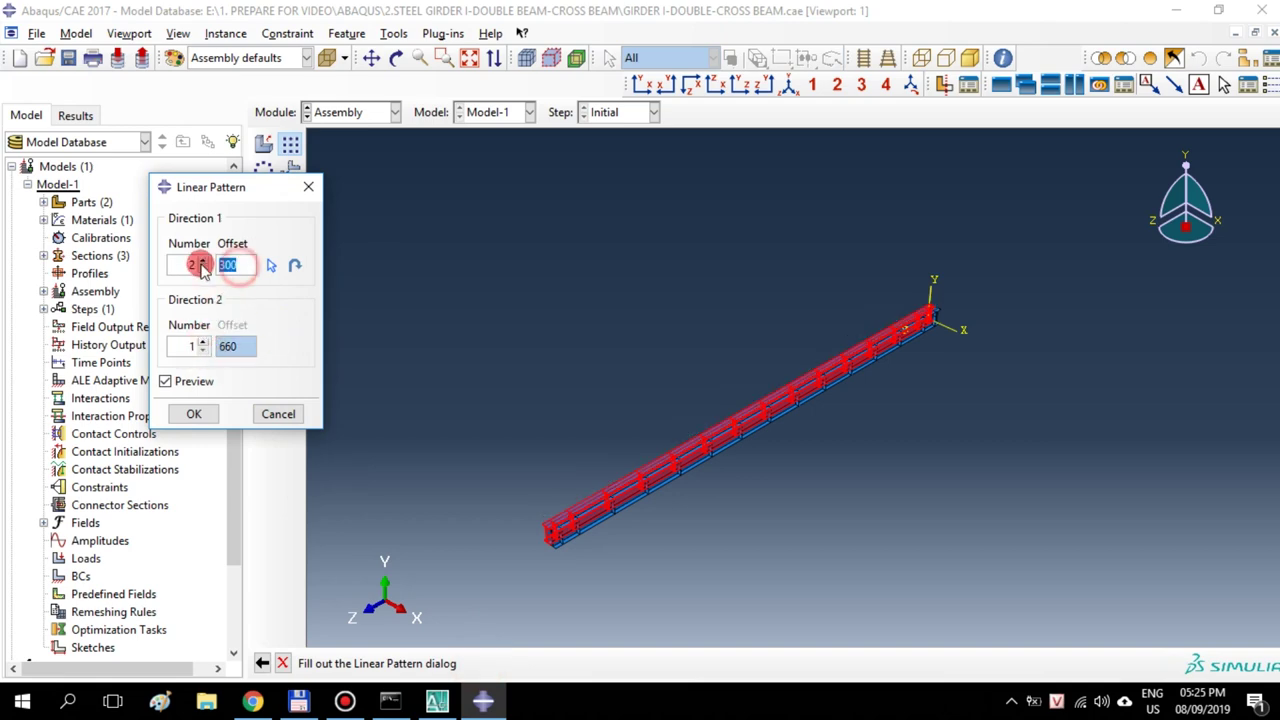
left_click(204, 268)
type("00")
left_click(233, 330)
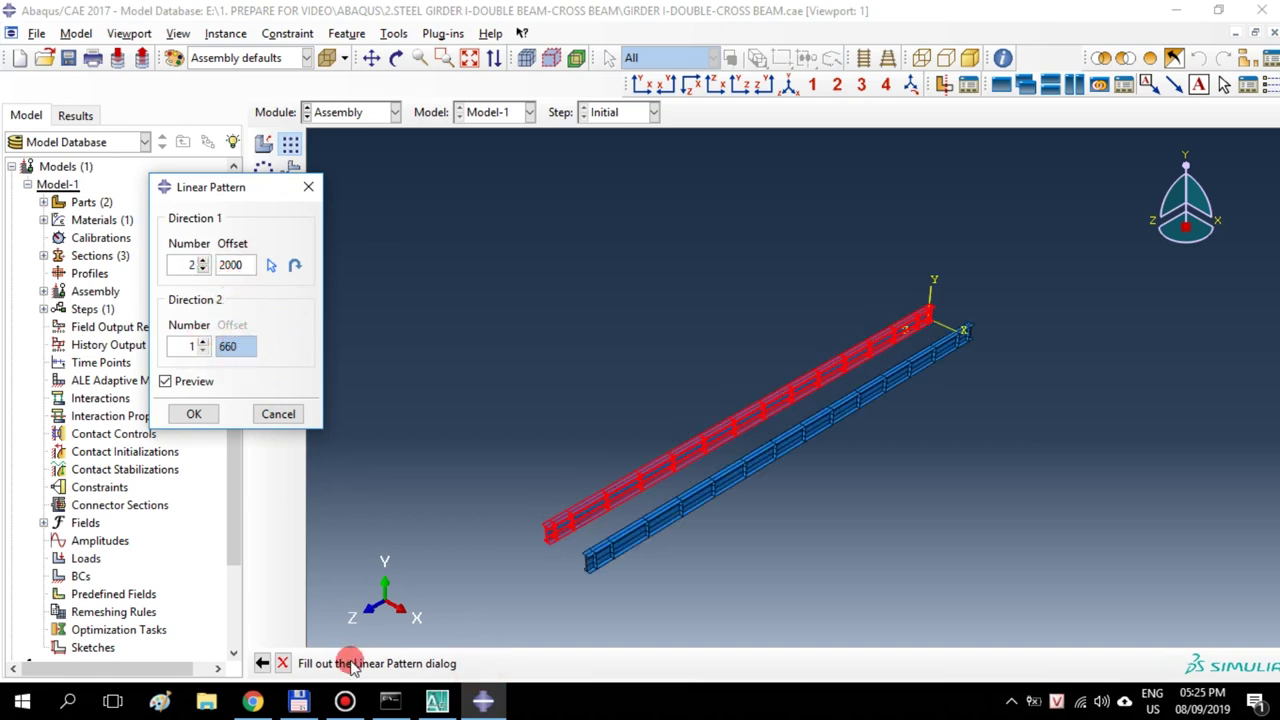
Check the girder spacing on the cross section drawing in AutoCAD, then return to Abaqus and accept the linear pattern
left_click(437, 703)
scroll(543, 420, "down", 5)
scroll(660, 330, "up", 3)
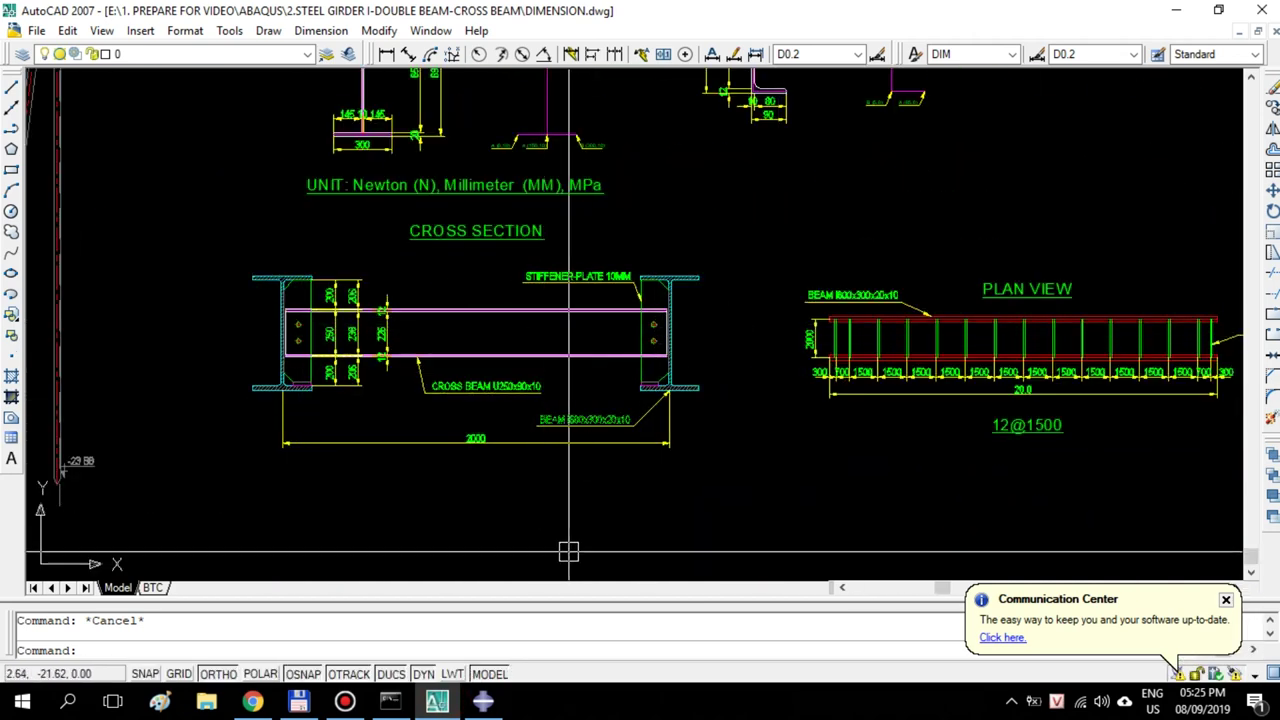
left_click(483, 703)
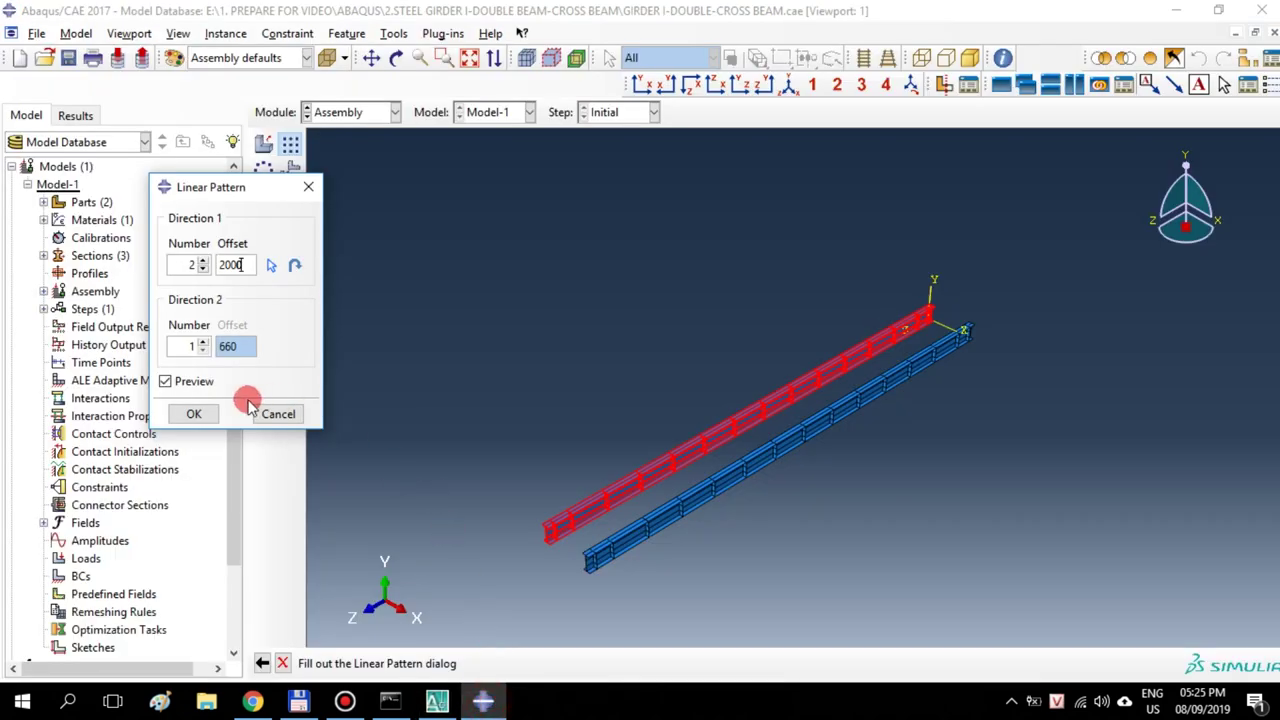
left_click(196, 414)
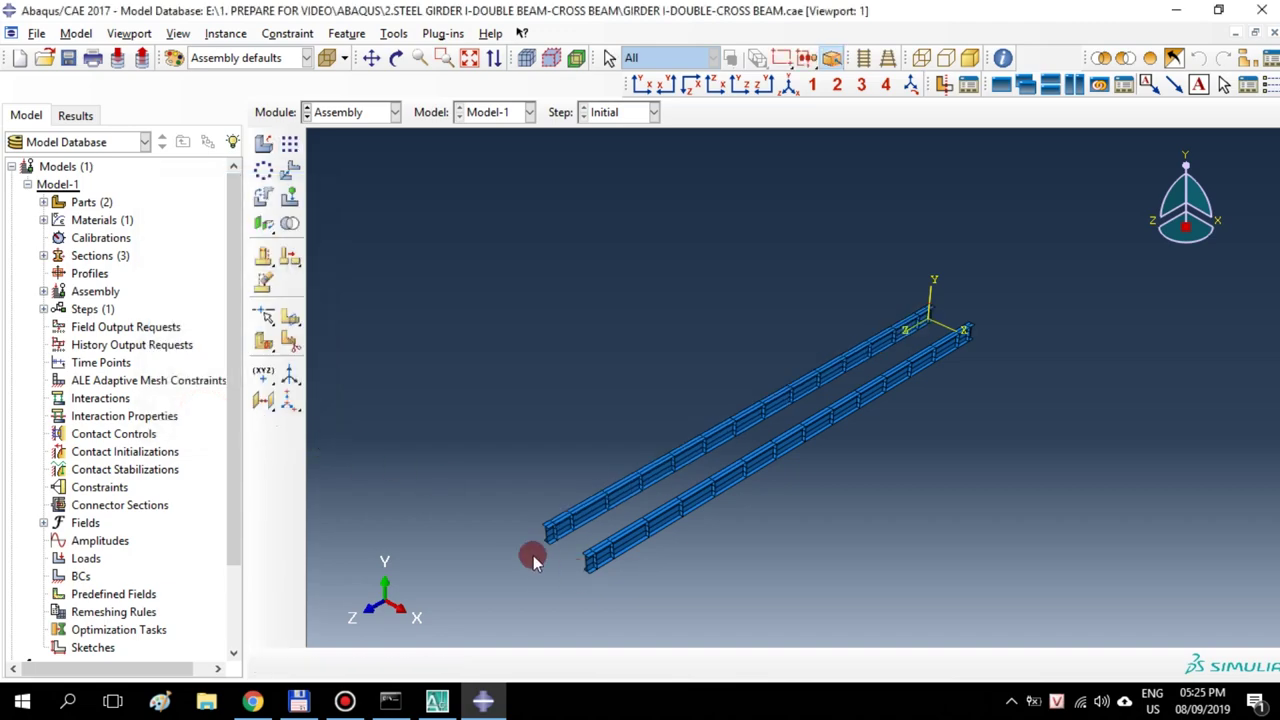
Rotate the second girder instance 180 degrees about the vertical web edge at its near end and accept the position
left_click(263, 197)
scroll(585, 568, "up", 5)
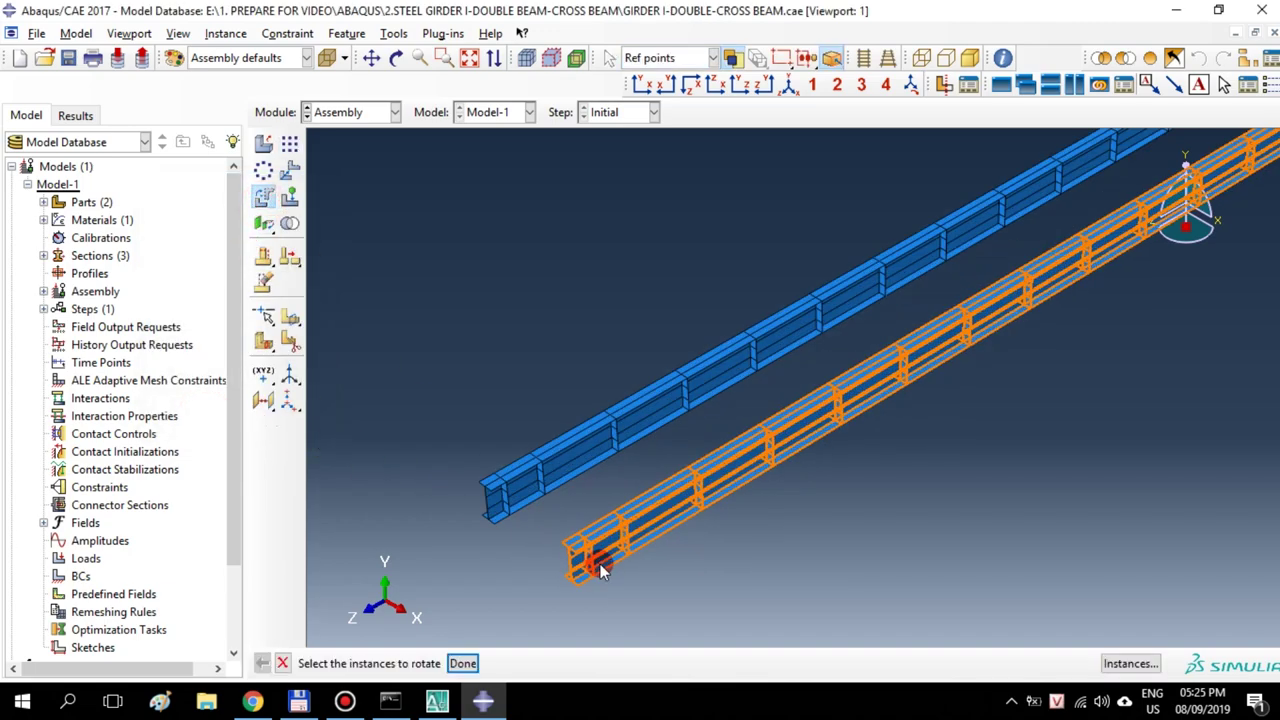
left_click(585, 572)
scroll(555, 610, "up", 5)
left_click(462, 663)
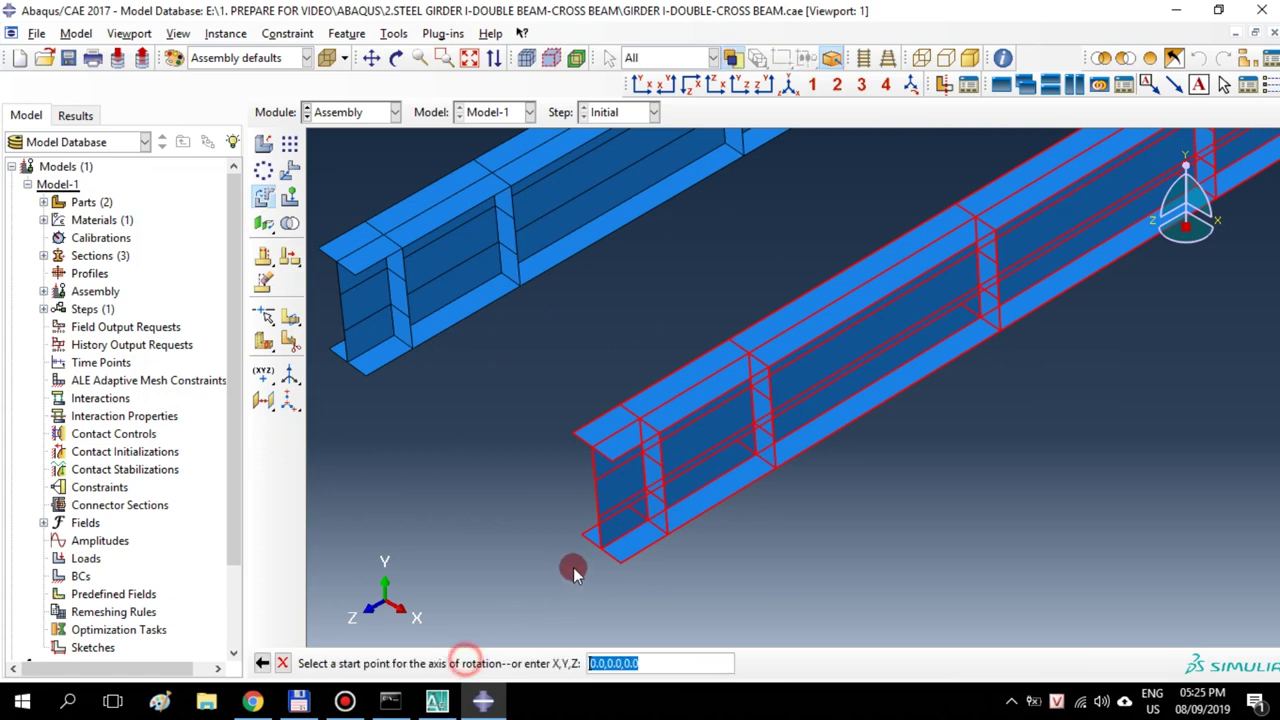
left_click(613, 542)
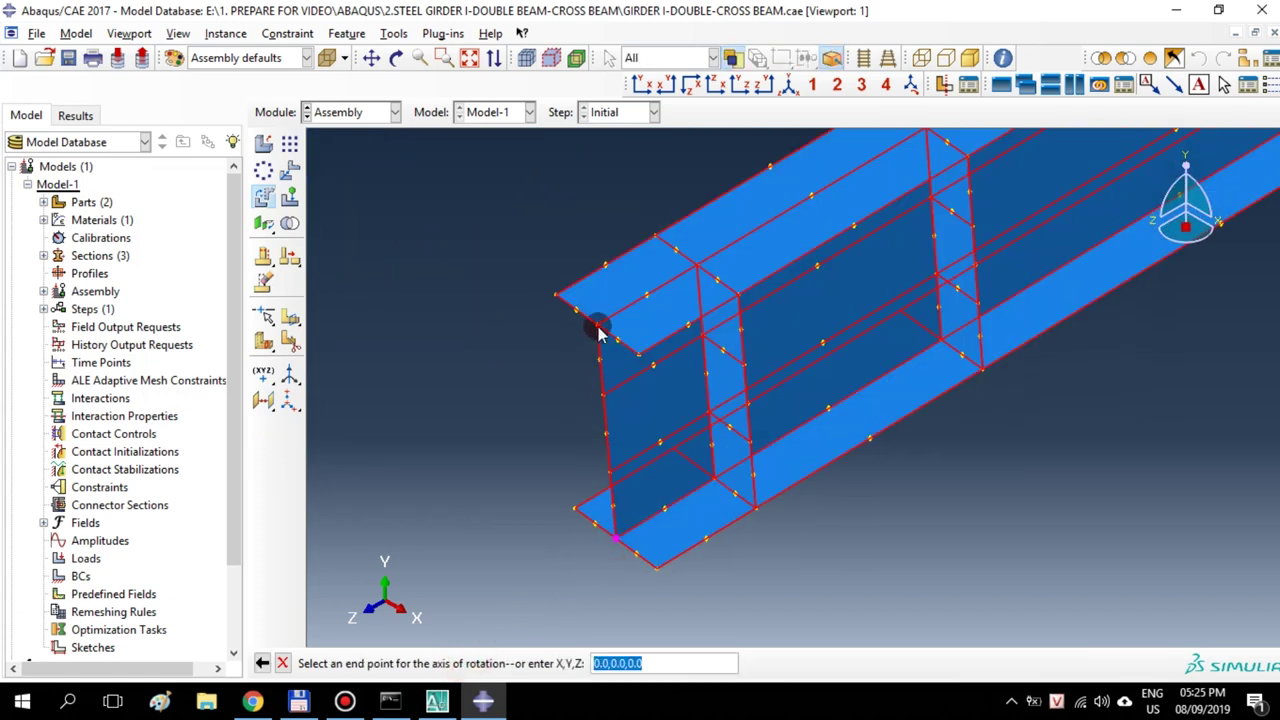
left_click(598, 330)
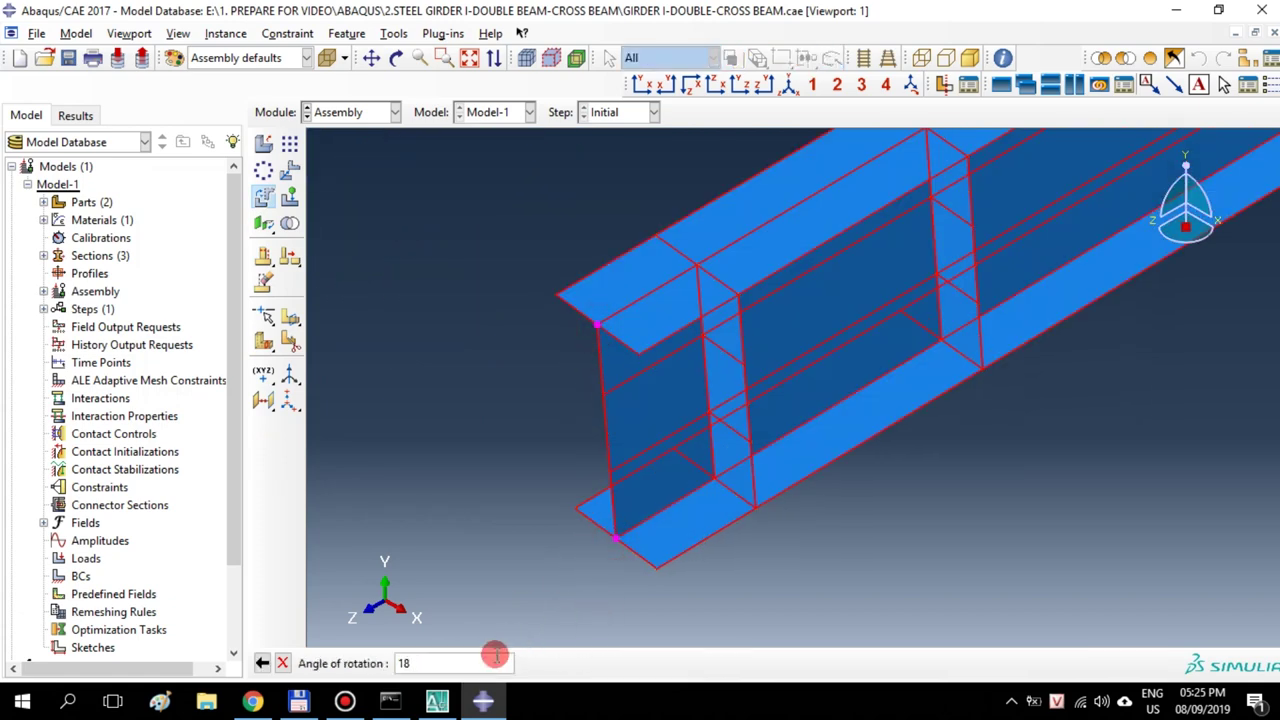
key("Return")
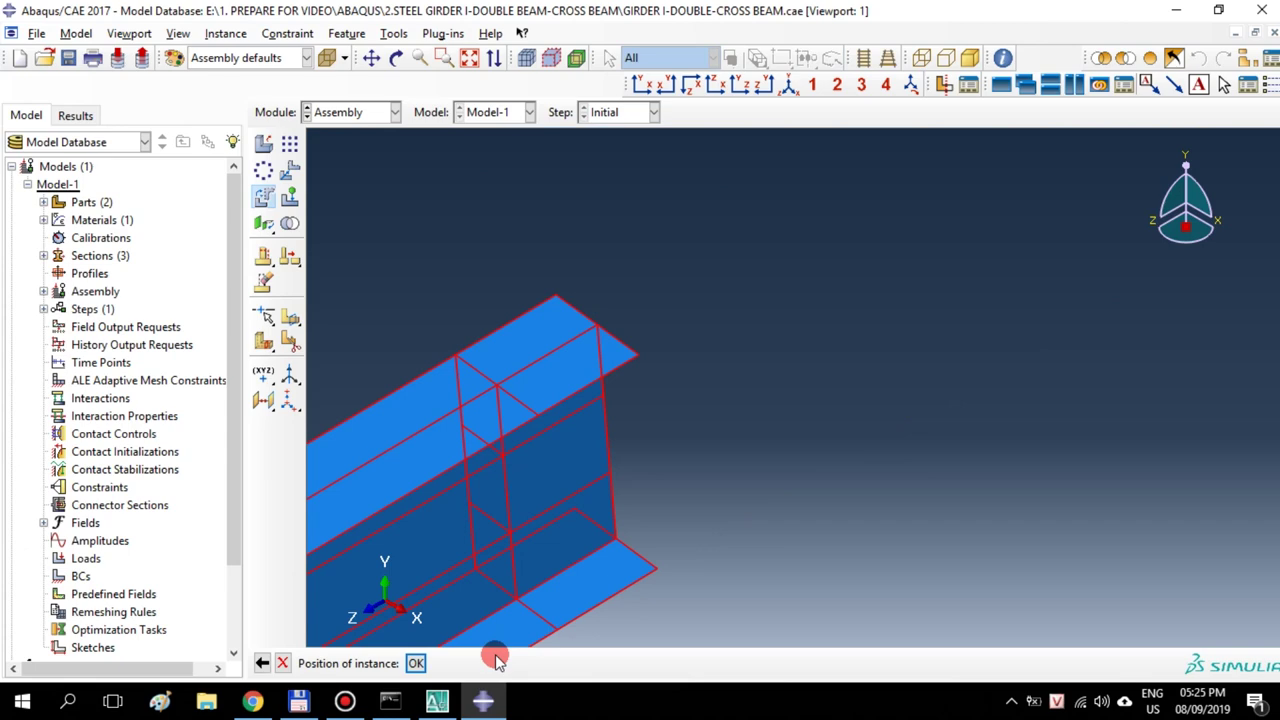
left_click(416, 663)
Translate the rotated girder along its length, from the lower web corner at its free end to the matching corner at its other end
scroll(700, 337, "down", 5)
left_click(289, 188)
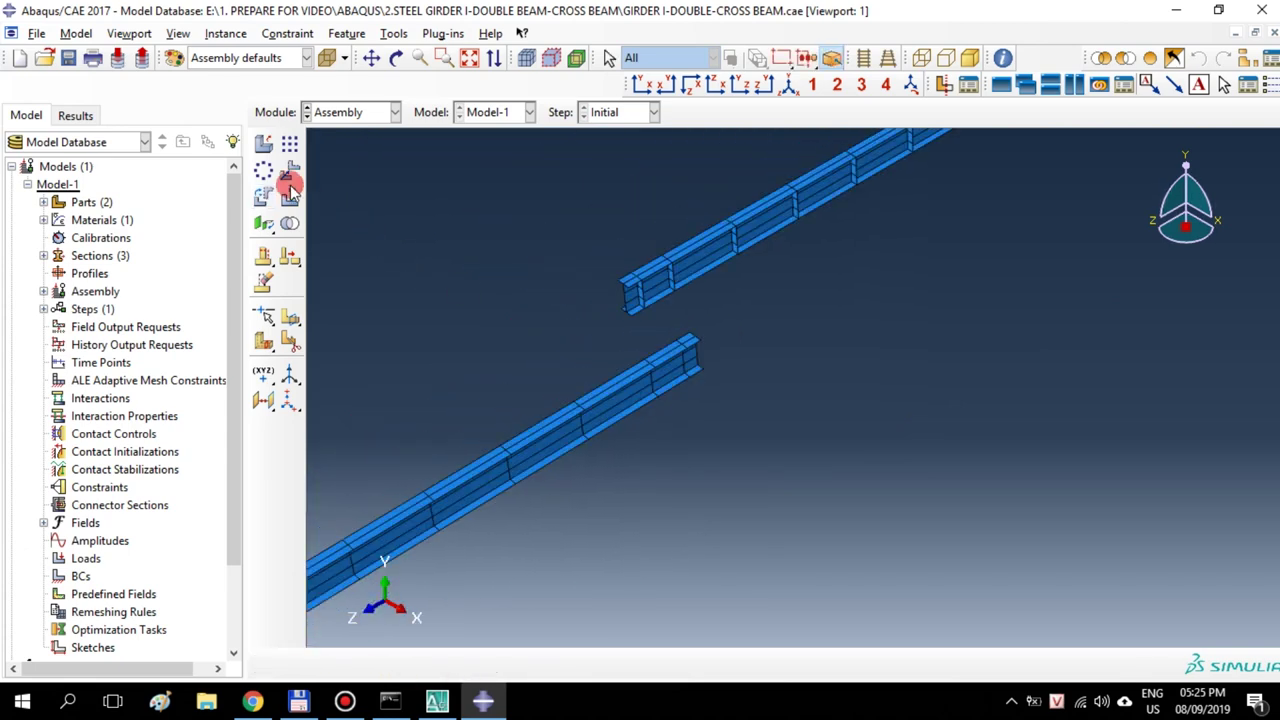
left_click(652, 386)
left_click(478, 663)
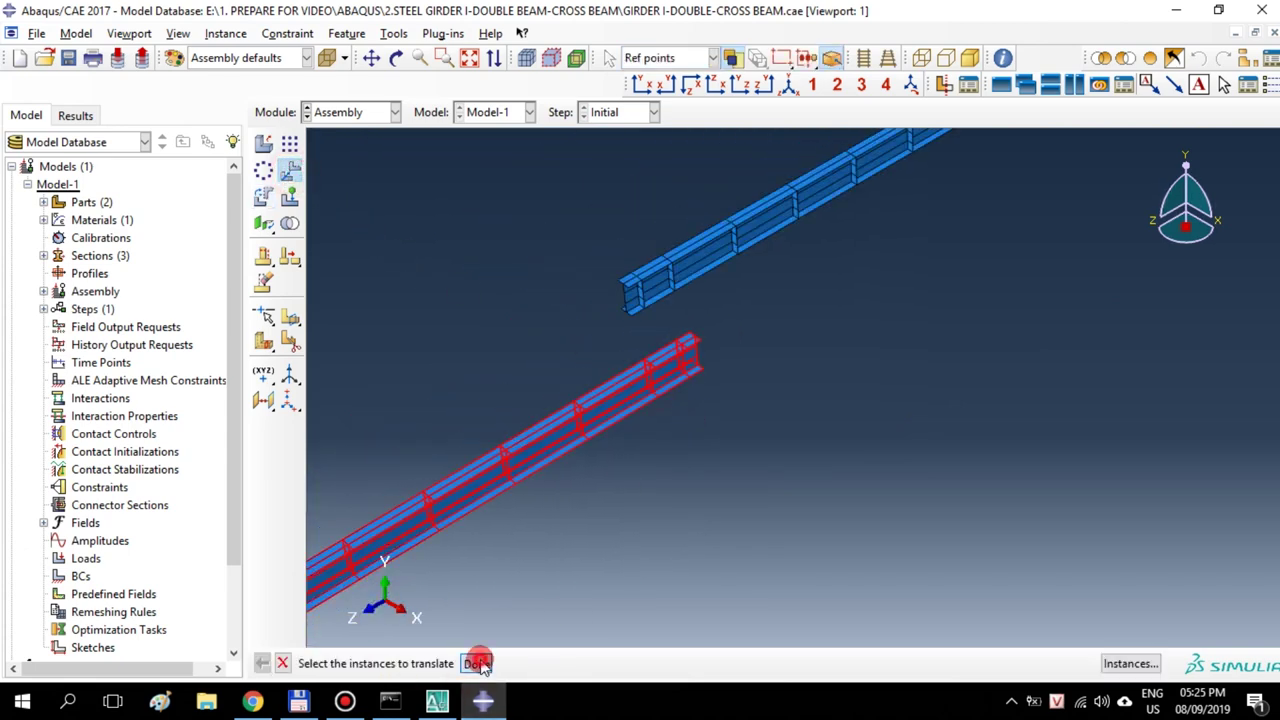
scroll(857, 417, "up", 3)
scroll(517, 514, "down", 1)
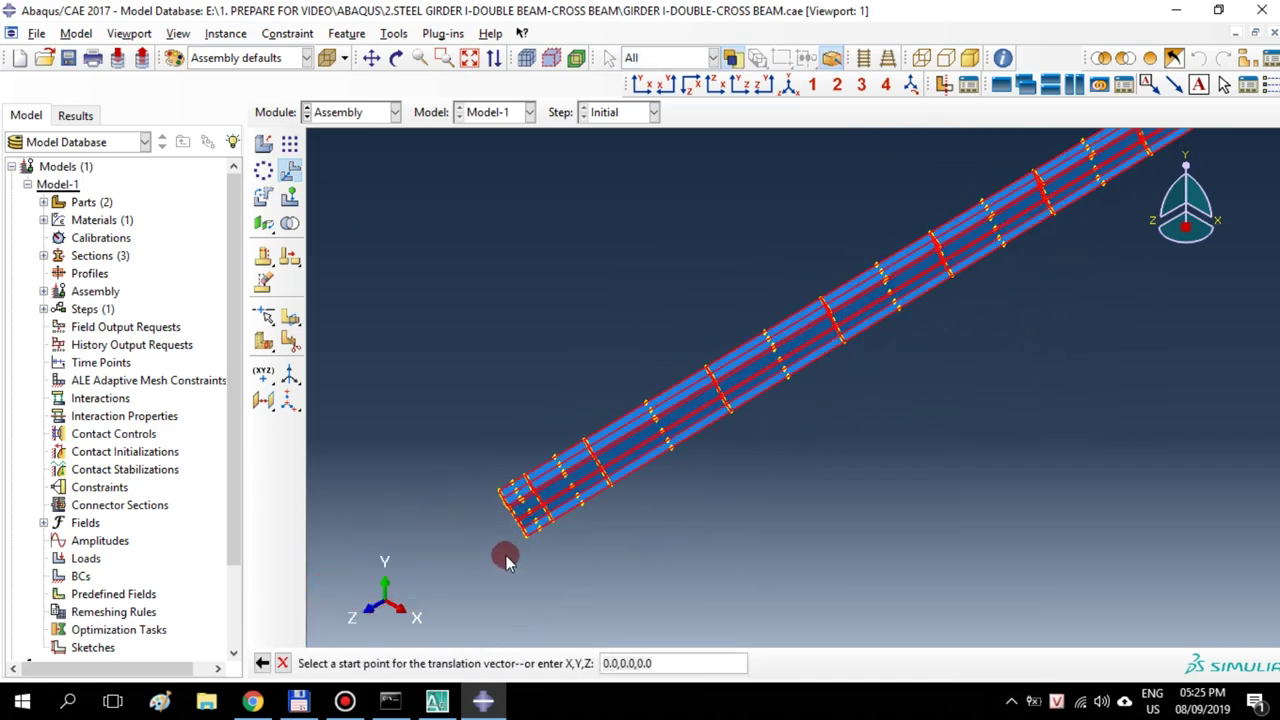
scroll(505, 560, "up", 6)
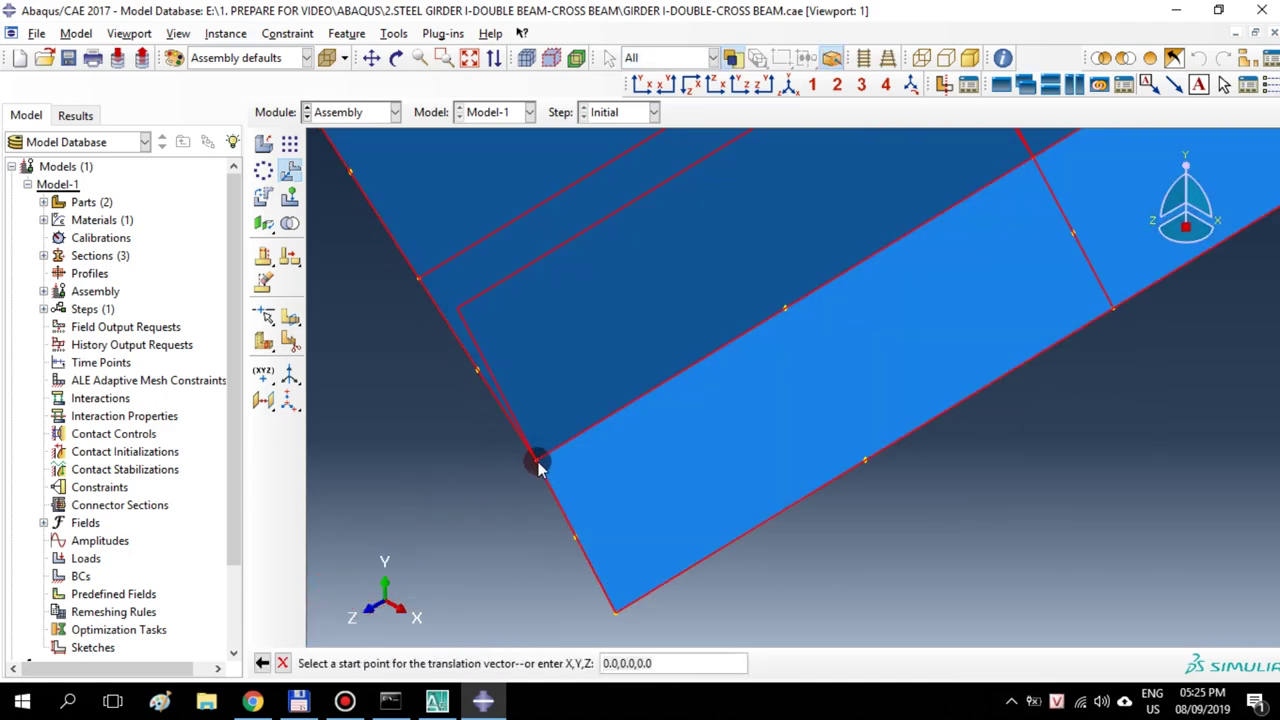
left_click(535, 462)
scroll(586, 525, "down", 8)
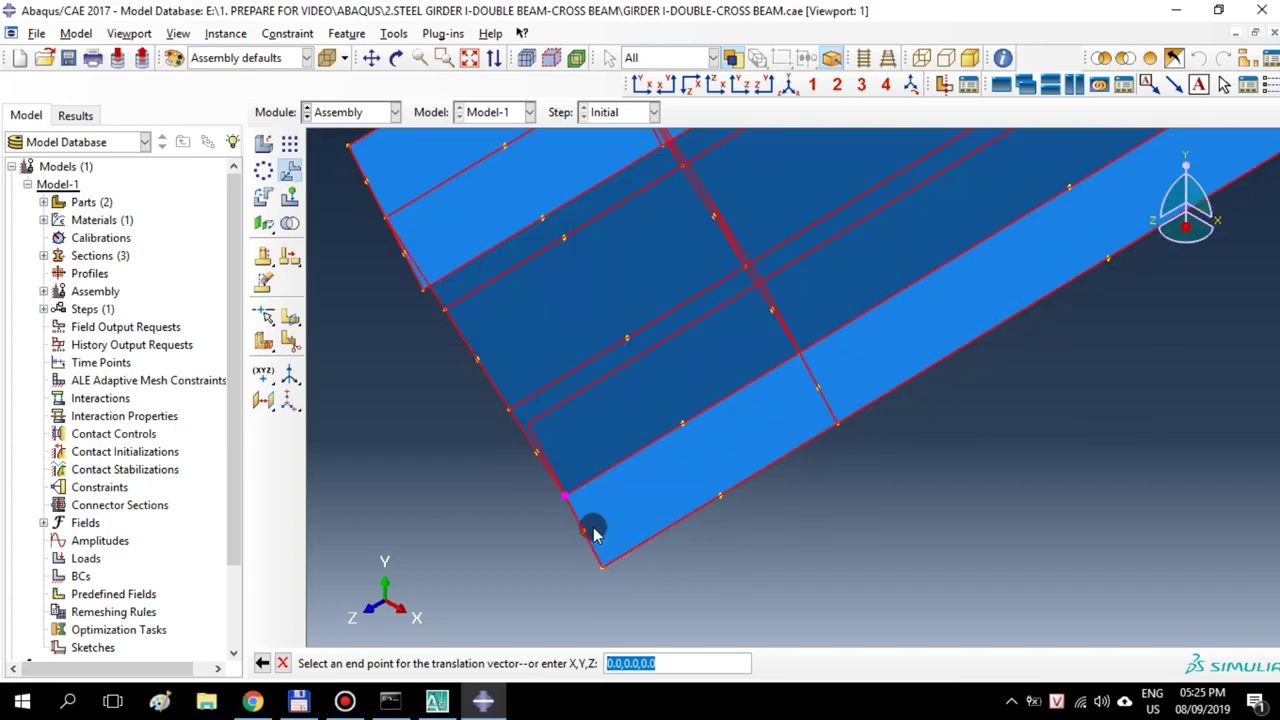
scroll(588, 520, "up", 2)
middle_click_drag(586, 514, 1017, 371)
scroll(895, 362, "up", 3)
scroll(896, 358, "up", 10)
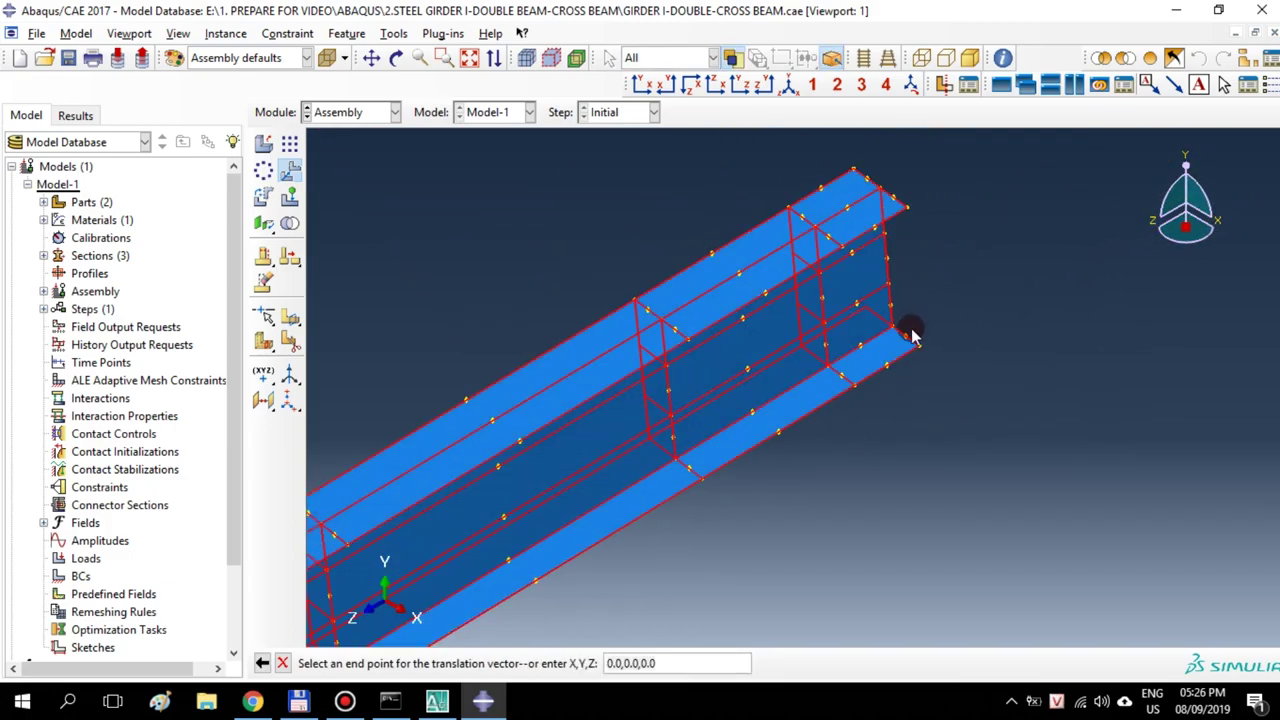
left_click(877, 322)
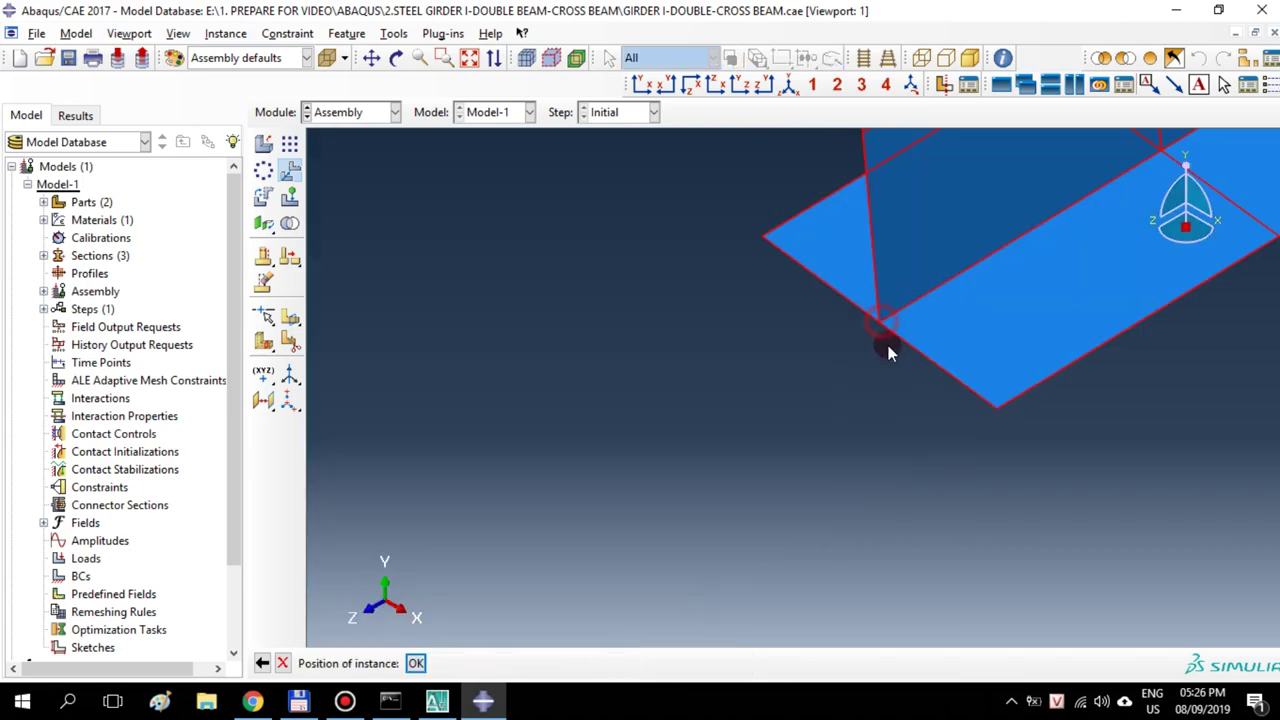
scroll(781, 487, "down", 4)
scroll(781, 487, "down", 6)
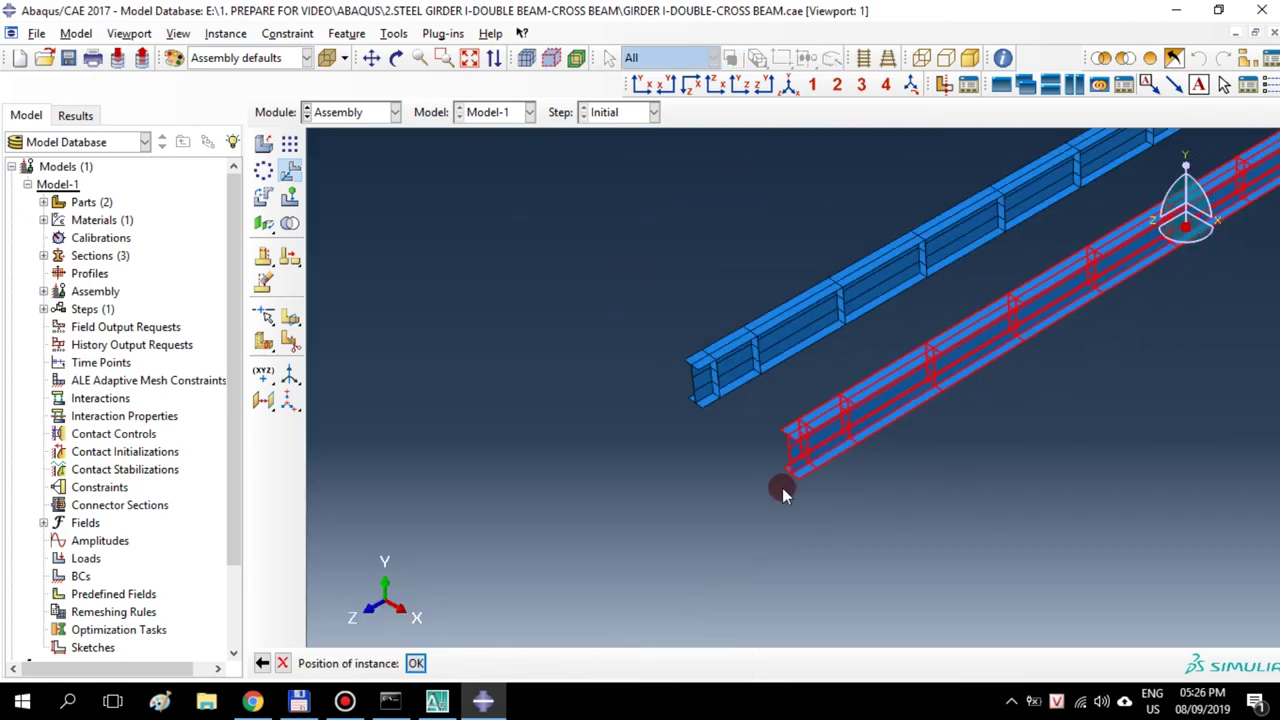
middle_click_drag(766, 480, 537, 635)
left_click(416, 663)
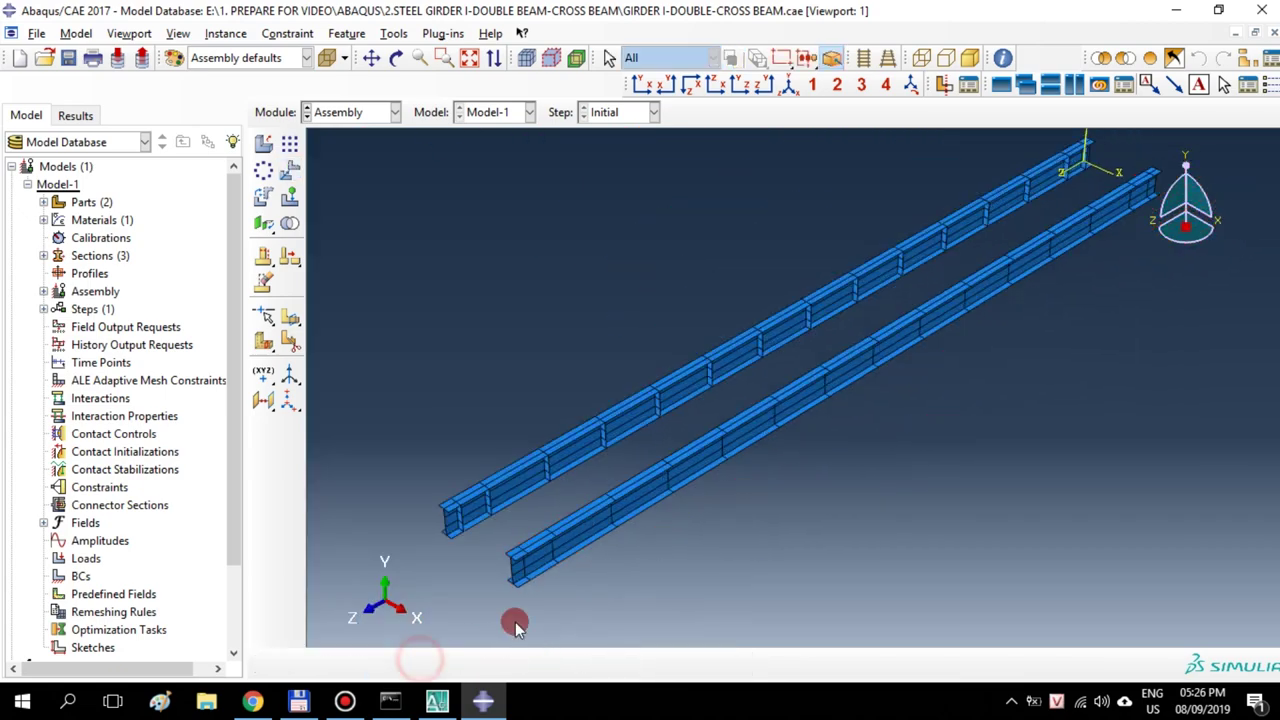
Add a dependent instance of the CROSS BEAM part to the assembly
left_click_drag(511, 596, 654, 478, "ctrl+alt")
scroll(819, 454, "up", 6)
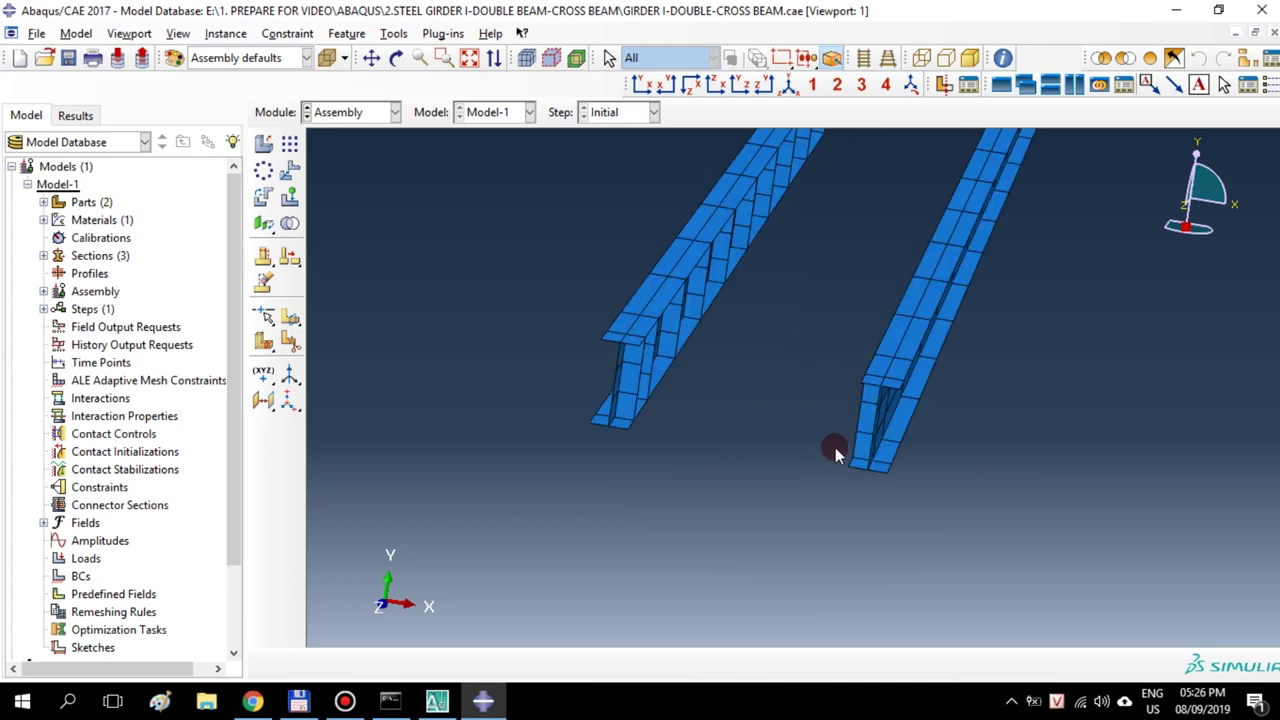
scroll(831, 451, "down", 2)
scroll(750, 520, "down", 3)
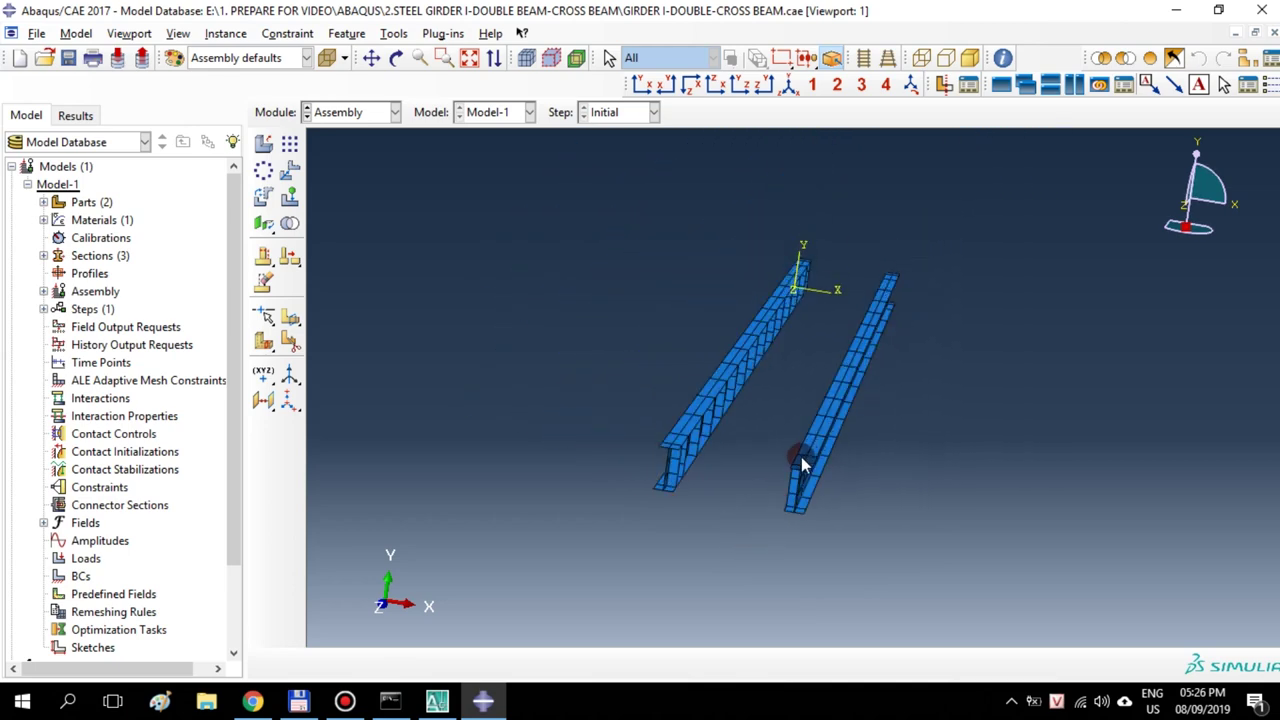
middle_click_drag(801, 462, 794, 482, "ctrl+alt")
left_click(263, 143)
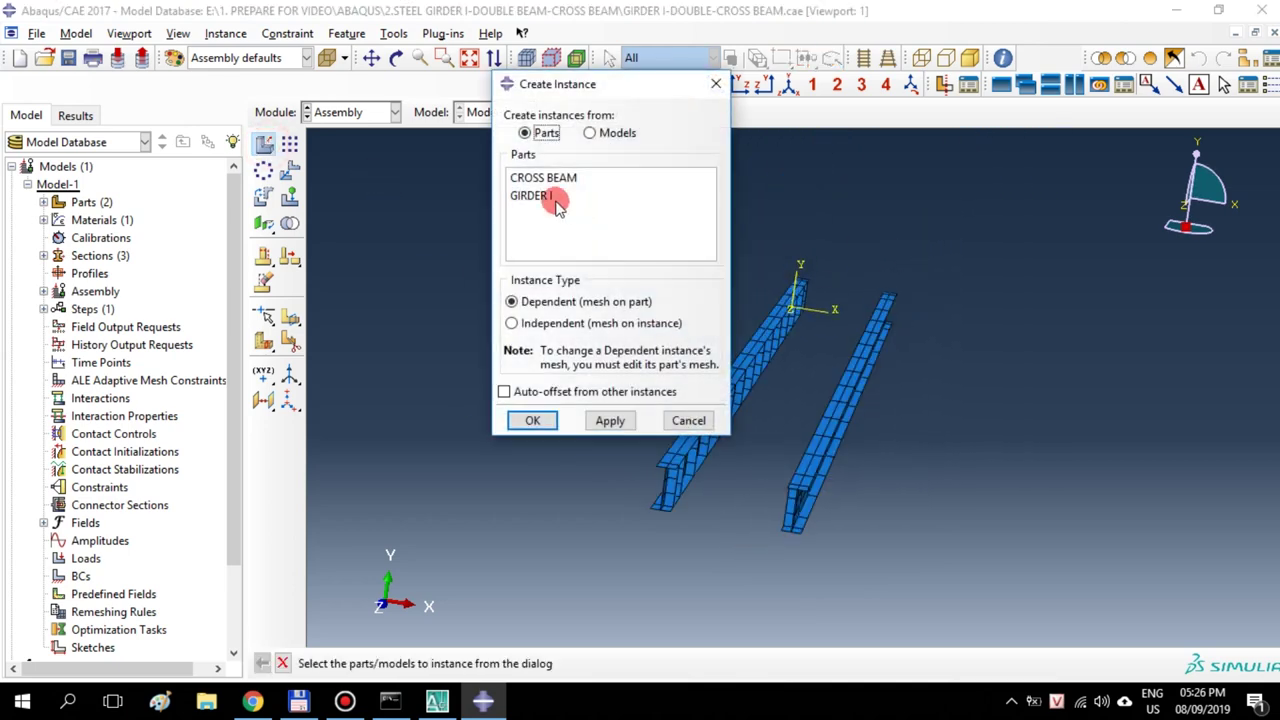
left_click(545, 178)
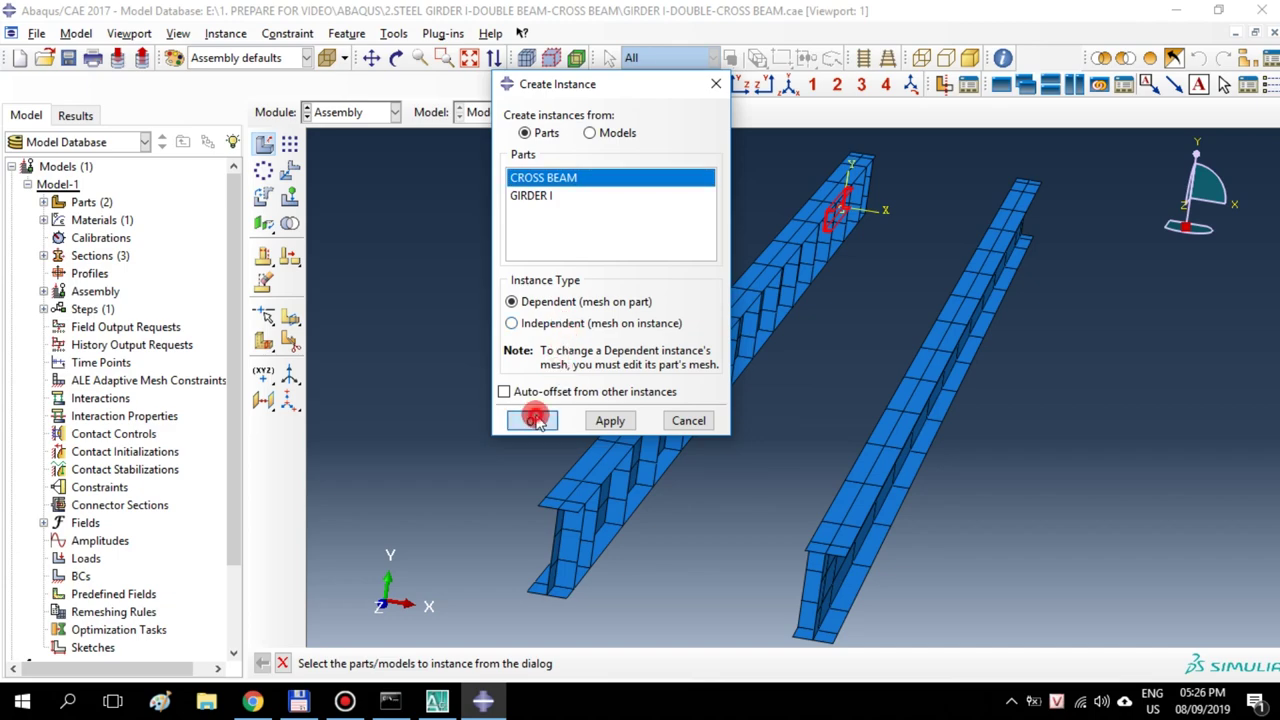
left_click(533, 420)
Rotate the cross beam instance about the vertical web edge at its origin end so that it runs across towards the second girder
left_click_drag(645, 470, 629, 271, "ctrl+alt")
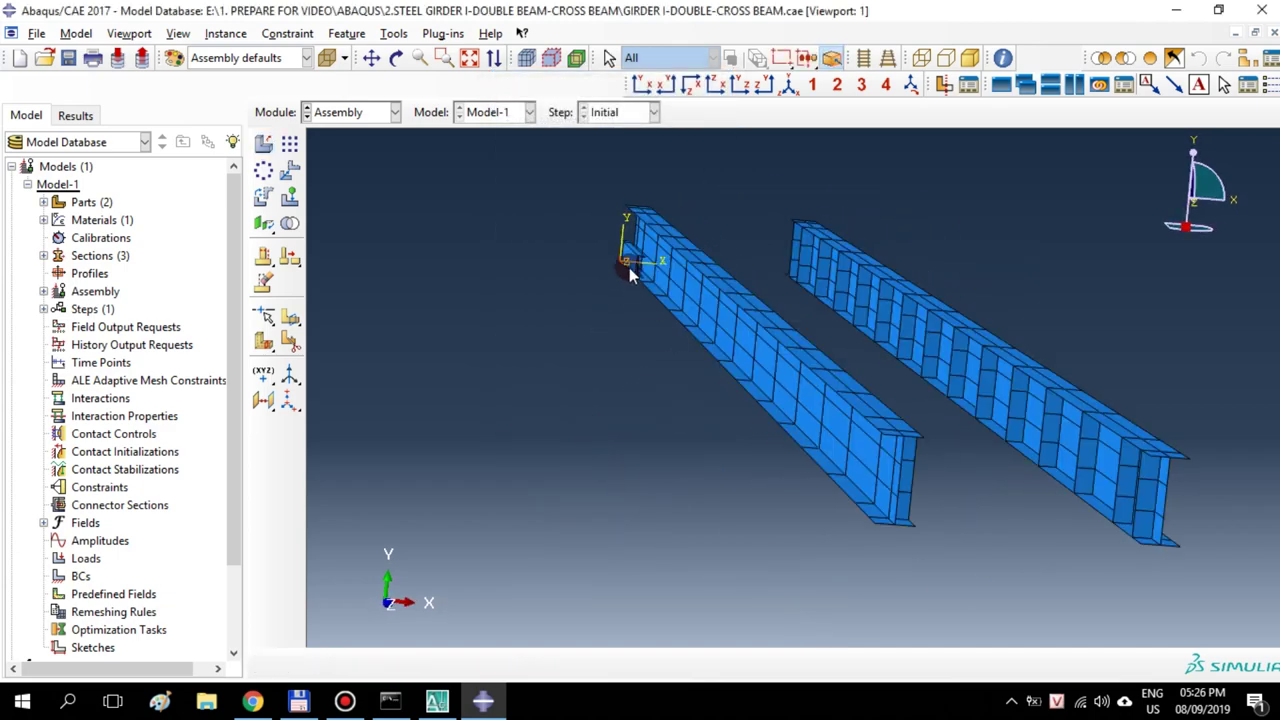
scroll(646, 251, "up", 5)
scroll(640, 262, "up", 2)
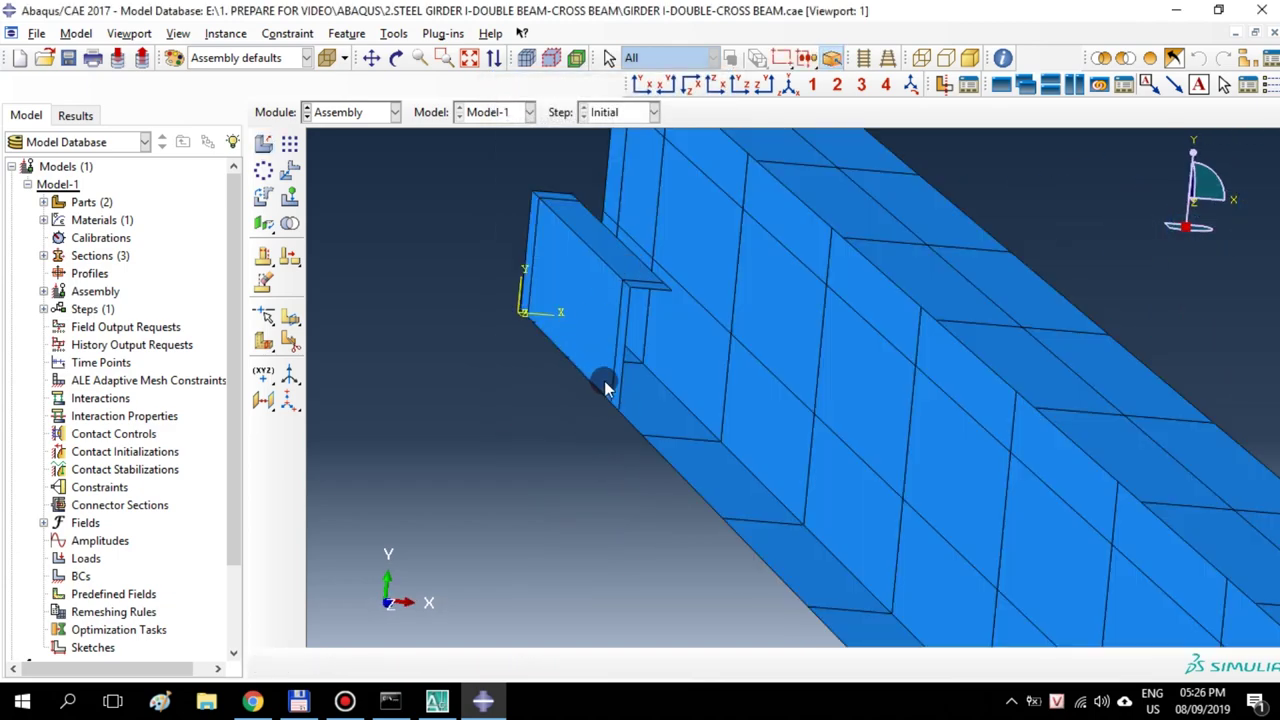
left_click_drag(604, 387, 596, 420, "ctrl+alt")
middle_click_drag(903, 314, 822, 452, "ctrl+alt")
left_click(263, 198)
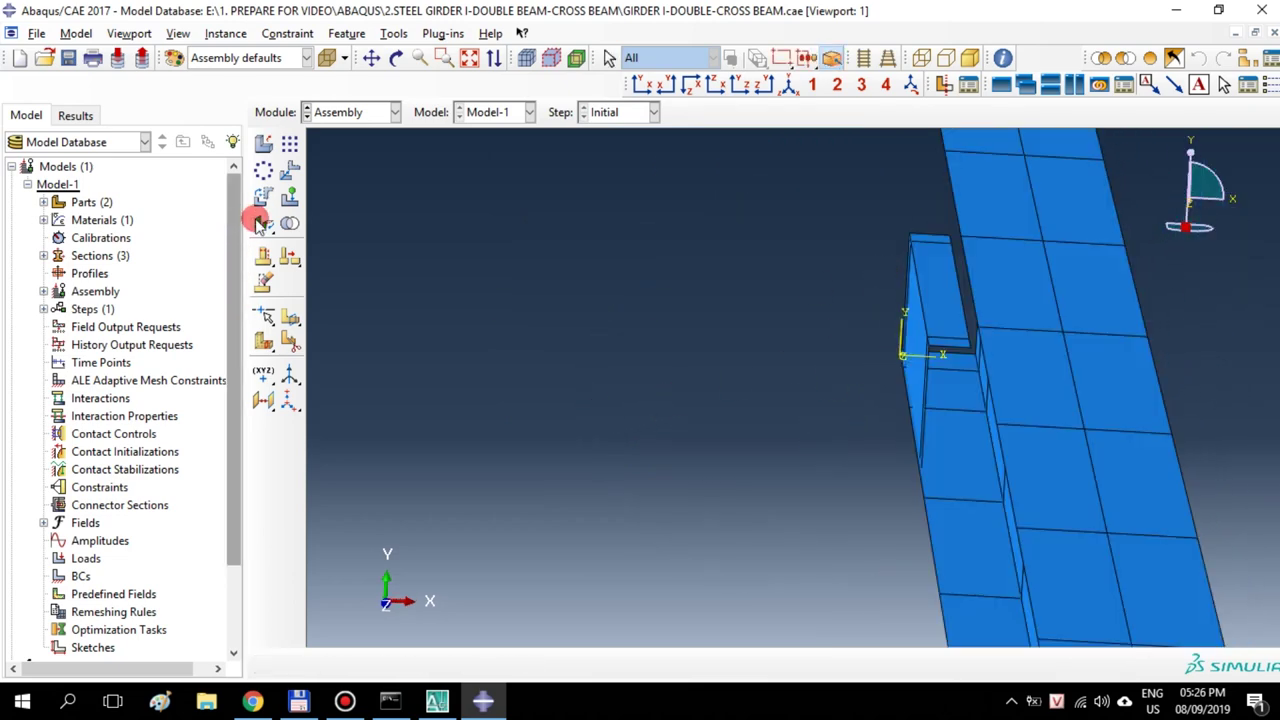
left_click(937, 271)
scroll(527, 612, "up", 1)
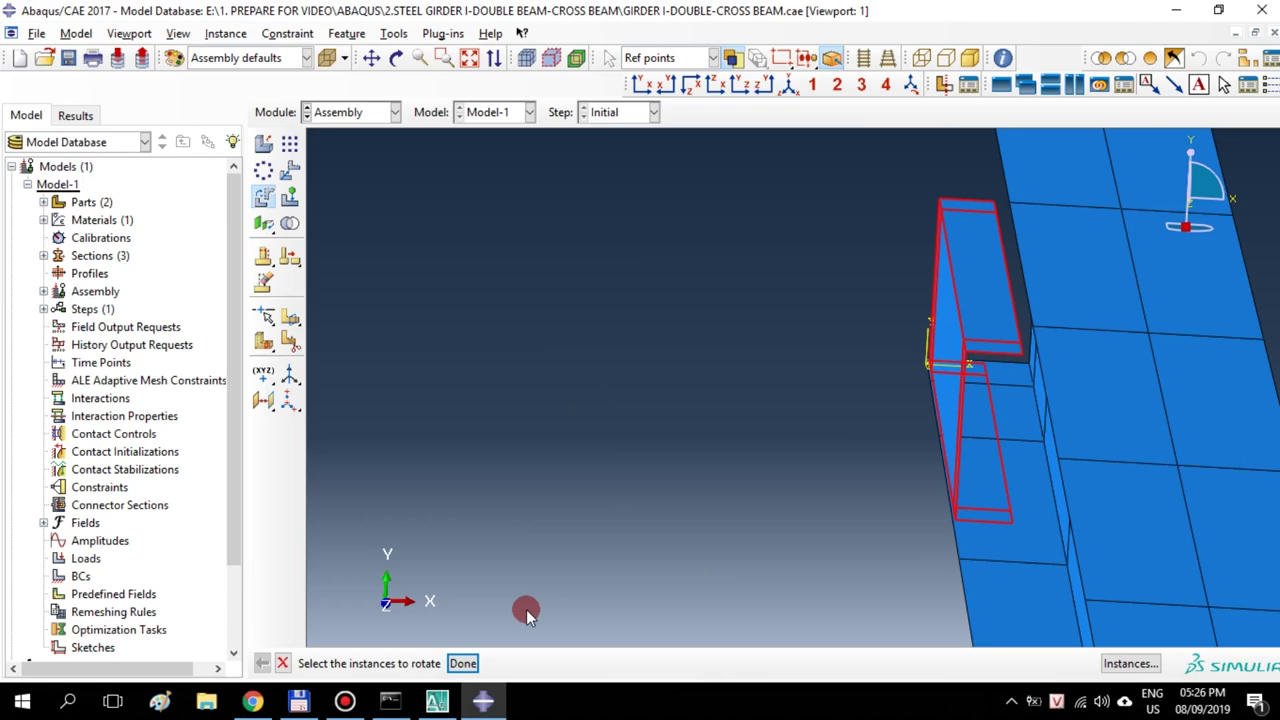
left_click(465, 665)
scroll(934, 425, "up", 3)
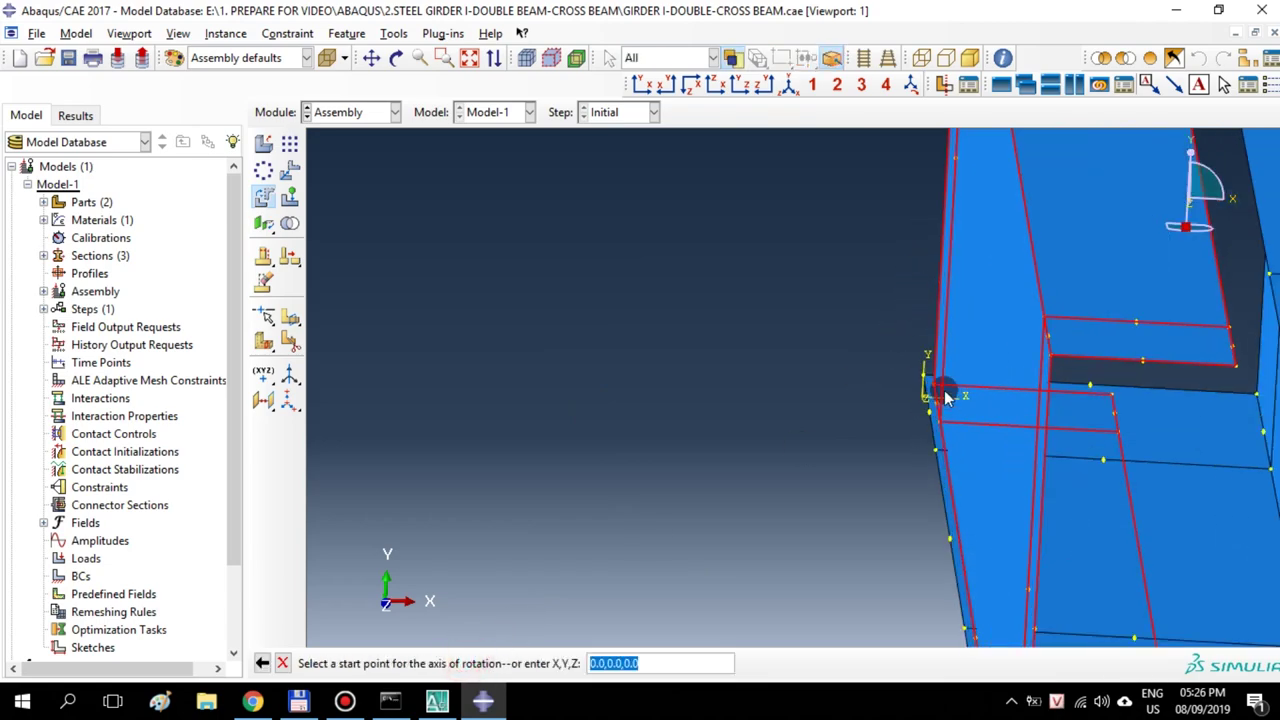
scroll(938, 394, "up", 2)
left_click(928, 386)
scroll(925, 386, "down", 4)
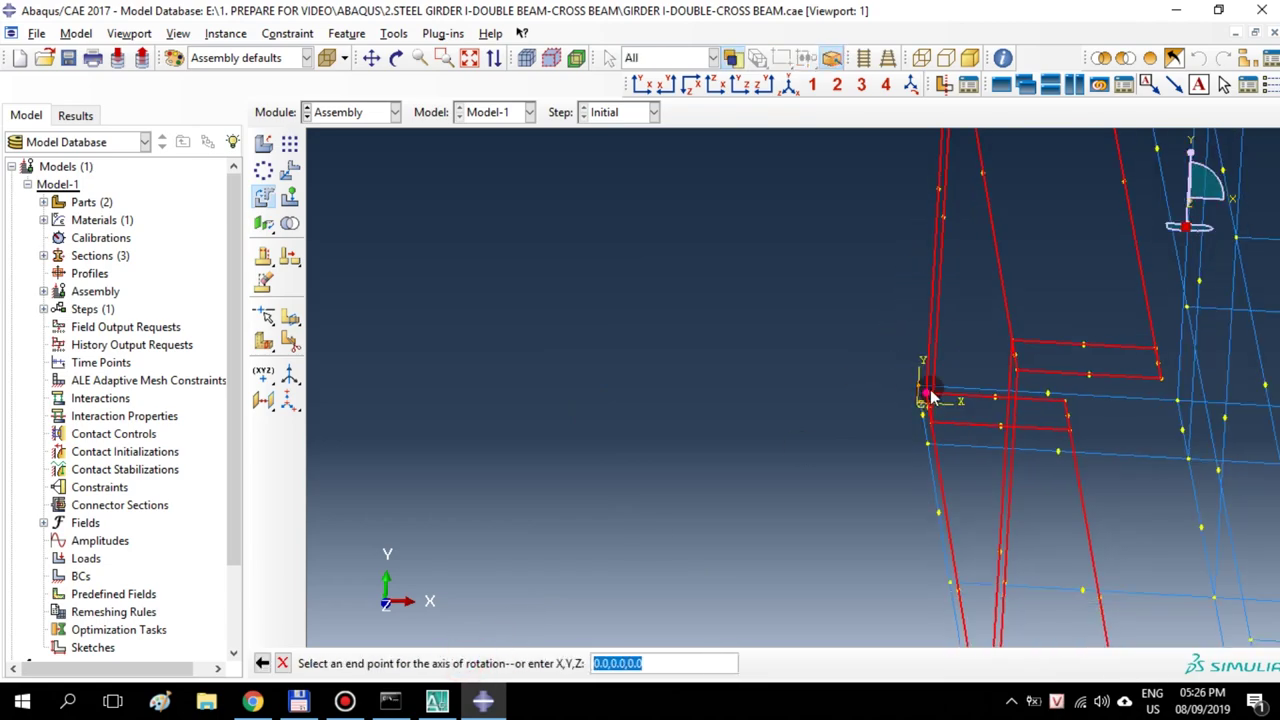
scroll(953, 203, "up", 2)
scroll(950, 200, "up", 2)
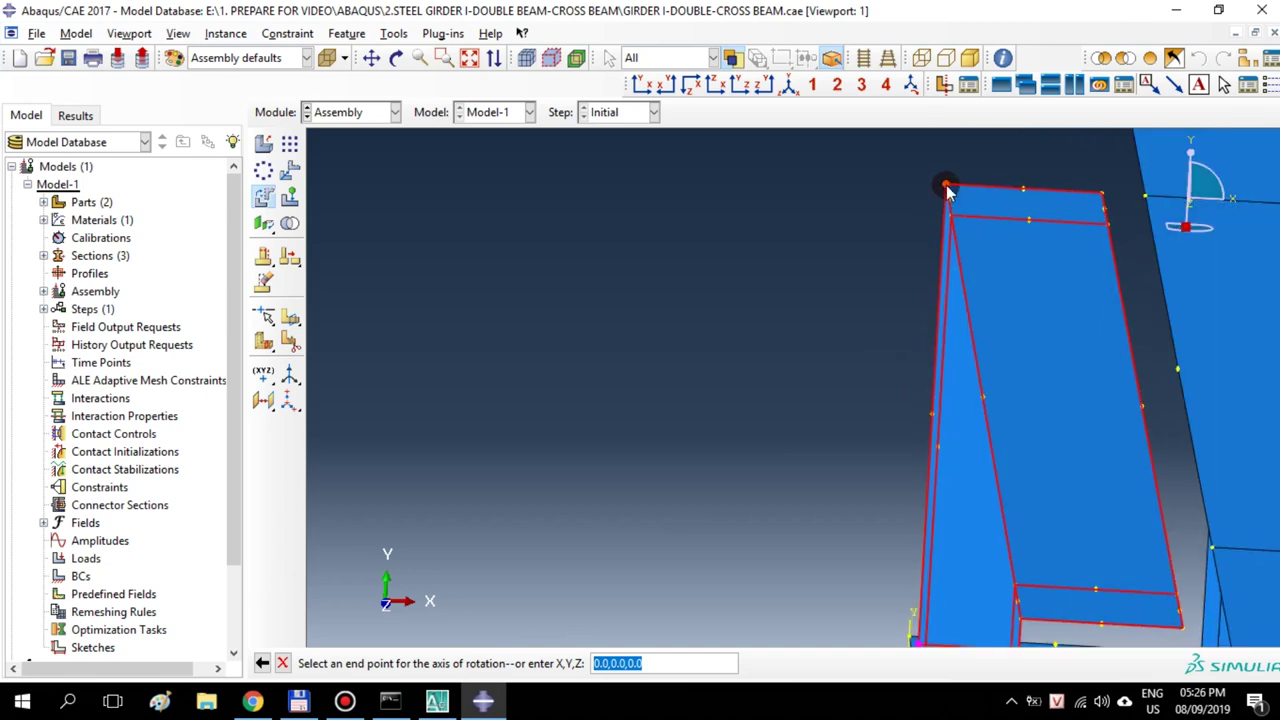
left_click(946, 187)
key("Return")
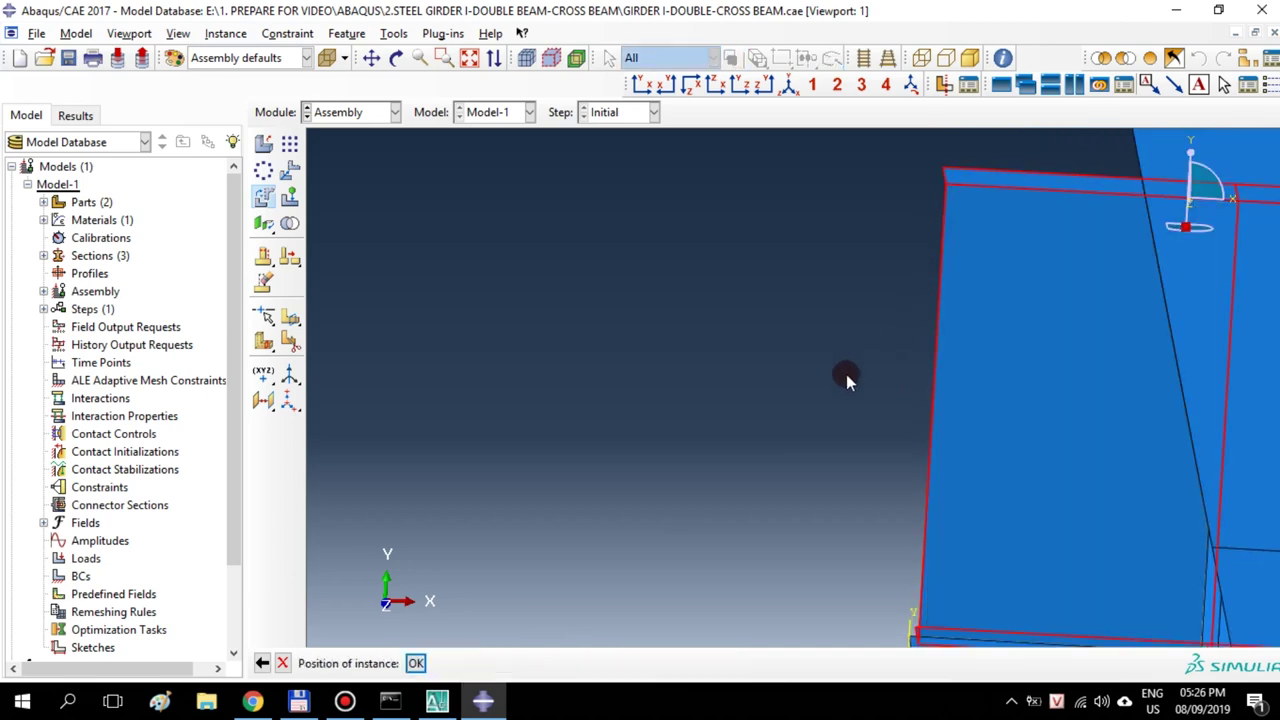
scroll(846, 374, "down", 5)
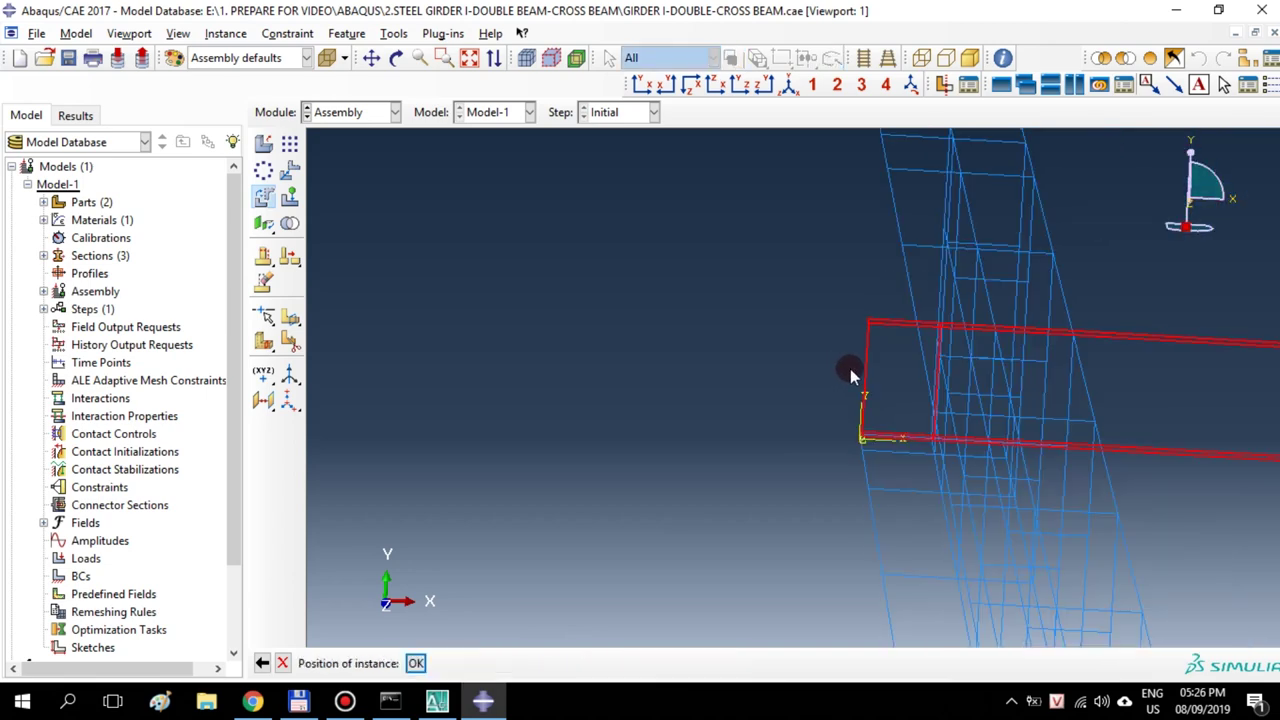
left_click(413, 663)
Translate the cross beam from its upper web corner to the inner corner of the upper partition line on the first girder's end stiffener
scroll(741, 474, "down", 3)
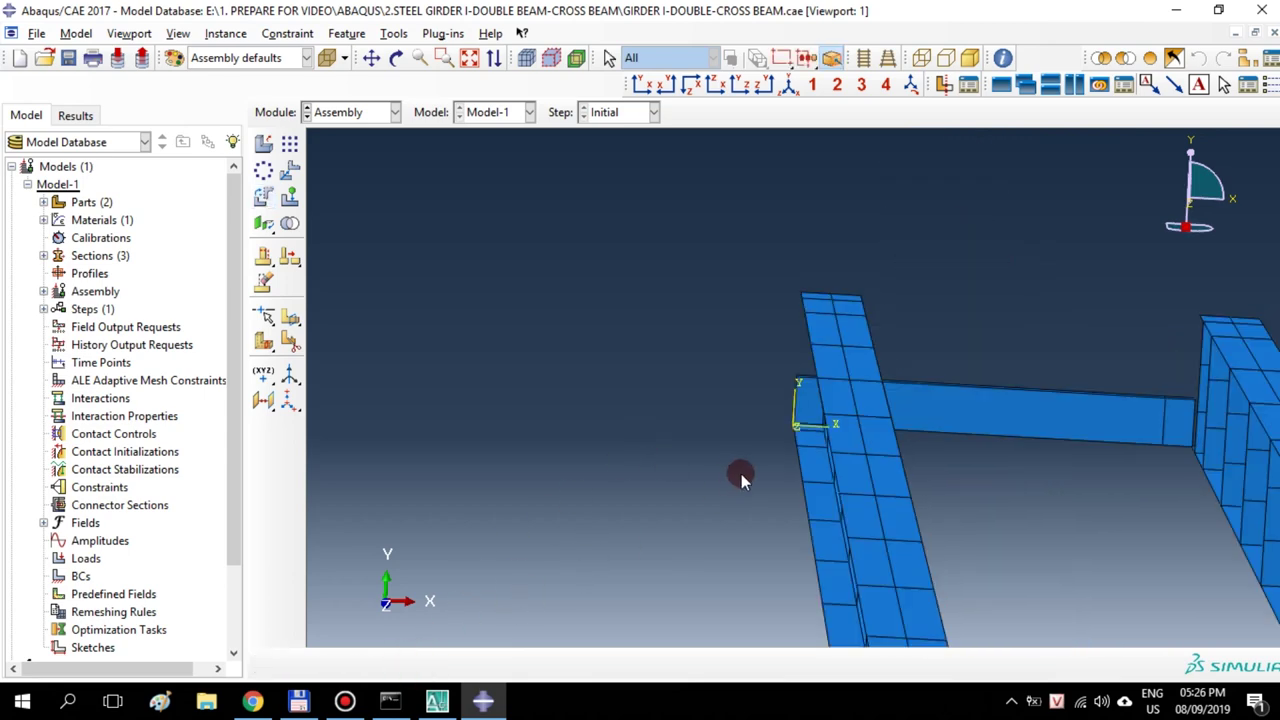
scroll(1000, 479, "up", 5)
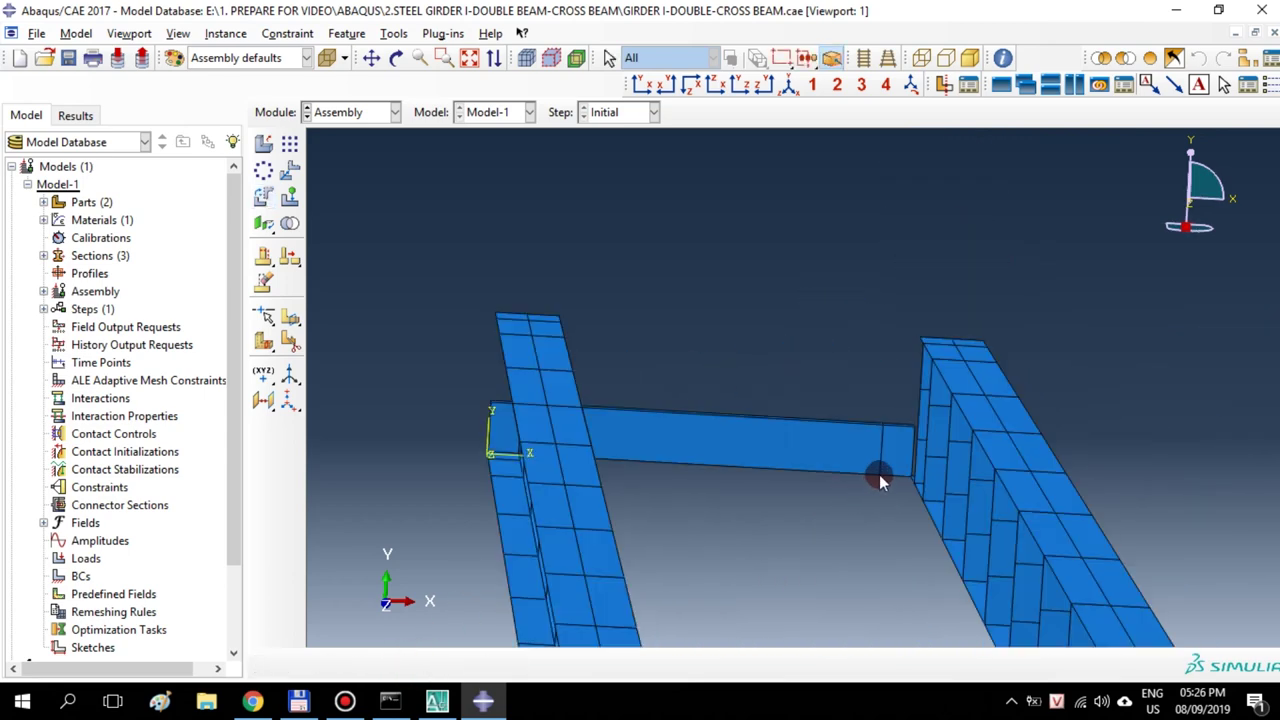
scroll(879, 473, "down", 2)
left_click(787, 80)
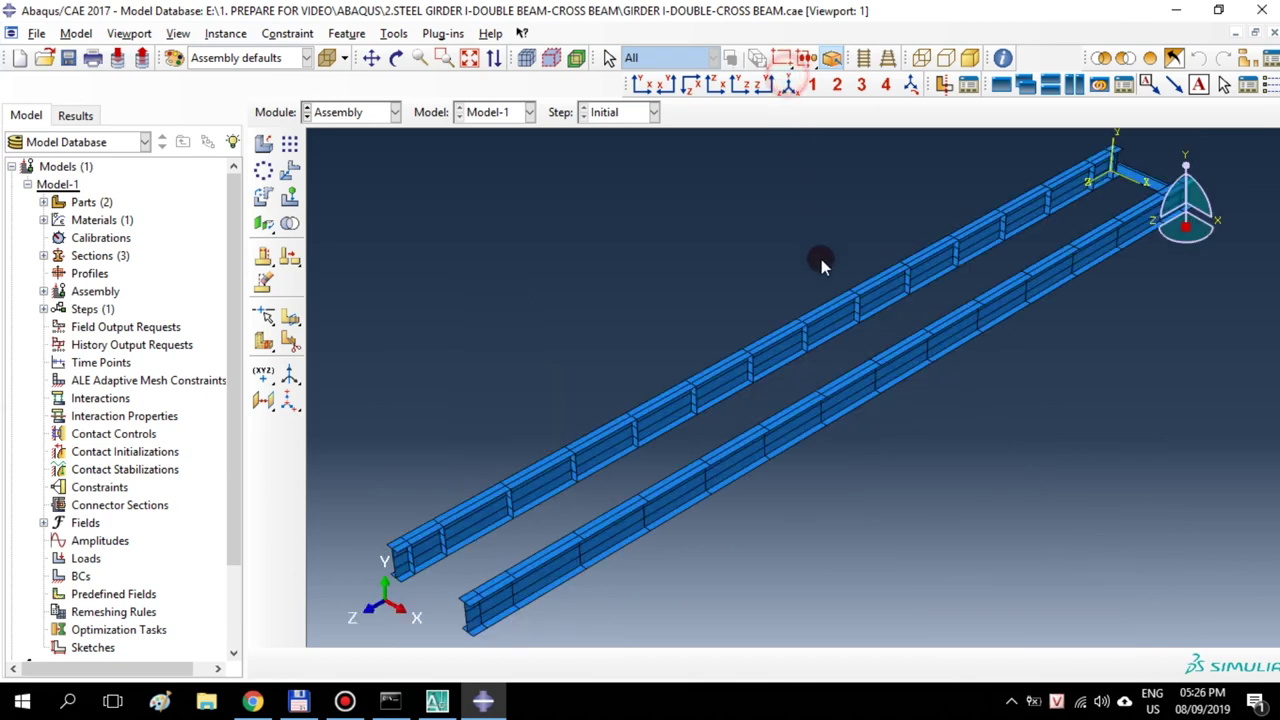
scroll(534, 474, "down", 2)
middle_click_drag(534, 474, 678, 390, "ctrl+alt")
scroll(685, 349, "up", 5)
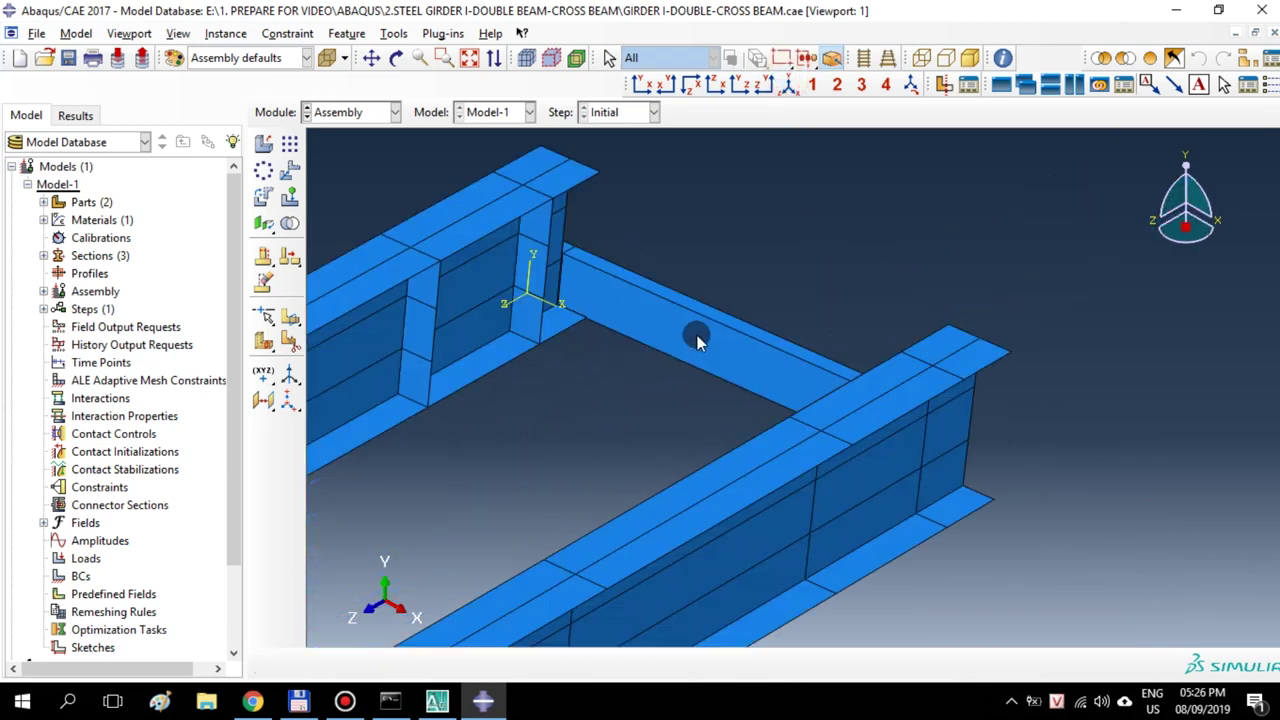
left_click(289, 170)
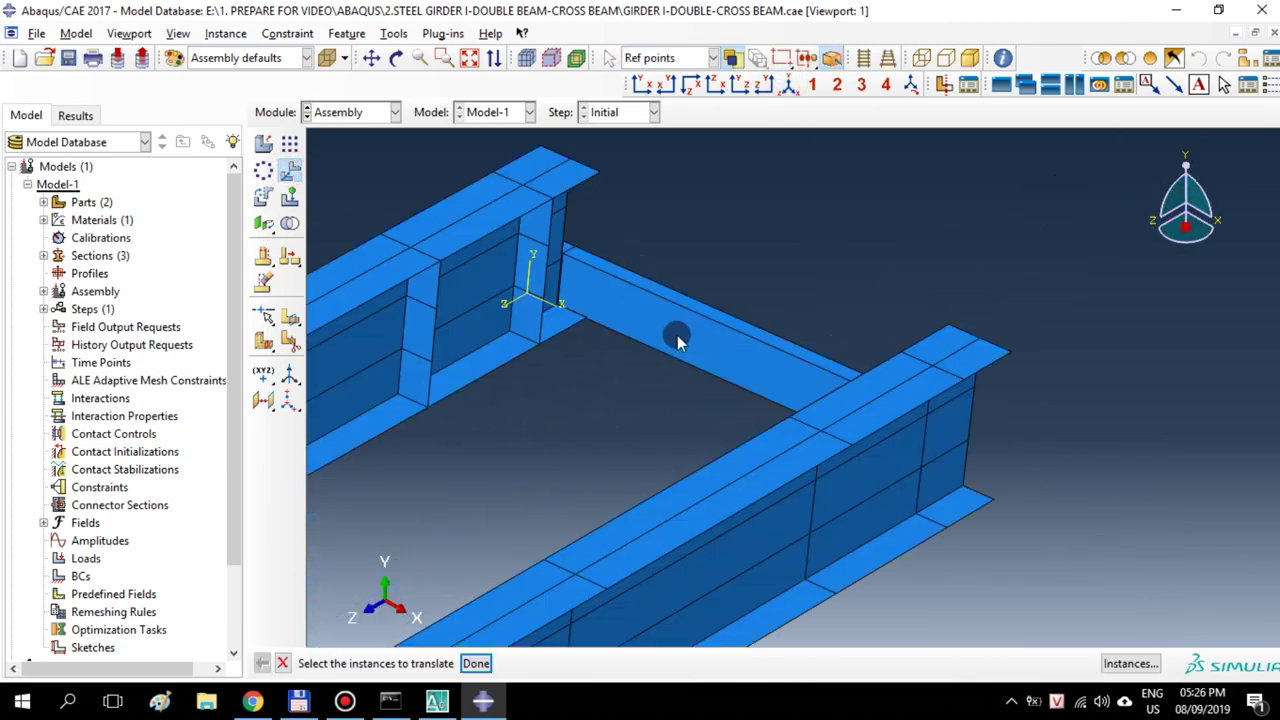
left_click(677, 337)
scroll(614, 314, "up", 4)
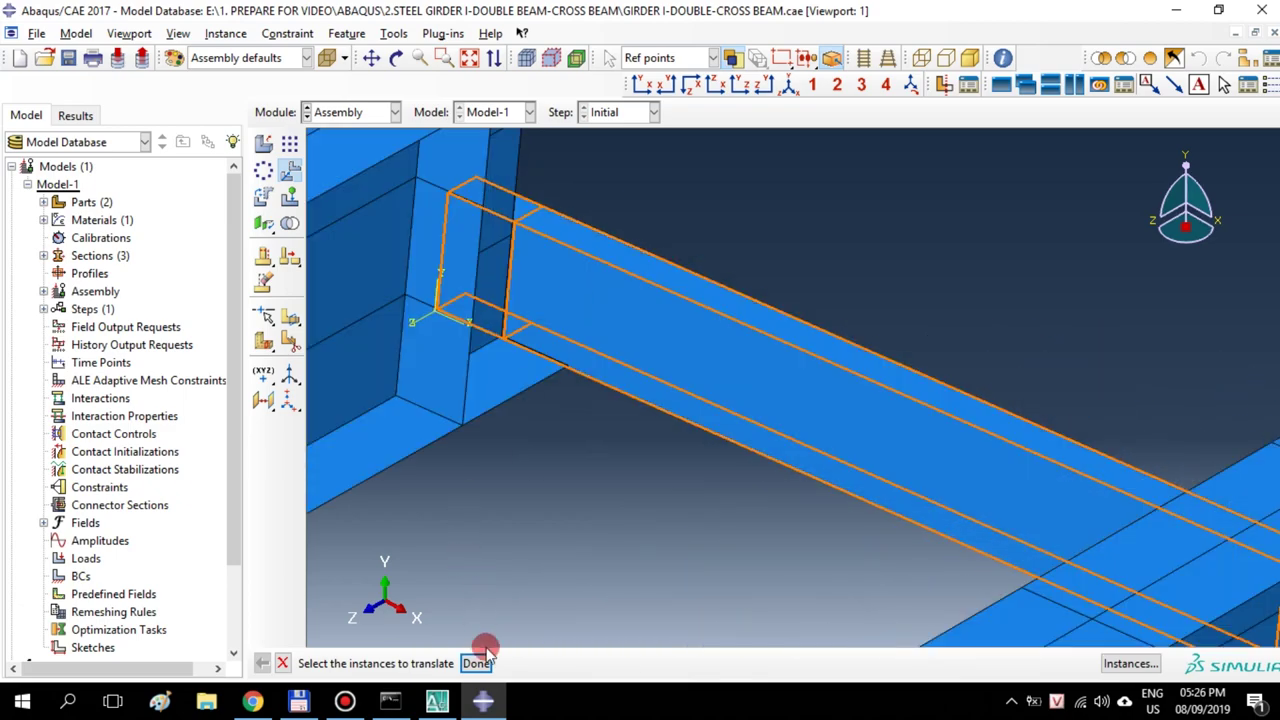
left_click(476, 663)
scroll(450, 200, "up", 1)
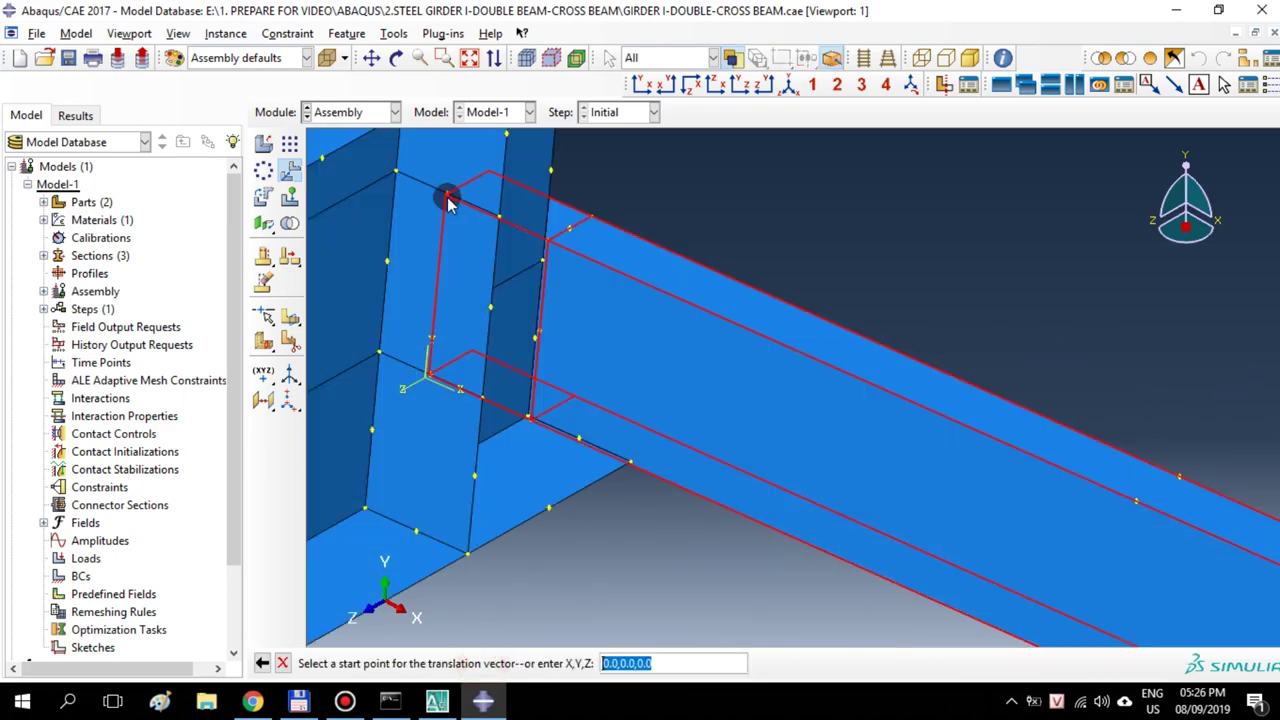
scroll(449, 200, "up", 4)
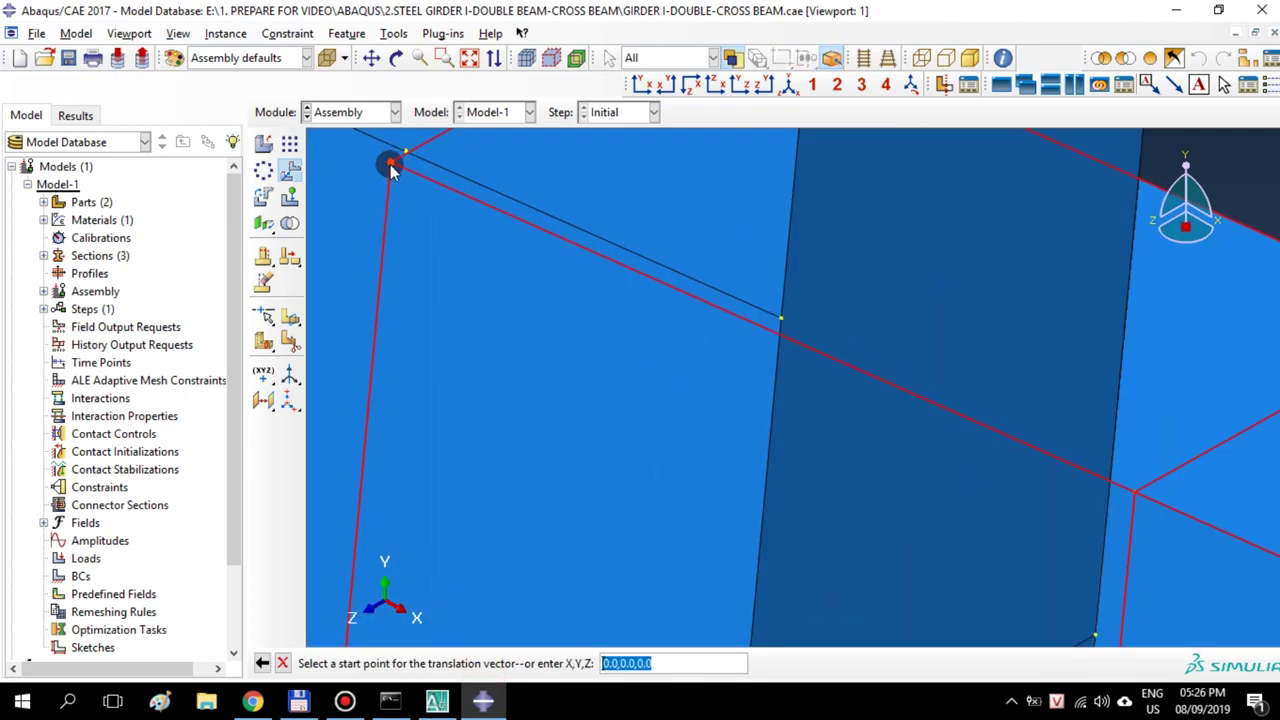
left_click(391, 168)
scroll(577, 317, "down", 5)
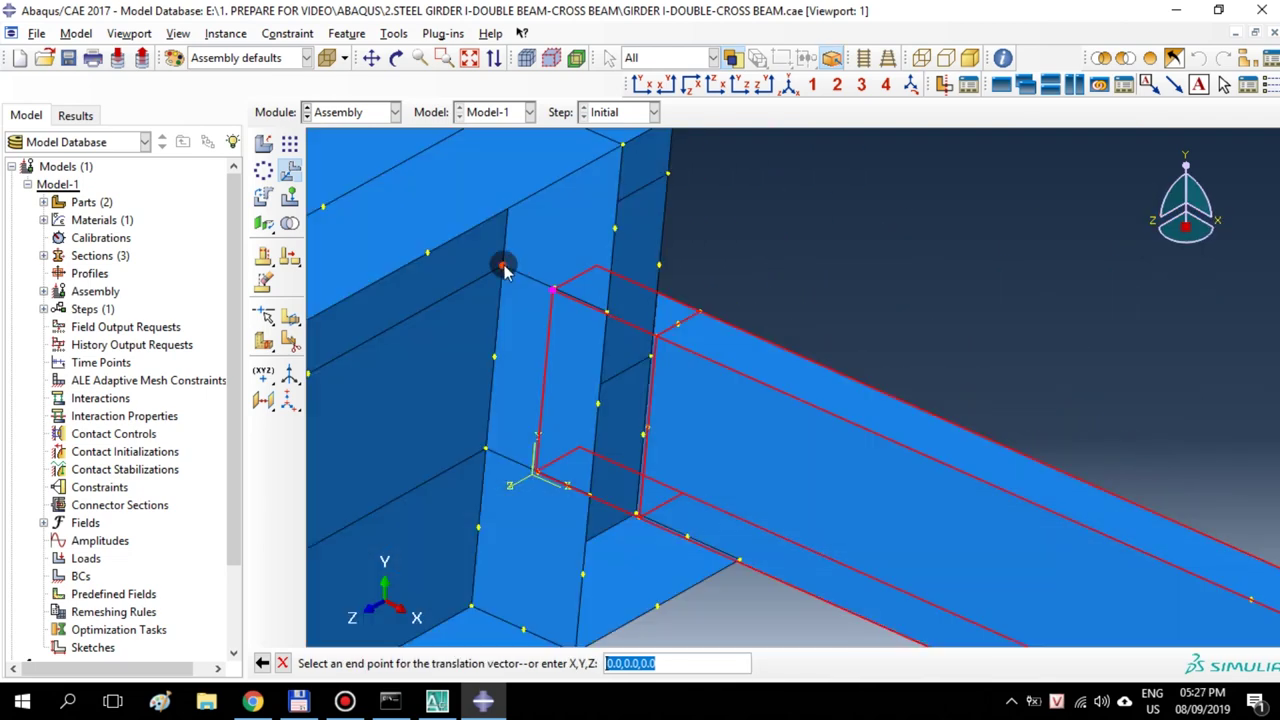
left_click(503, 267)
scroll(606, 312, "down", 5)
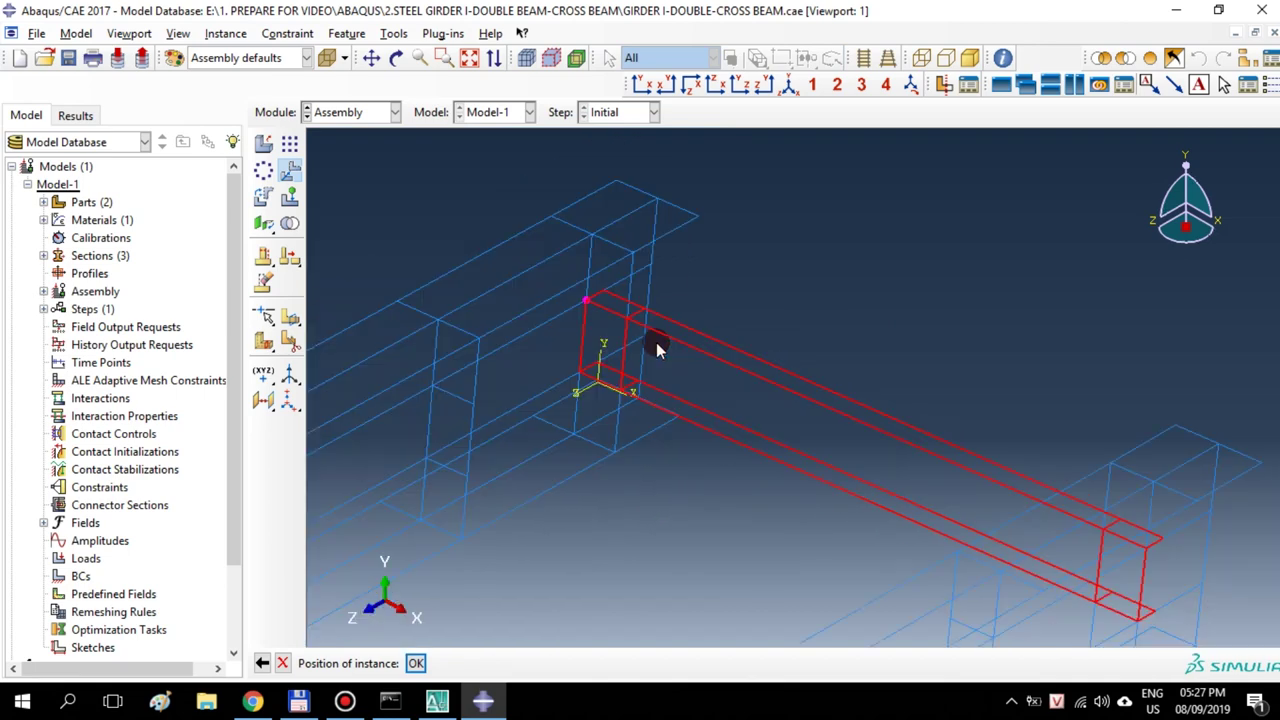
left_click(416, 663)
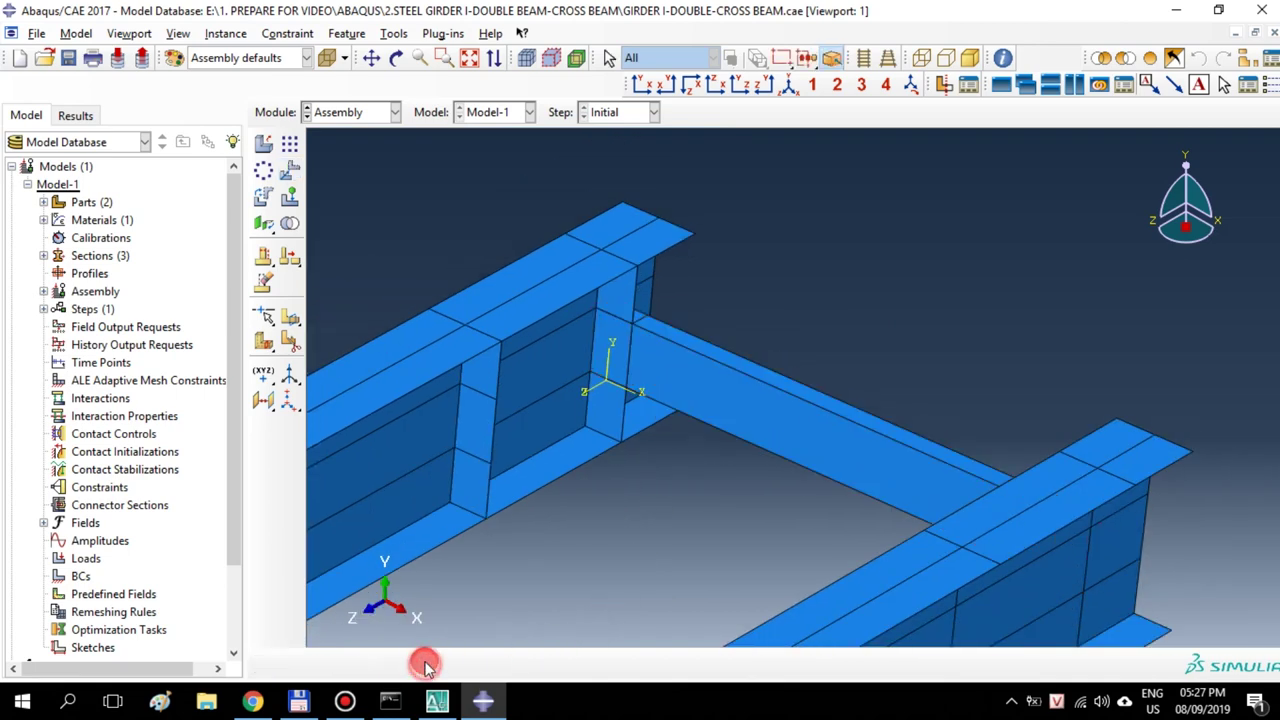
Examine the fit of the cross beam's end against the partitioned stiffener of the girder from the opposite side
scroll(720, 520, "down", 2)
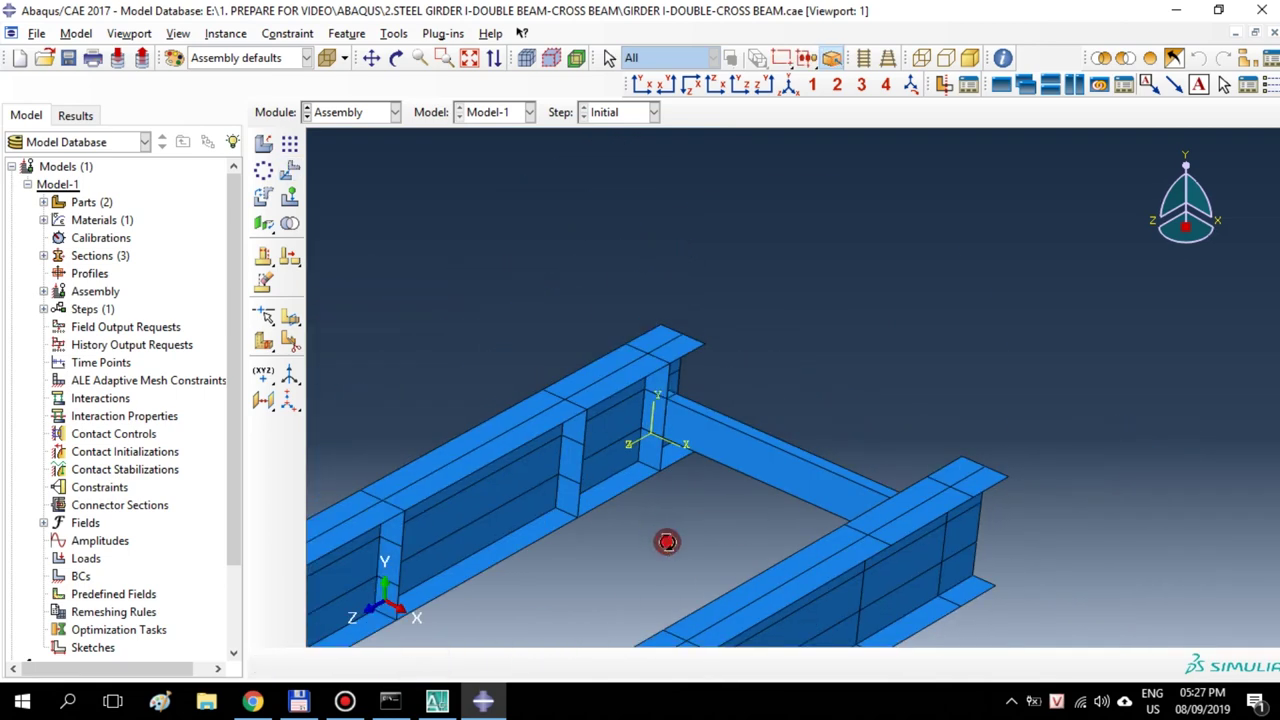
key("F3")
scroll(863, 343, "down", 4)
mouse_move(654, 531)
left_mouse_down()
mouse_move(686, 549)
mouse_move(634, 517)
mouse_move(698, 544)
mouse_move(734, 531)
mouse_move(627, 628)
mouse_move(703, 466)
left_mouse_up()
key("Escape")
key("F2")
key("Escape")
scroll(720, 480, "up", 8)
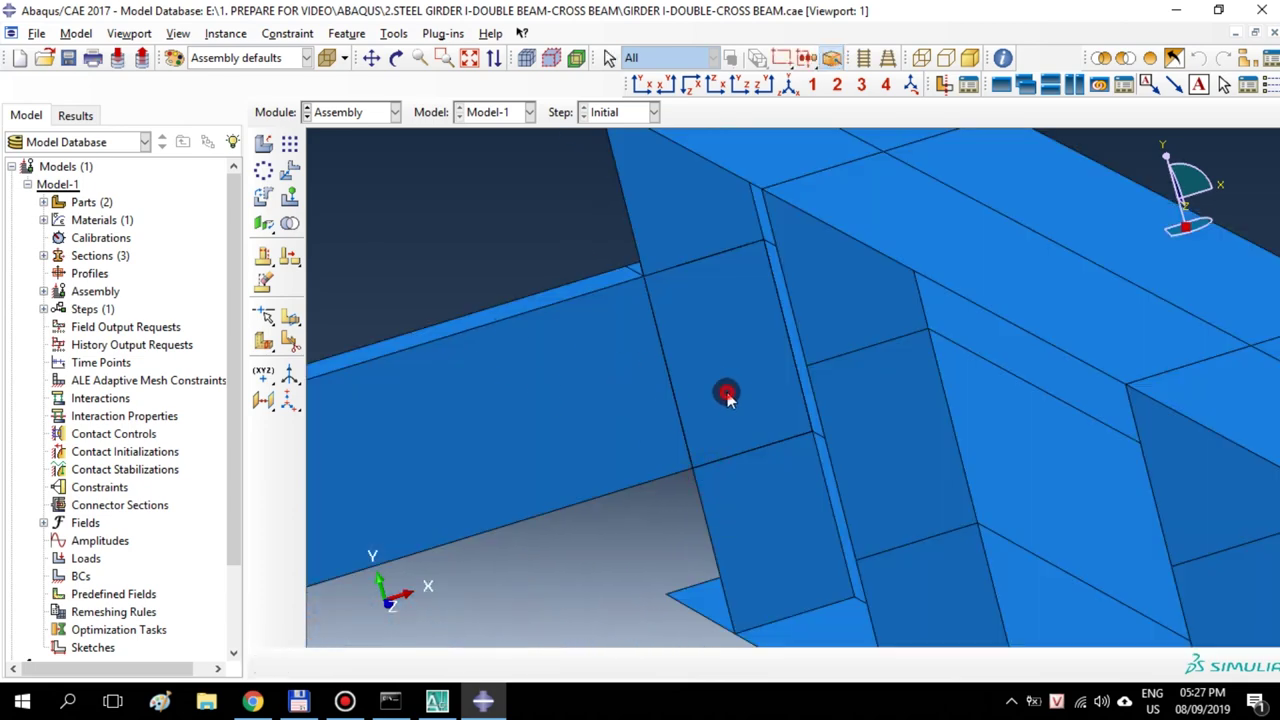
Start a linear pattern of the cross beam instance at the girders' origin end
left_click(789, 86)
key("F2")
mouse_move(771, 400)
left_mouse_down()
mouse_move(837, 408)
mouse_move(833, 495)
left_mouse_up()
key("Escape")
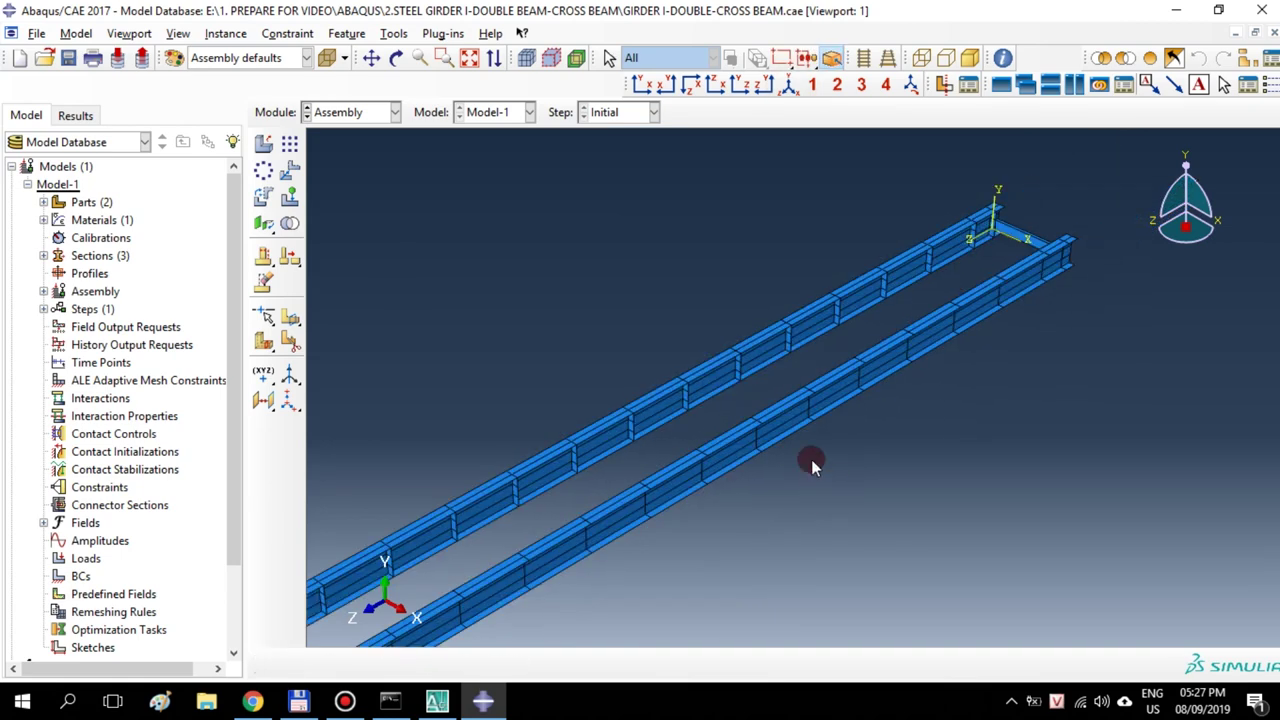
left_click(290, 145)
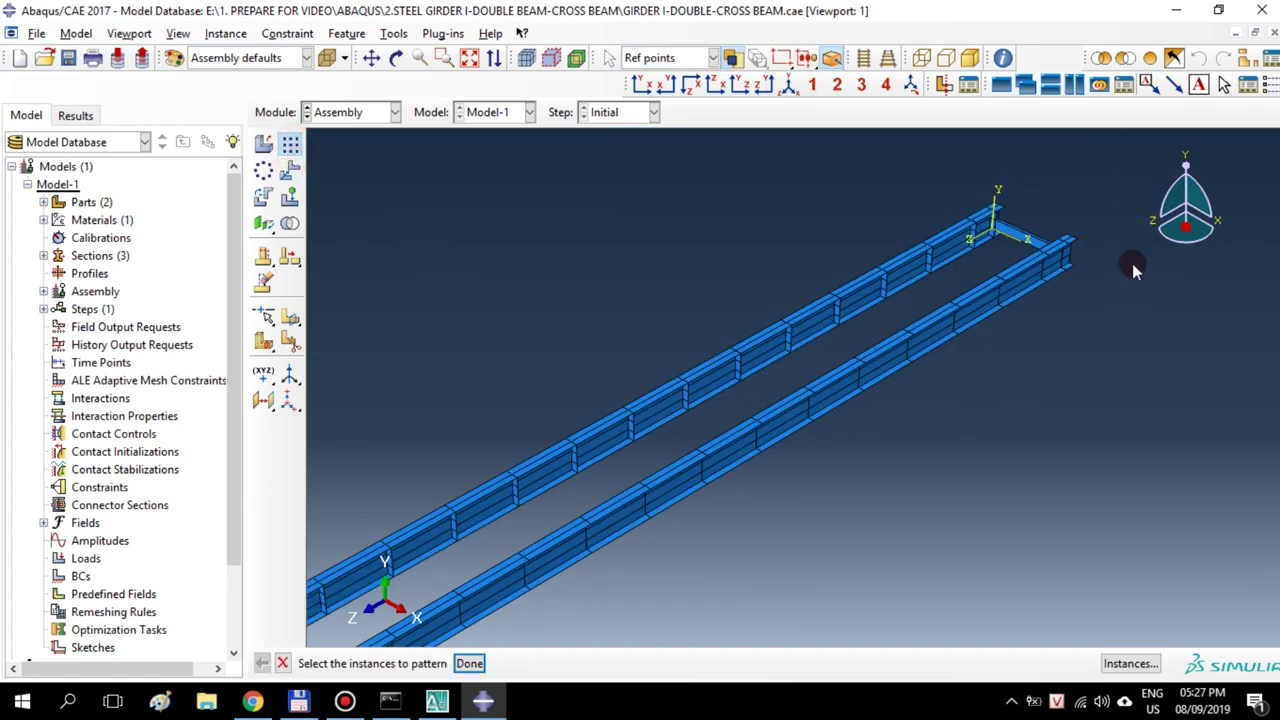
left_click(1023, 233)
scroll(1023, 233, "up", 5)
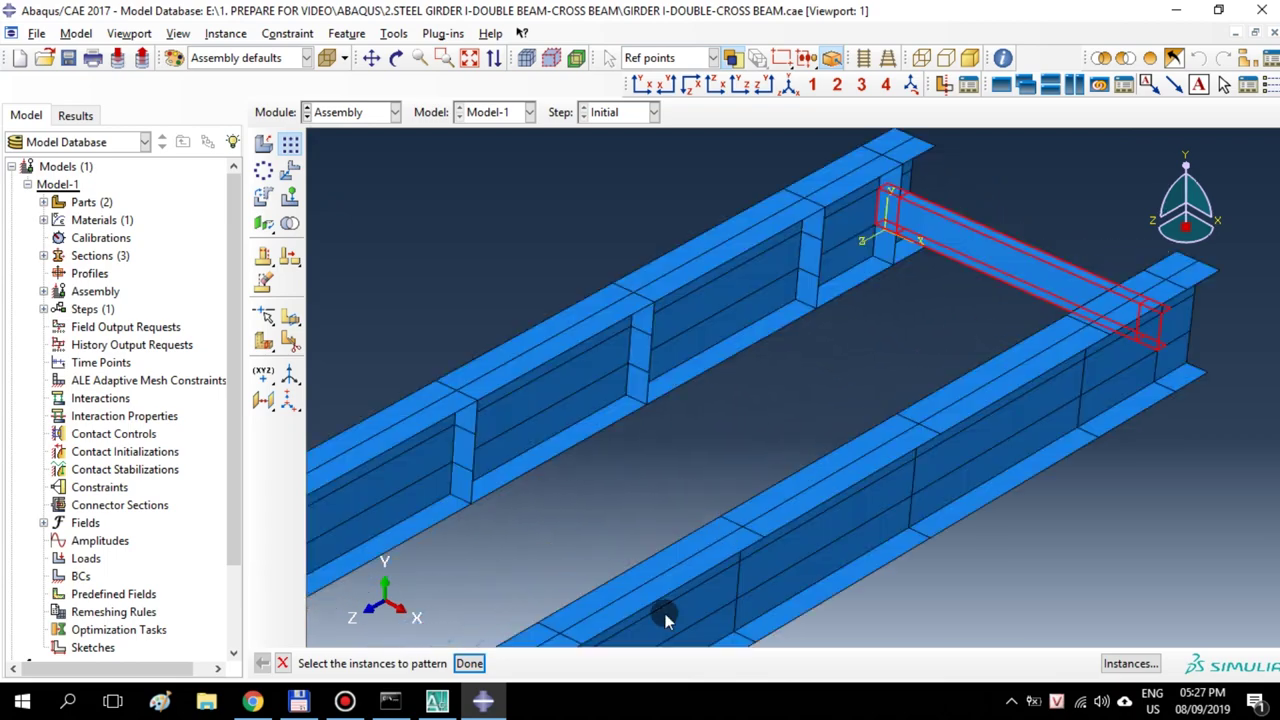
left_click(469, 663)
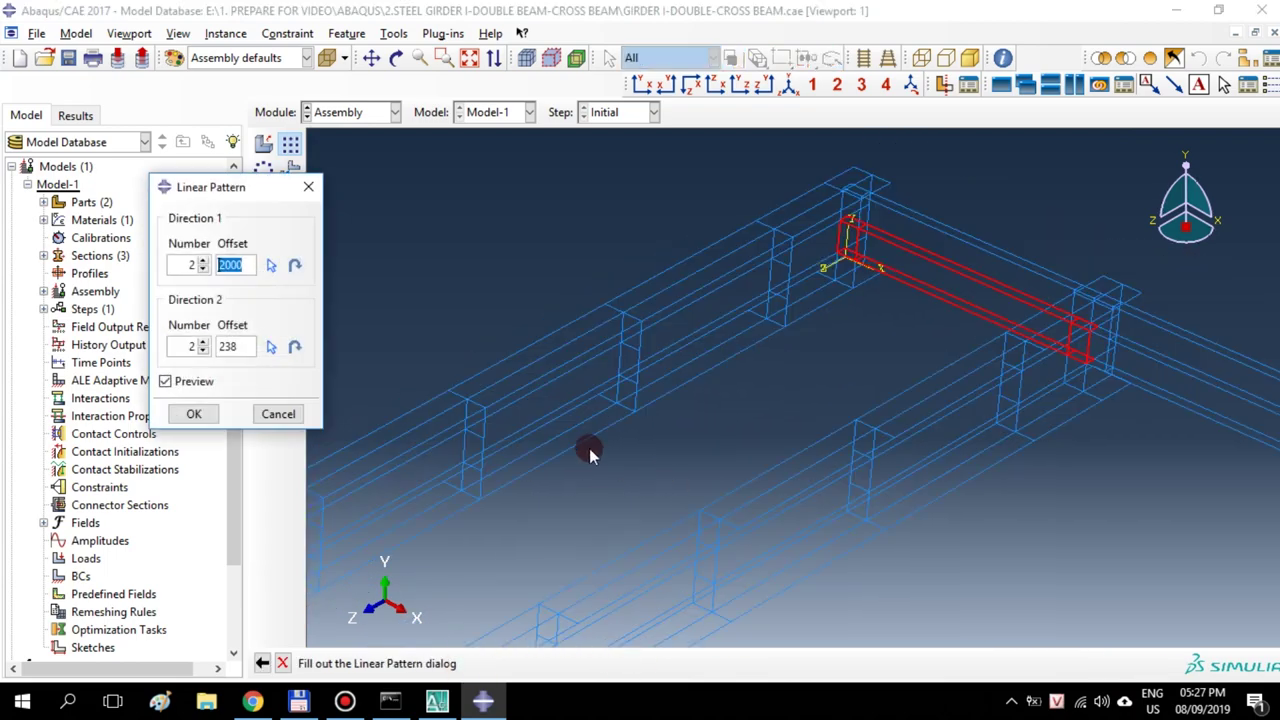
scroll(590, 455, "down", 3)
scroll(1008, 385, "up", 1)
scroll(1008, 385, "up", 1)
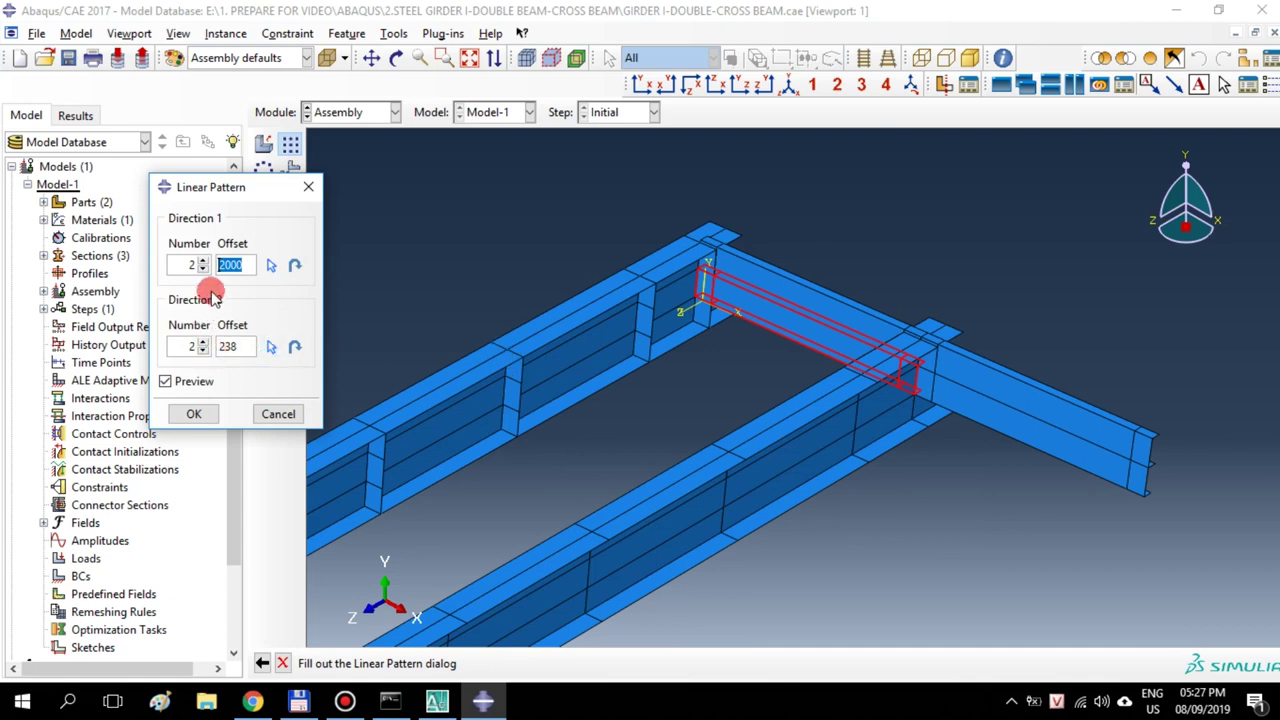
Try to pattern the cross beam only in direction 2, with direction 1 number 1, an offset of 700 and the direction reversed
left_click(203, 269)
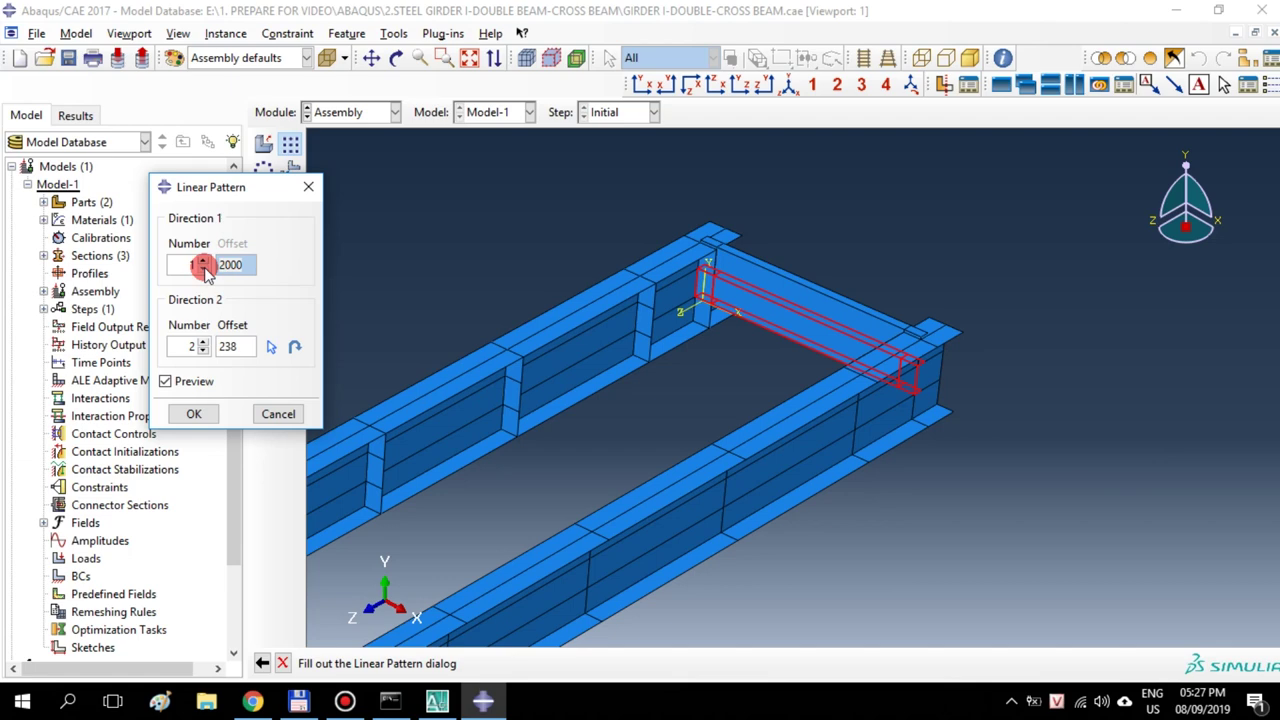
left_click_drag(244, 346, 205, 346)
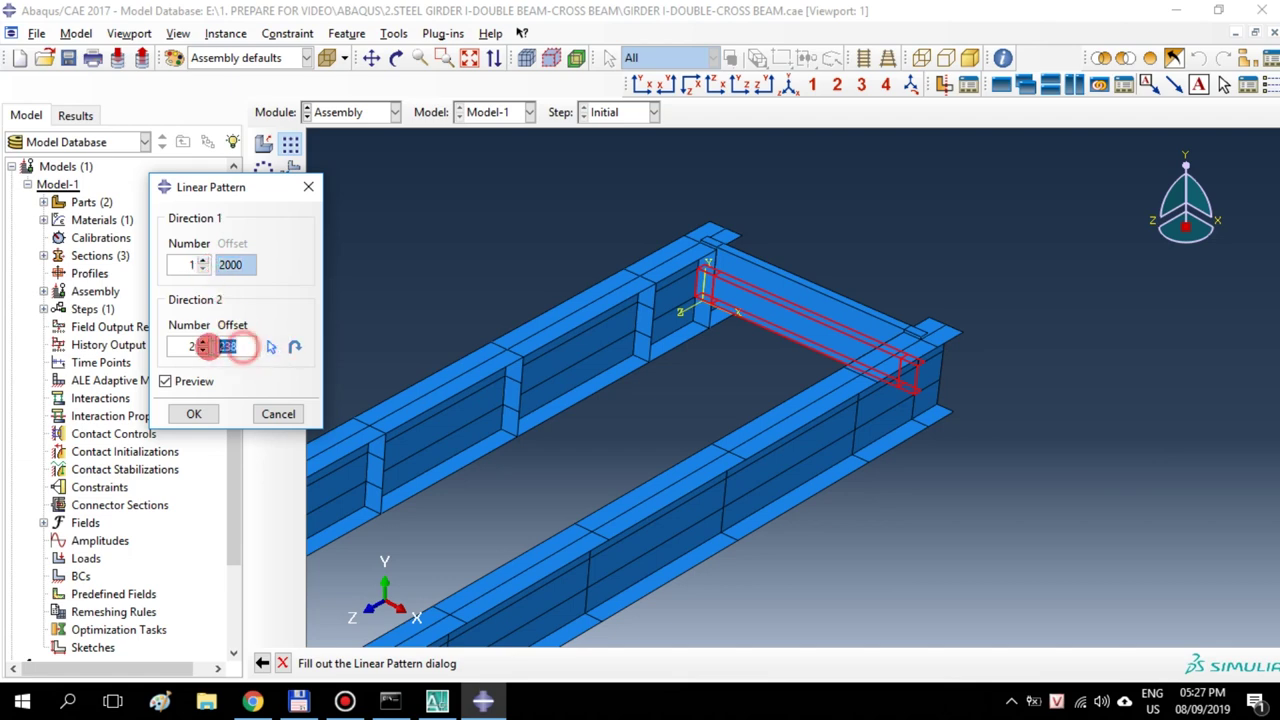
type("700")
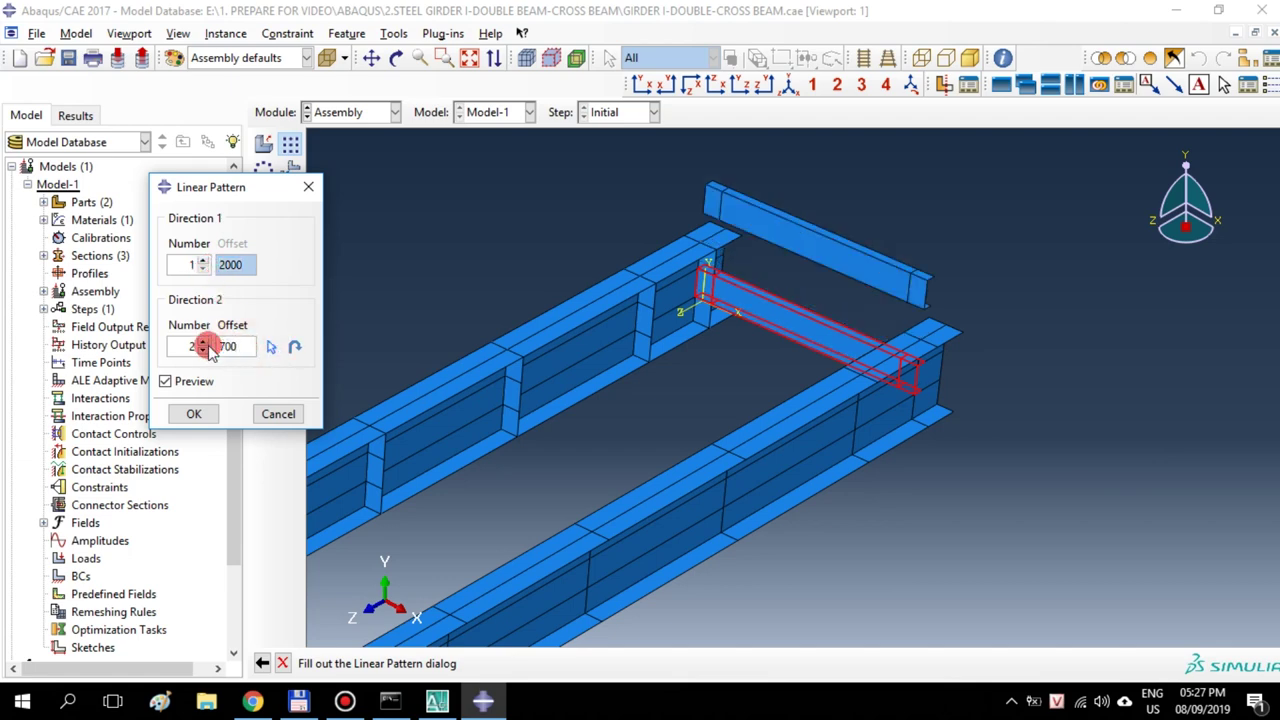
left_click(289, 350)
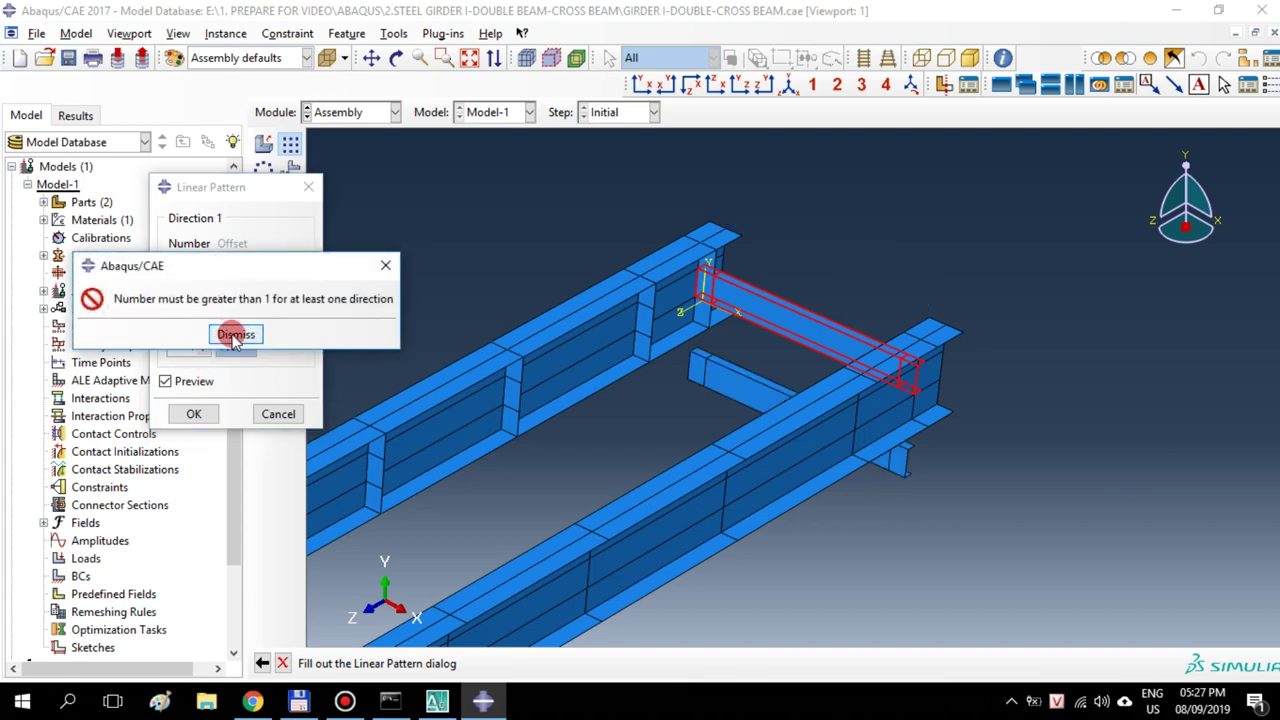
left_click(237, 330)
Pattern the end cross beam to 2 instances at an offset of 700 along the assembly Z axis, using direction 1 only
double_click(182, 265)
type("2")
left_click(231, 264)
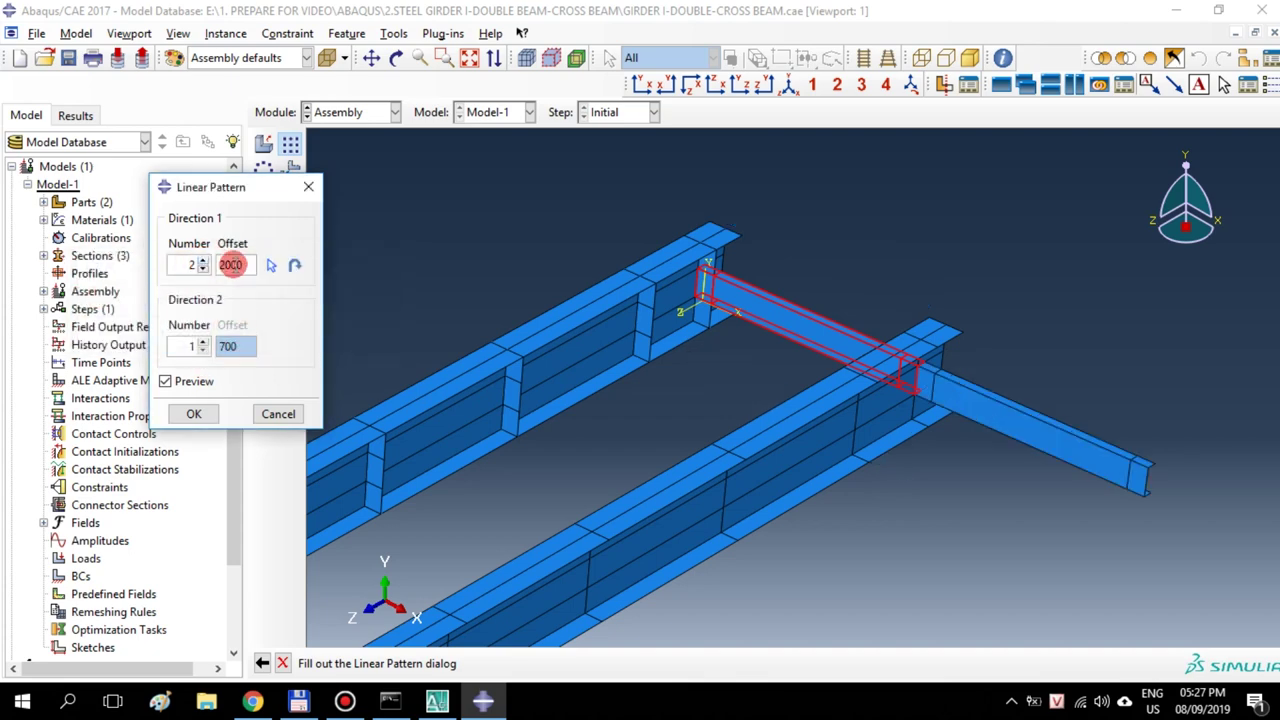
left_click(268, 268)
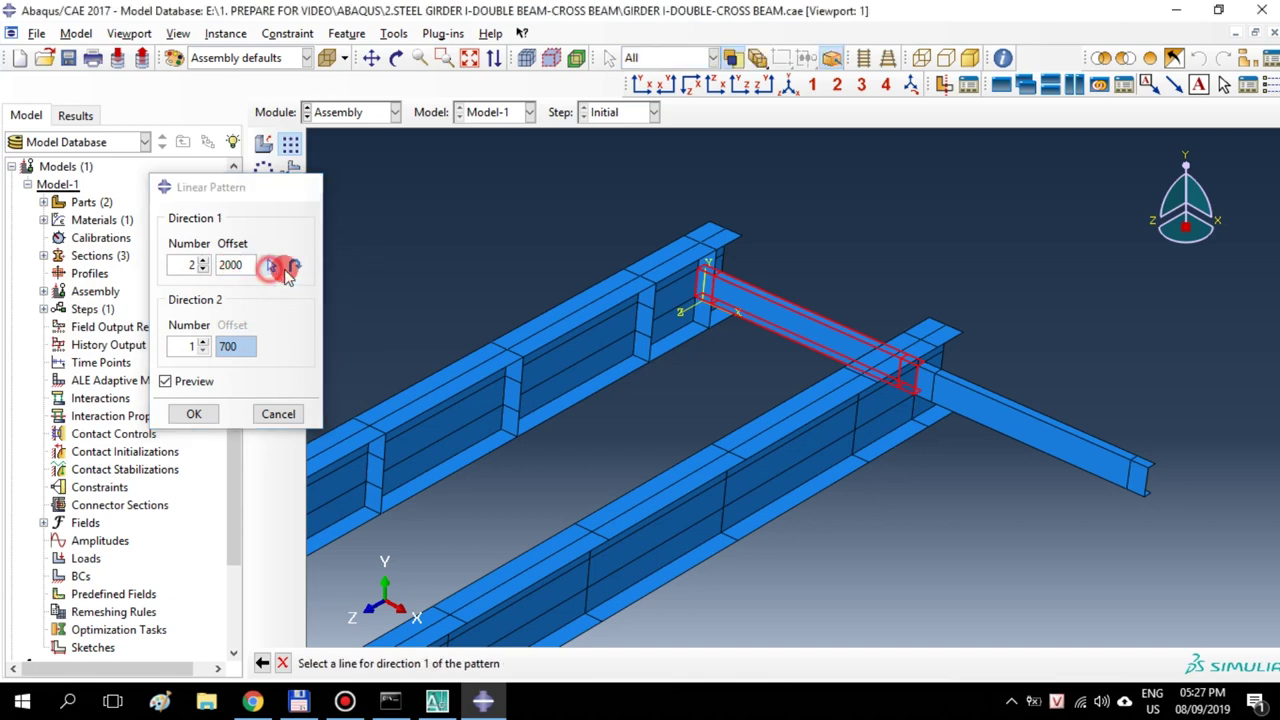
left_click(690, 311)
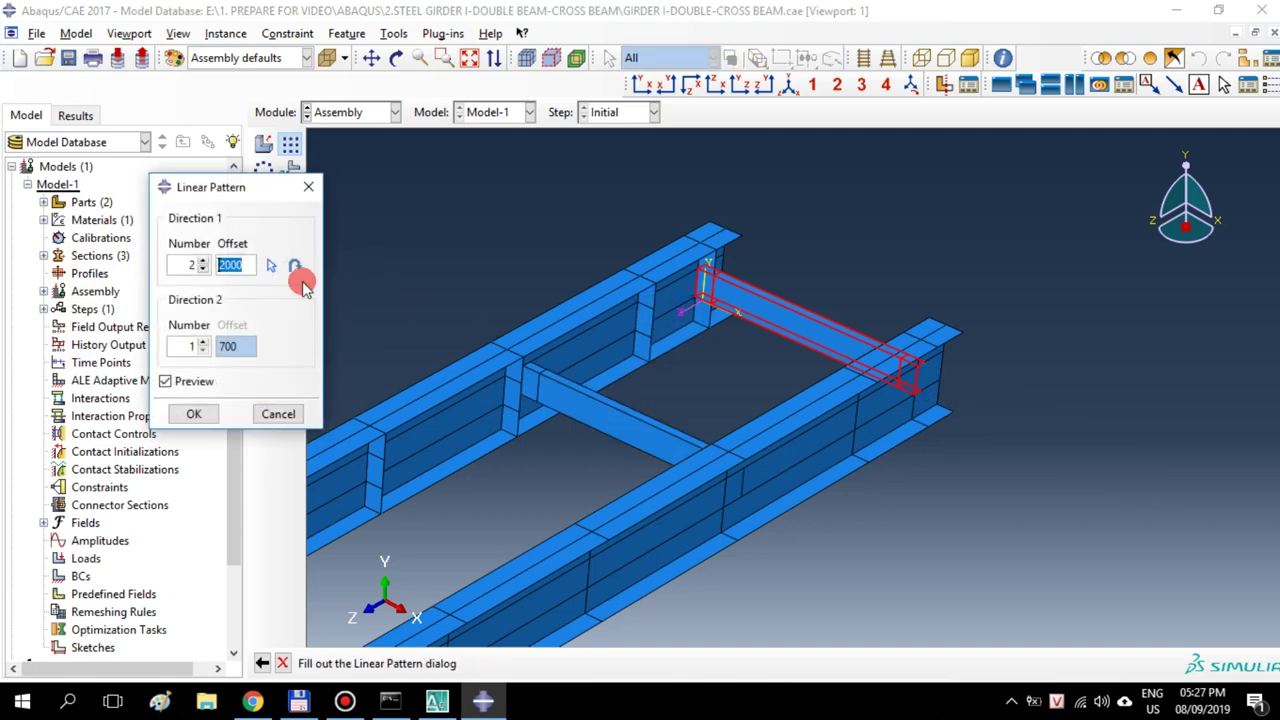
type("700")
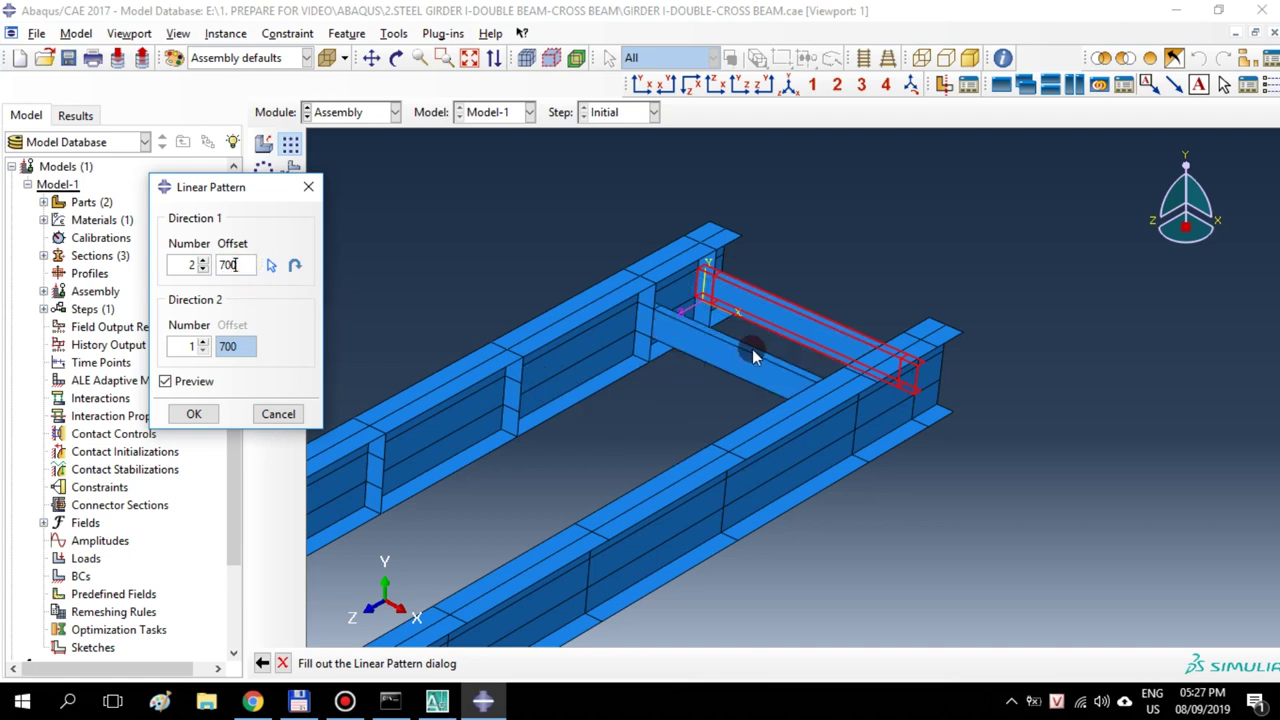
scroll(755, 356, "up", 1)
scroll(745, 350, "down", 1)
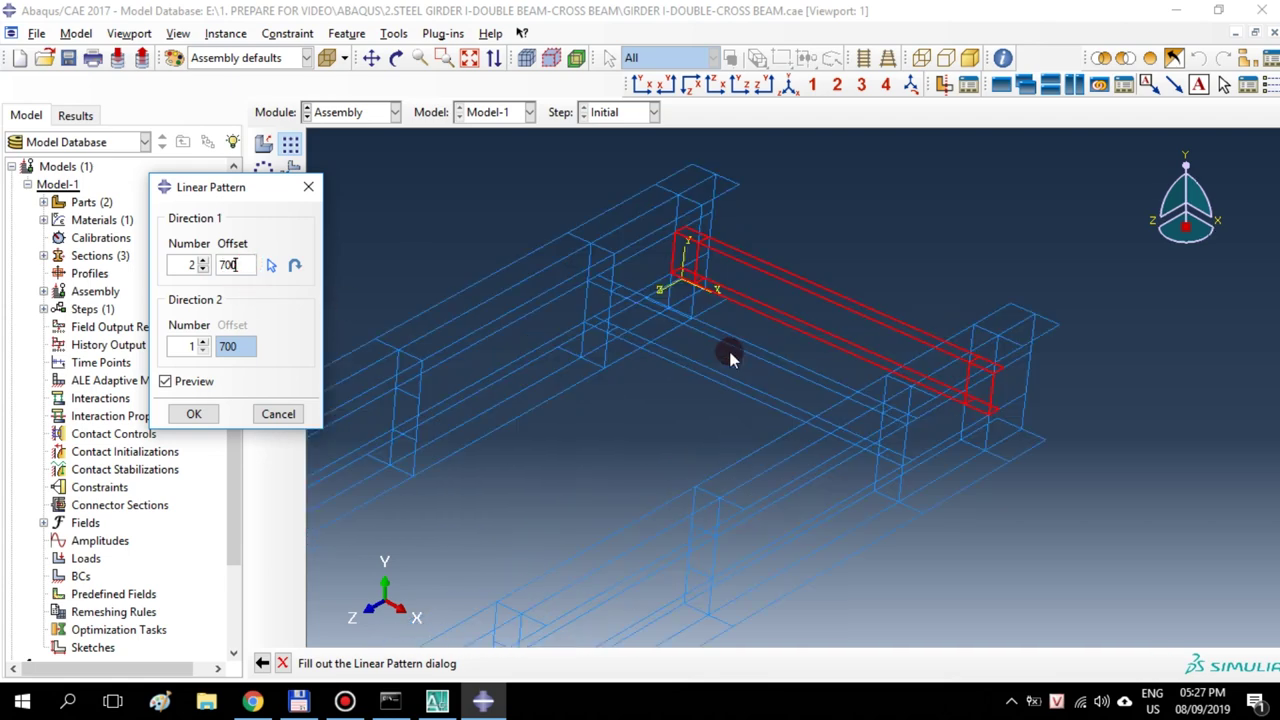
scroll(740, 350, "up", 1)
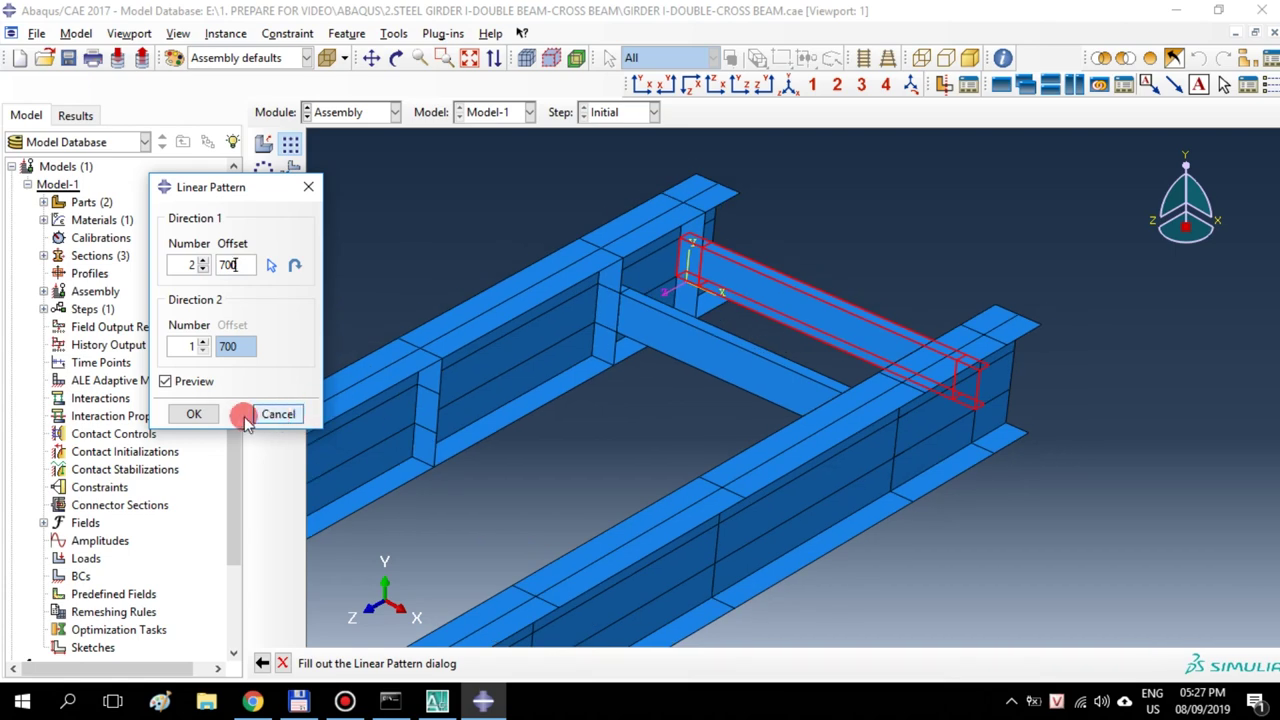
left_click(197, 415)
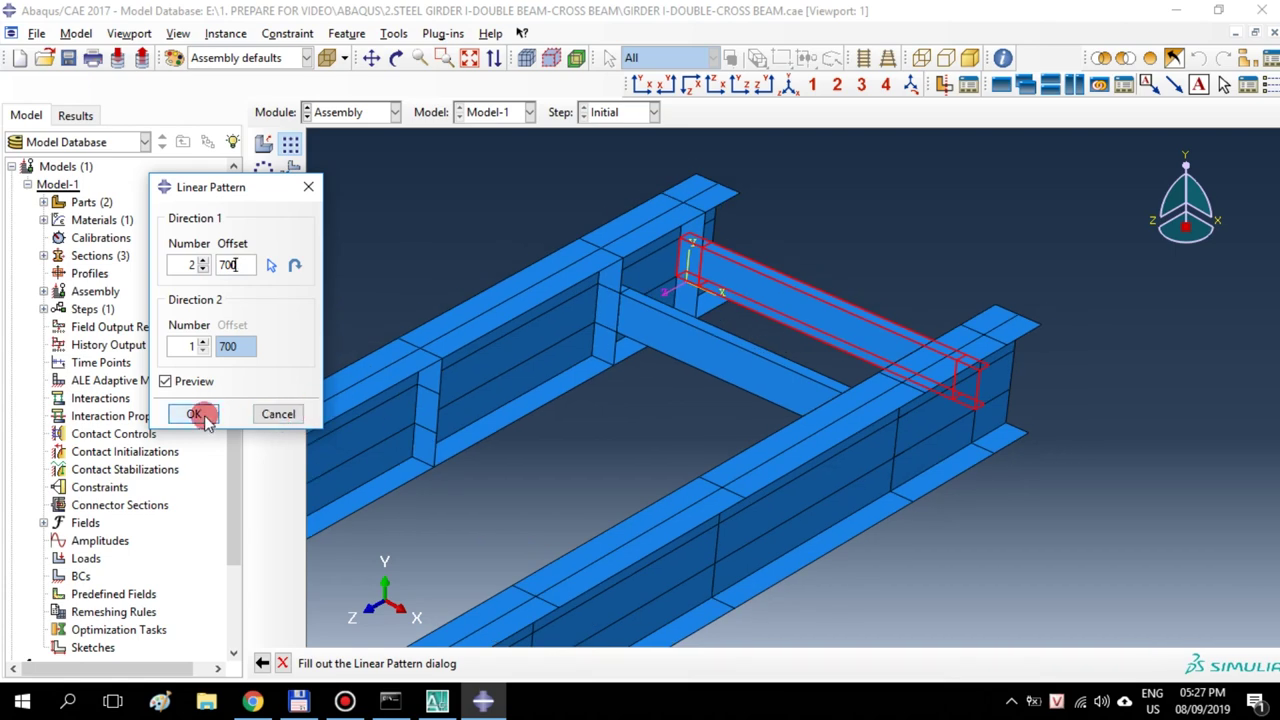
Set up a linear pattern of the second cross beam along the Z axis with offset 1500 and direction 2 number 1
left_click(289, 152)
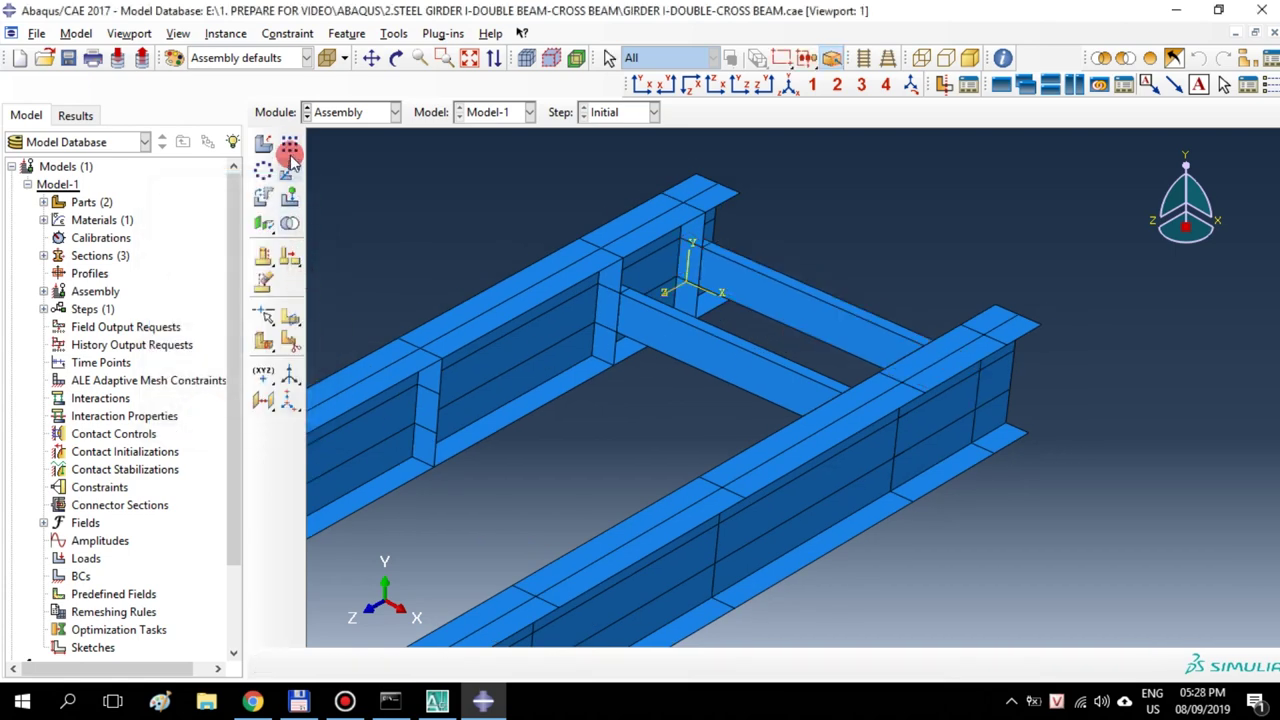
left_click(694, 358)
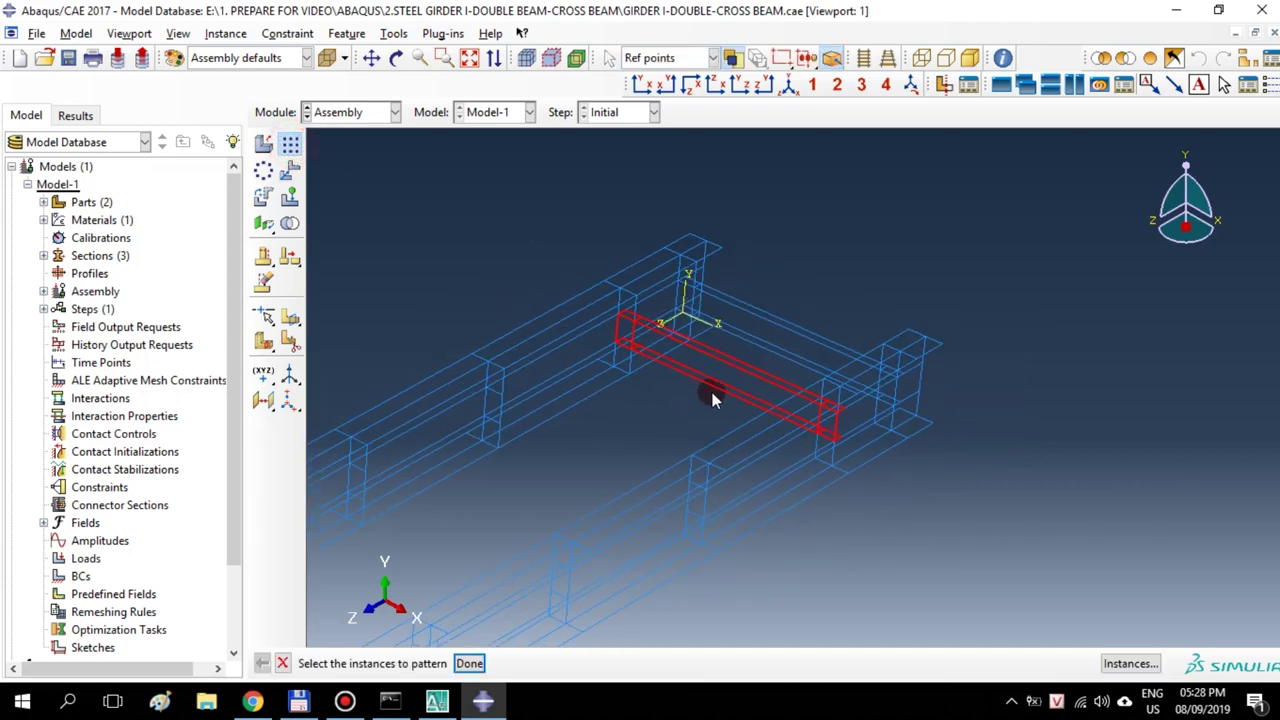
scroll(712, 392, "down", 2)
left_click(469, 663)
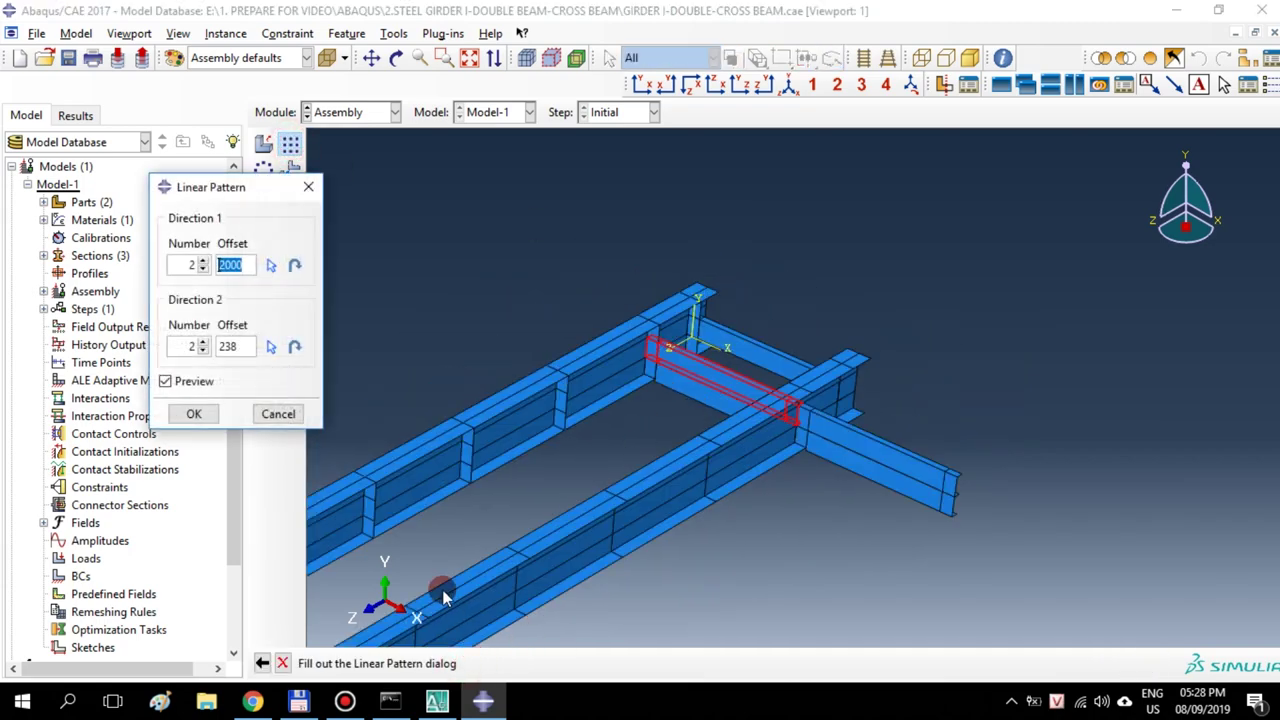
scroll(560, 430, "up", 3)
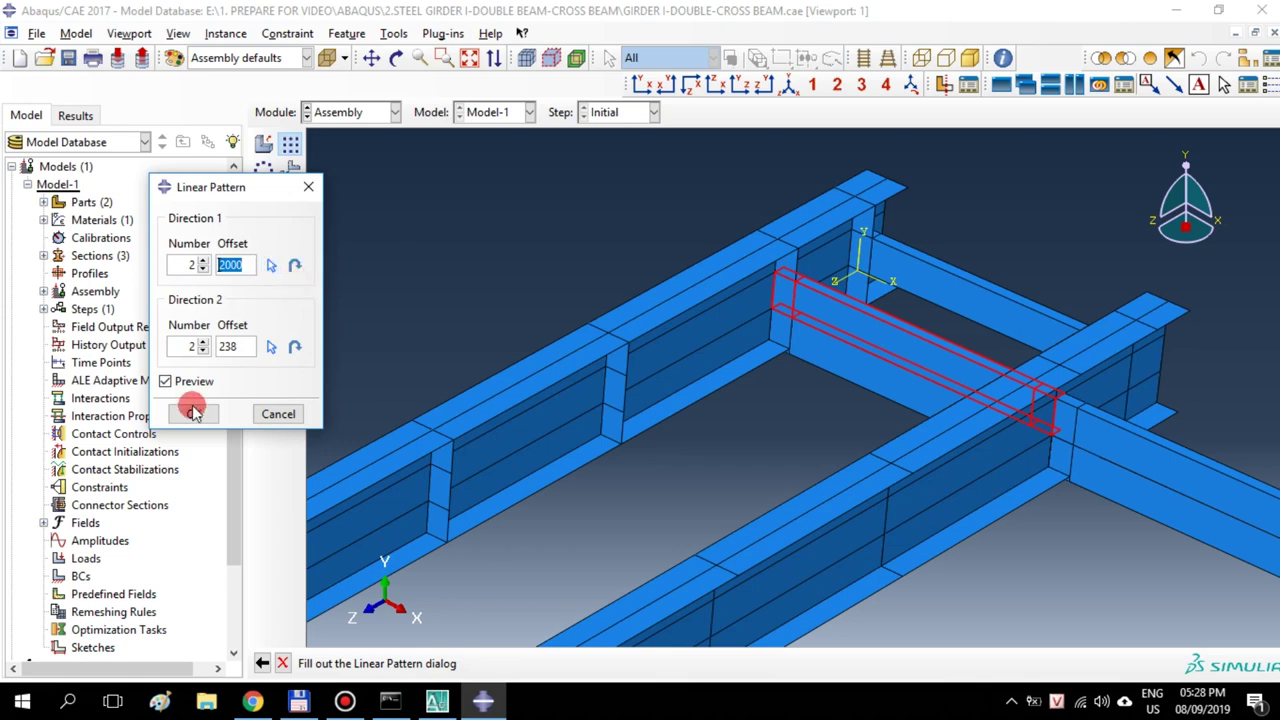
left_click(203, 350)
left_click(271, 265)
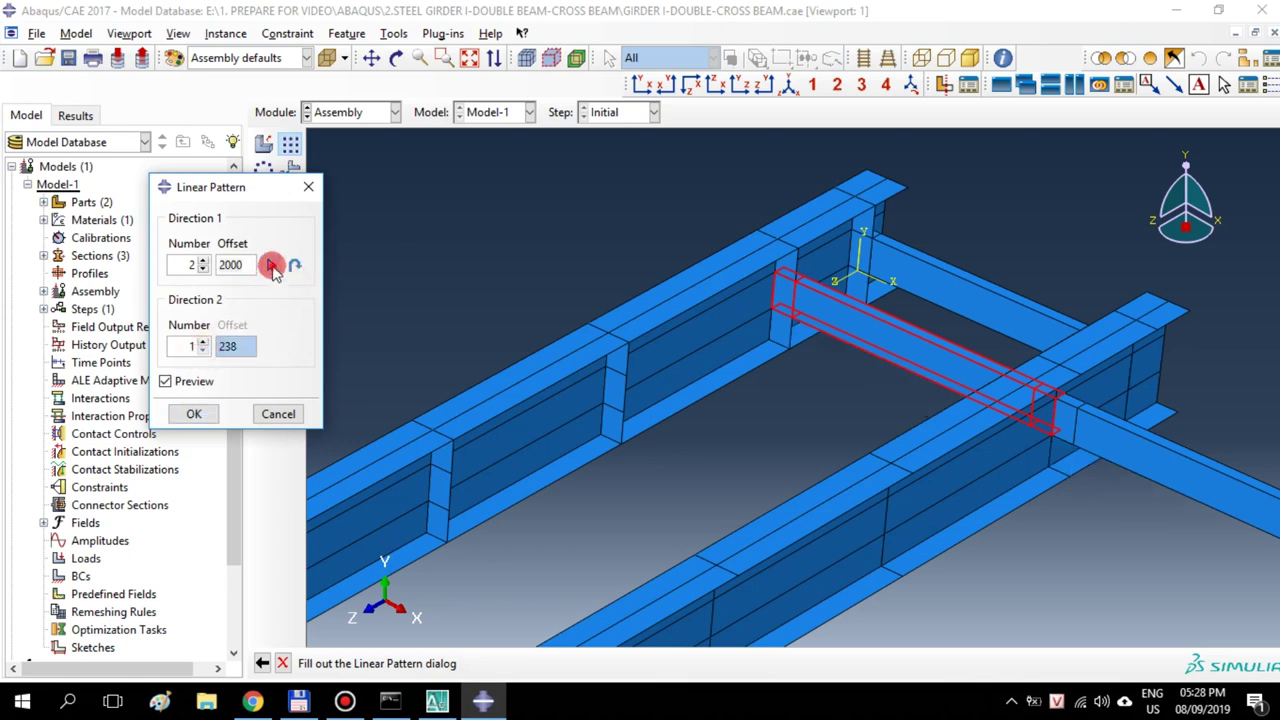
left_click(842, 285)
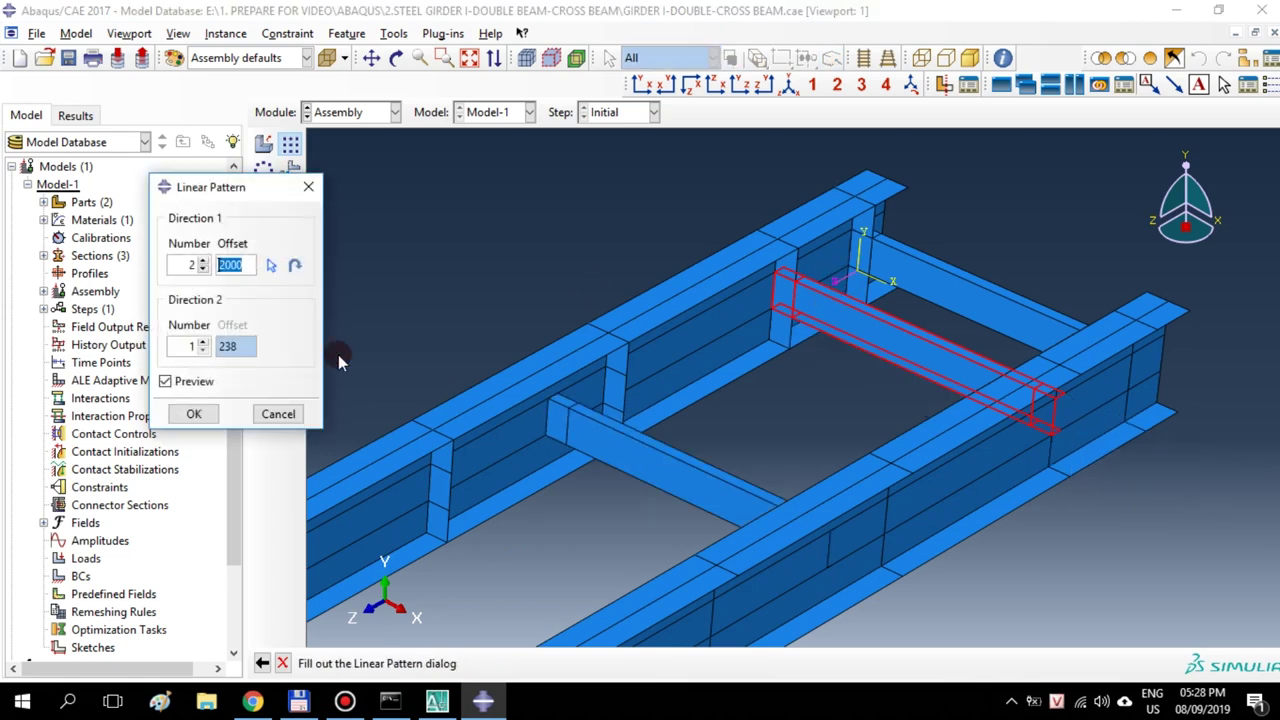
type("150")
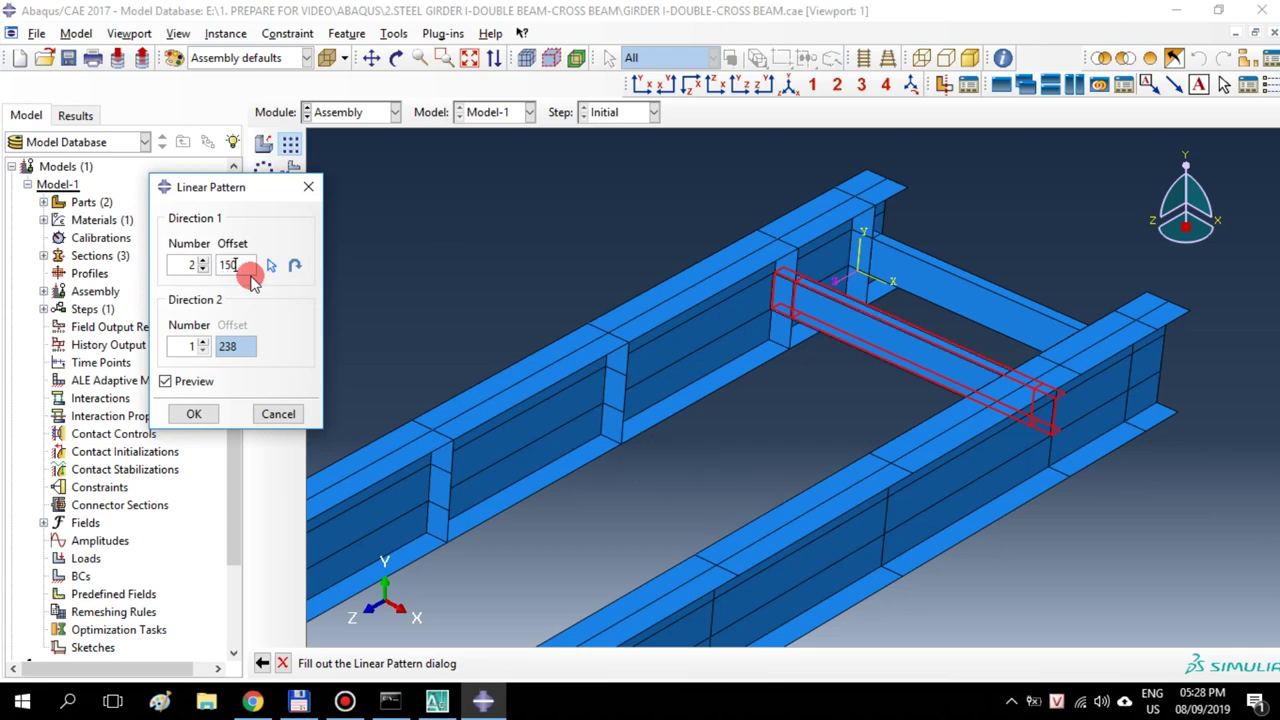
type("0")
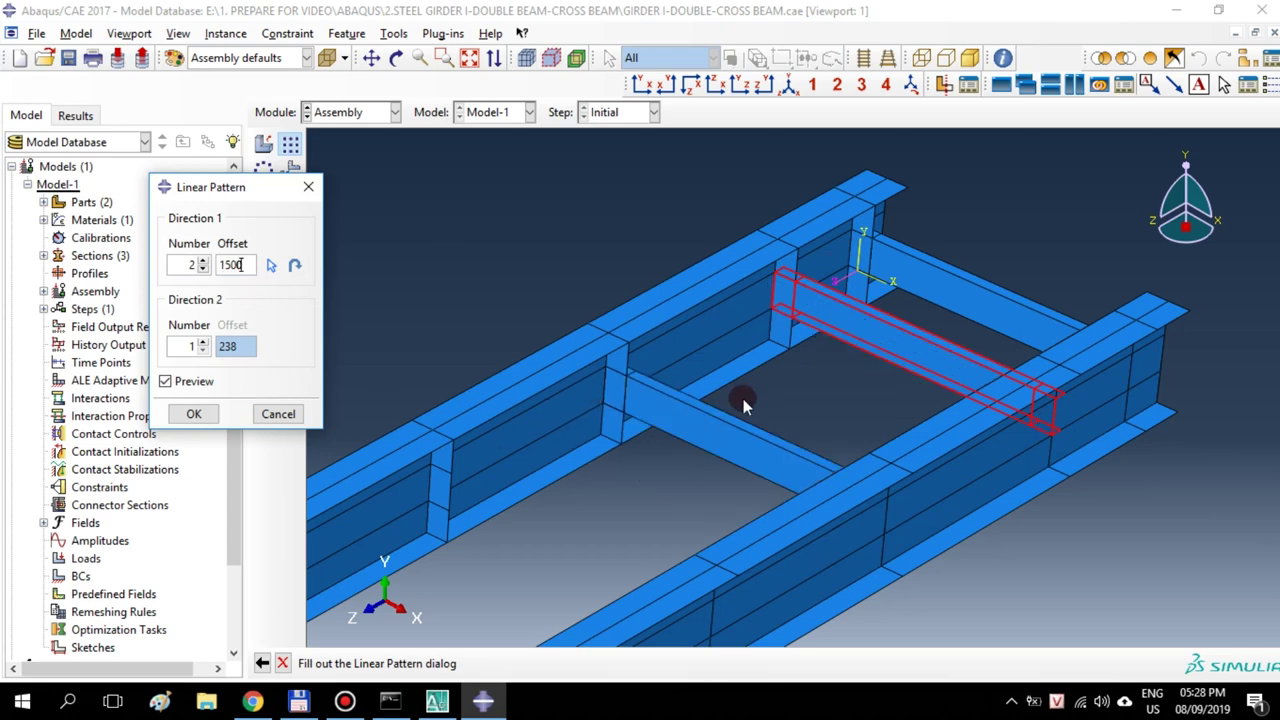
Set the number of instances in direction 1 to 13 and create the cross beam pattern along the girders
scroll(712, 408, "up", 5)
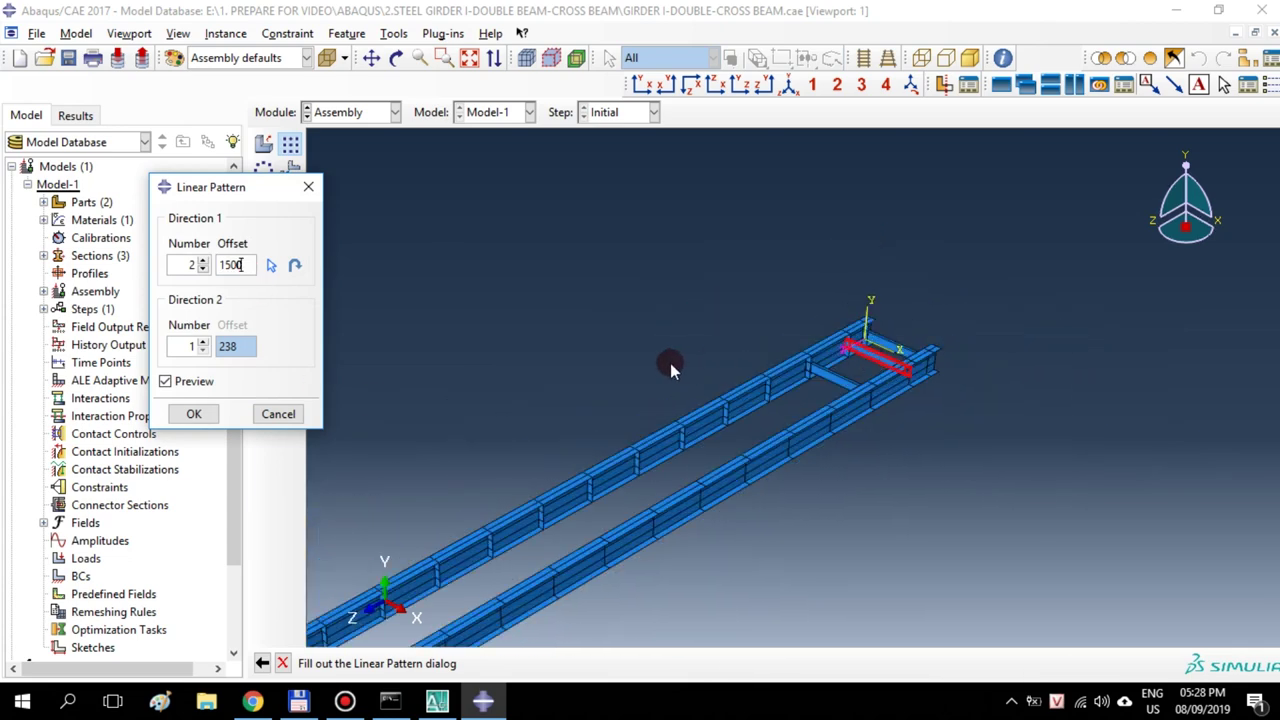
scroll(670, 370, "up", 3)
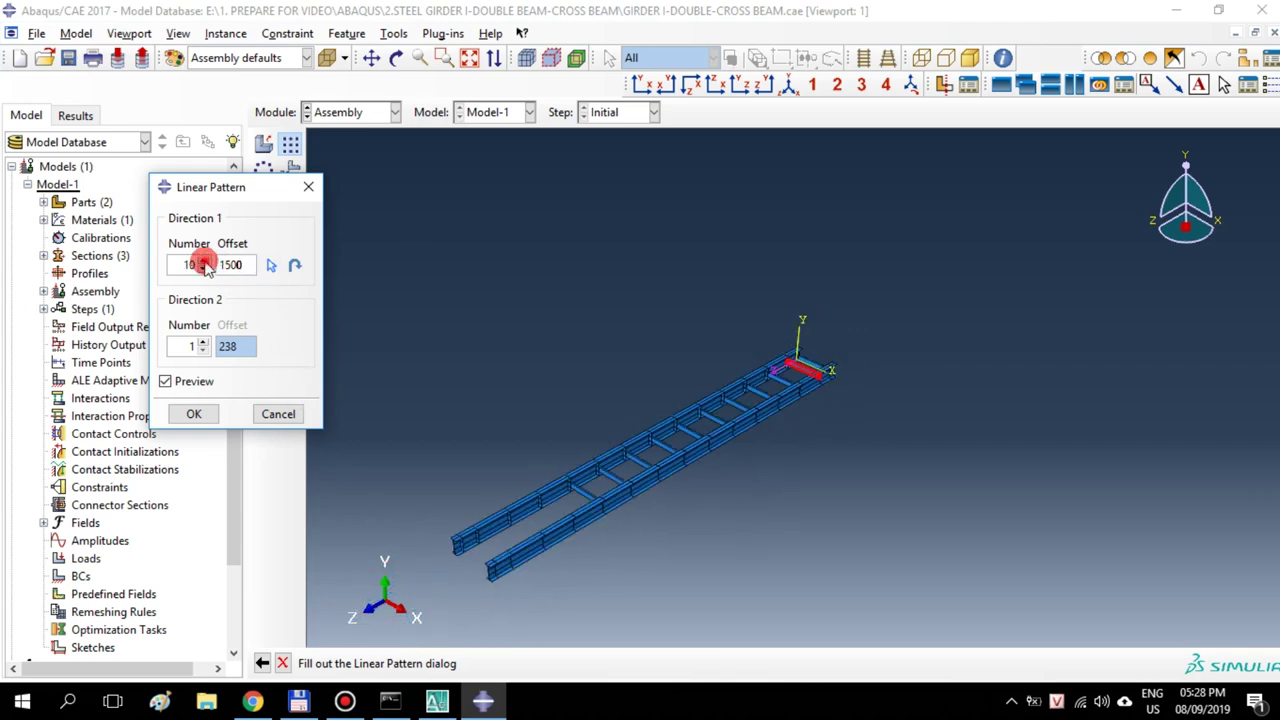
scroll(450, 570, "down", 6)
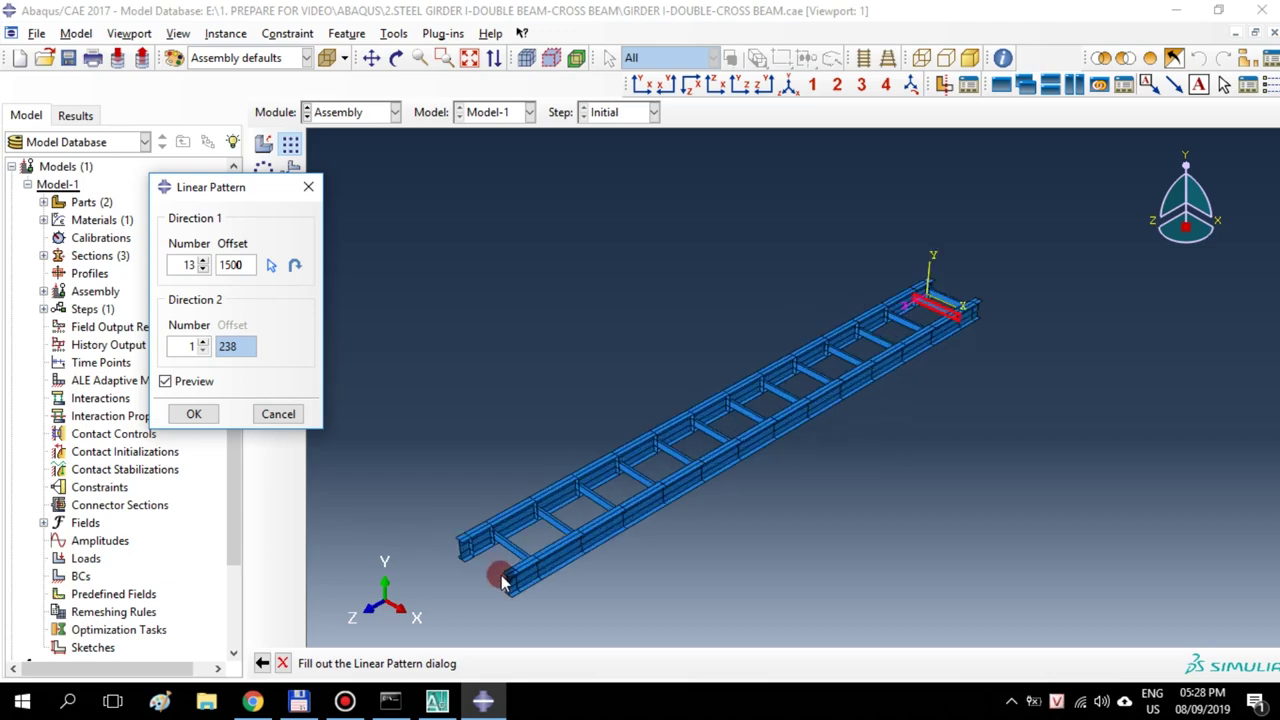
scroll(512, 527, "down", 2)
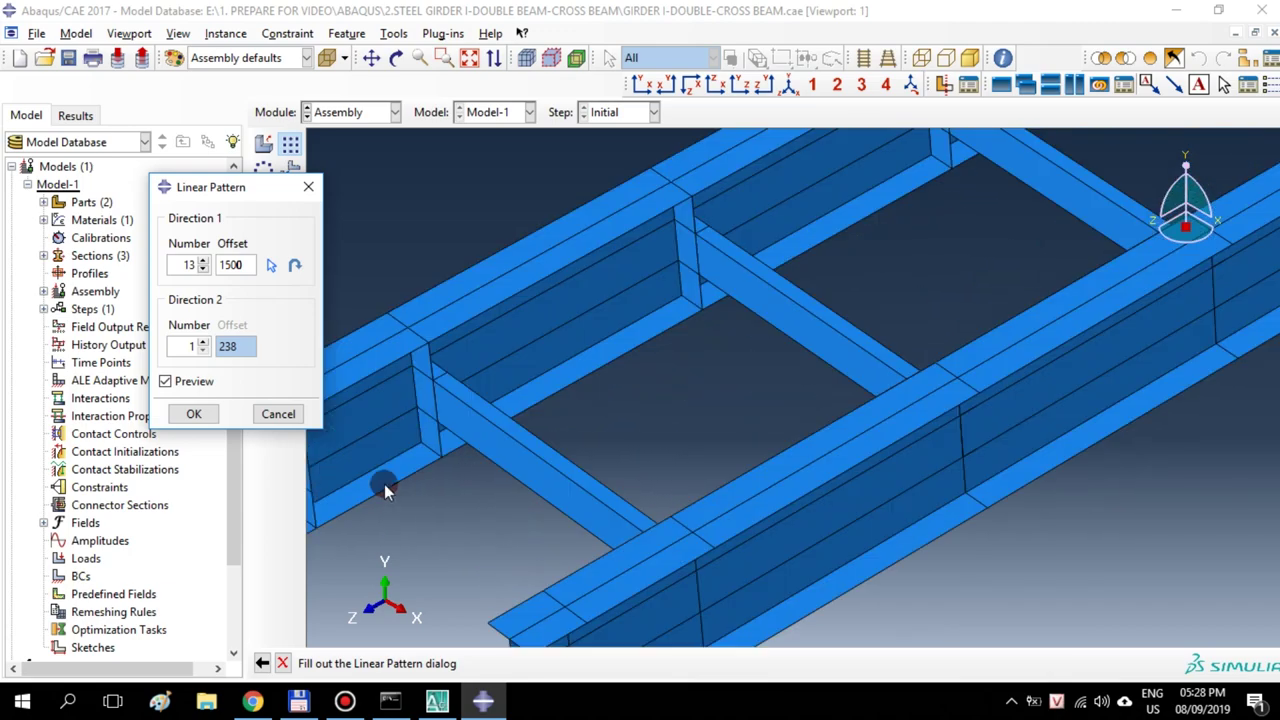
left_click(194, 414)
Pattern the last cross beam at the far end to 2 instances, offset 700 along the girder's lower web edge, with direction 2 number 1
left_click(289, 150)
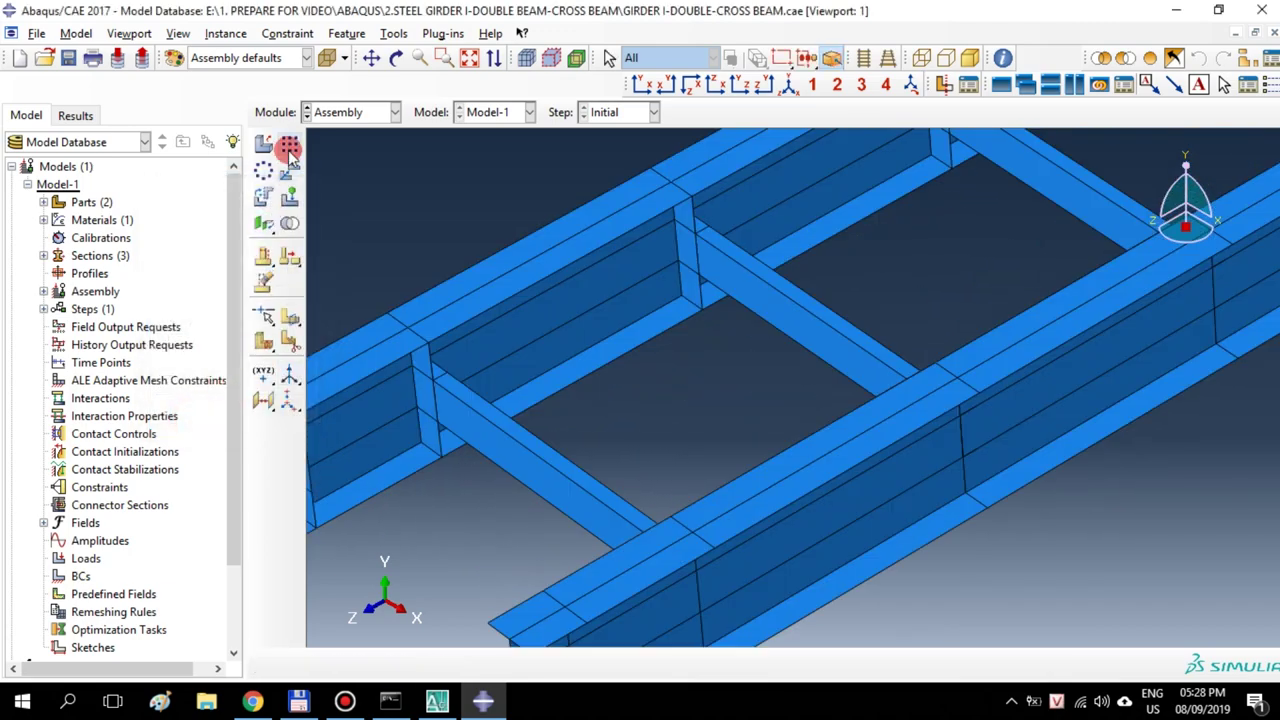
left_click(517, 443)
left_click(471, 662)
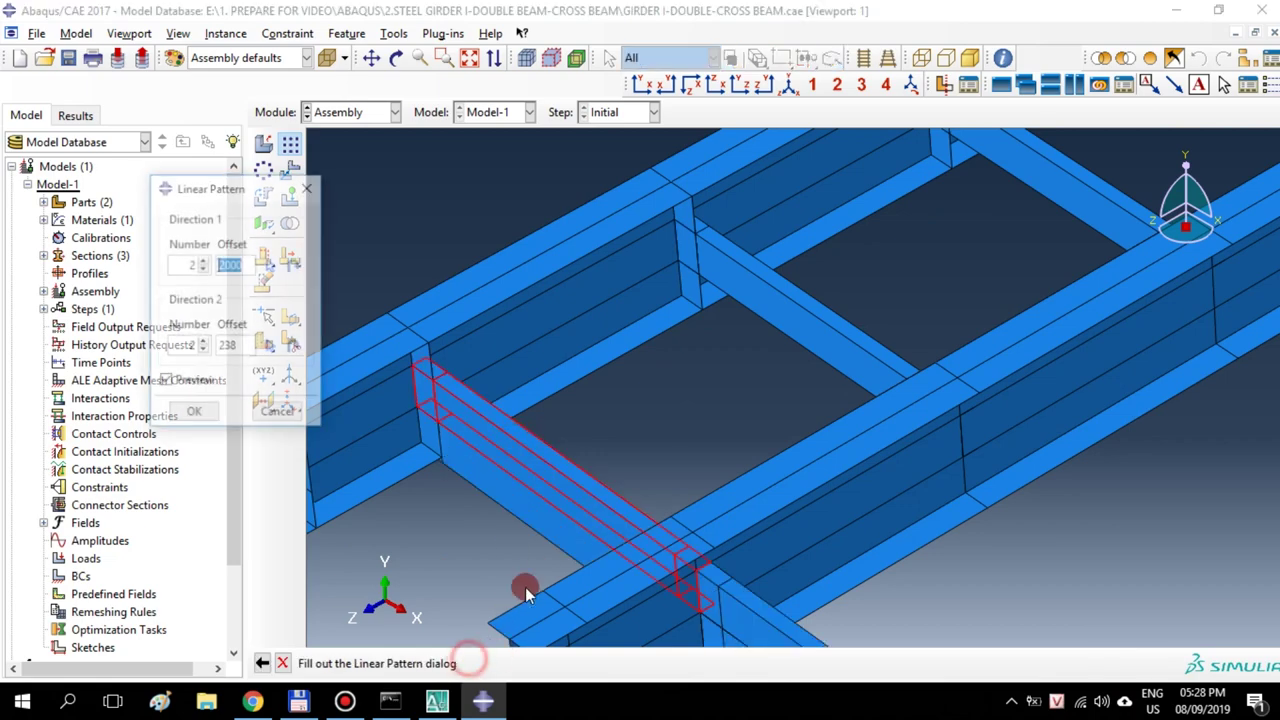
left_click(203, 350)
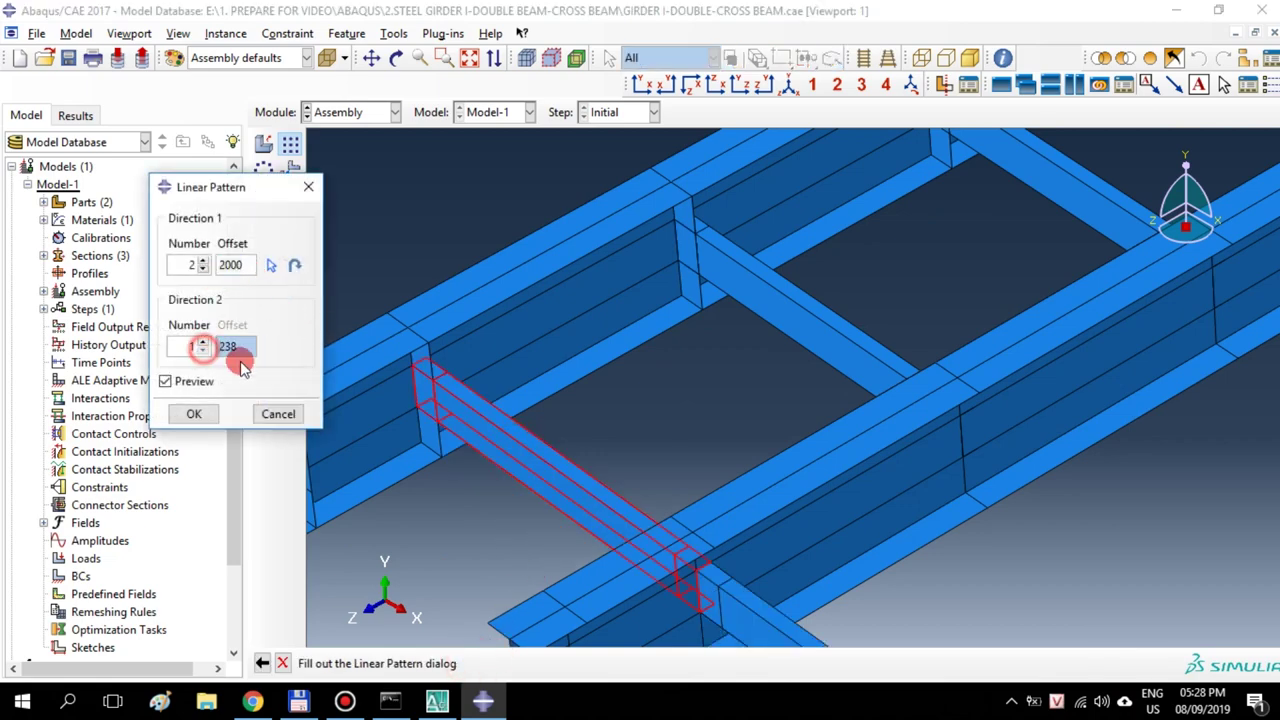
left_click(231, 265)
left_click(270, 265)
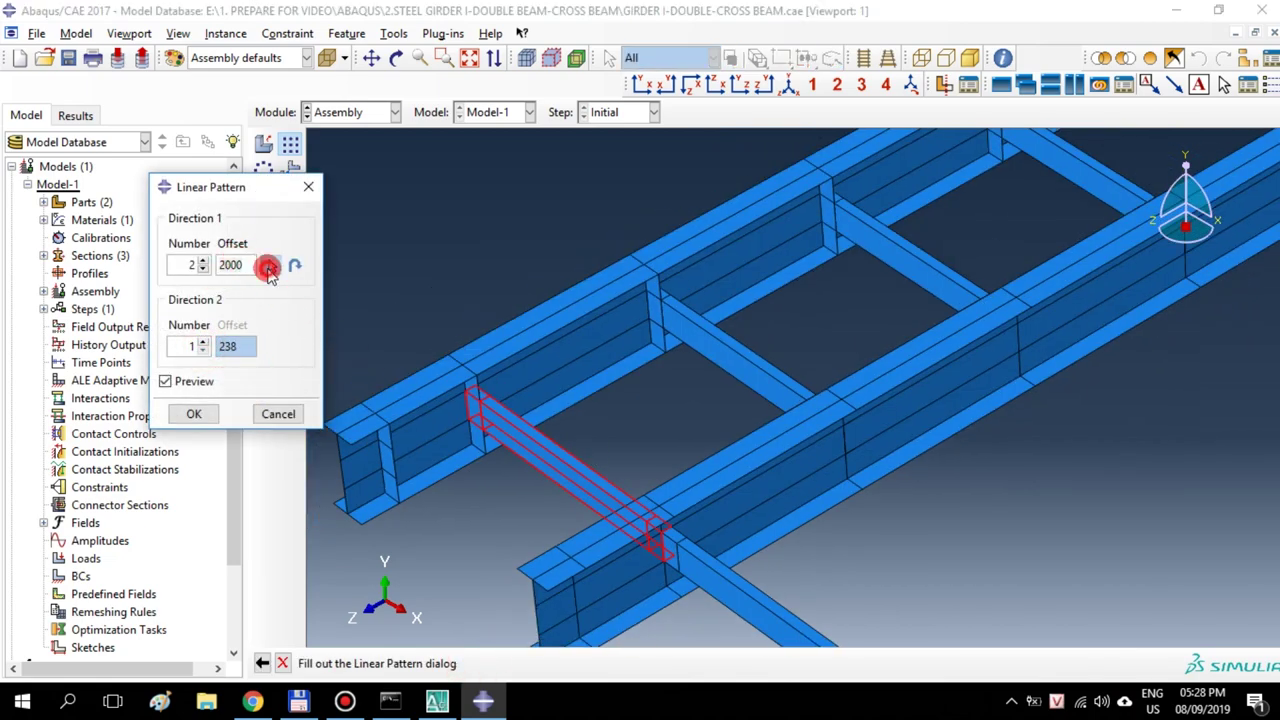
left_click(427, 479)
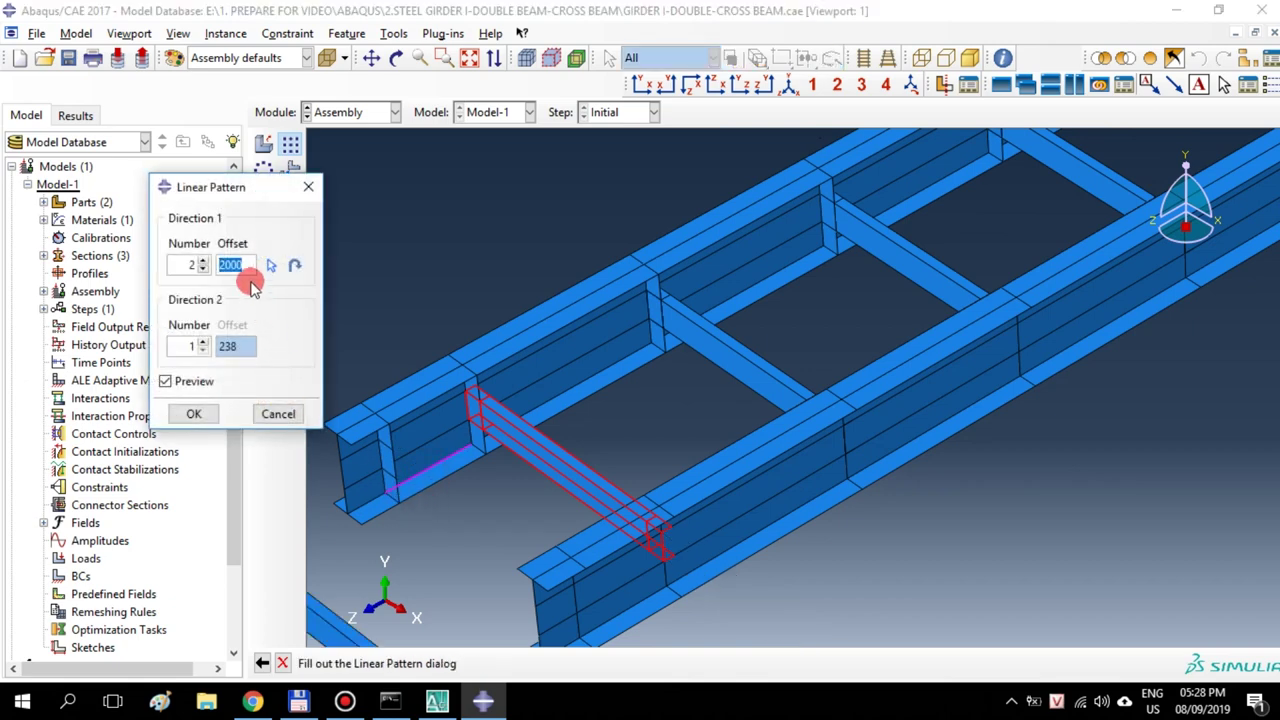
type("700")
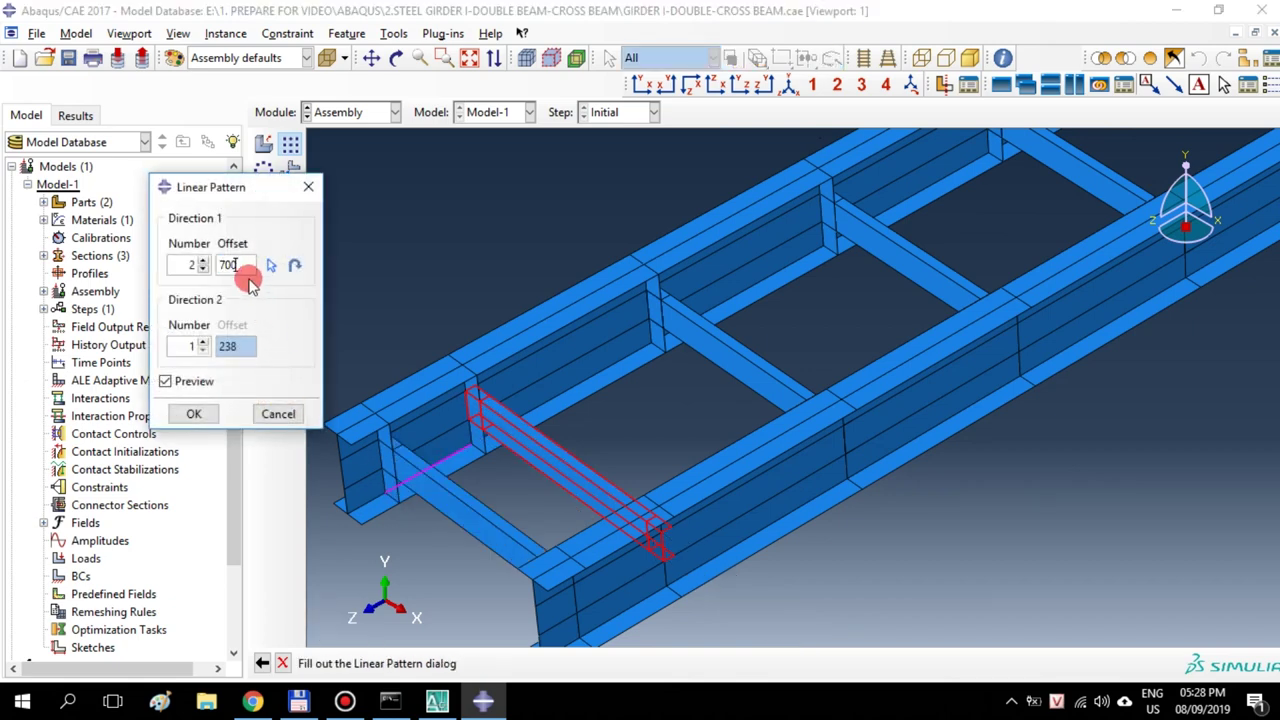
left_click(194, 414)
scroll(611, 537, "down", 5)
middle_click_drag(672, 541, 825, 530, "ctrl+alt")
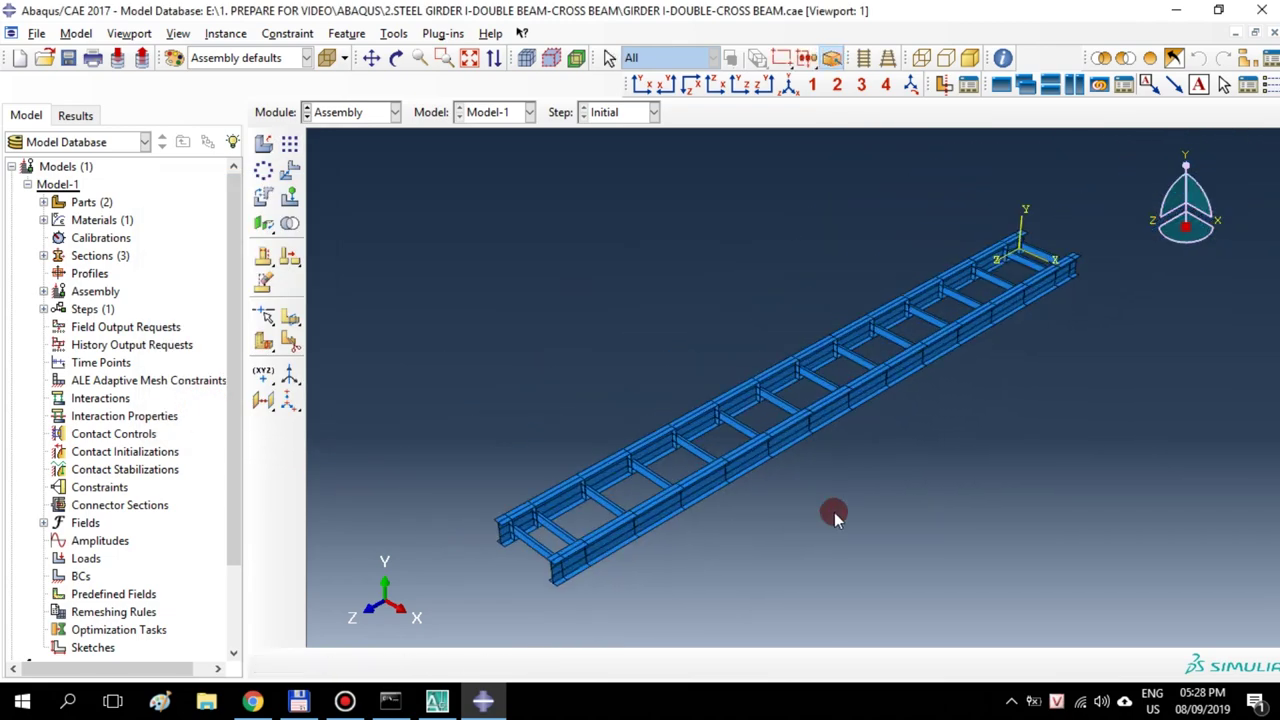
Merge the geometry of all girder and cross beam instances into a part named SYSTEM, suppressing the originals and removing intersecting boundaries
scroll(845, 512, "down", 3)
scroll(832, 529, "up", 3)
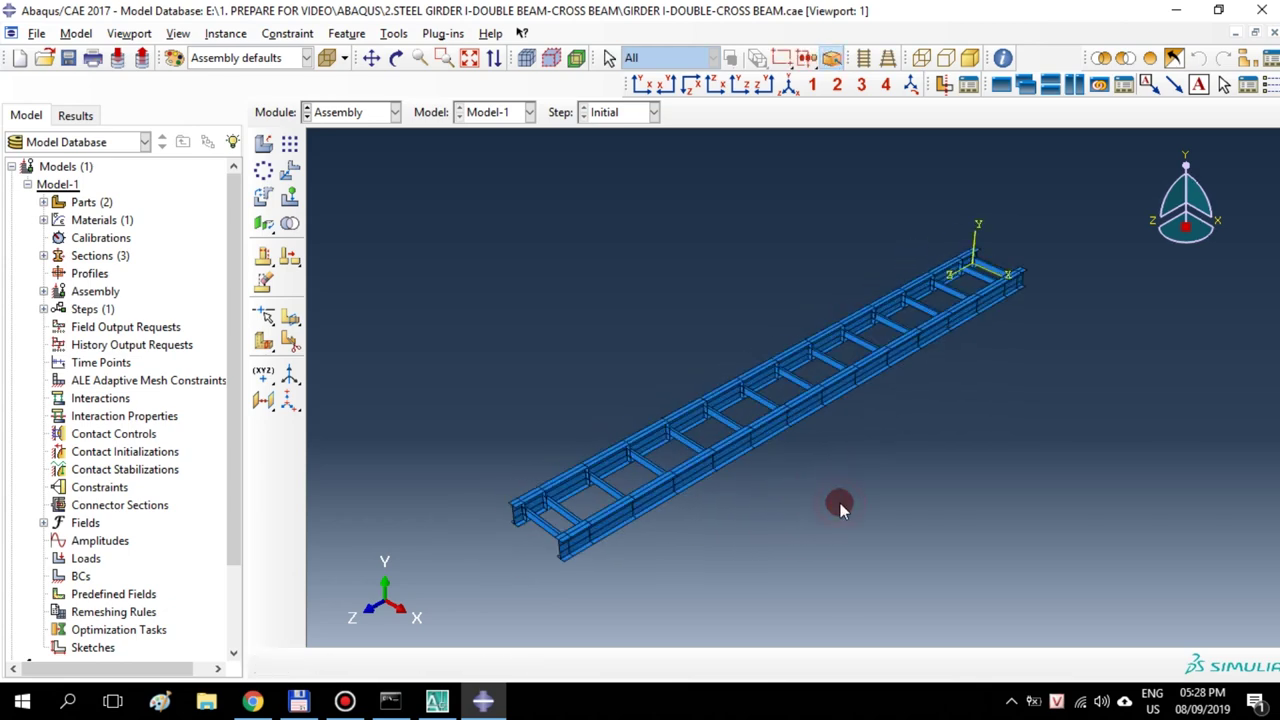
left_click(288, 225)
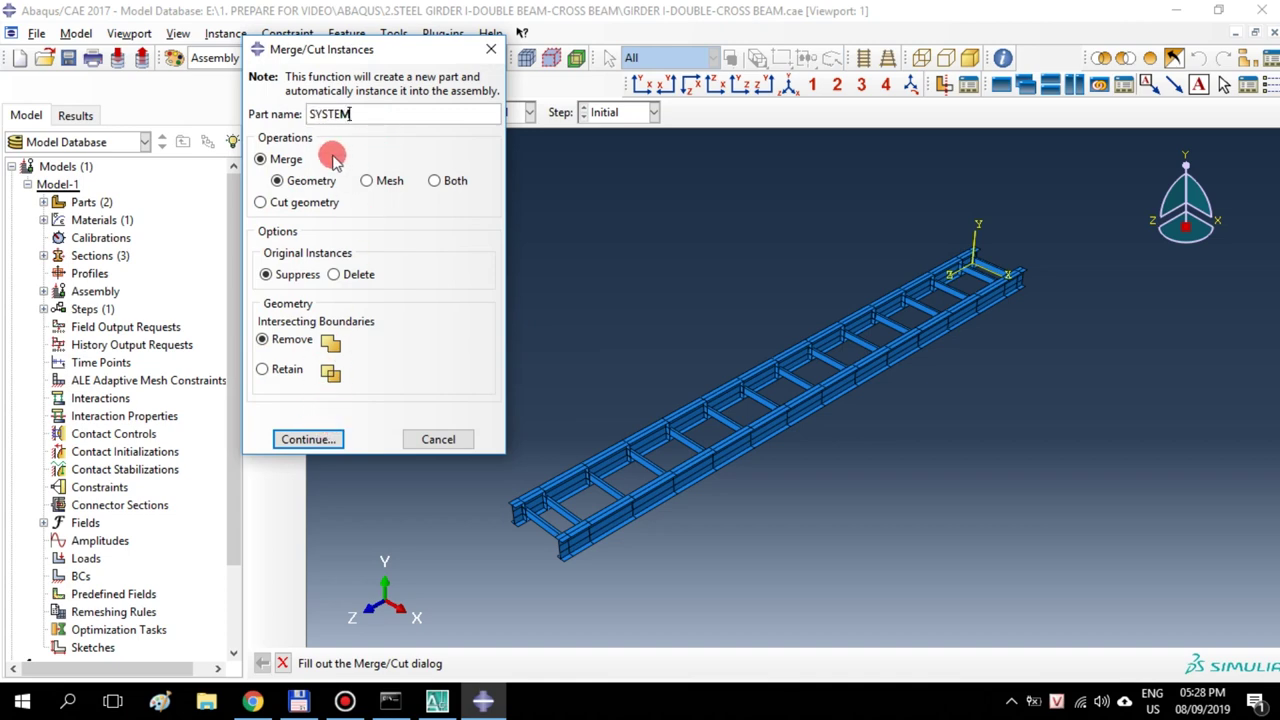
left_click(330, 442)
scroll(611, 442, "down", 2)
left_click(626, 446)
left_click_drag(1014, 210, 508, 606)
left_click(466, 663)
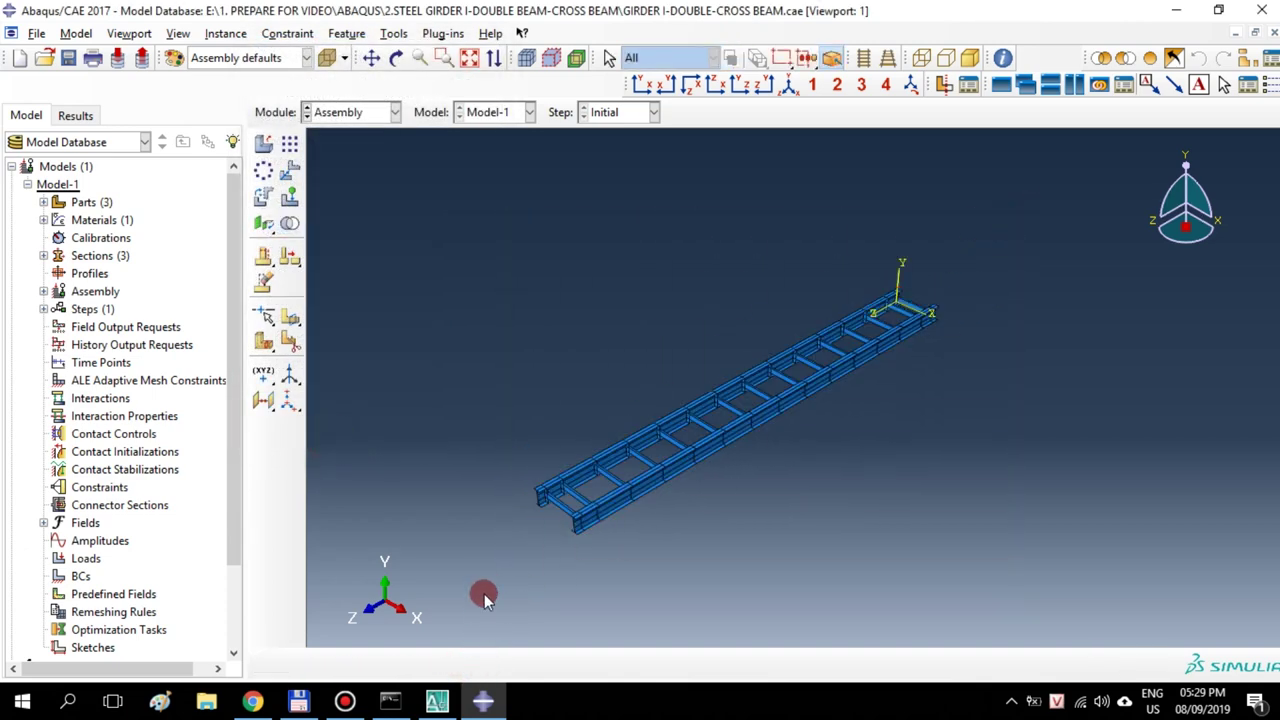
Inspect the merged SYSTEM-1 instance among the assembly instances and examine its girder and cross beam joints along the whole model
scroll(580, 515, "up", 5)
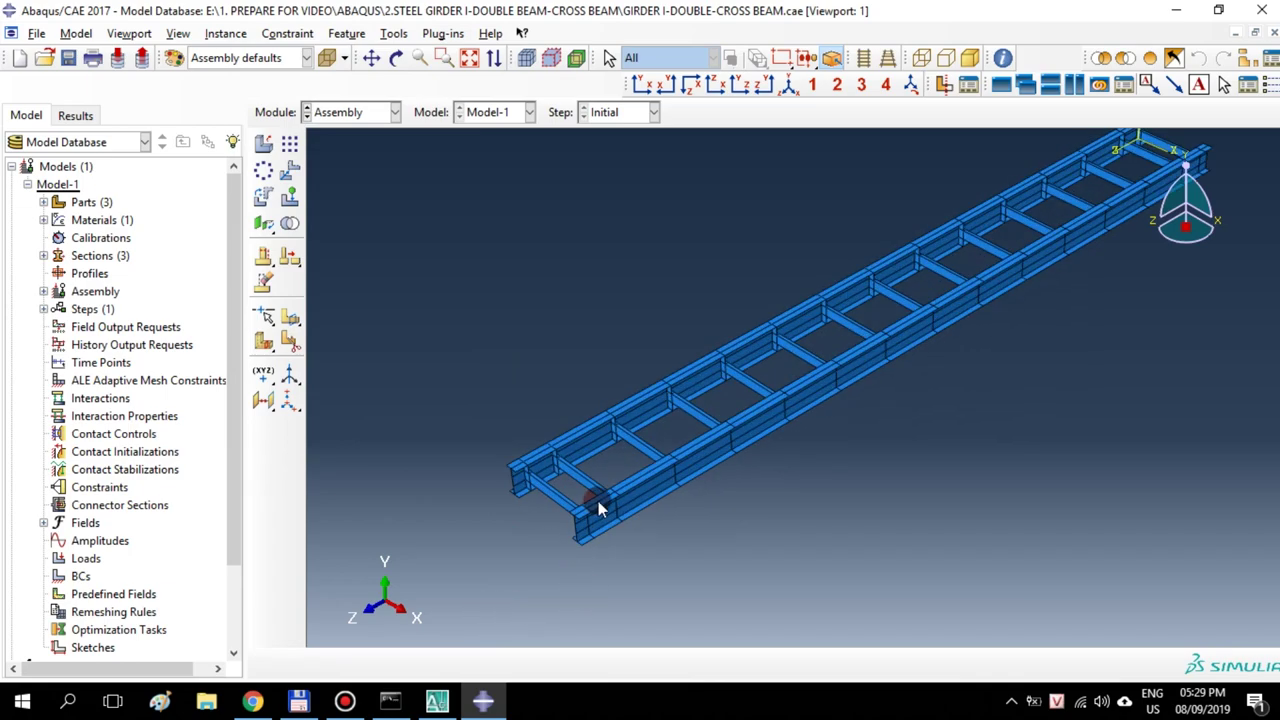
scroll(571, 486, "up", 3)
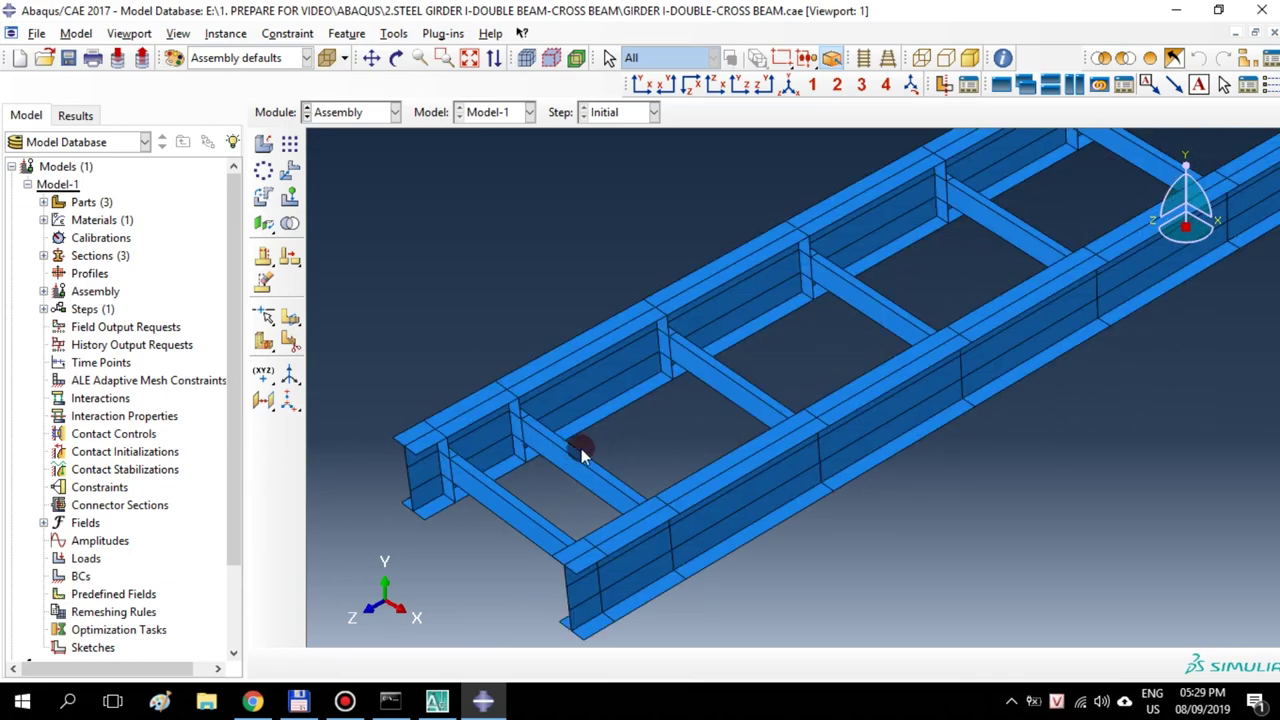
double_click(29, 186)
scroll(225, 288, "down", 2)
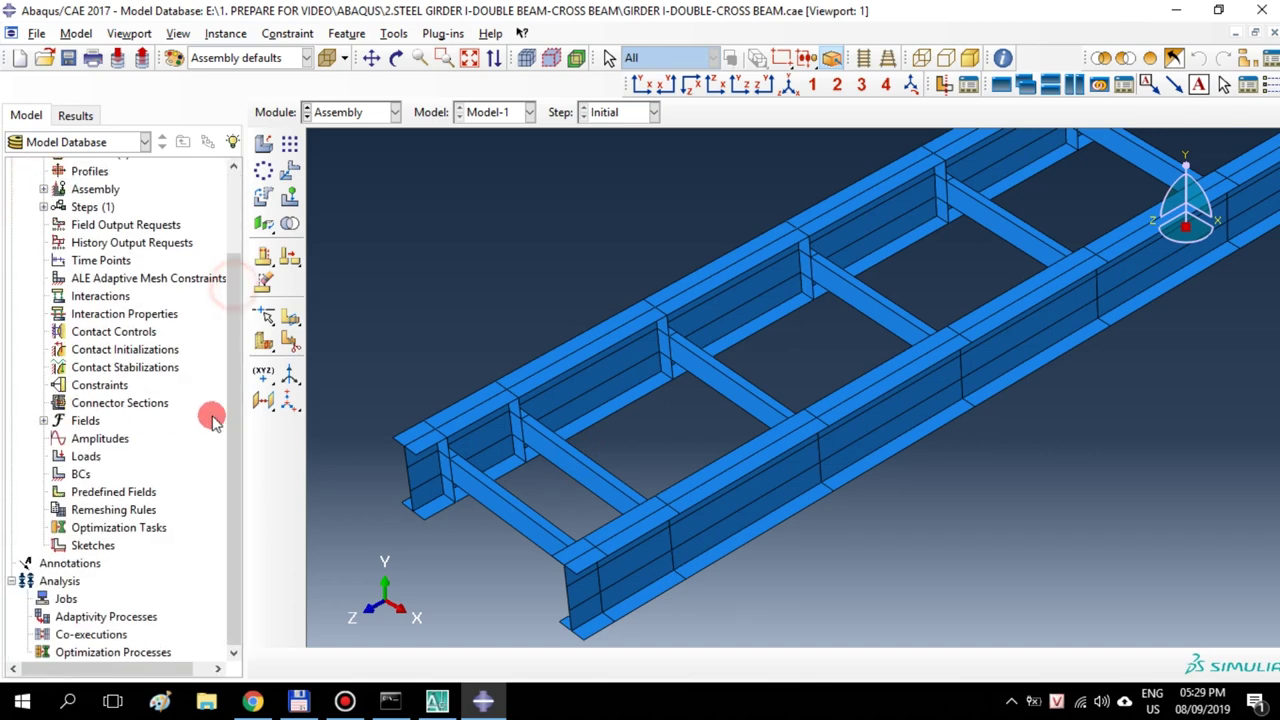
scroll(60, 314, "up", 3)
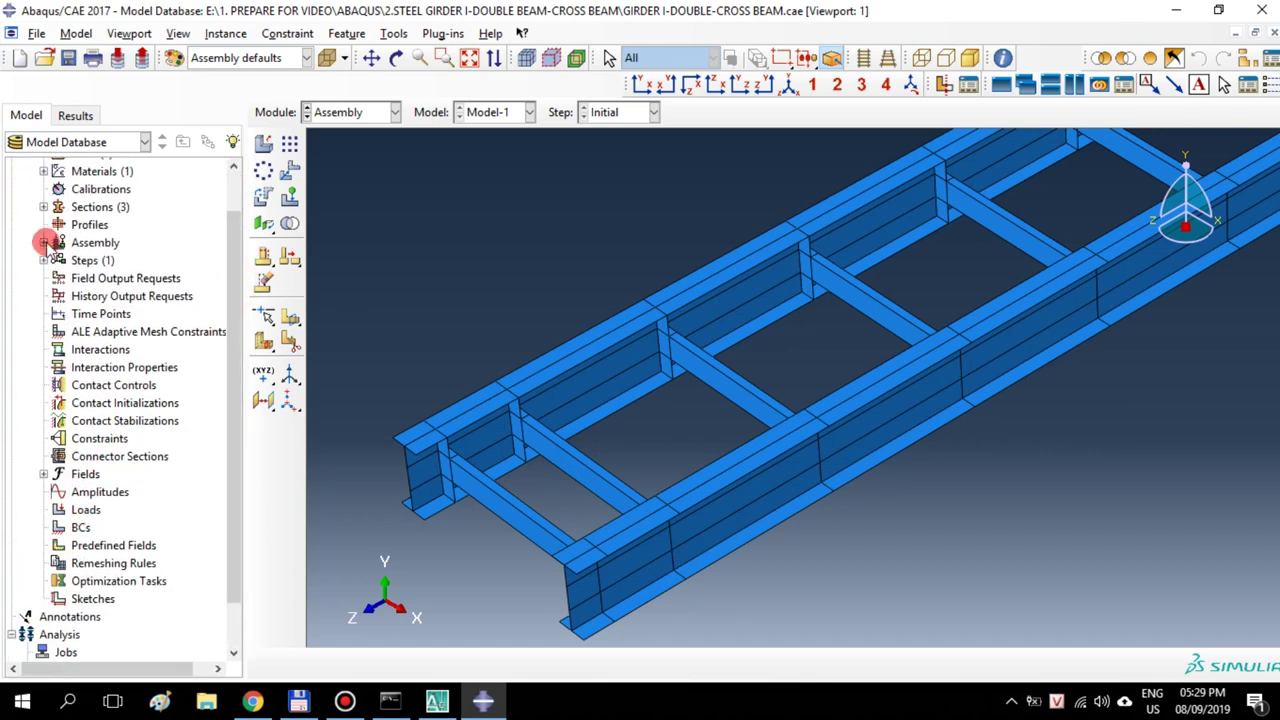
left_click(44, 243)
left_click(59, 260)
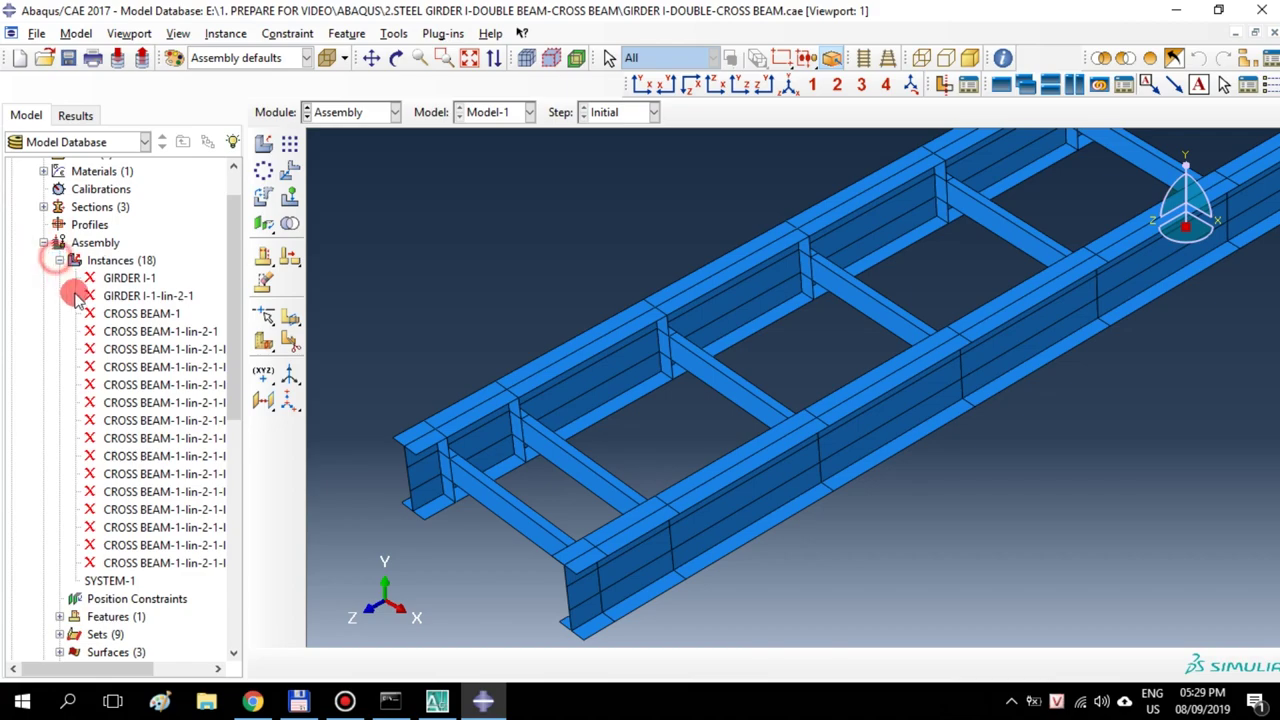
left_click(110, 581)
scroll(563, 495, "down", 5)
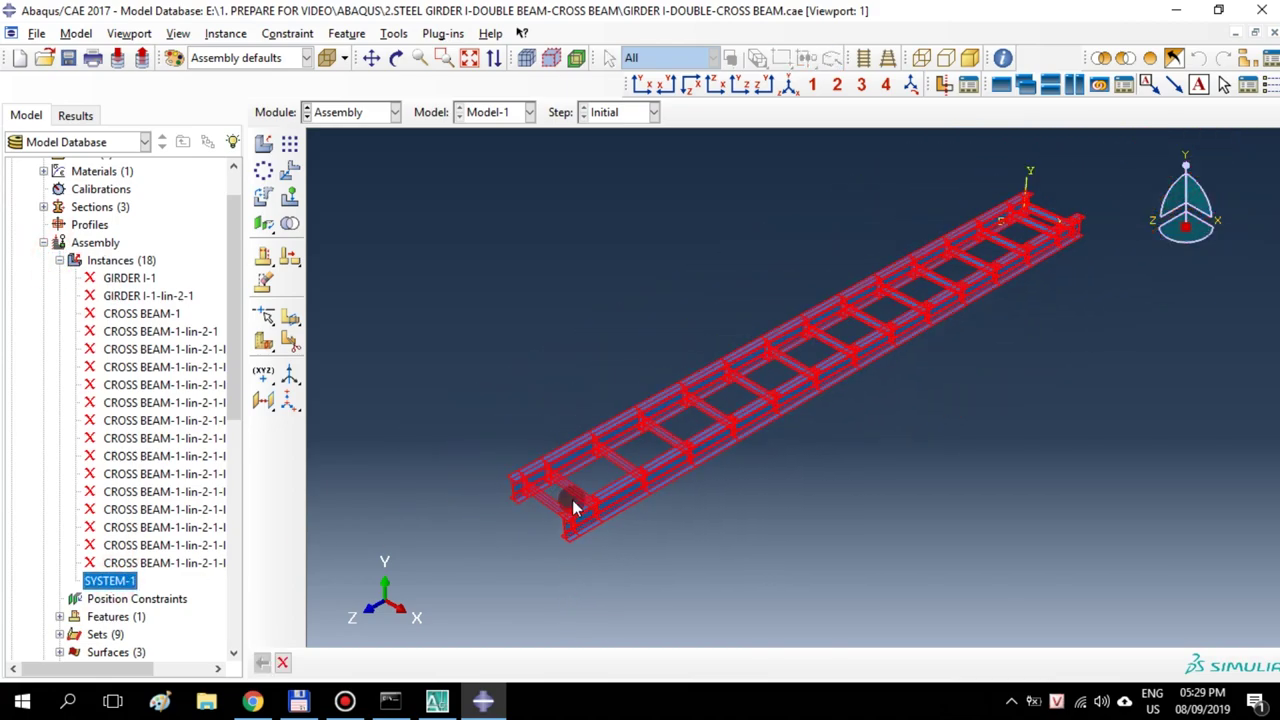
scroll(1050, 210, "up", 5)
scroll(1069, 163, "up", 5)
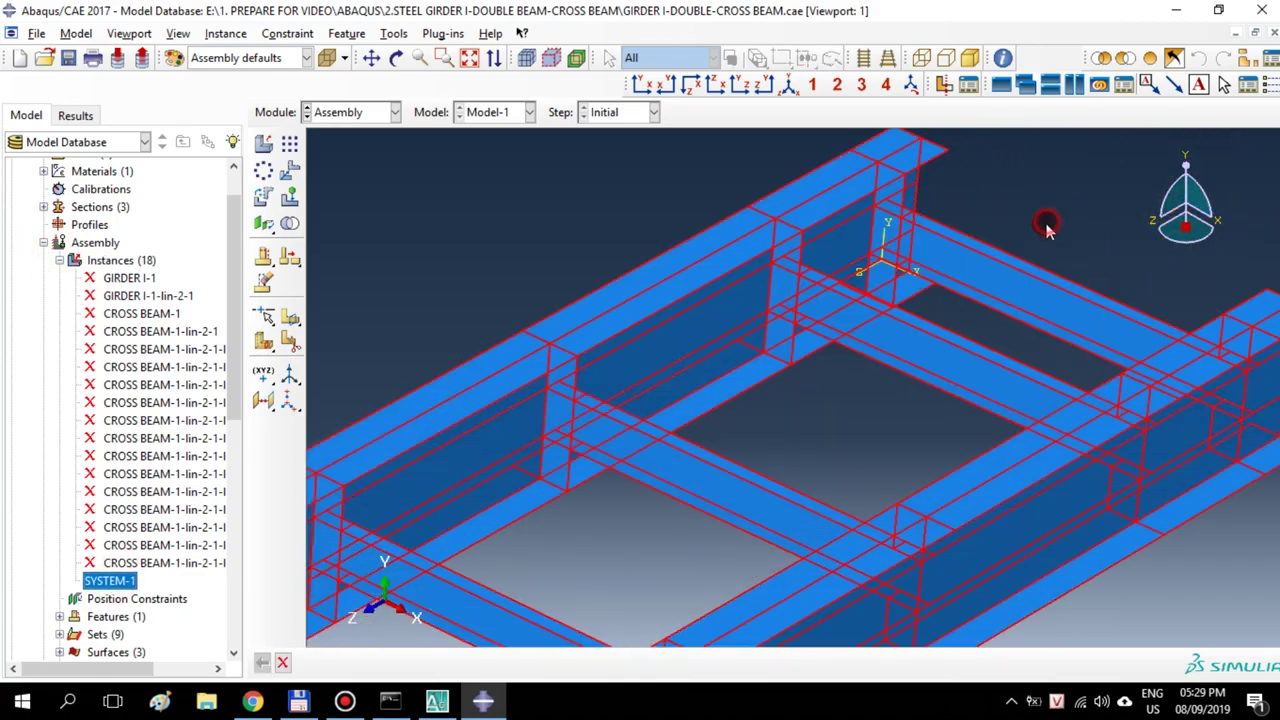
scroll(1021, 209, "down", 5)
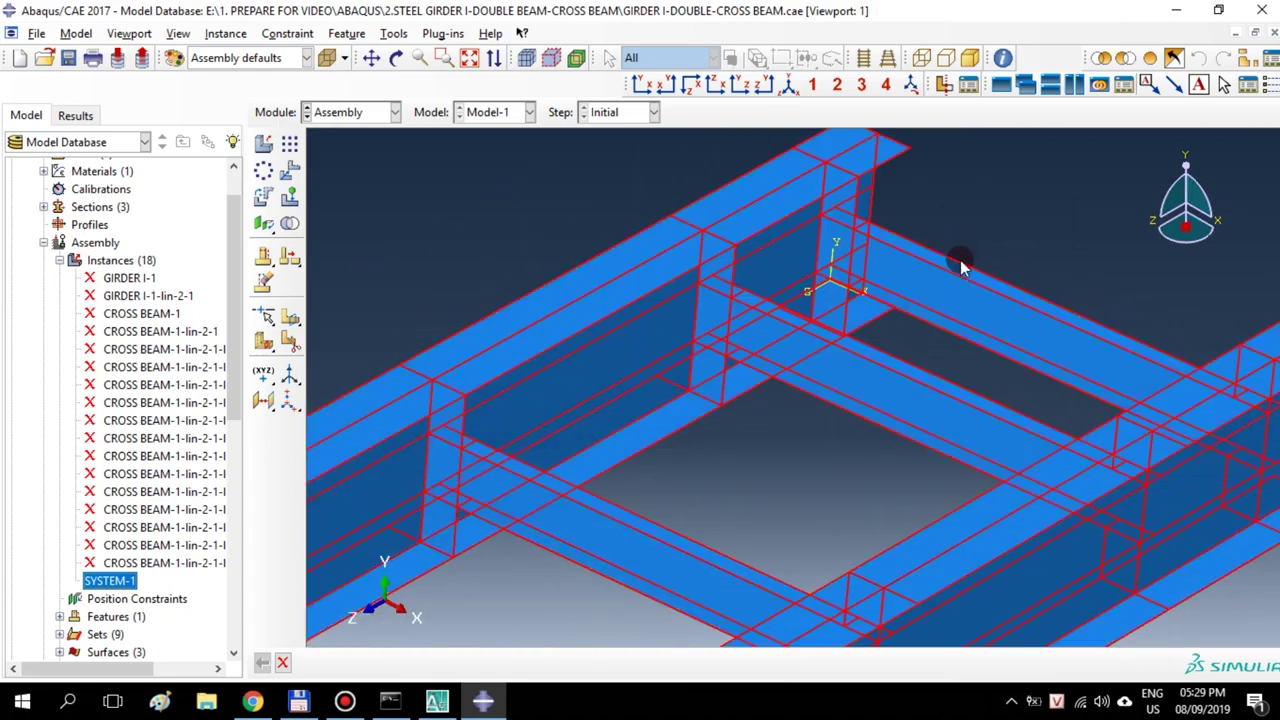
scroll(961, 262, "down", 2)
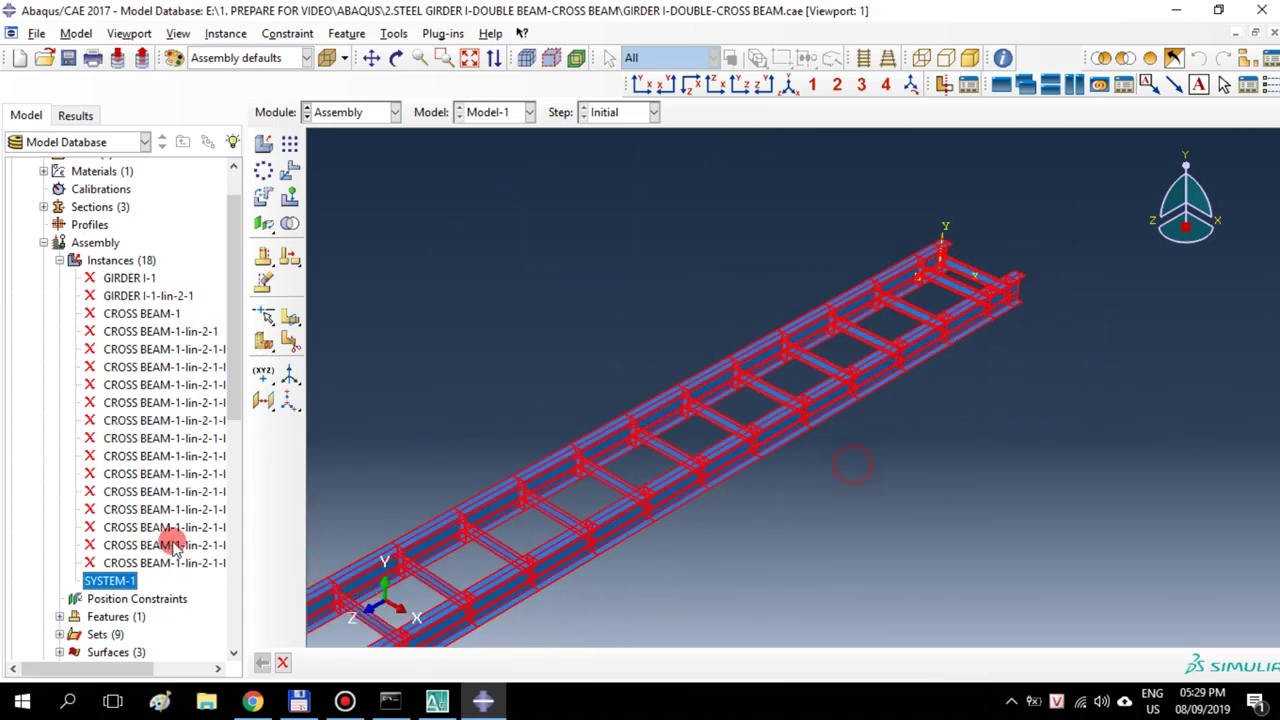
mouse_move(236, 371)
left_mouse_down()
mouse_move(236, 428)
mouse_move(240, 375)
left_mouse_up()
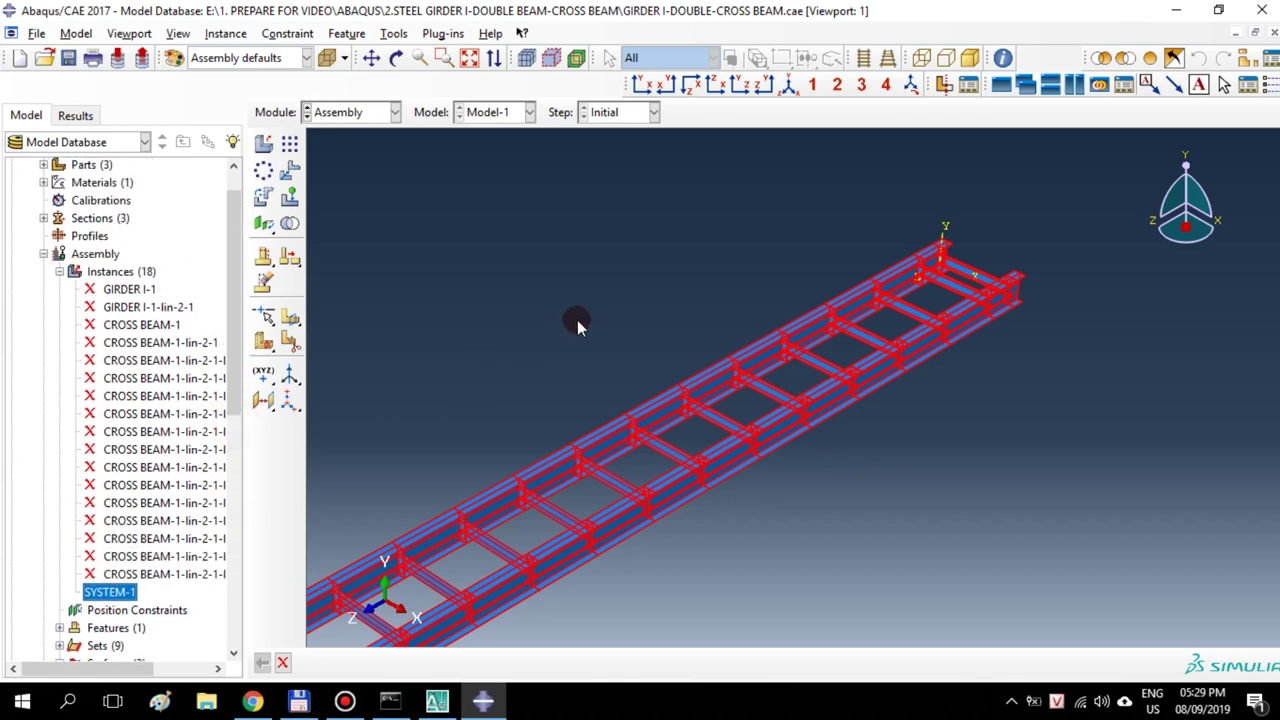
key("Escape")
Create the Static, General analysis step Step-1 after Initial, keeping time period 1, Nlgeom off and automatic incrementation
left_click(396, 112)
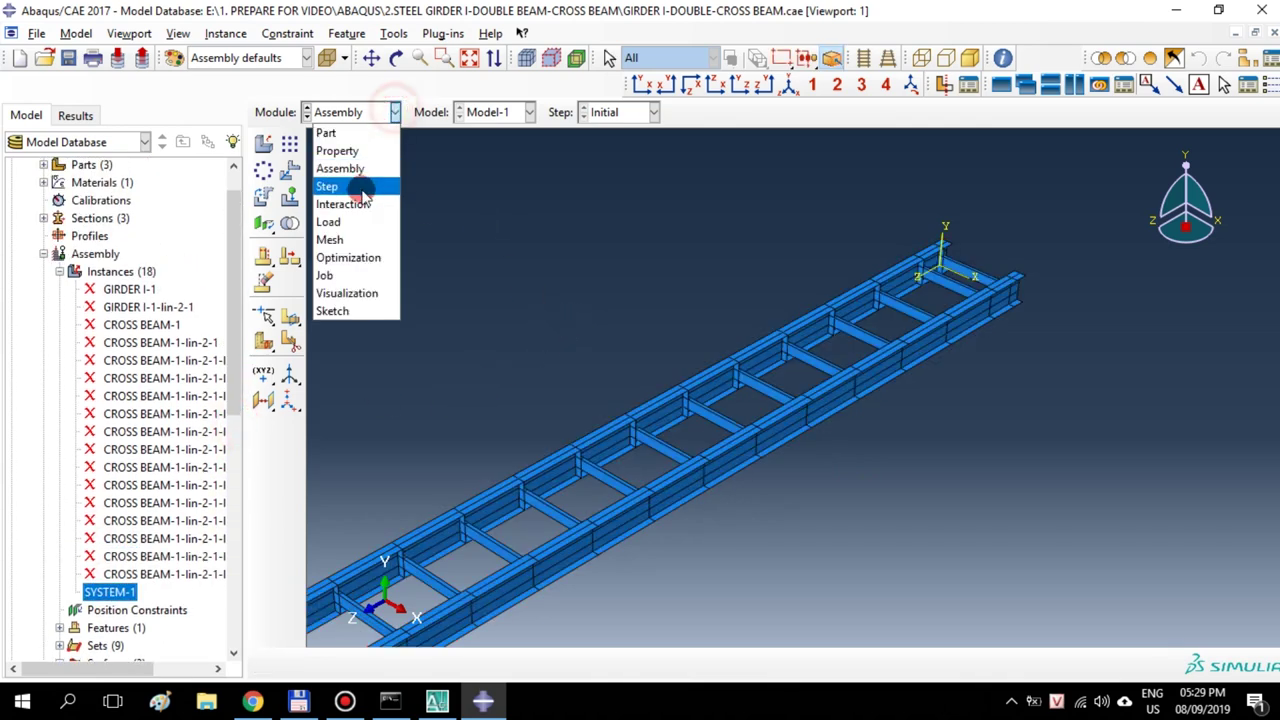
left_click(365, 185)
left_click(263, 144)
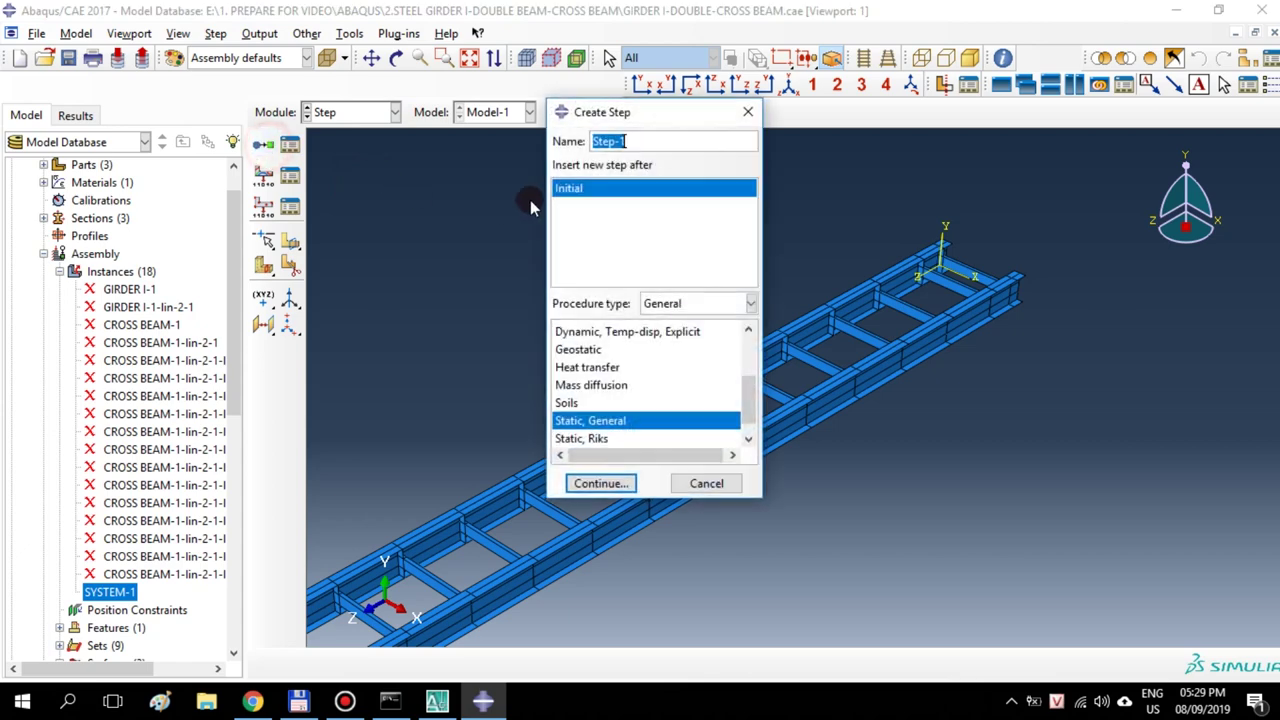
left_click(600, 483)
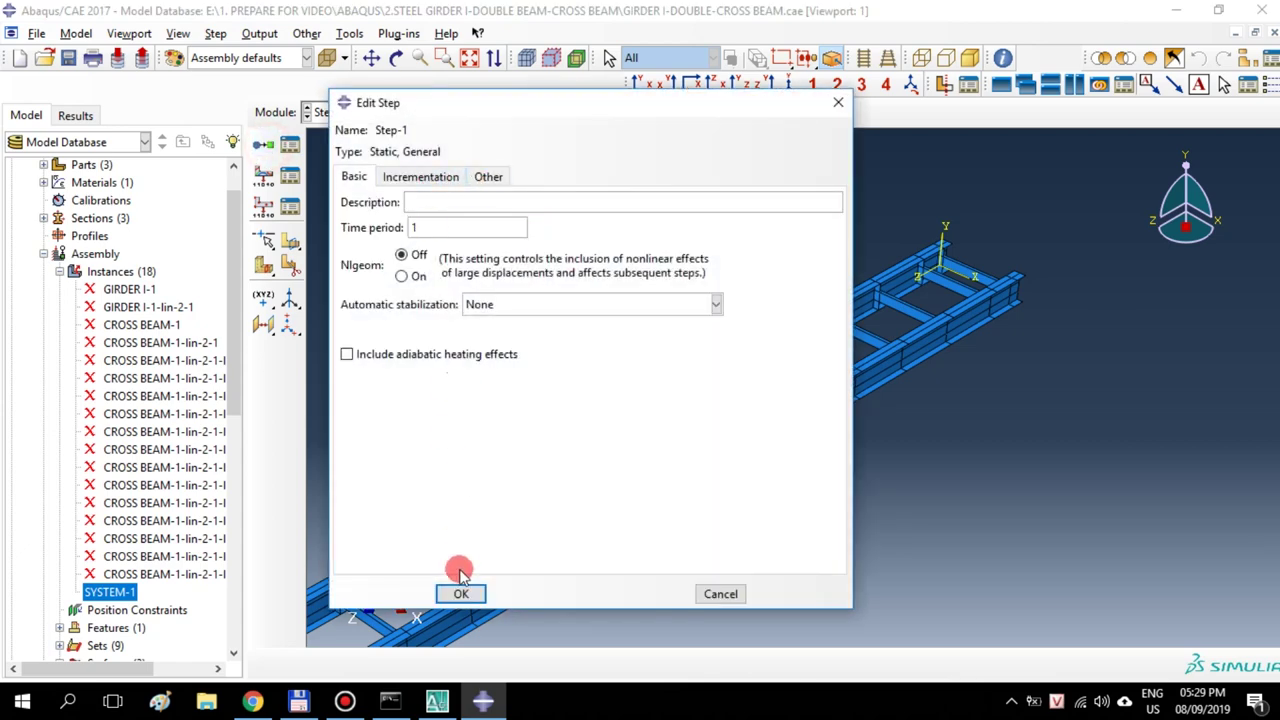
left_click(420, 176)
left_click(488, 176)
left_click(544, 243)
left_click(428, 180)
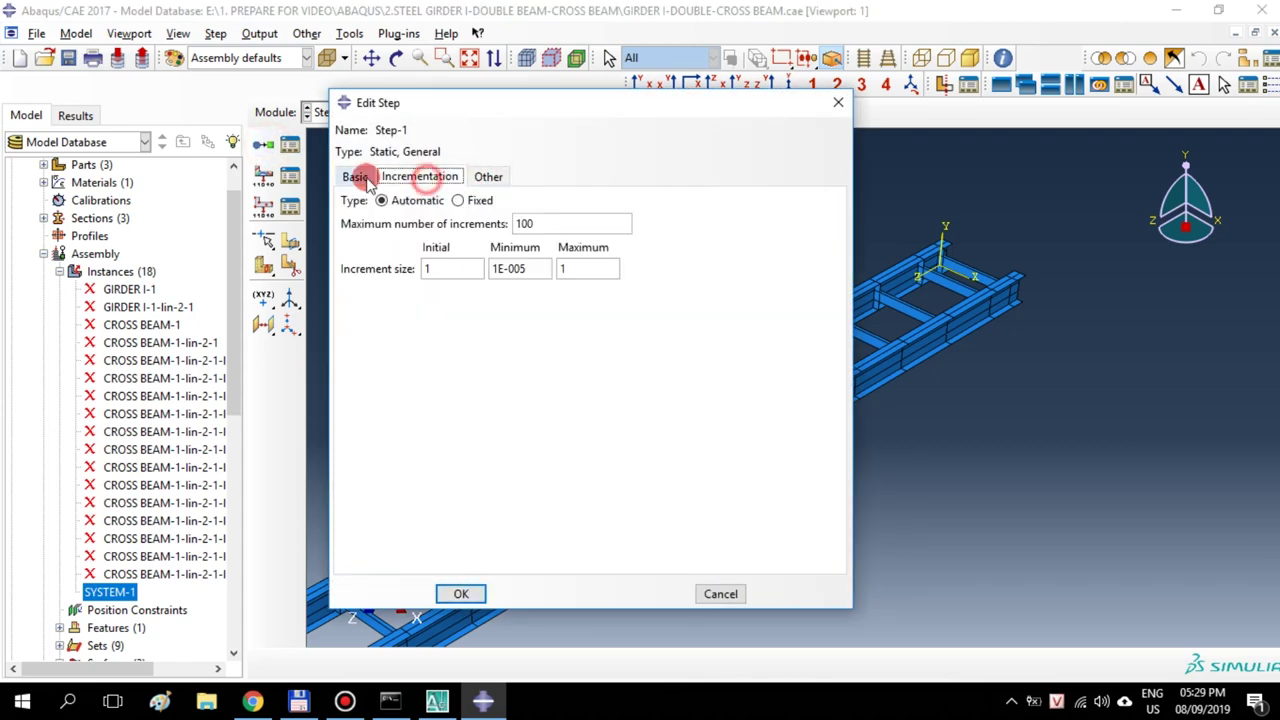
left_click(360, 178)
left_click(460, 593)
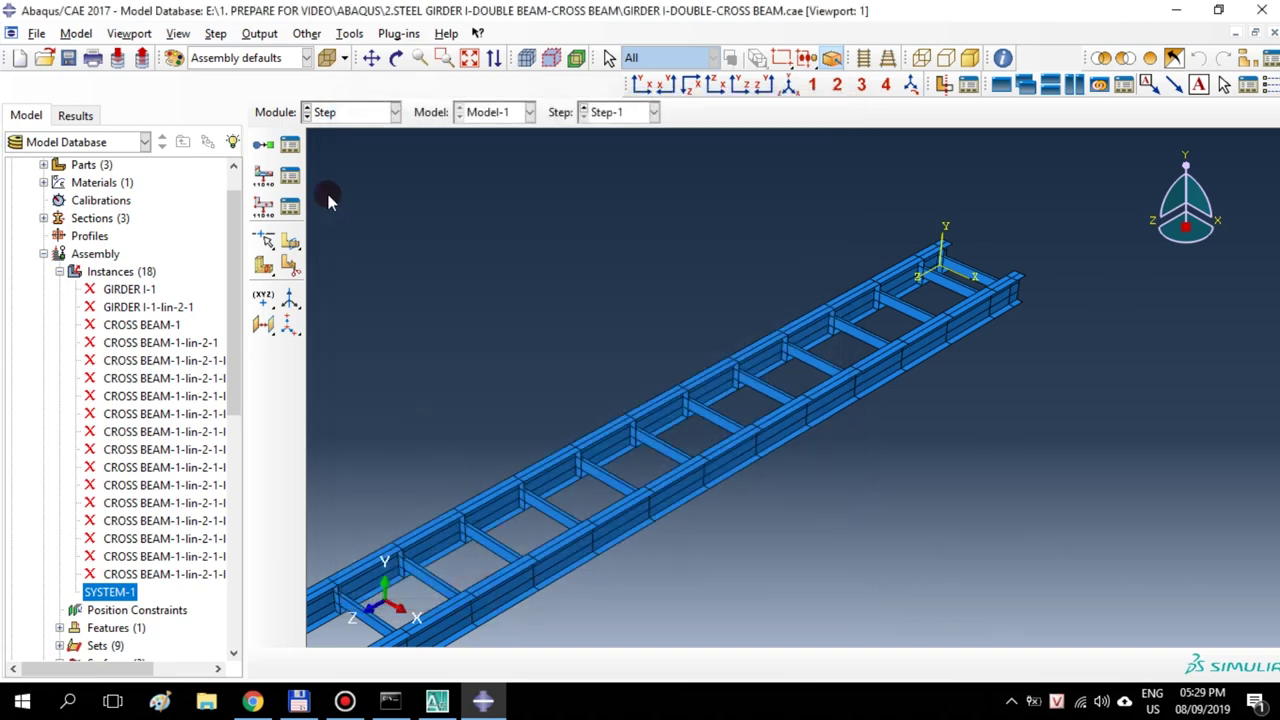
Start a mechanical Displacement/Rotation boundary condition named FIX BEARING in Step-1, with its region picked directly on the model
left_click(355, 116)
left_click(384, 230)
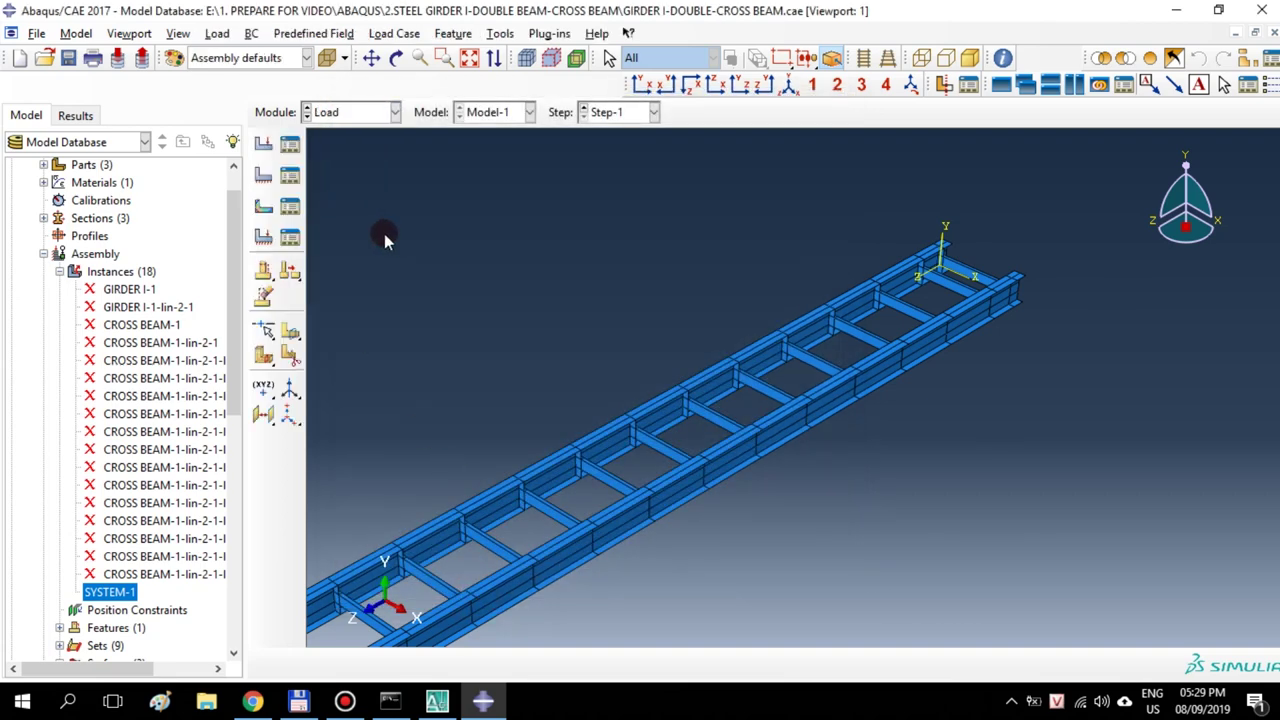
middle_click_drag(765, 405, 643, 487, "ctrl+alt")
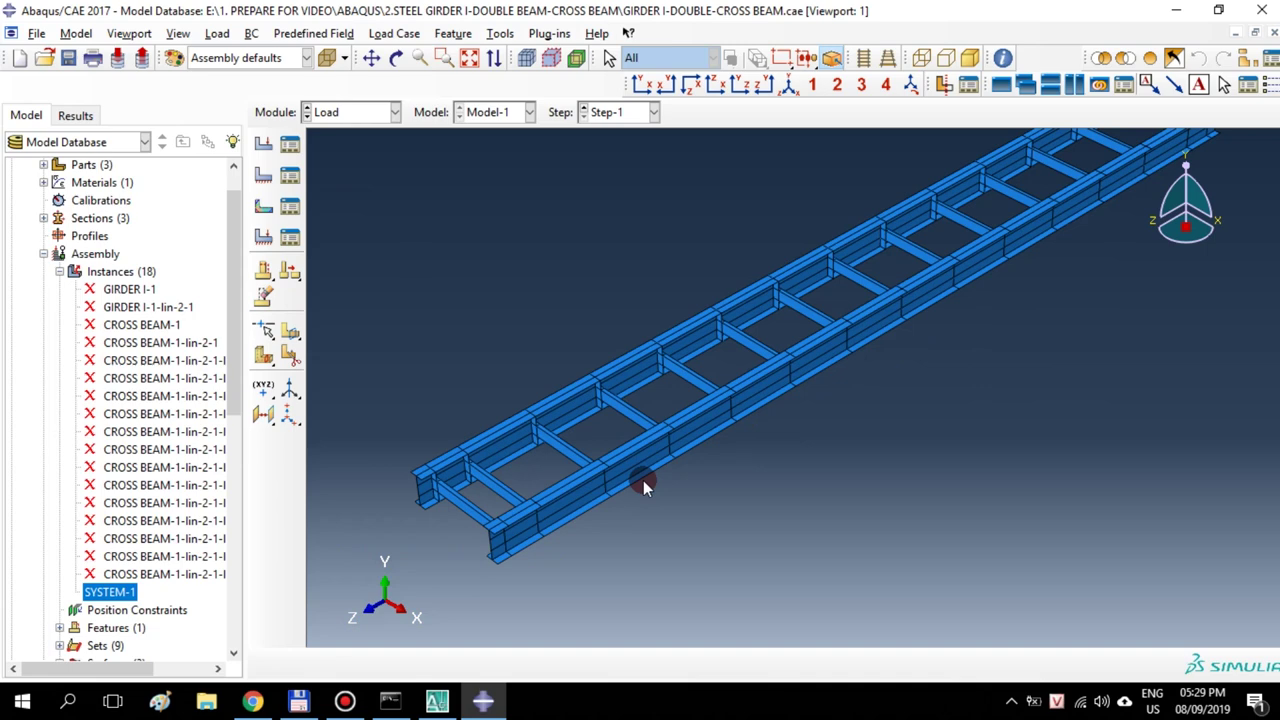
left_click(265, 180)
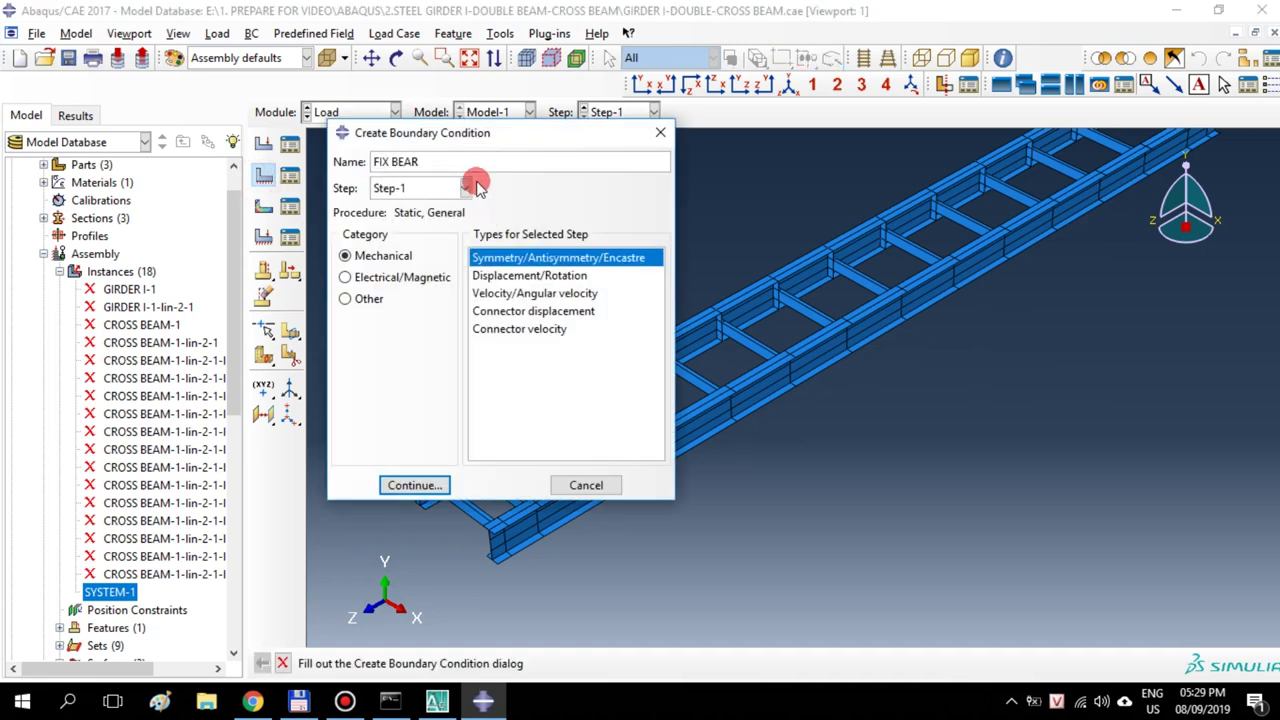
left_click(520, 276)
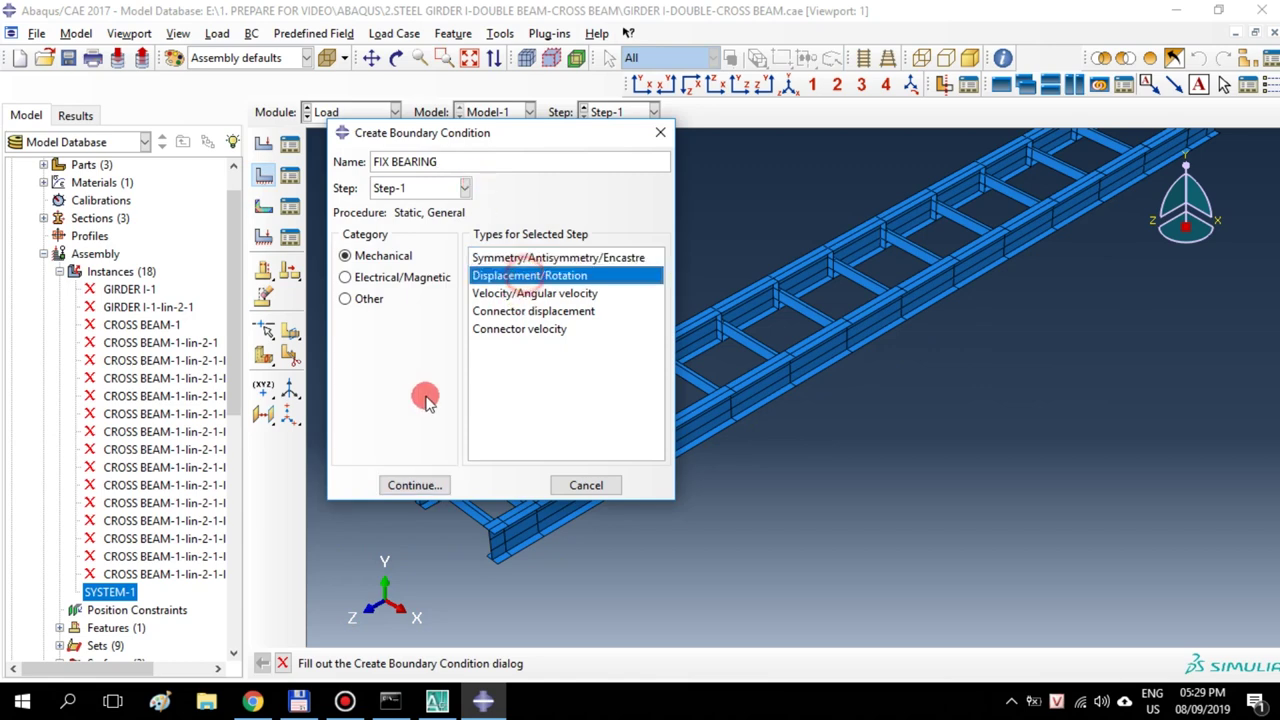
left_click(414, 487)
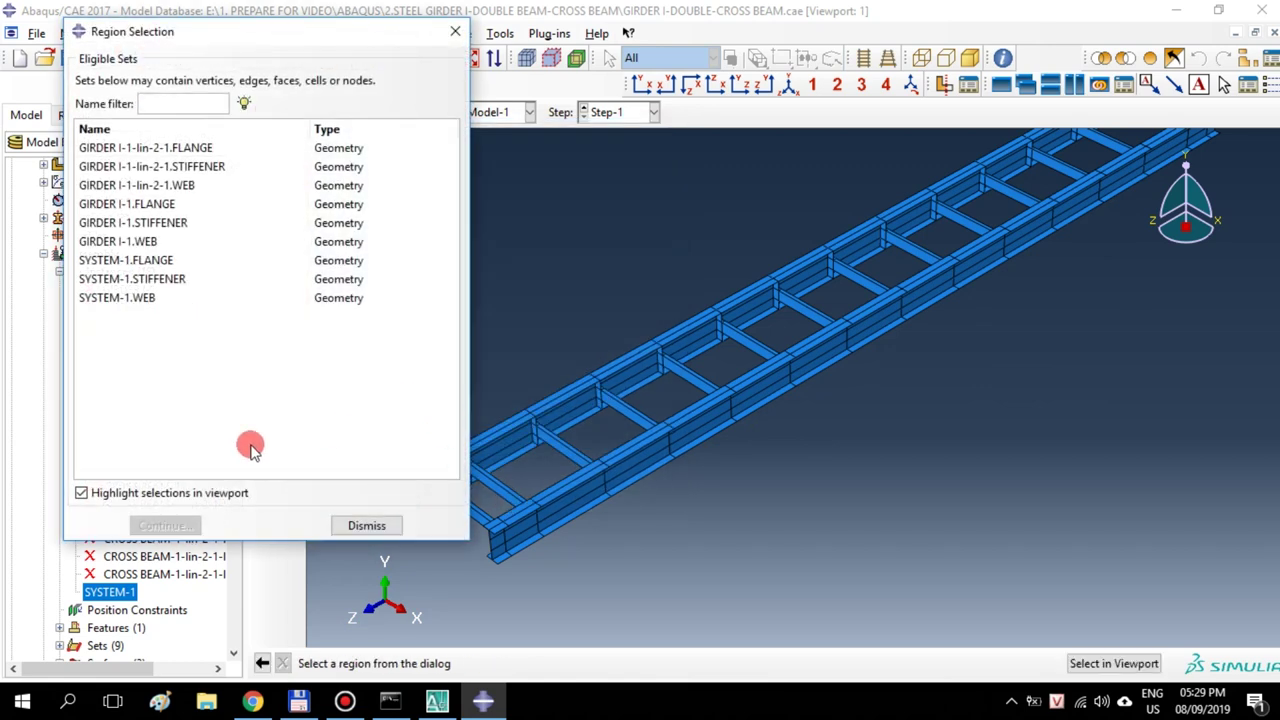
left_click(455, 36)
Assign the two end bottom-flange faces of the +X girder at the +Z end as the region, saved as set FIX BEARING
left_click_drag(1126, 555, 851, 366, "ctrl+alt")
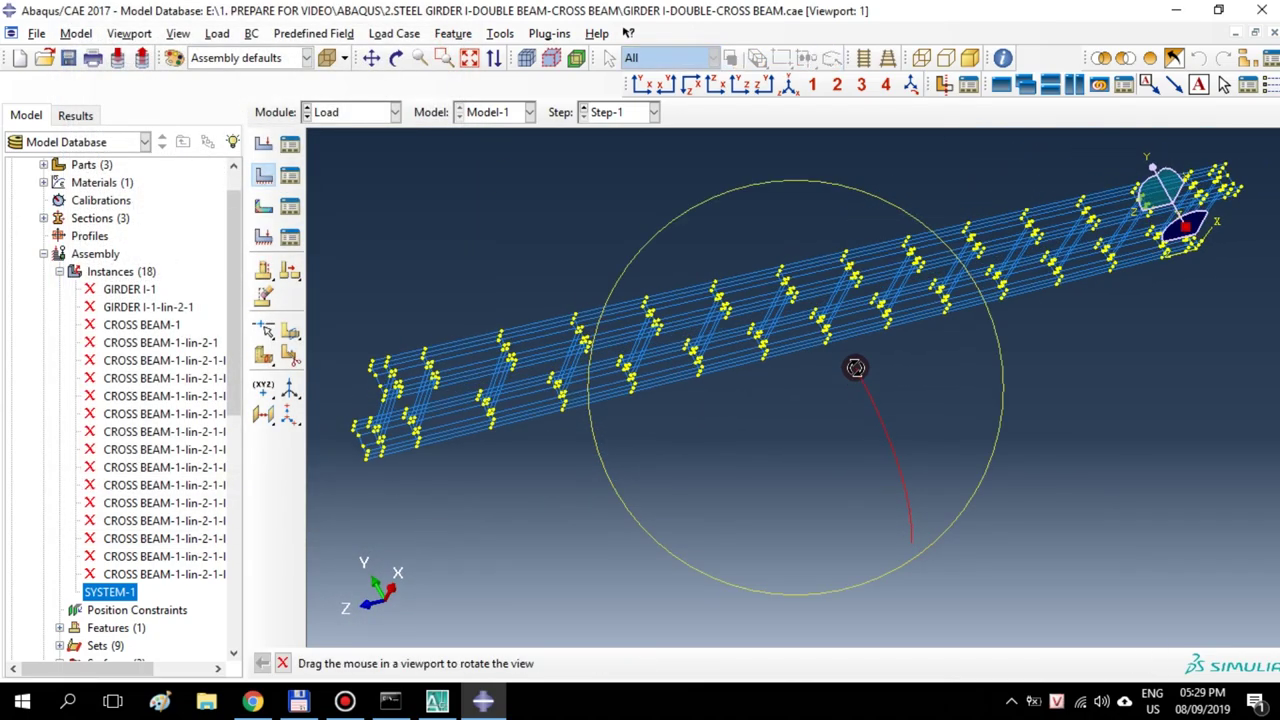
scroll(491, 420, "up", 6)
scroll(377, 385, "up", 4)
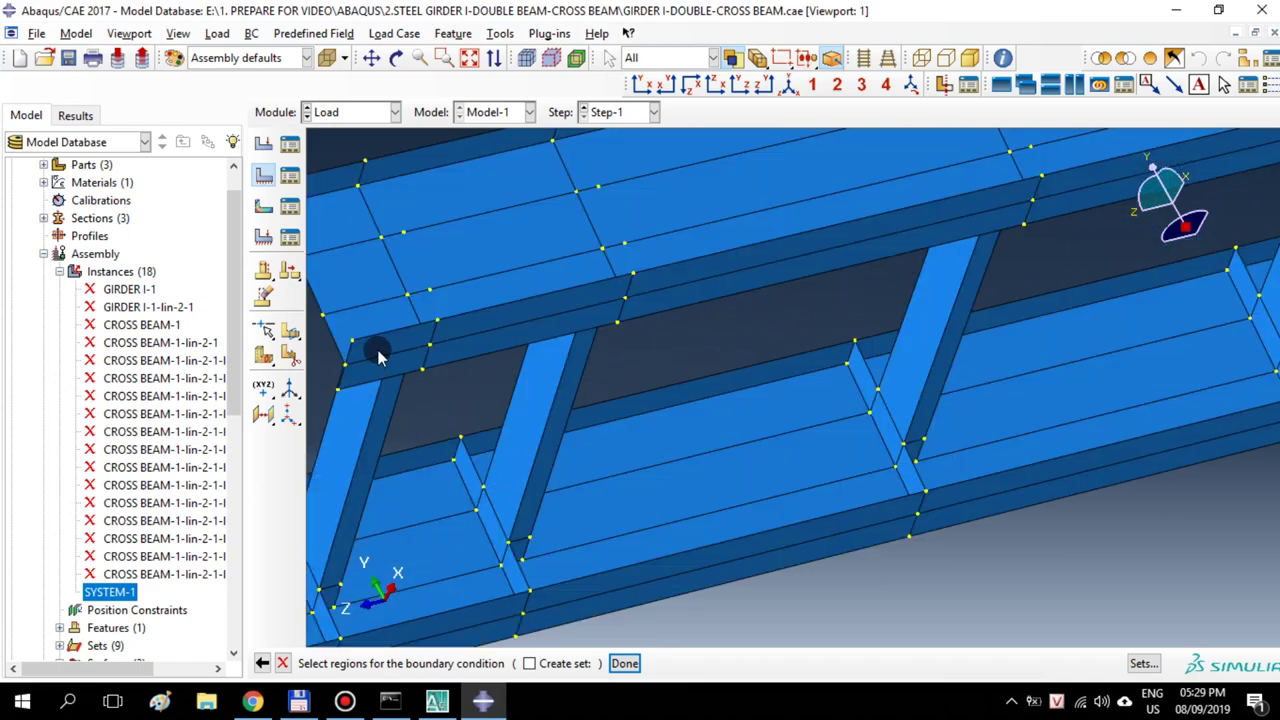
left_click(378, 350)
left_click(388, 382, "shift")
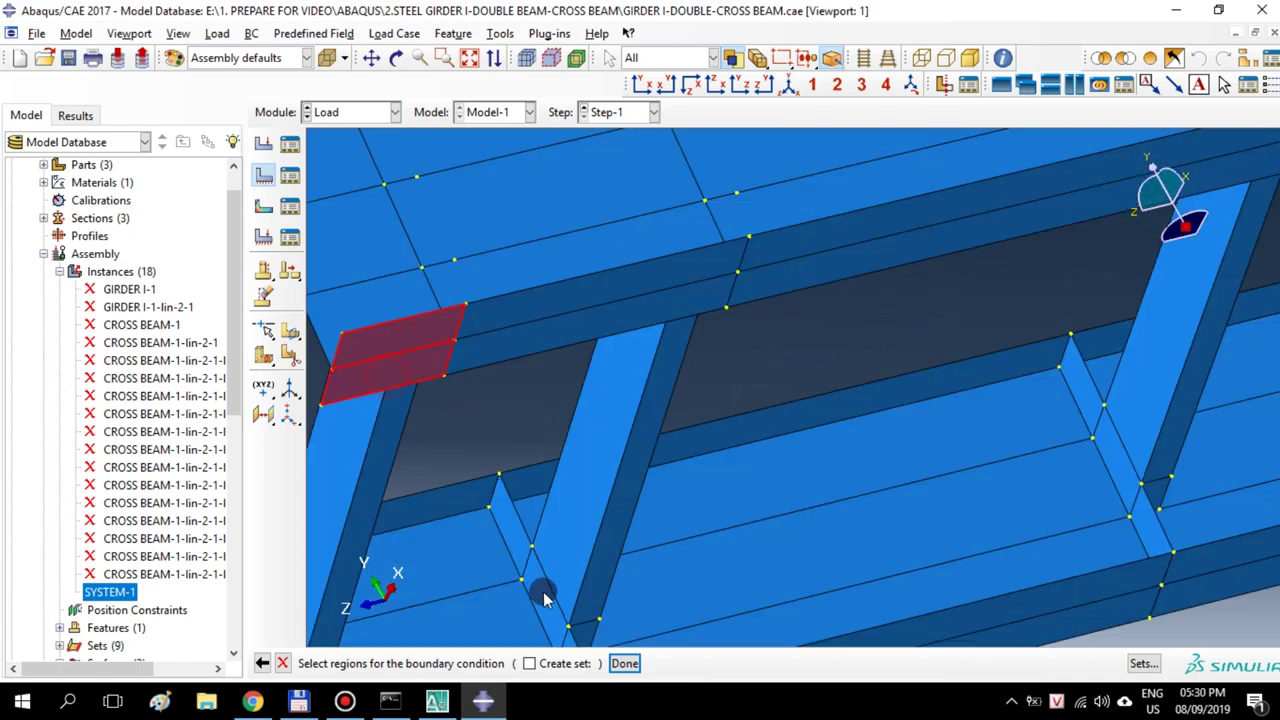
left_click(543, 663)
left_click_drag(640, 663, 580, 663)
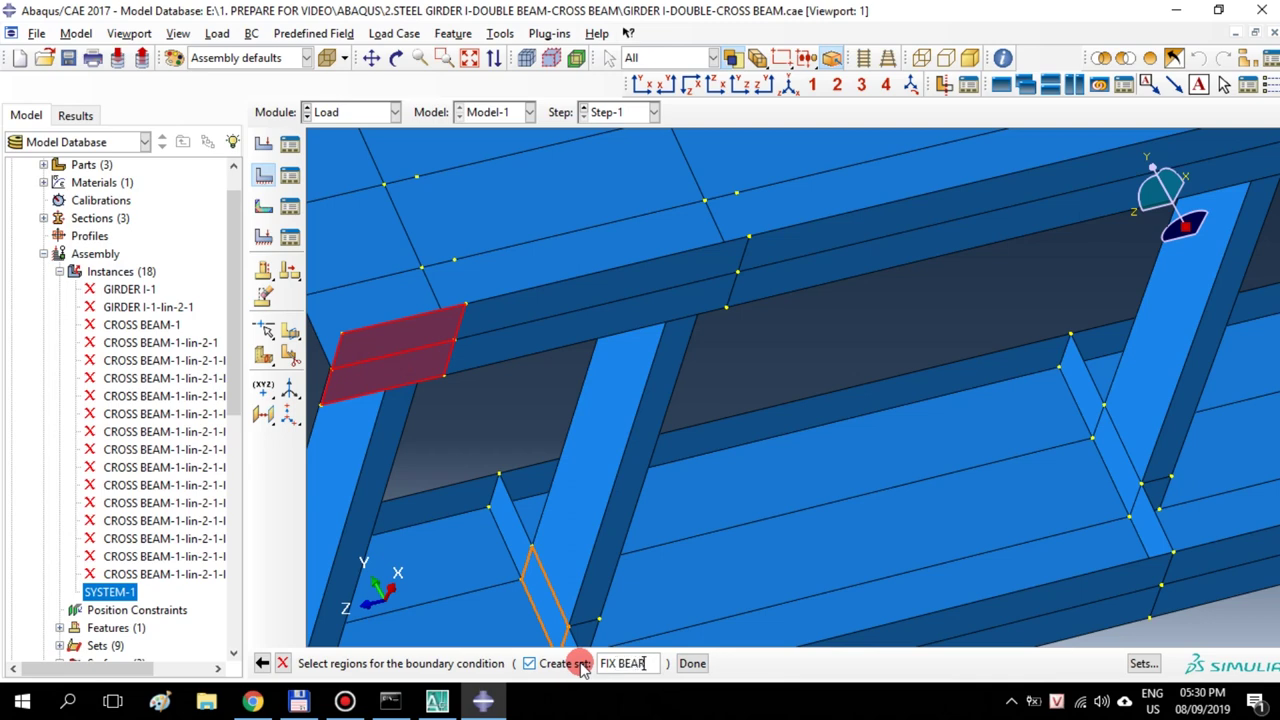
left_click(697, 665)
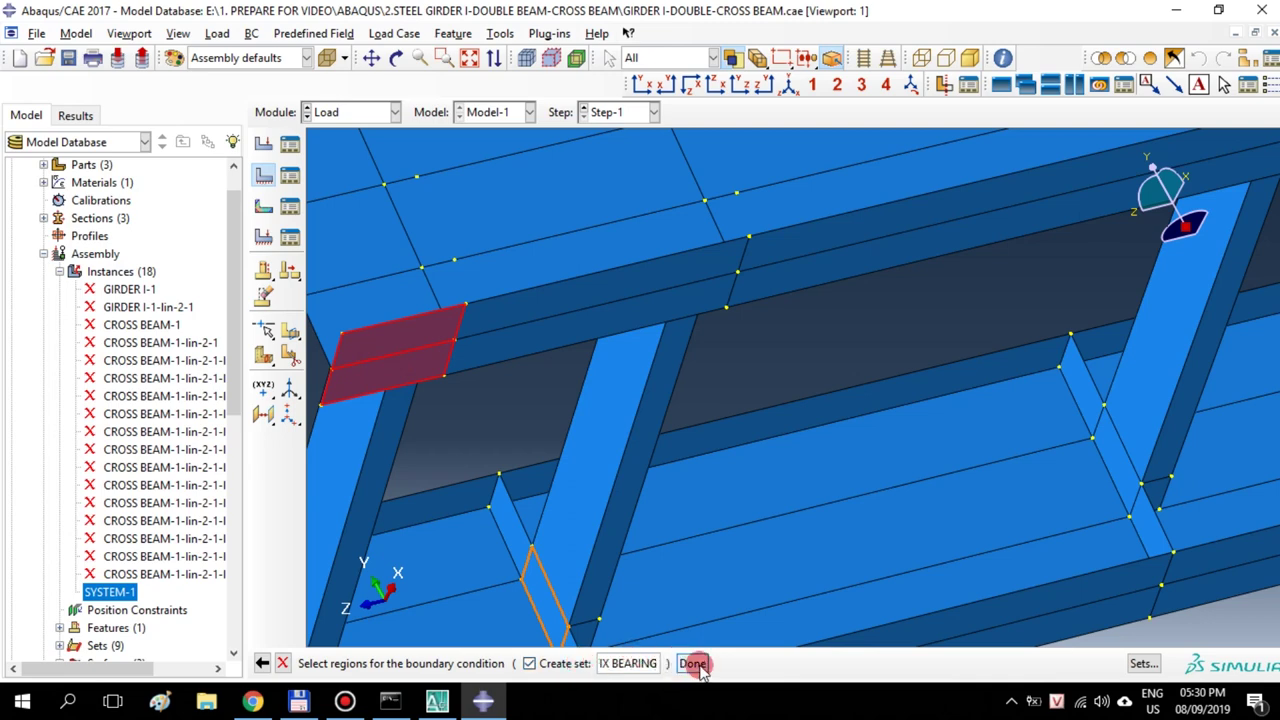
Constrain U1, U2 and U3 to 0 for the FIX BEARING boundary condition
left_click(524, 345)
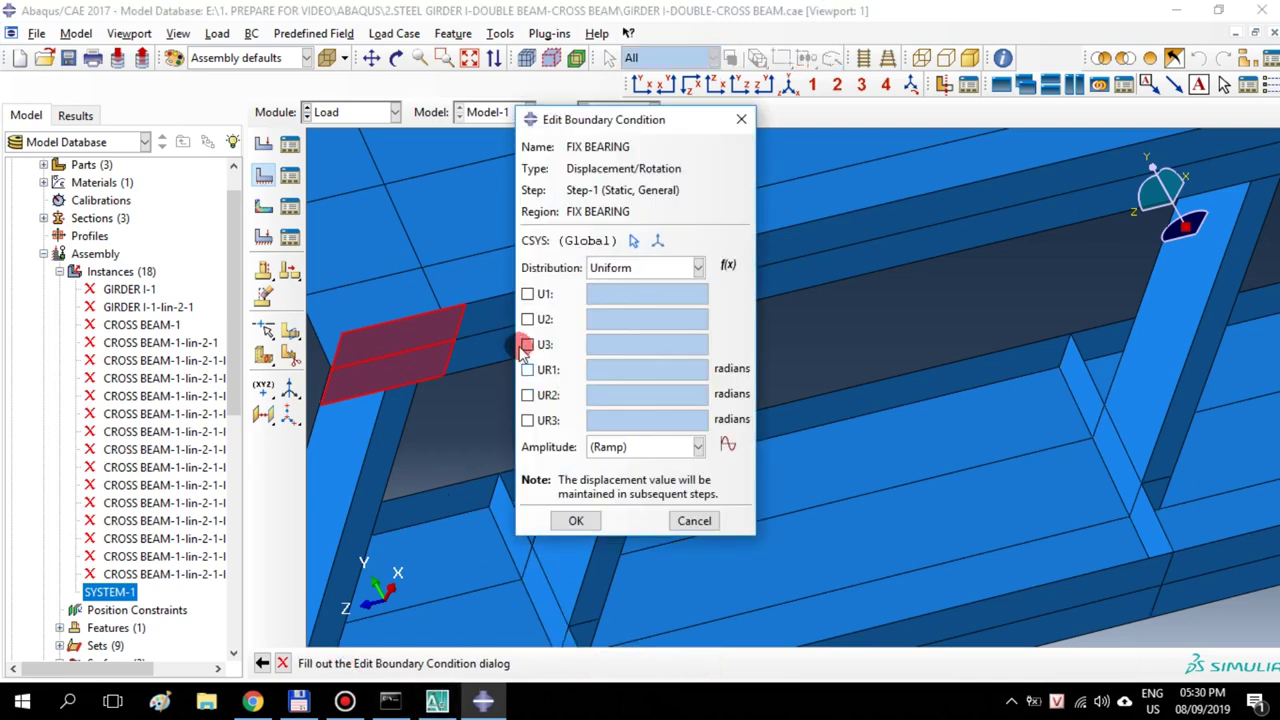
left_click(527, 293)
left_click(527, 319)
left_click(527, 344)
left_click(585, 521)
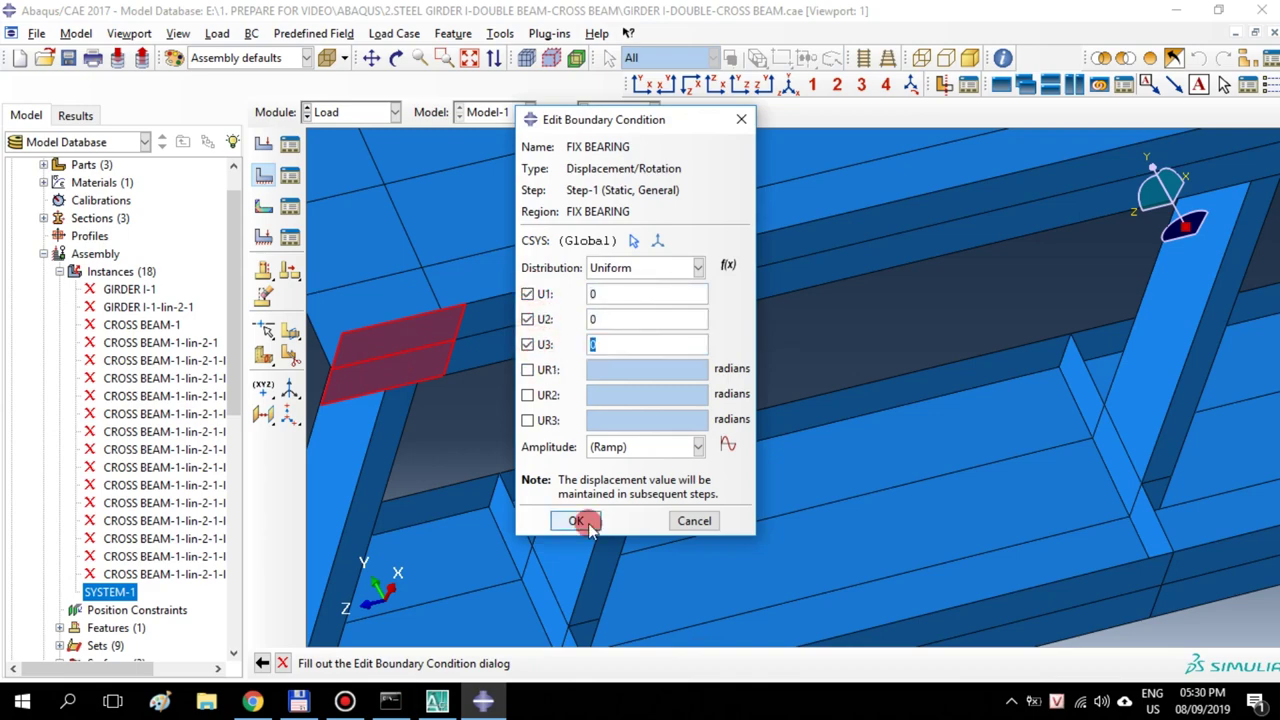
Start a mechanical Displacement/Rotation boundary condition named FREE XZ in Step-1
scroll(600, 545, "up", 10)
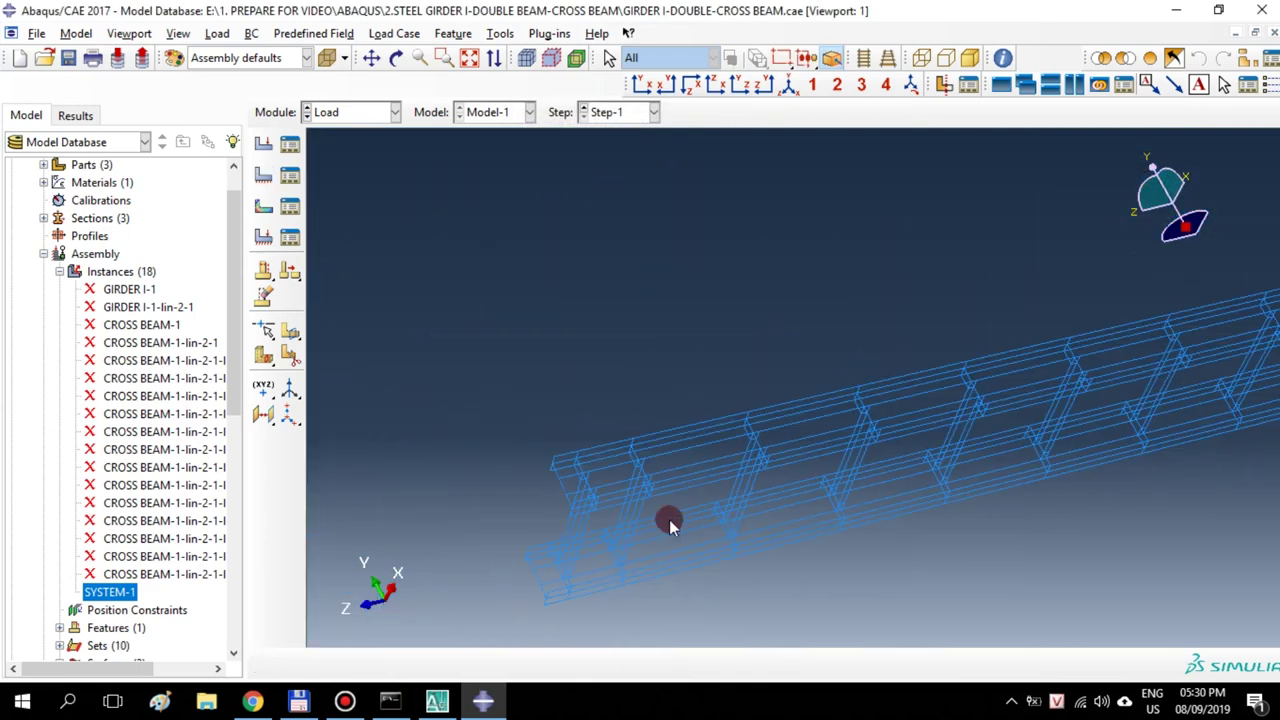
mouse_move(706, 514)
middle_mouse_down("ctrl+alt")
mouse_move(443, 571)
mouse_move(843, 506)
mouse_move(803, 487)
middle_mouse_up("ctrl+alt")
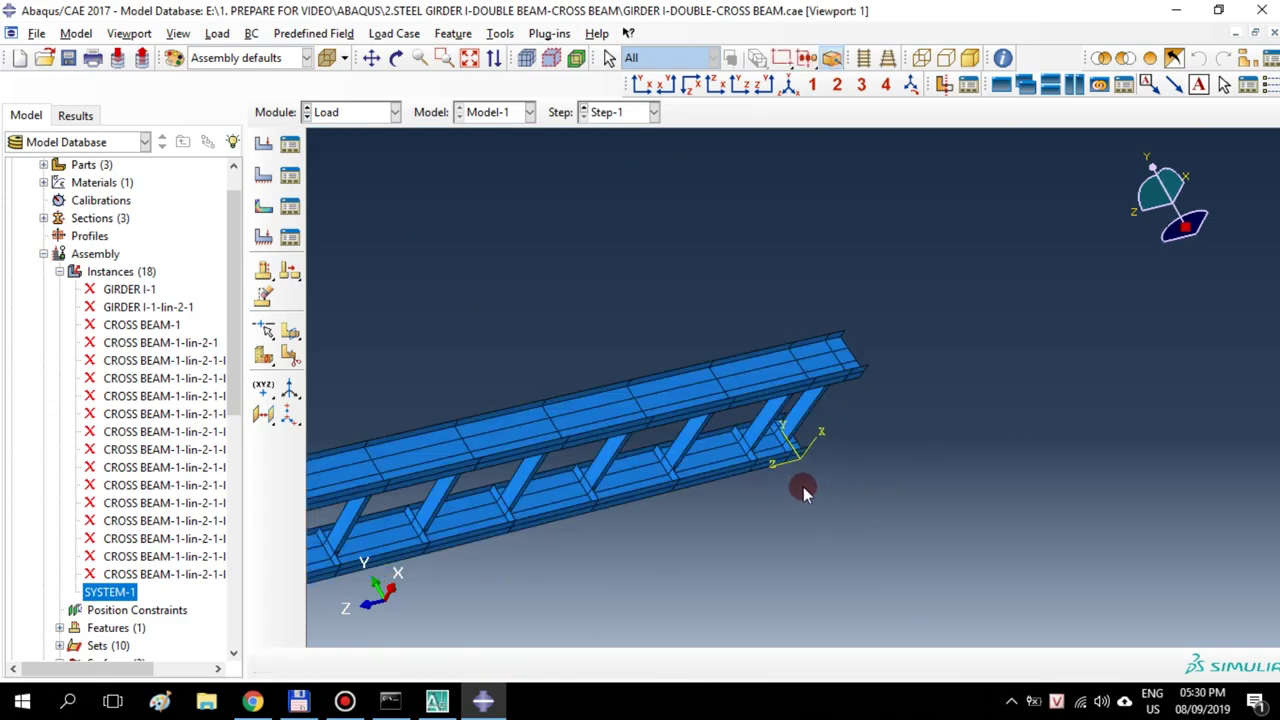
scroll(801, 457, "down", 5)
left_click(263, 175)
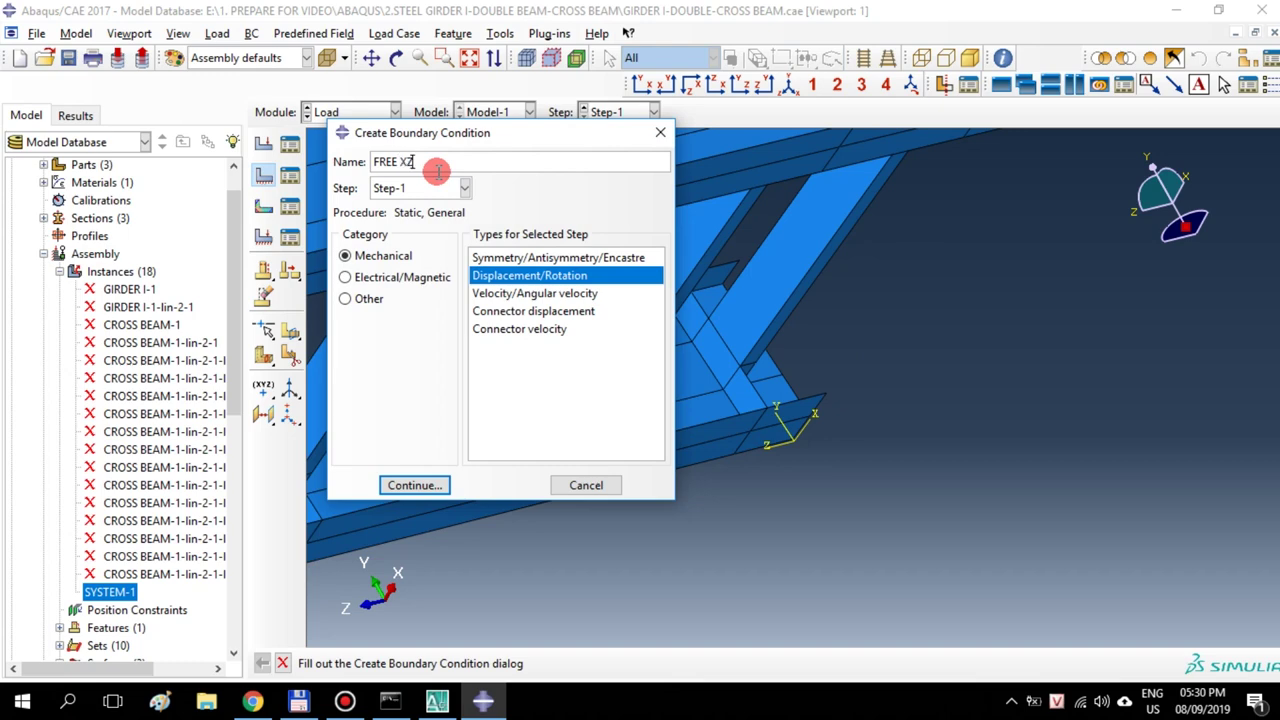
left_click(414, 485)
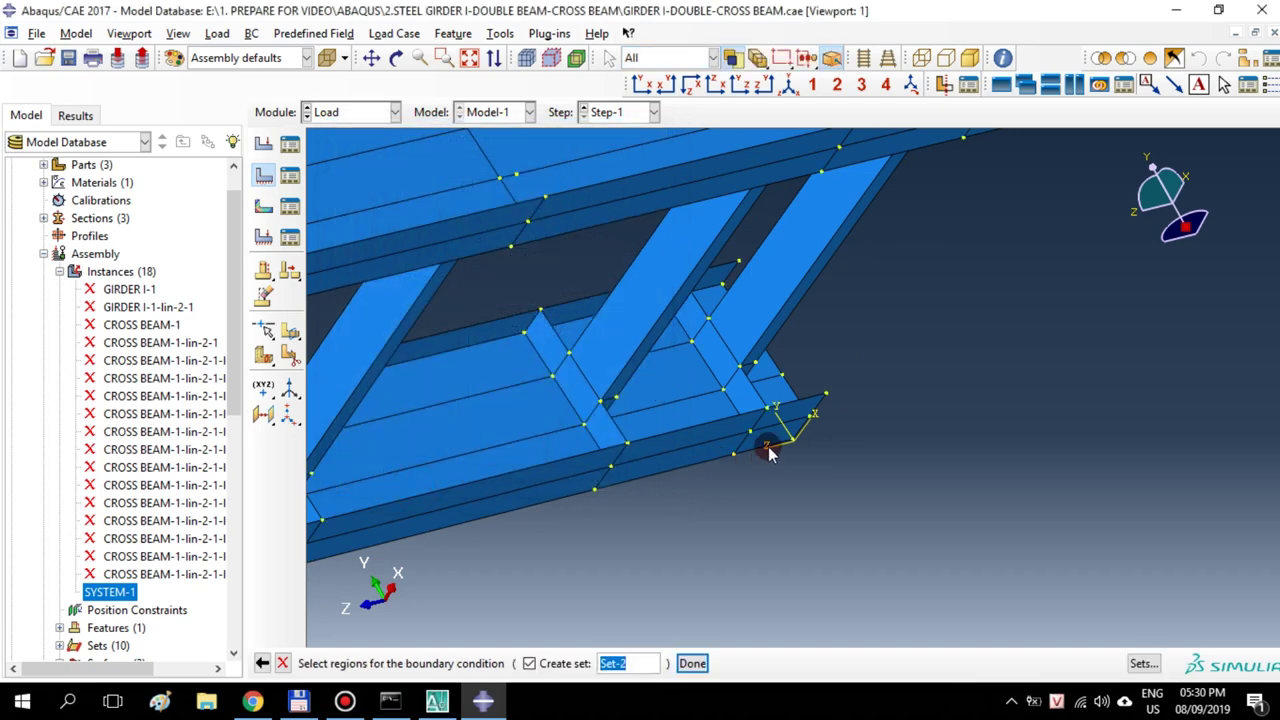
Assign the two end bottom-flange faces of the -X girder at the origin end as the region, saved as set FREE XZ
scroll(768, 452, "down", 3)
left_click(771, 443)
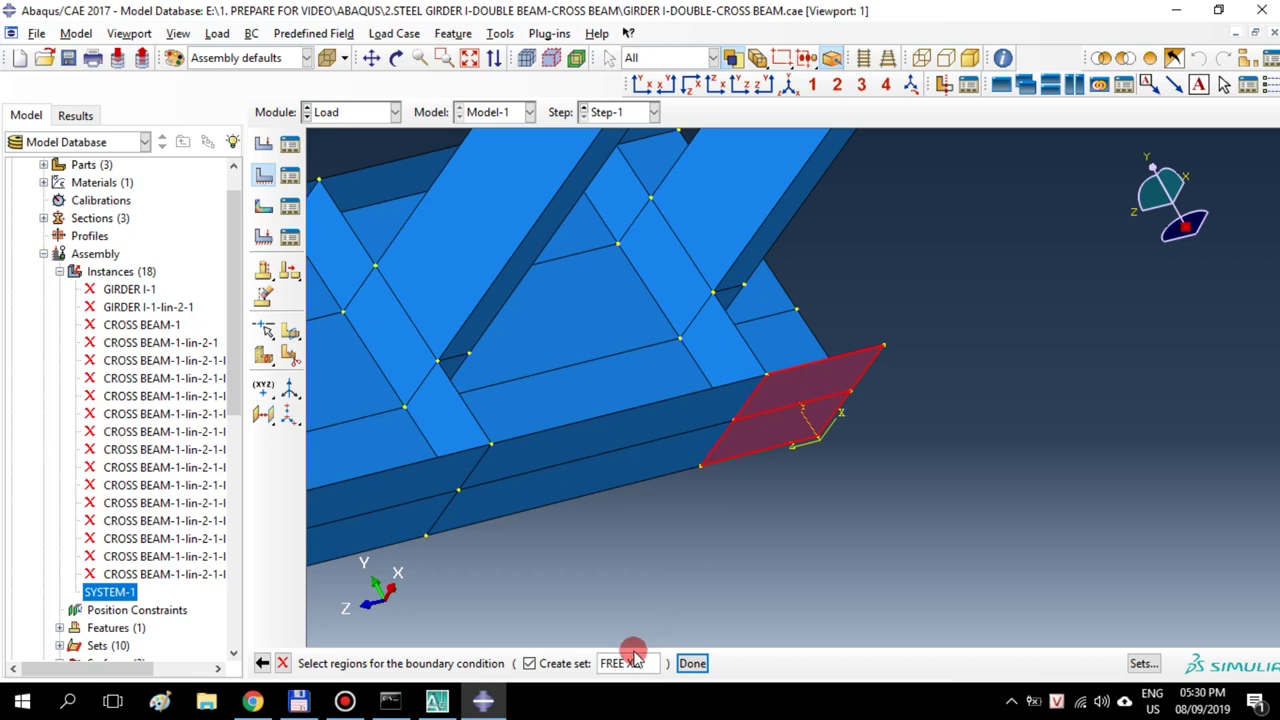
left_click(692, 663)
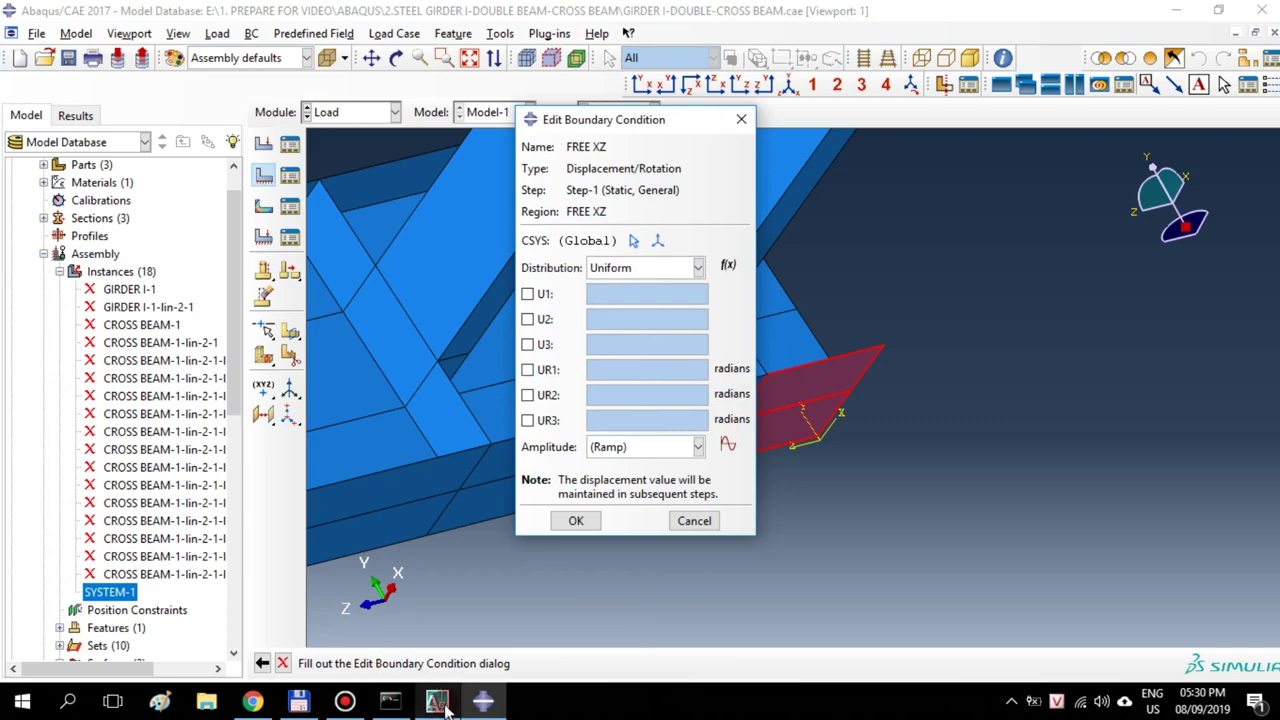
Consult the FREE XZ restraints in the AutoCAD drawing DIMENSION.dwg and constrain only U2 to 0 for that boundary condition in Abaqus
left_click(437, 703)
scroll(700, 285, "down", 5)
scroll(743, 280, "up", 5)
middle_click_drag(743, 280, 778, 222)
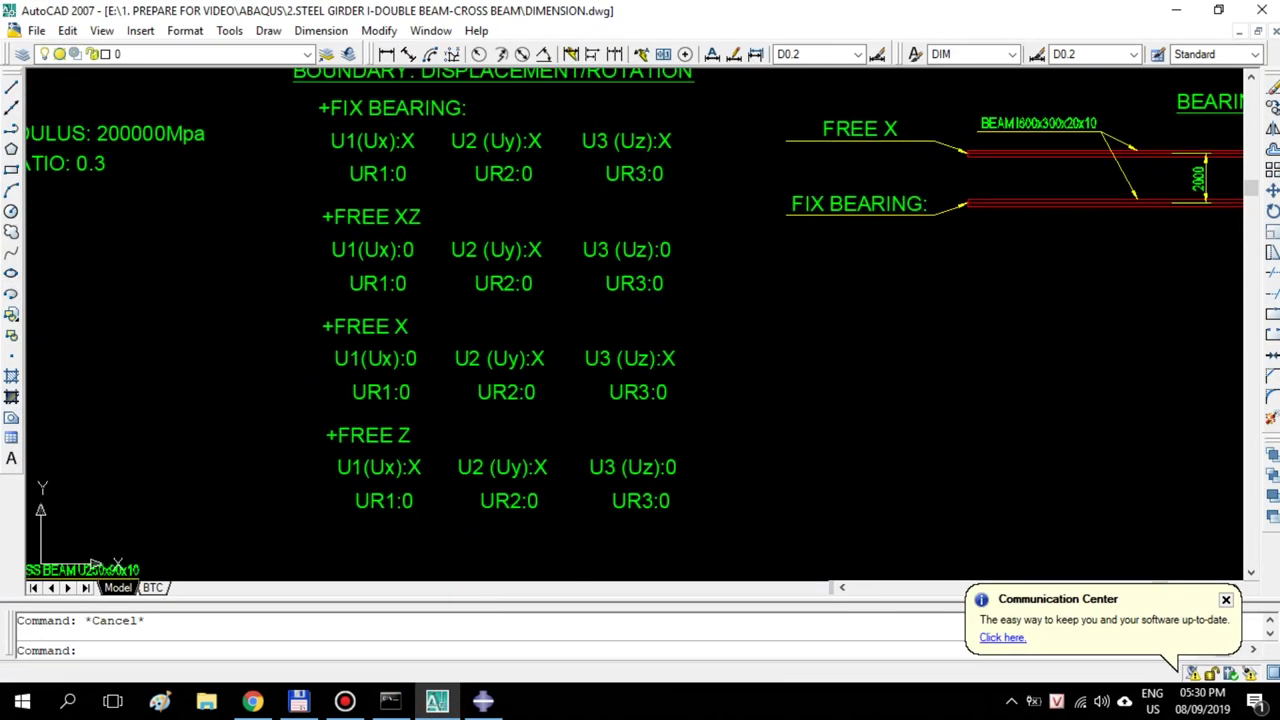
left_click(510, 250)
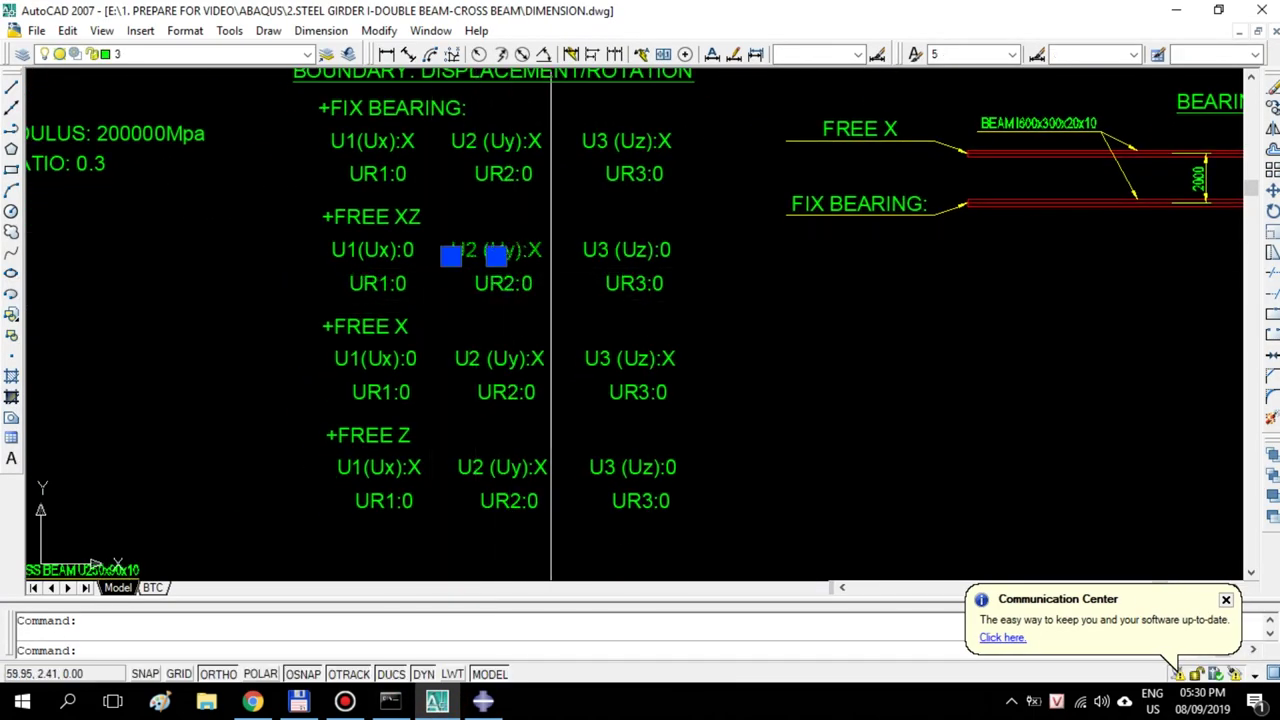
key("Escape")
left_click(437, 703)
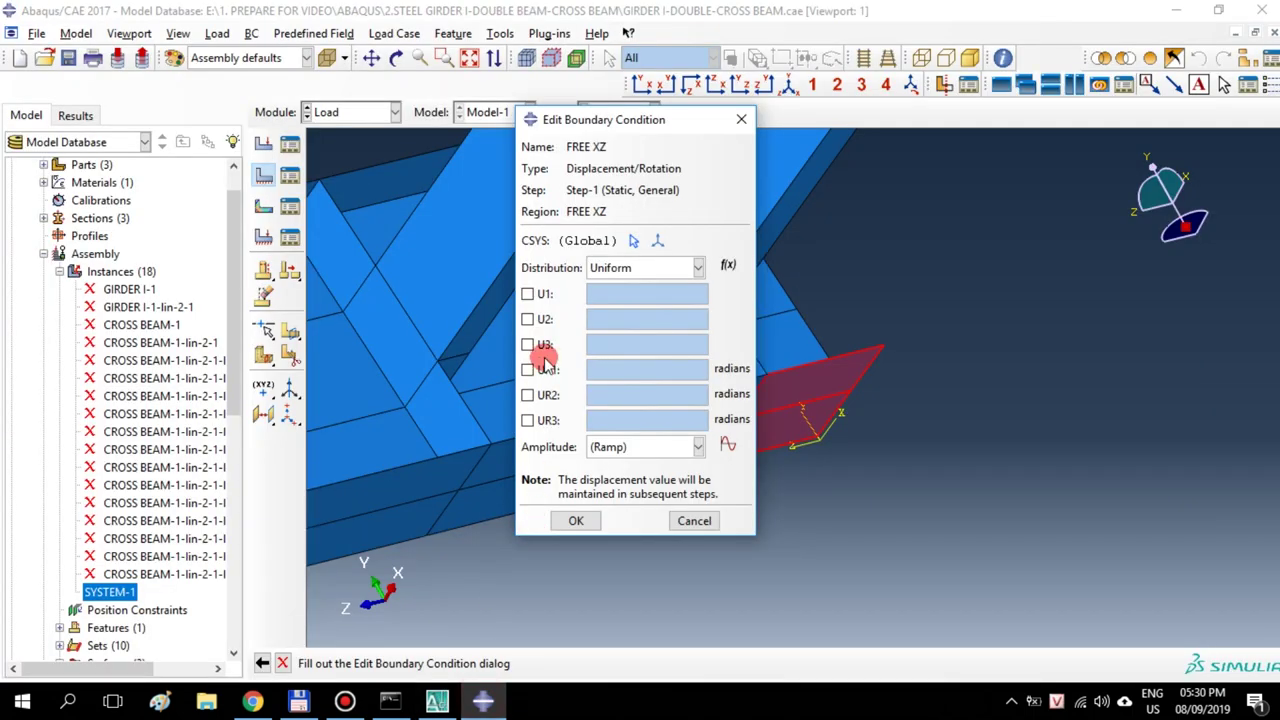
left_click(528, 319)
left_click(575, 520)
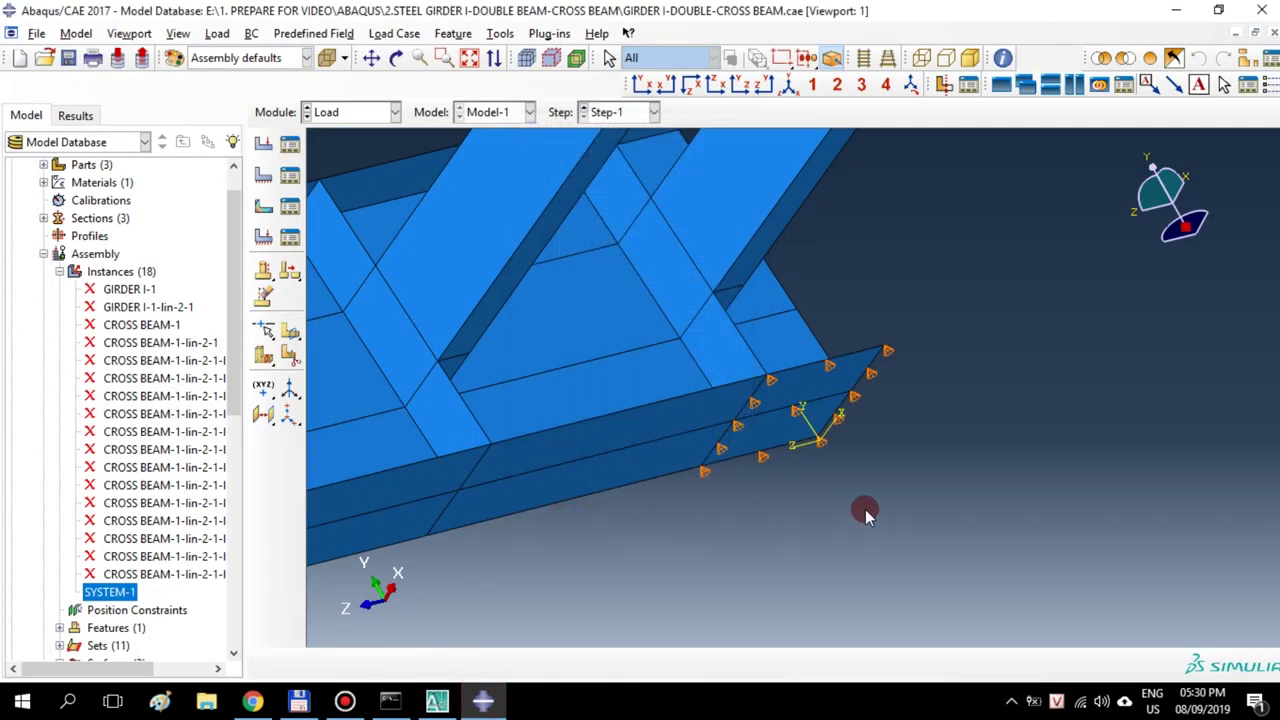
Start a mechanical Displacement/Rotation boundary condition named FREE Z in Step-1
scroll(875, 503, "down", 5)
left_click(263, 175)
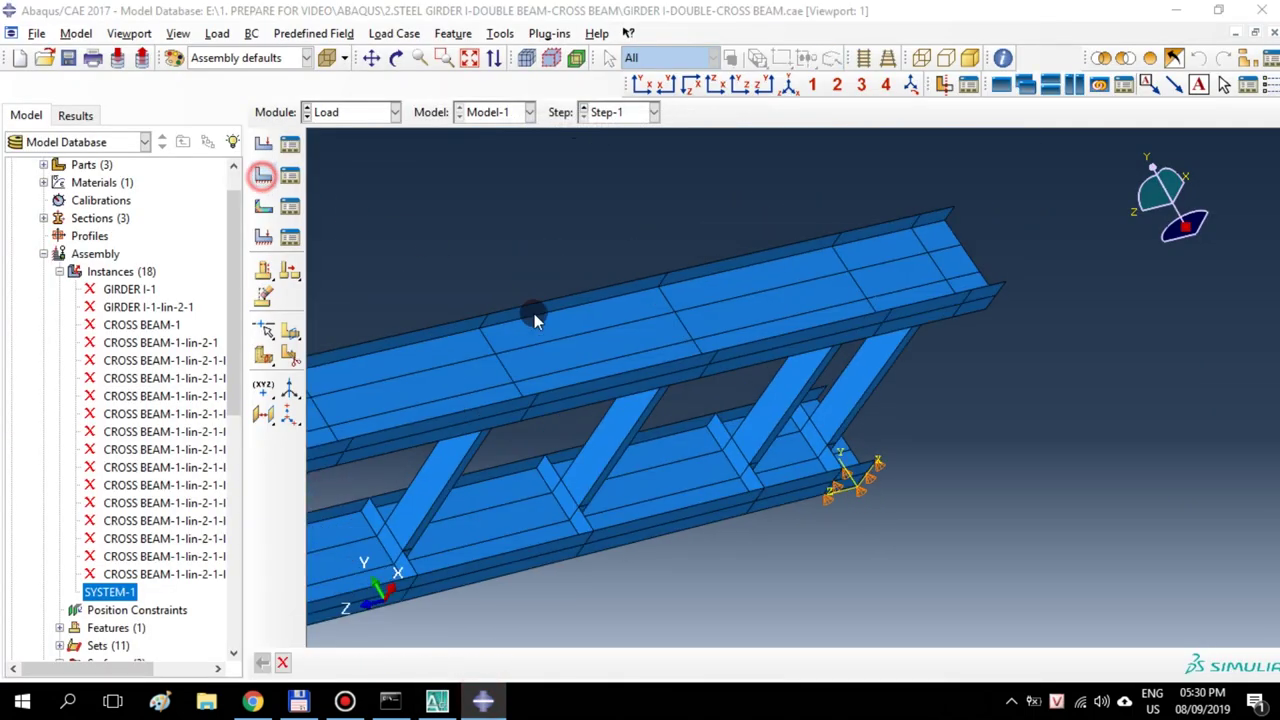
left_click(481, 258)
type("FREE Z")
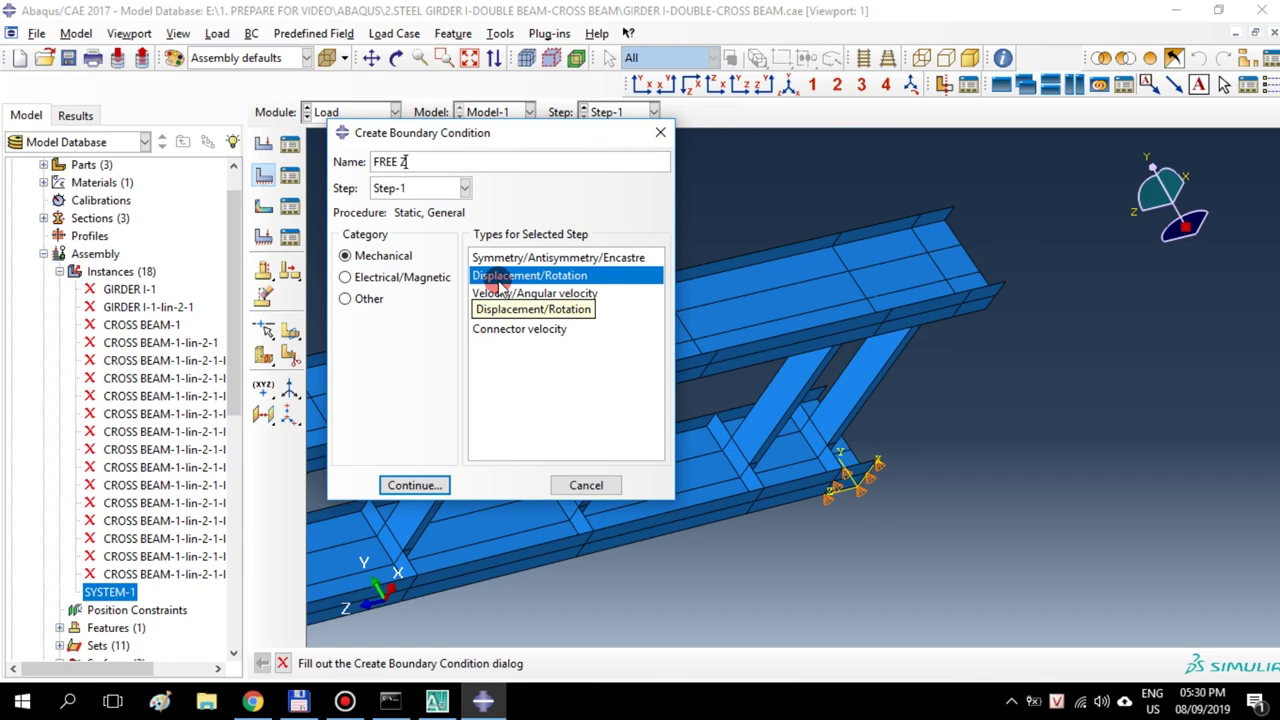
left_click(422, 485)
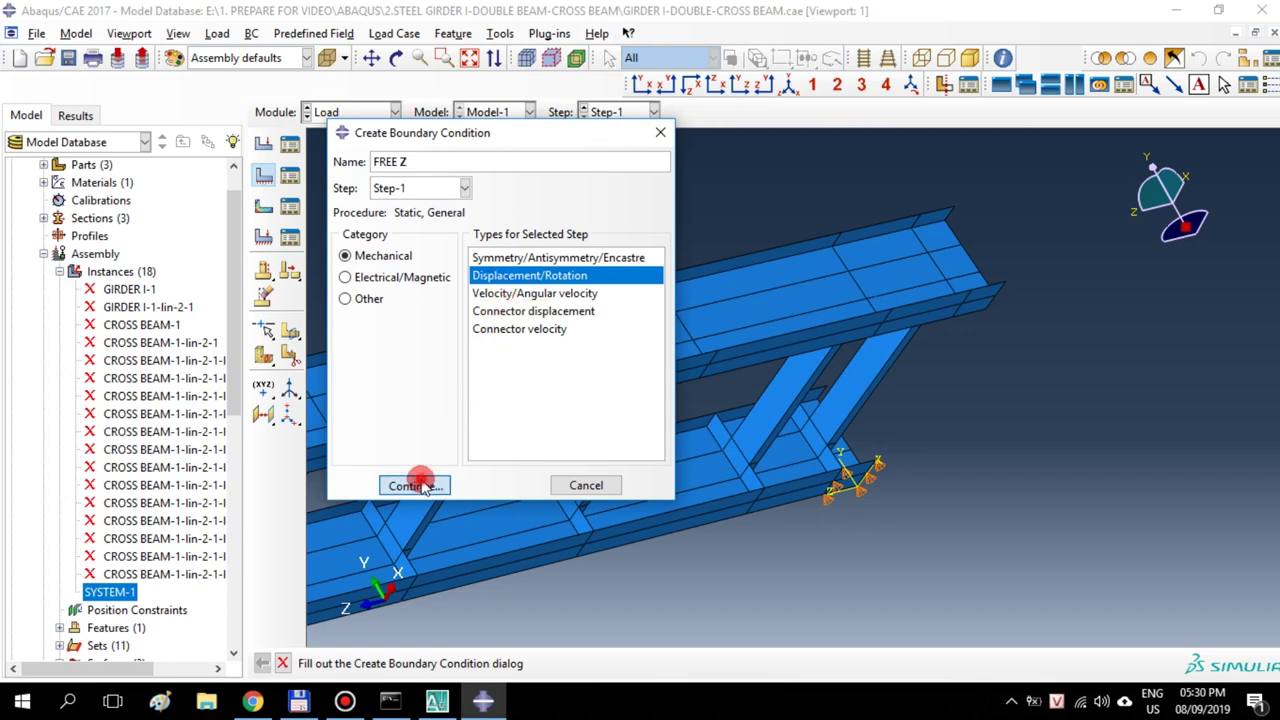
left_click(422, 485)
Assign the two end bottom-flange faces of the +X girder at the -Z end as the region, saved as set FREE Z
scroll(982, 288, "up", 3)
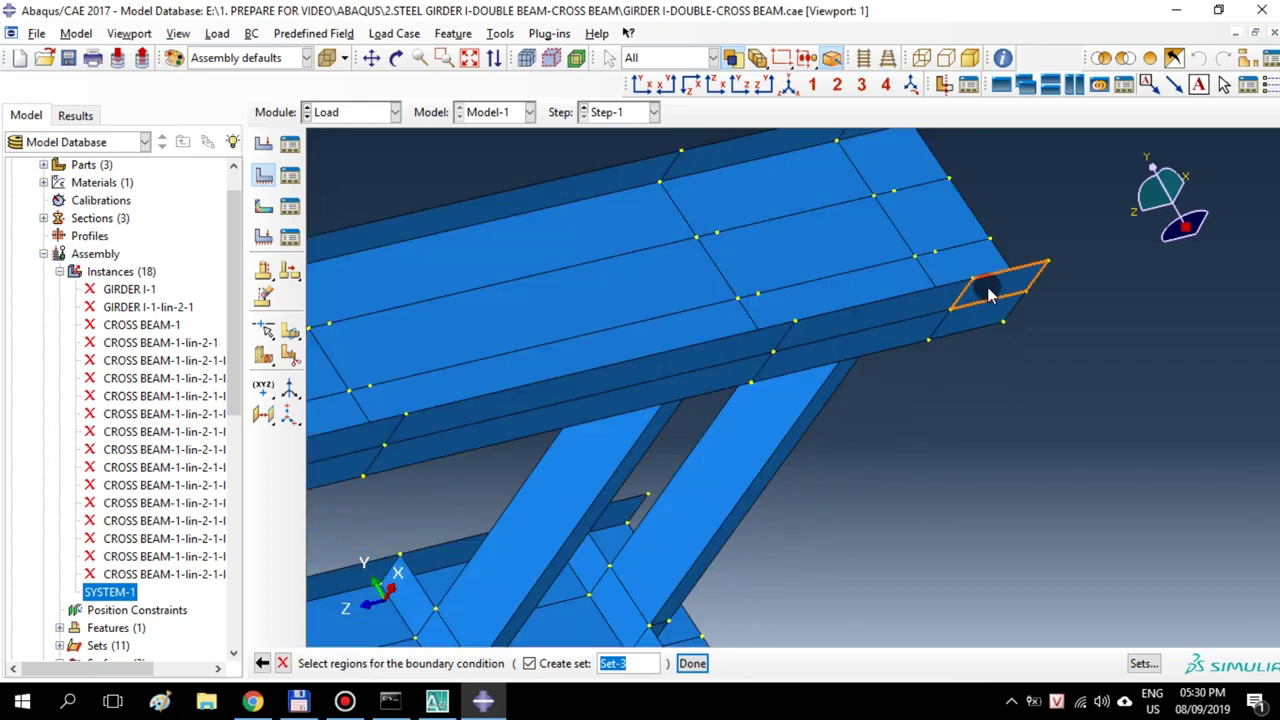
left_click(986, 289)
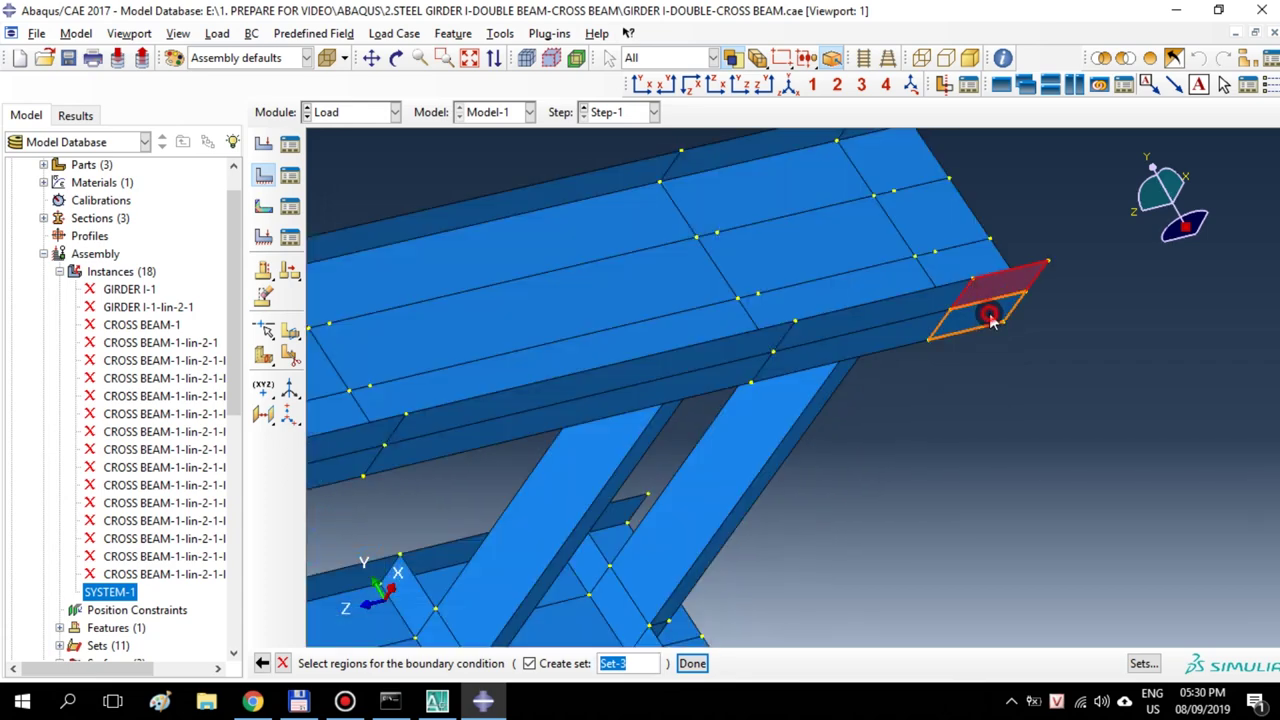
left_click(988, 315, "shift")
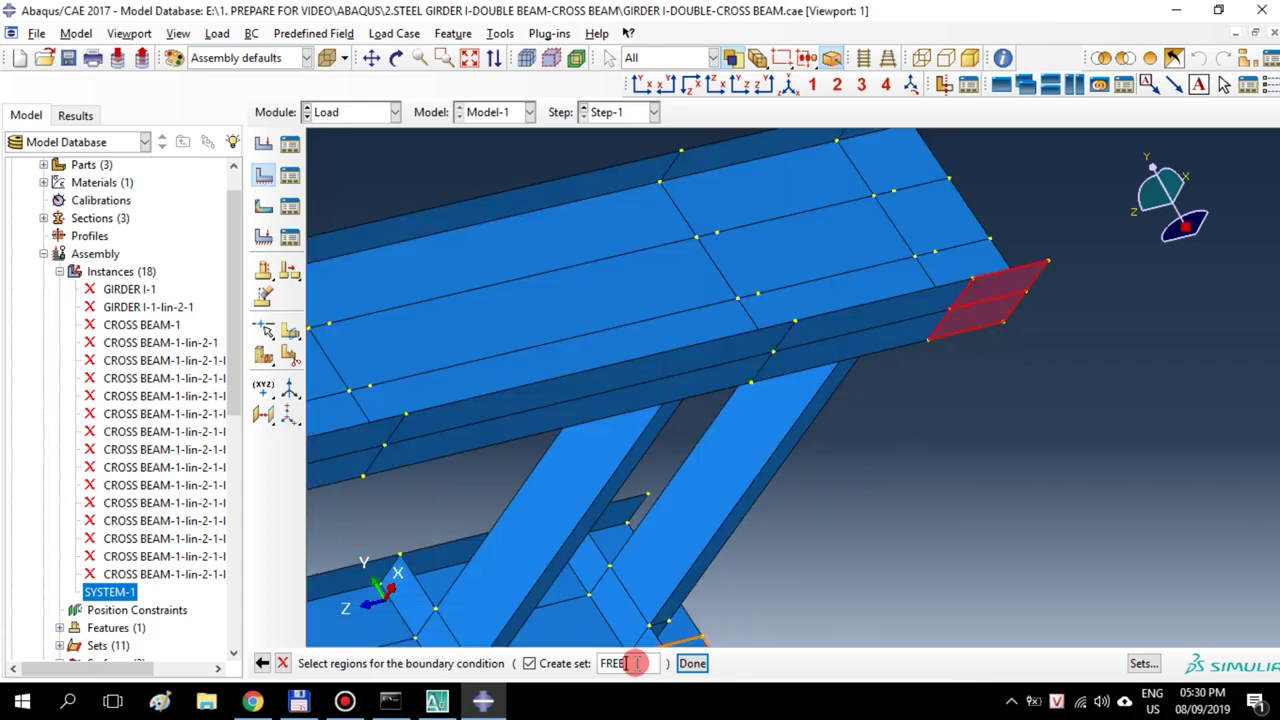
left_click(692, 663)
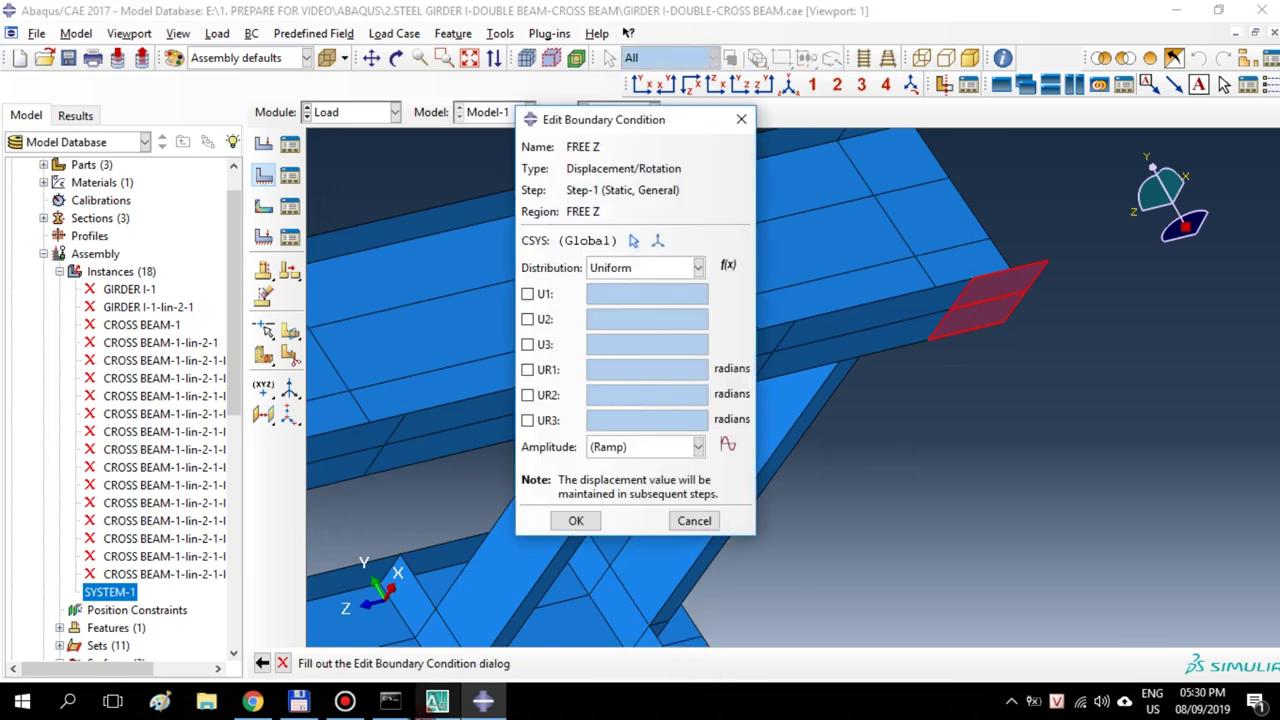
Consult the FREE Z restraints in the AutoCAD drawing and constrain U1 and U2 to 0 for that boundary condition in Abaqus
left_click(437, 701)
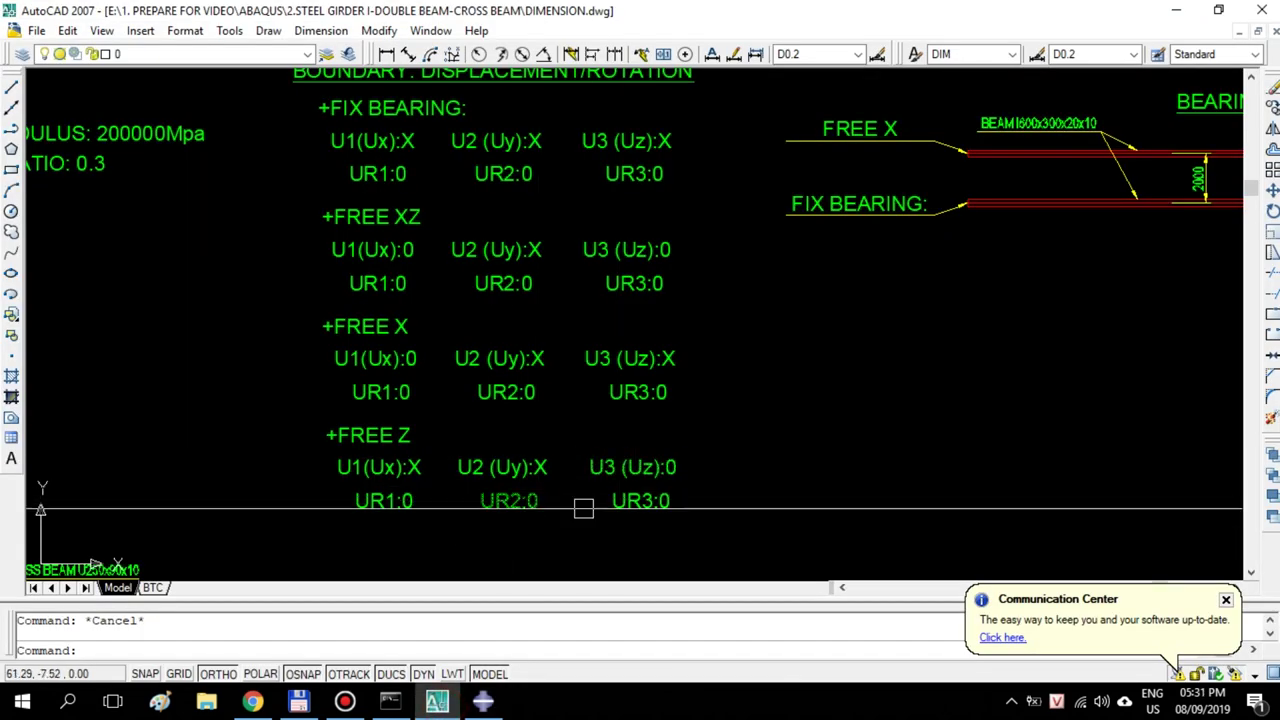
left_click(483, 698)
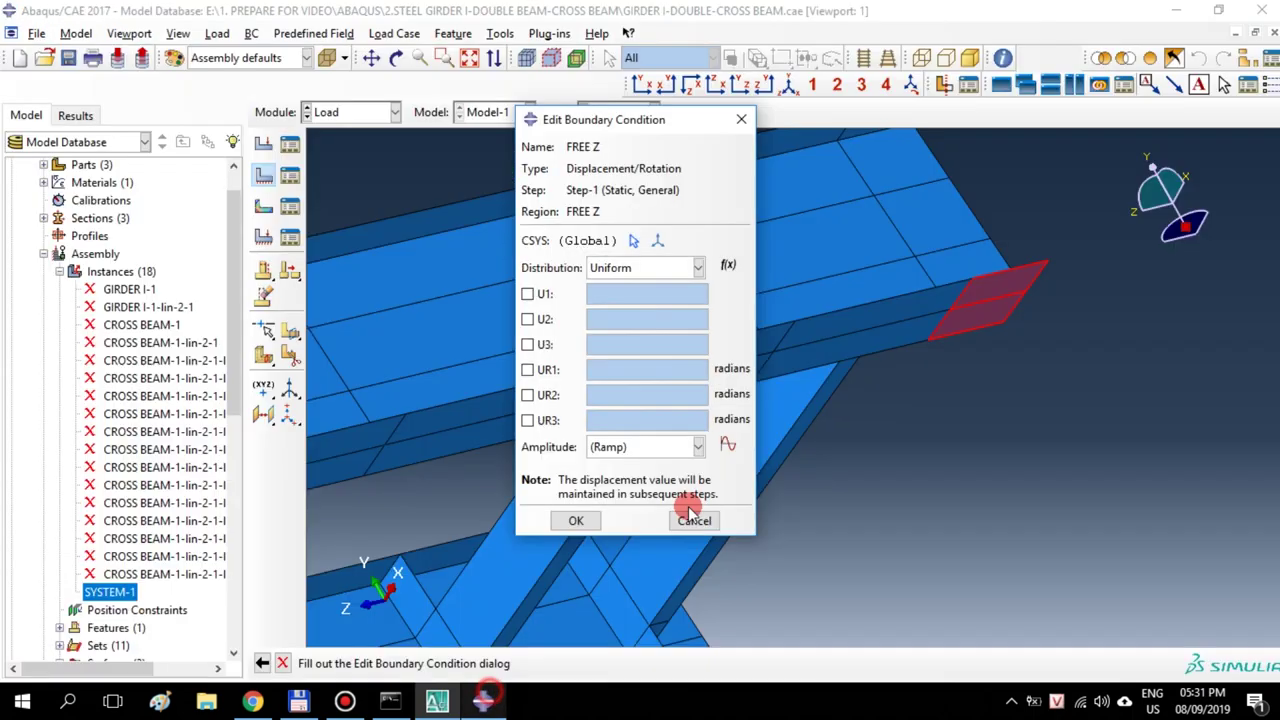
left_click(527, 293)
left_click(527, 319)
left_click(575, 522)
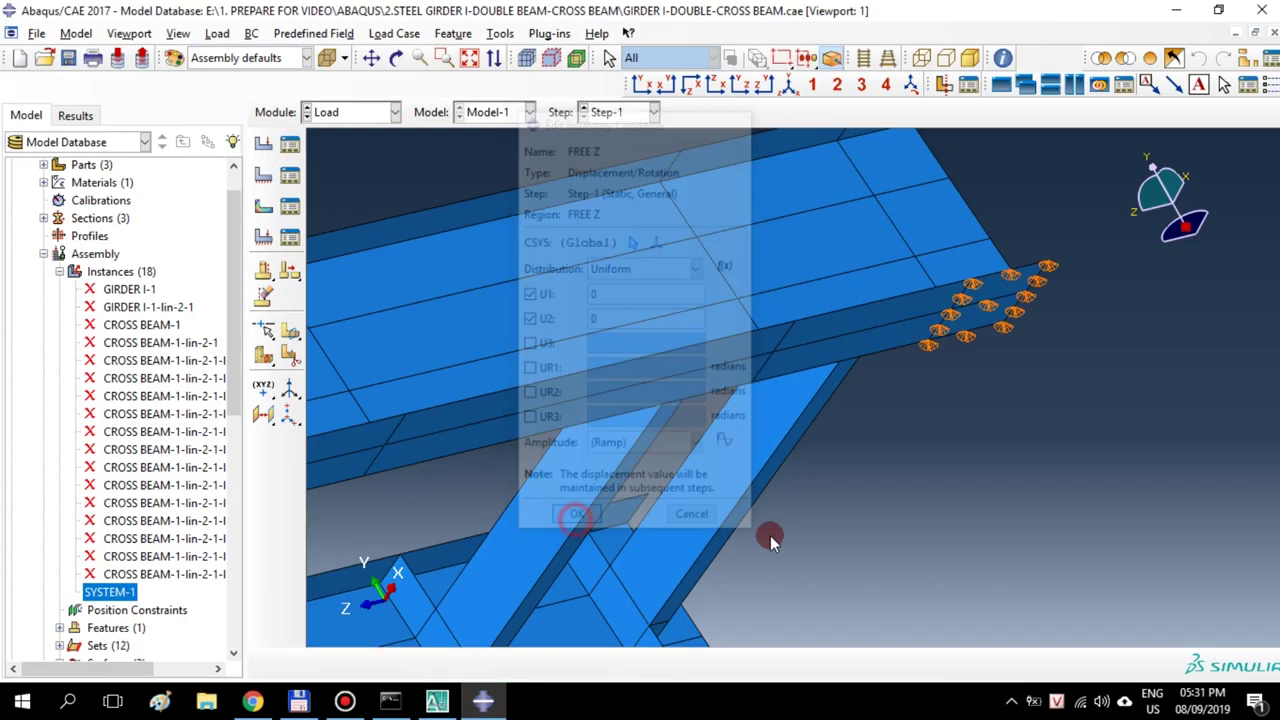
Start a mechanical Displacement/Rotation boundary condition named FREE X in Step-1
scroll(955, 424, "down", 5)
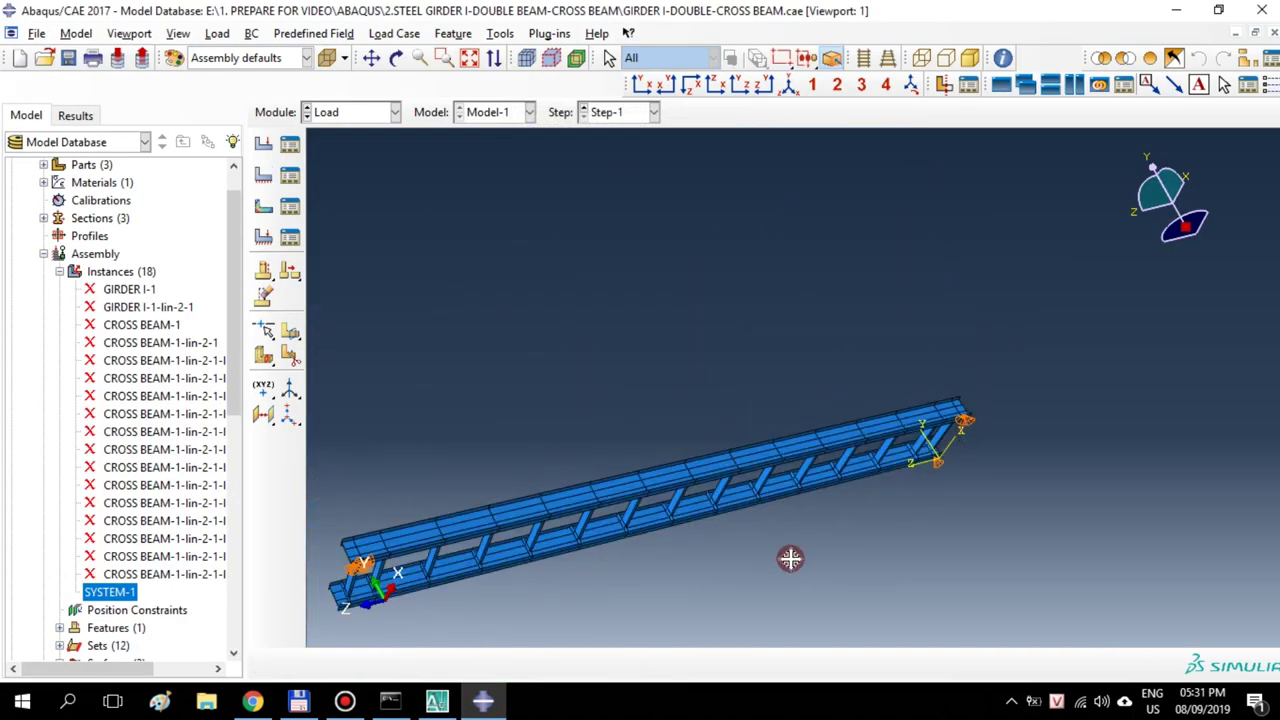
scroll(575, 550, "up", 8)
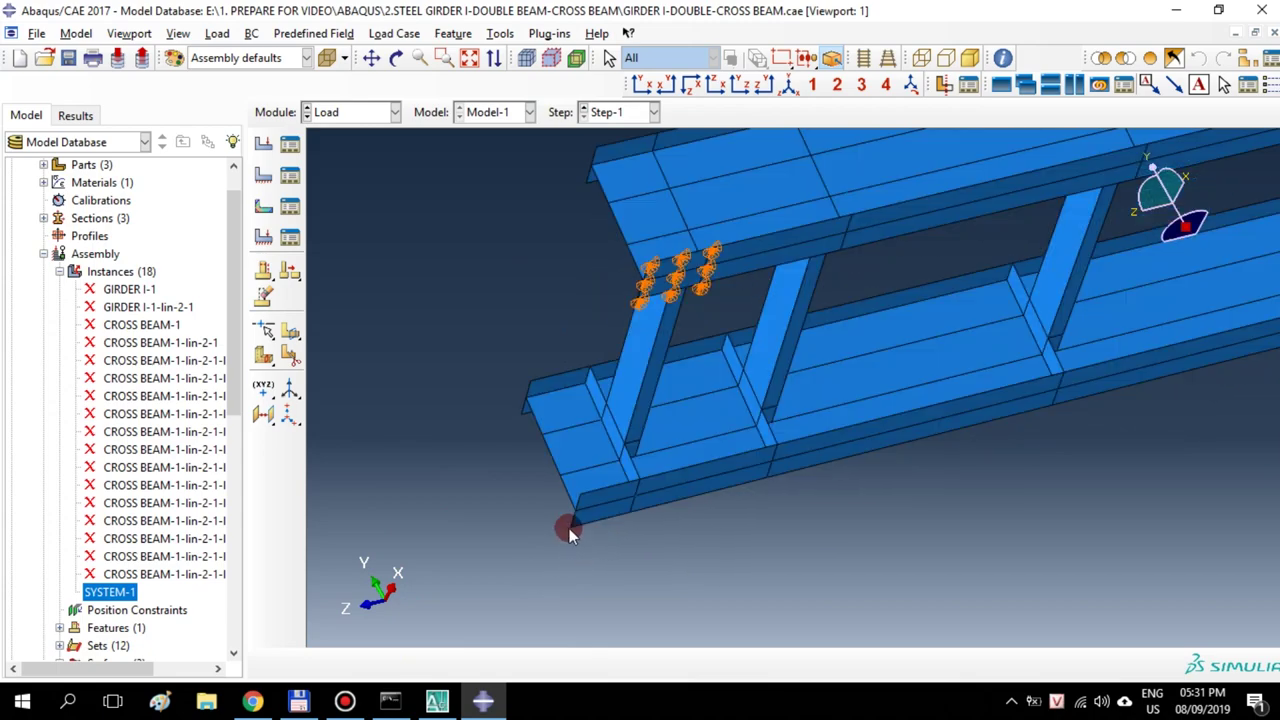
left_click(263, 175)
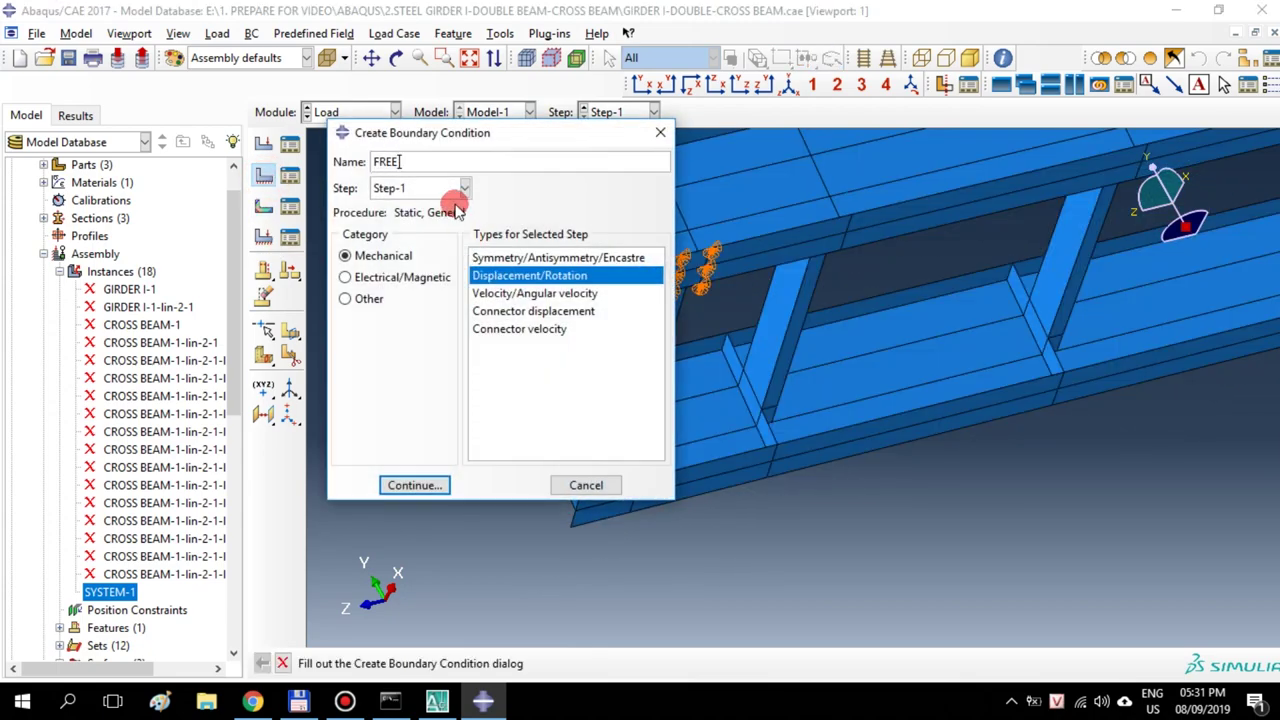
left_click(414, 485)
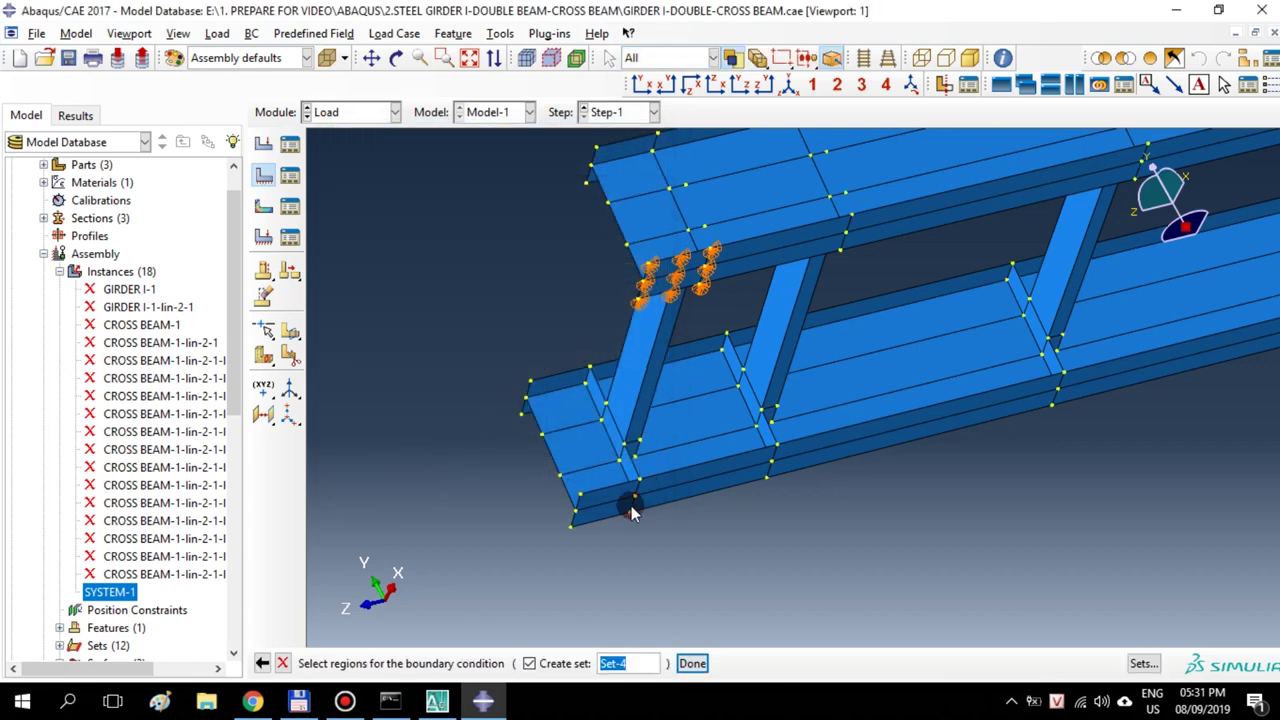
Assign the two end bottom-flange faces of the -X girder at the +Z end as the region, saved as set FREE X
scroll(612, 500, "up", 2)
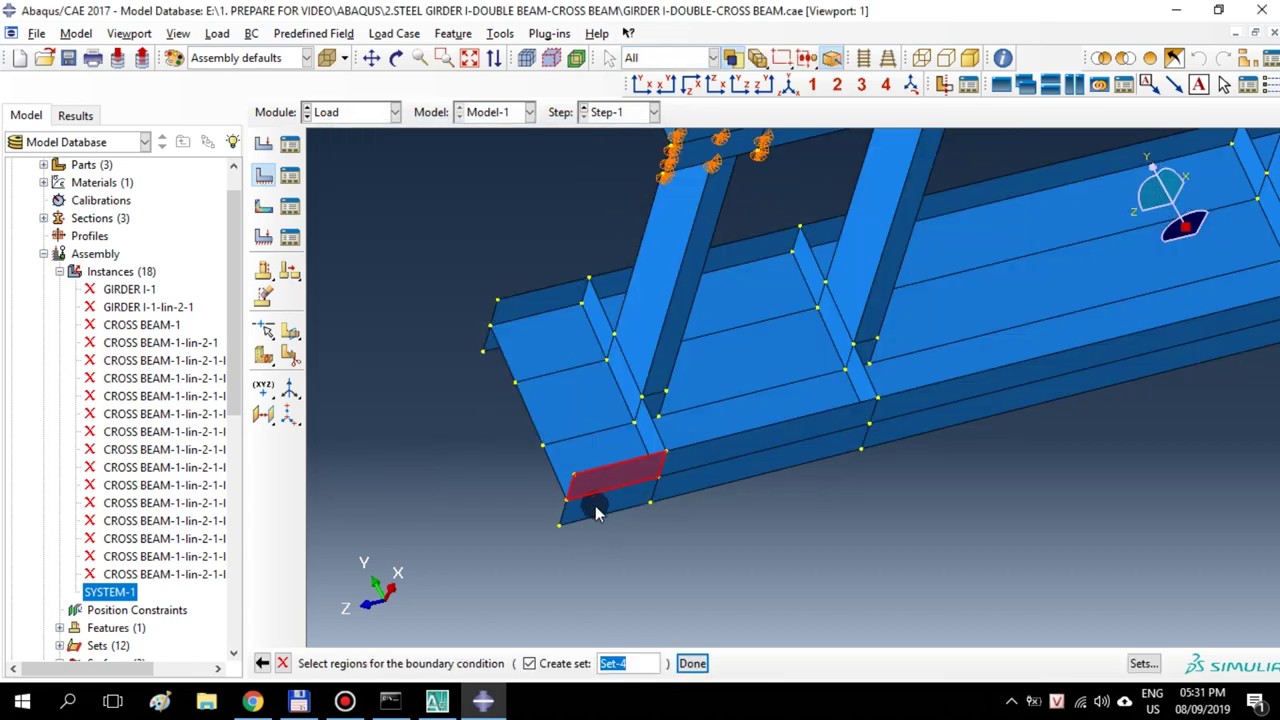
left_click(593, 508)
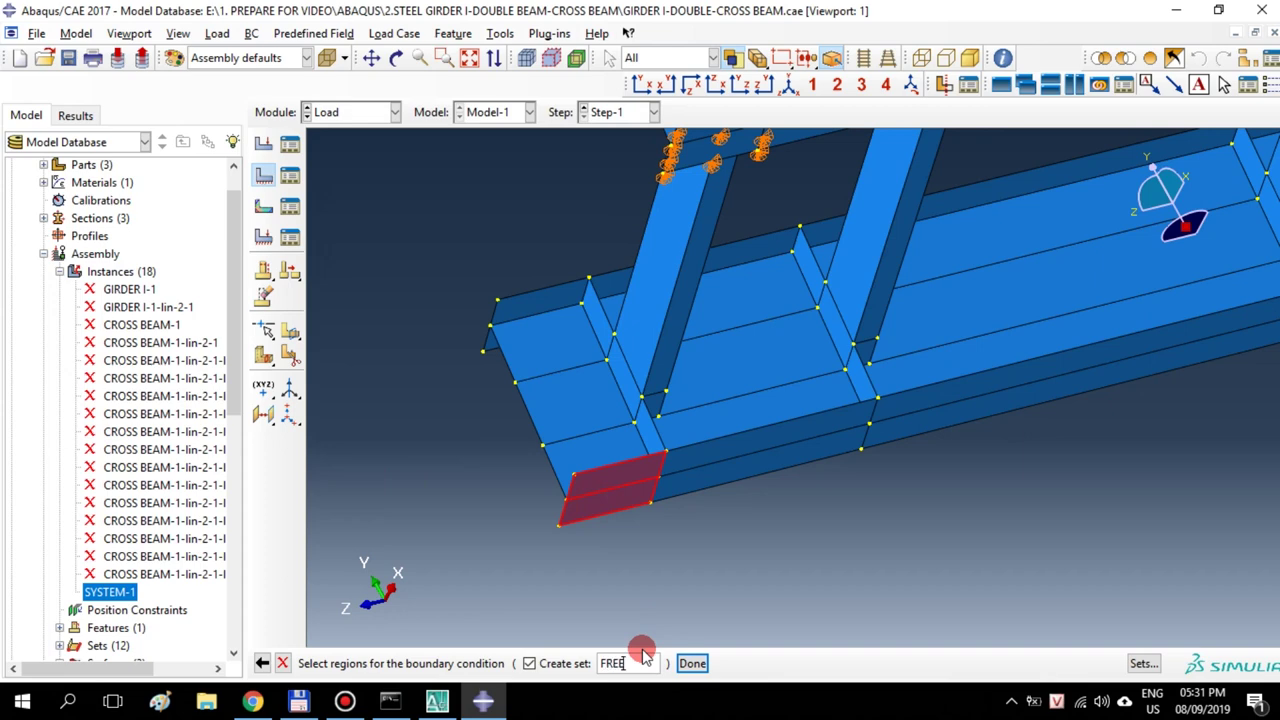
left_click(692, 663)
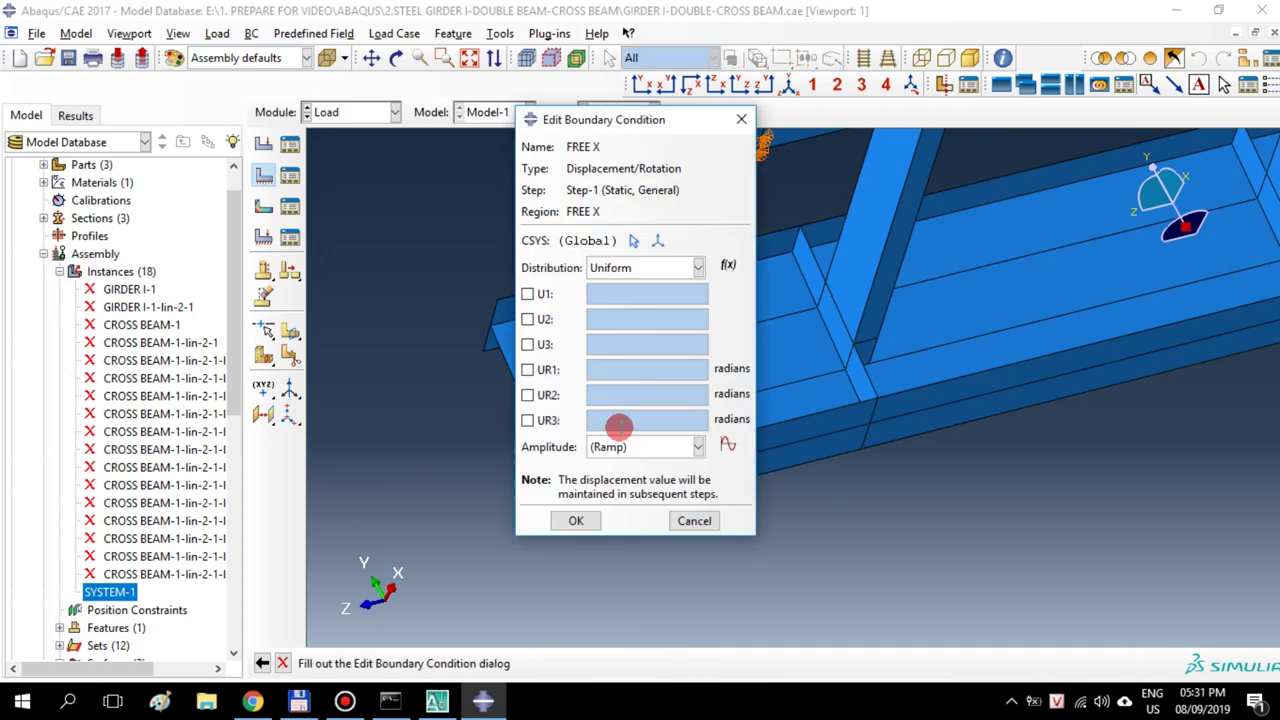
Constrain U2 and U3 to 0 for the FREE X boundary condition
left_click(545, 321)
left_click(530, 345)
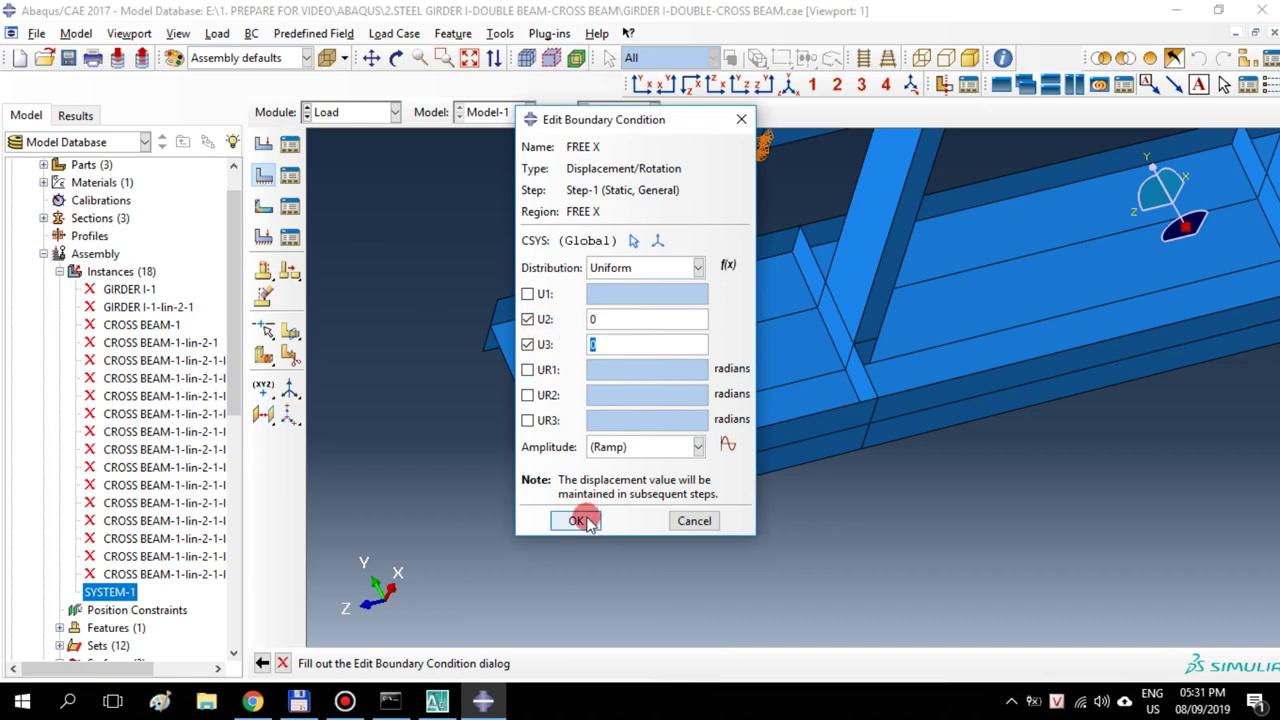
left_click(586, 522)
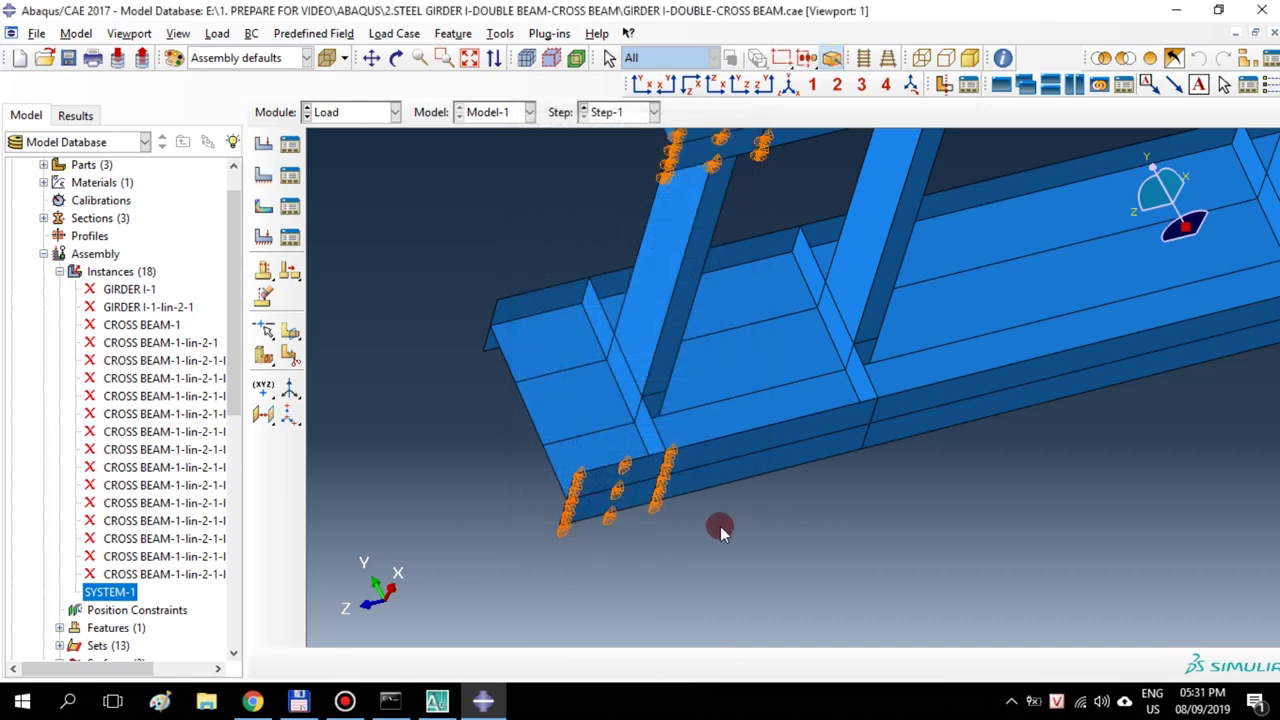
Start a mechanical Pressure load named TEST in Step-1
left_click(785, 88)
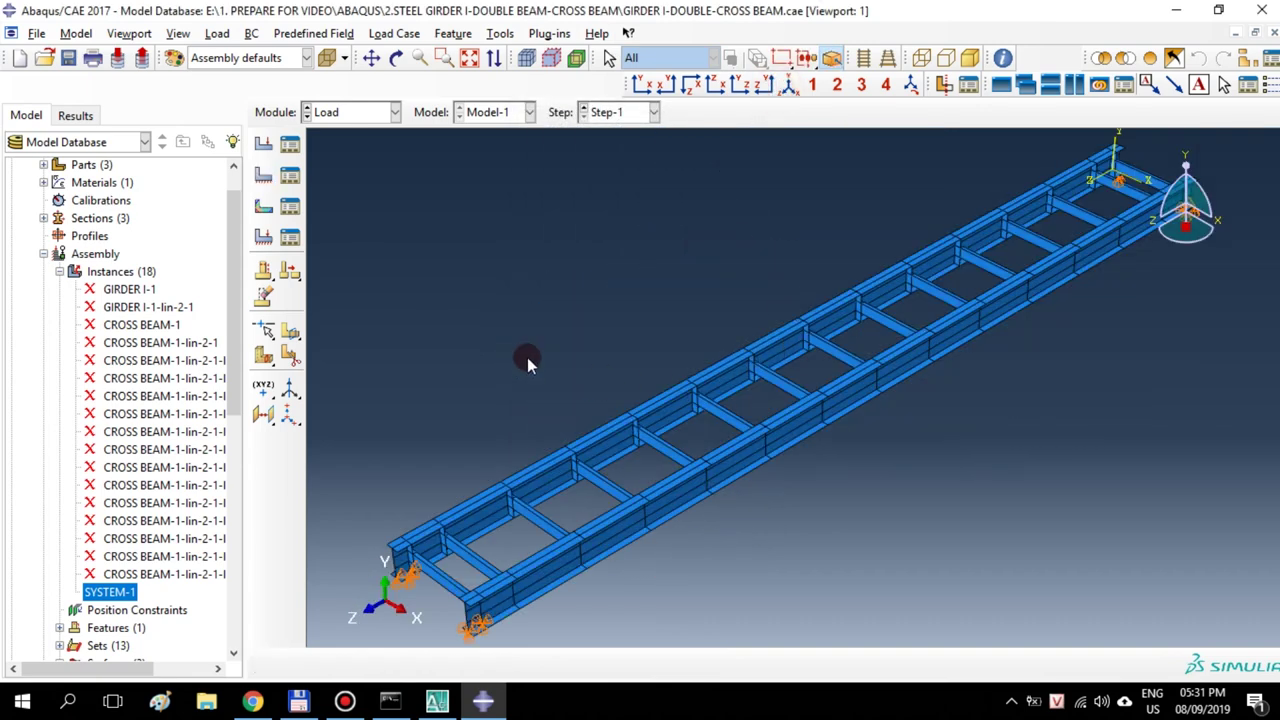
left_click(263, 143)
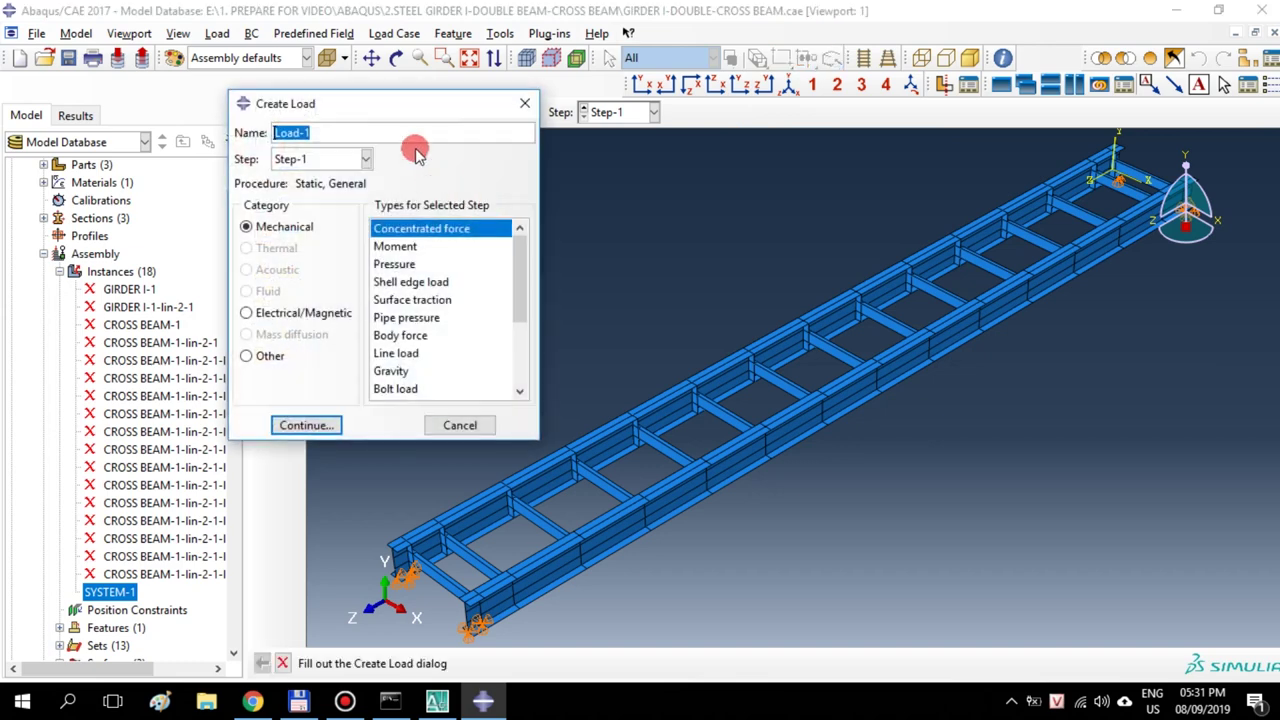
left_click(394, 264)
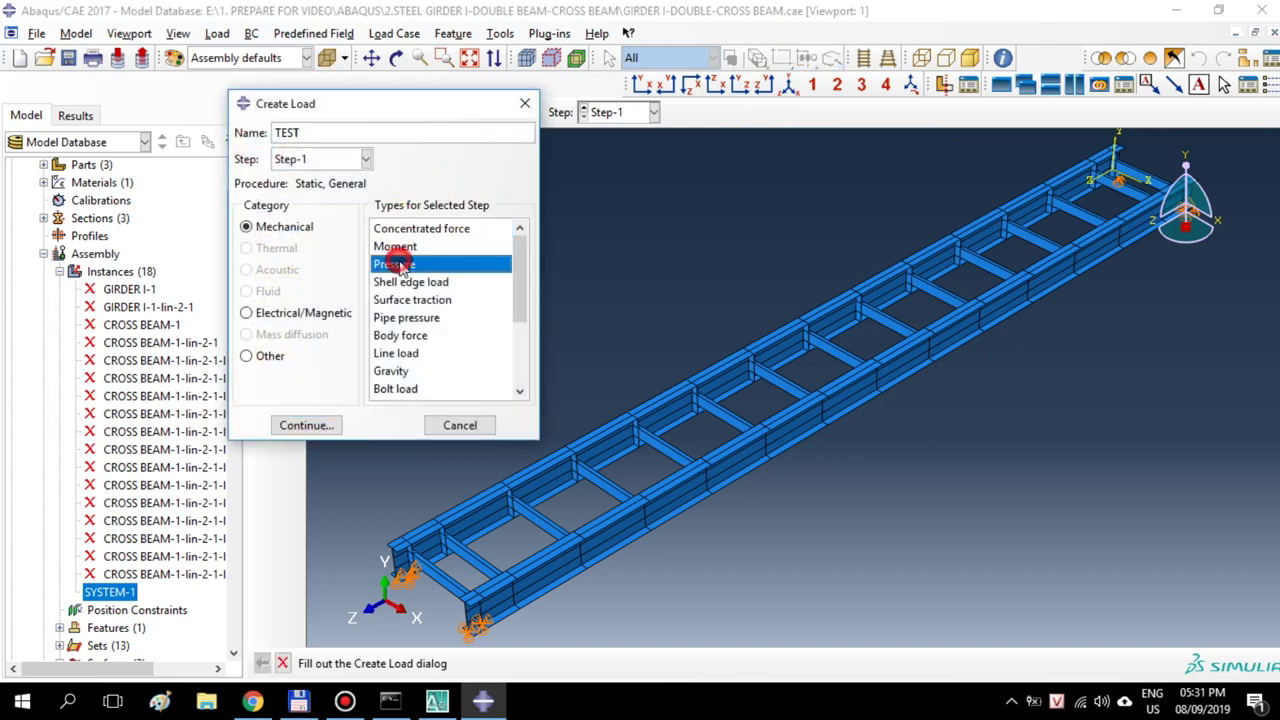
left_click(318, 425)
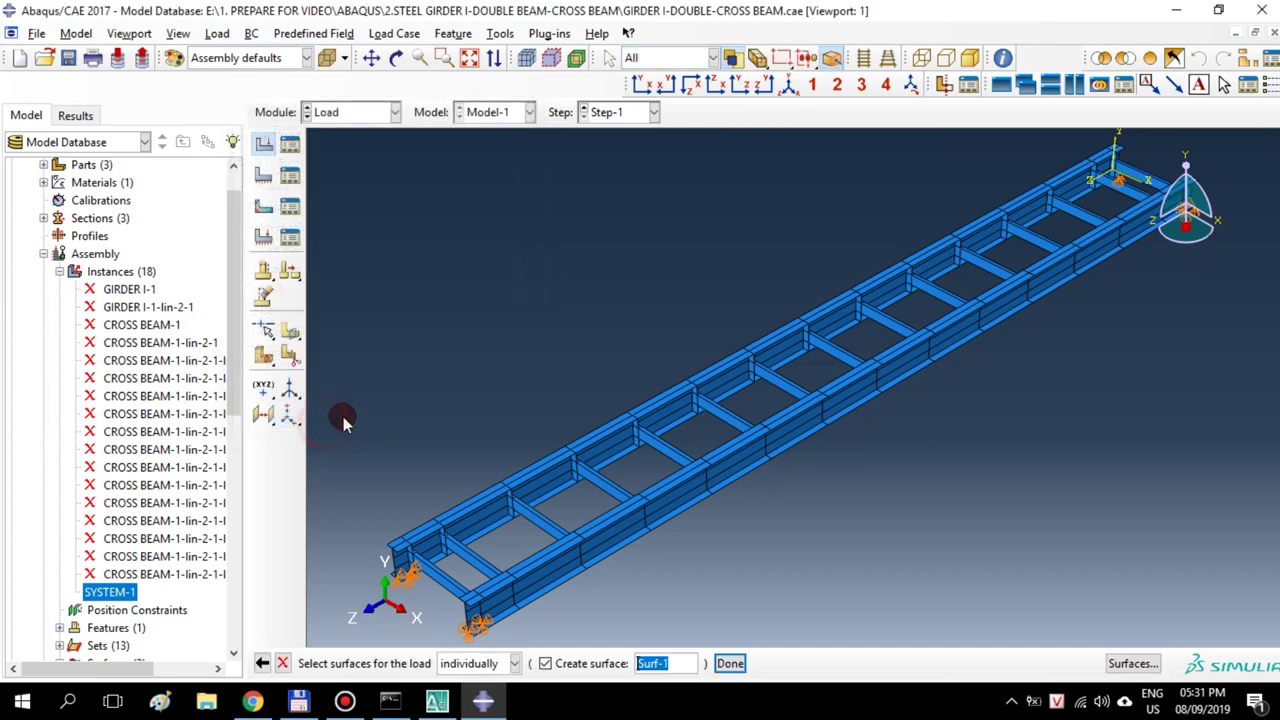
Apply the TEST pressure to surface SYSTEM-1.TOP with uniform distribution and a magnitude of 100
left_click(1108, 663)
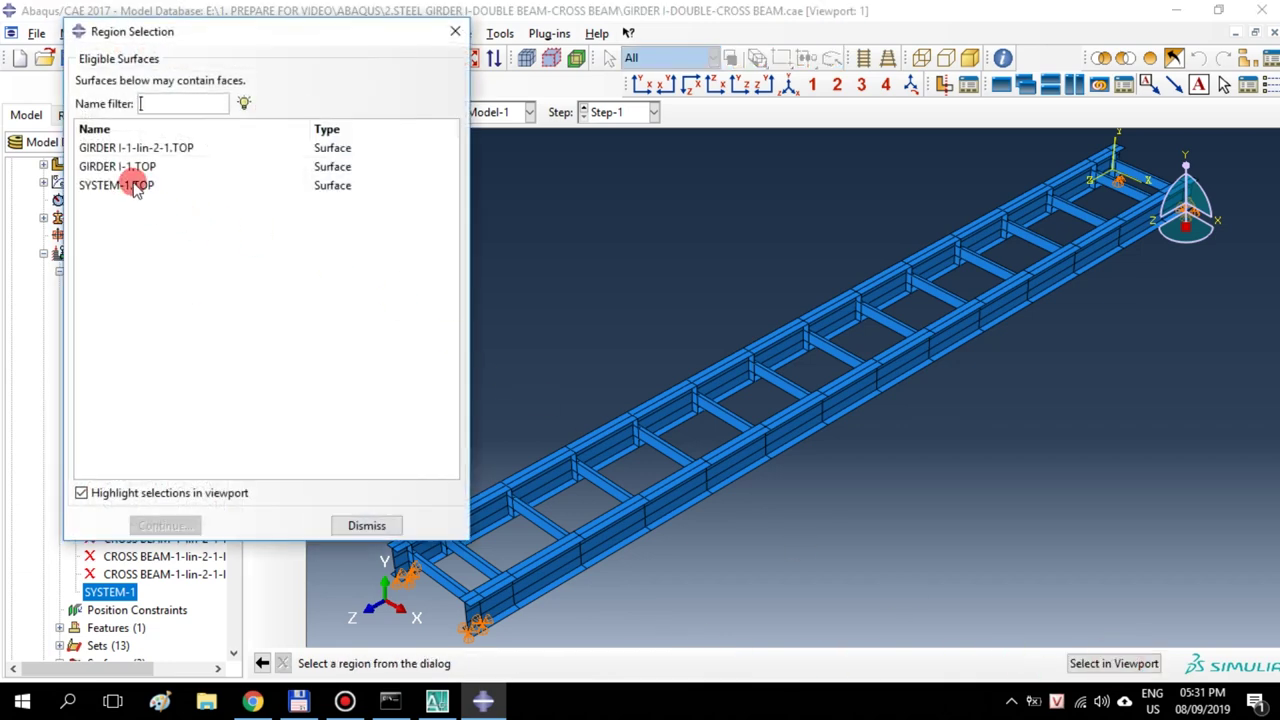
left_click(136, 188)
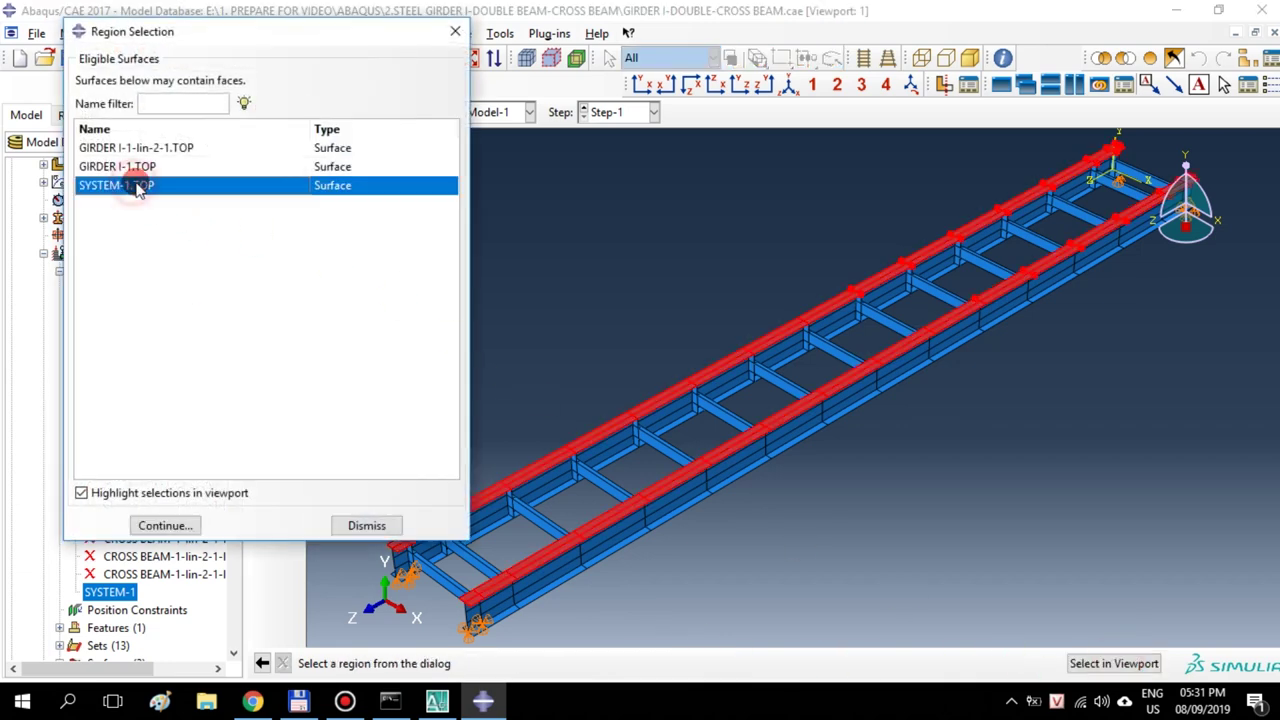
left_click(165, 526)
type("1")
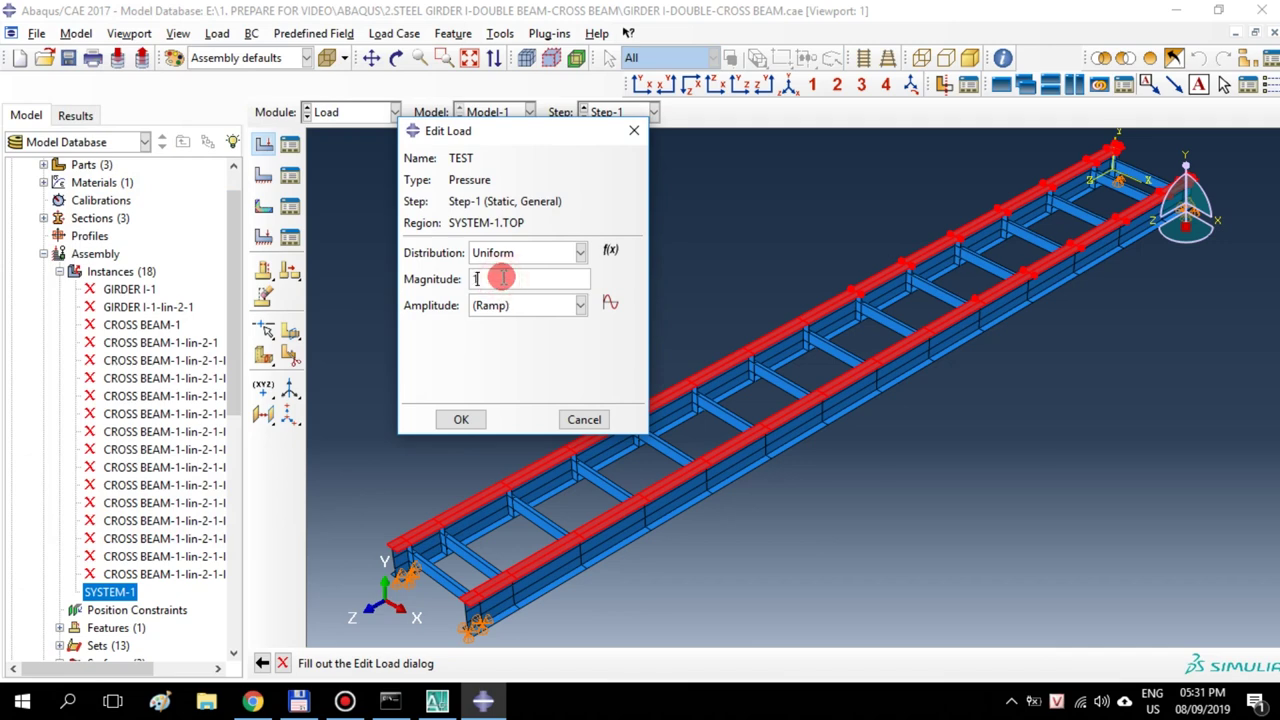
type("00")
left_click(461, 419)
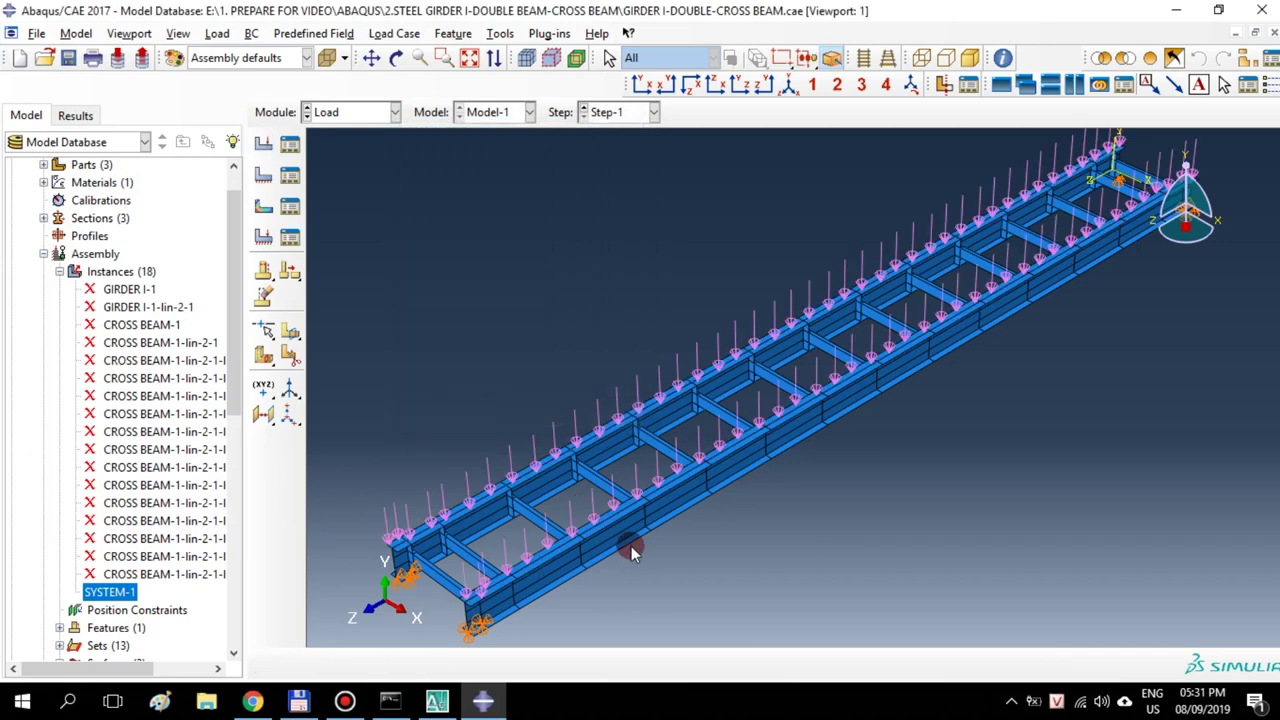
Switch to the Mesh module and bring up the SYSTEM part for meshing
left_click_drag(810, 560, 852, 524)
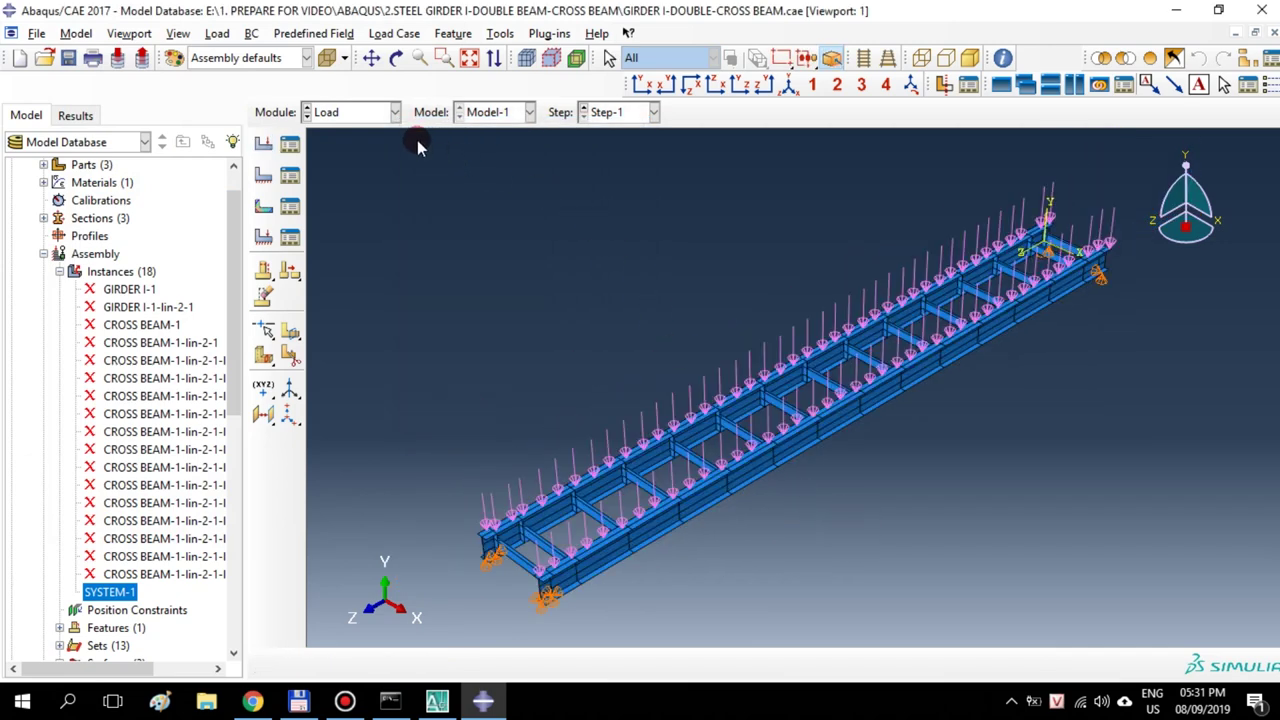
left_click(395, 112)
left_click(385, 238)
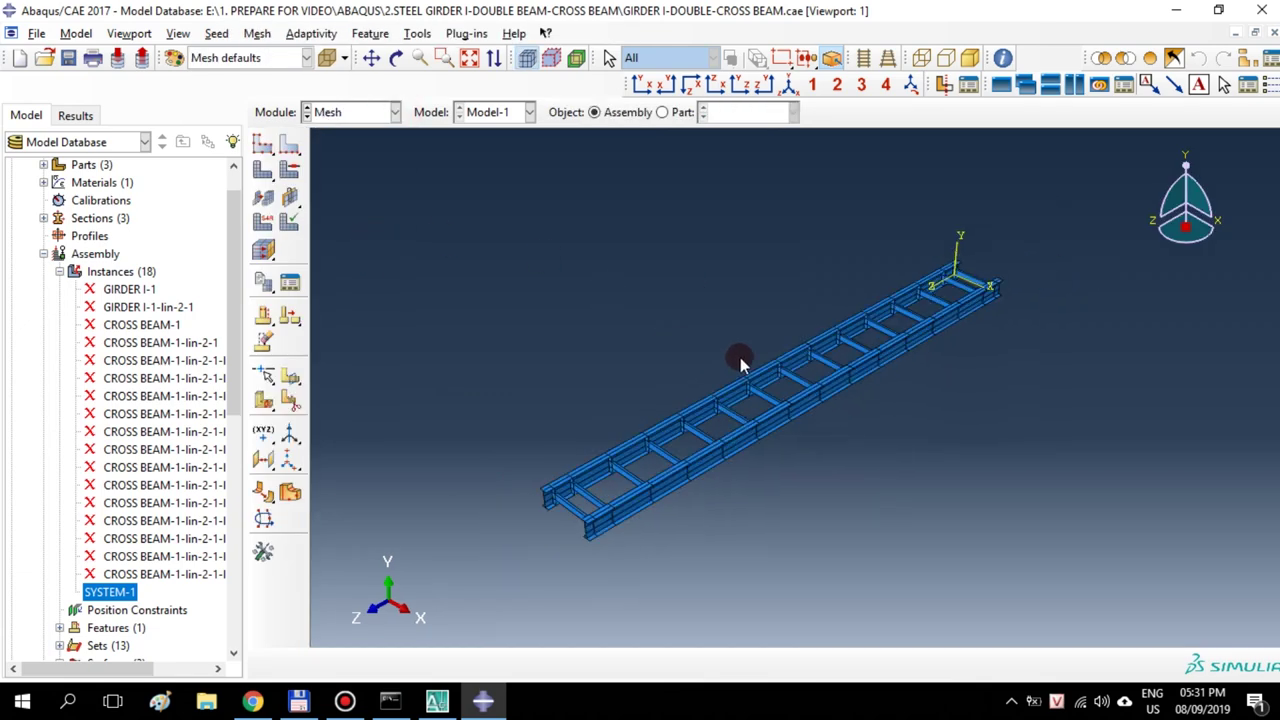
left_click(662, 112)
left_click(780, 112)
left_click(760, 167)
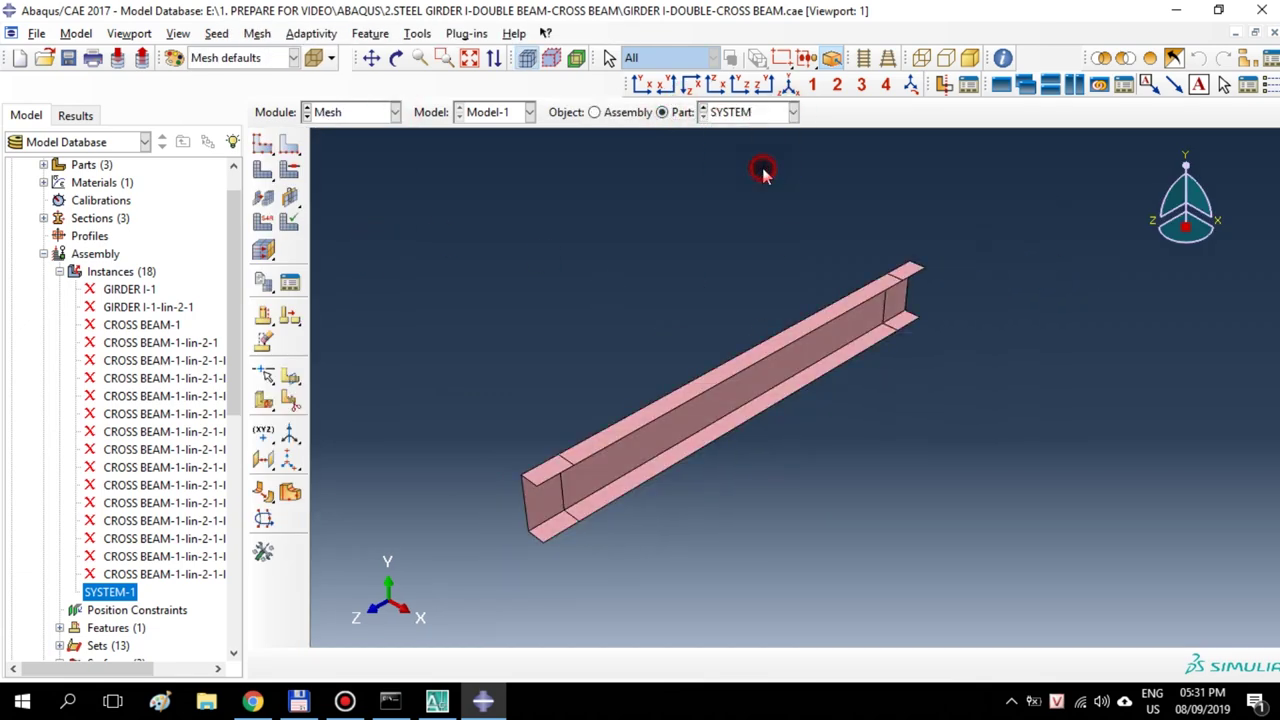
scroll(865, 326, "down", 3)
Seed the SYSTEM part with an approximate global size of 50
left_click(262, 146)
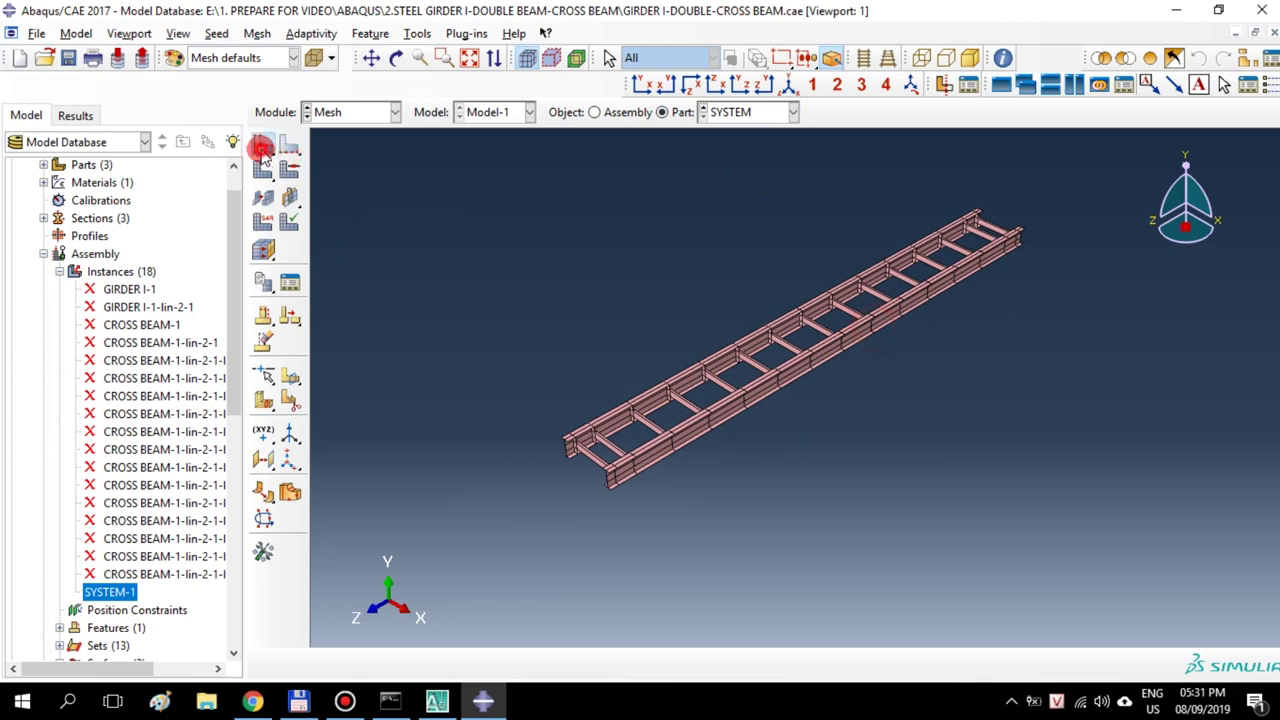
double_click(434, 188)
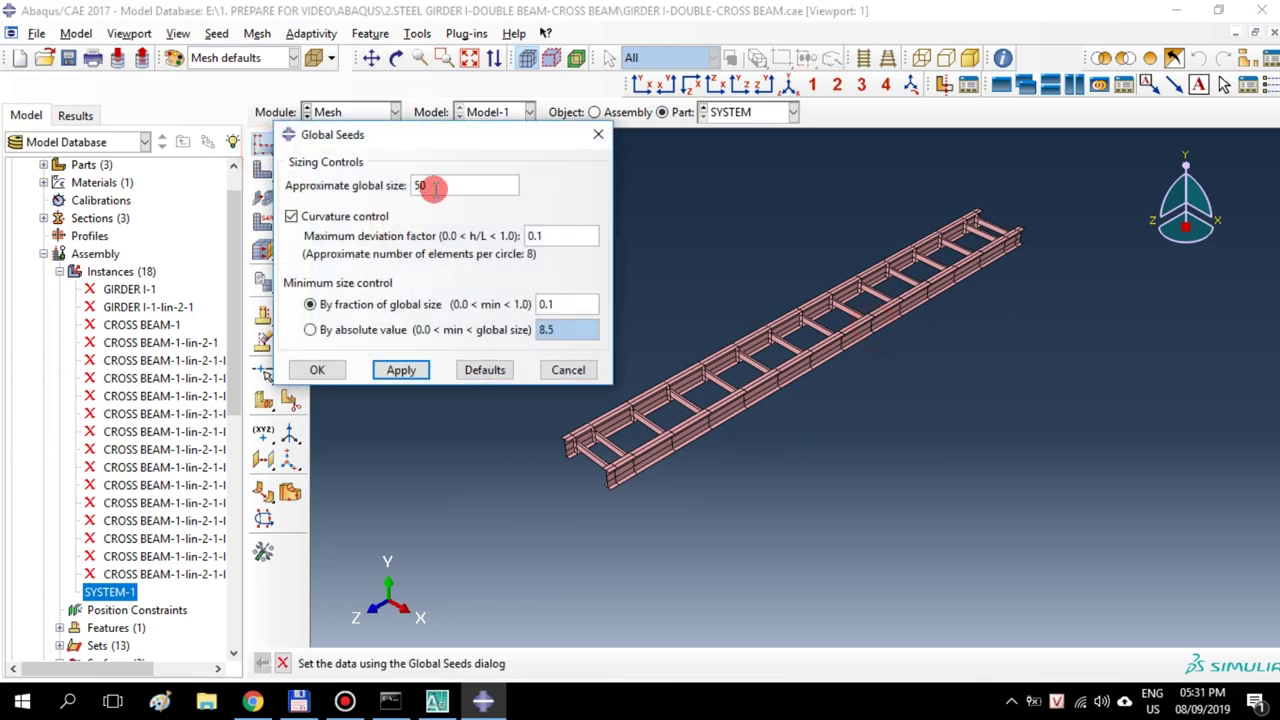
left_click(323, 370)
left_click(462, 659)
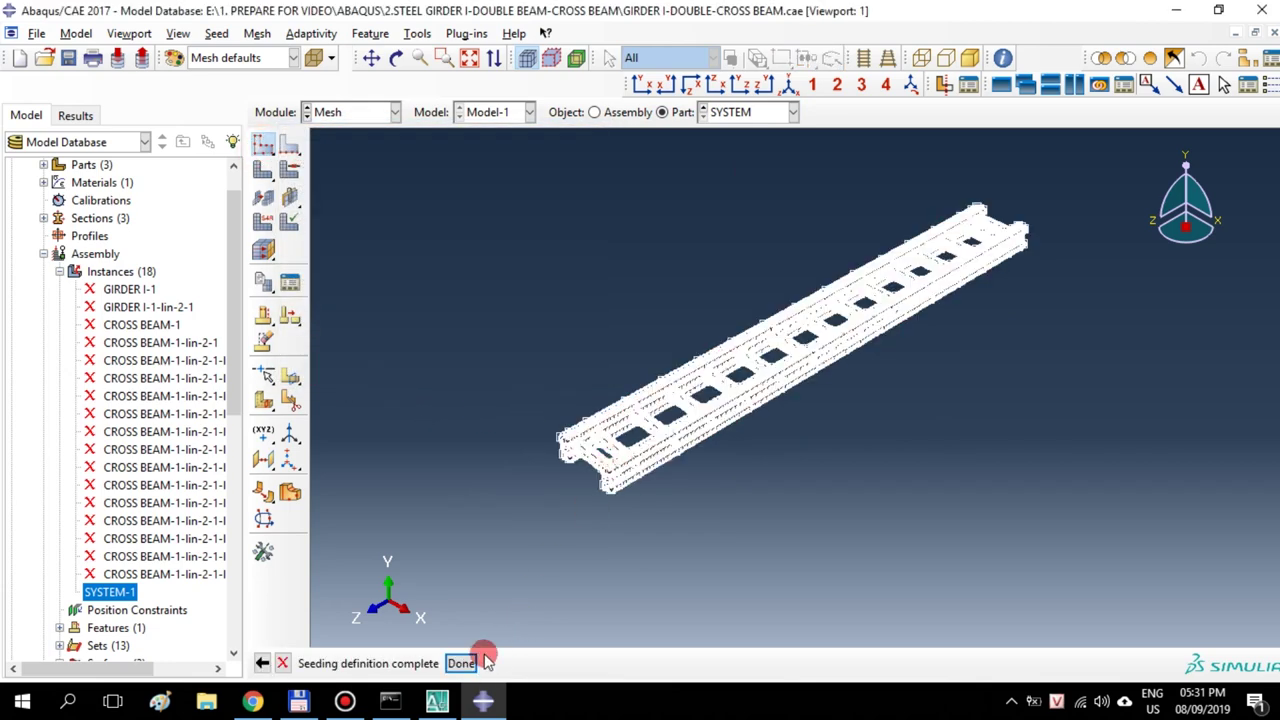
Assign structured, quad-dominated mesh controls to all regions of the SYSTEM part
left_click(290, 170)
left_click_drag(1138, 170, 518, 555)
left_click(673, 663)
left_click(240, 189)
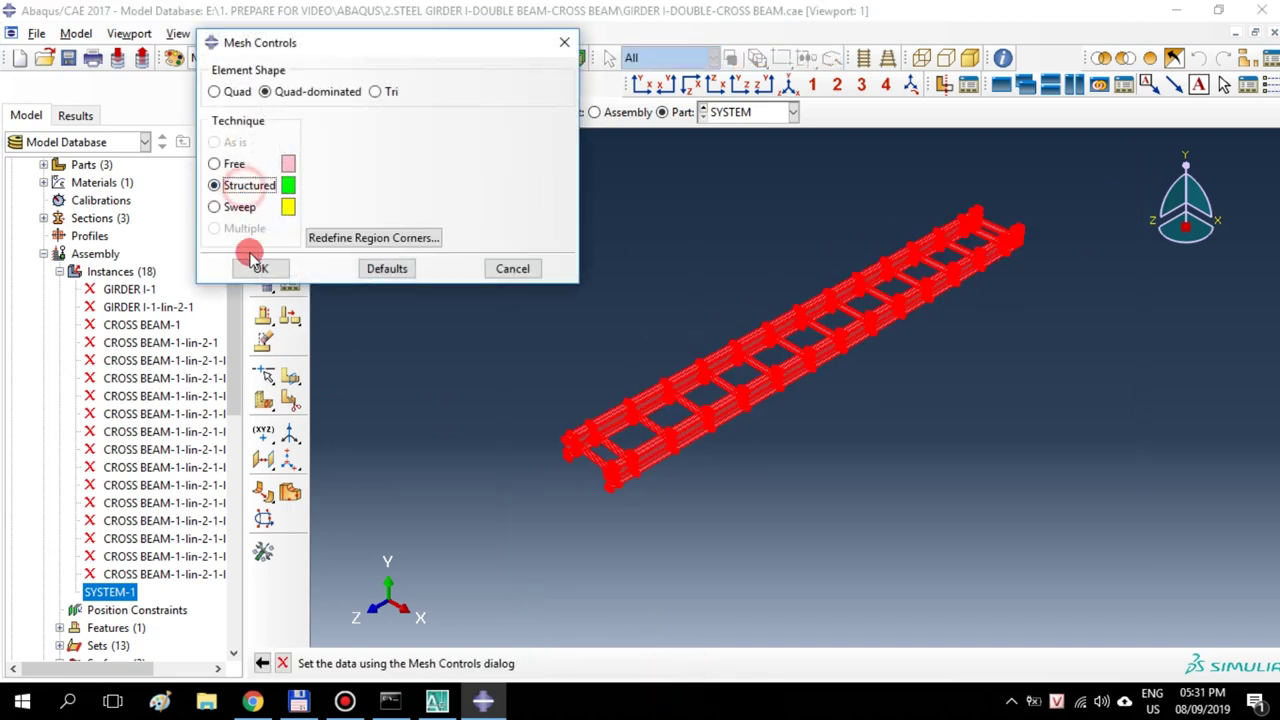
left_click(257, 266)
left_click(673, 663)
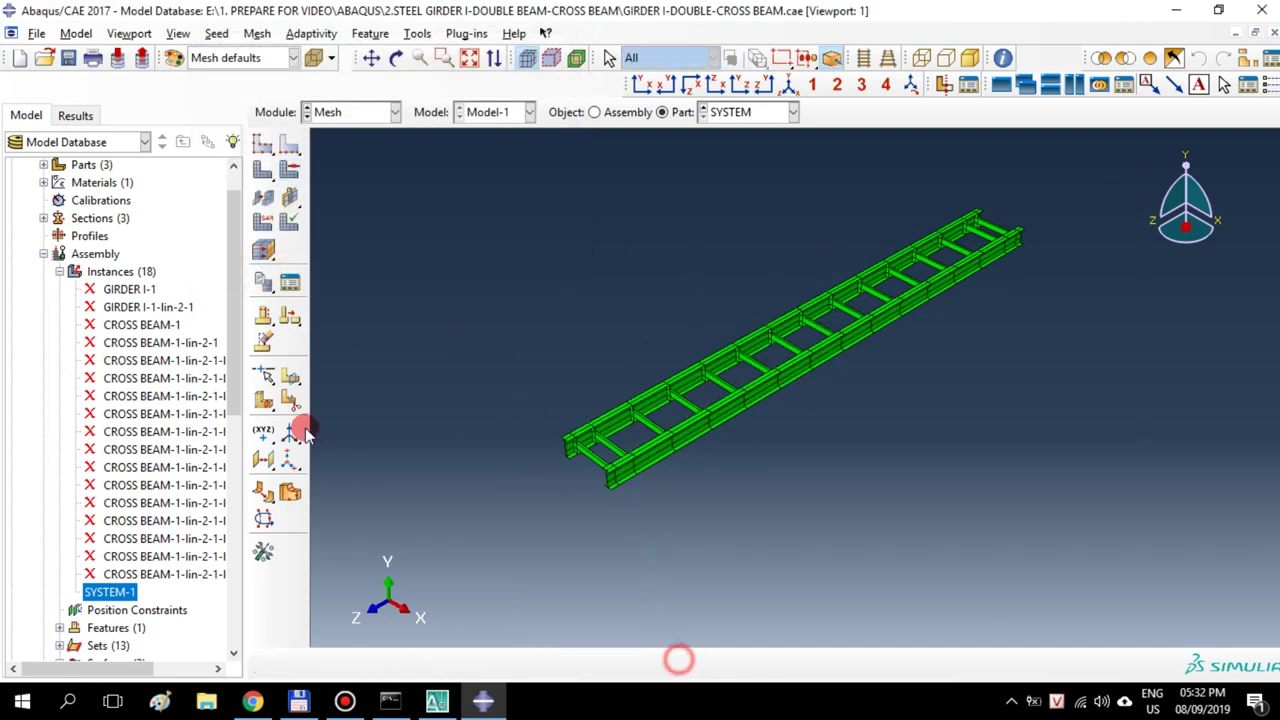
Mesh the whole SYSTEM part and look over the elements on the girders and cross beams
left_click(263, 170)
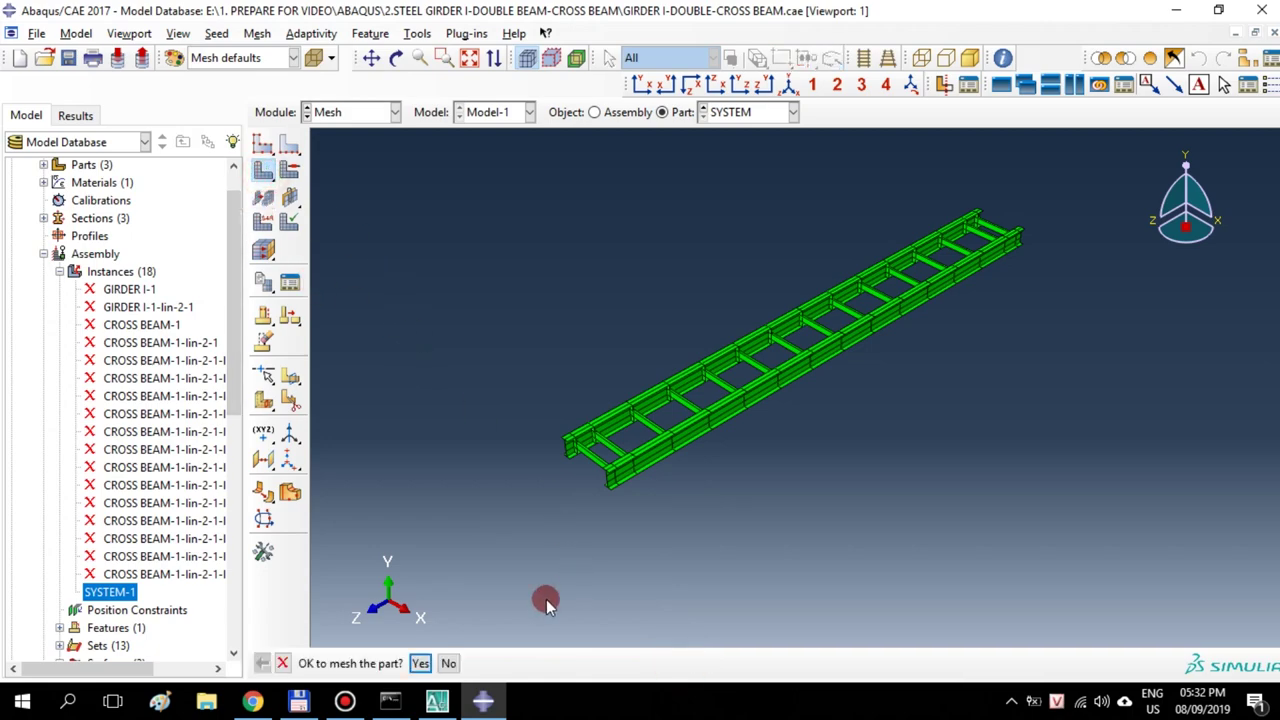
left_click(420, 663)
scroll(741, 418, "up", 5)
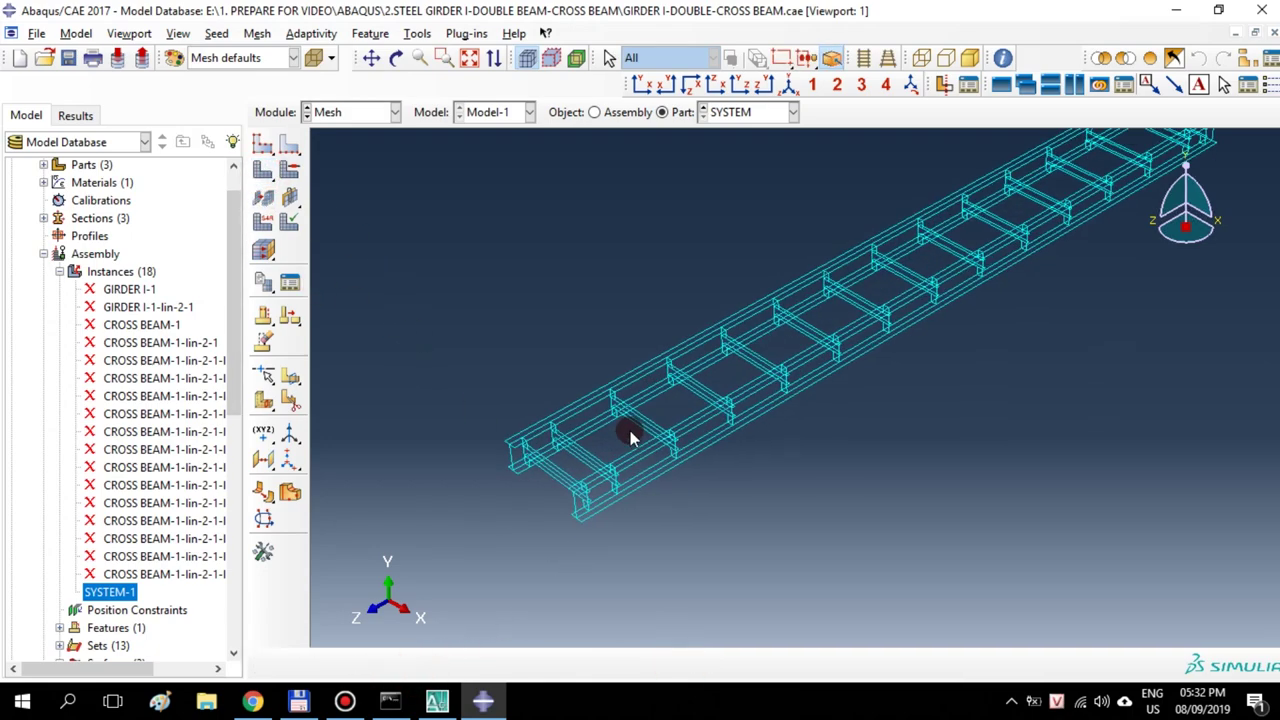
scroll(555, 520, "up", 2)
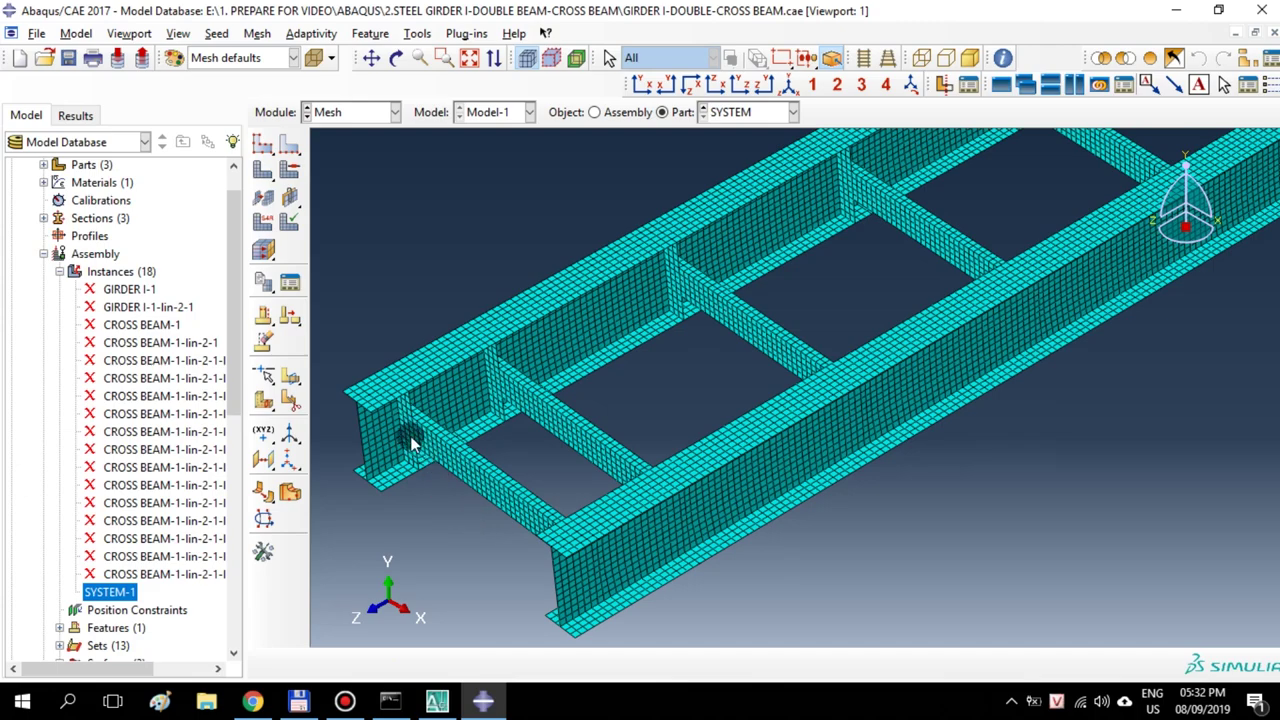
scroll(435, 432, "up", 2)
scroll(613, 432, "down", 2)
scroll(613, 432, "down", 5)
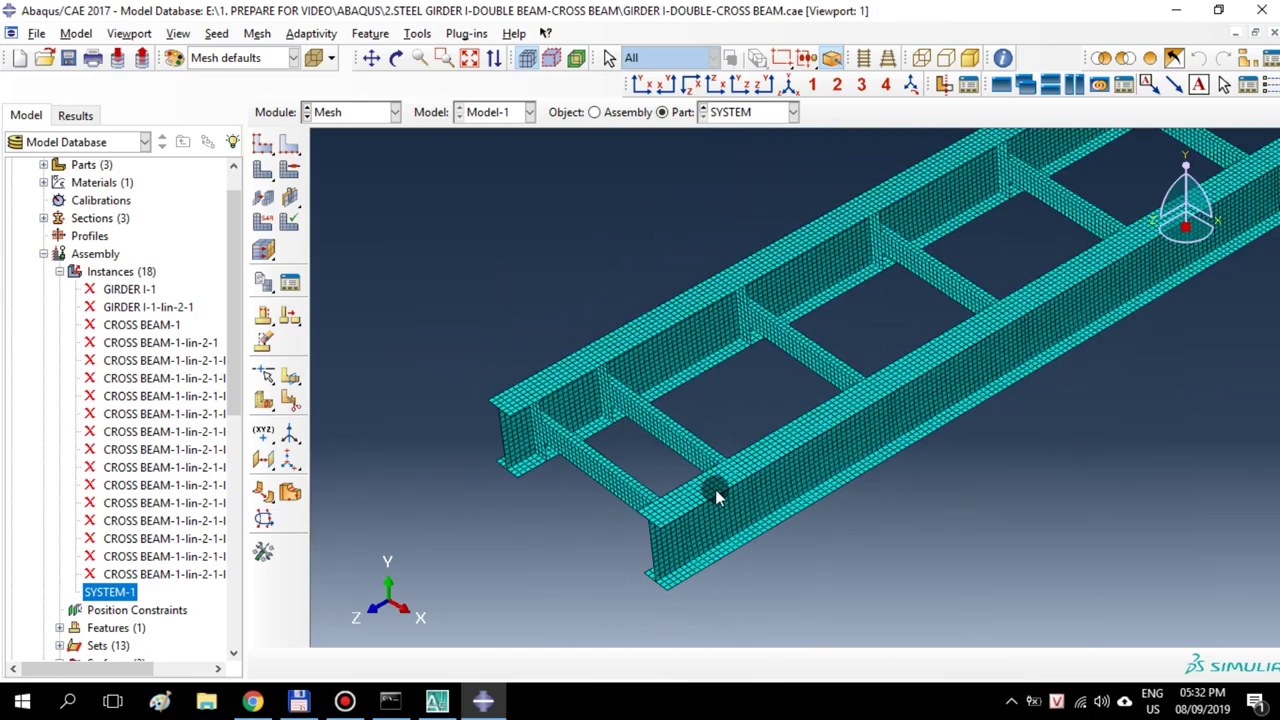
middle_click_drag(743, 528, 853, 326, "ctrl+alt")
Create a full-analysis job named RUNTESTLOAD for Model-1 with immediate submission in the background
left_click(372, 112)
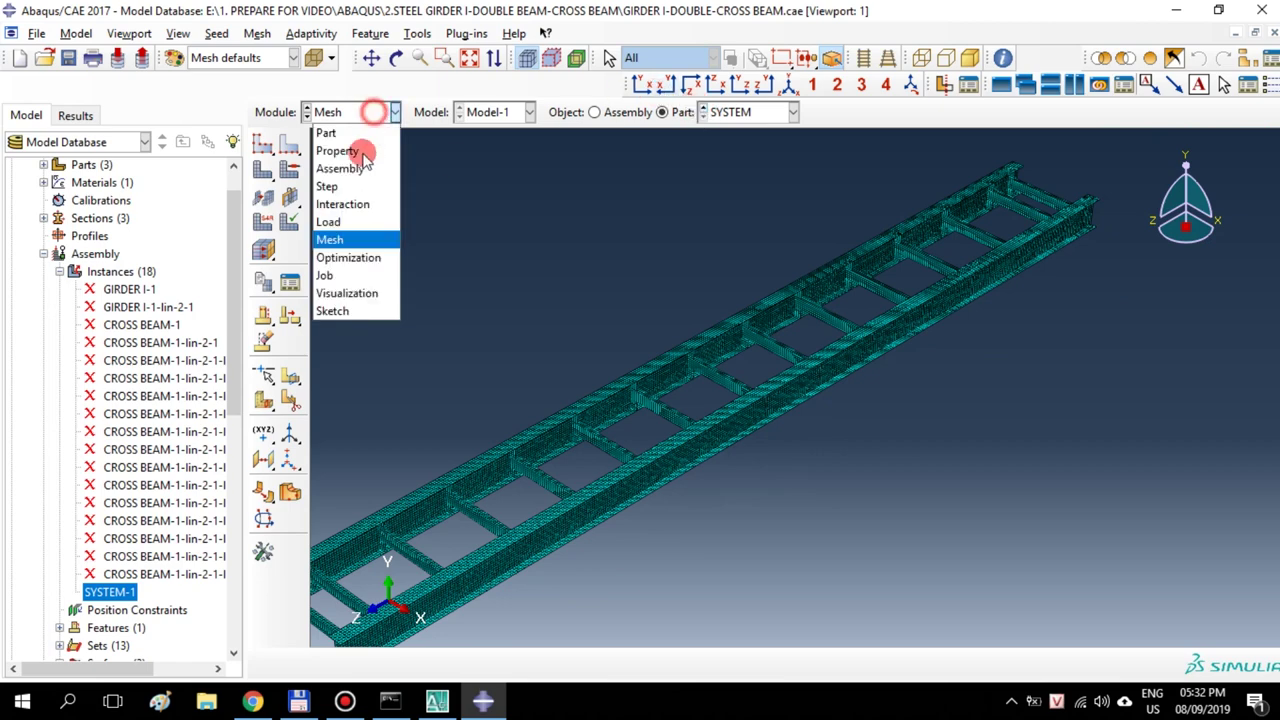
left_click(345, 277)
left_click(265, 148)
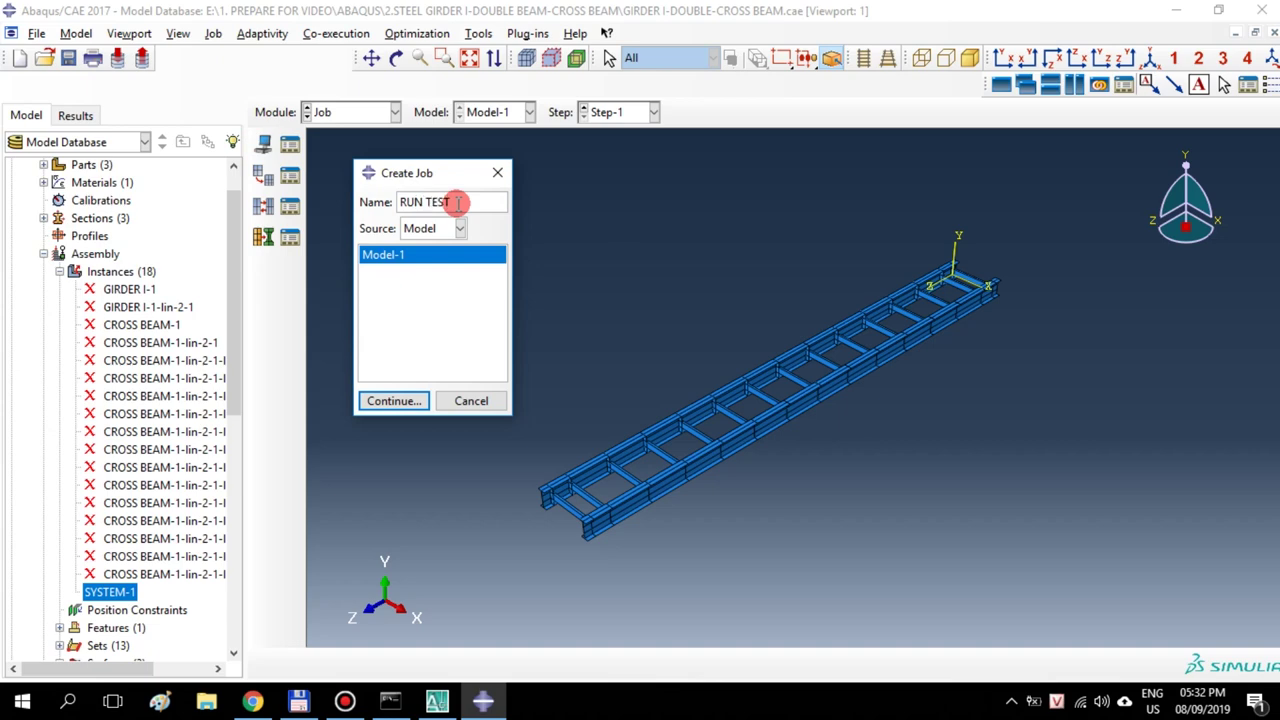
left_click(405, 400)
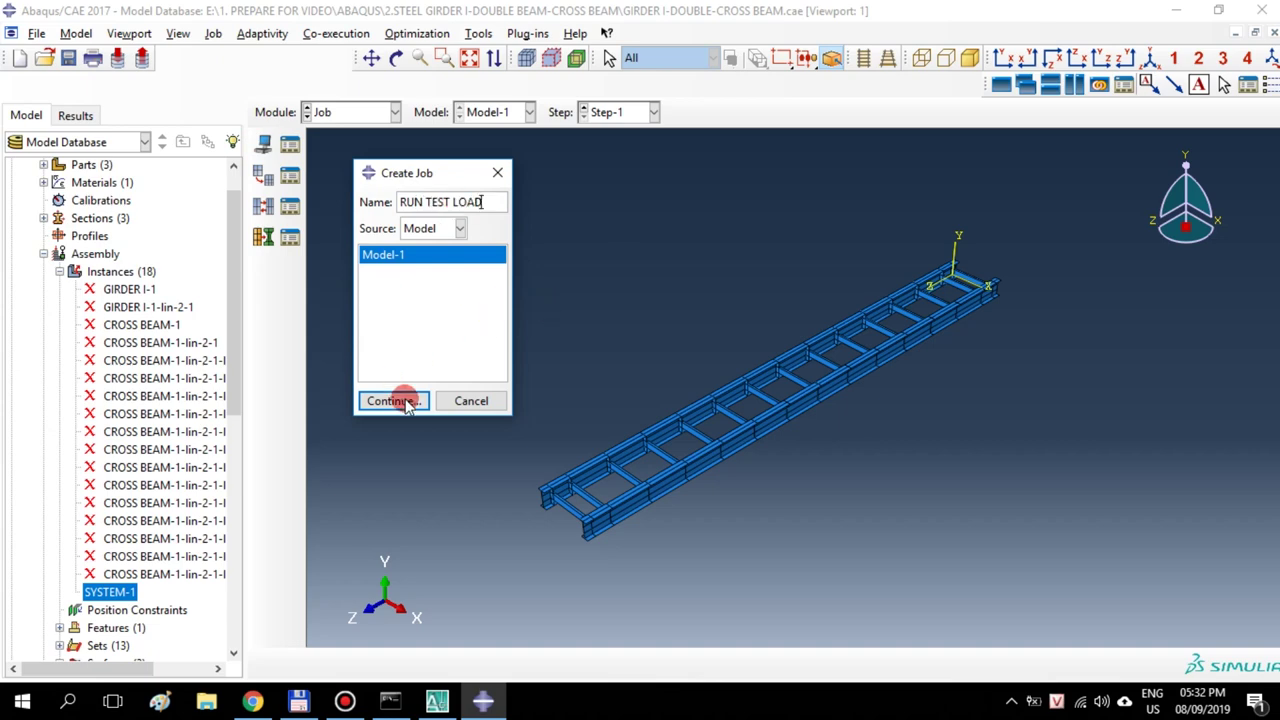
left_click(433, 379)
left_click(428, 201)
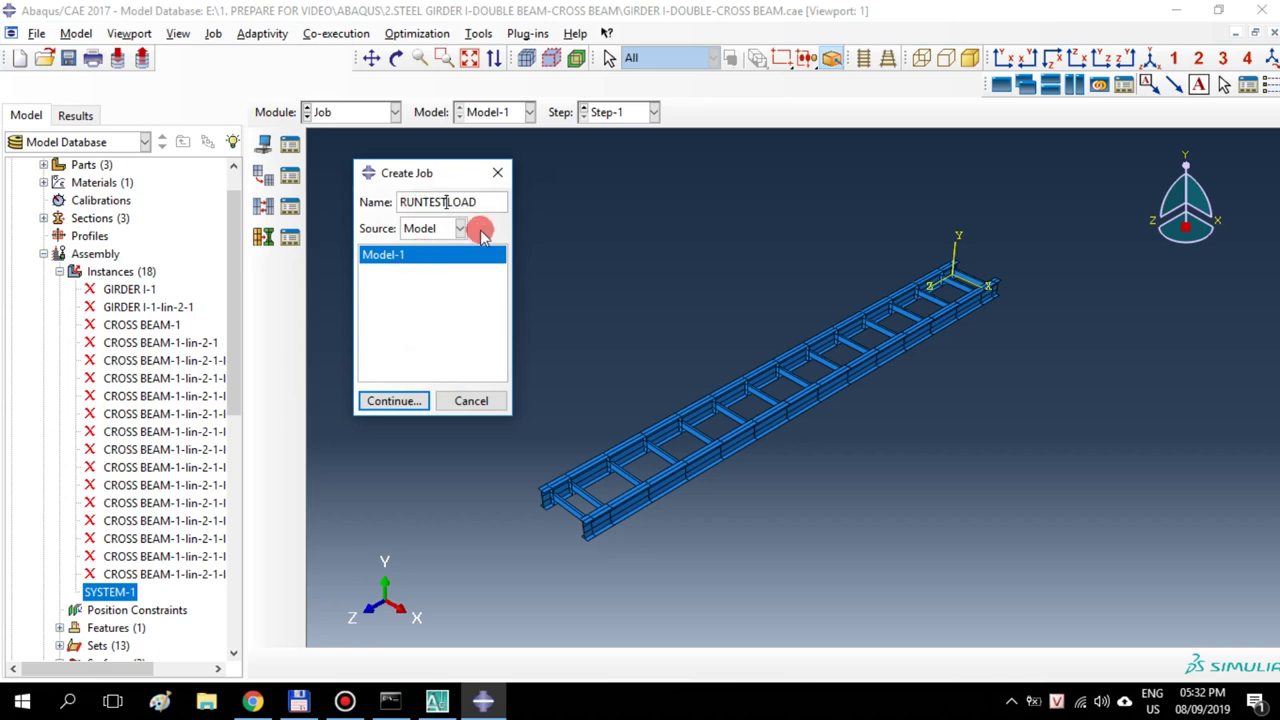
left_click(381, 400)
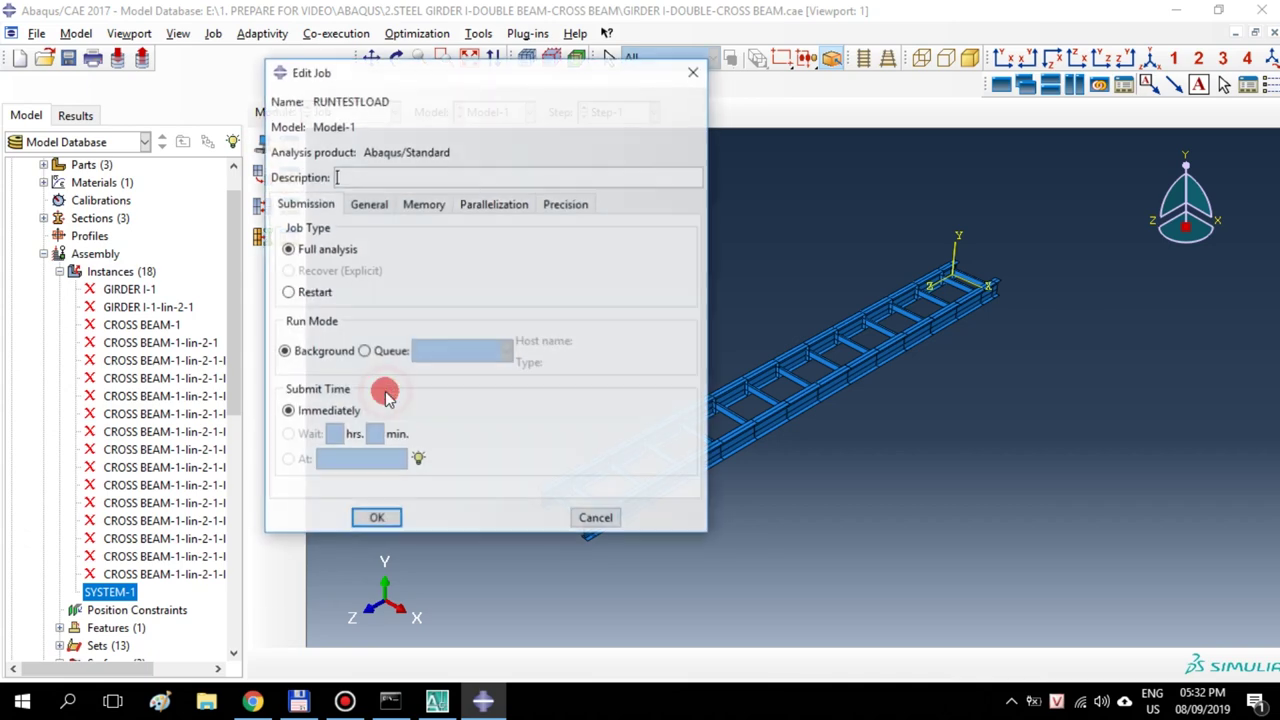
left_click(375, 519)
Submit the RUNTESTLOAD job for analysis and open its results
left_click(289, 146)
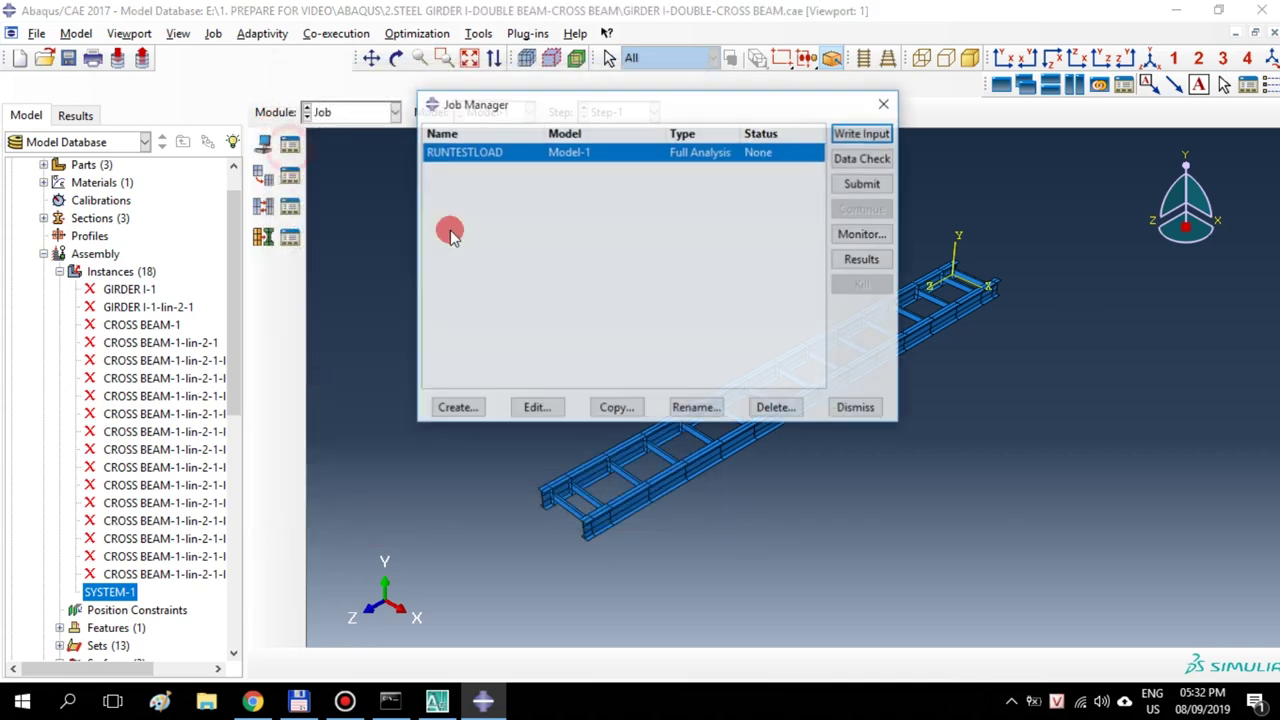
left_click(864, 183)
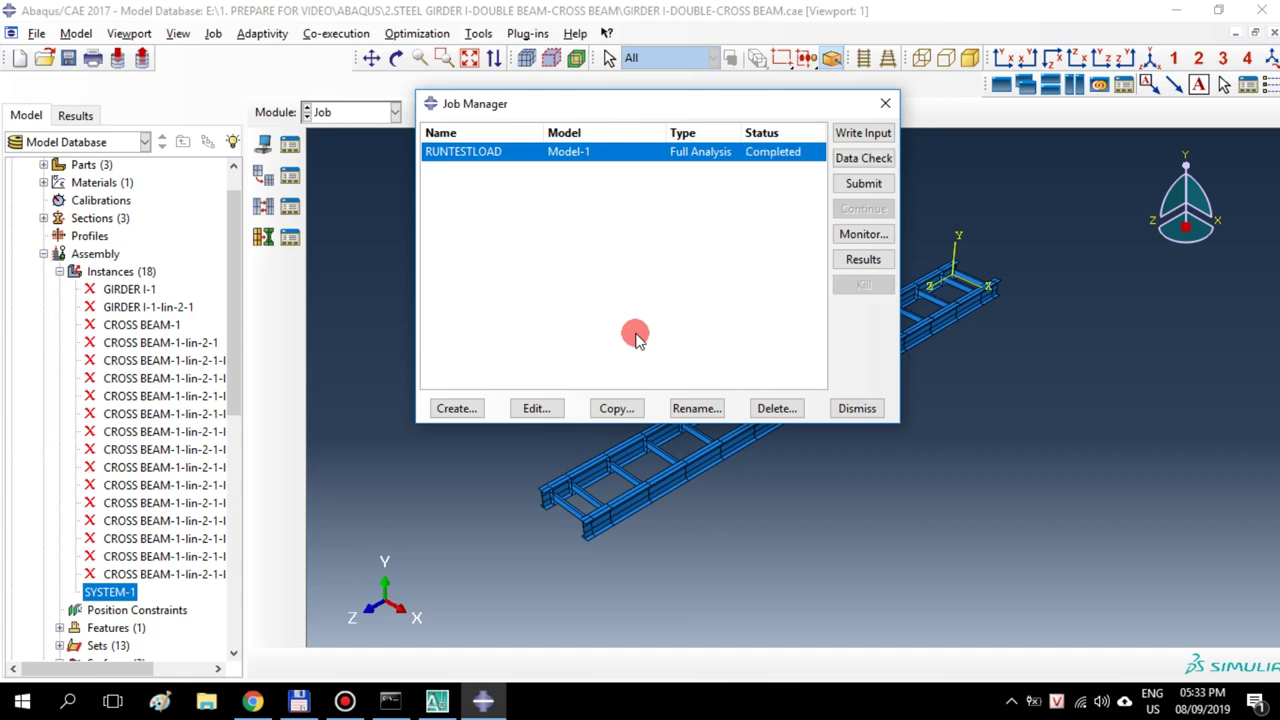
left_click(858, 259)
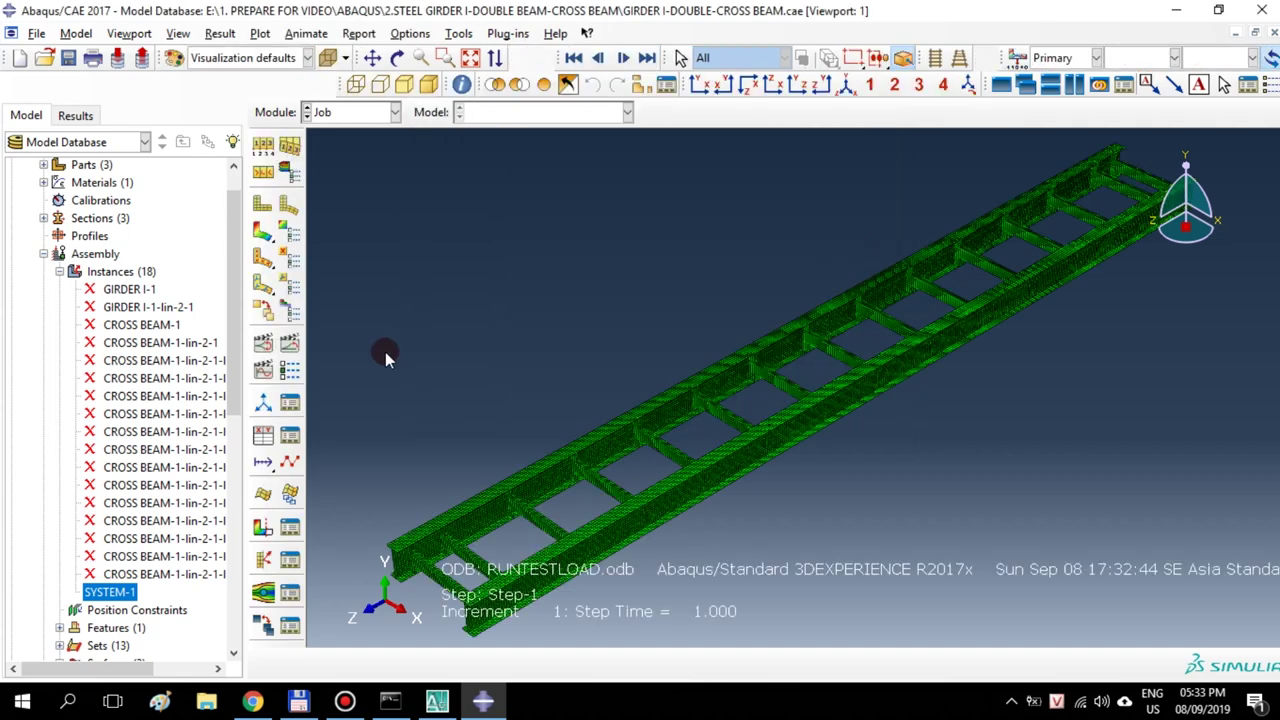
Plot contours on the deformed shape and set the primary variable to displacement U, Magnitude
left_click(262, 231)
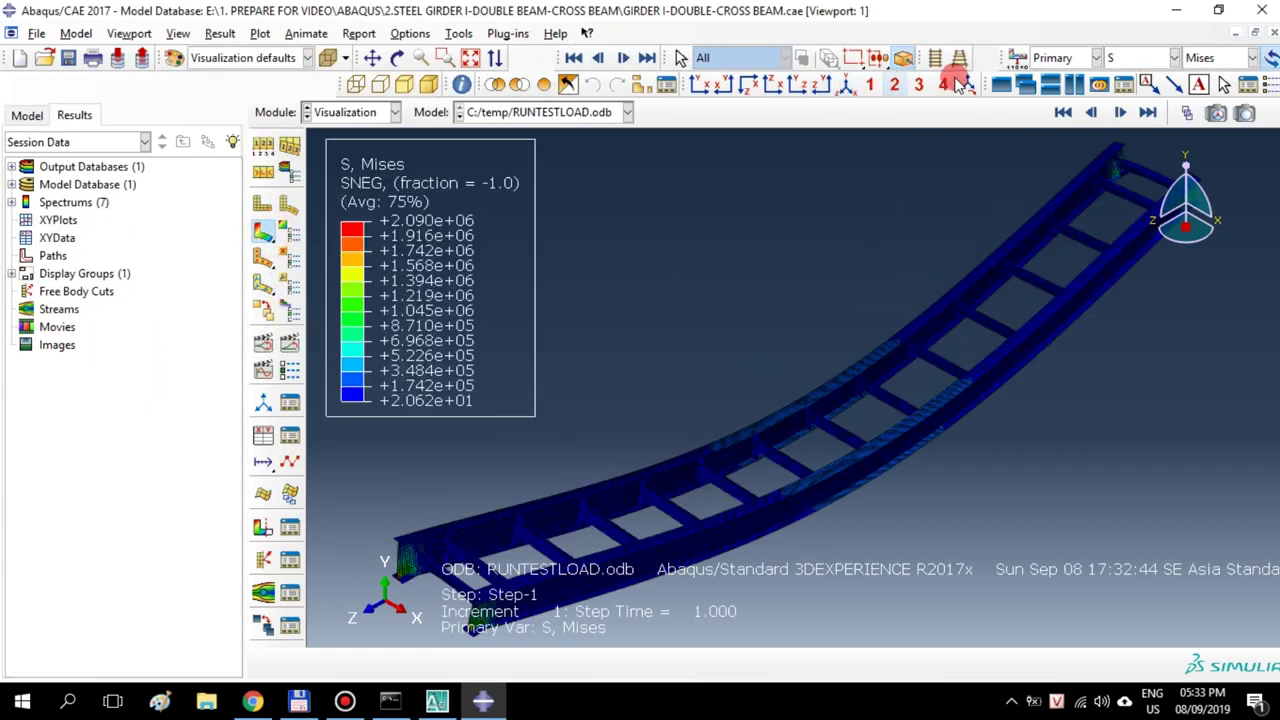
left_click(1100, 57)
left_click(1118, 135)
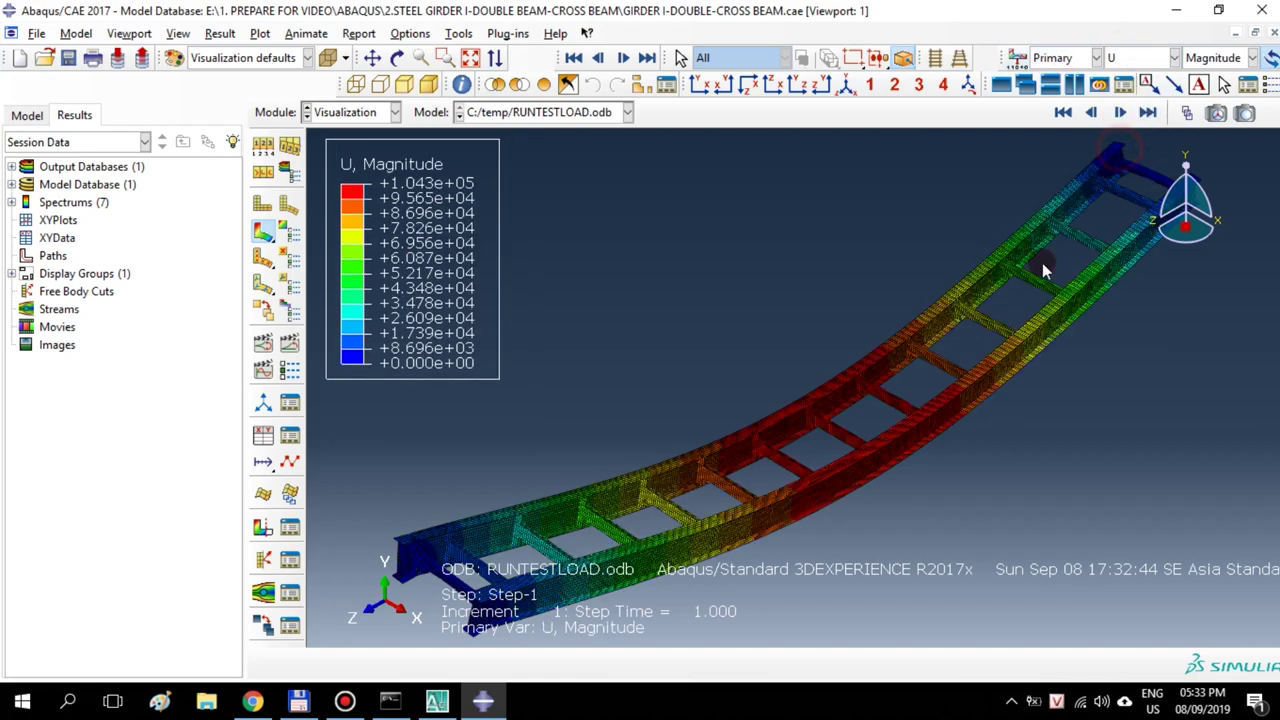
mouse_move(879, 493)
middle_mouse_down("ctrl+alt")
mouse_move(877, 457)
mouse_move(838, 474)
middle_mouse_up("ctrl+alt")
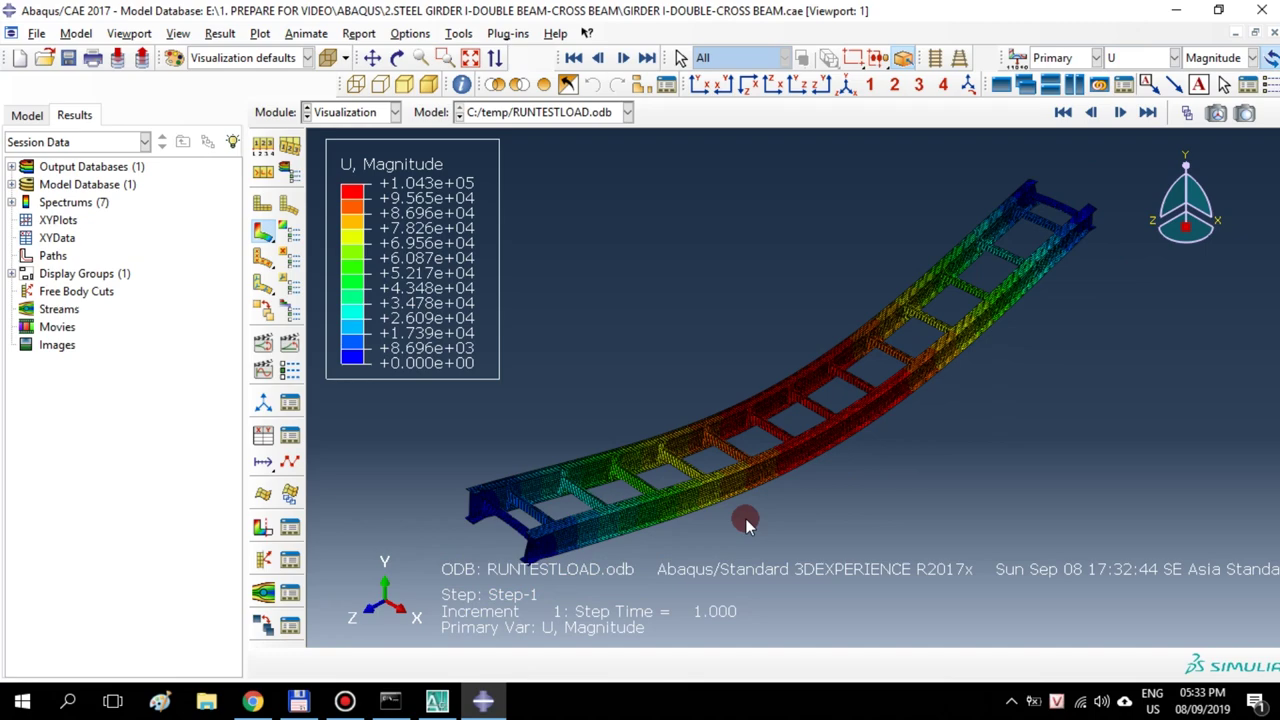
Animate the displacement contours by scale factor in loop mode and slow down the animation's frame rate
left_click(262, 345)
left_click(289, 366)
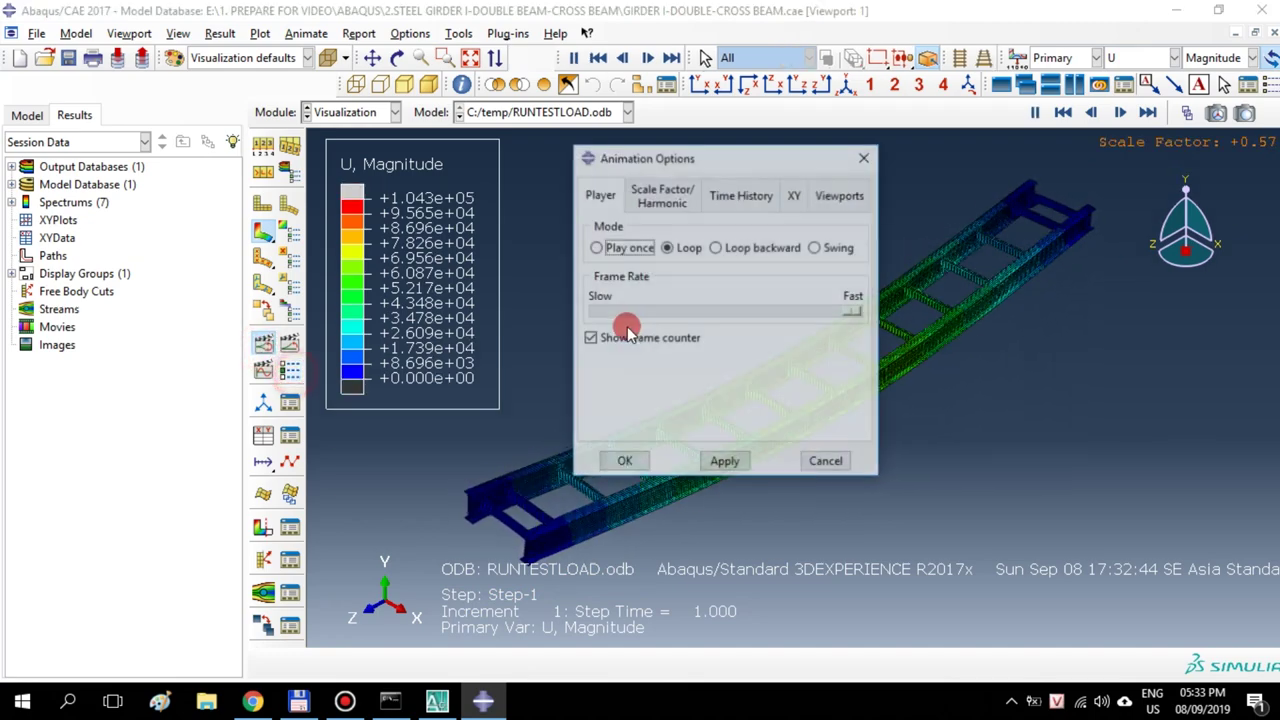
left_click_drag(623, 312, 667, 312)
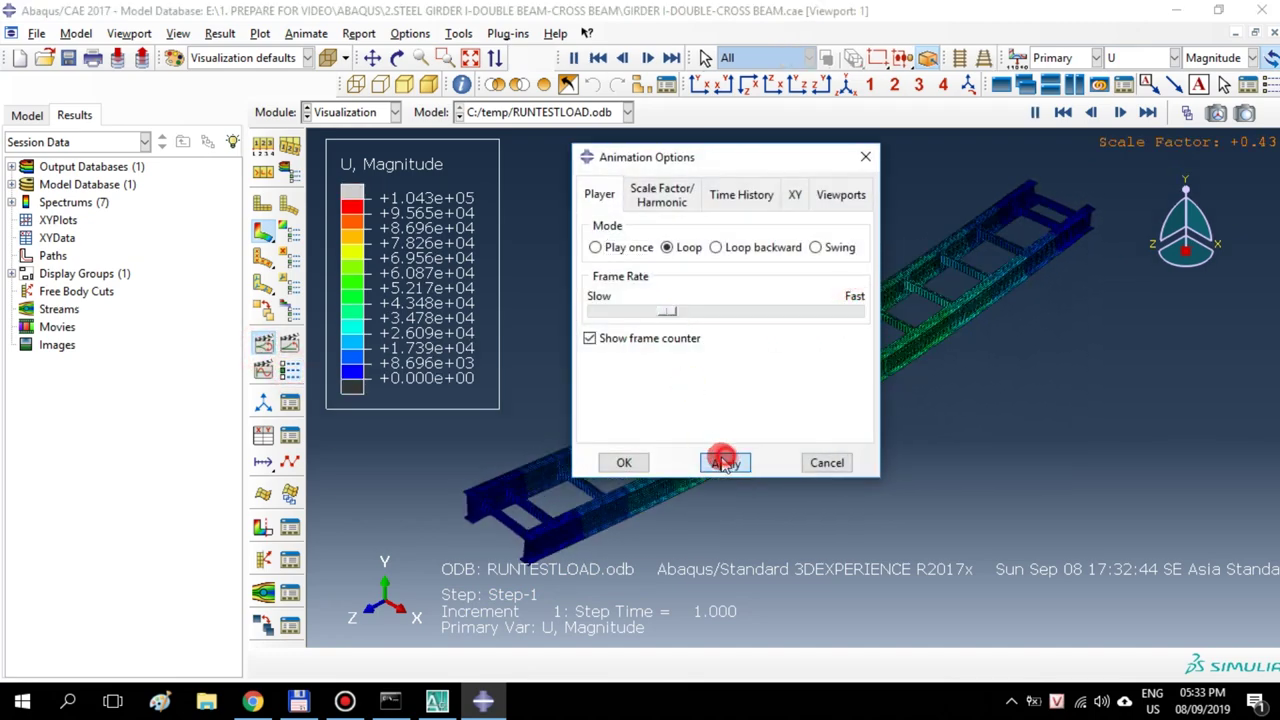
left_click(626, 463)
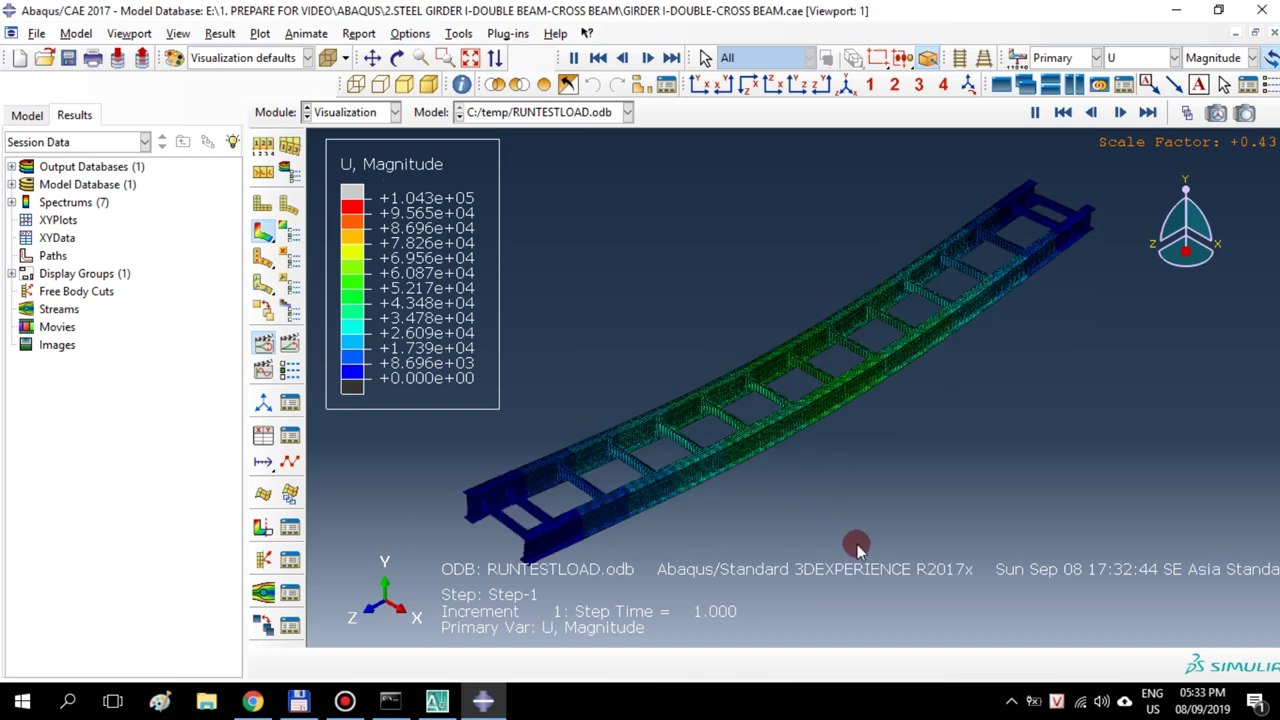
middle_click_drag(837, 543, 812, 530, "ctrl+alt")
Show the locations of the maximum and minimum values on the displacement contour plot
left_click(289, 232)
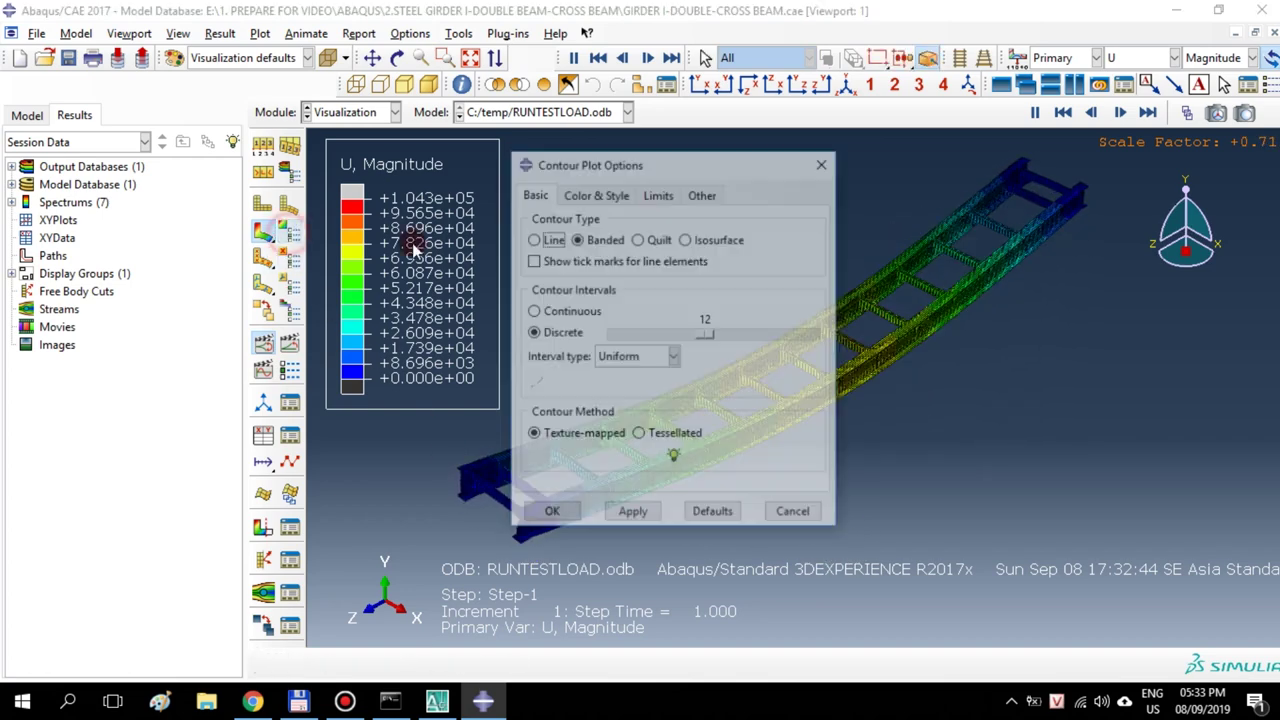
left_click(657, 200)
left_click(710, 274)
left_click(703, 327)
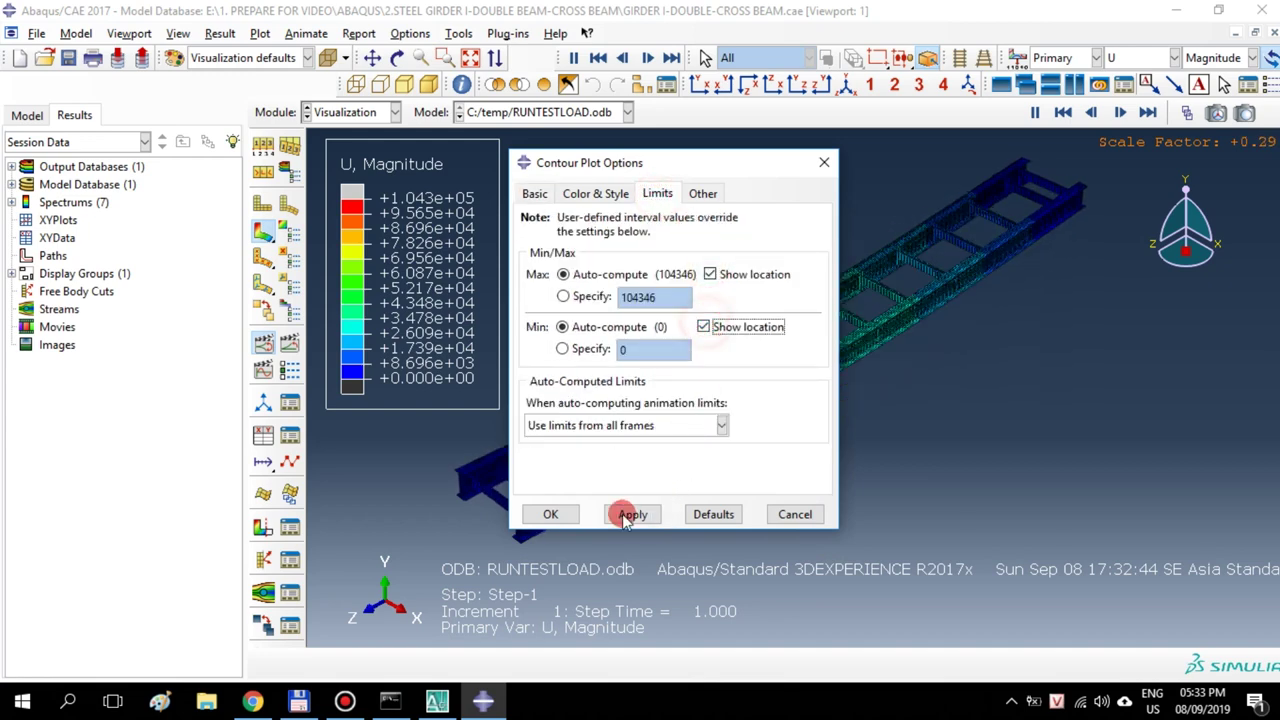
left_click(632, 514)
left_click(553, 516)
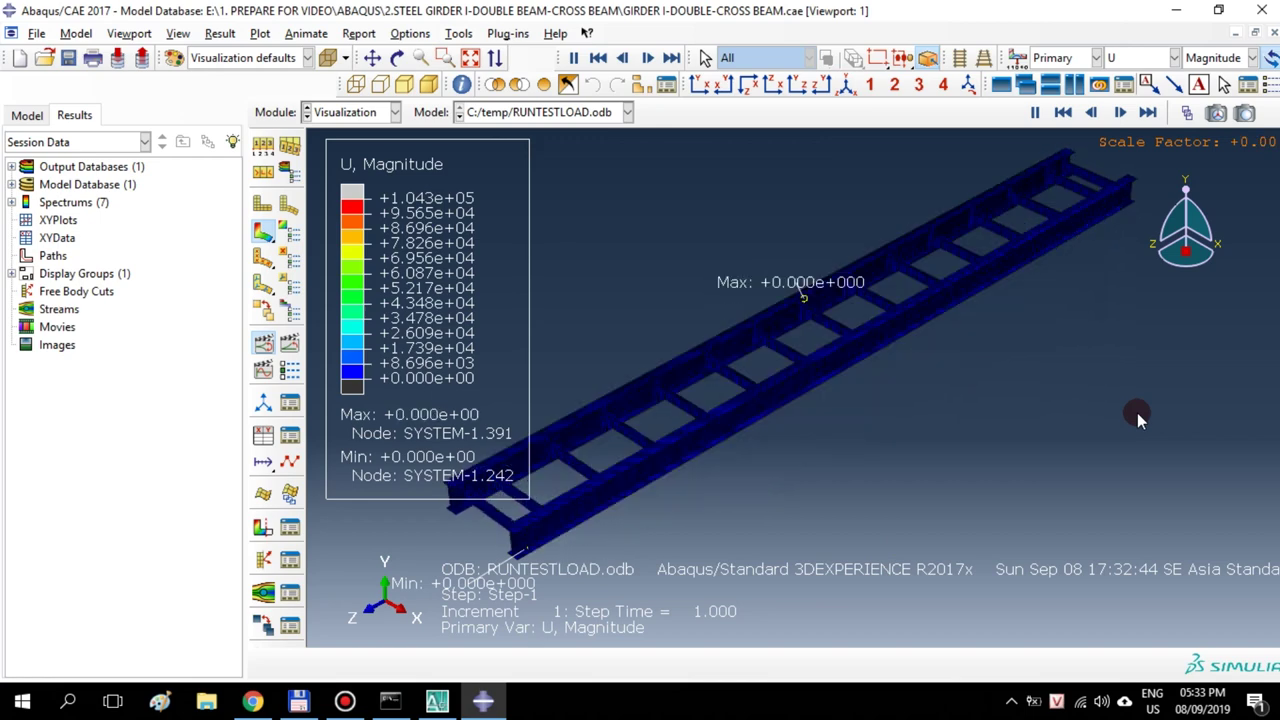
Close Abaqus/CAE, then close AutoCAD and save the changes to DIMENSION.dwg
left_click(1265, 10)
left_click(420, 368)
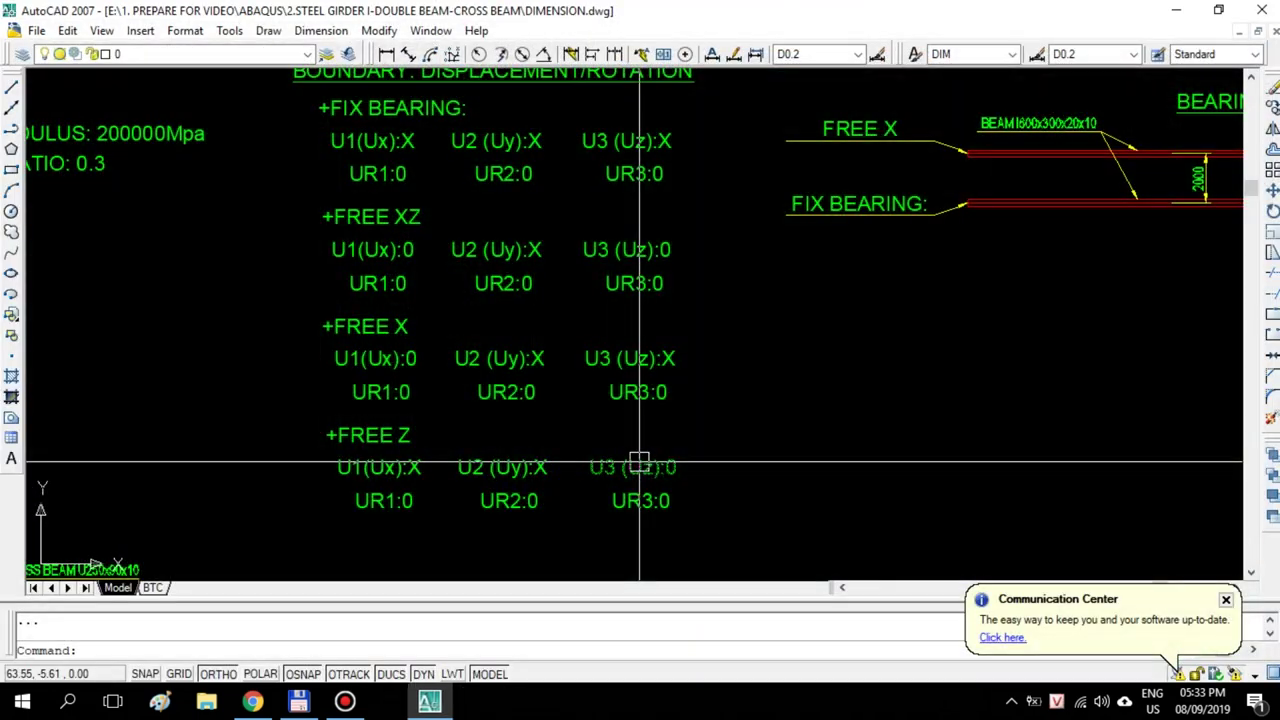
scroll(785, 330, "down", 5)
left_click(1264, 7)
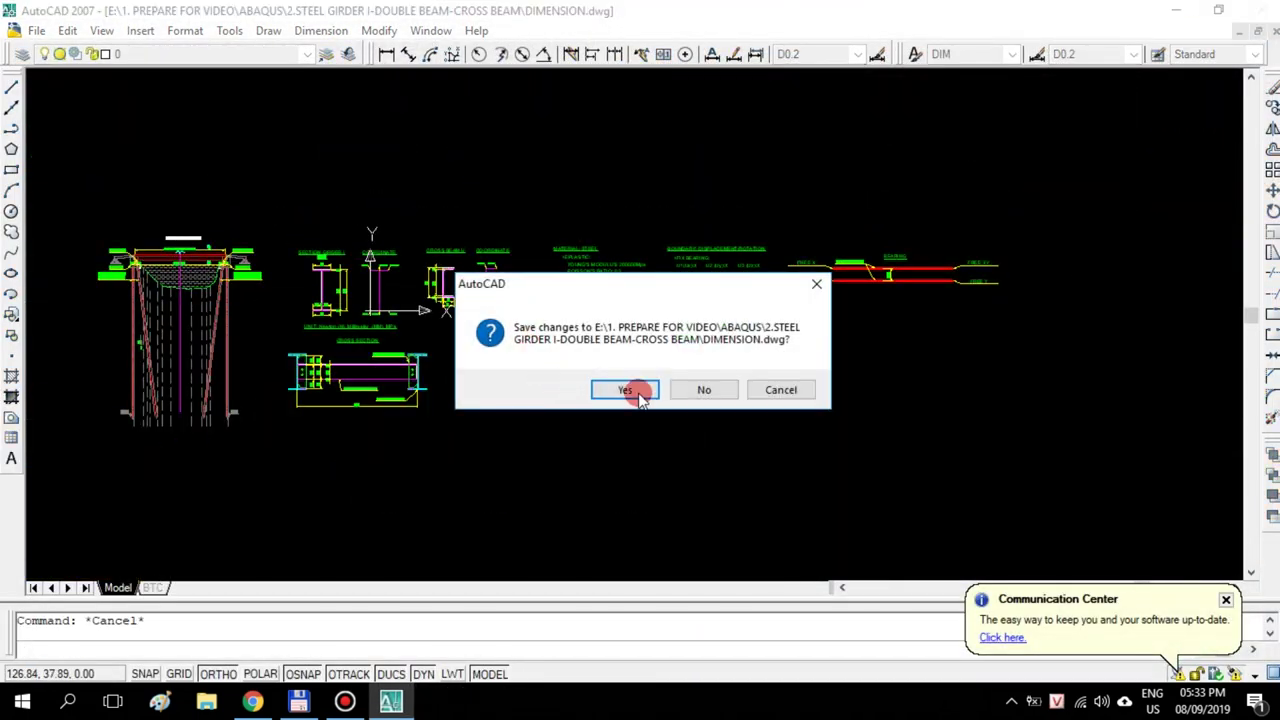
left_click(630, 392)
left_click(344, 703)
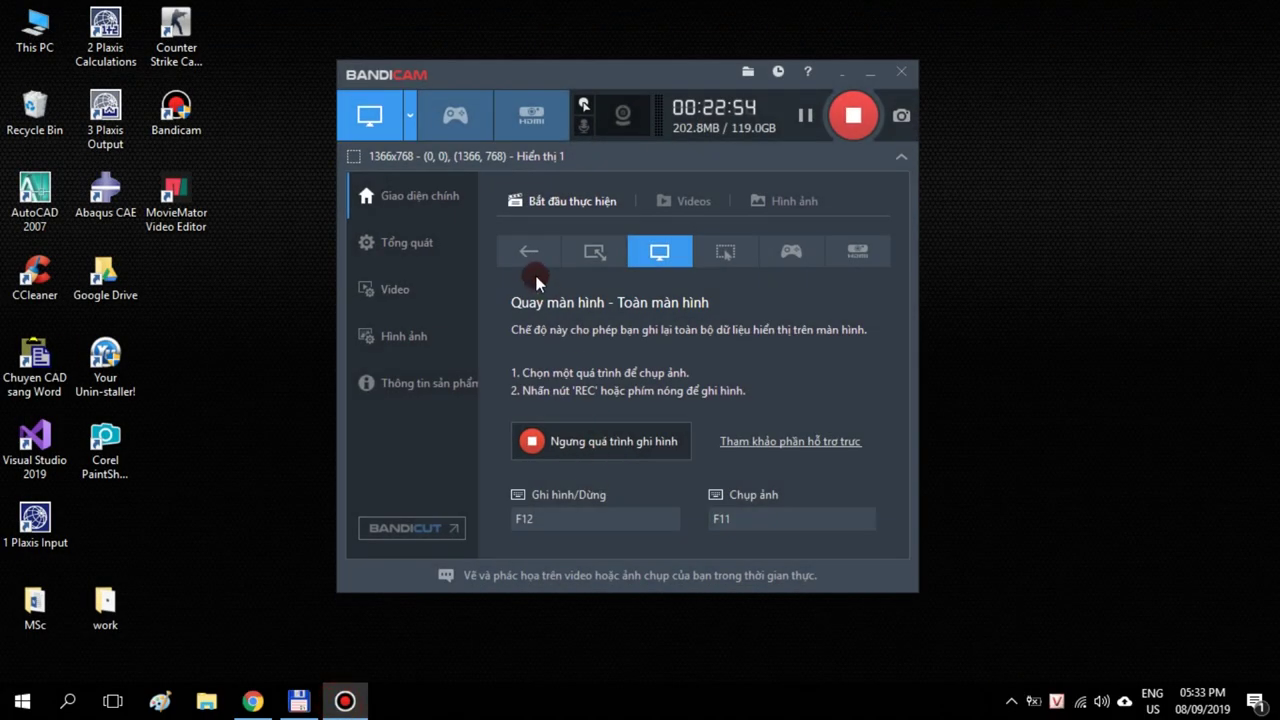